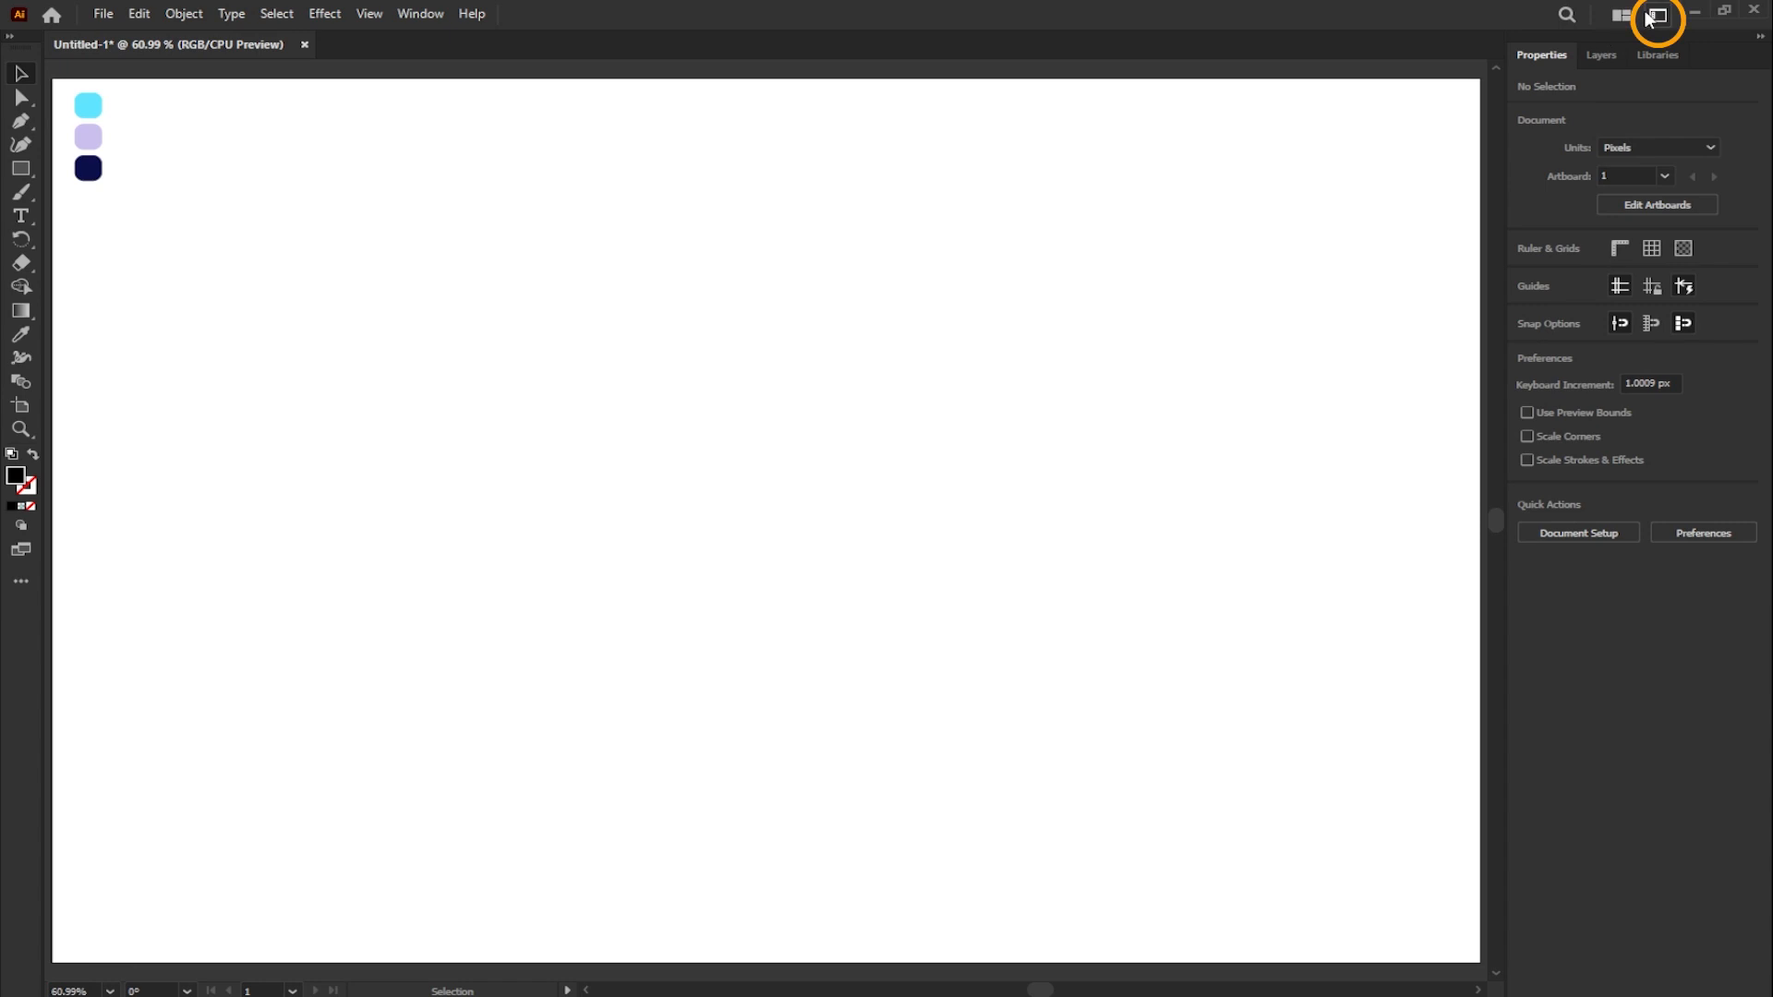
- Draw a circle about 344 px in diameter in the upper part of the artboard with the Ellipse tool
{"action": "left_click", "coordinate": [1601, 84]}
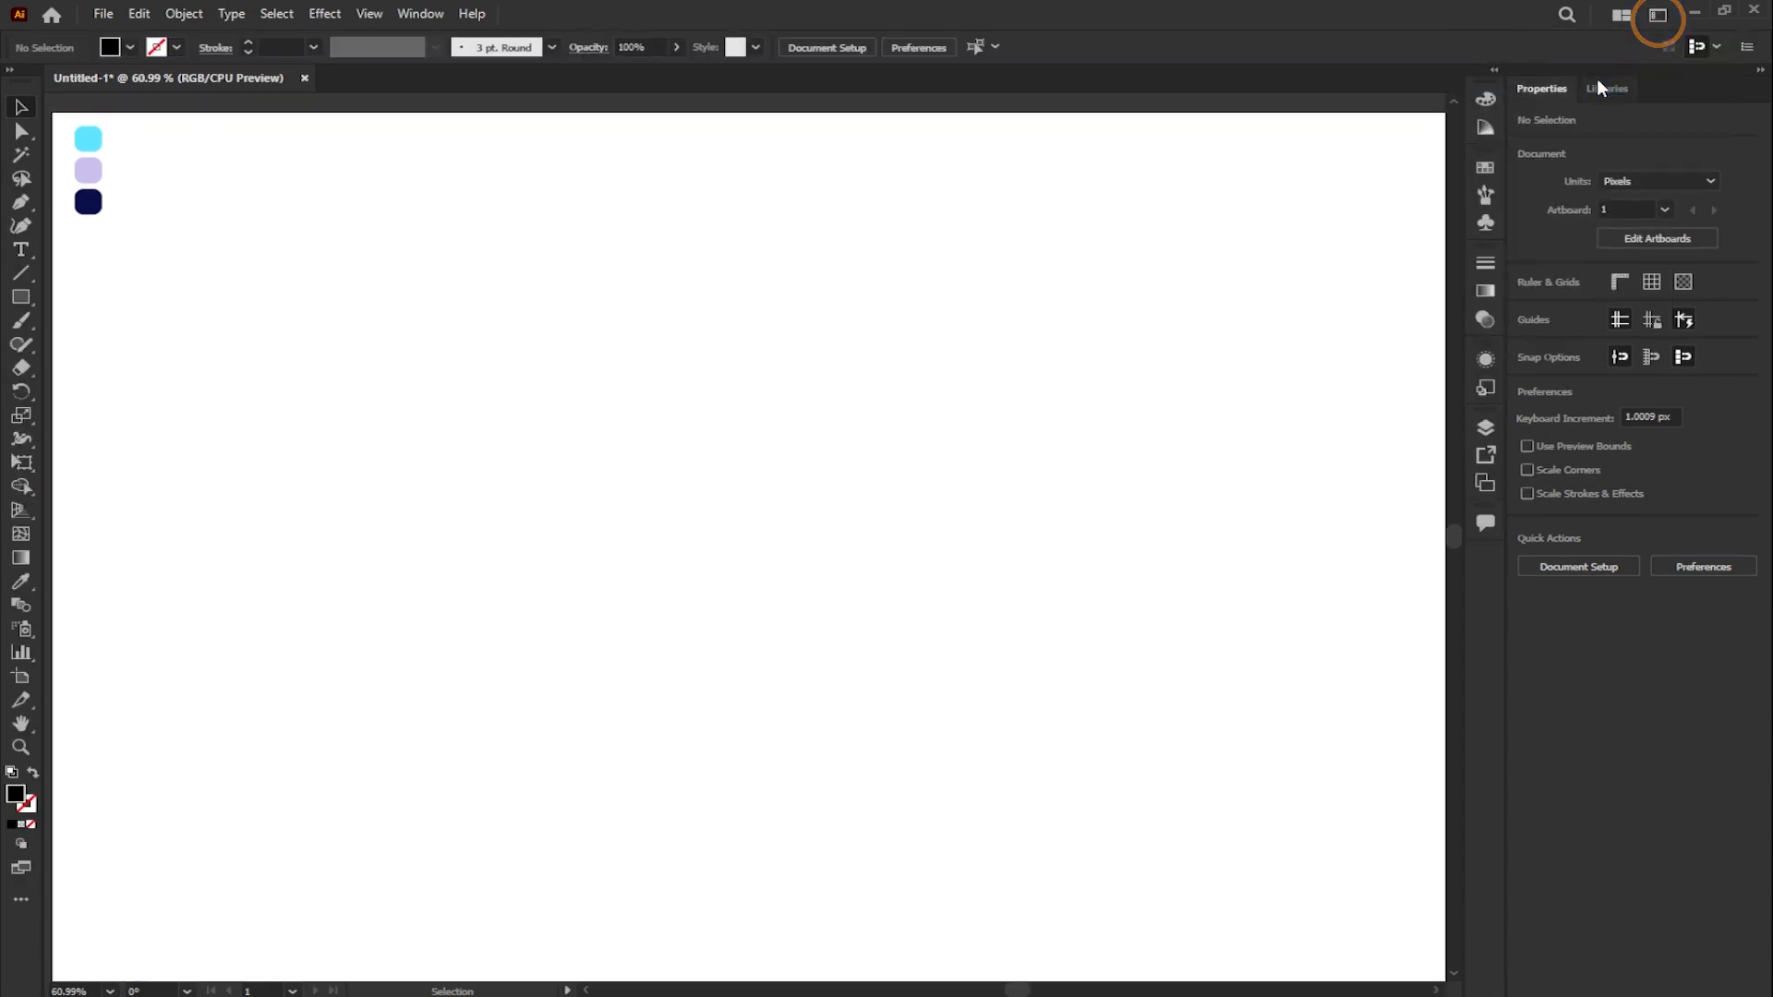
{"action": "left_click_drag", "start_coordinate": [41, 300], "coordinate": [92, 341]}
{"action": "left_click_drag", "start_coordinate": [347, 244], "coordinate": [610, 487]}
- Remove the circle's fill and give it a 20 pt stroke
{"action": "left_click", "coordinate": [1528, 305]}
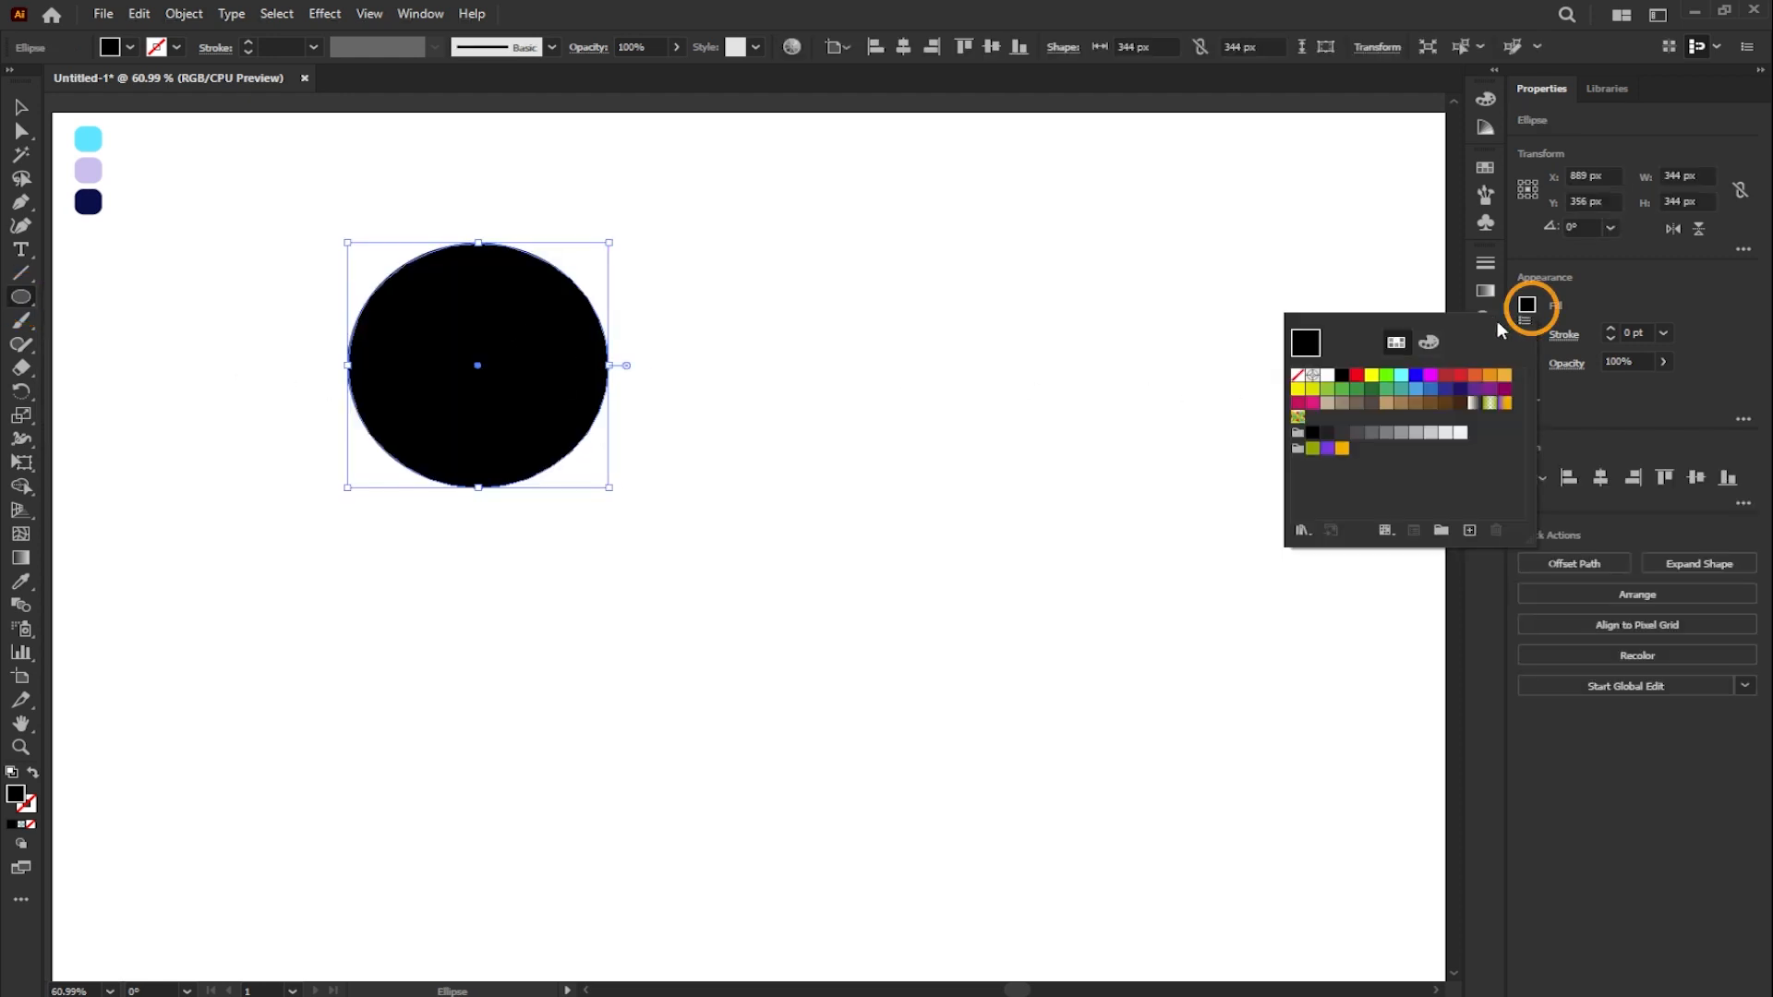
{"action": "left_click", "coordinate": [1299, 376]}
{"action": "left_click", "coordinate": [1663, 332]}
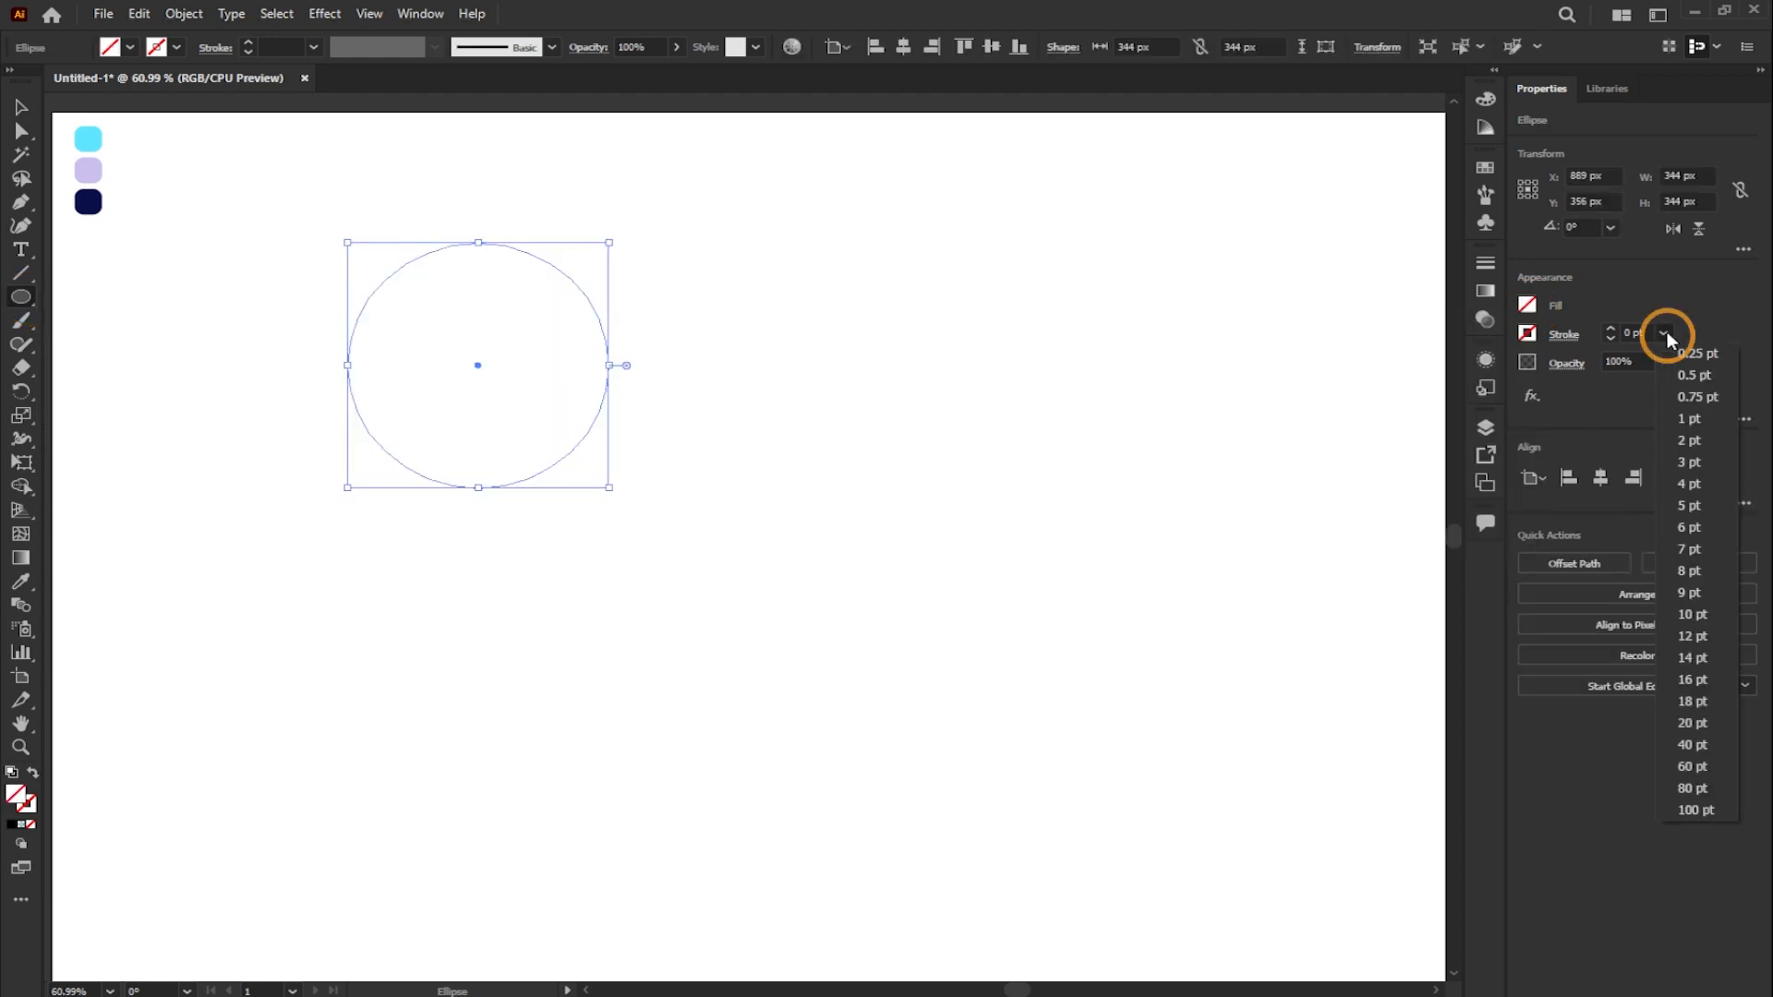
{"action": "left_click", "coordinate": [1707, 723]}
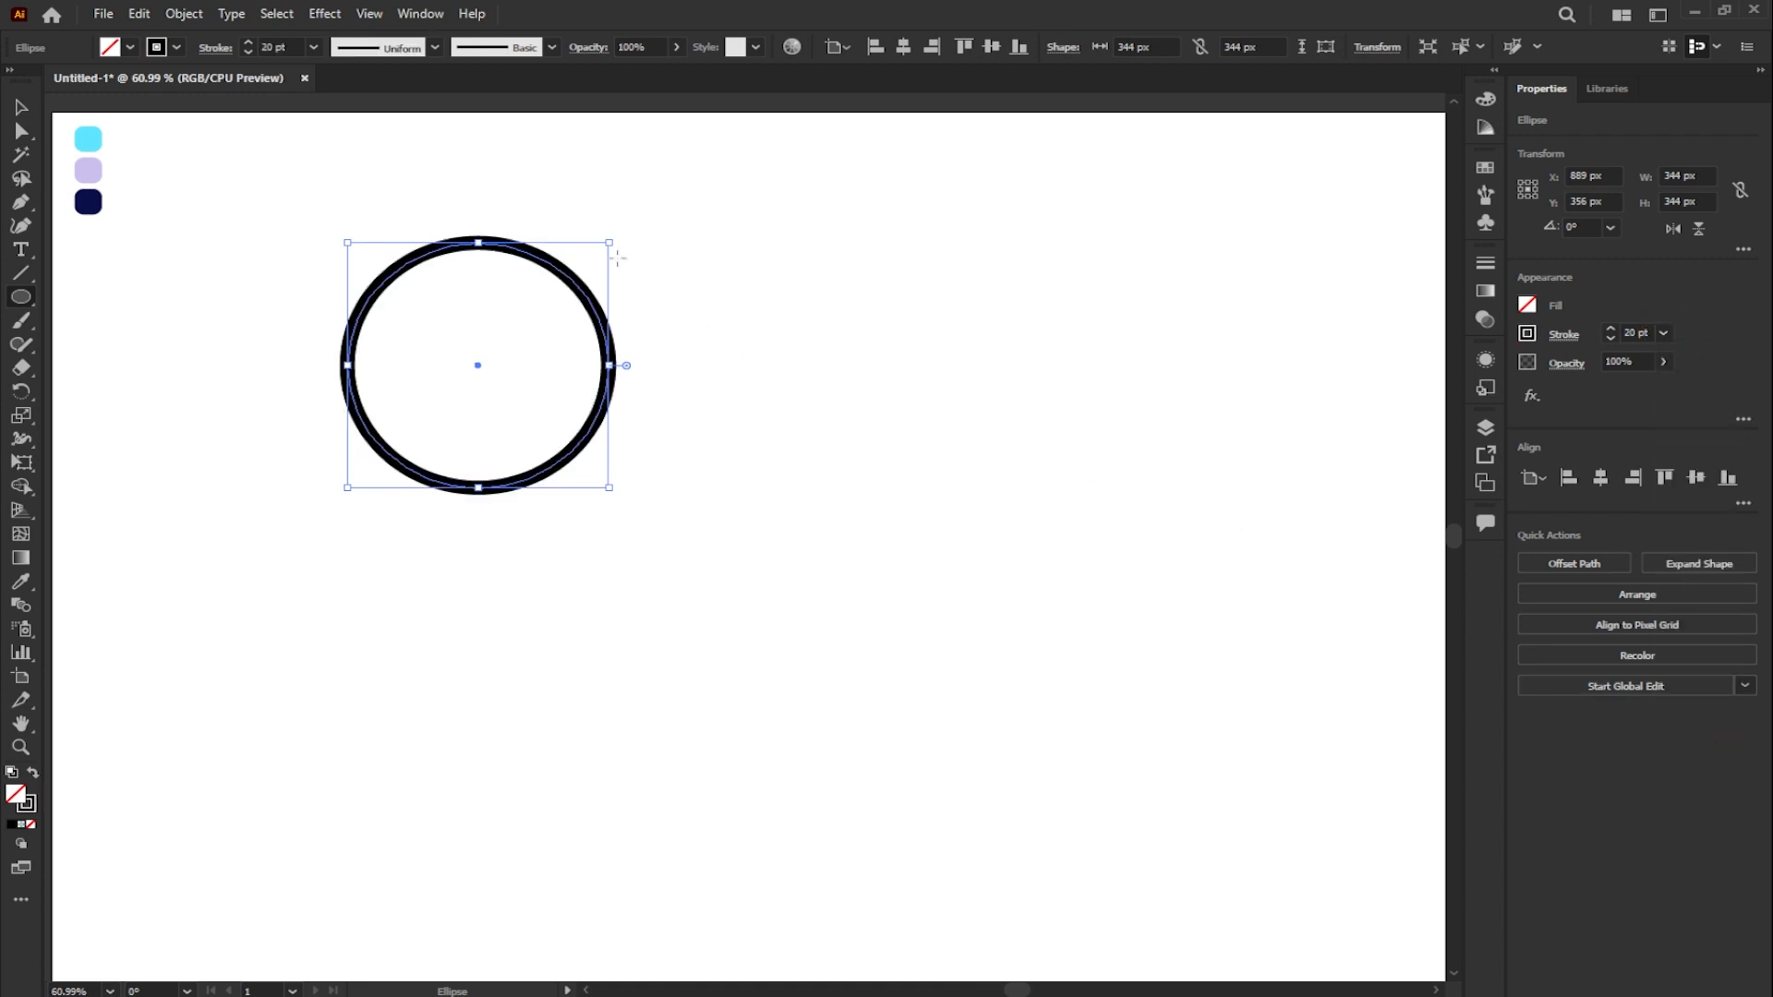
- Offset the circle's path by -22 px to add a concentric inner ring
{"action": "left_click", "coordinate": [184, 13]}
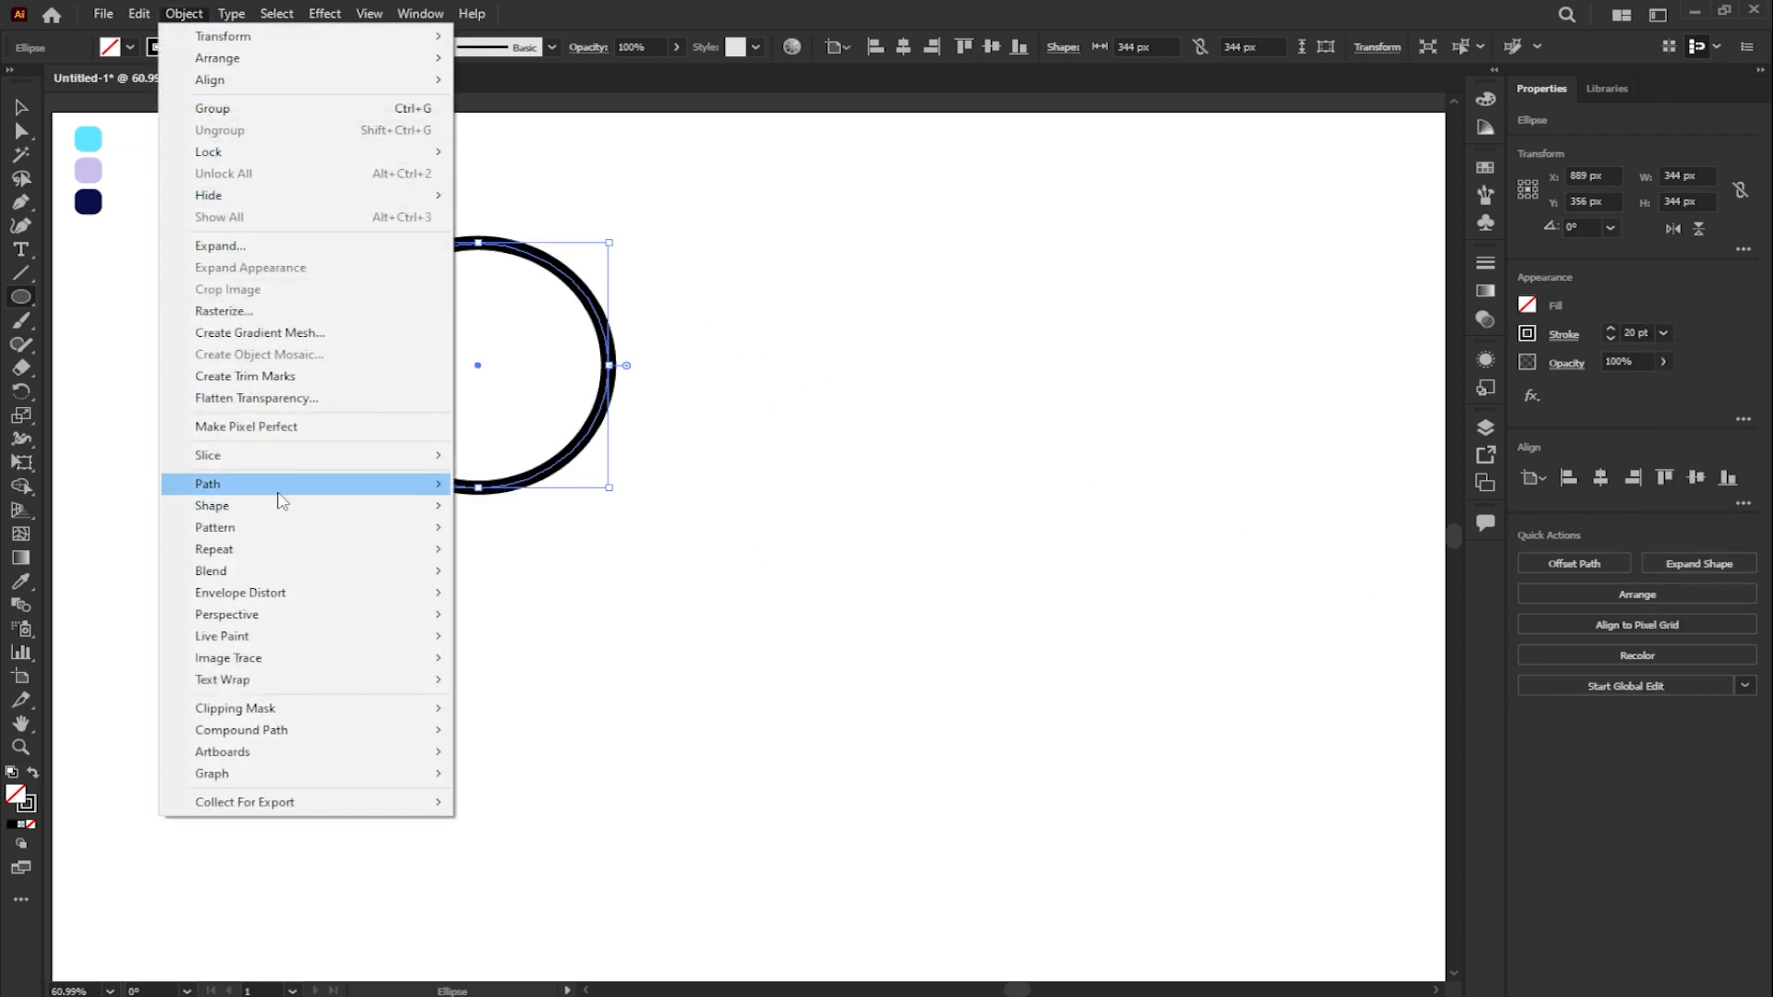
{"action": "mouse_move", "coordinate": [328, 495]}
{"action": "left_click", "coordinate": [520, 556]}
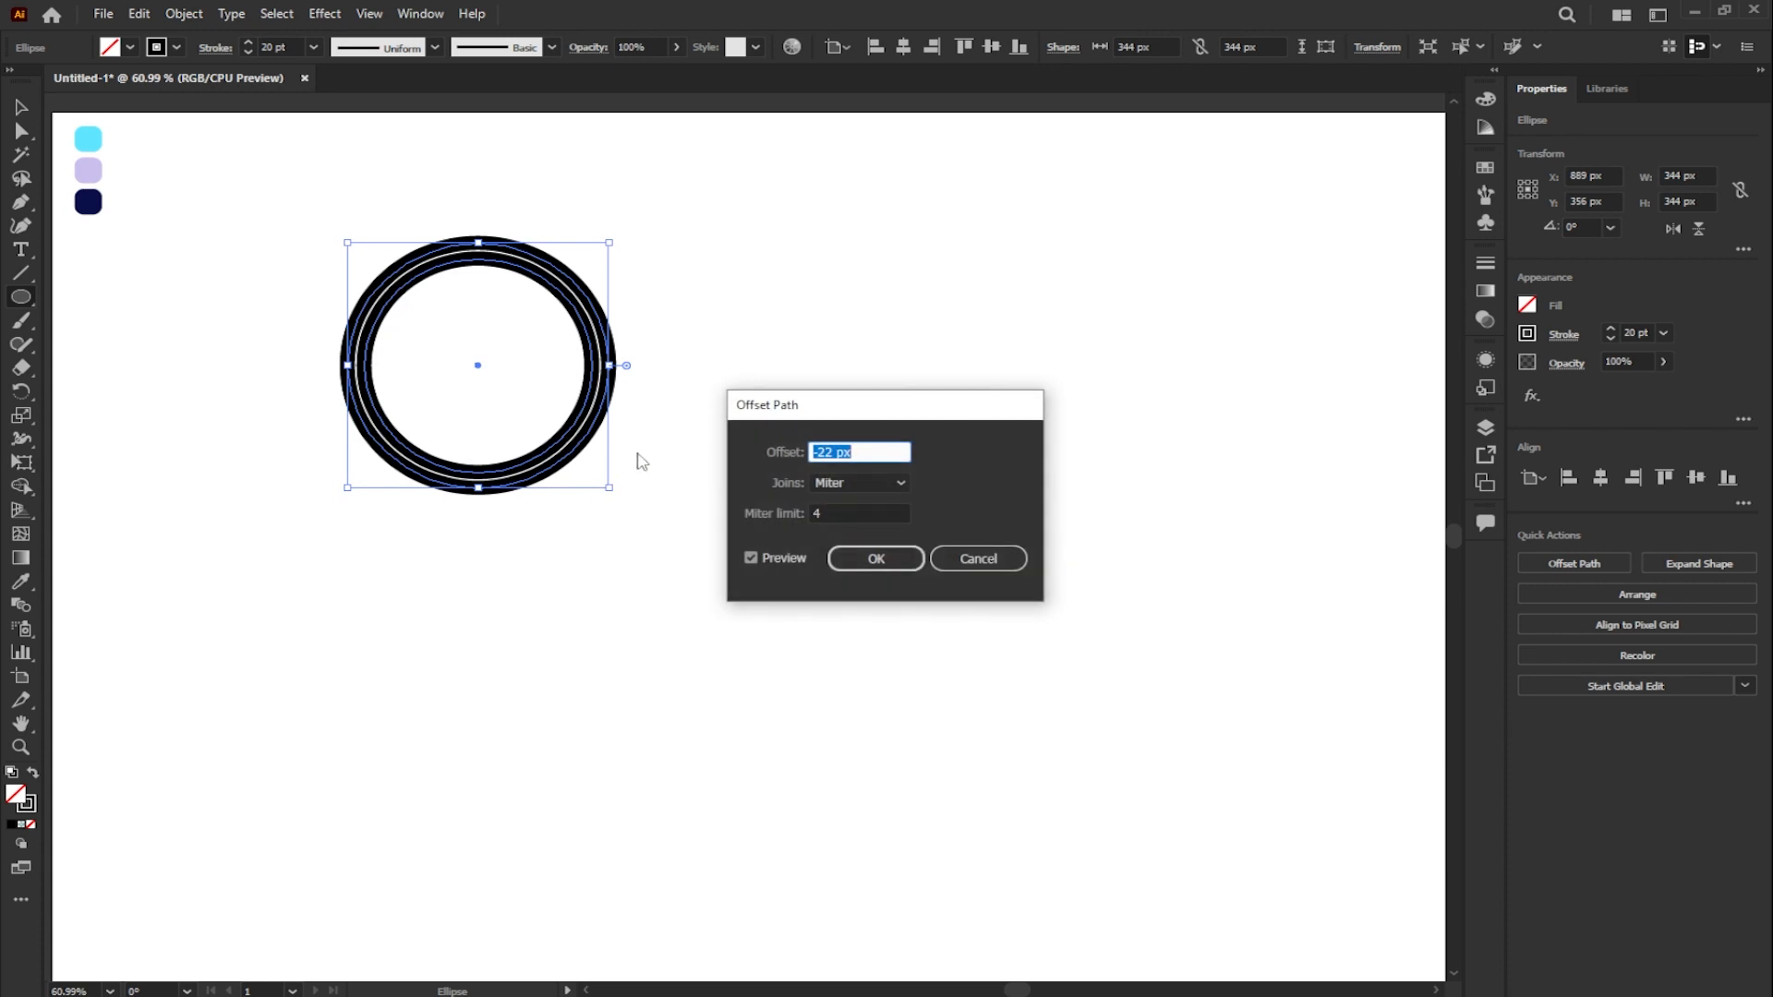
{"action": "left_click", "coordinate": [889, 557]}
- Duplicate both concentric rings and place the copy directly beside the original on its right side
{"action": "left_click", "coordinate": [22, 109]}
{"action": "left_click_drag", "start_coordinate": [297, 196], "coordinate": [716, 564]}
{"action": "left_click_drag", "start_coordinate": [594, 373], "coordinate": [886, 388]}
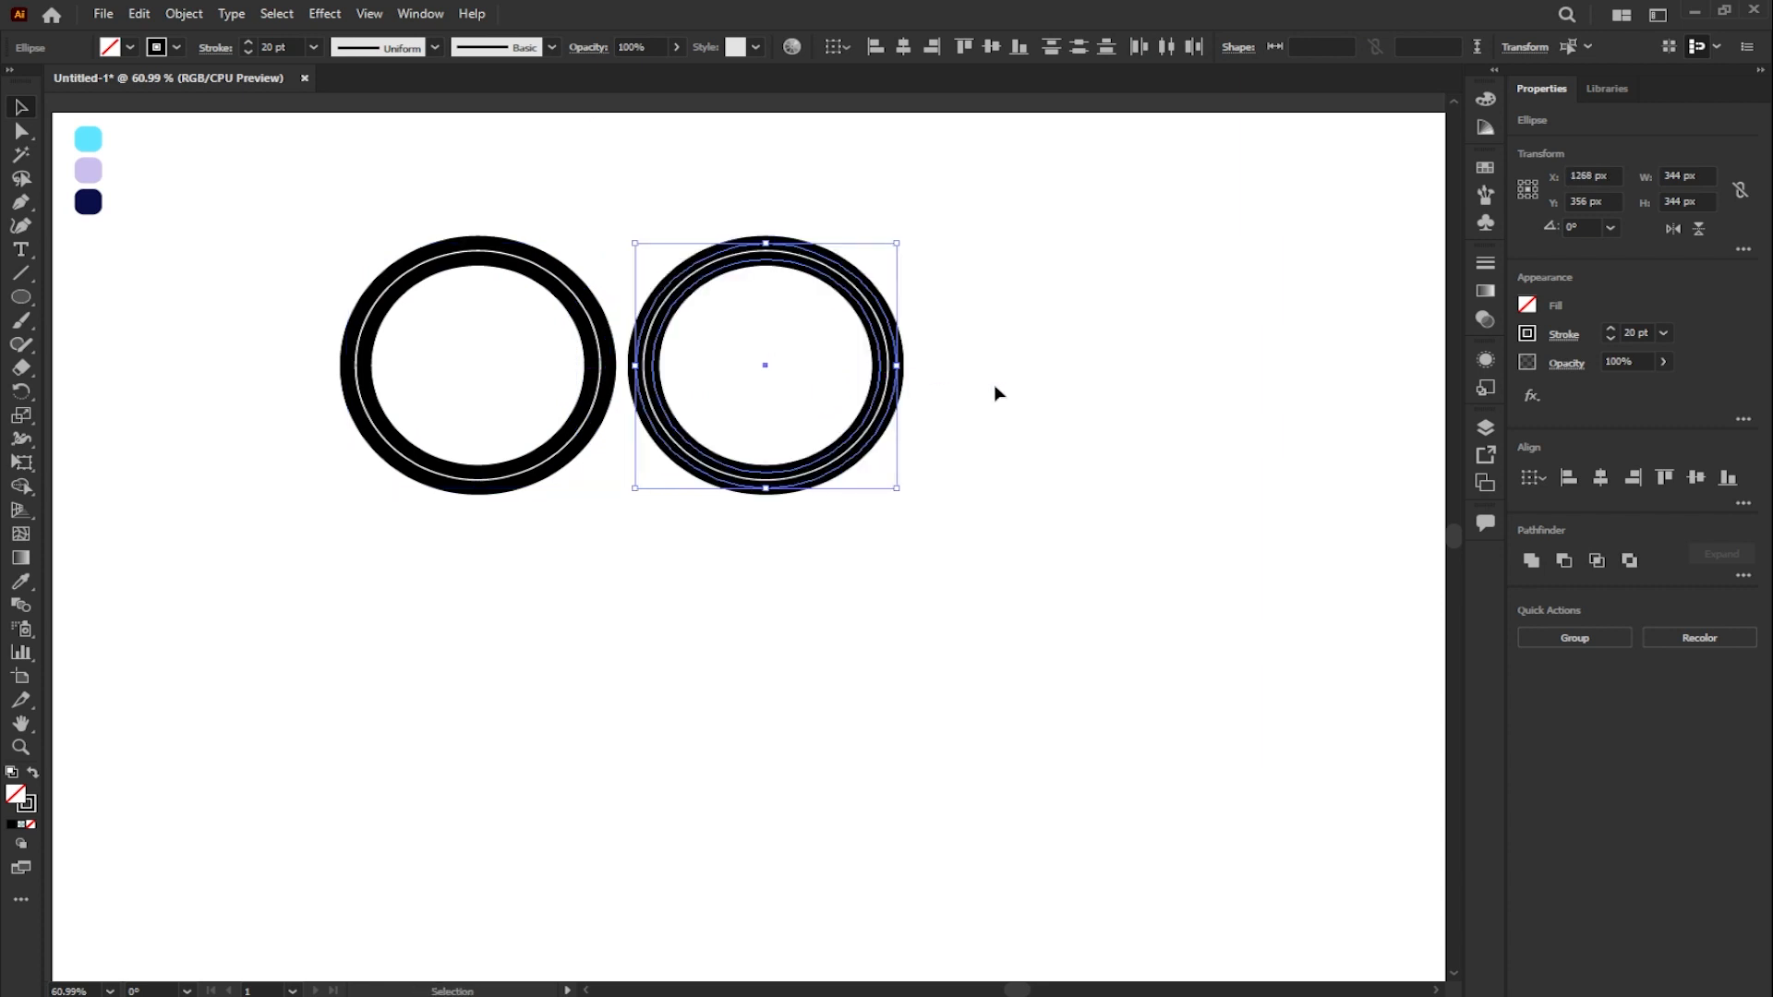
{"action": "left_click", "coordinate": [996, 386]}
- Cut the first pair's outer ring at its top and bottom anchors with the Scissors tool and delete its left half
{"action": "key", "text": "z"}
{"action": "left_click_drag", "start_coordinate": [310, 219], "coordinate": [1005, 526]}
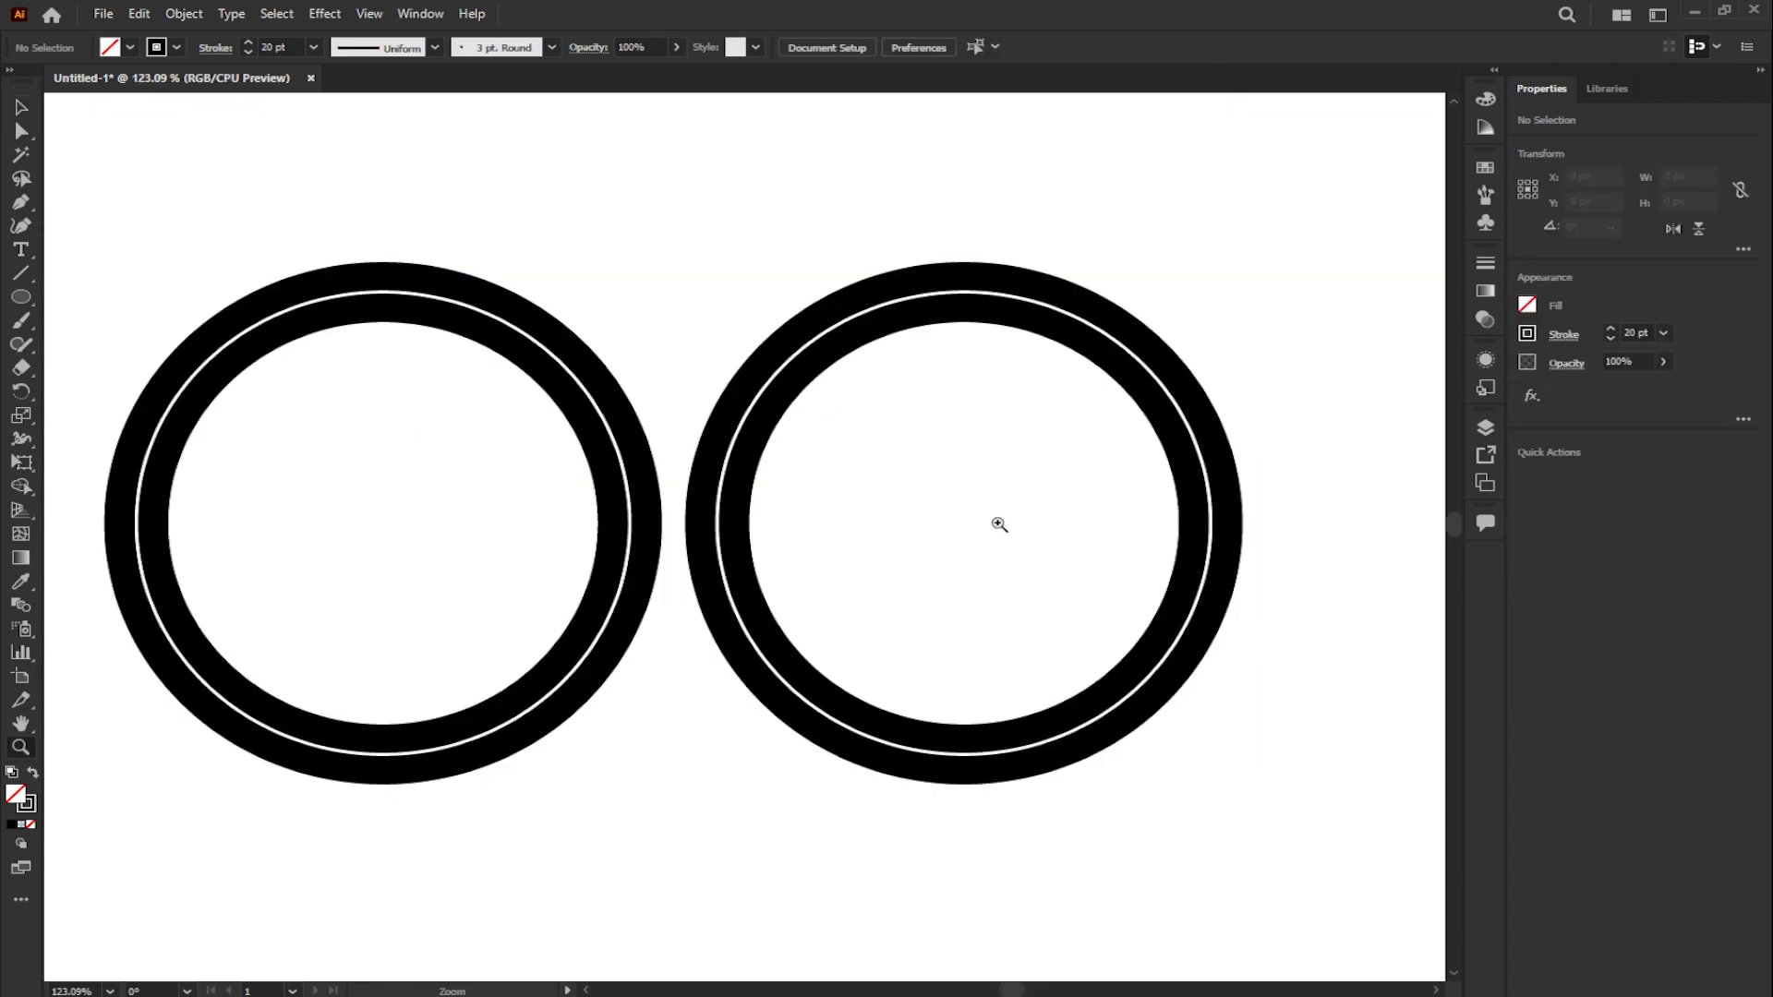
{"action": "key", "text": "v"}
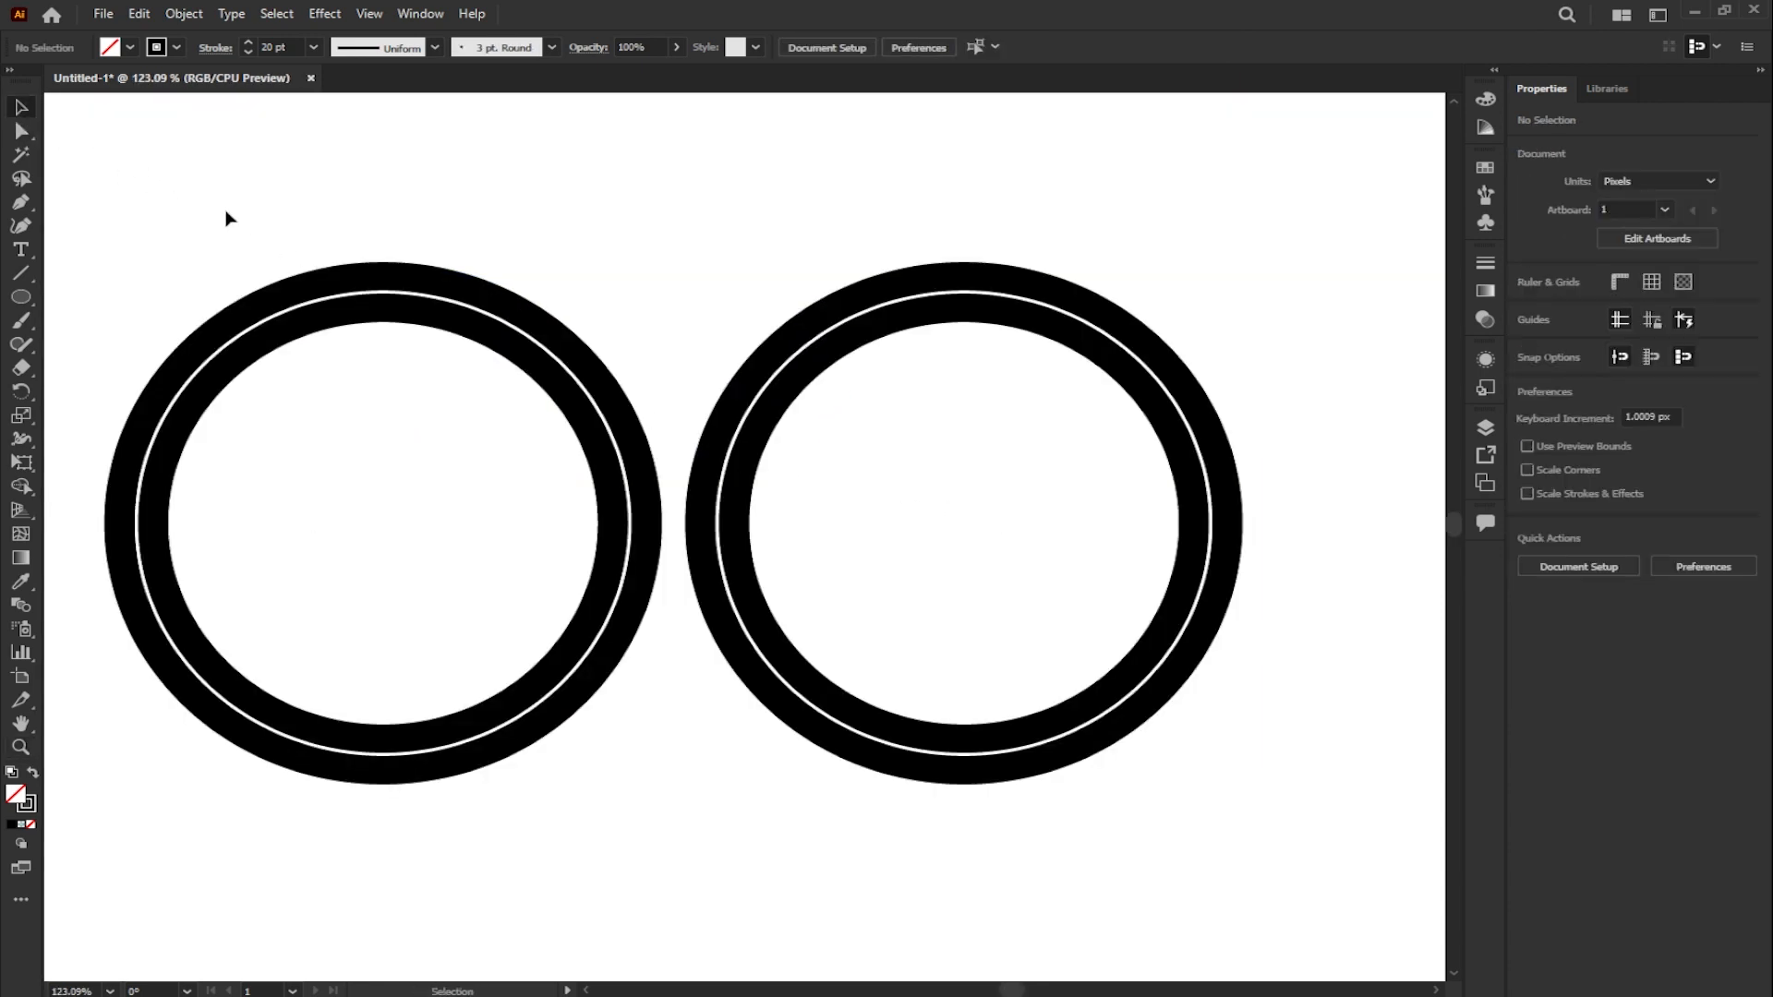
{"action": "left_click", "coordinate": [388, 279]}
{"action": "left_click", "coordinate": [22, 367]}
{"action": "left_click", "coordinate": [102, 388]}
{"action": "left_click", "coordinate": [383, 276]}
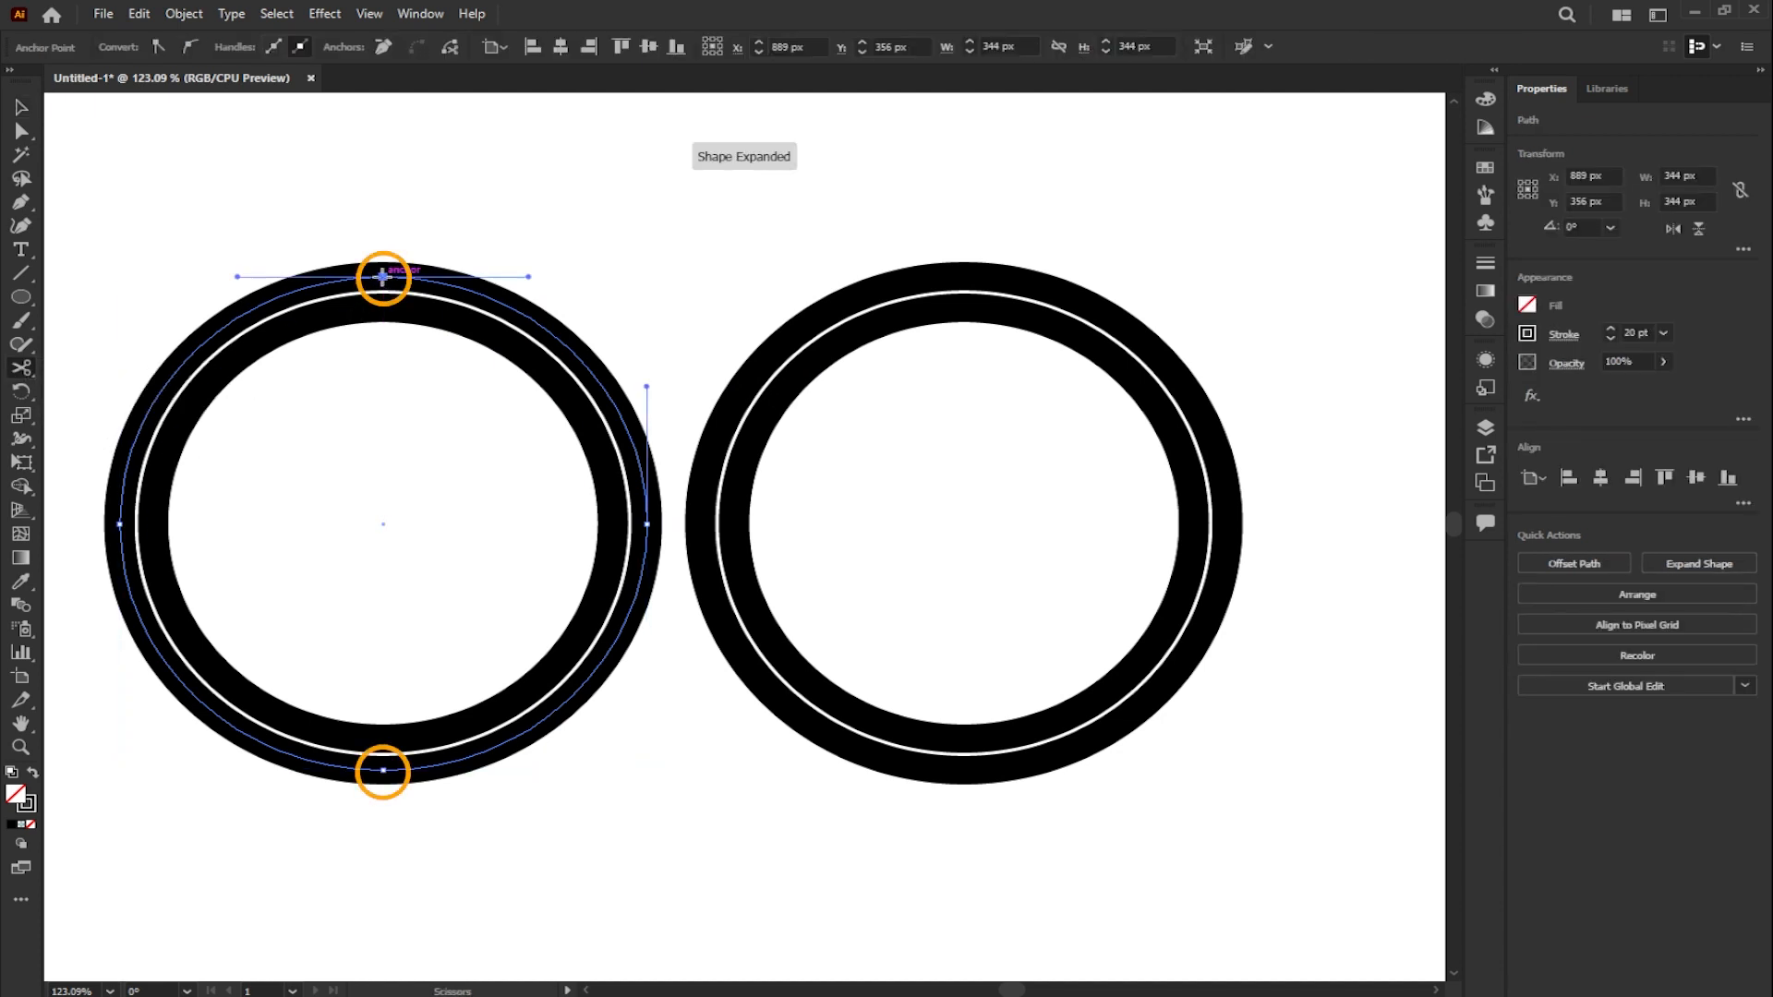
{"action": "left_click", "coordinate": [382, 767]}
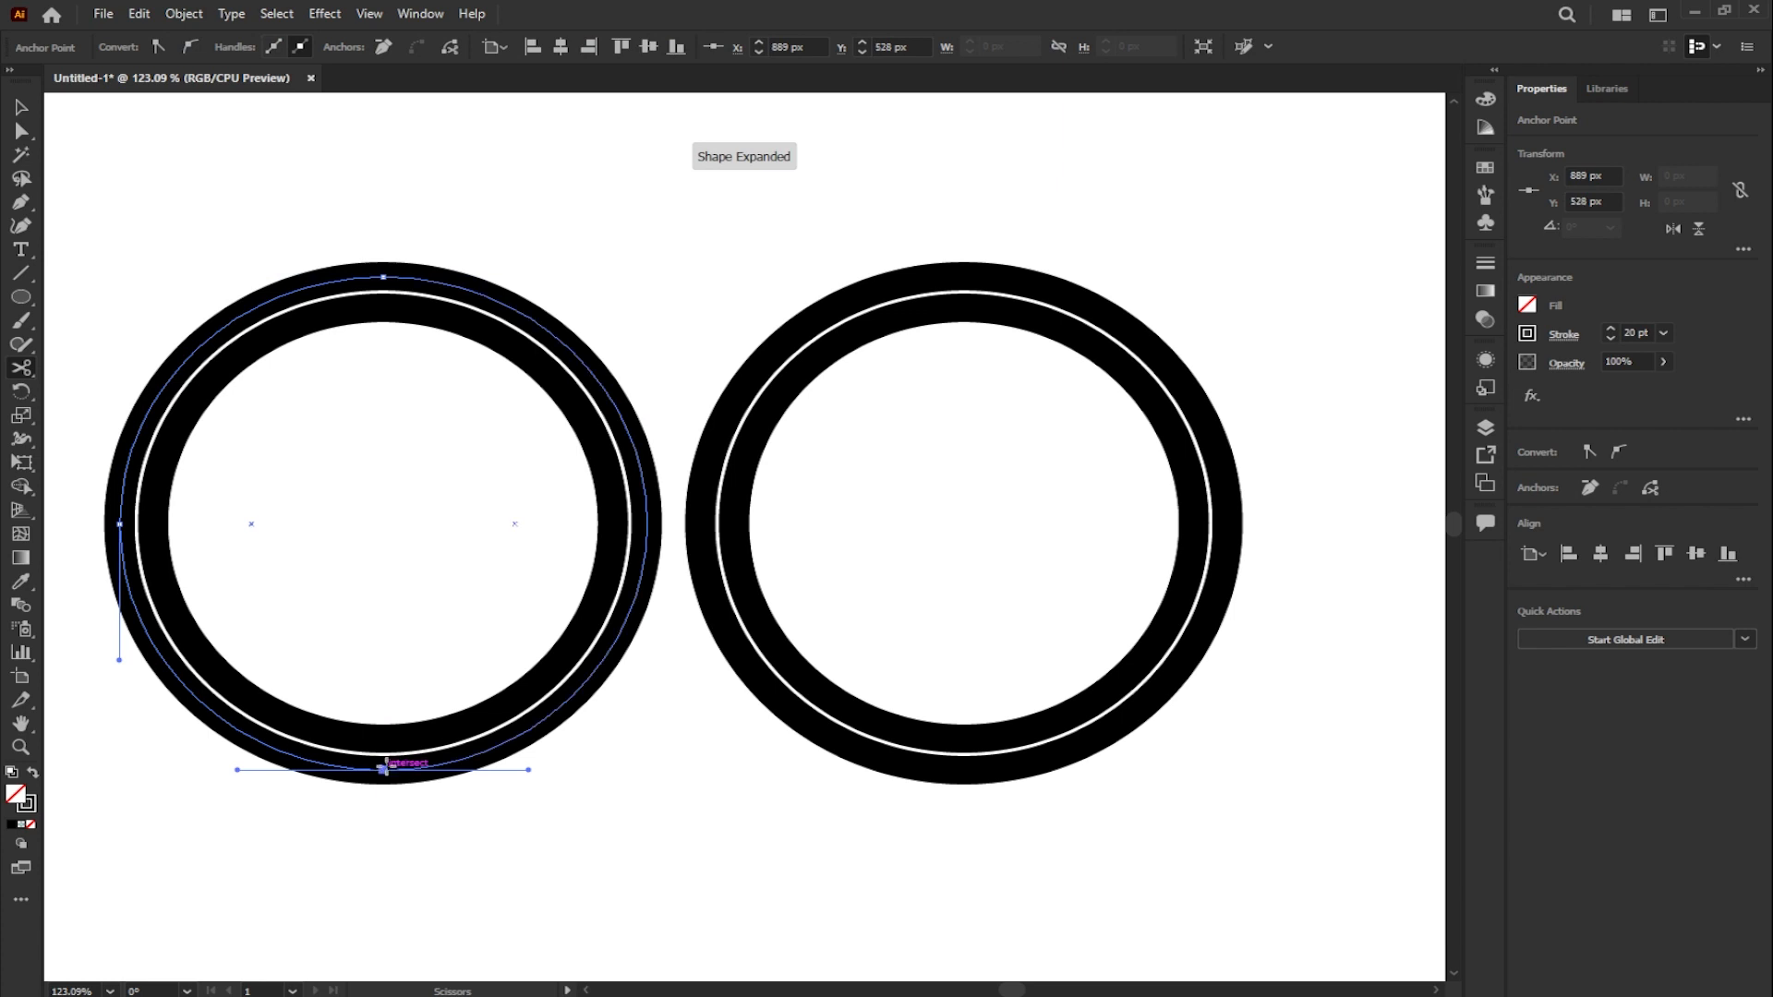
{"action": "key", "text": "Delete"}
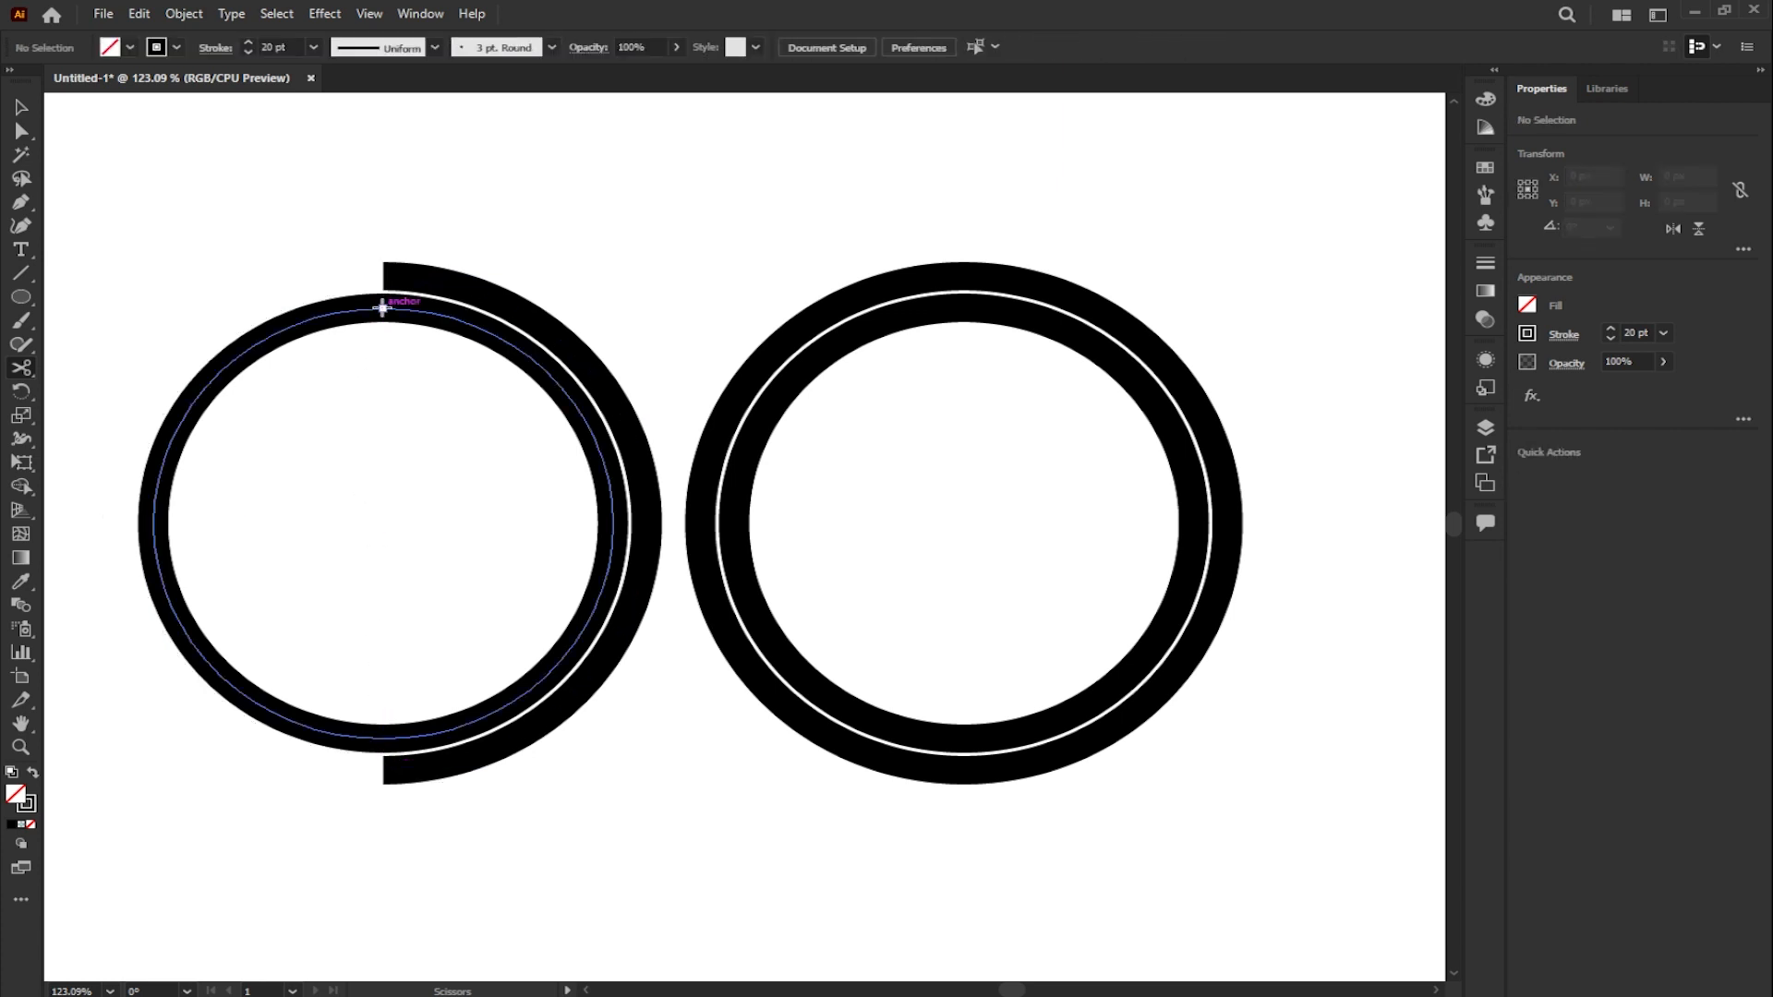
- Cut the first pair's inner ring at its top and bottom anchors and delete its left half
{"action": "left_click", "coordinate": [383, 307]}
{"action": "left_click", "coordinate": [382, 738]}
{"action": "key", "text": "Delete"}
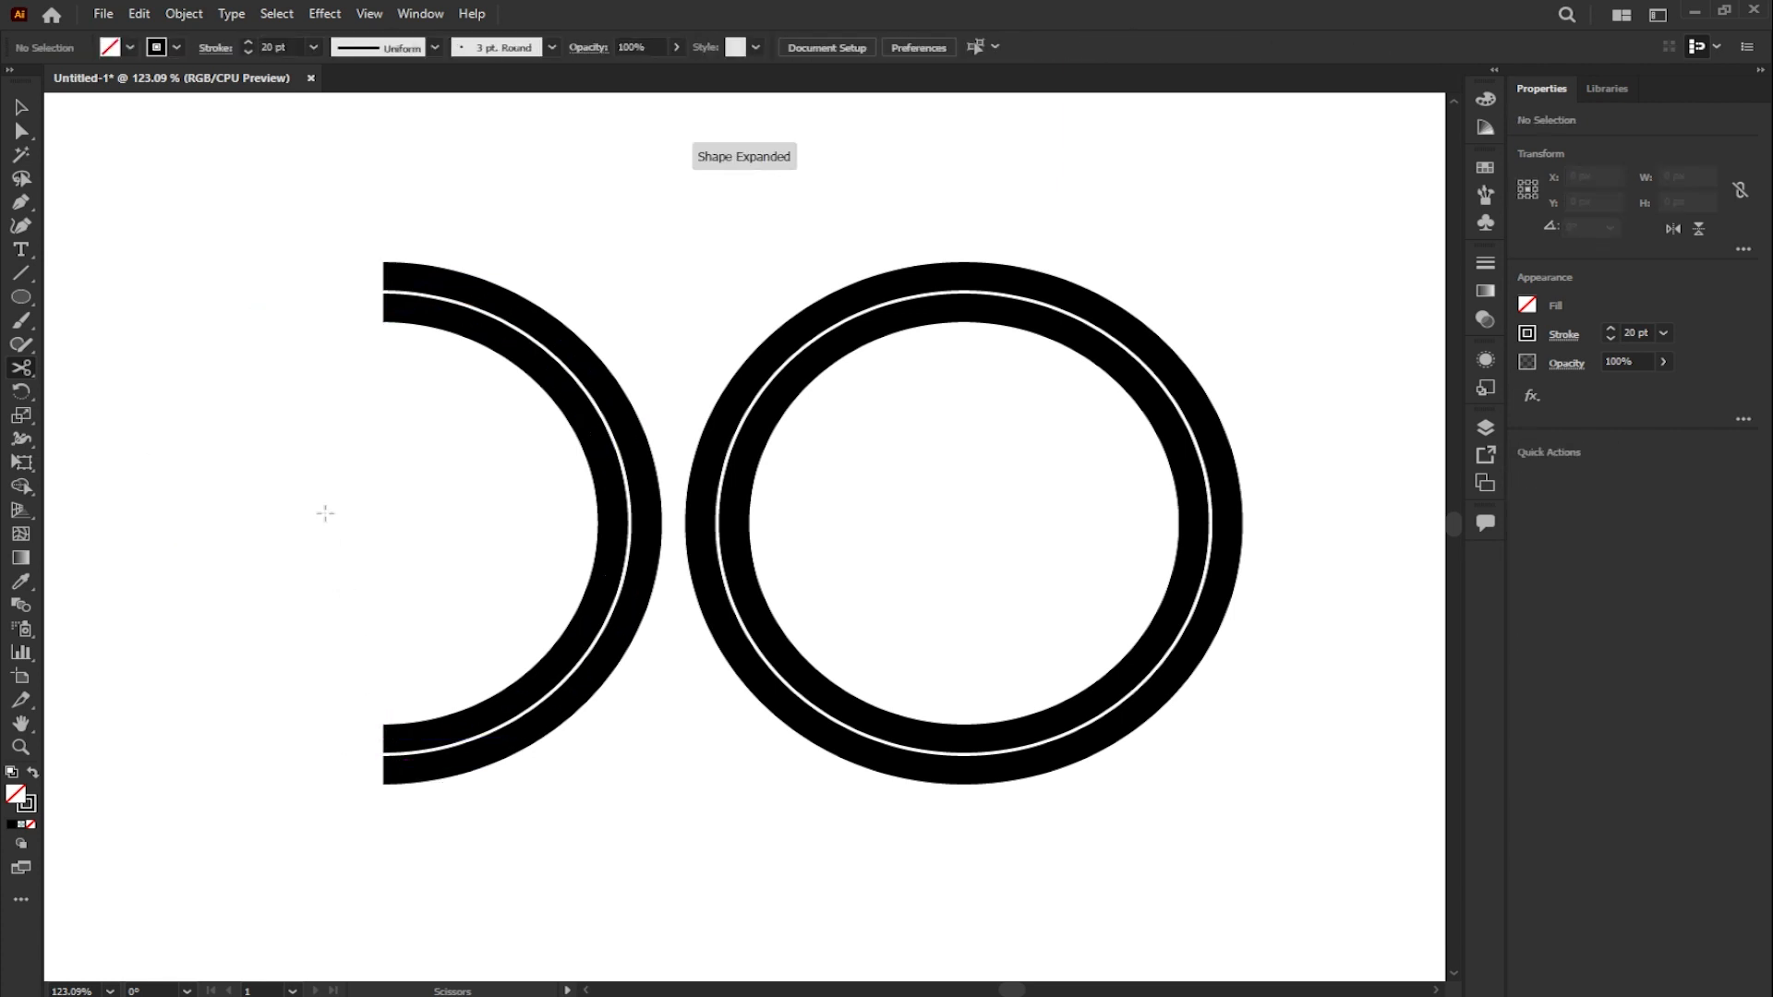
- Cut the first outer arc at two points near its top and delete the short segment between the cuts
{"action": "left_click", "coordinate": [455, 286]}
{"action": "left_click", "coordinate": [514, 310]}
{"action": "left_click", "coordinate": [21, 107]}
{"action": "left_click_drag", "start_coordinate": [463, 236], "coordinate": [491, 305]}
{"action": "key", "text": "Delete"}
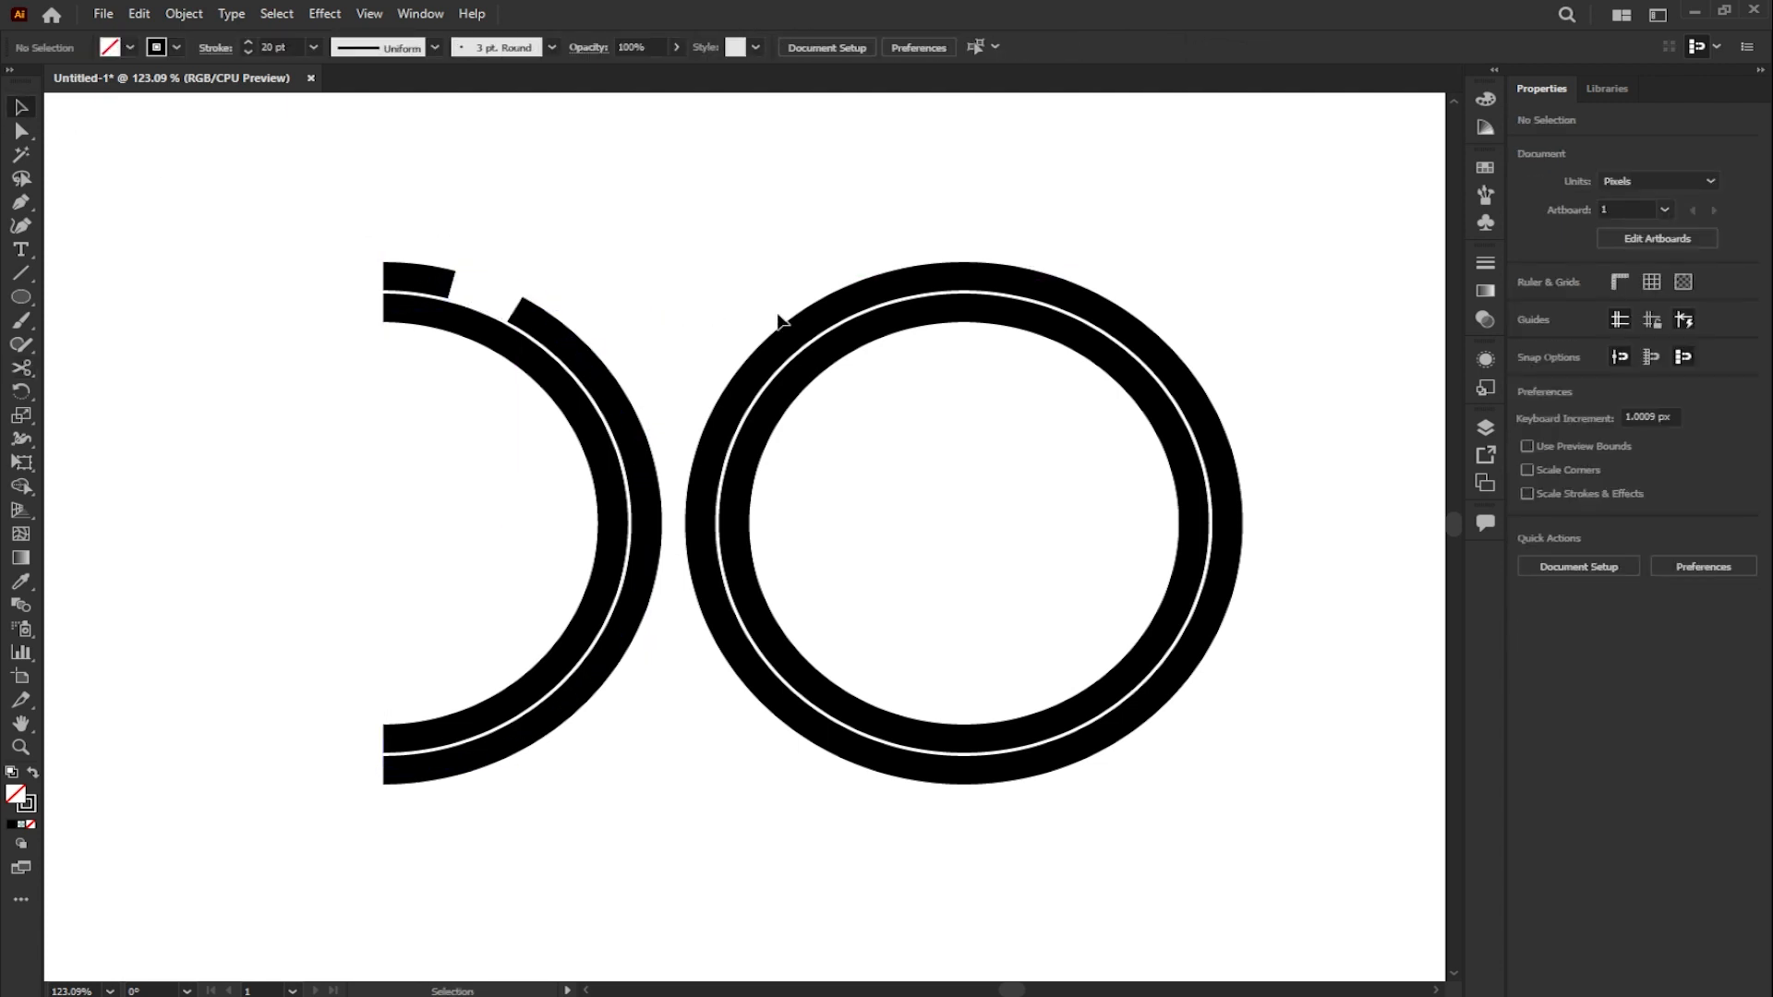
- Duplicate the complete ring pair to its right so it forms a third shape in the row
{"action": "left_click", "coordinate": [958, 301]}
{"action": "scroll", "coordinate": [705, 336], "scroll_direction": "down", "scroll_amount": 3}
{"action": "left_click_drag", "start_coordinate": [792, 357], "coordinate": [1125, 662]}
{"action": "left_click_drag", "start_coordinate": [873, 571], "coordinate": [1180, 558]}
{"action": "left_click", "coordinate": [1133, 621]}
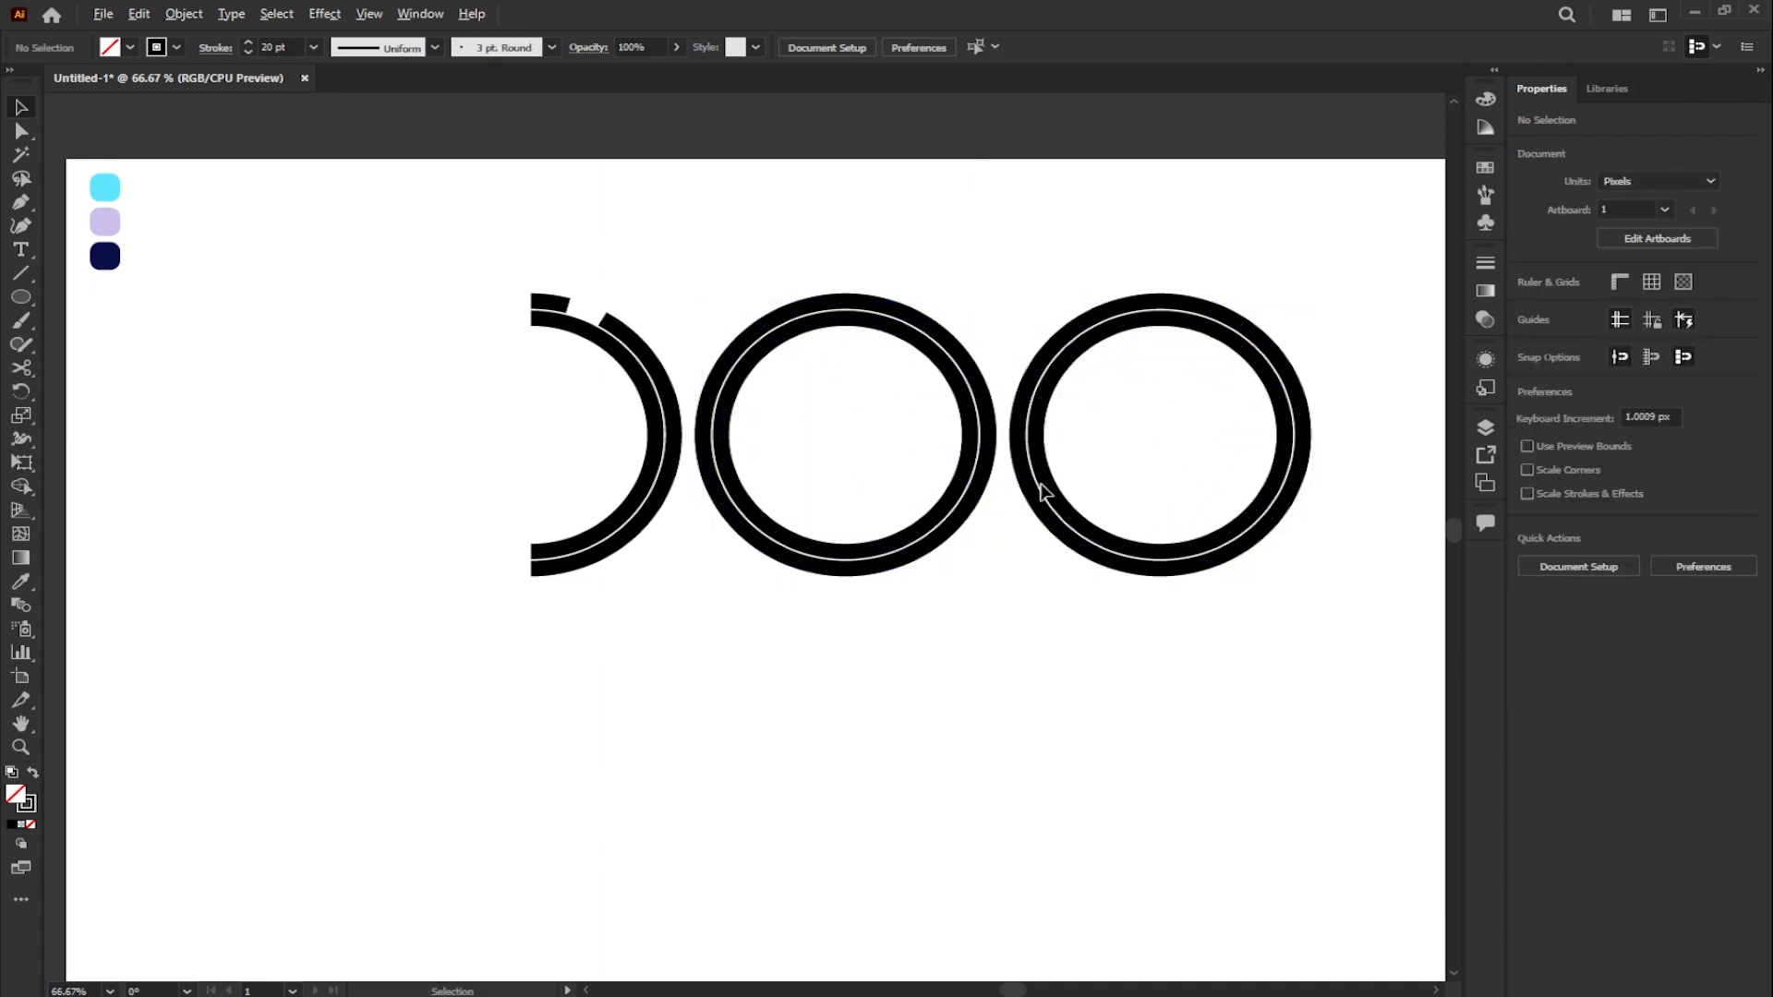
- Pull down the bottom anchors of both middle rings with the Curvature tool, stretching the inner ring to about 330 px tall
{"action": "scroll", "coordinate": [1040, 482], "scroll_direction": "up", "scroll_amount": 1}
{"action": "left_click", "coordinate": [1143, 616]}
{"action": "left_click", "coordinate": [1071, 545]}
{"action": "left_click", "coordinate": [761, 608]}
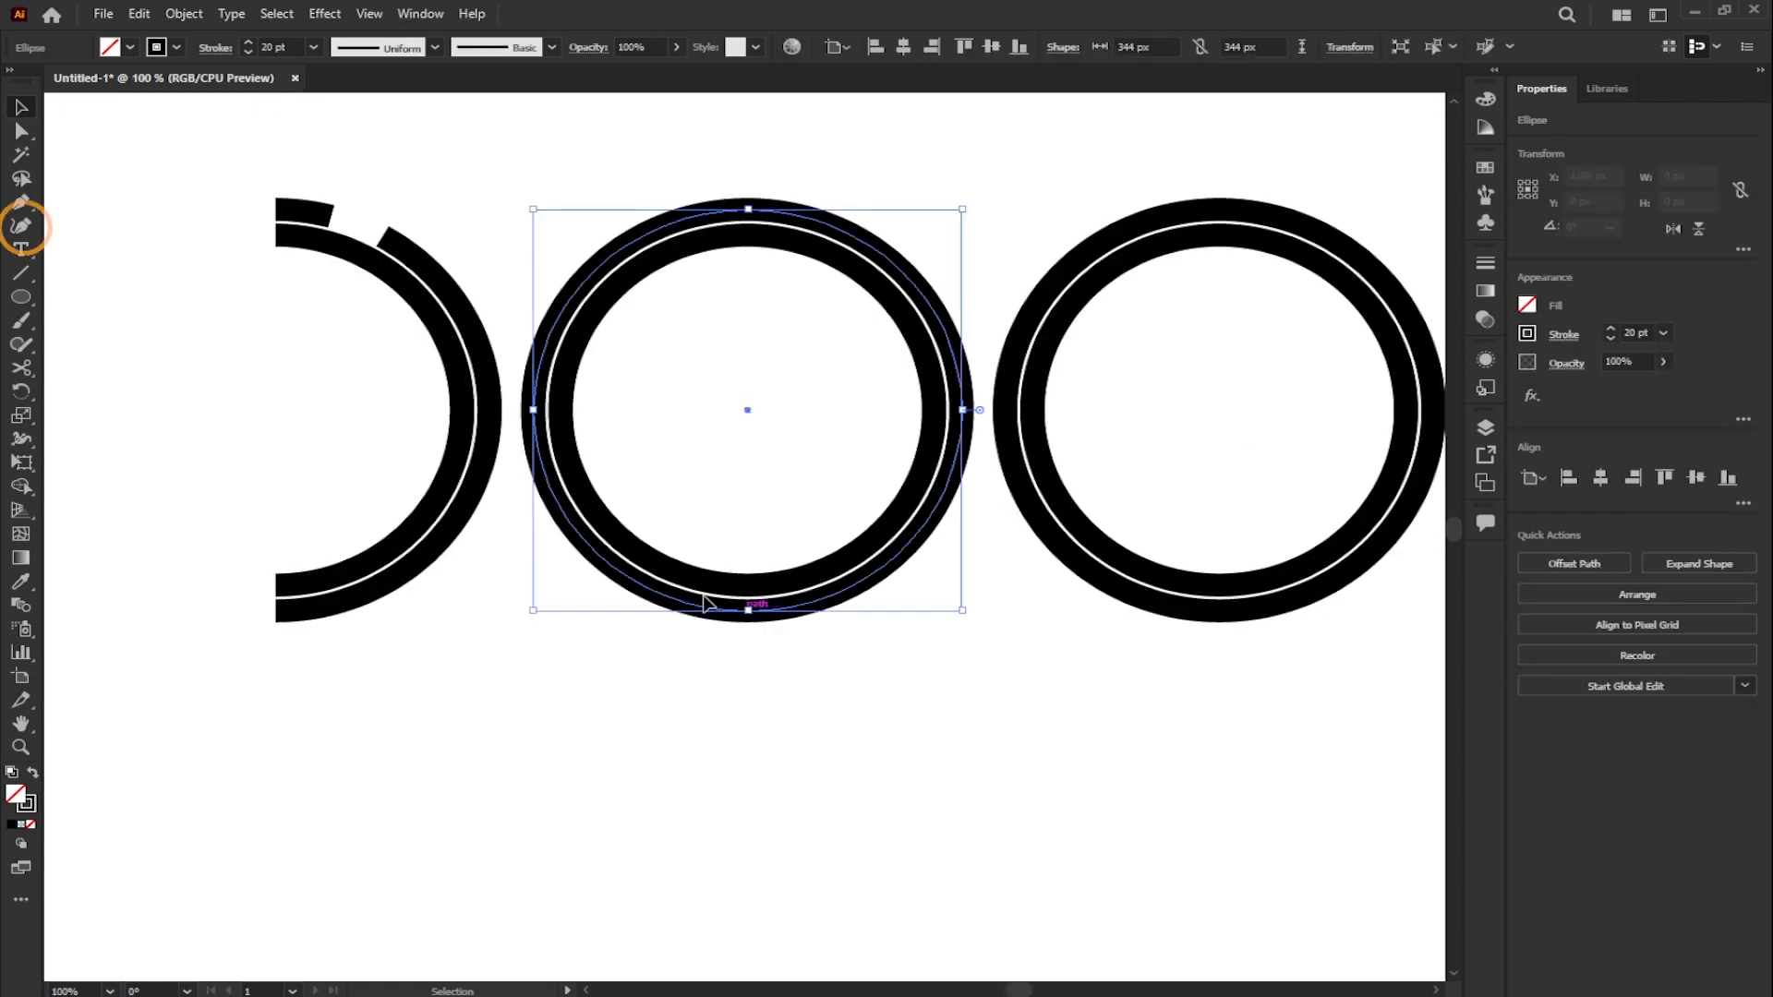
{"action": "left_click", "coordinate": [30, 231]}
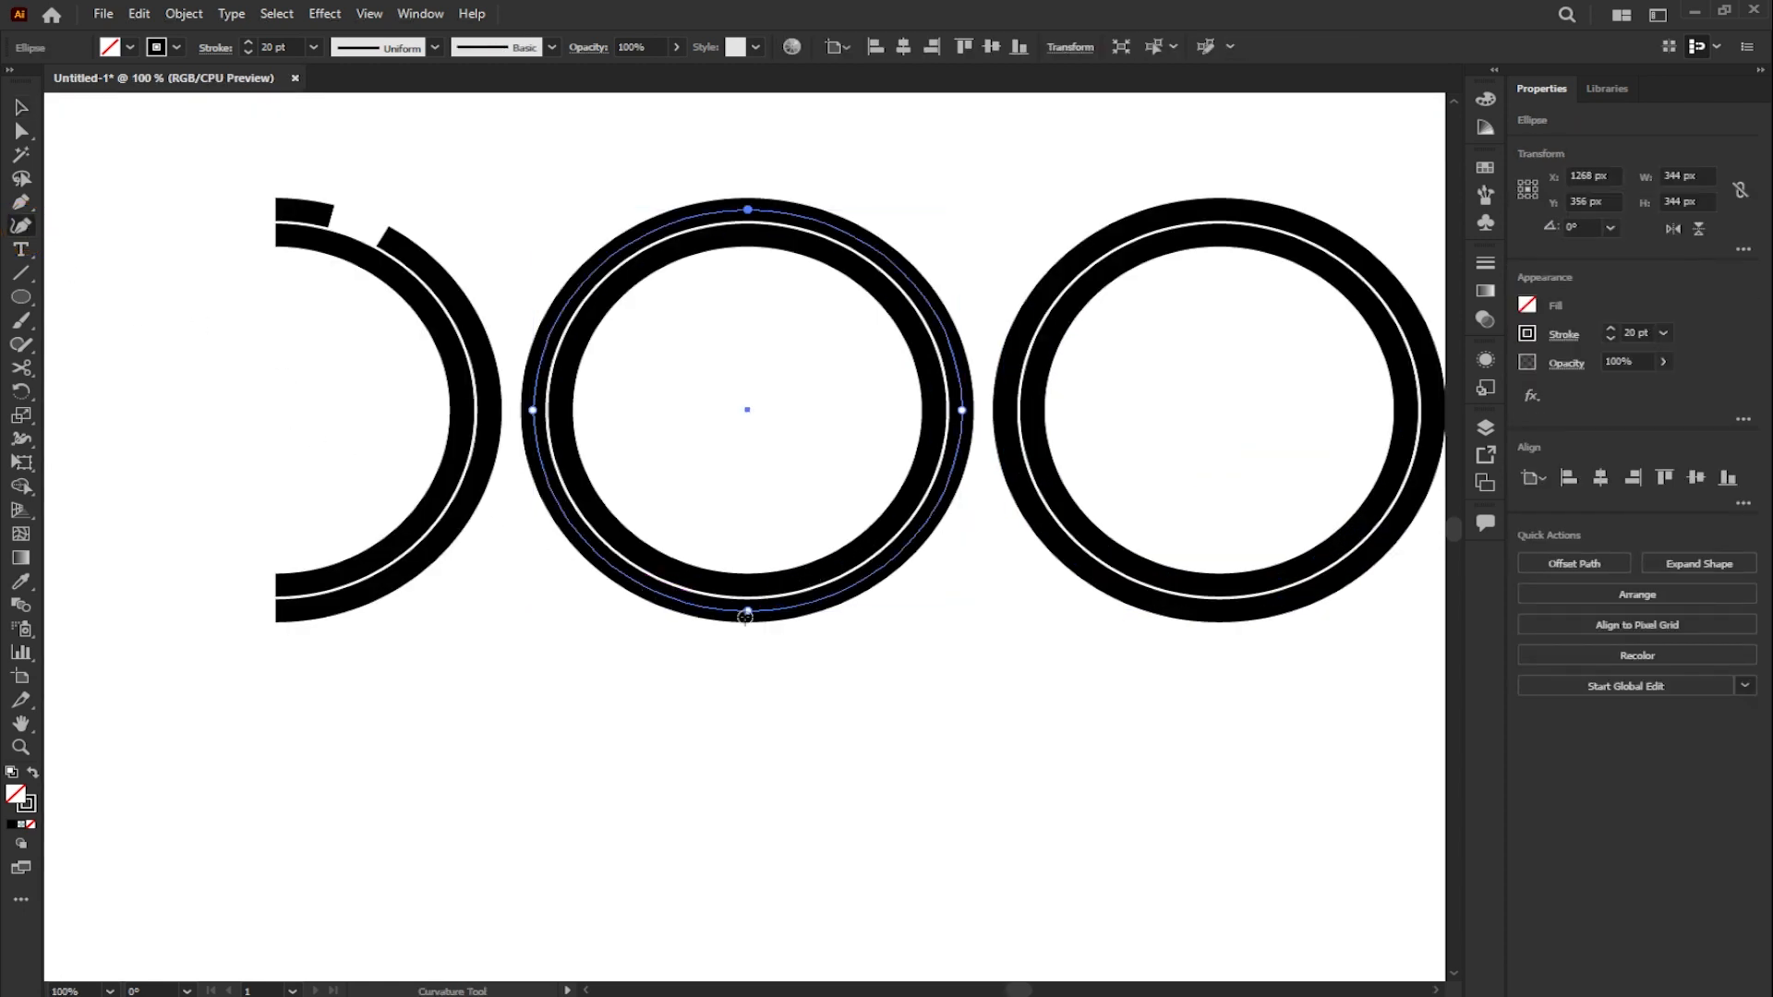
{"action": "left_click_drag", "start_coordinate": [748, 611], "coordinate": [744, 647]}
{"action": "left_click", "coordinate": [748, 588]}
{"action": "left_click_drag", "start_coordinate": [749, 586], "coordinate": [752, 620]}
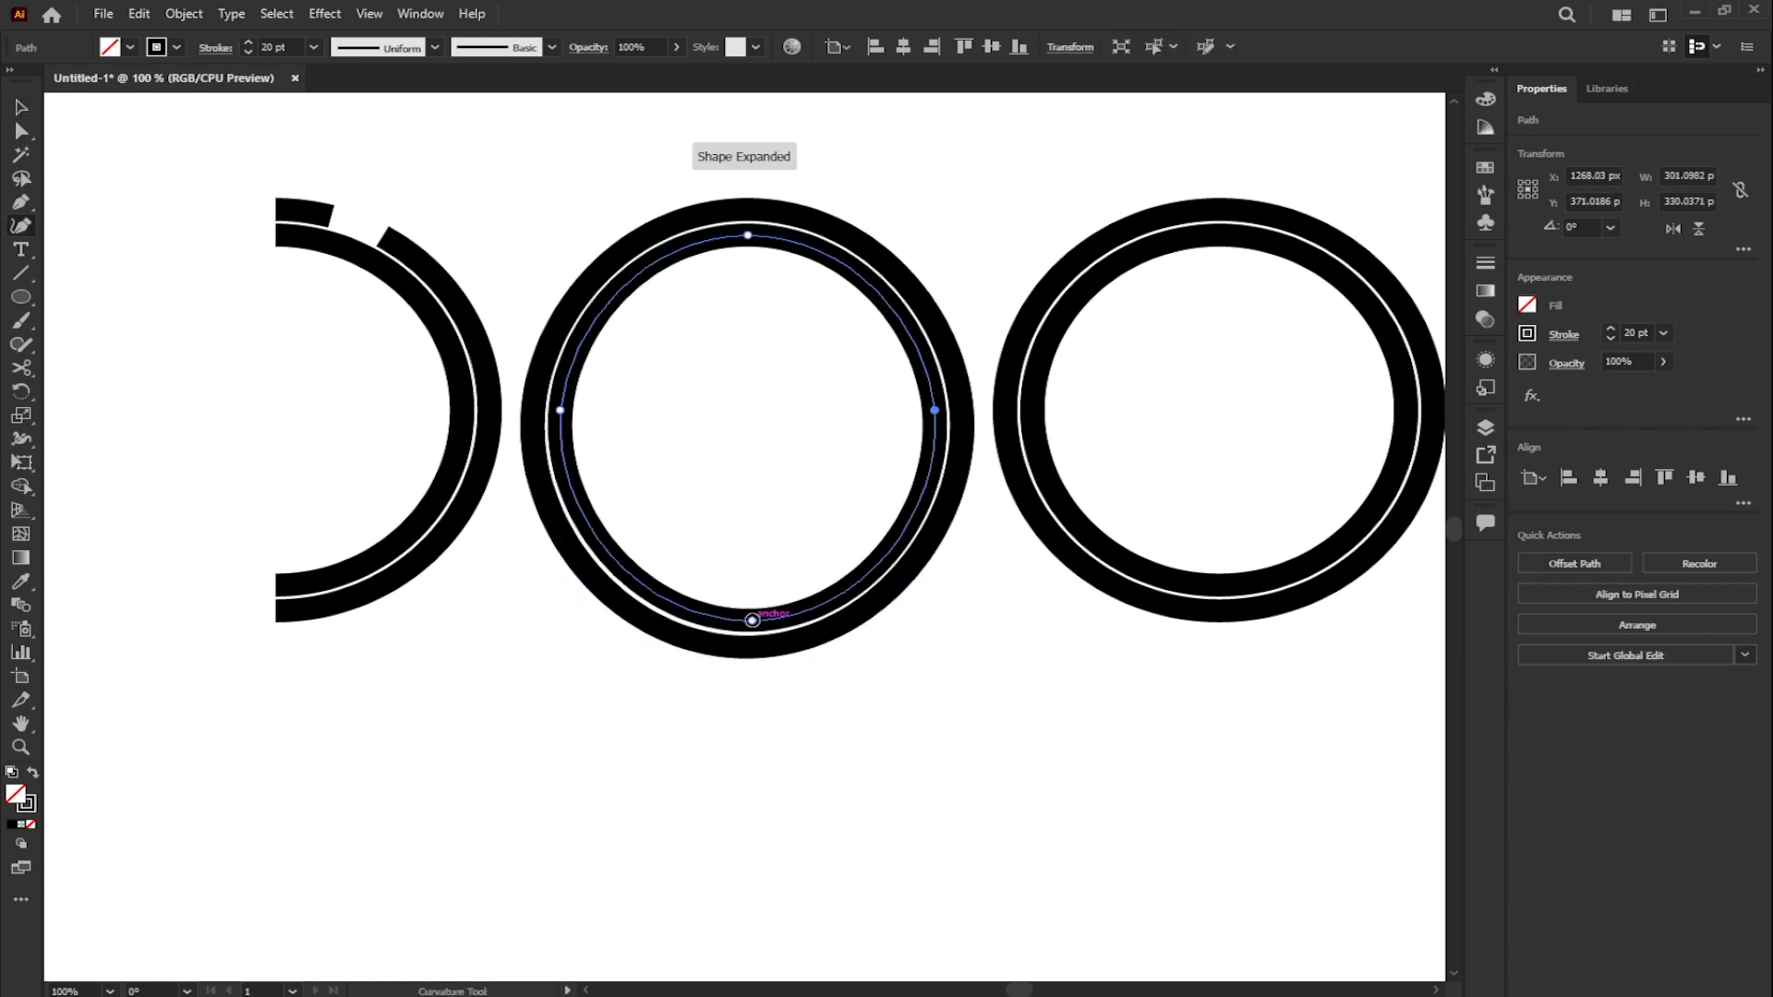
- Cut the middle inner ring at its top and bottom anchors with the Scissors tool and delete its left half
{"action": "left_click", "coordinate": [20, 107]}
{"action": "left_click", "coordinate": [21, 368]}
{"action": "left_click", "coordinate": [748, 236]}
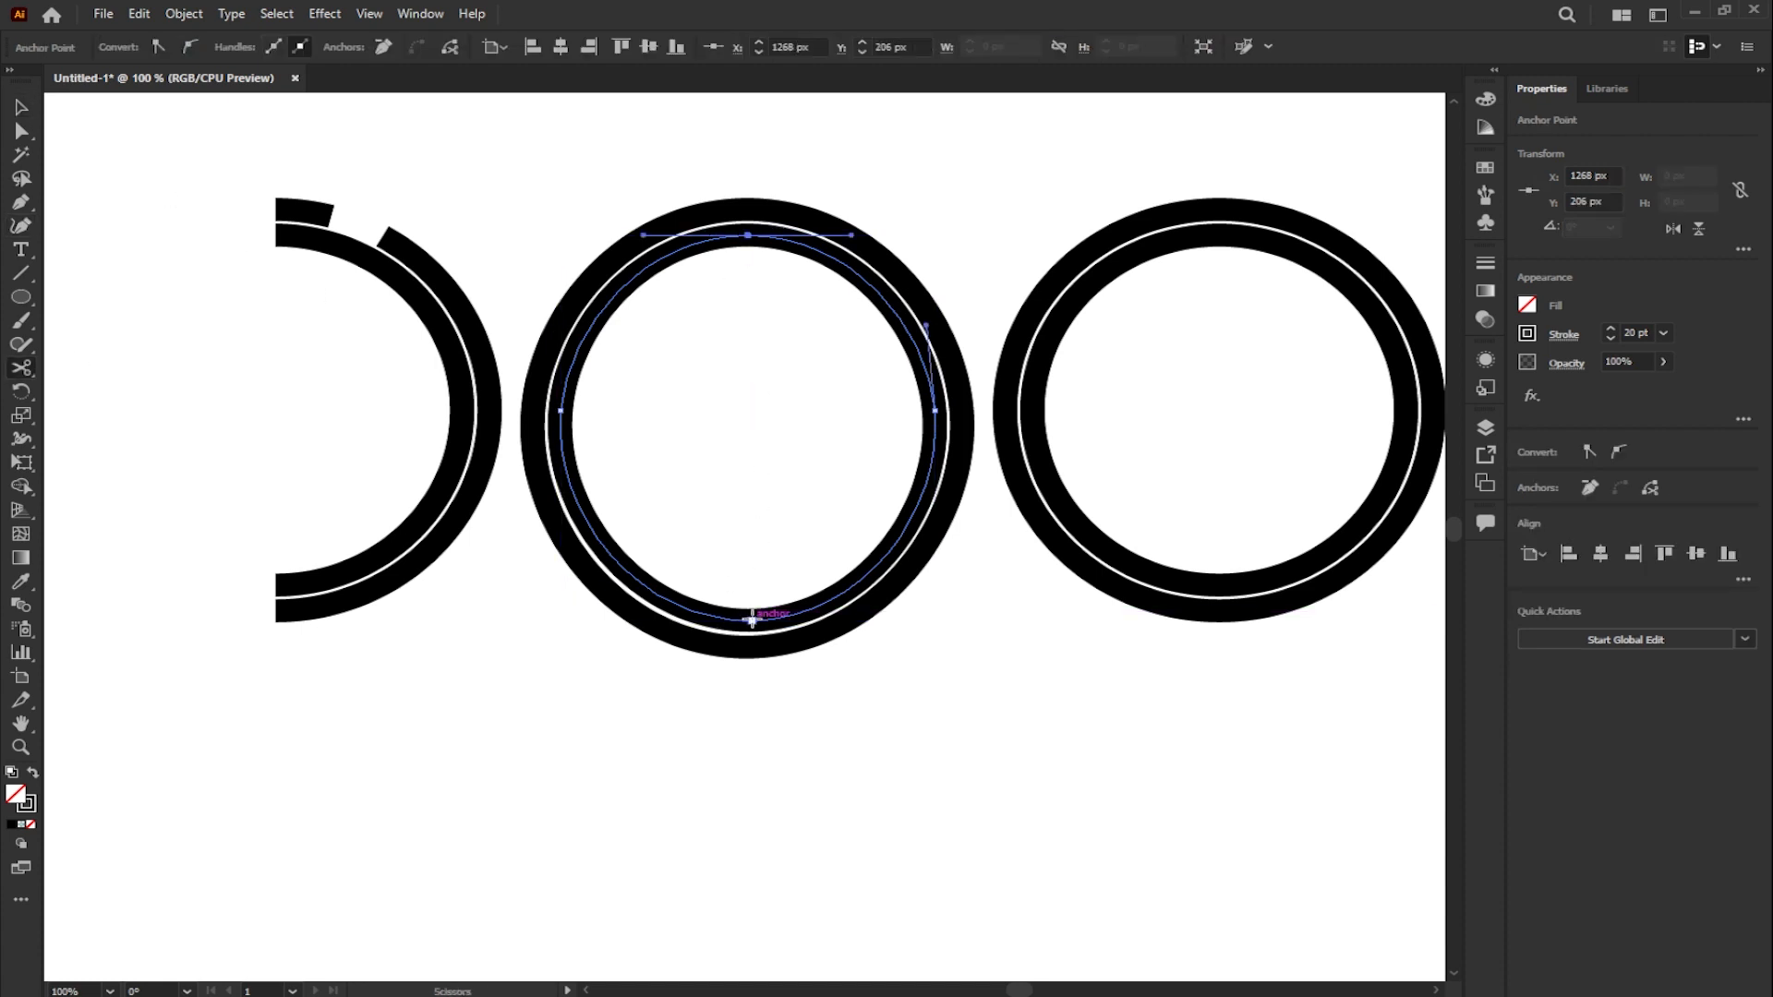
{"action": "left_click", "coordinate": [752, 620]}
{"action": "key", "text": "Delete"}
{"action": "key", "text": "Delete"}
- Cut the middle outer ring at its upper right and bottom, and delete the left portion
{"action": "left_click", "coordinate": [880, 255]}
{"action": "left_click", "coordinate": [744, 648]}
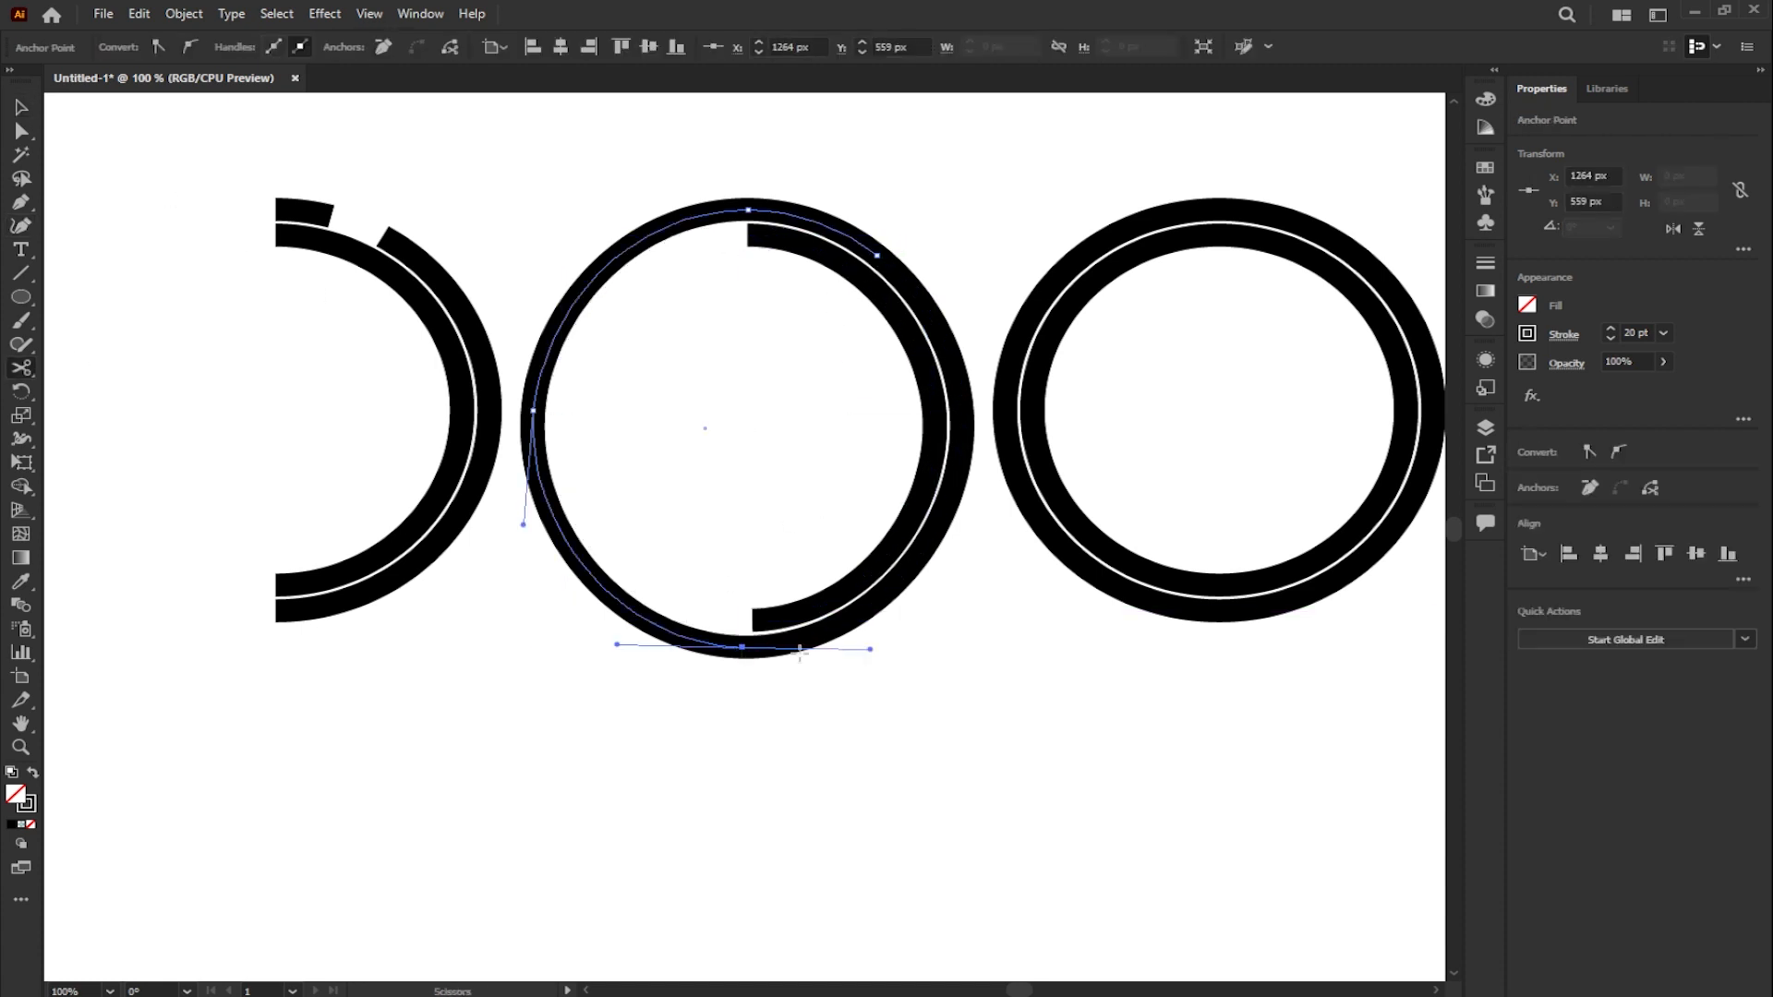
{"action": "key", "text": "Delete"}
- Move the middle pair of arcs slightly up and to the left, closer to the first pair
{"action": "left_click", "coordinate": [20, 107]}
{"action": "left_click_drag", "start_coordinate": [613, 170], "coordinate": [961, 664]}
{"action": "left_click_drag", "start_coordinate": [882, 552], "coordinate": [822, 516]}
{"action": "left_click", "coordinate": [1002, 581]}
- Cut the third pair's inner ring at its top and bottom anchors with the Scissors tool and delete its left half
{"action": "scroll", "coordinate": [1115, 554], "scroll_direction": "up", "scroll_amount": 3}
{"action": "scroll", "coordinate": [1122, 475], "scroll_direction": "right", "scroll_amount": 5}
{"action": "left_click", "coordinate": [1024, 305]}
{"action": "left_click", "coordinate": [17, 367]}
{"action": "left_click", "coordinate": [999, 301]}
{"action": "left_click", "coordinate": [997, 650]}
{"action": "key", "text": "Delete"}
{"action": "key", "text": "Delete"}
- Cut the third pair's outer ring at its upper right and bottom, and delete the left portion
{"action": "left_click", "coordinate": [1122, 313]}
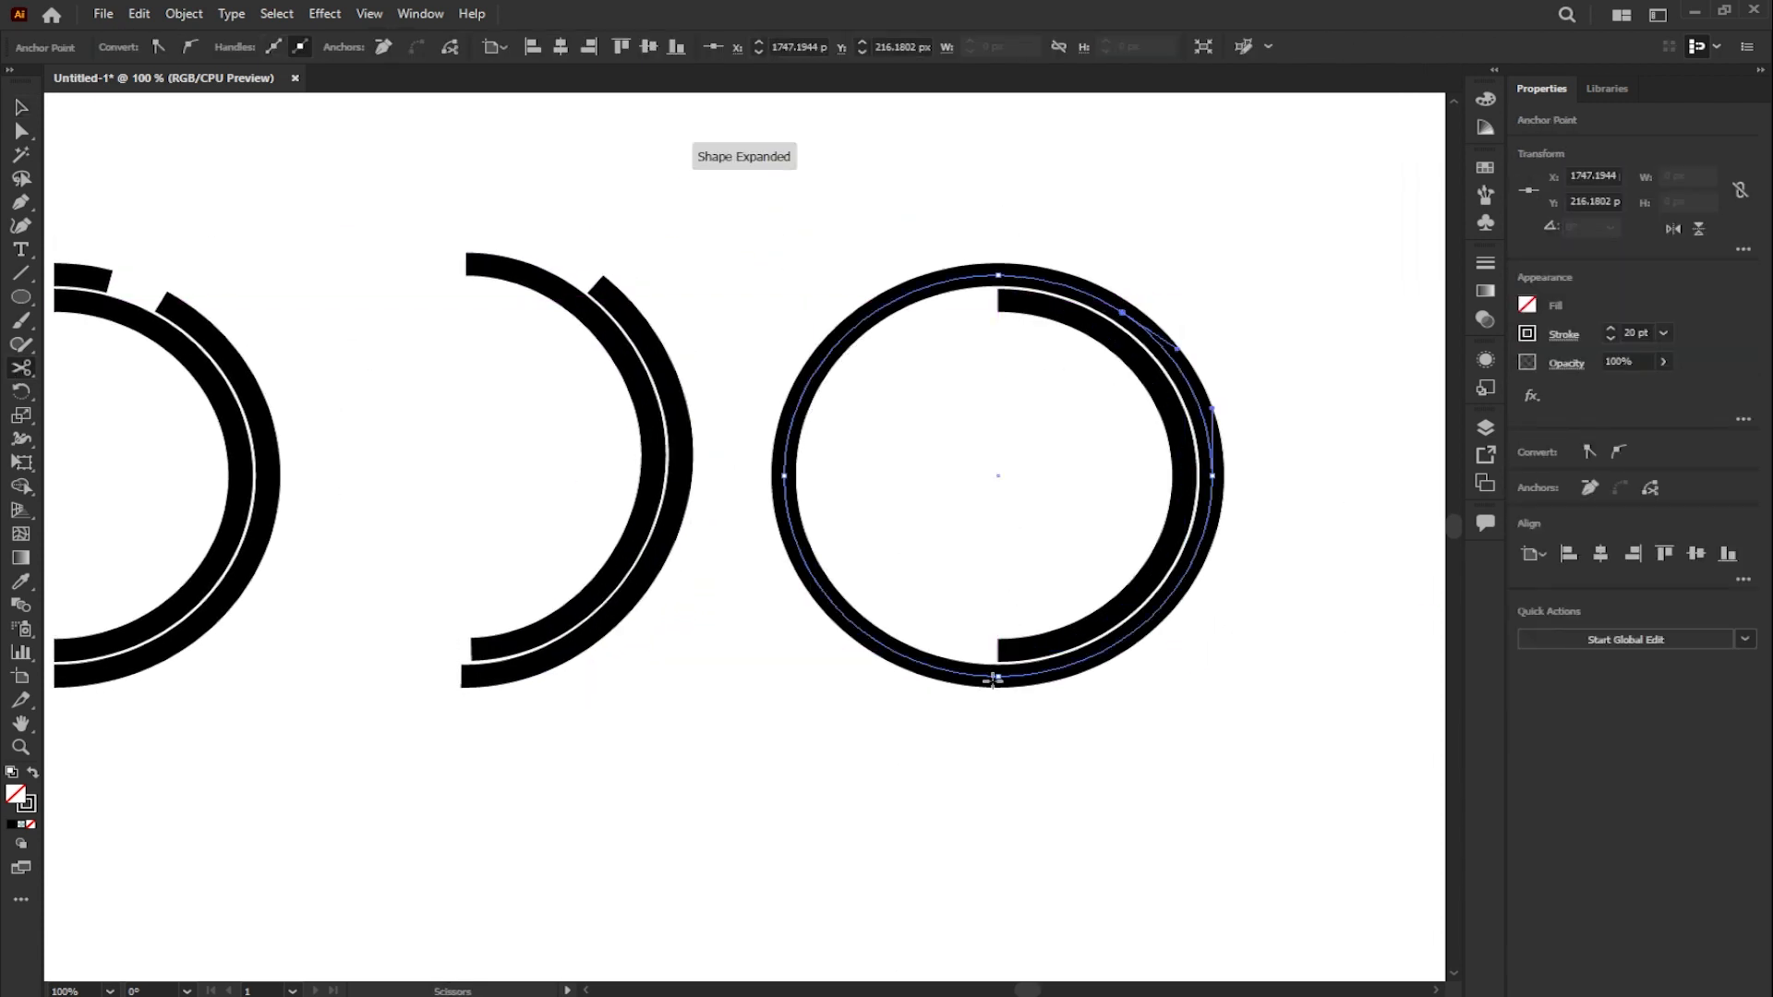
{"action": "left_click", "coordinate": [997, 677]}
{"action": "key", "text": "Delete"}
{"action": "key", "text": "Delete"}
- Set the stroke of the short separate arc above the first shape to 1 pt
{"action": "key", "text": "v"}
{"action": "left_click_drag", "start_coordinate": [677, 320], "coordinate": [871, 330]}
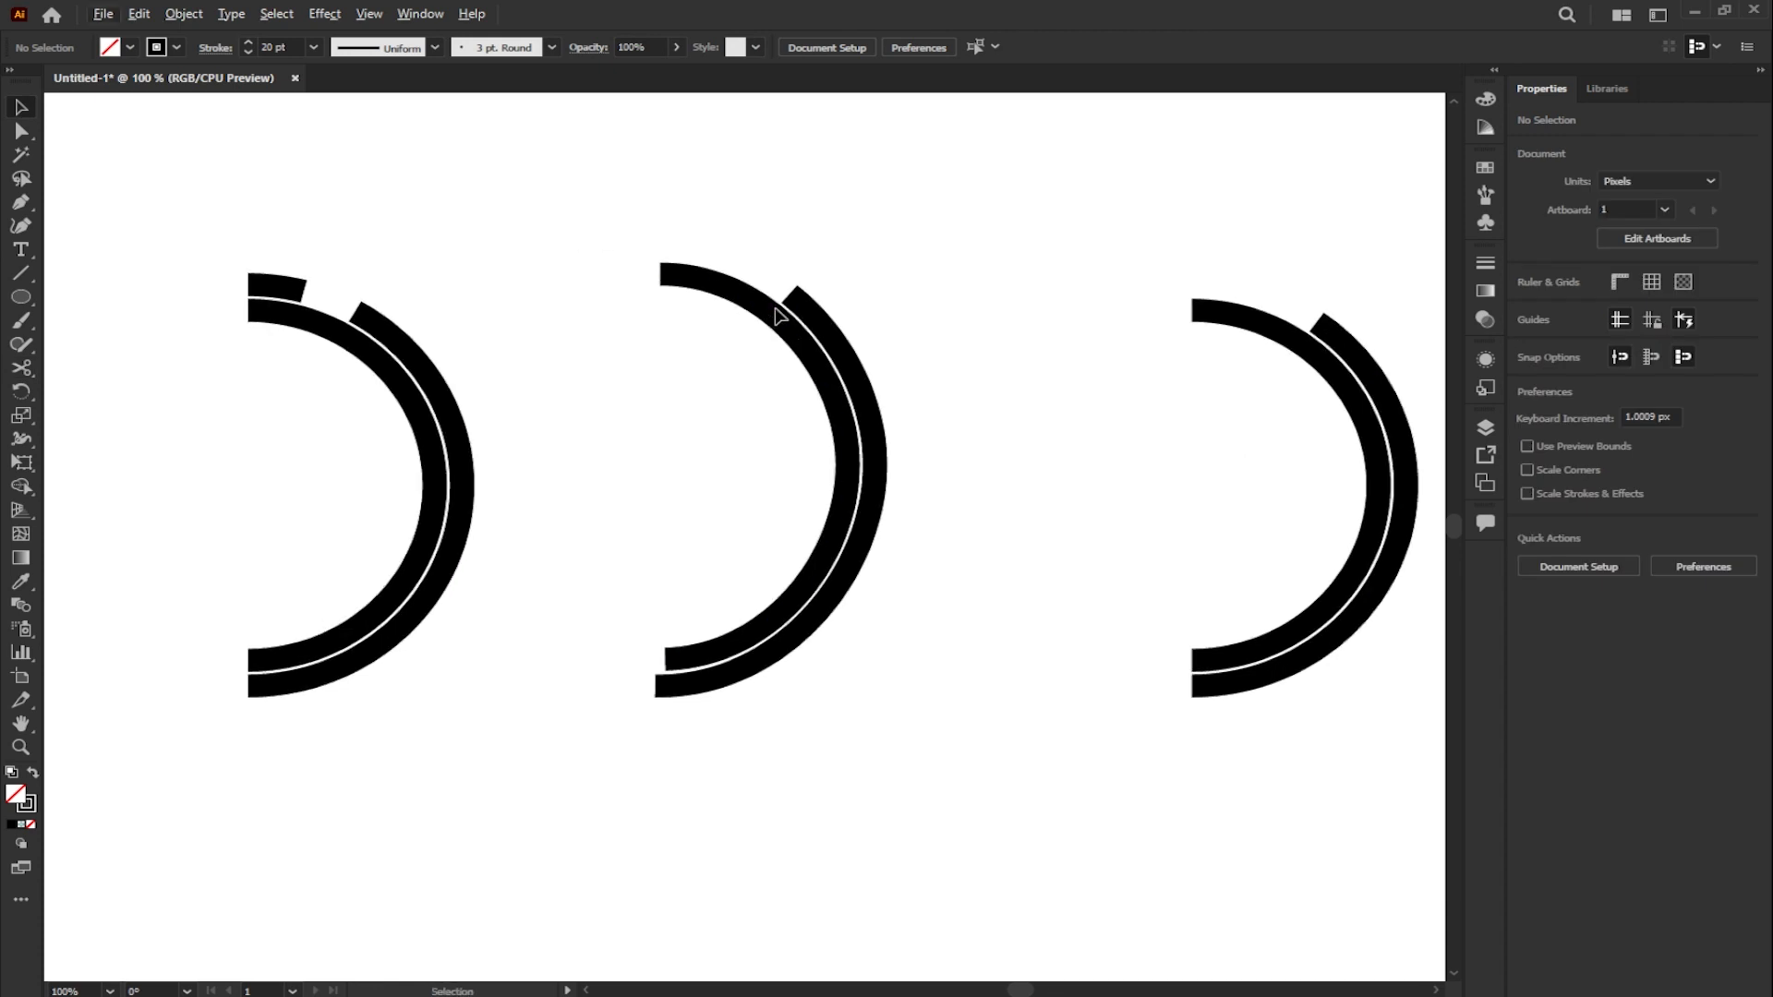
{"action": "scroll", "coordinate": [263, 295], "scroll_direction": "up", "scroll_amount": 4}
{"action": "left_click", "coordinate": [296, 273]}
{"action": "left_click", "coordinate": [1663, 332]}
{"action": "left_click", "coordinate": [1678, 421]}
{"action": "left_click", "coordinate": [198, 289]}
{"action": "left_click", "coordinate": [736, 428]}
- Select all the arcs in the three shapes and expand their strokes into filled shapes
{"action": "scroll", "coordinate": [634, 368], "scroll_direction": "down", "scroll_amount": 6}
{"action": "left_click_drag", "start_coordinate": [492, 290], "coordinate": [1228, 613]}
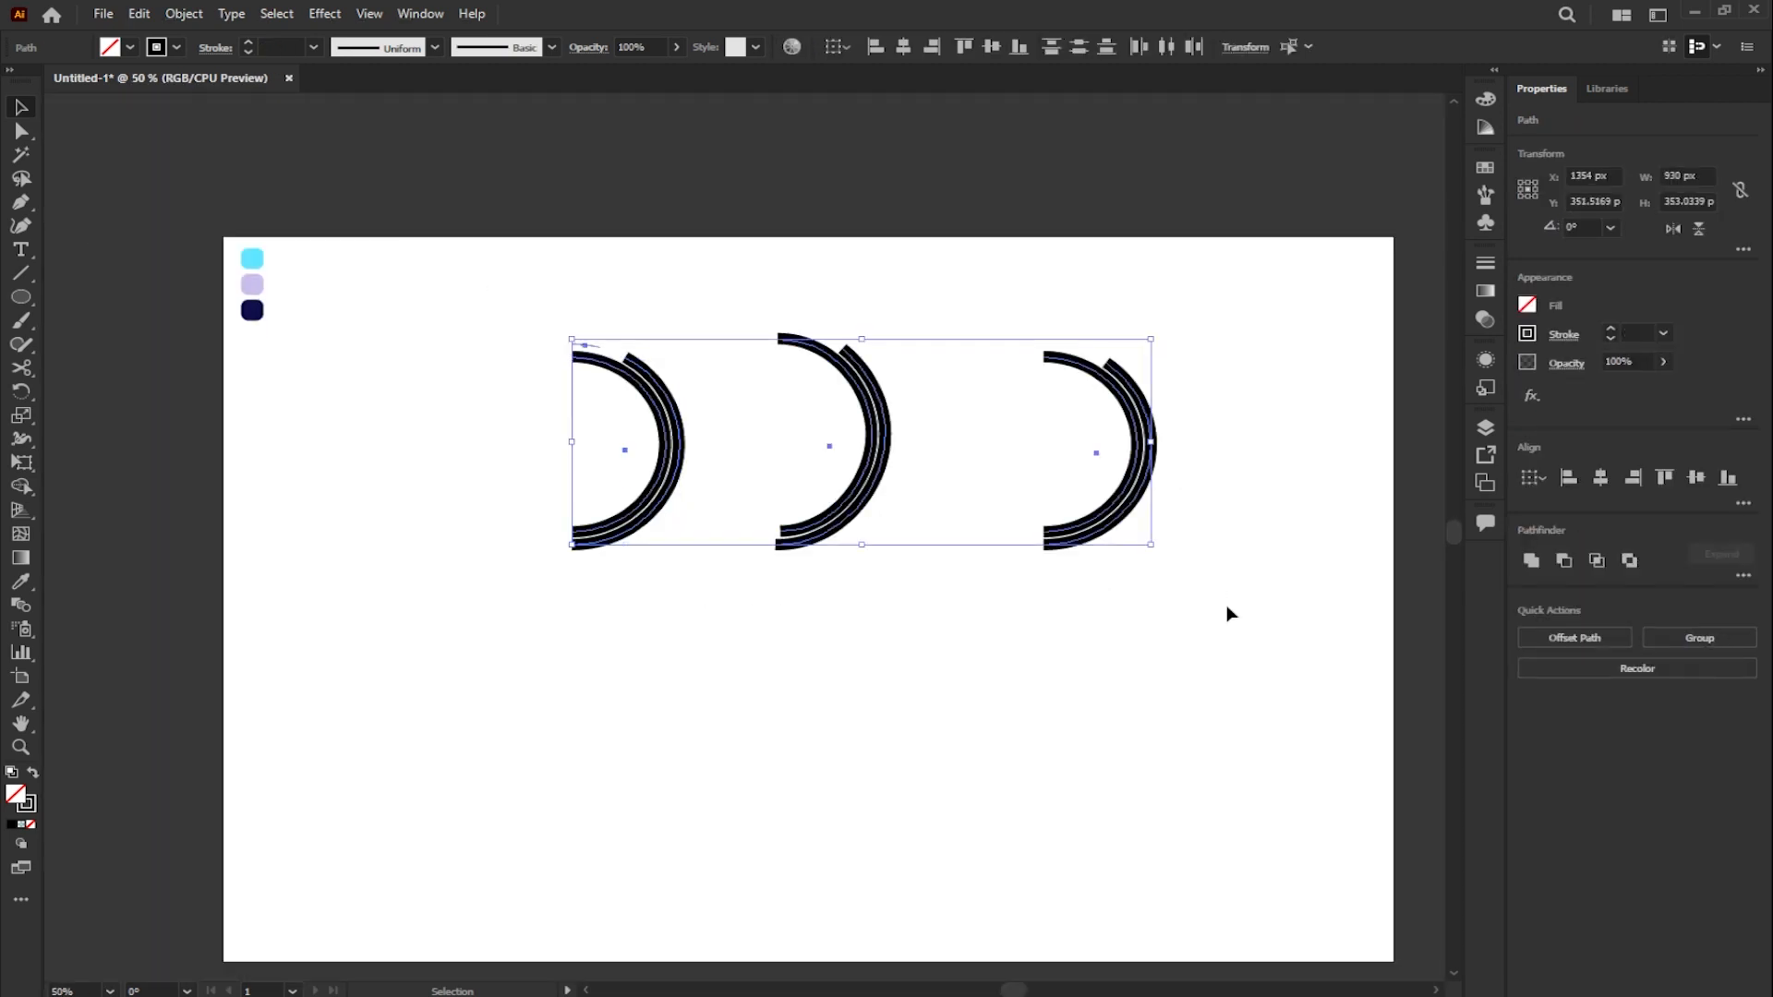
{"action": "left_click", "coordinate": [189, 15]}
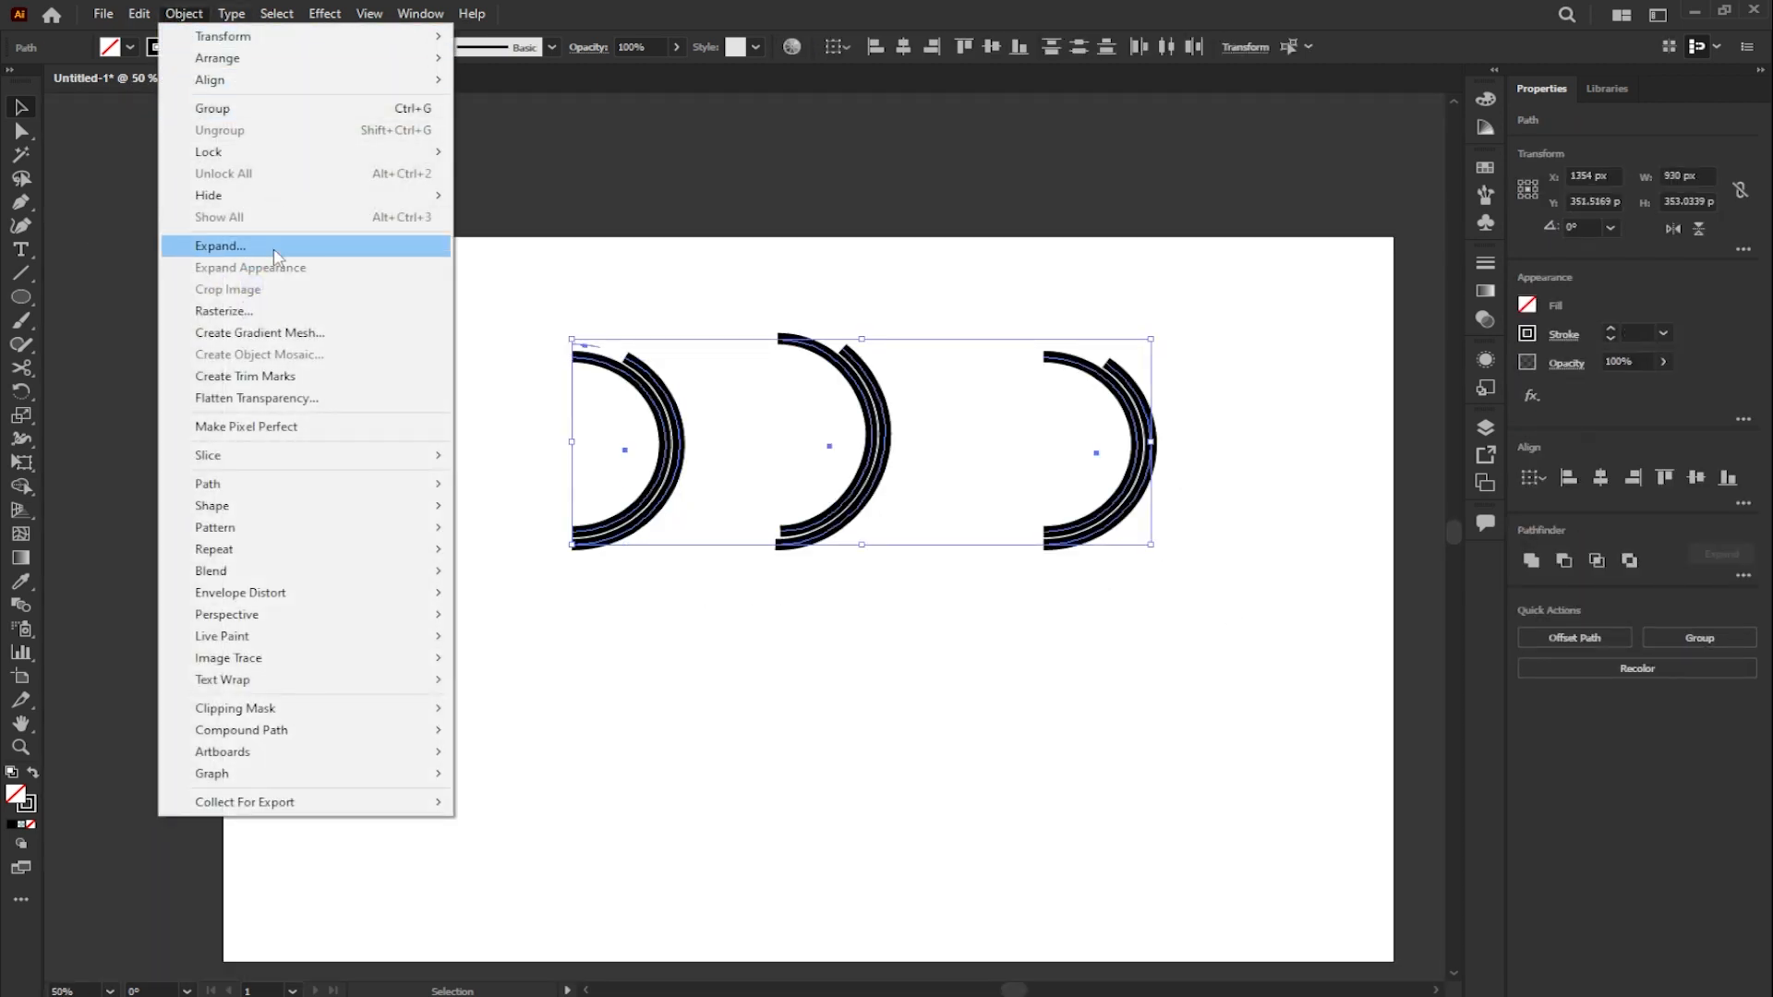
{"action": "left_click", "coordinate": [226, 245]}
{"action": "left_click", "coordinate": [830, 611]}
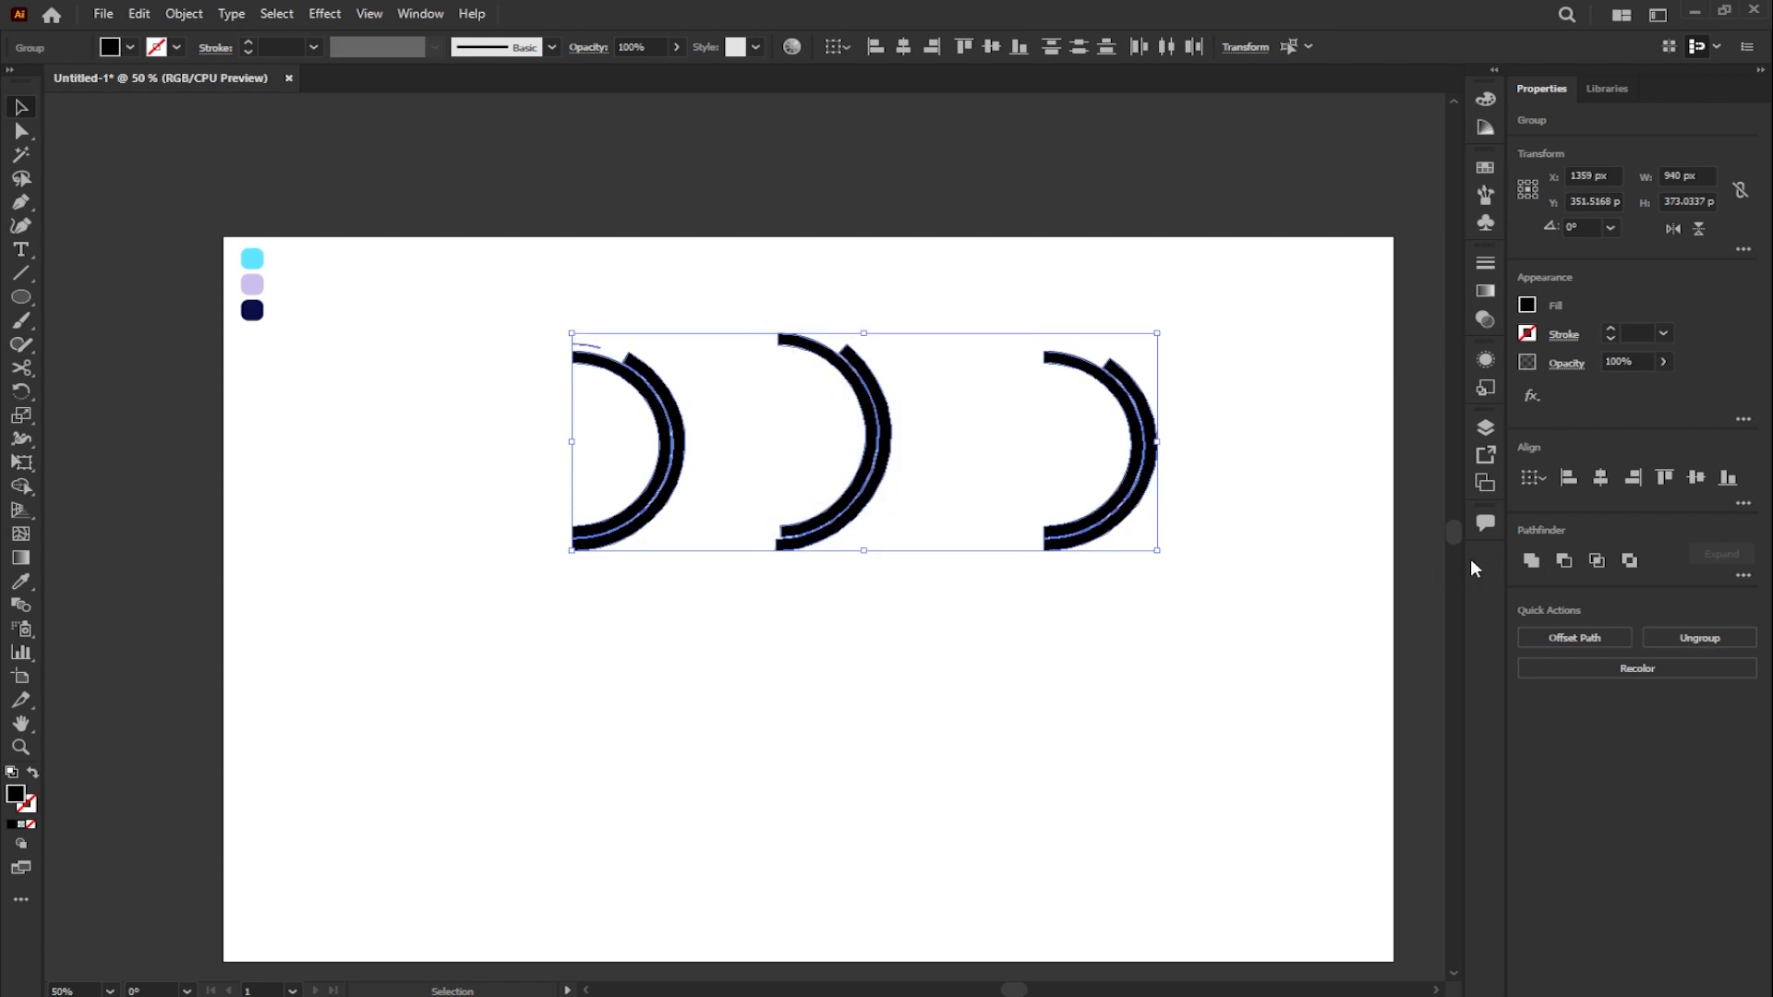
{"action": "left_click", "coordinate": [851, 584]}
- Draw a rectangle over the upper end of the first outer arc and subtract it with Minus Front for a vertical edge
{"action": "key", "text": "z"}
{"action": "left_click_drag", "start_coordinate": [511, 301], "coordinate": [720, 582]}
{"action": "left_click", "coordinate": [799, 226]}
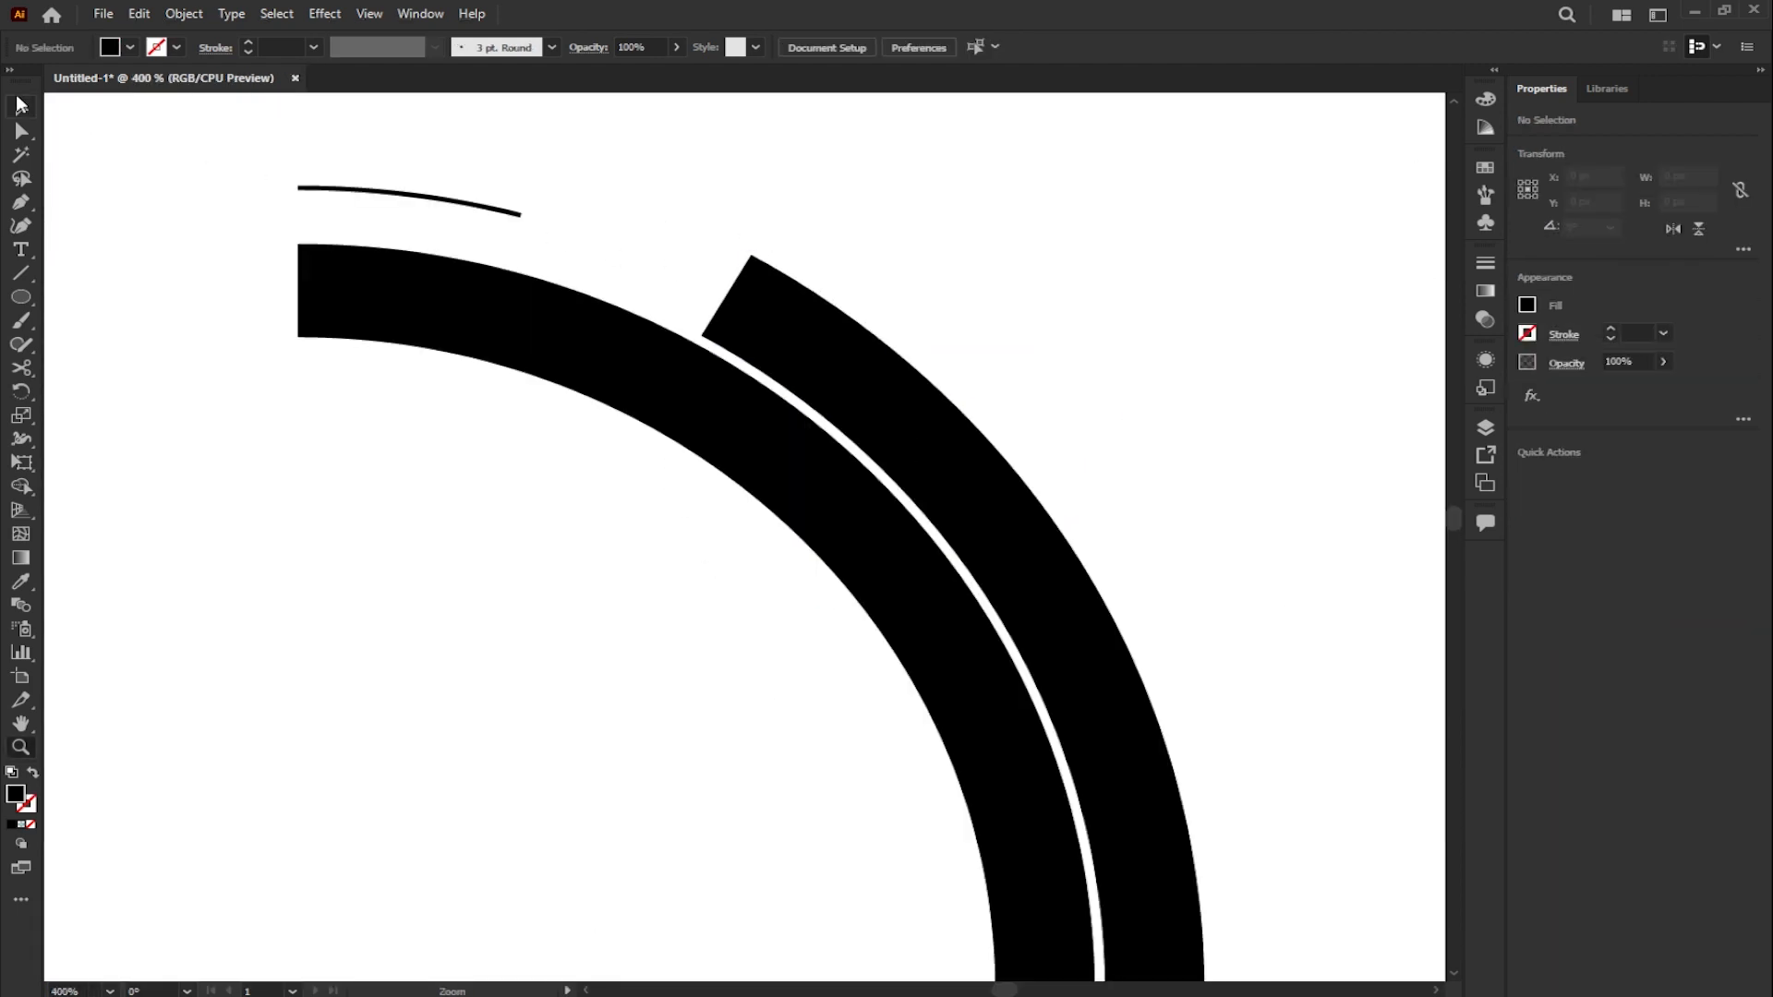
{"action": "left_click", "coordinate": [18, 105]}
{"action": "left_click_drag", "start_coordinate": [20, 297], "coordinate": [81, 294]}
{"action": "left_click_drag", "start_coordinate": [697, 226], "coordinate": [752, 389]}
{"action": "scroll", "coordinate": [765, 283], "scroll_direction": "up", "scroll_amount": 3}
{"action": "left_click", "coordinate": [20, 107]}
{"action": "left_click", "coordinate": [739, 291], "text": "shift"}
{"action": "left_click", "coordinate": [1565, 559]}
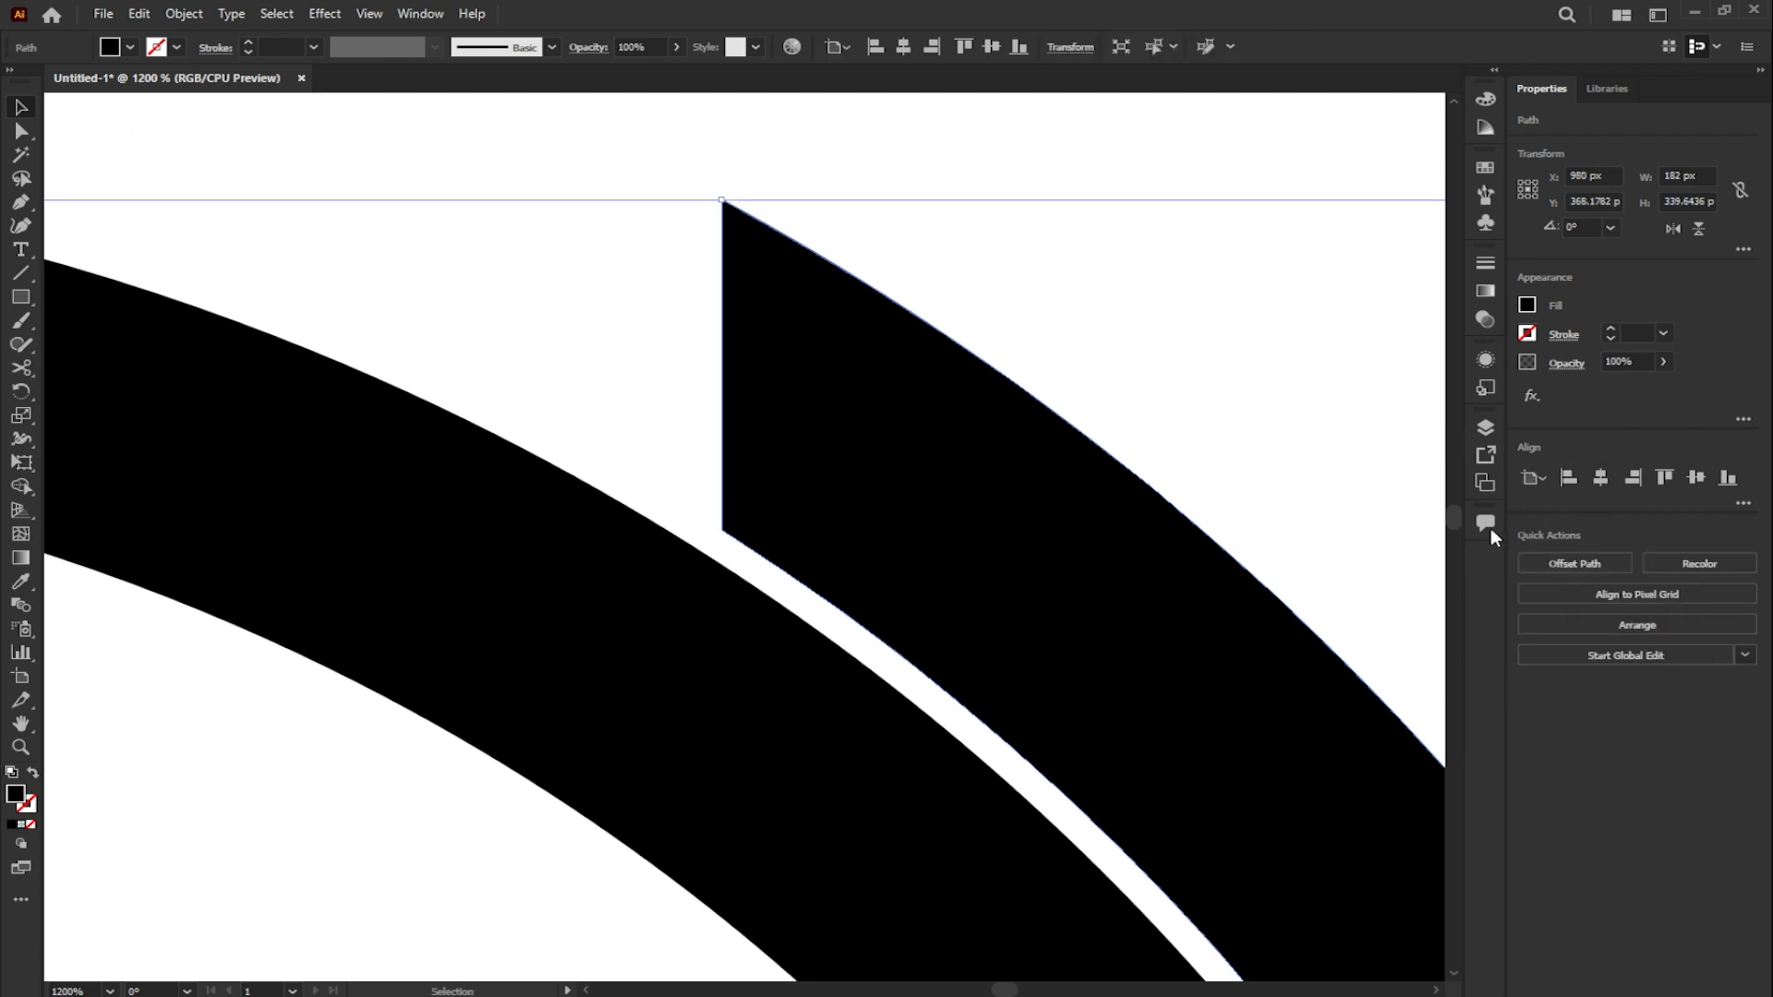
- Draw a thin rectangle about 3 × 24 px along the first arc's vertical edge and align its top with the arc
{"action": "left_click", "coordinate": [20, 298]}
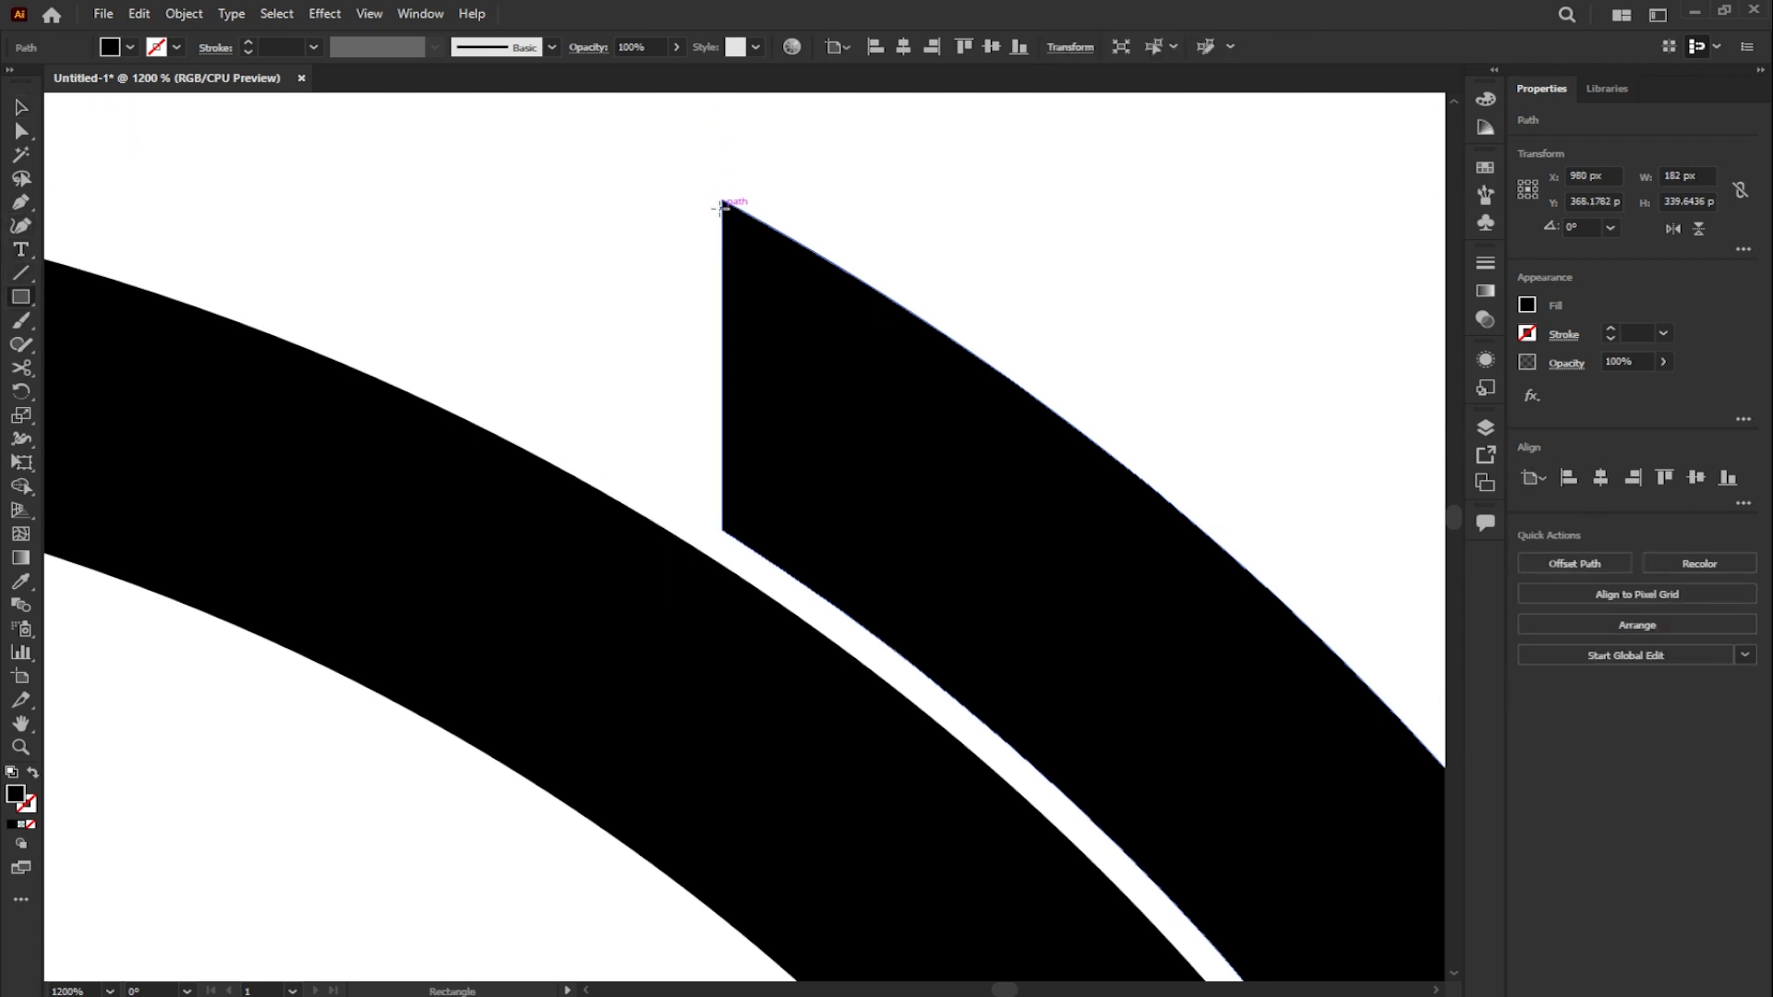
{"action": "left_click_drag", "start_coordinate": [723, 198], "coordinate": [678, 531]}
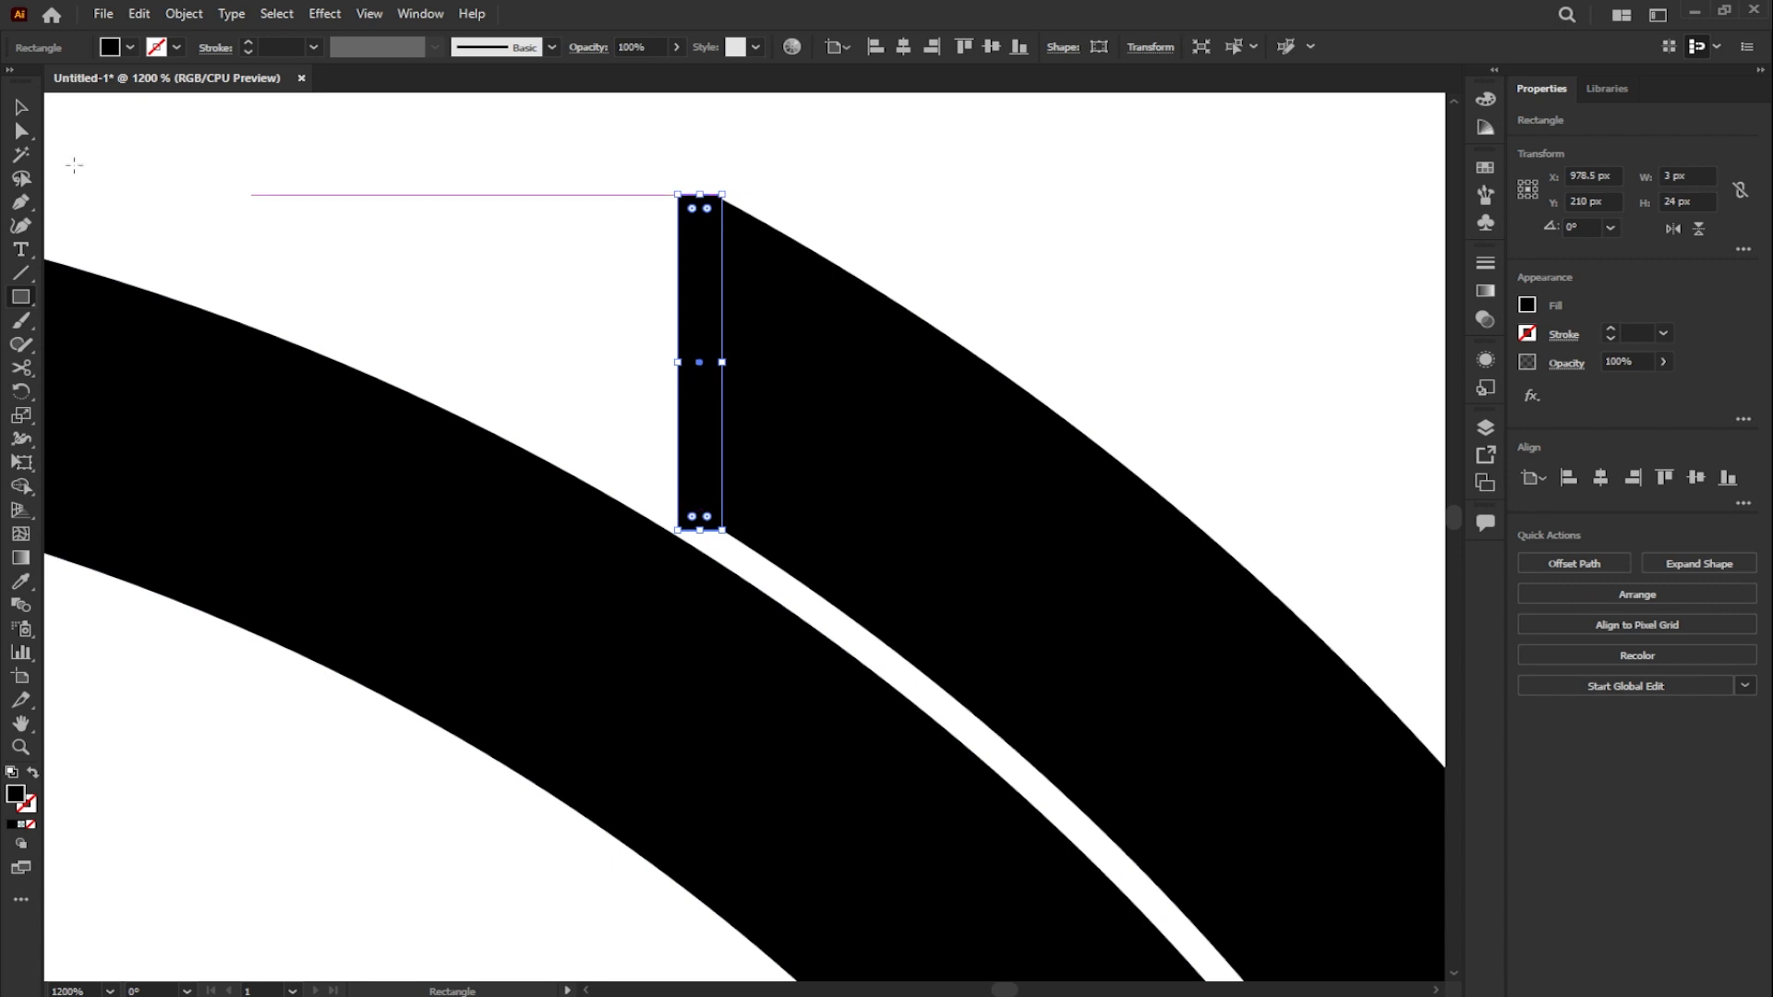
{"action": "left_click", "coordinate": [16, 111]}
{"action": "left_click", "coordinate": [766, 310], "text": "shift"}
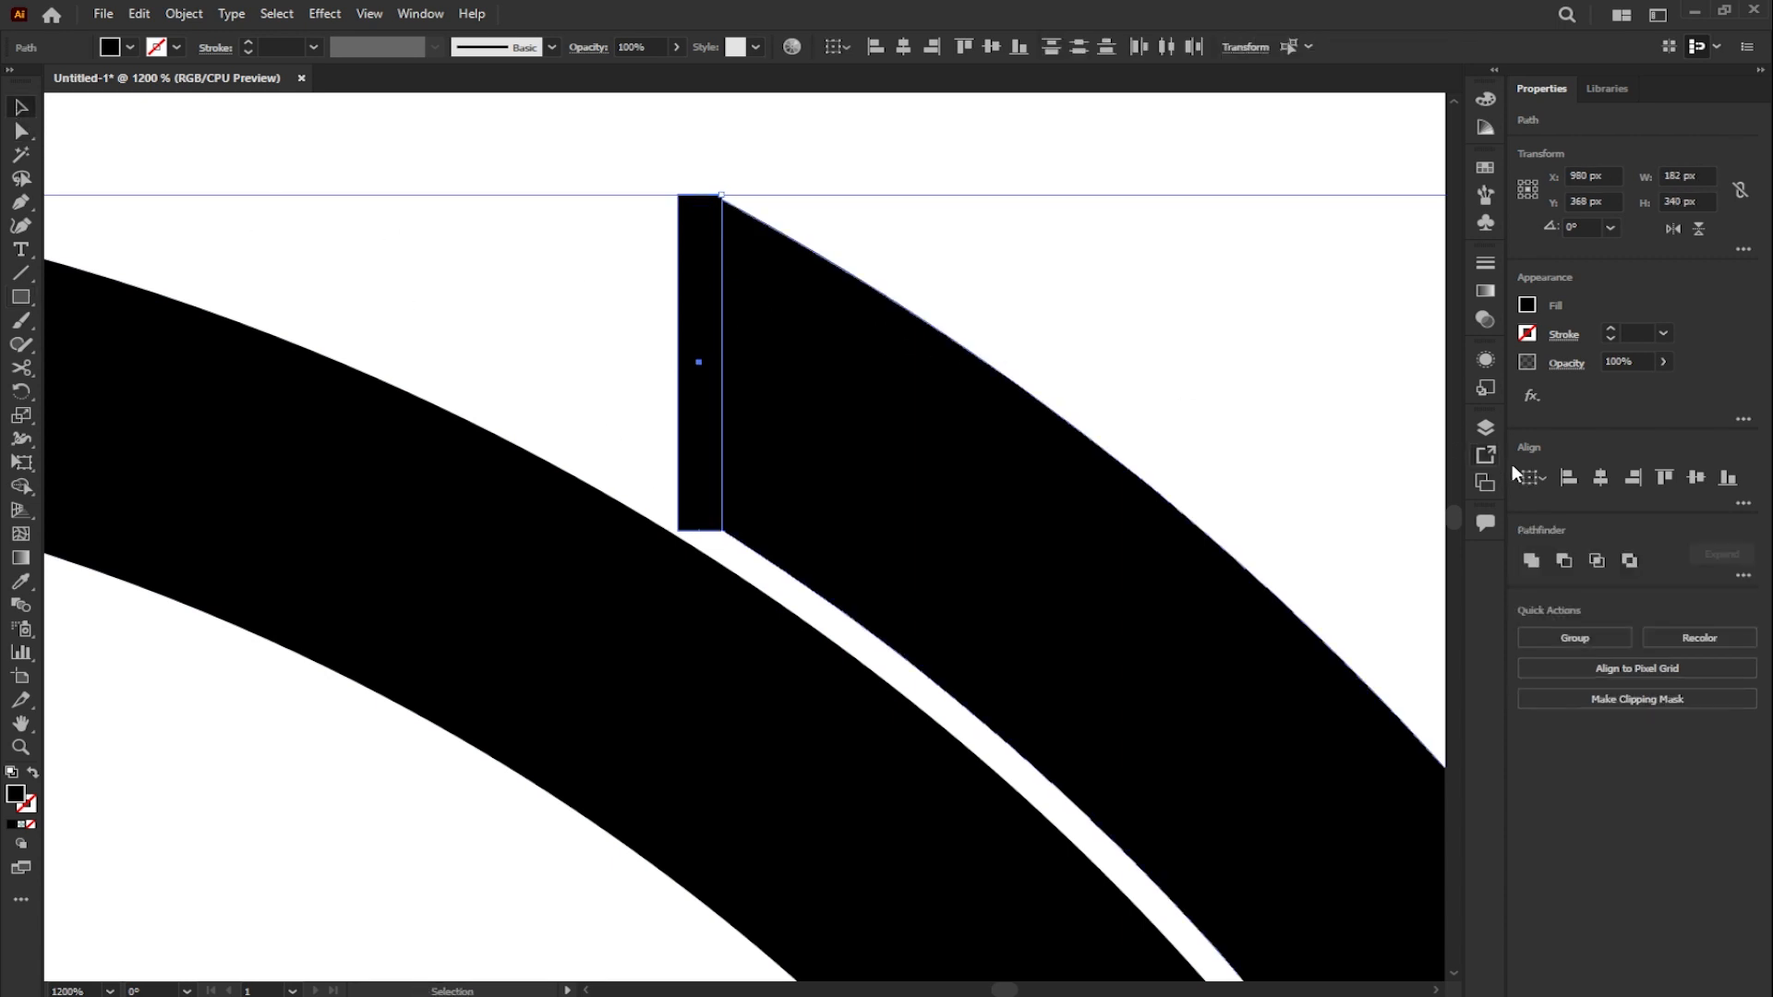
{"action": "left_click", "coordinate": [1663, 478]}
{"action": "left_click", "coordinate": [897, 161]}
- Copy the thin rectangle onto the middle outer arc's upper end, enlarge it over the tip, and subtract it with Minus Front
{"action": "scroll", "coordinate": [351, 318], "scroll_direction": "down", "scroll_amount": 5}
{"action": "left_click_drag", "start_coordinate": [350, 320], "coordinate": [1181, 273]}
{"action": "scroll", "coordinate": [1201, 265], "scroll_direction": "up", "scroll_amount": 6}
{"action": "left_click_drag", "start_coordinate": [740, 346], "coordinate": [424, 346]}
{"action": "left_click_drag", "start_coordinate": [768, 328], "coordinate": [1074, 437]}
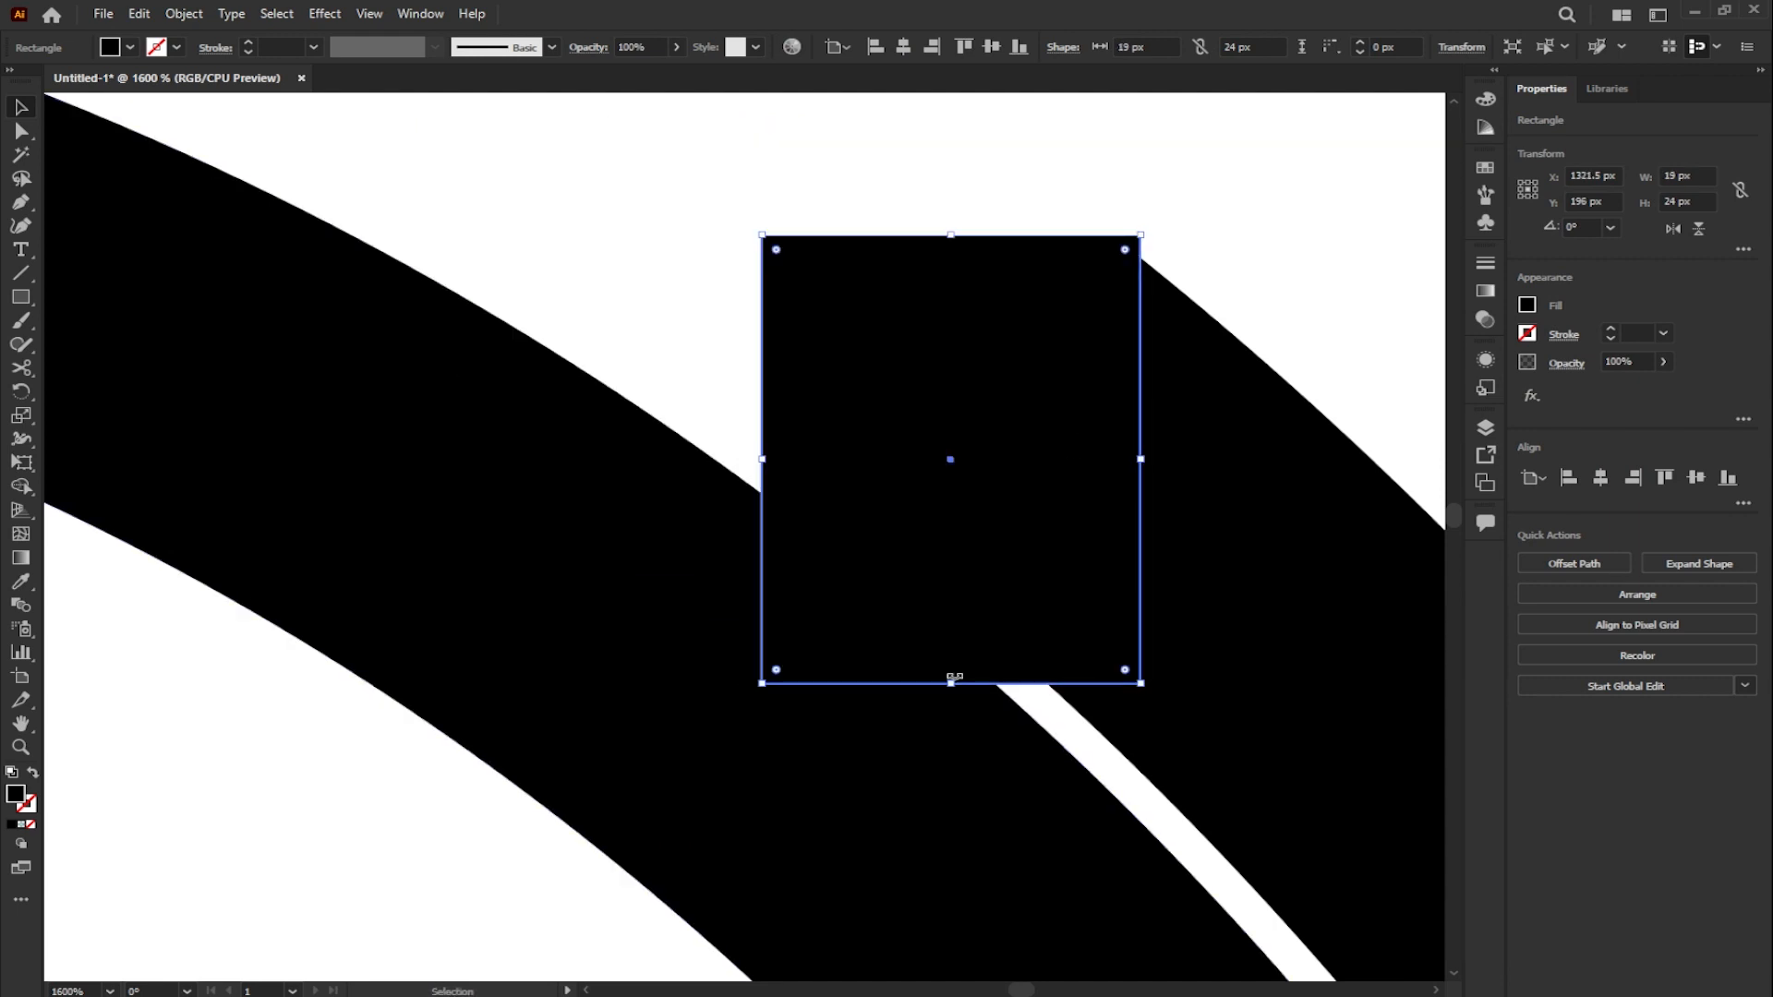
{"action": "left_click_drag", "start_coordinate": [951, 684], "coordinate": [951, 803]}
{"action": "left_click", "coordinate": [1233, 480], "text": "shift"}
{"action": "left_click", "coordinate": [1560, 565]}
- Draw a thin rectangle along the vertical edge of the middle outer arc
{"action": "left_click_drag", "start_coordinate": [992, 368], "coordinate": [892, 354]}
{"action": "left_click", "coordinate": [21, 298]}
{"action": "left_click_drag", "start_coordinate": [1041, 243], "coordinate": [983, 744]}
- Cover the third outer arc's upper tip with a rectangle and subtract it with Minus Front for a vertical edge
{"action": "scroll", "coordinate": [950, 442], "scroll_direction": "down", "scroll_amount": 7}
{"action": "left_click", "coordinate": [22, 108]}
{"action": "scroll", "coordinate": [591, 388], "scroll_direction": "up", "scroll_amount": 4}
{"action": "mouse_move", "coordinate": [591, 388]}
{"action": "left_mouse_down"}
{"action": "mouse_move", "coordinate": [1305, 390]}
{"action": "mouse_move", "coordinate": [837, 364]}
{"action": "left_mouse_up"}
{"action": "scroll", "coordinate": [837, 364], "scroll_direction": "up", "scroll_amount": 2}
{"action": "left_click_drag", "start_coordinate": [507, 190], "coordinate": [784, 699]}
{"action": "left_click", "coordinate": [961, 462], "text": "shift"}
{"action": "left_click", "coordinate": [1562, 565]}
- Add a thin rectangle along the third arc's vertical edge and fit the whole artboard in view
{"action": "mouse_move", "coordinate": [792, 275]}
{"action": "left_mouse_down"}
{"action": "mouse_move", "coordinate": [738, 661]}
{"action": "mouse_move", "coordinate": [749, 631]}
{"action": "left_mouse_up"}
{"action": "scroll", "coordinate": [941, 414], "scroll_direction": "down", "scroll_amount": 5}
{"action": "scroll", "coordinate": [895, 415], "scroll_direction": "down", "scroll_amount": 1}
{"action": "left_click", "coordinate": [372, 15]}
{"action": "left_click", "coordinate": [434, 279]}
{"action": "left_click", "coordinate": [841, 215]}
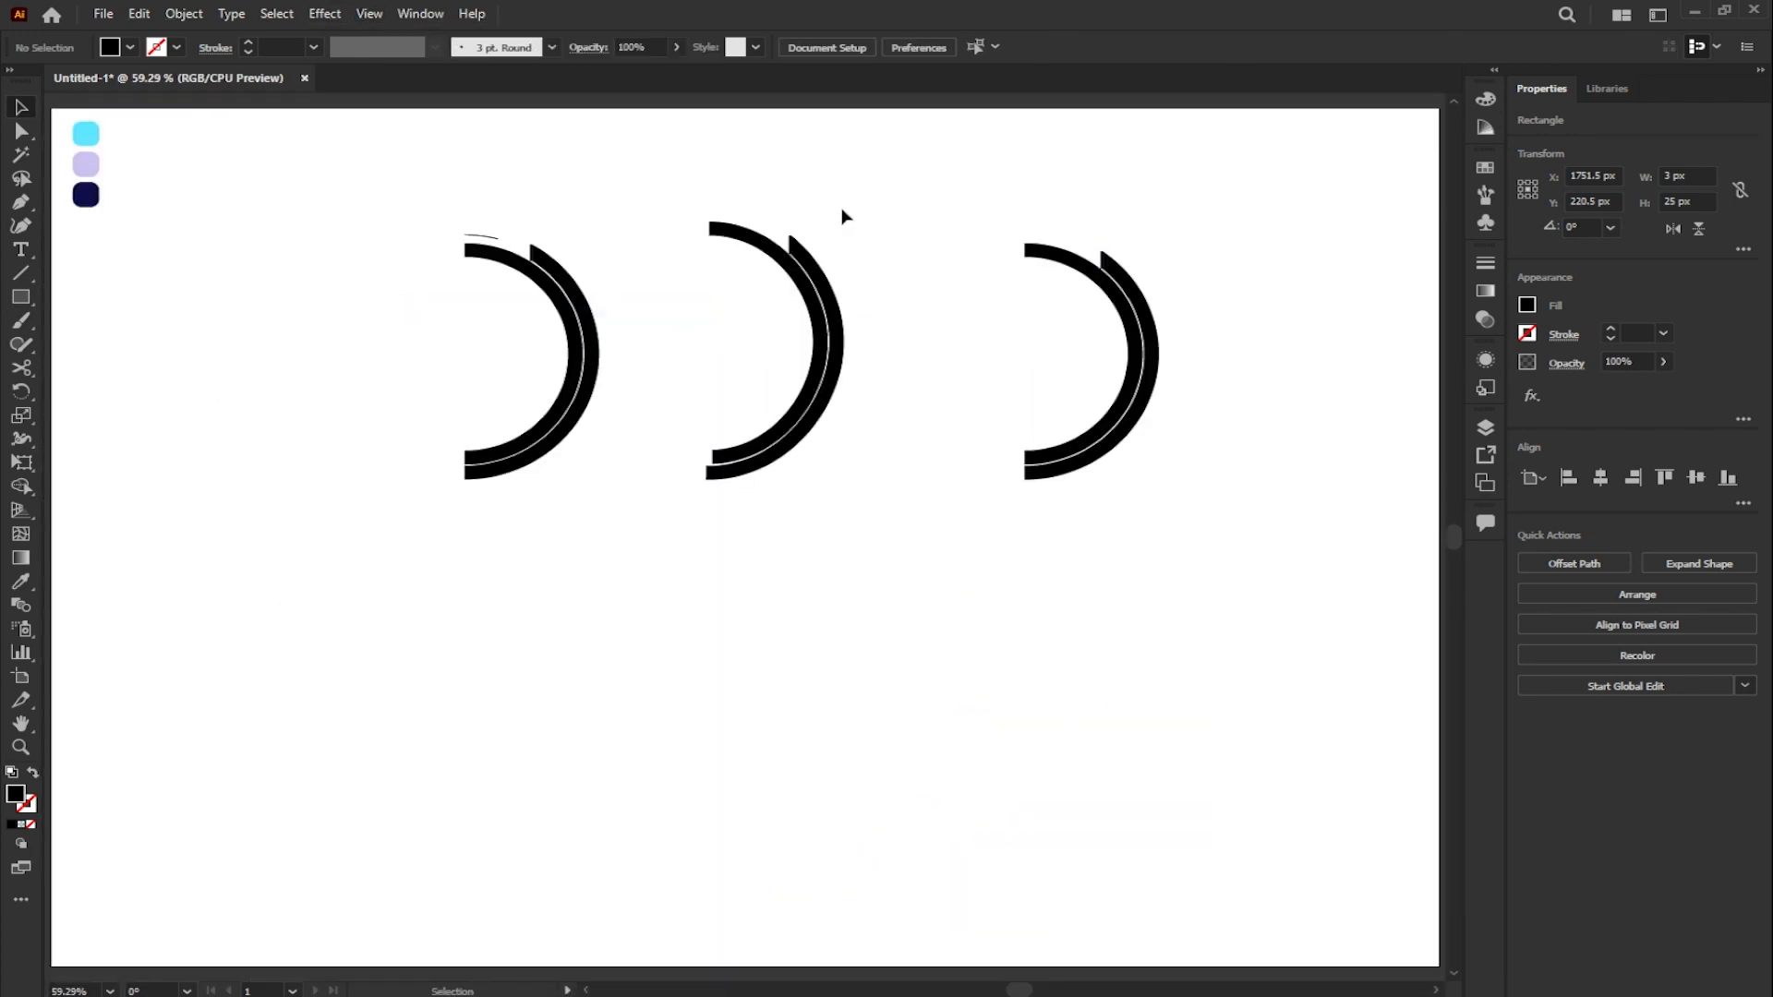
- Color the three thin rectangles at the arc ends with the cyan swatch using the Eyedropper
{"action": "left_click", "coordinate": [1100, 260]}
{"action": "left_click", "coordinate": [791, 245], "text": "shift"}
{"action": "left_click", "coordinate": [530, 251], "text": "shift"}
{"action": "key", "text": "i"}
{"action": "left_click", "coordinate": [86, 134]}
{"action": "left_click", "coordinate": [21, 107]}
{"action": "left_click", "coordinate": [225, 194]}
- Color the three outer arcs with the lavender swatch using the Eyedropper
{"action": "left_click", "coordinate": [557, 277]}
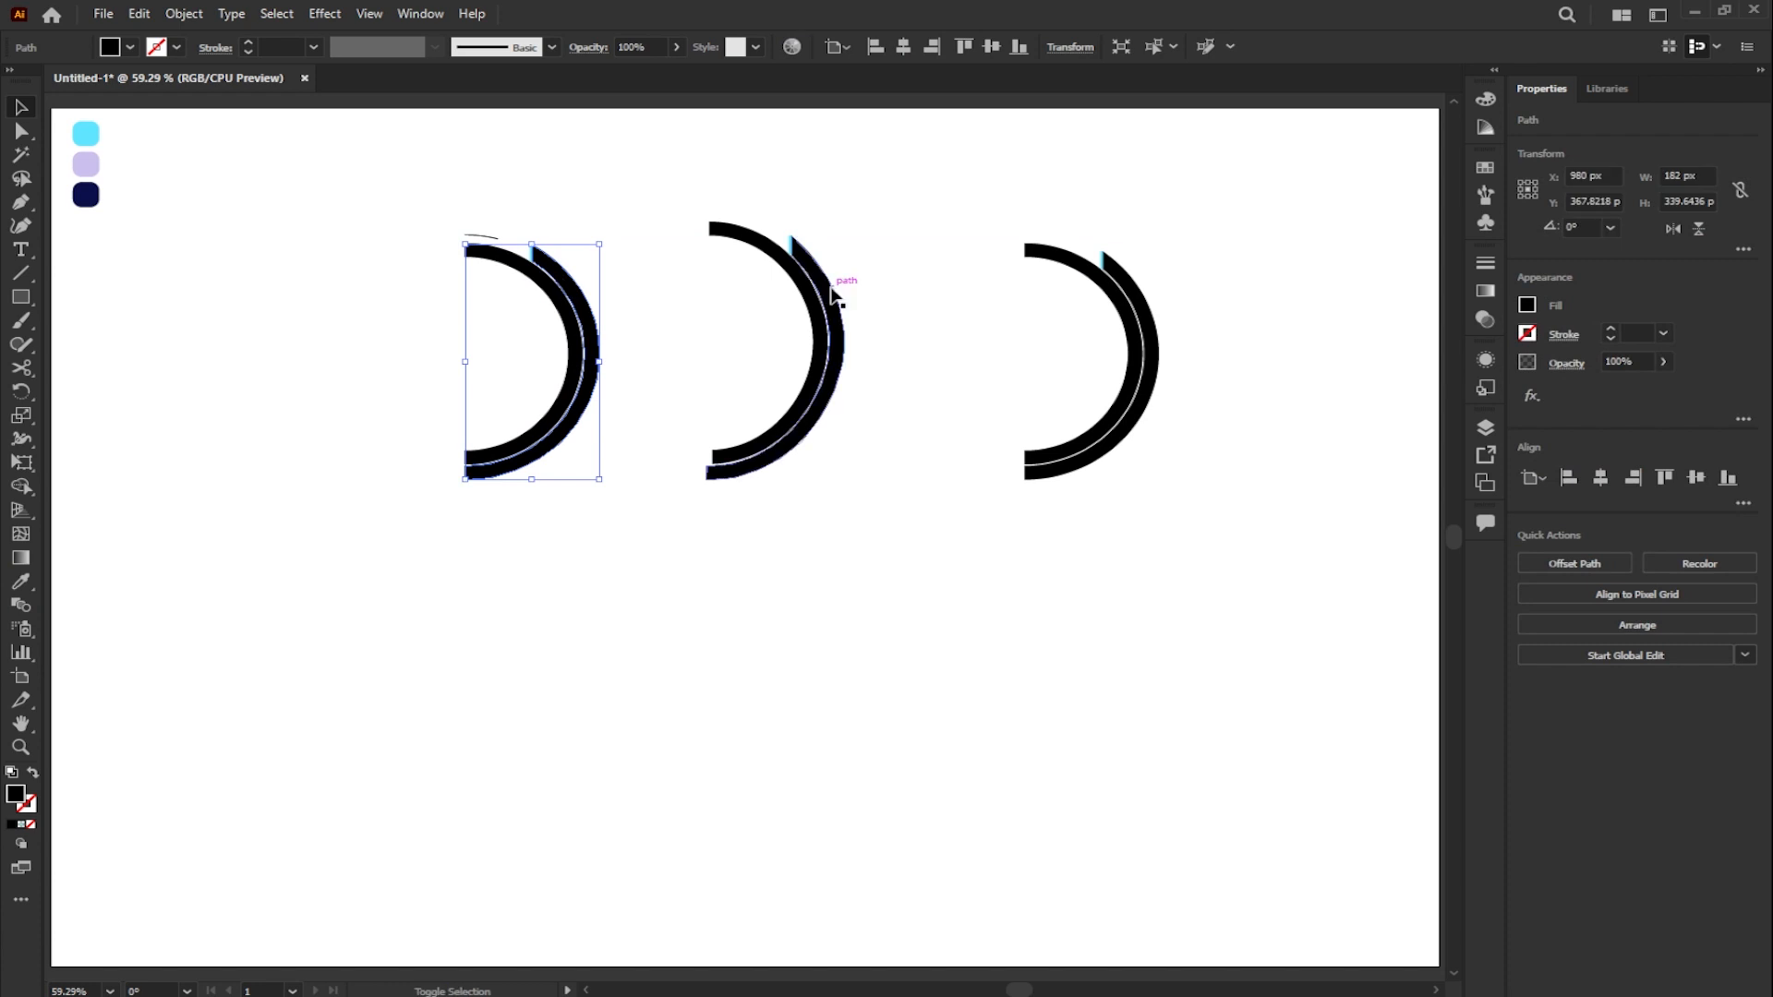
{"action": "left_click", "coordinate": [827, 292], "text": "shift"}
{"action": "left_click", "coordinate": [1124, 282], "text": "shift"}
{"action": "left_click", "coordinate": [21, 584]}
{"action": "left_click", "coordinate": [86, 165]}
{"action": "left_click", "coordinate": [22, 107]}
{"action": "left_click", "coordinate": [235, 196]}
- Color the three inner arcs with the dark navy swatch using the Eyedropper
{"action": "left_click", "coordinate": [477, 252]}
{"action": "left_click", "coordinate": [724, 230], "text": "shift"}
{"action": "left_click", "coordinate": [1037, 251], "text": "shift"}
{"action": "left_click", "coordinate": [21, 584]}
{"action": "left_click", "coordinate": [86, 195]}
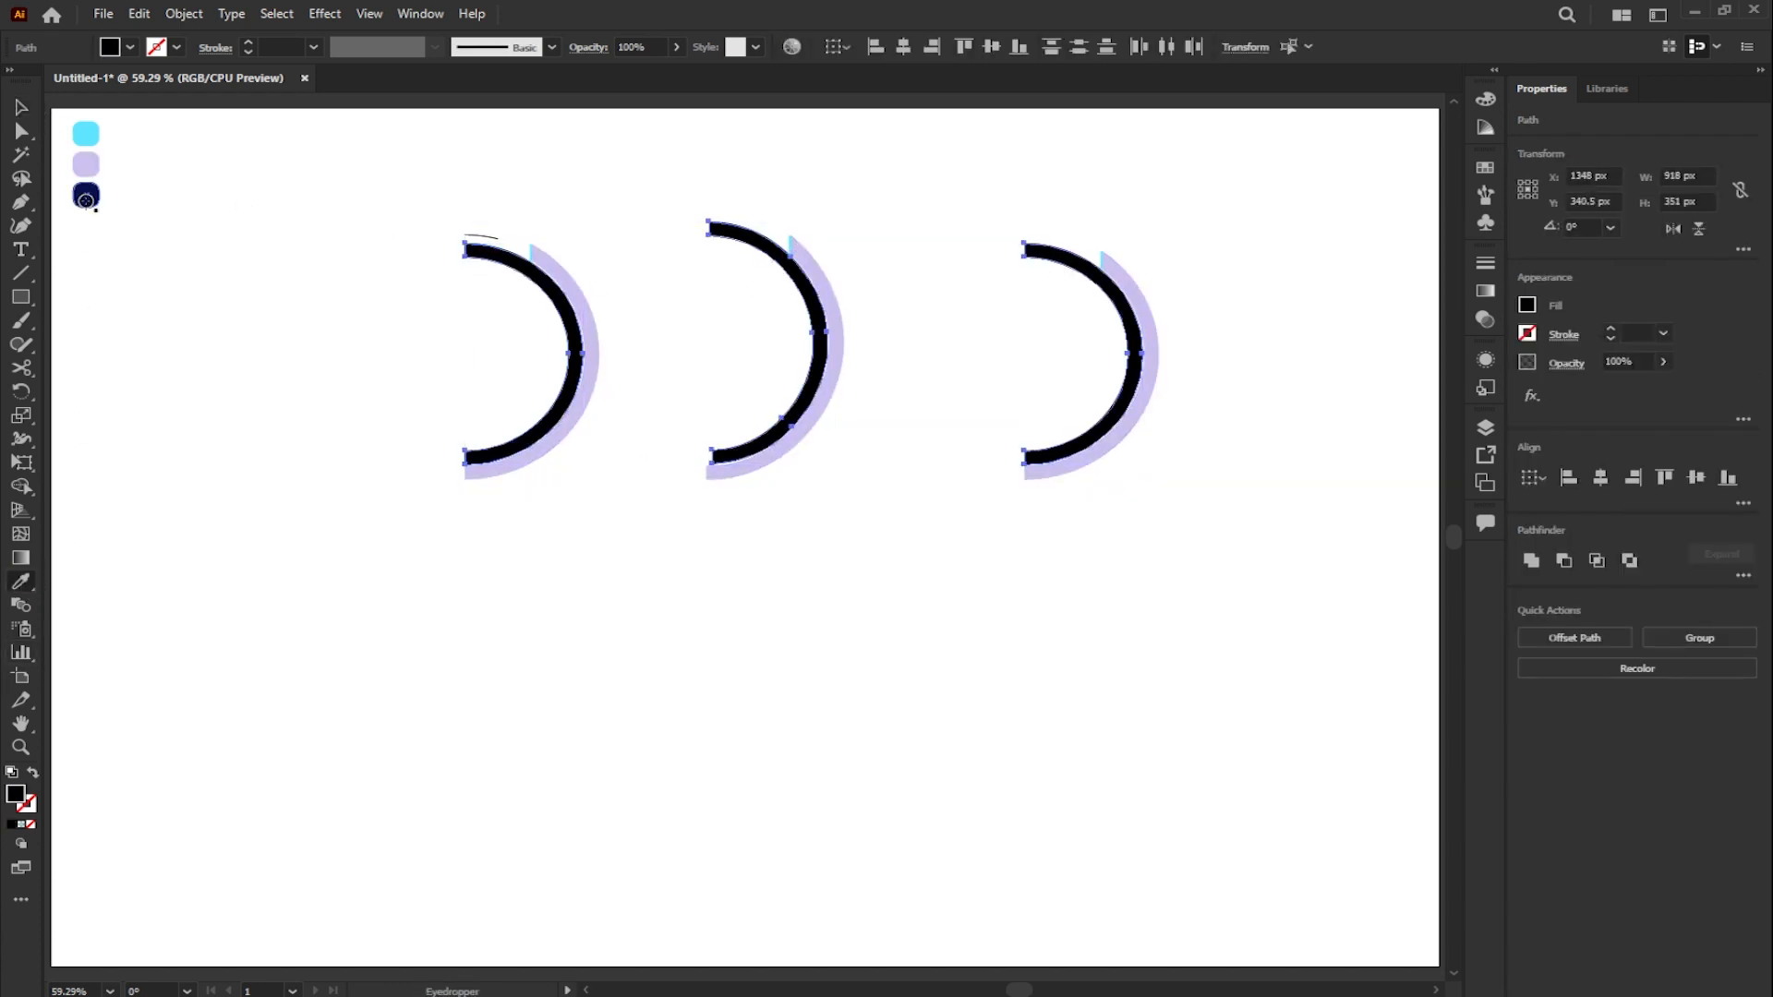
- Recolor the middle shape's inner arc with the cyan swatch
{"action": "left_click", "coordinate": [22, 107]}
{"action": "left_click", "coordinate": [673, 275]}
{"action": "left_click", "coordinate": [721, 236]}
{"action": "left_click", "coordinate": [22, 582]}
{"action": "left_click", "coordinate": [85, 134]}
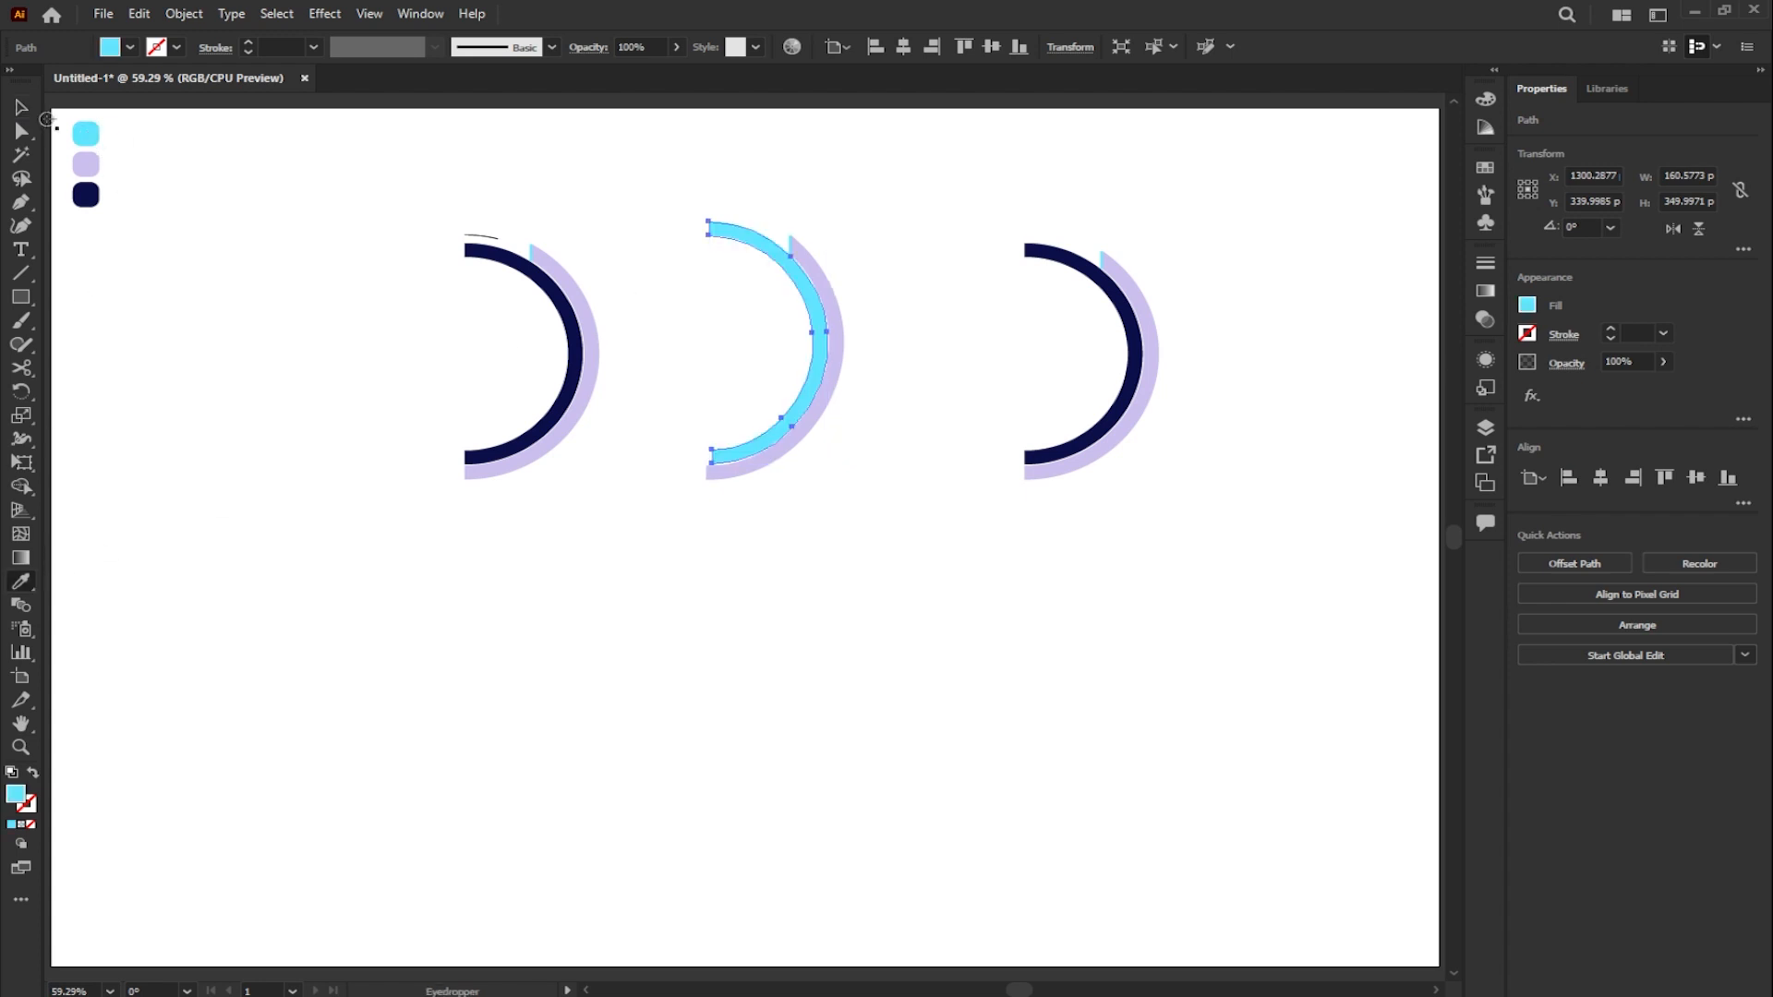
- Color the thin sliver above the first shape's inner arc with the cyan swatch using the Eyedropper
{"action": "left_click", "coordinate": [21, 107]}
{"action": "scroll", "coordinate": [471, 226], "scroll_direction": "up", "scroll_amount": 5}
{"action": "scroll", "coordinate": [918, 367], "scroll_direction": "down", "scroll_amount": 4}
{"action": "left_click", "coordinate": [917, 367]}
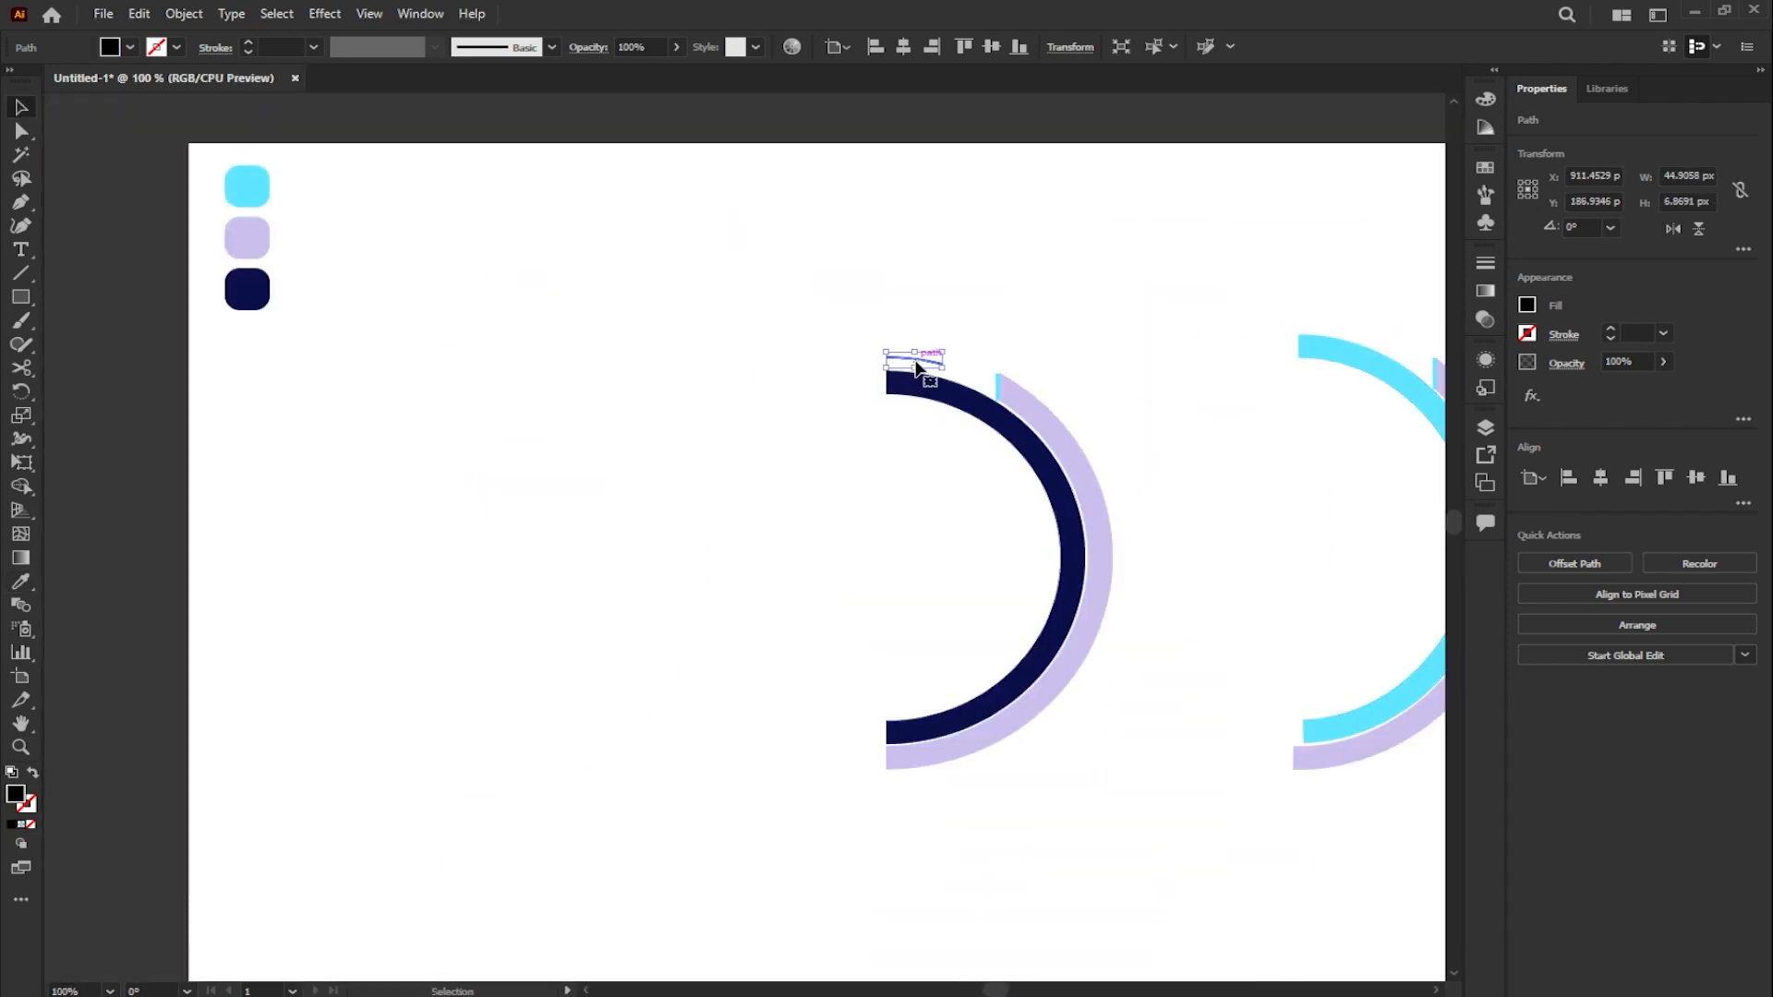
{"action": "left_click", "coordinate": [21, 582]}
{"action": "left_click", "coordinate": [245, 186]}
- Select all parts of the first half-ring shape, including the thin sliver above it, and group them
{"action": "key", "text": "v"}
{"action": "scroll", "coordinate": [685, 396], "scroll_direction": "down", "scroll_amount": 3}
{"action": "scroll", "coordinate": [739, 547], "scroll_direction": "right", "scroll_amount": 3}
{"action": "key", "text": "z"}
{"action": "left_click_drag", "start_coordinate": [409, 337], "coordinate": [1082, 644]}
{"action": "left_click", "coordinate": [23, 108]}
{"action": "left_click_drag", "start_coordinate": [79, 235], "coordinate": [423, 843]}
{"action": "key", "text": "ctrl+g"}
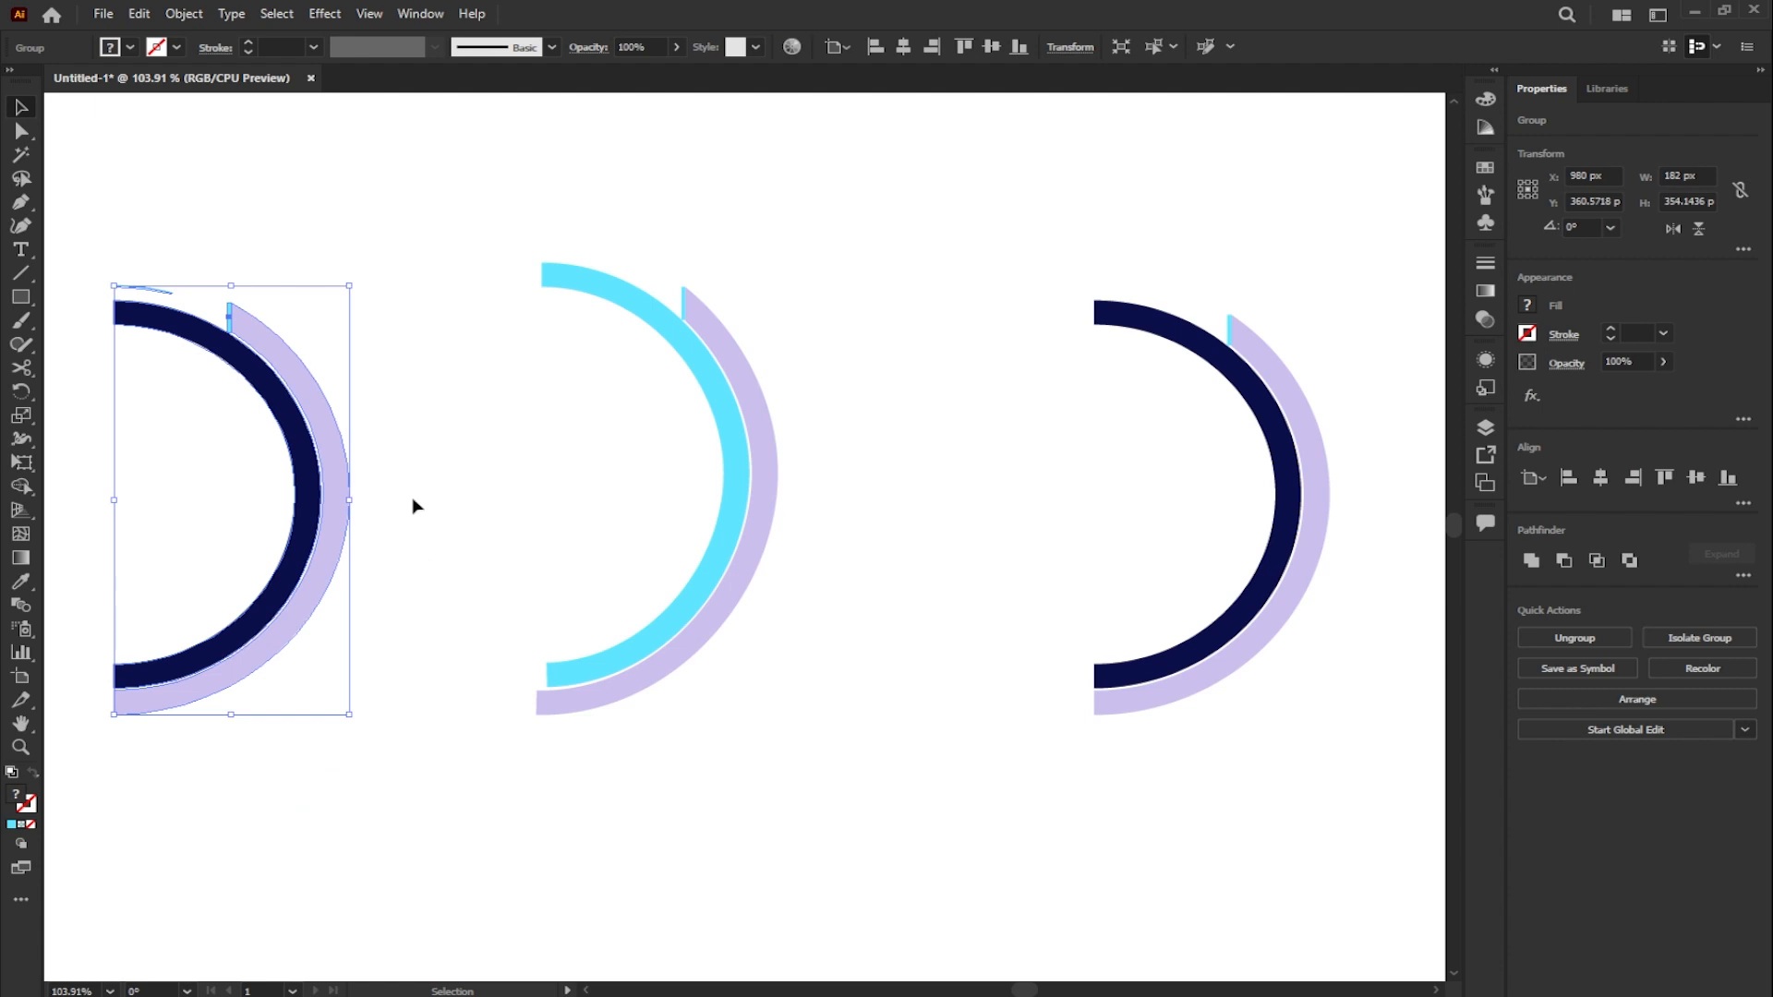
- Apply a 3D and Materials effect to the first group and set its 3D type to Revolve
{"action": "left_click", "coordinate": [324, 13]}
{"action": "mouse_move", "coordinate": [422, 129]}
{"action": "left_click", "coordinate": [580, 132]}
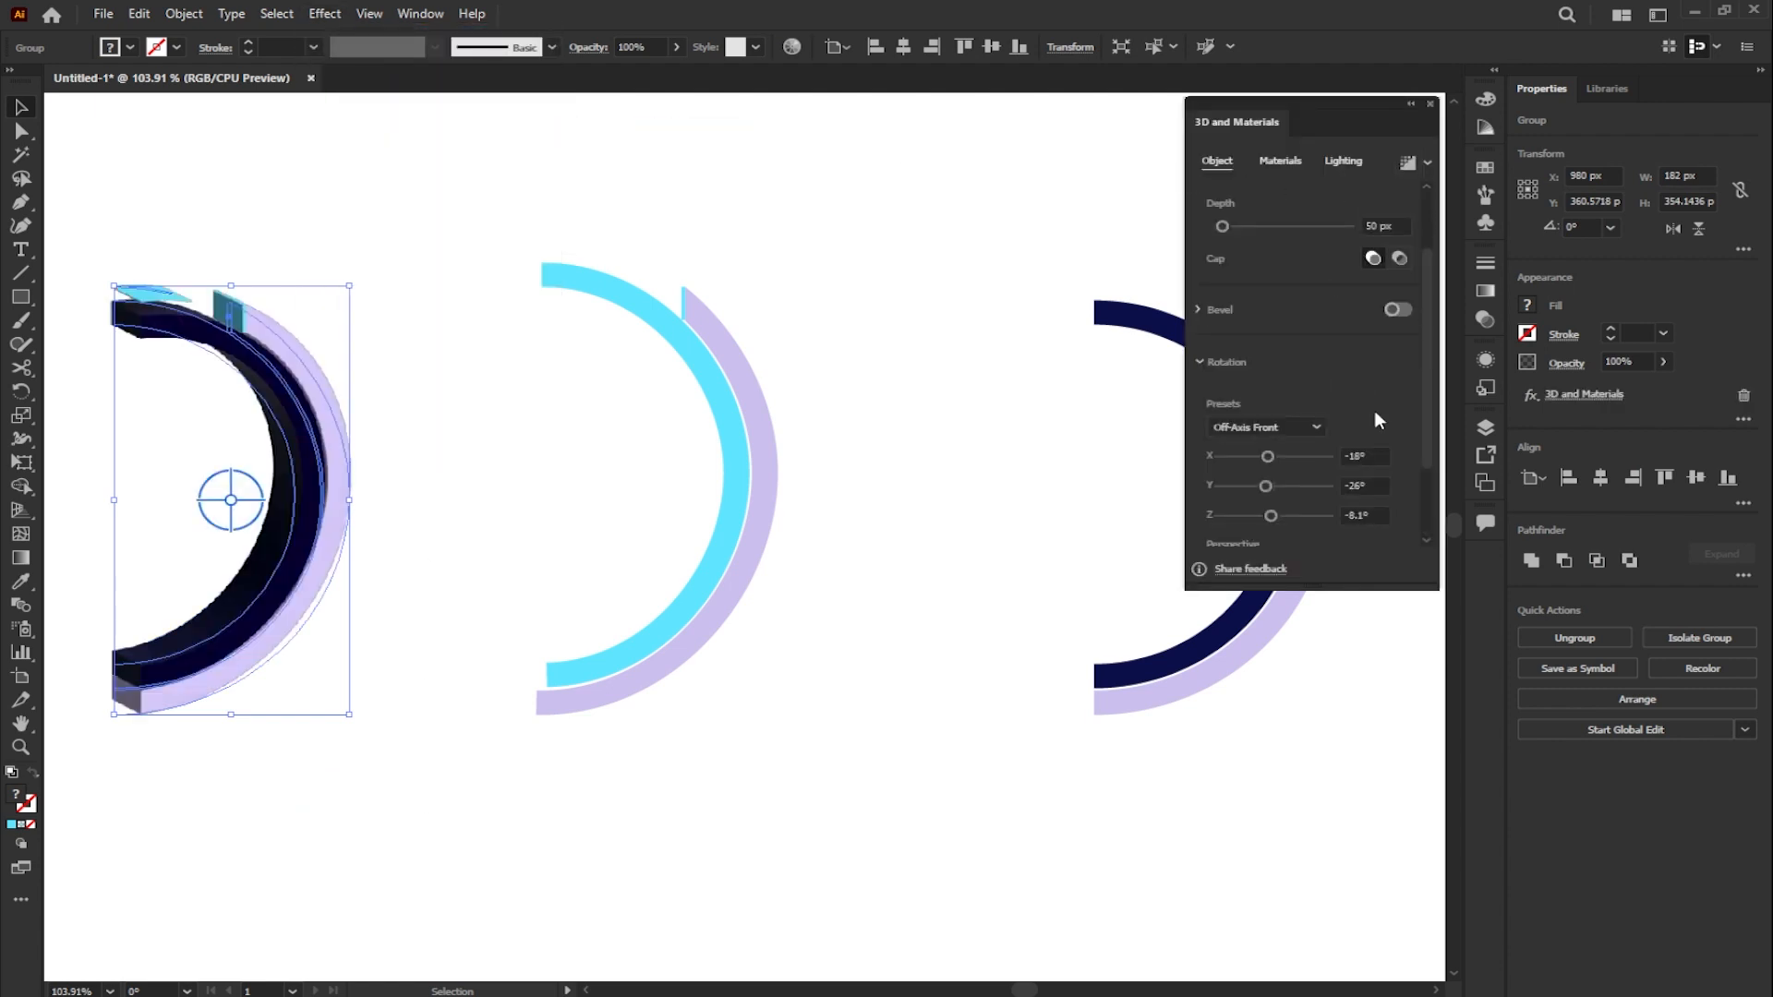
{"action": "scroll", "coordinate": [1426, 319], "scroll_direction": "up", "scroll_amount": 2}
{"action": "left_click_drag", "start_coordinate": [1426, 323], "coordinate": [1420, 381]}
{"action": "left_click", "coordinate": [1335, 239]}
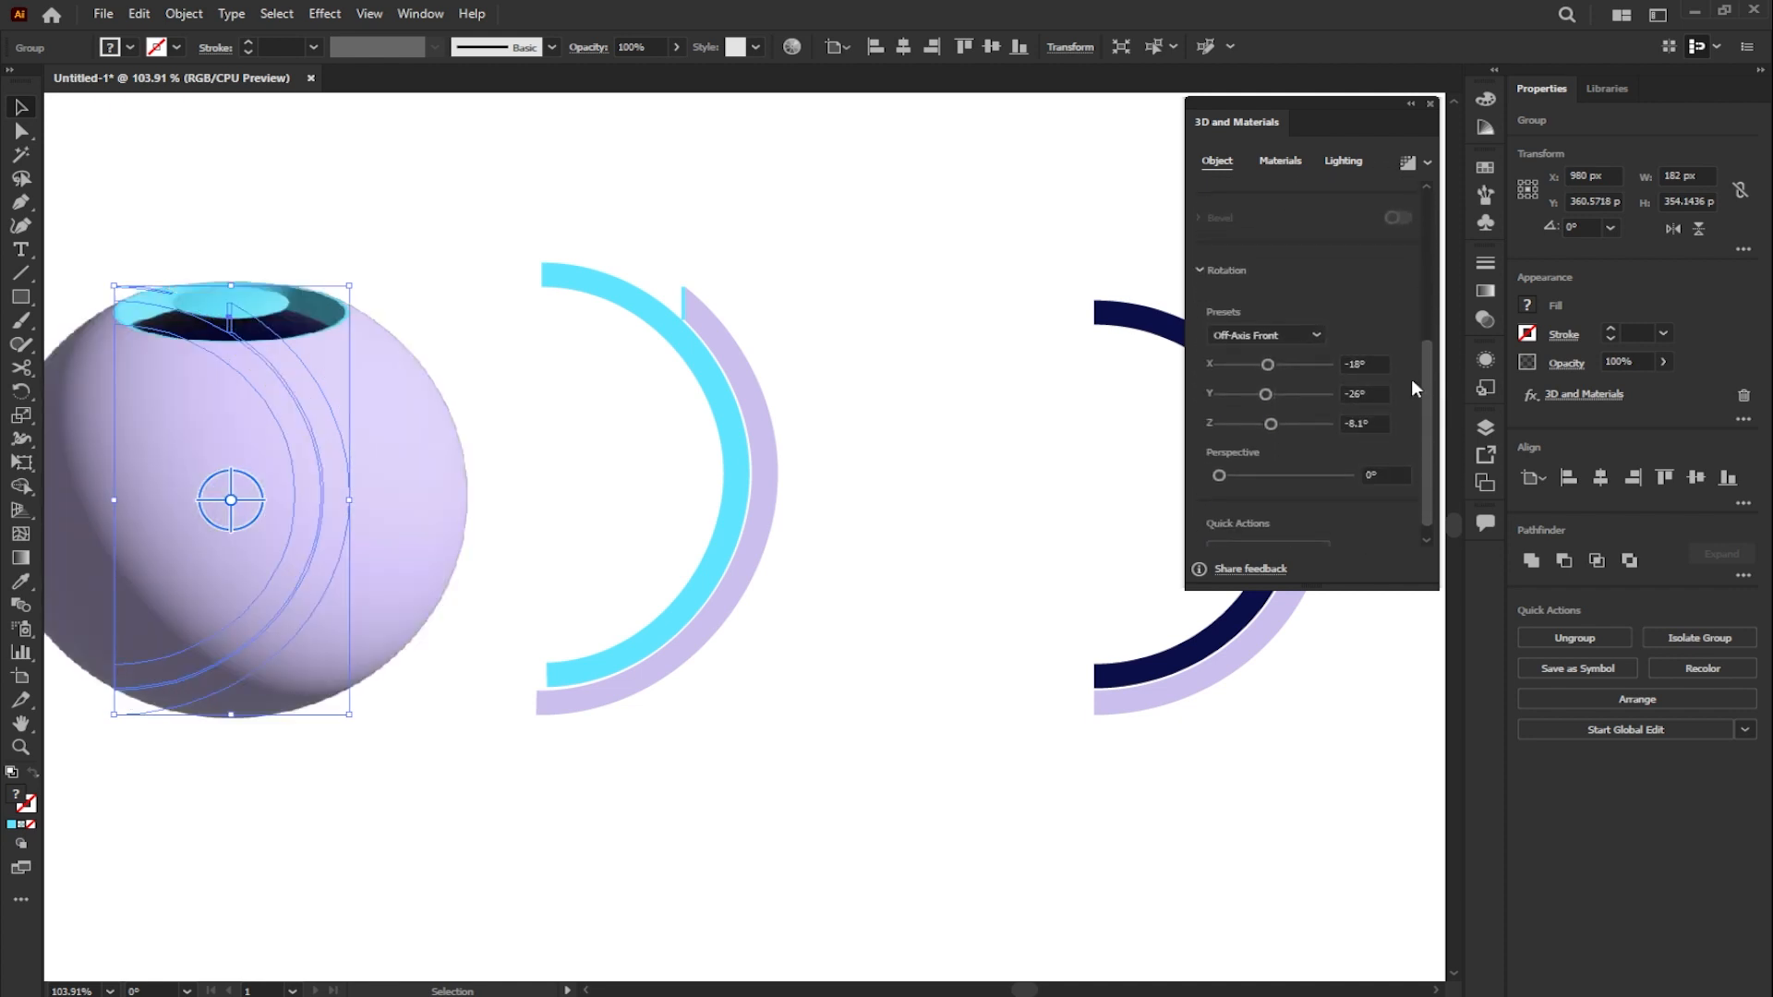
- Rotate the revolved sphere to X -113°, Y -25° and Z -23°
{"action": "left_click", "coordinate": [1356, 364]}
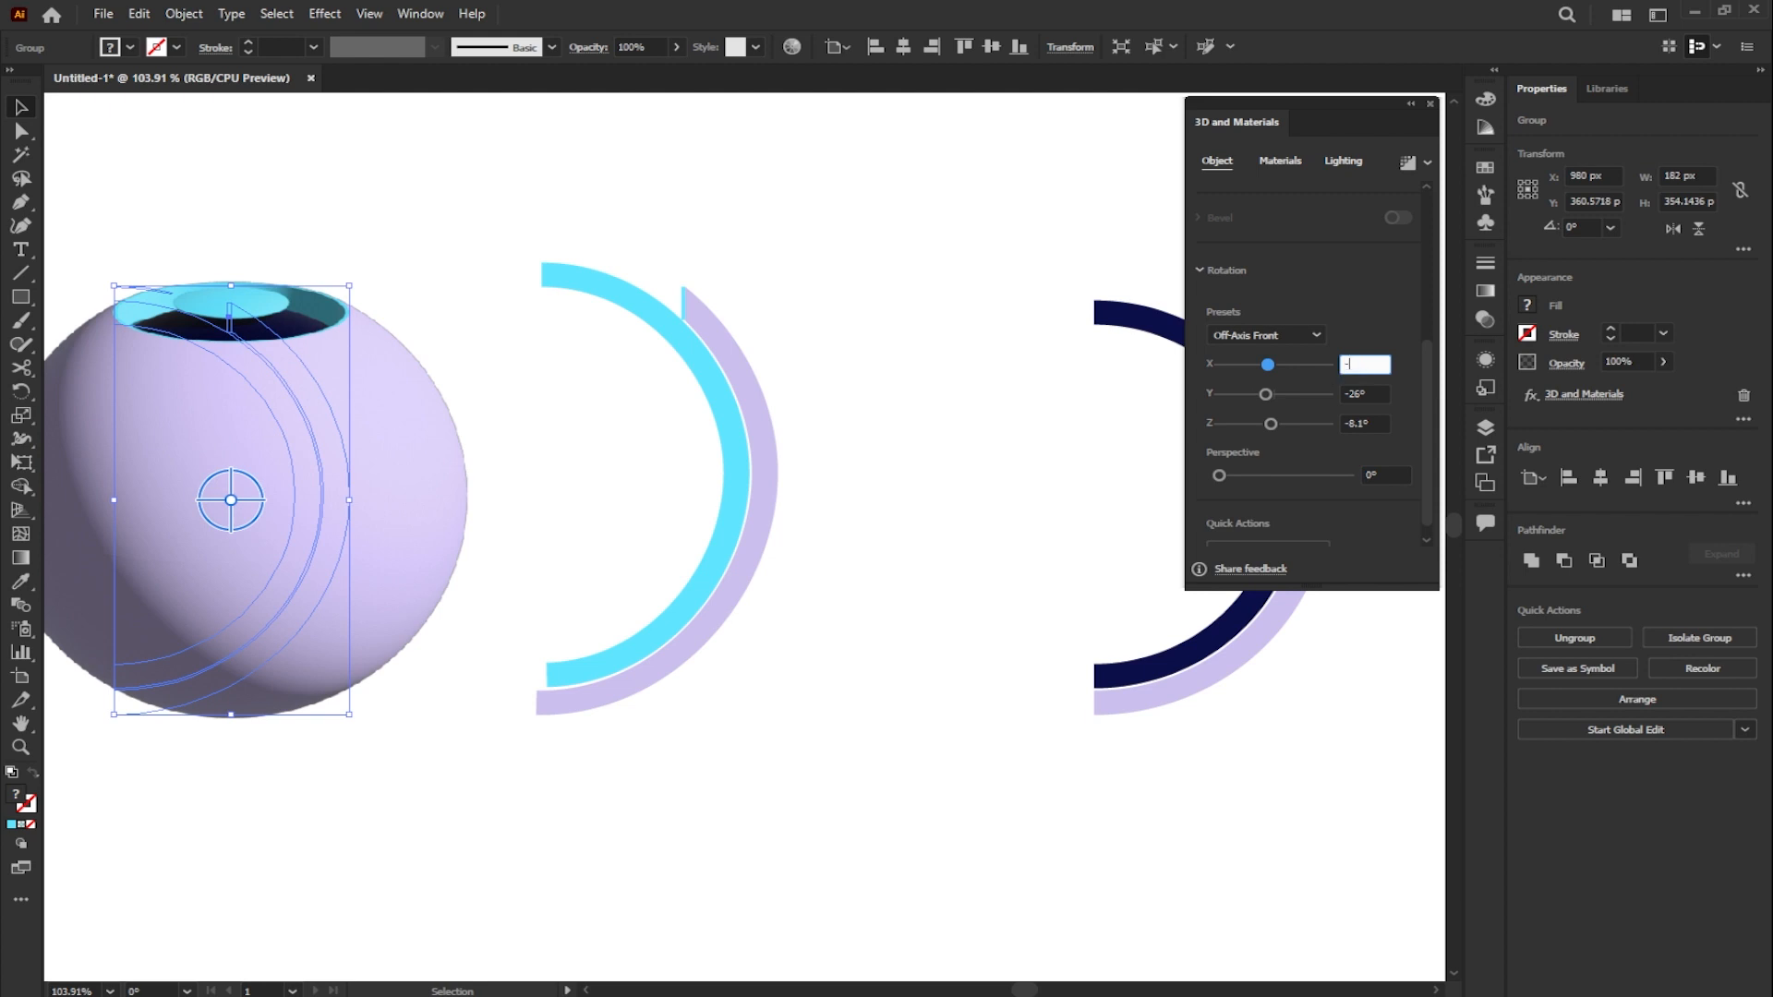
{"action": "type", "text": "-113"}
{"action": "key", "text": "Tab"}
{"action": "type", "text": "-"}
{"action": "key", "text": "Tab"}
{"action": "type", "text": "-23"}
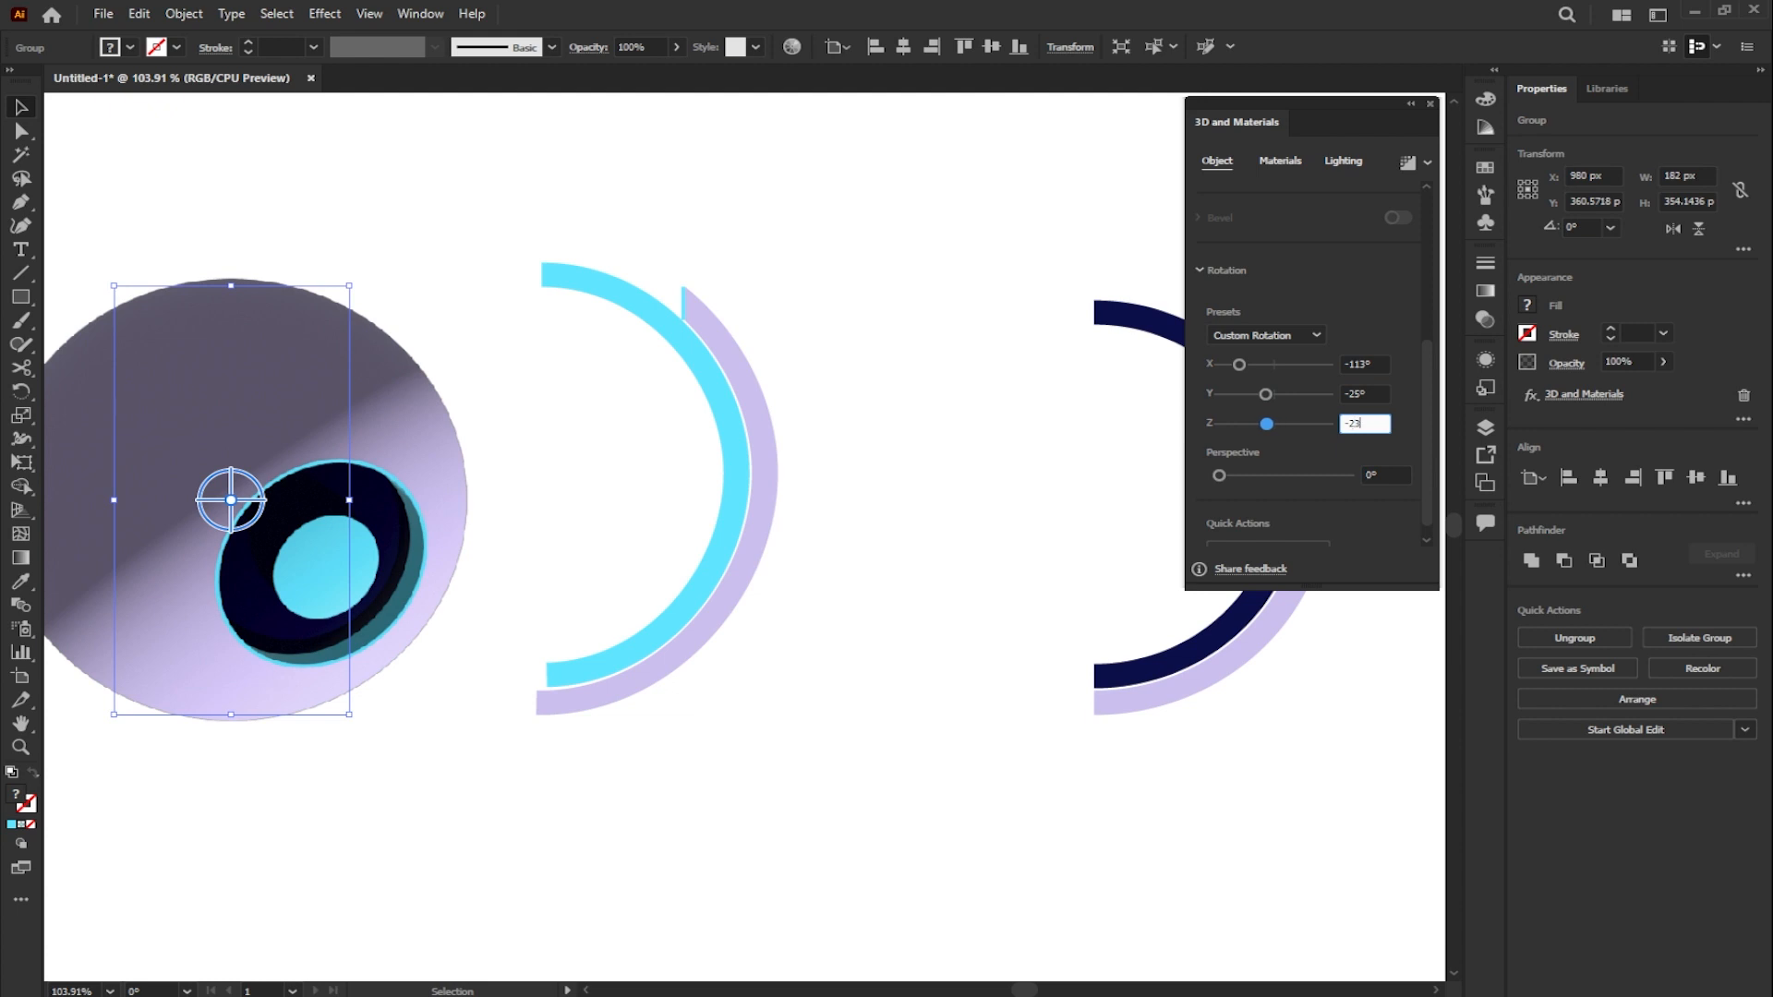
- Set the first sphere's lighting to 52% intensity, -102° rotation, 24° height, 65% softness and 146% ambient light intensity
{"action": "left_click", "coordinate": [1341, 167]}
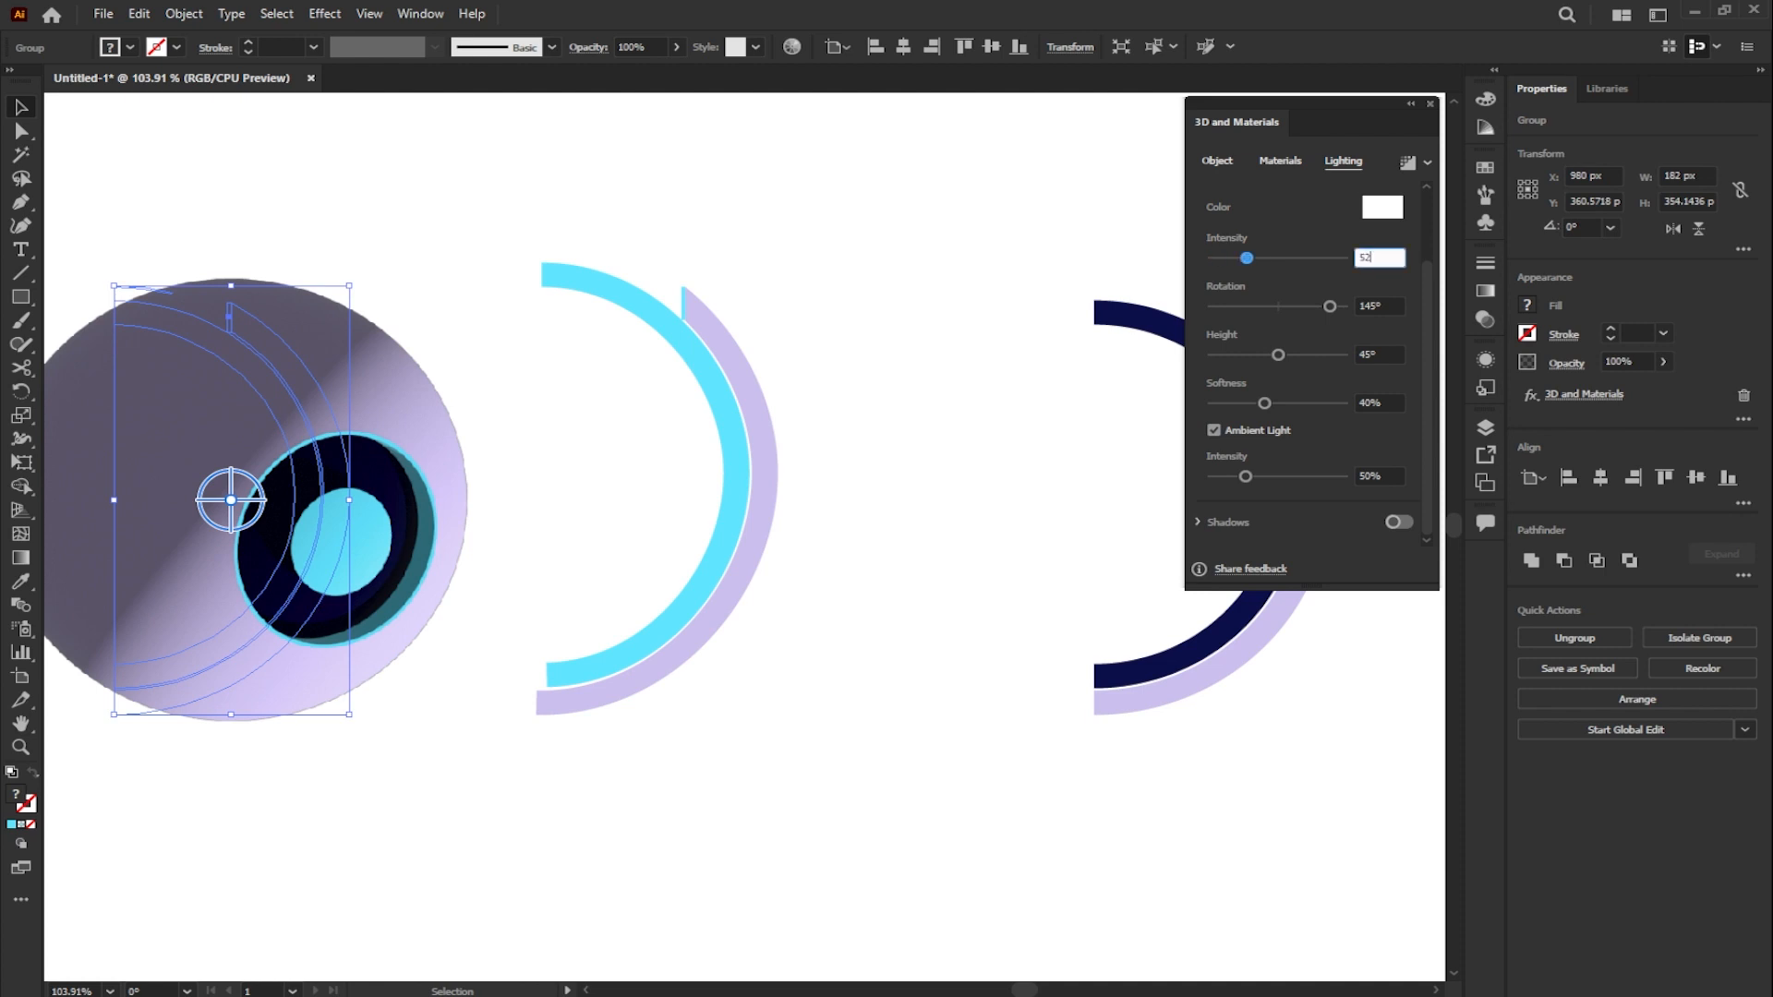
{"action": "key", "text": "Tab"}
{"action": "type", "text": "-102"}
{"action": "key", "text": "Tab"}
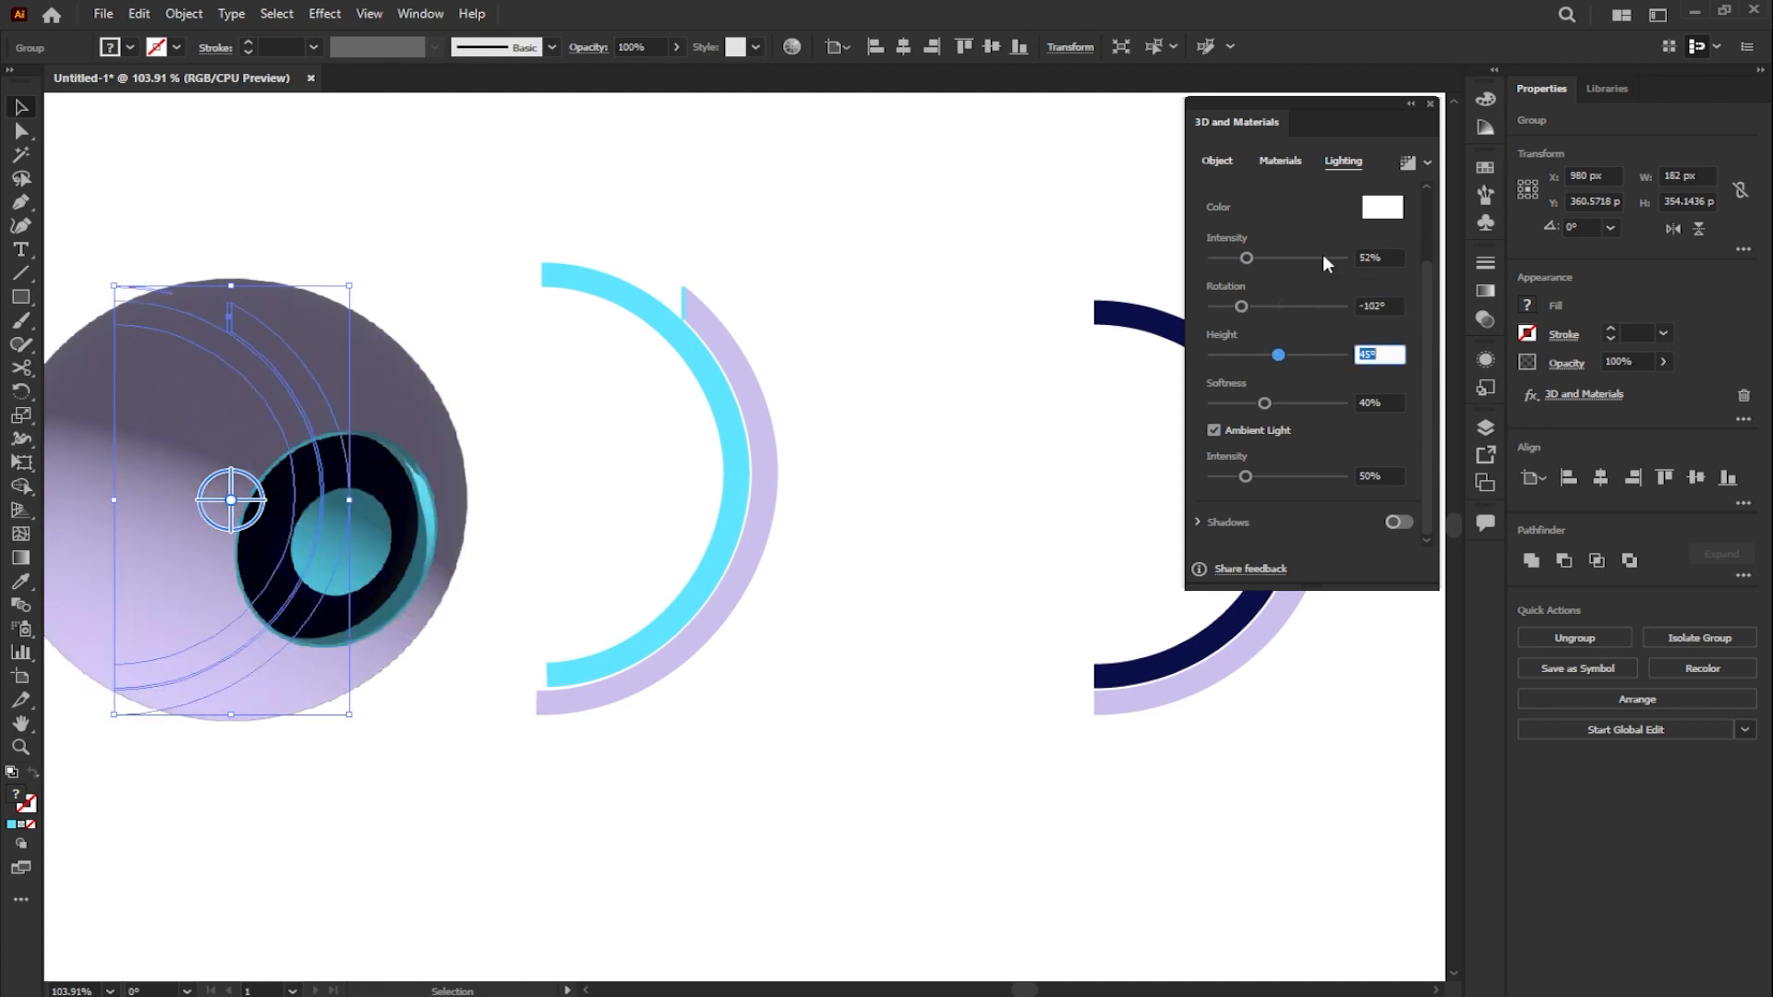
{"action": "type", "text": "24"}
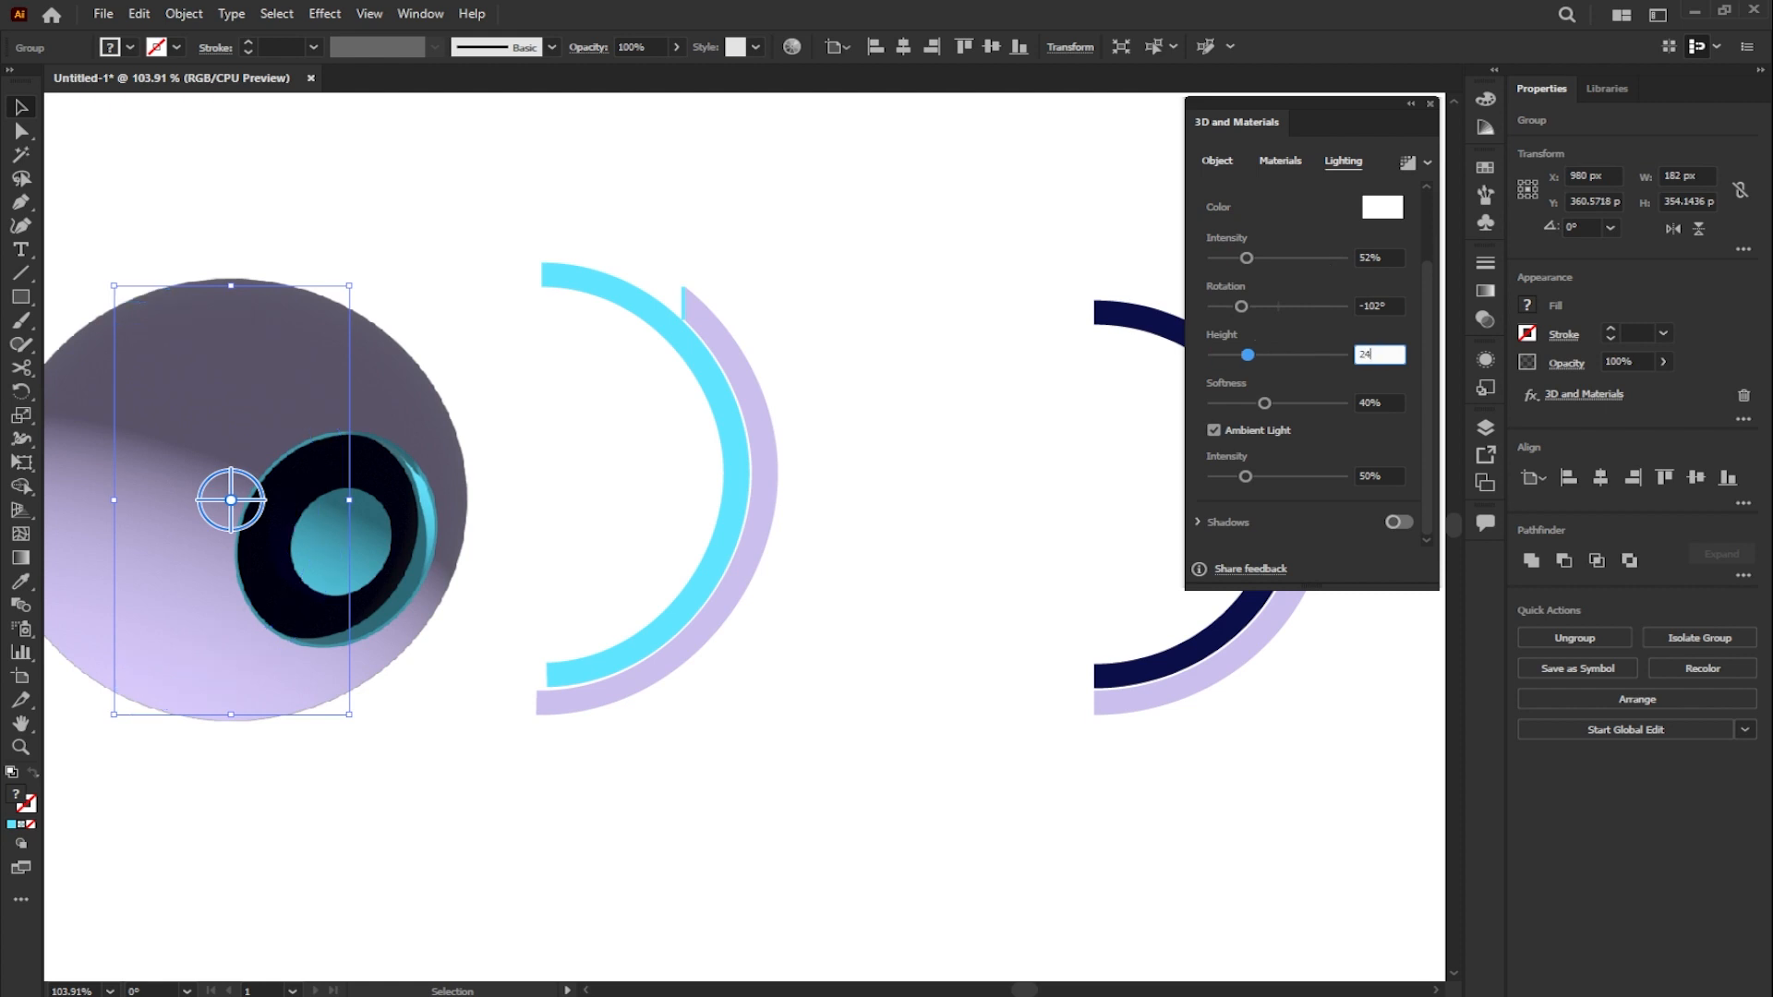
{"action": "key", "text": "Tab"}
{"action": "type", "text": "65"}
{"action": "key", "text": "Tab"}
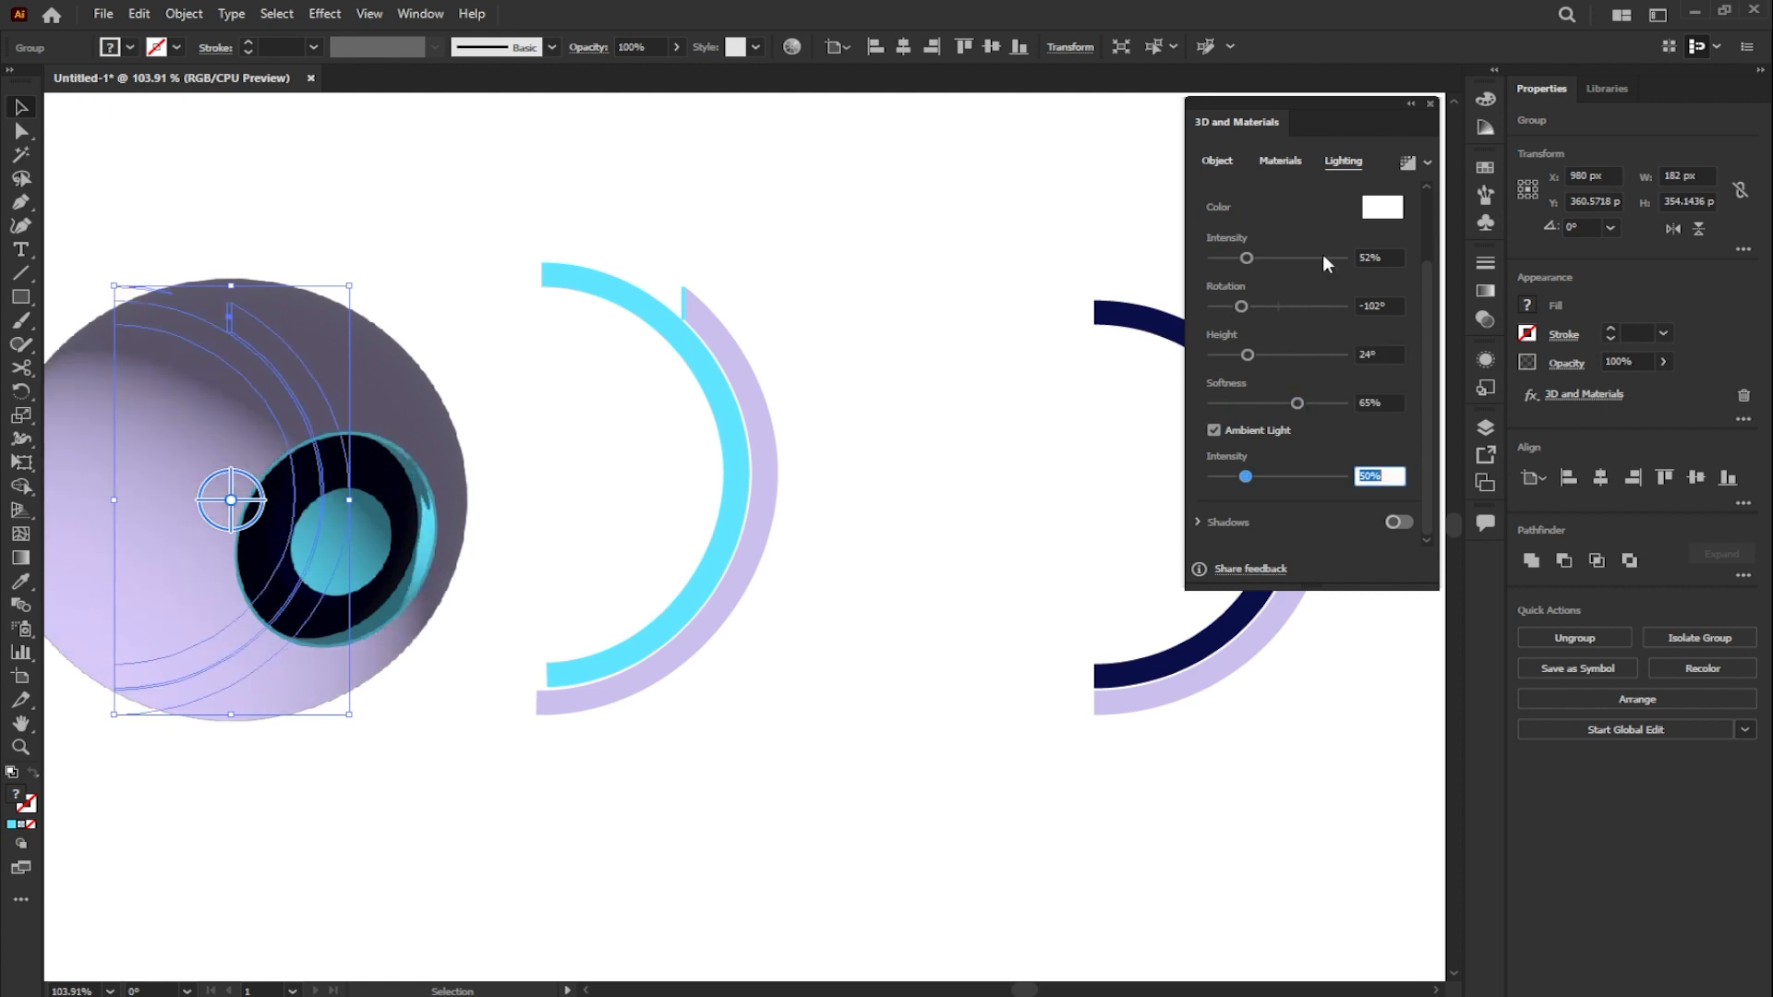
{"action": "type", "text": "14"}
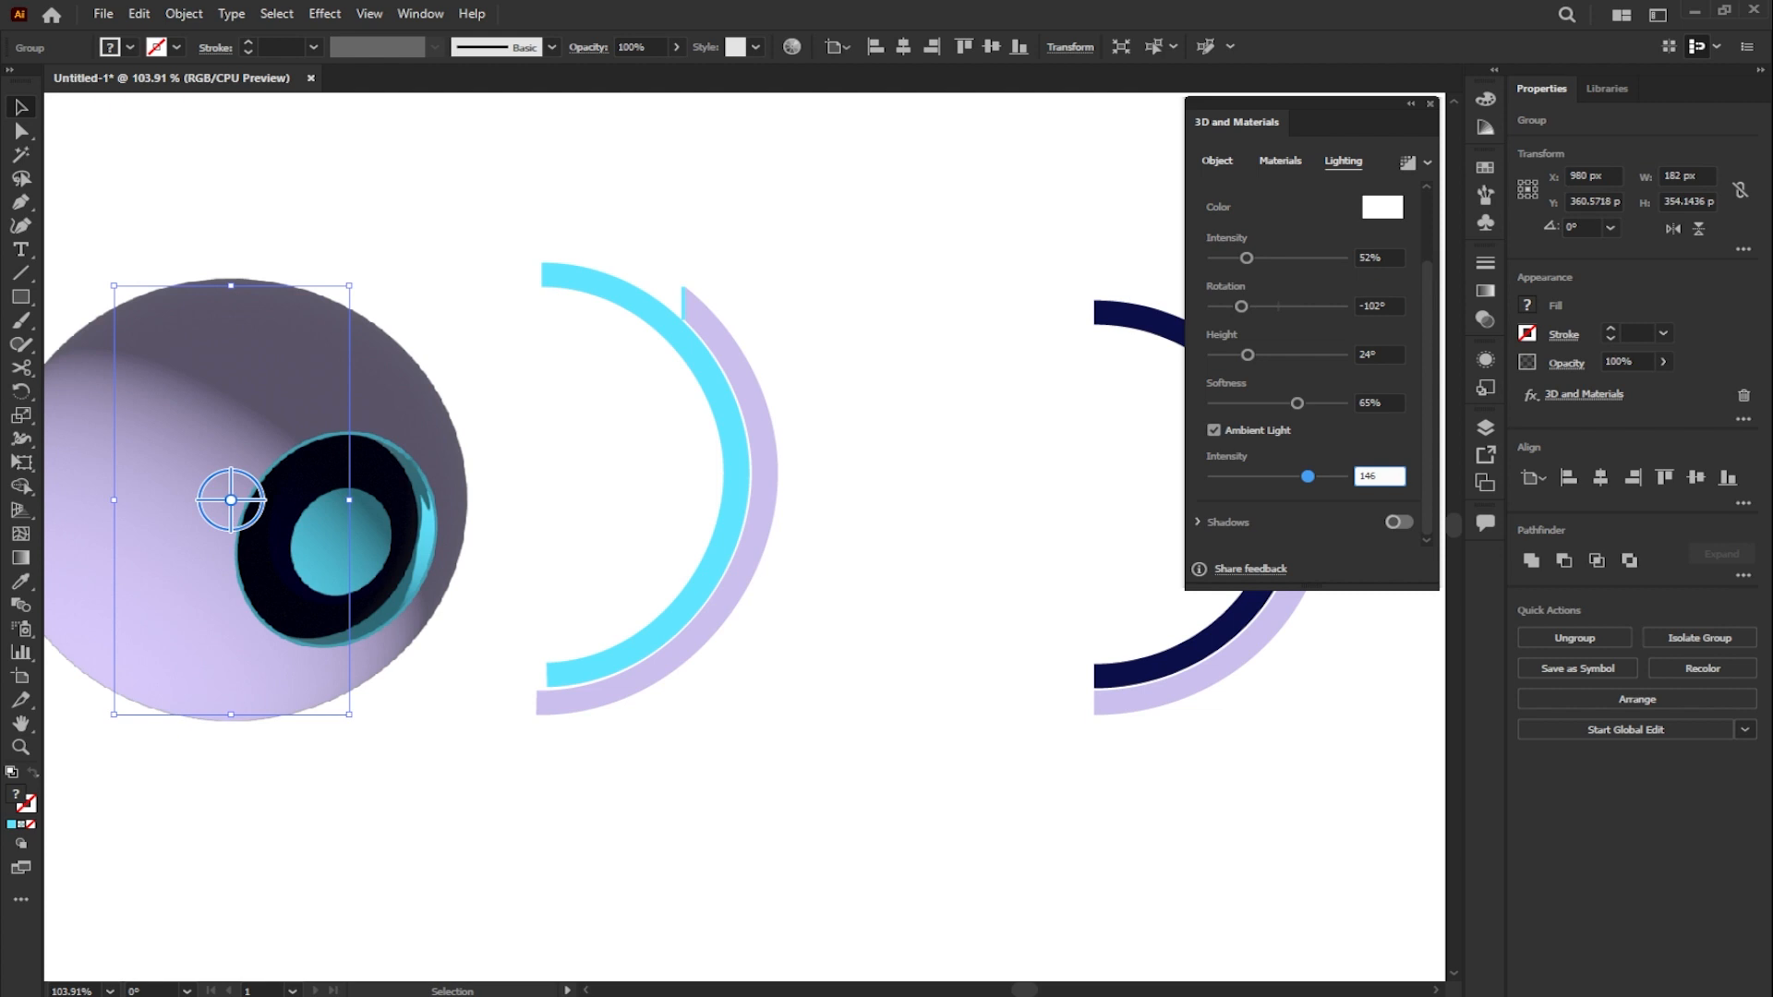
{"action": "type", "text": "6"}
- Render the first sphere with ray tracing at high quality and the render as vector option enabled
{"action": "left_click", "coordinate": [1427, 163]}
{"action": "left_click", "coordinate": [1396, 199]}
{"action": "left_click", "coordinate": [1243, 377]}
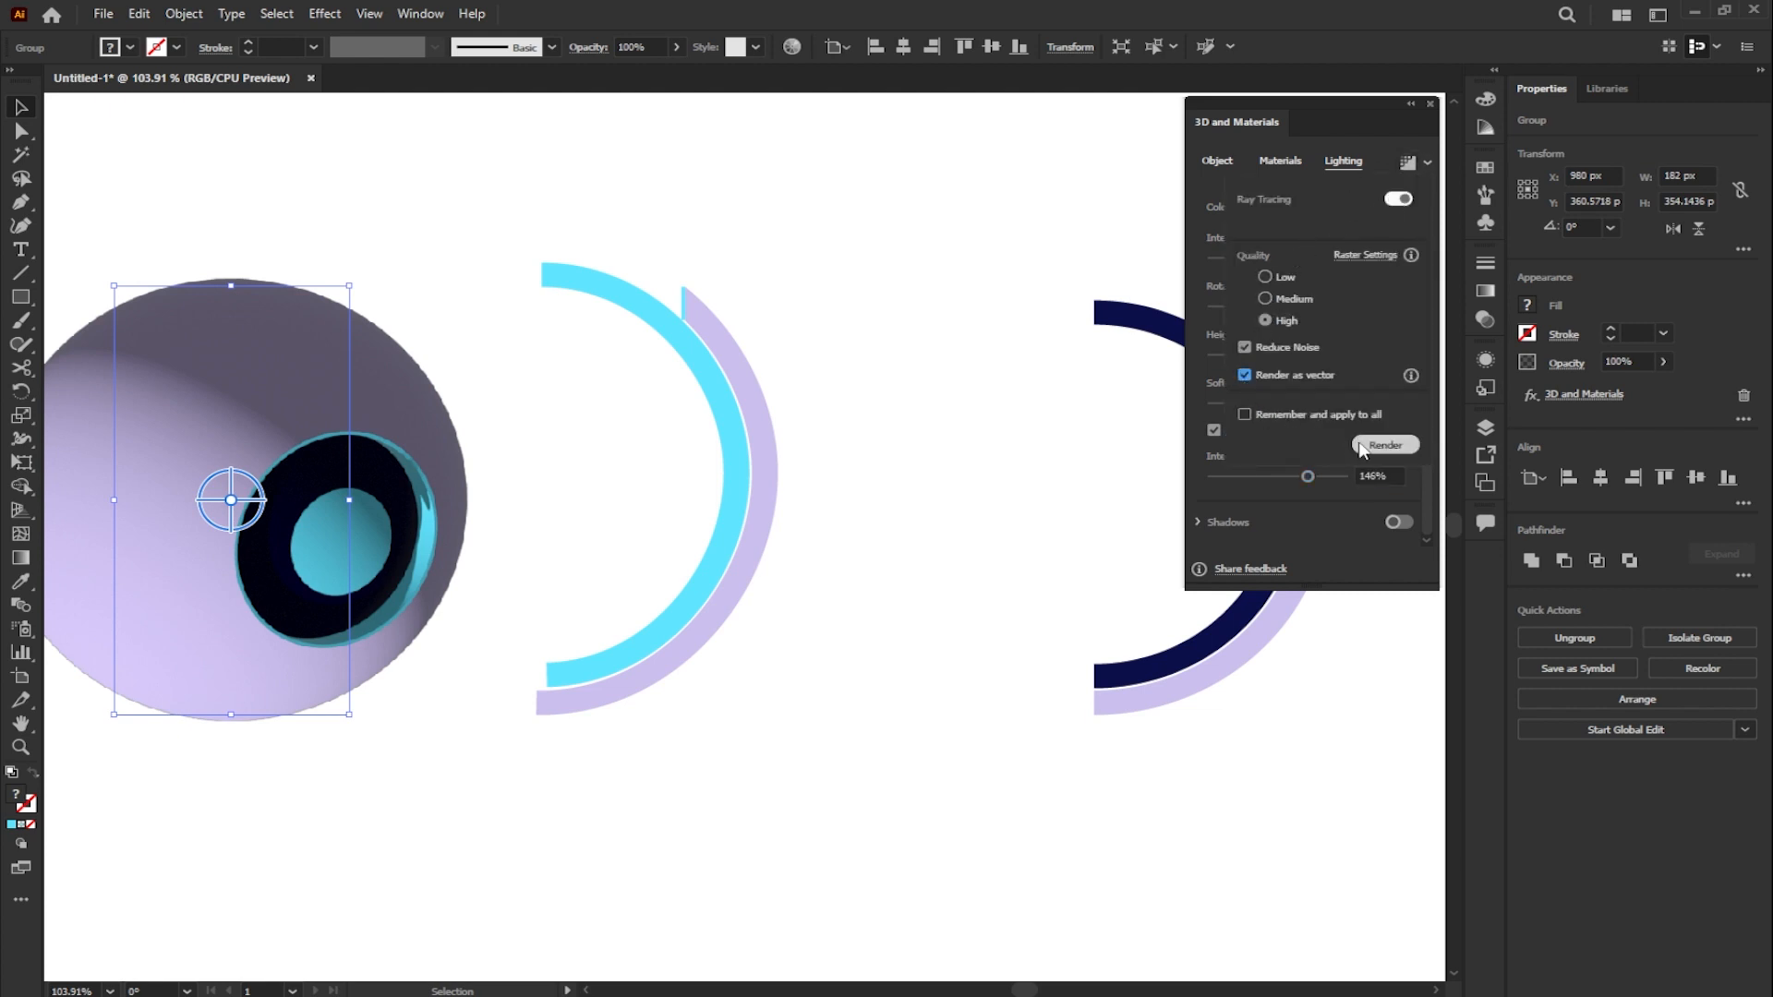
{"action": "left_click", "coordinate": [1383, 446]}
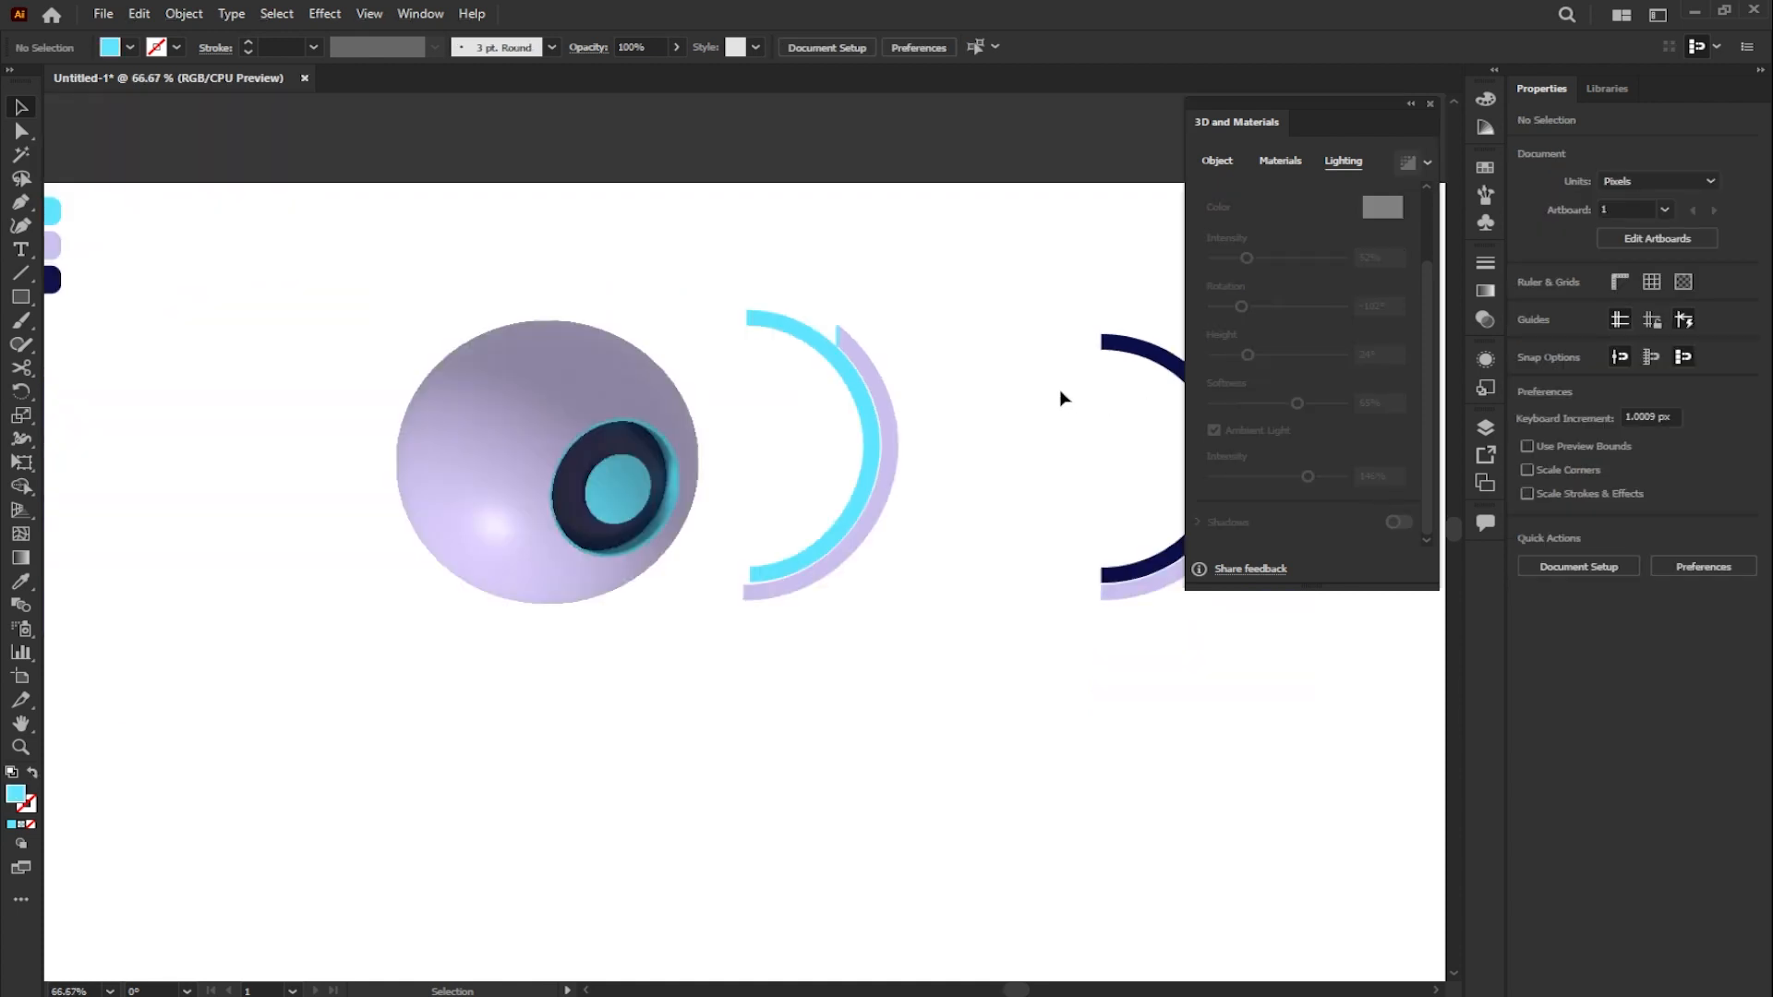
- Group the parts of the middle half-ring shape and turn the group into a sphere with 3D Revolve
{"action": "scroll", "coordinate": [1025, 352], "scroll_direction": "down", "scroll_amount": 2}
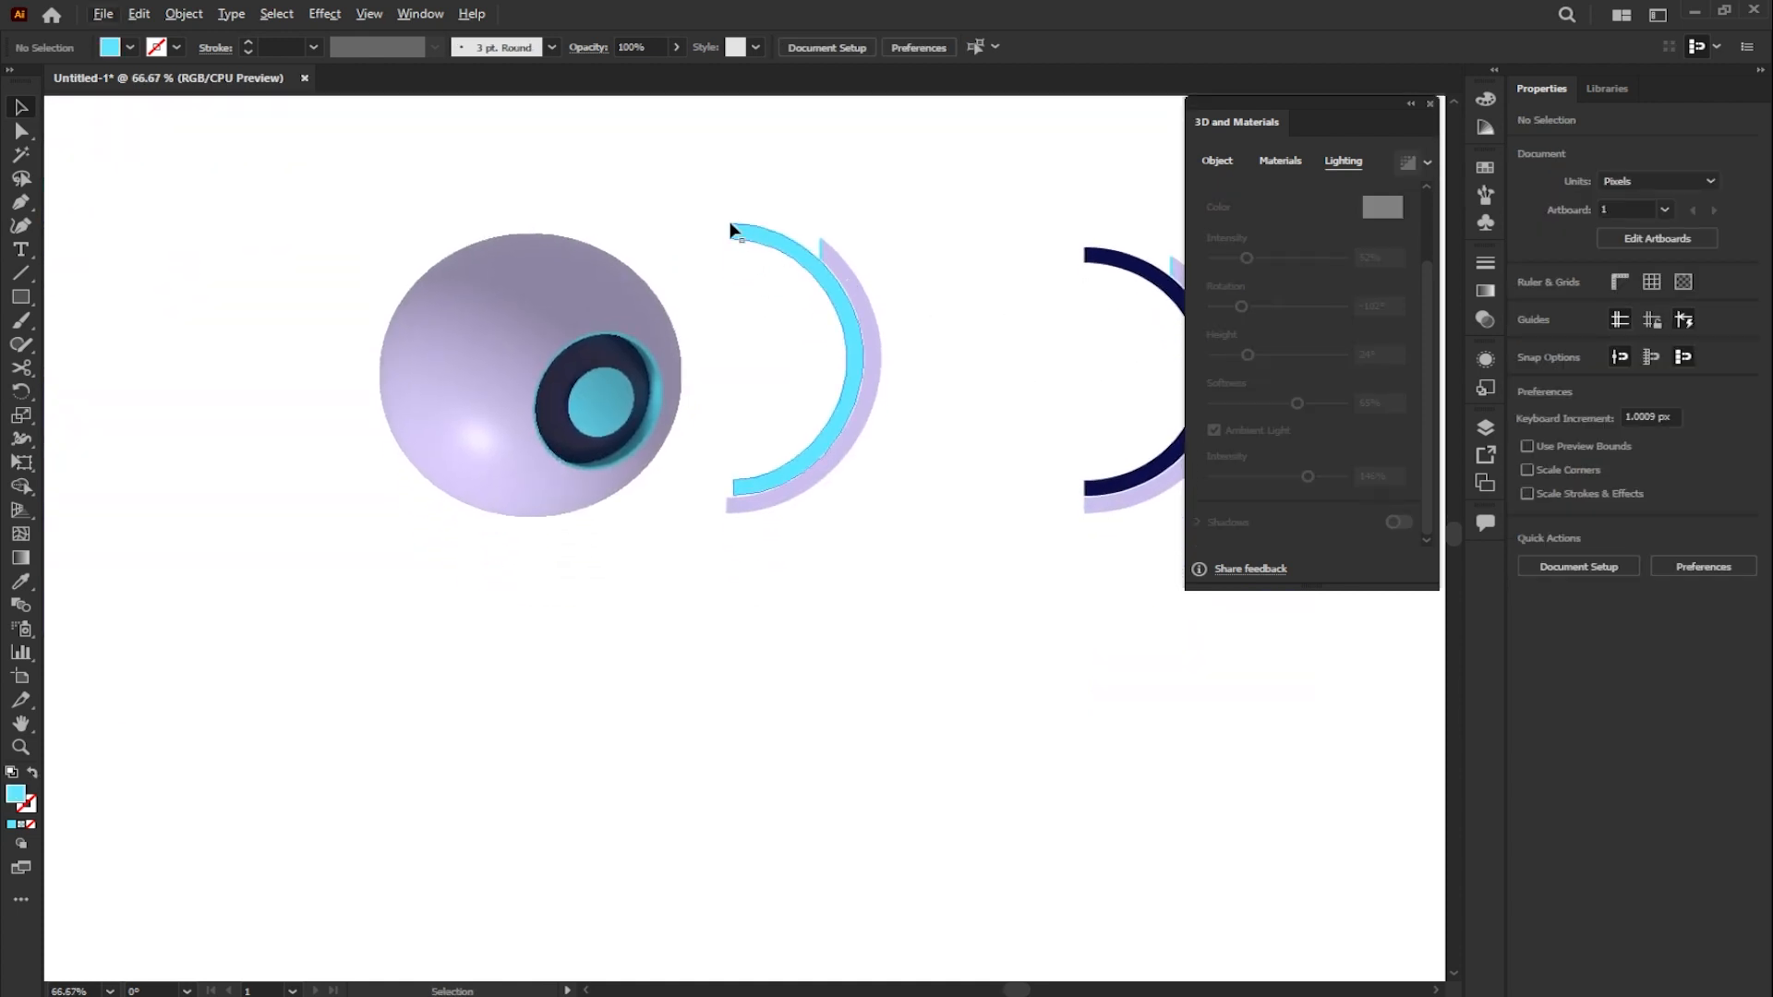
{"action": "left_click_drag", "start_coordinate": [695, 198], "coordinate": [815, 302]}
{"action": "key", "text": "ctrl+g"}
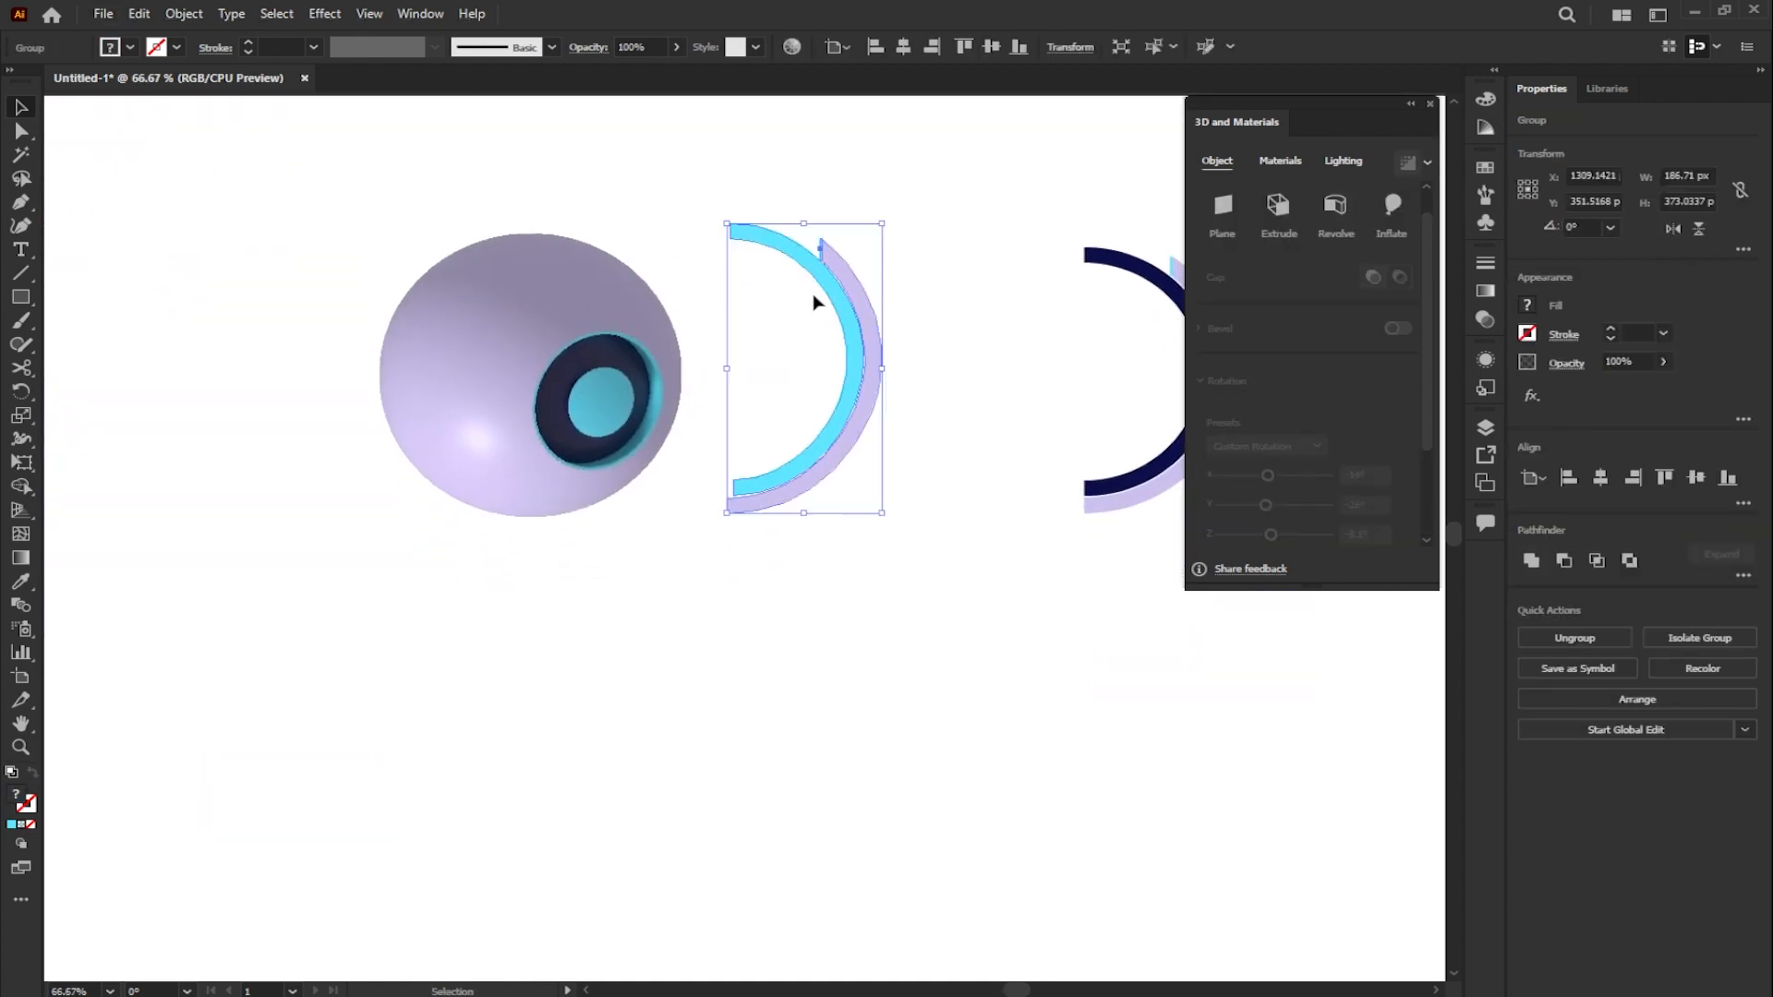
{"action": "left_click", "coordinate": [1335, 207]}
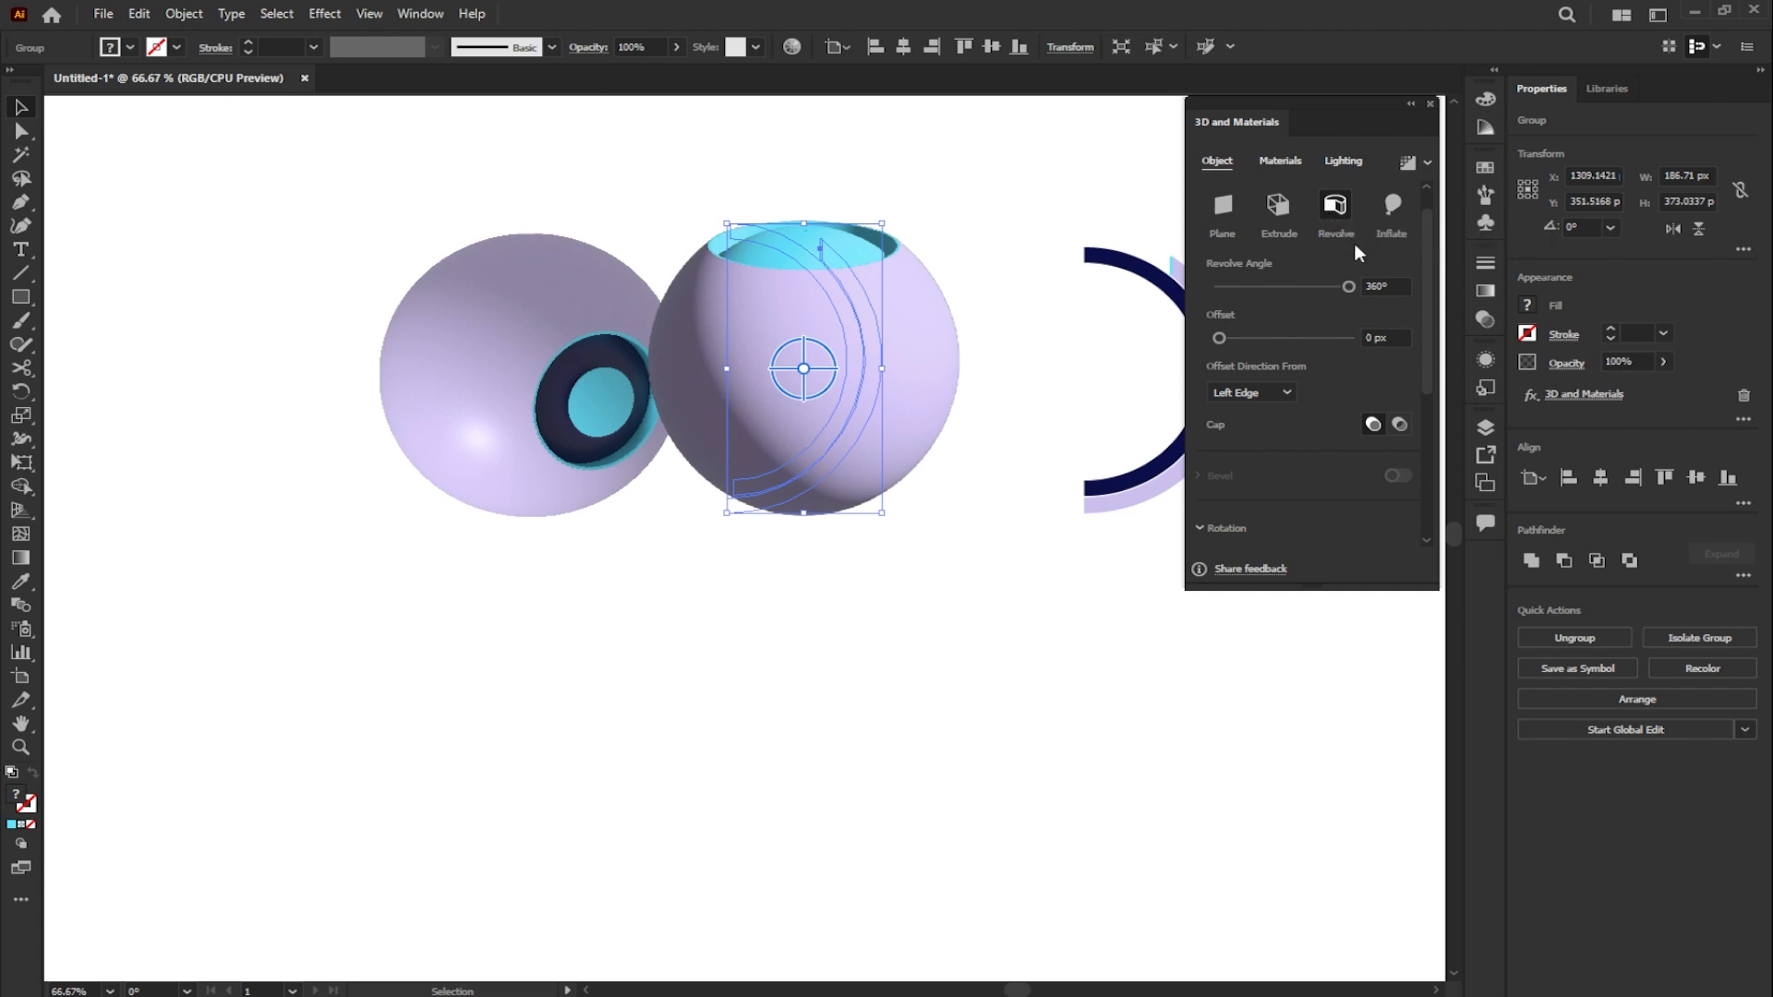
{"action": "left_click_drag", "start_coordinate": [1423, 243], "coordinate": [1424, 233]}
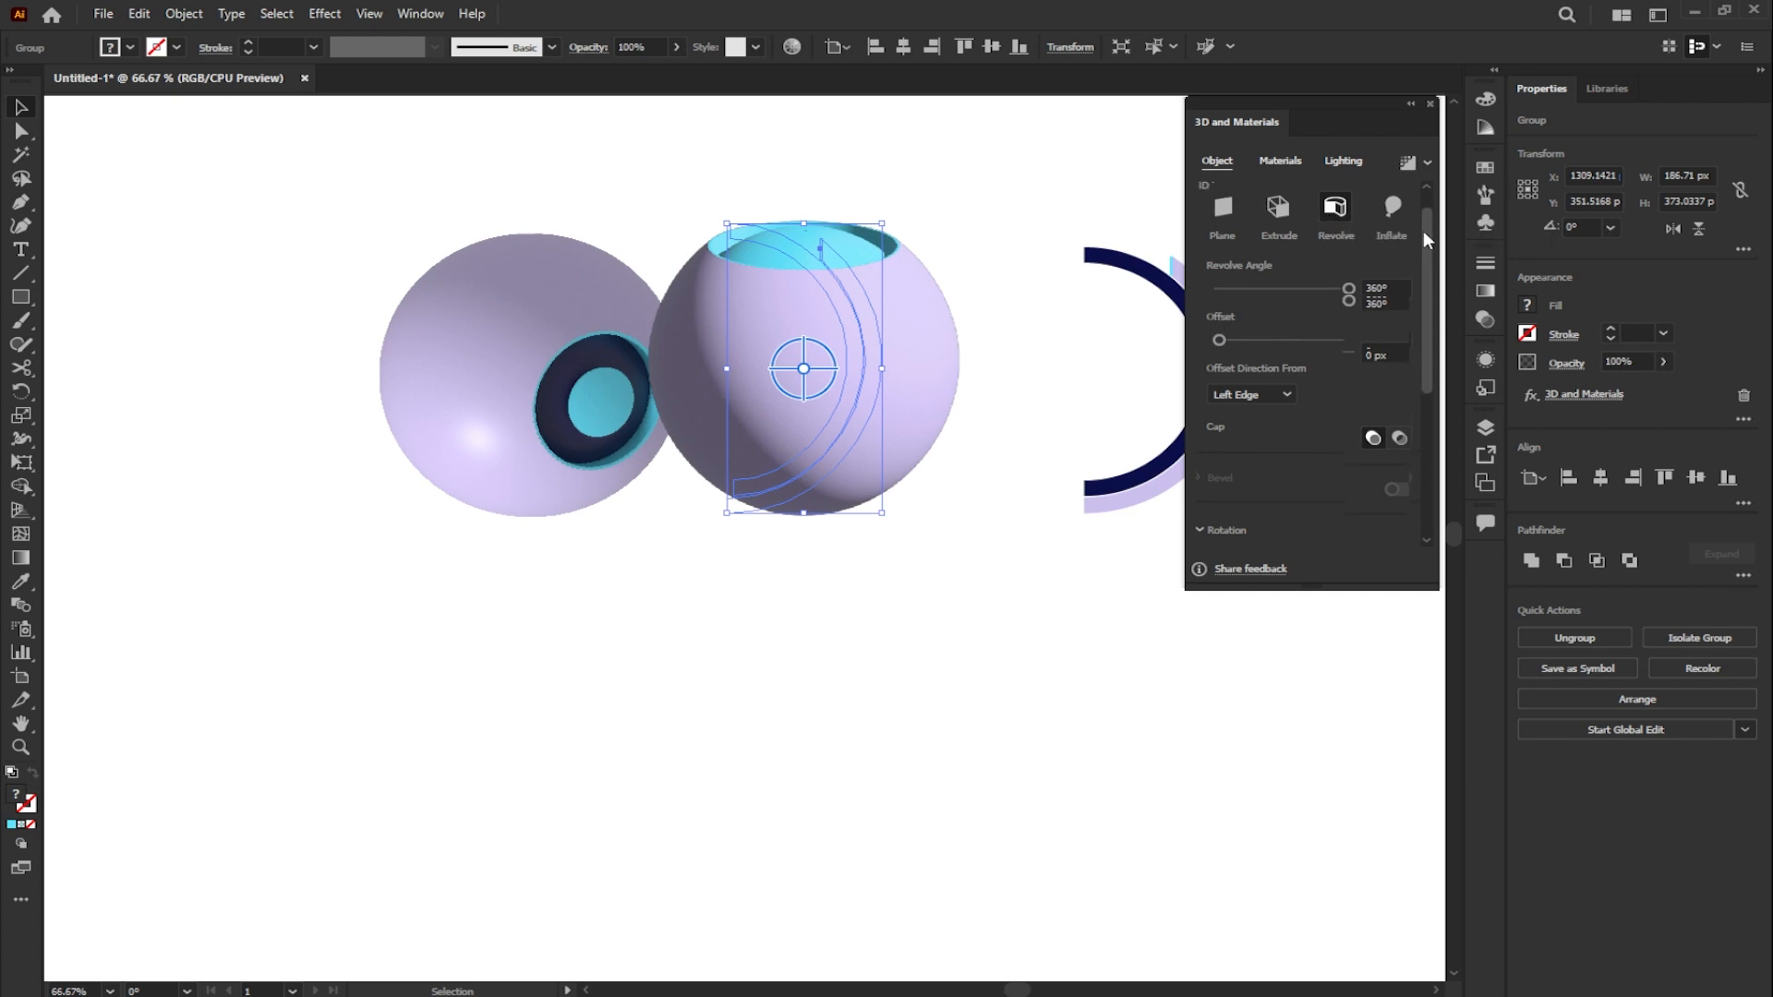
- Set the middle sphere's lighting to 52% intensity, -102° rotation, 25° height, 62% softness and 146% ambient light intensity
{"action": "left_click", "coordinate": [1341, 162]}
{"action": "left_click_drag", "start_coordinate": [1423, 242], "coordinate": [1427, 313]}
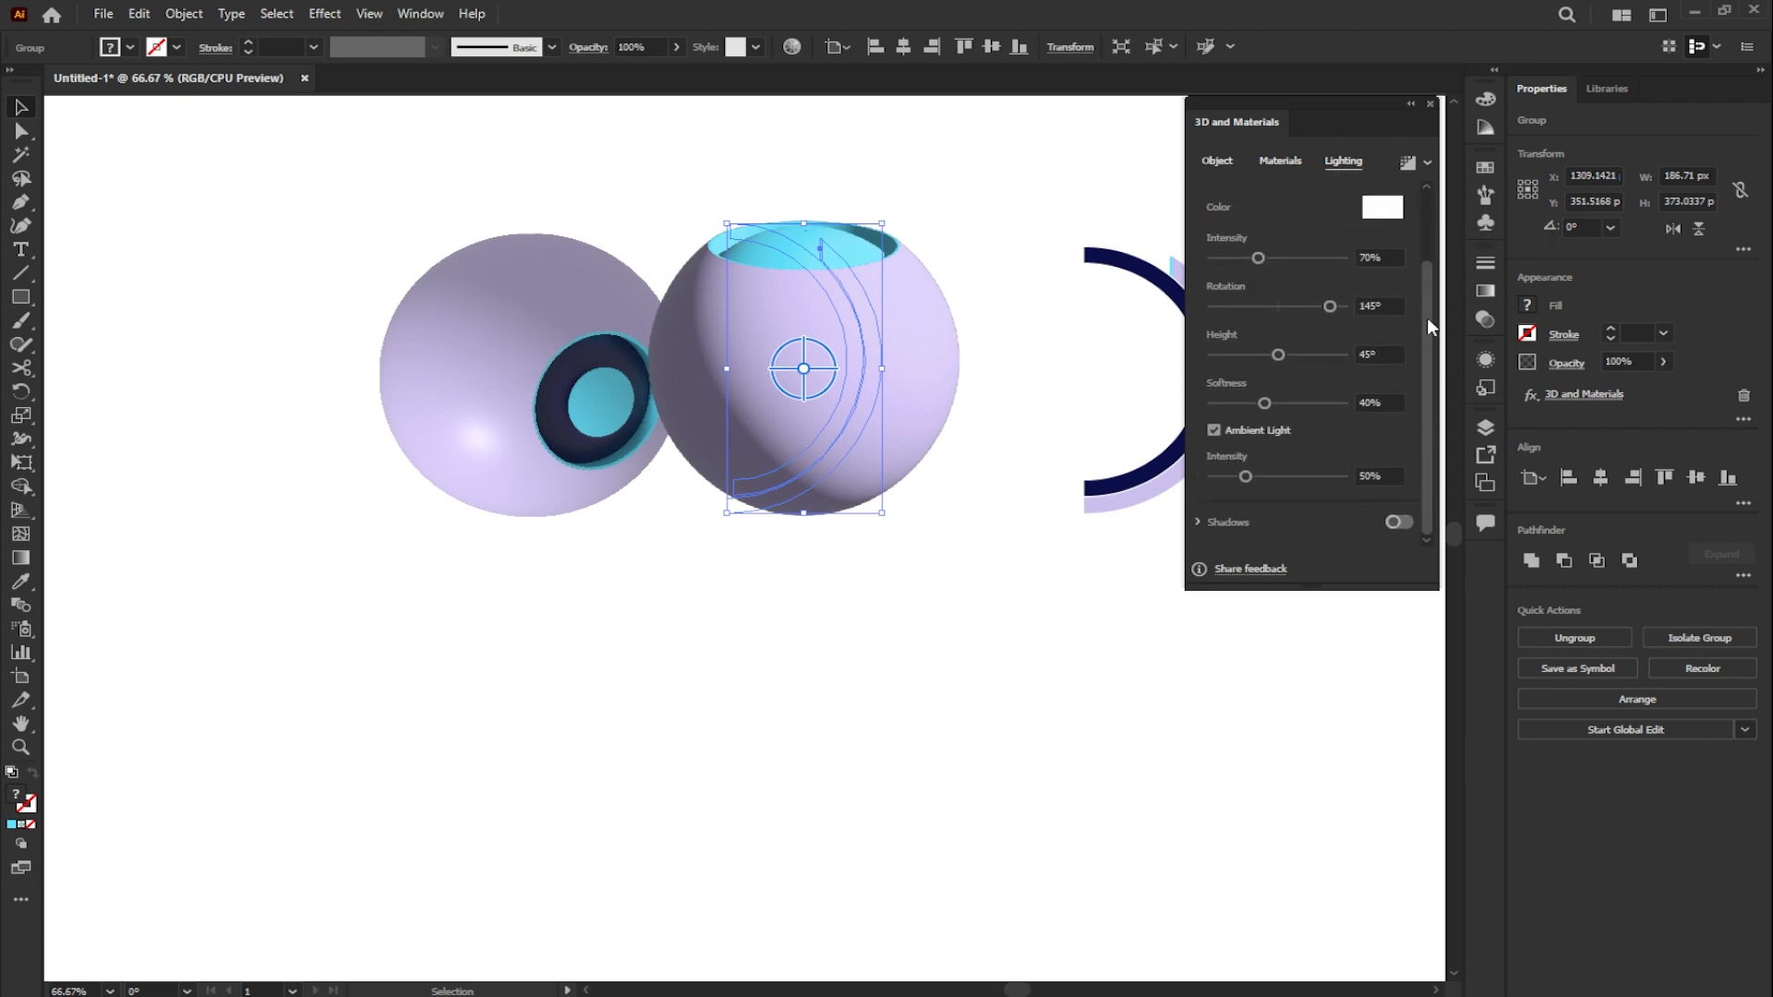
{"action": "left_click", "coordinate": [1351, 258]}
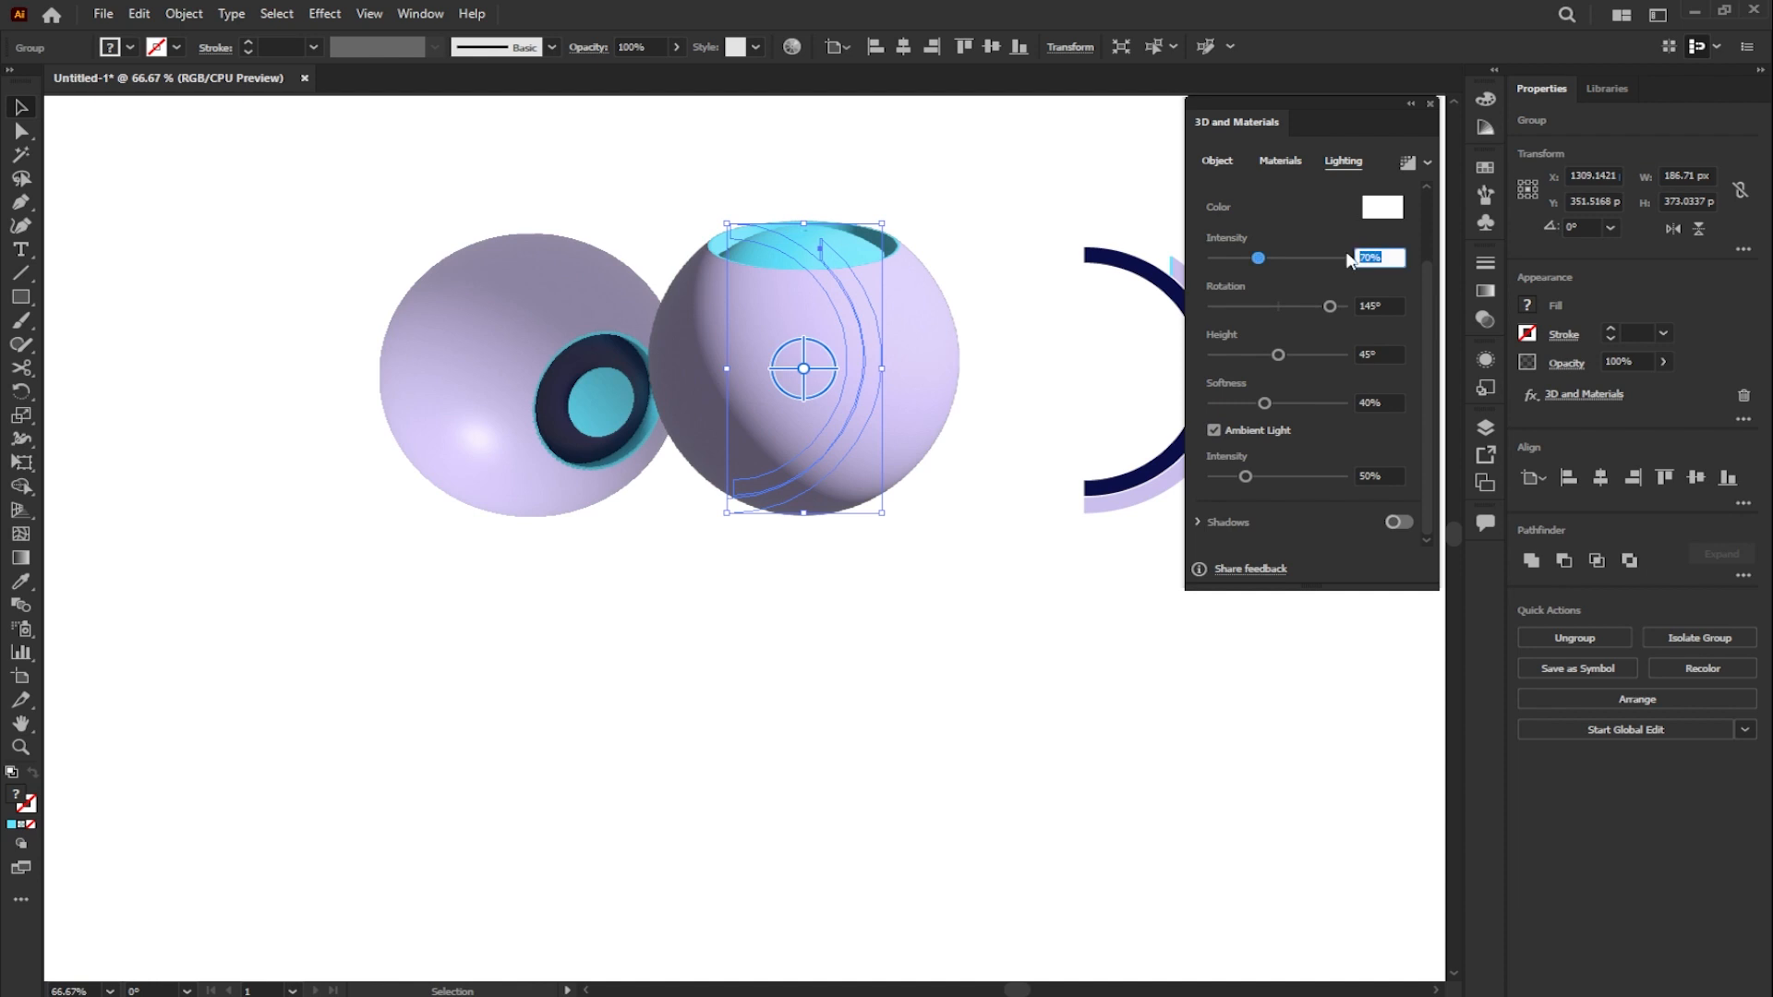
{"action": "type", "text": "52"}
{"action": "key", "text": "Tab"}
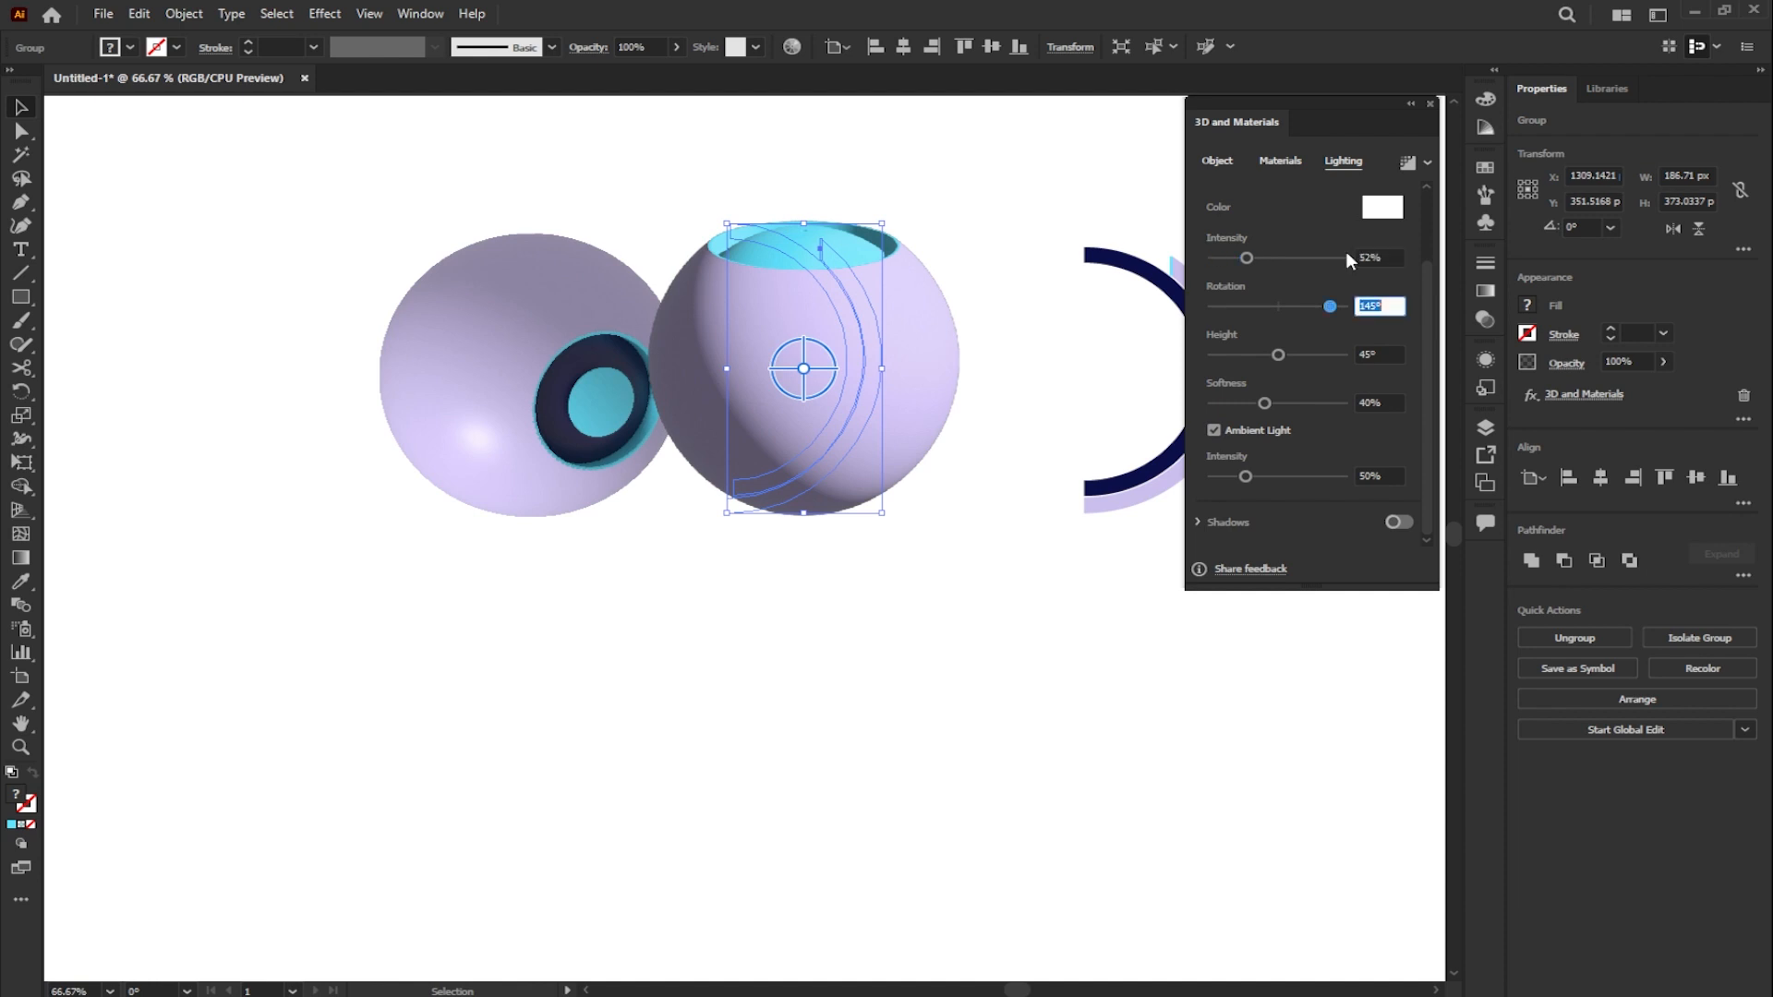
{"action": "type", "text": "-102"}
{"action": "key", "text": "Tab"}
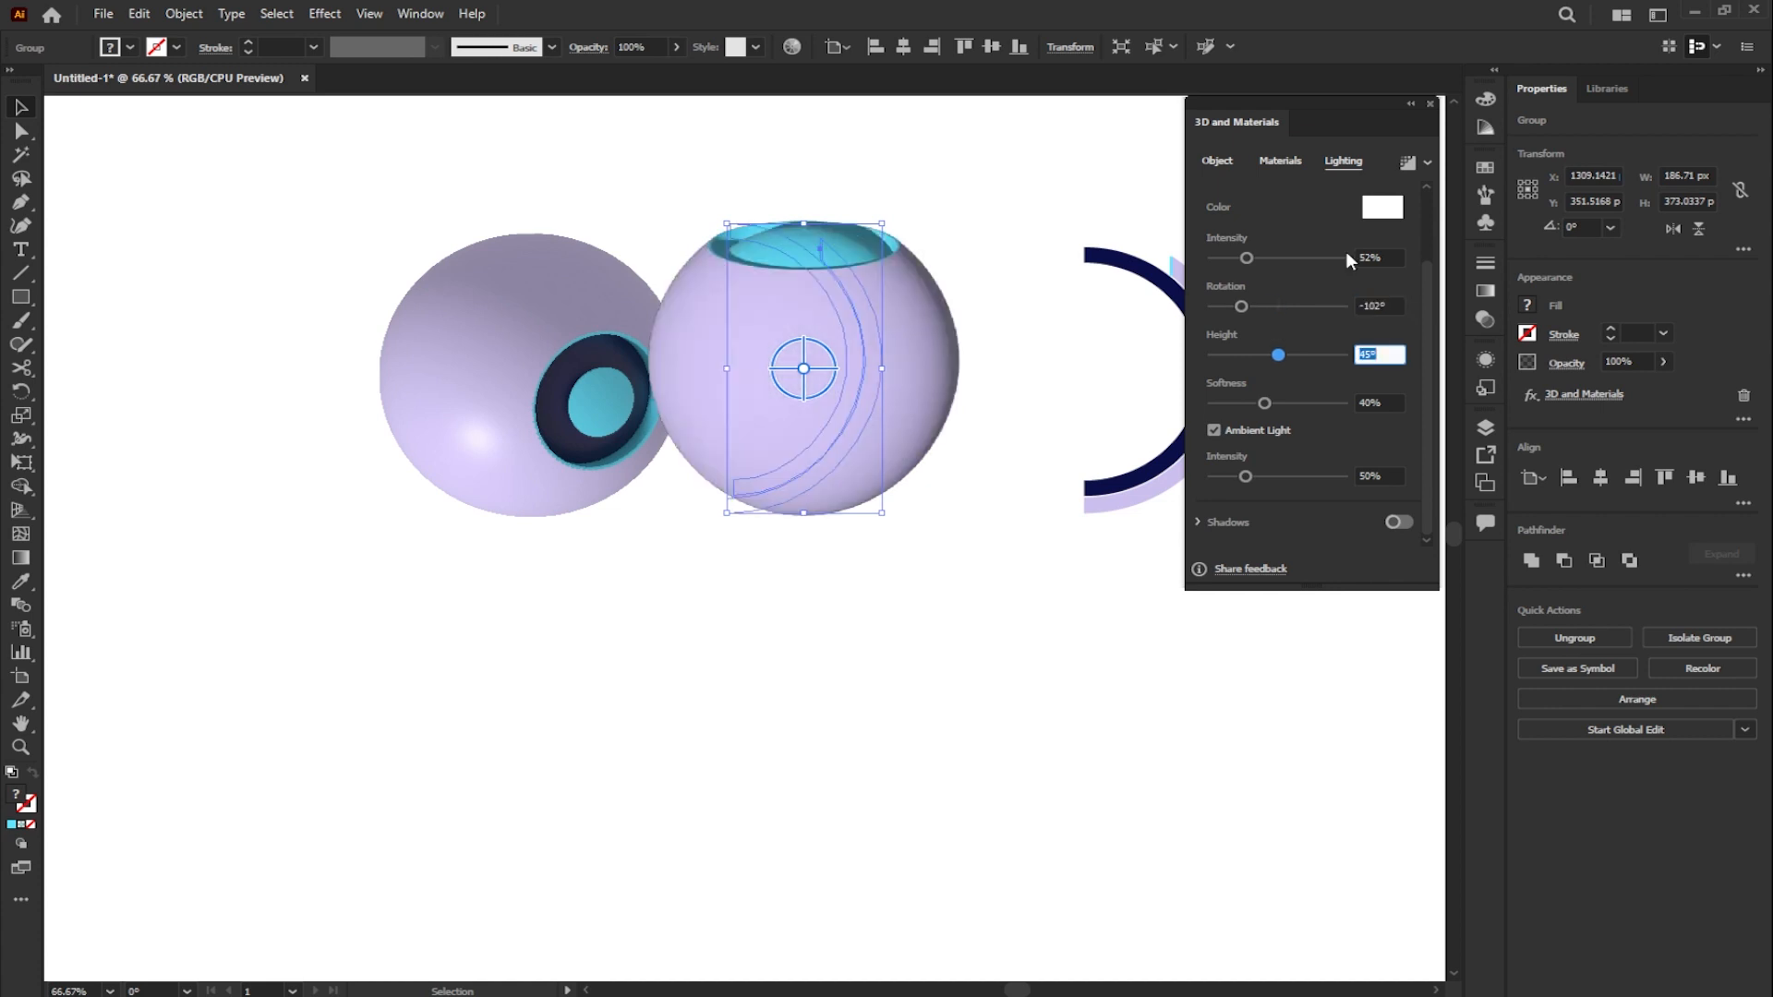
{"action": "type", "text": "25"}
{"action": "key", "text": "Tab"}
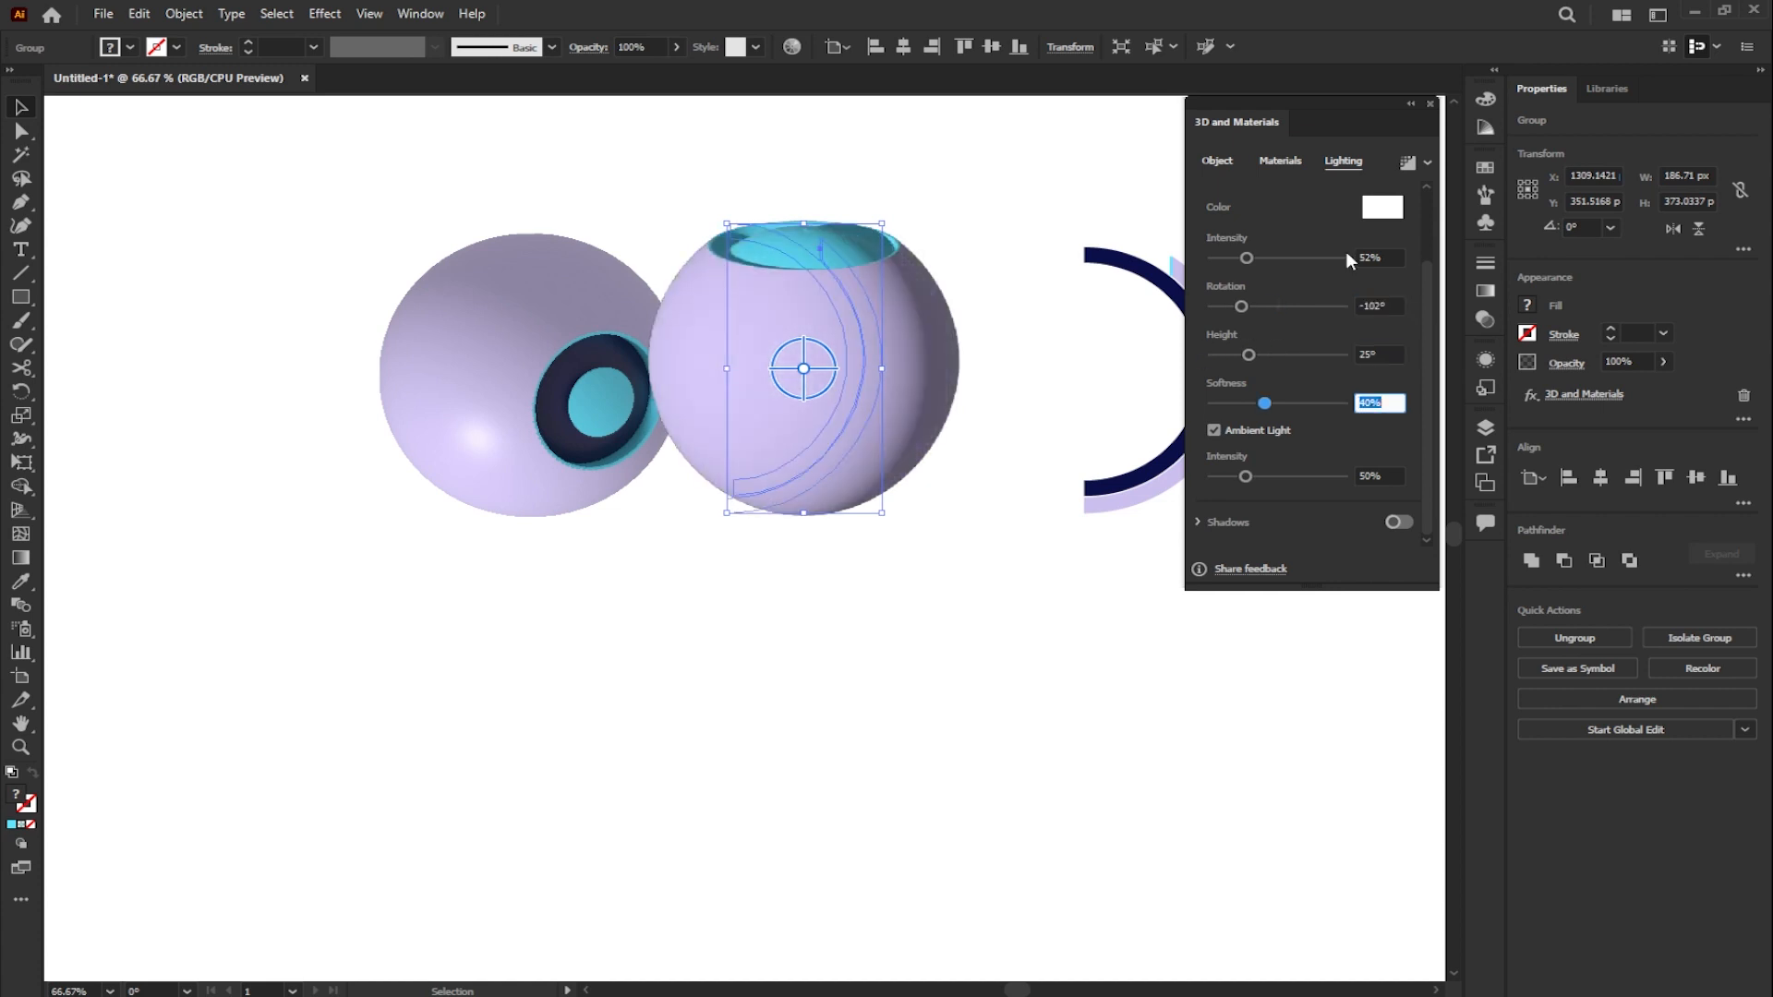
{"action": "type", "text": "62"}
{"action": "key", "text": "Tab"}
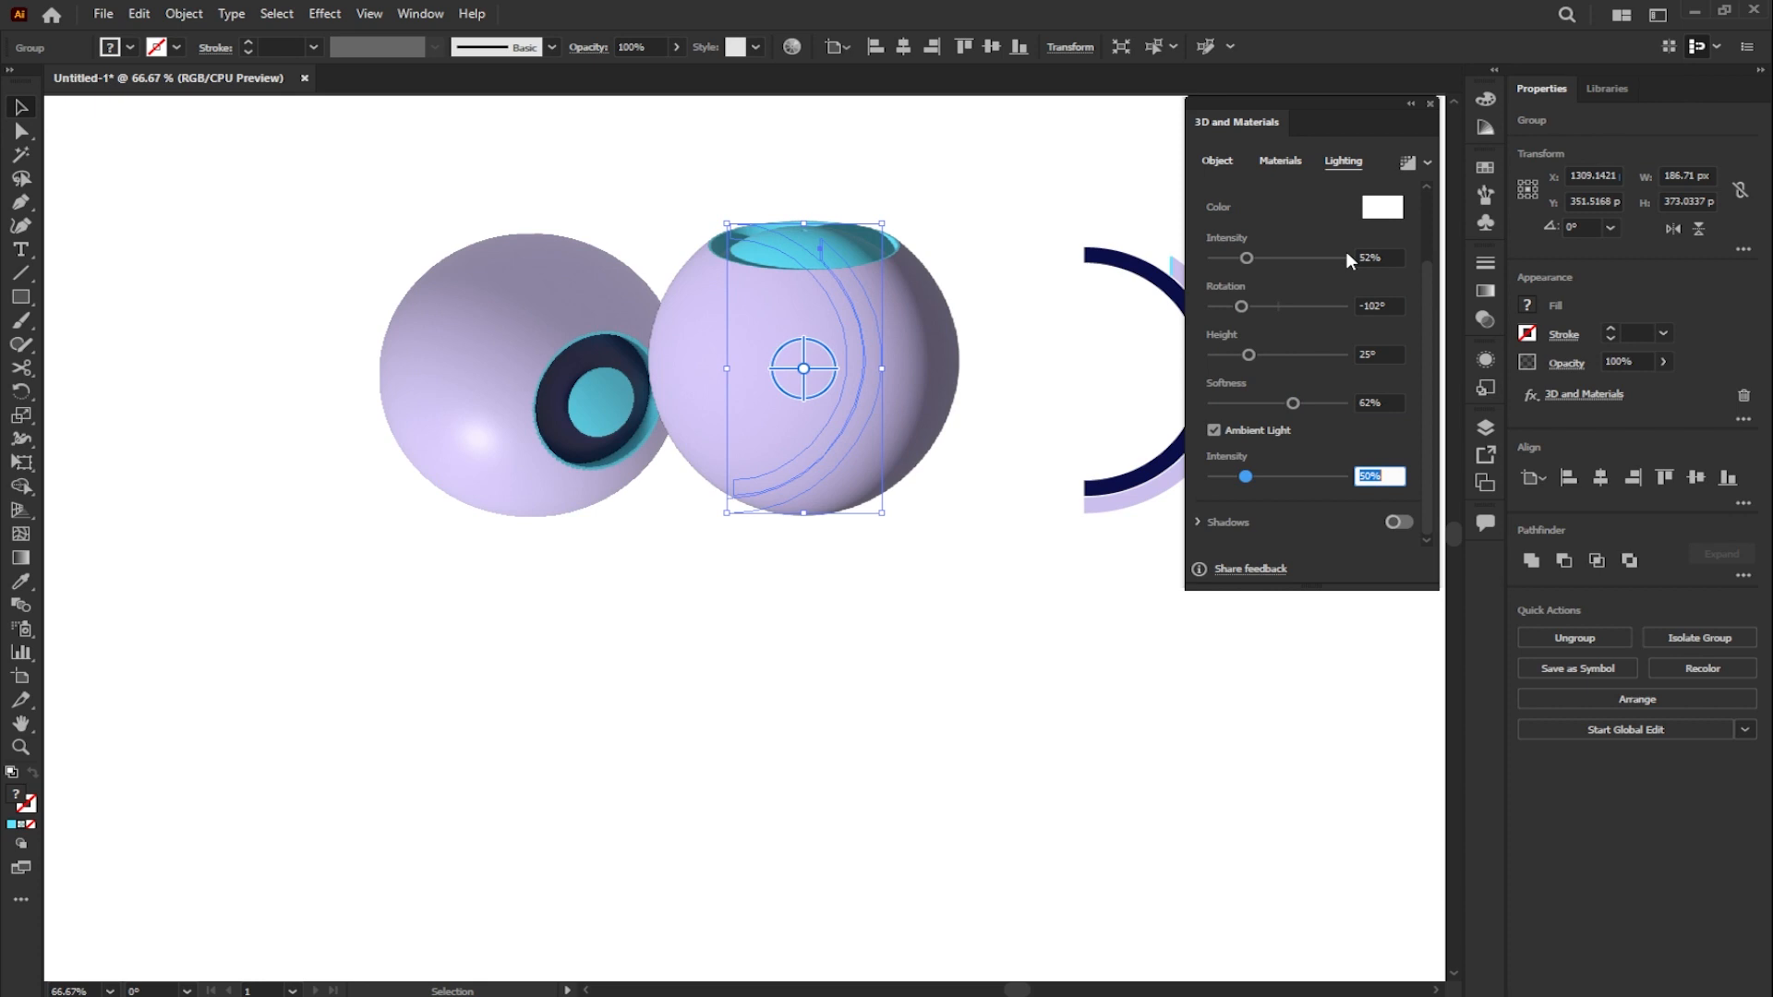
{"action": "type", "text": "146"}
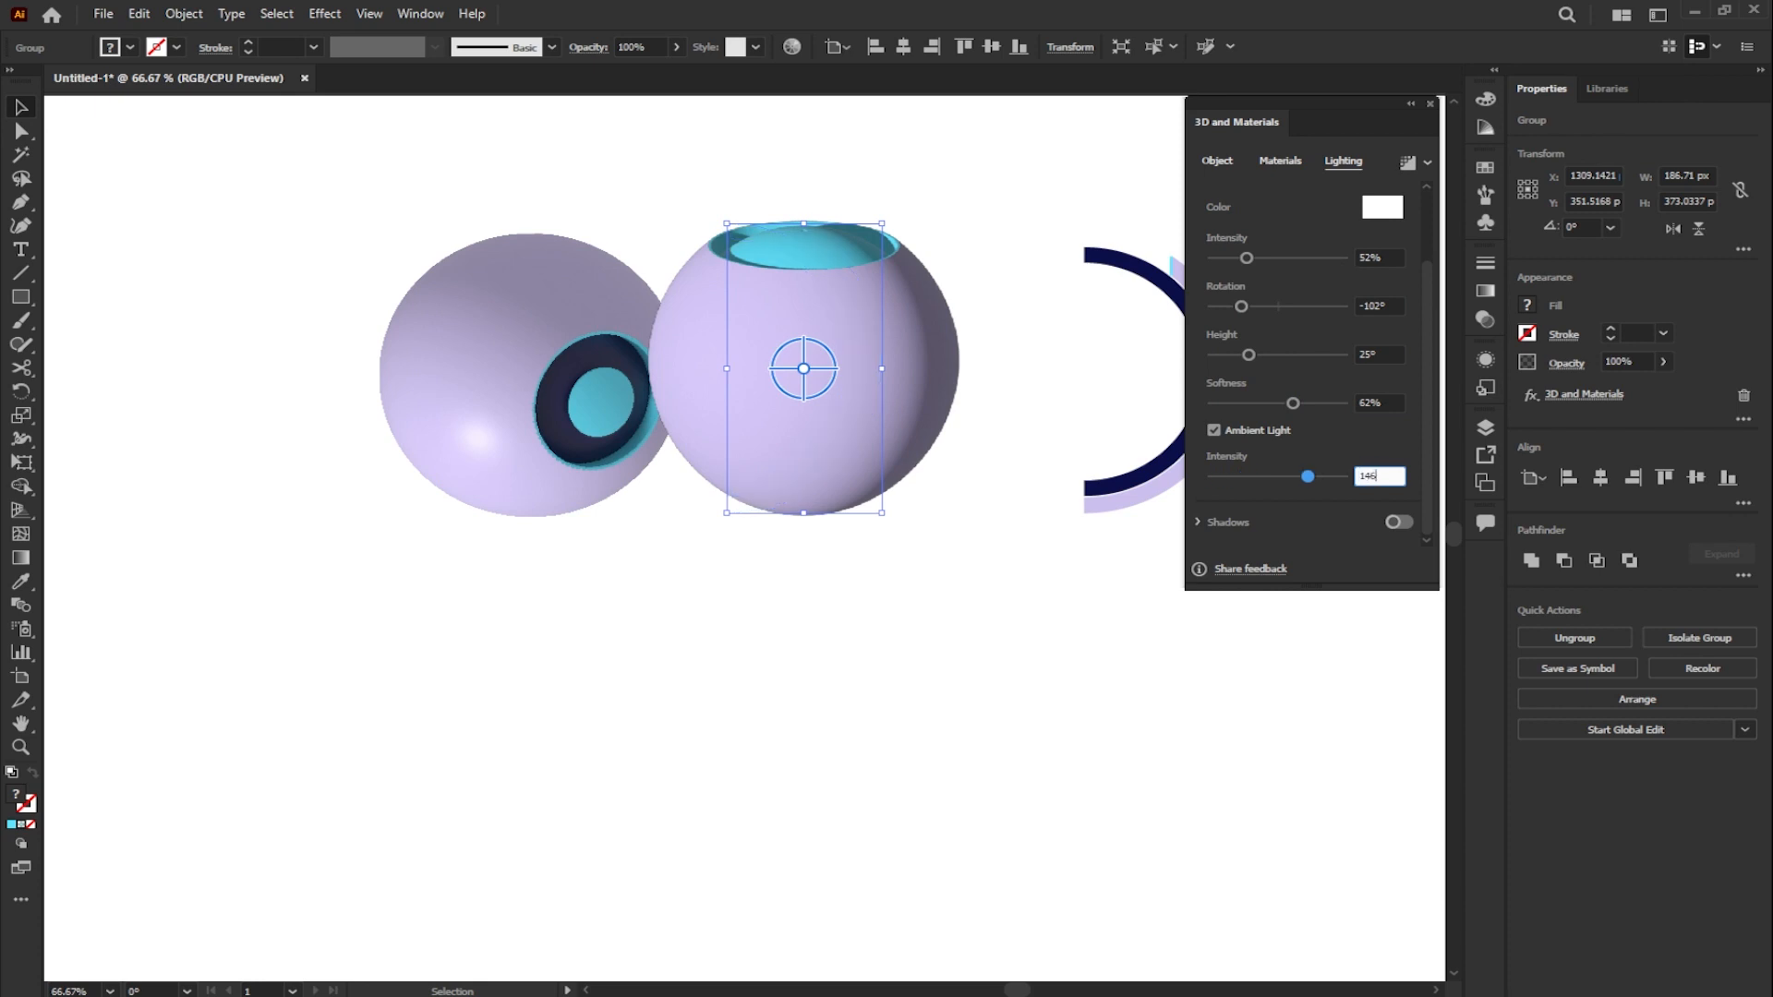
{"action": "key", "text": "Return"}
- Render the middle sphere with high-quality ray tracing and render as vector turned on
{"action": "left_click", "coordinate": [1428, 162]}
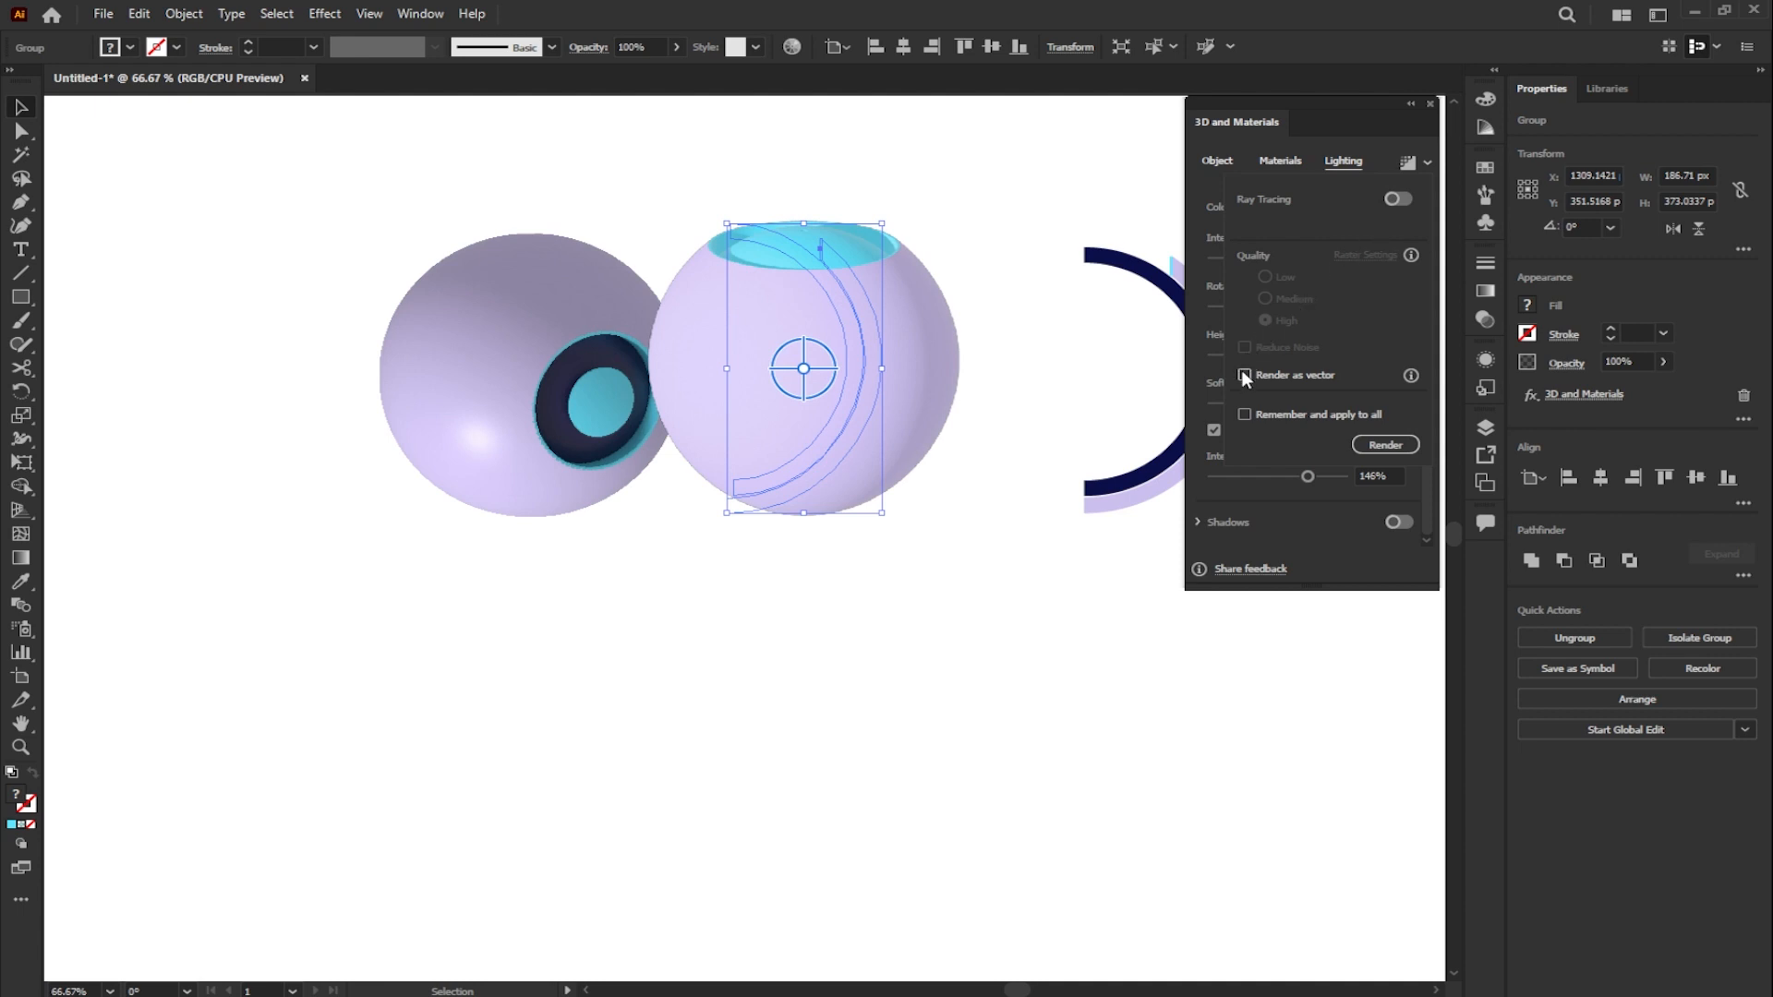
{"action": "left_click", "coordinate": [1397, 199]}
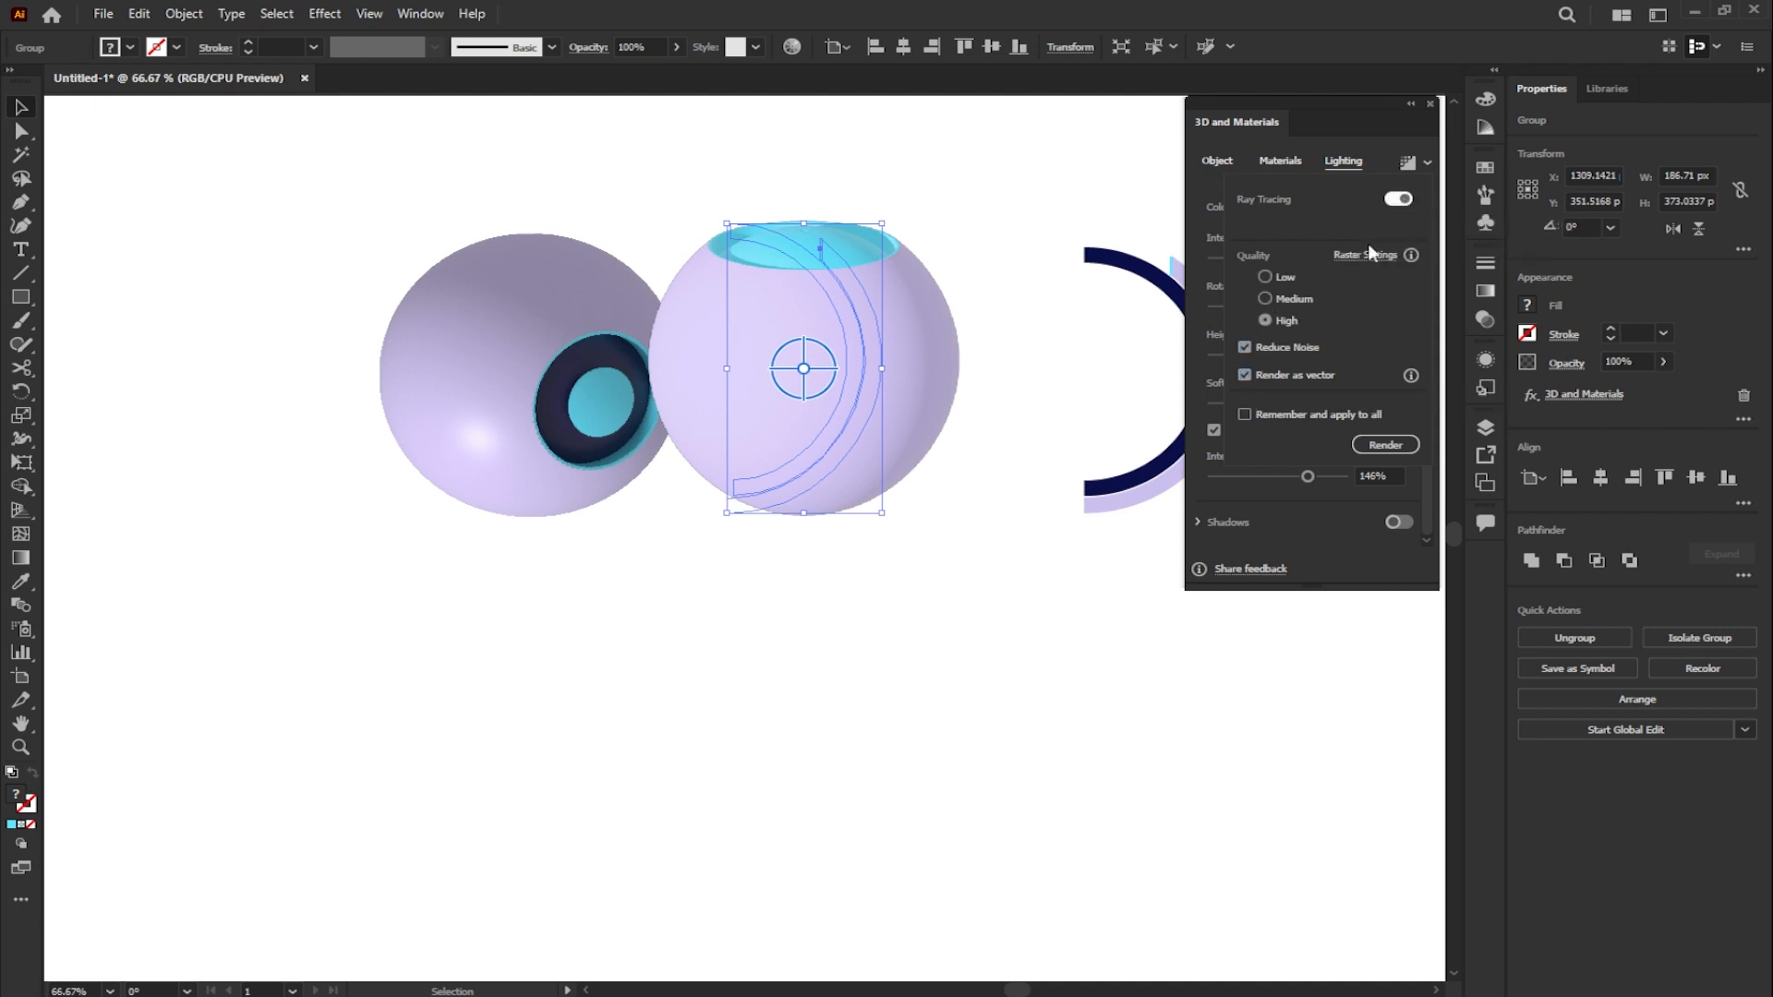
{"action": "left_click", "coordinate": [1381, 445]}
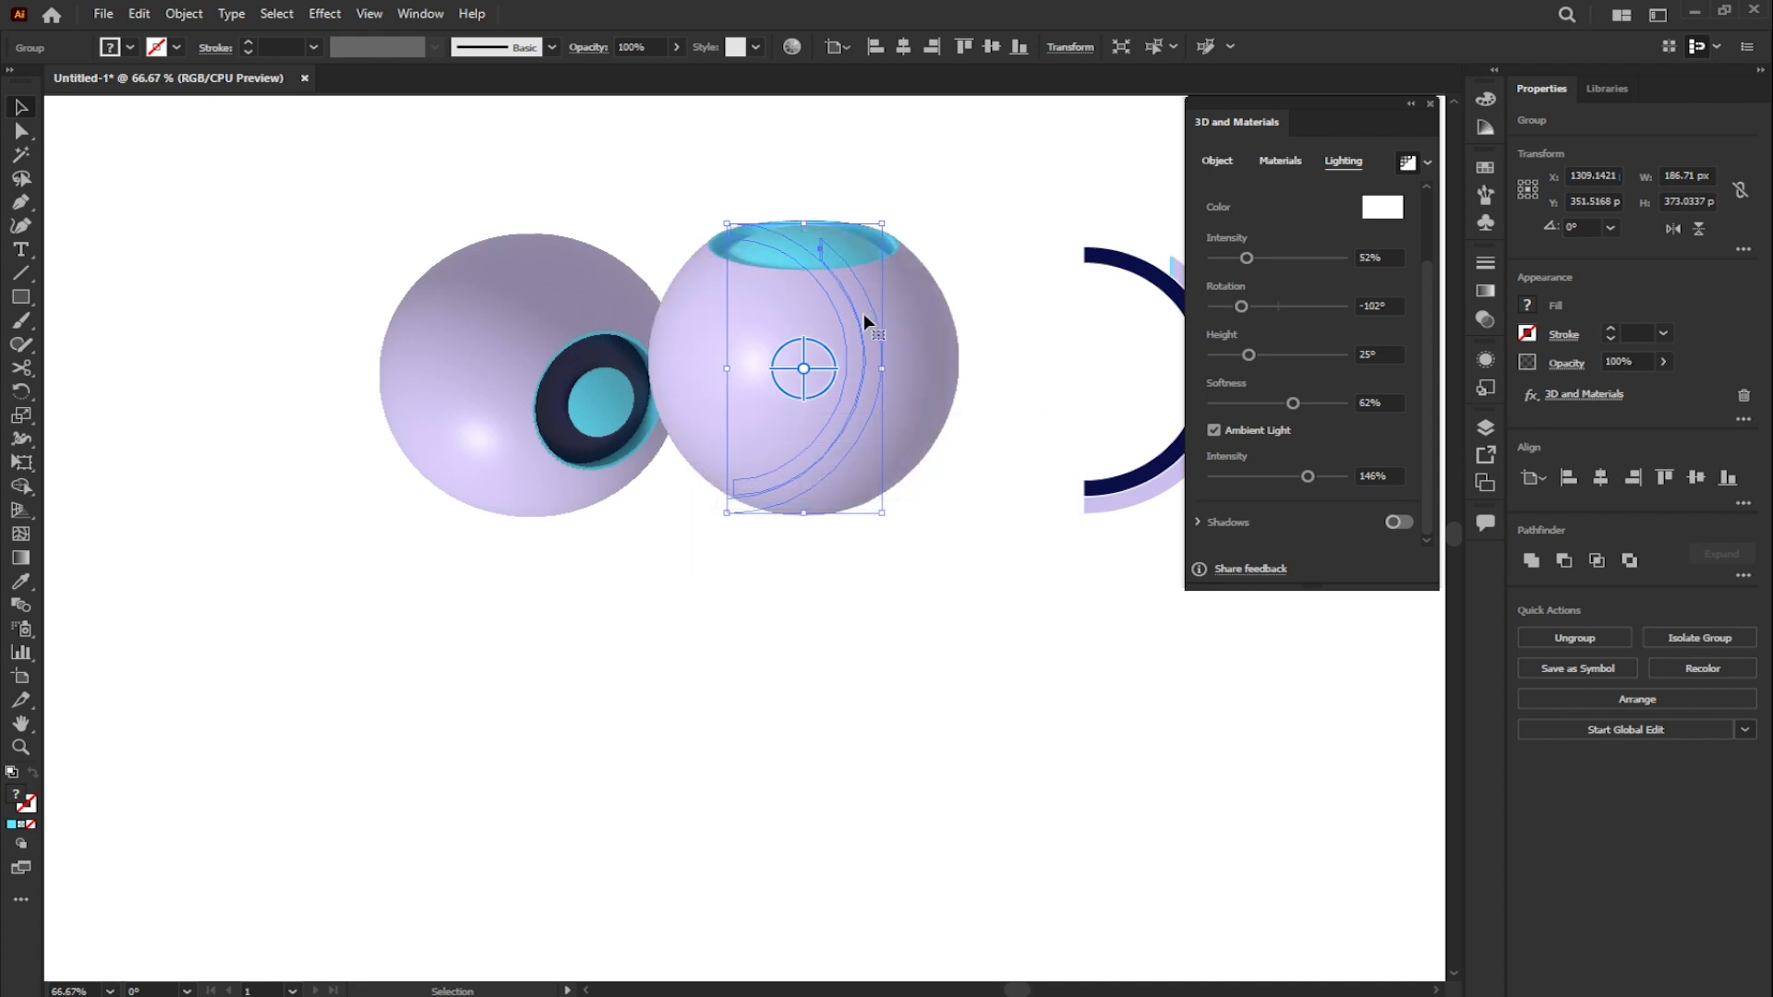
- Move the middle sphere directly beneath the eye sphere and send it to the back
{"action": "left_click_drag", "start_coordinate": [864, 321], "coordinate": [596, 601]}
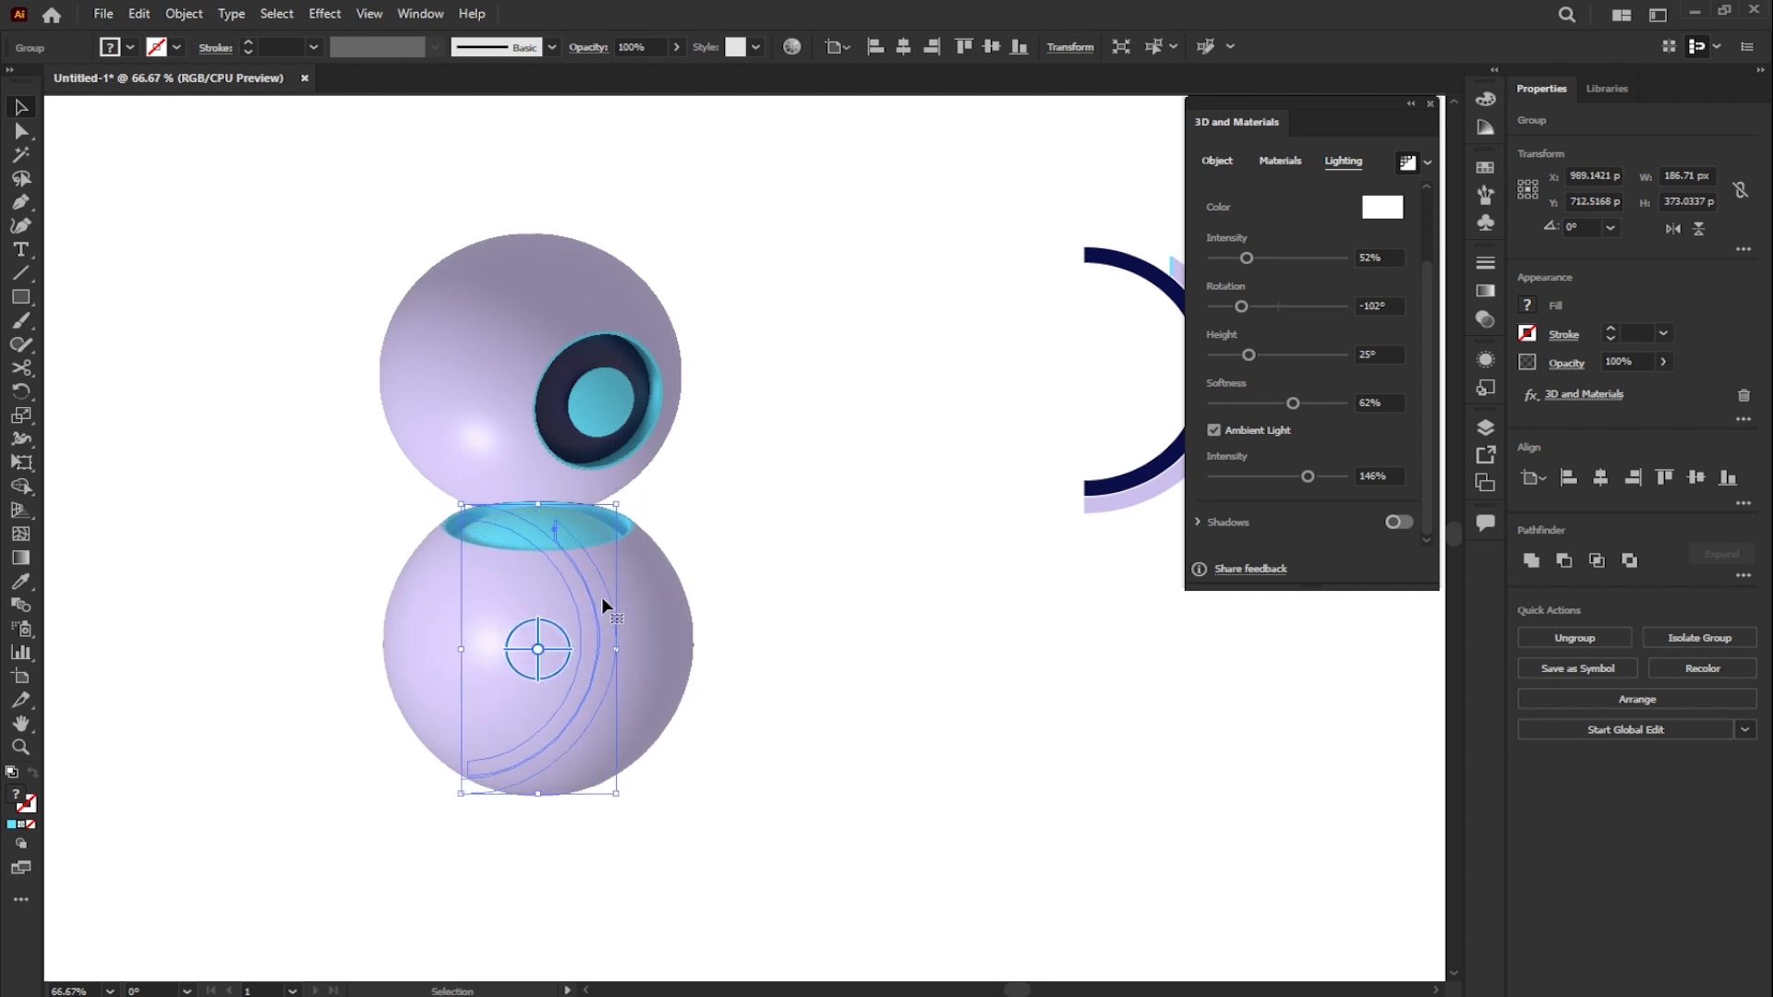
{"action": "right_click", "coordinate": [652, 567]}
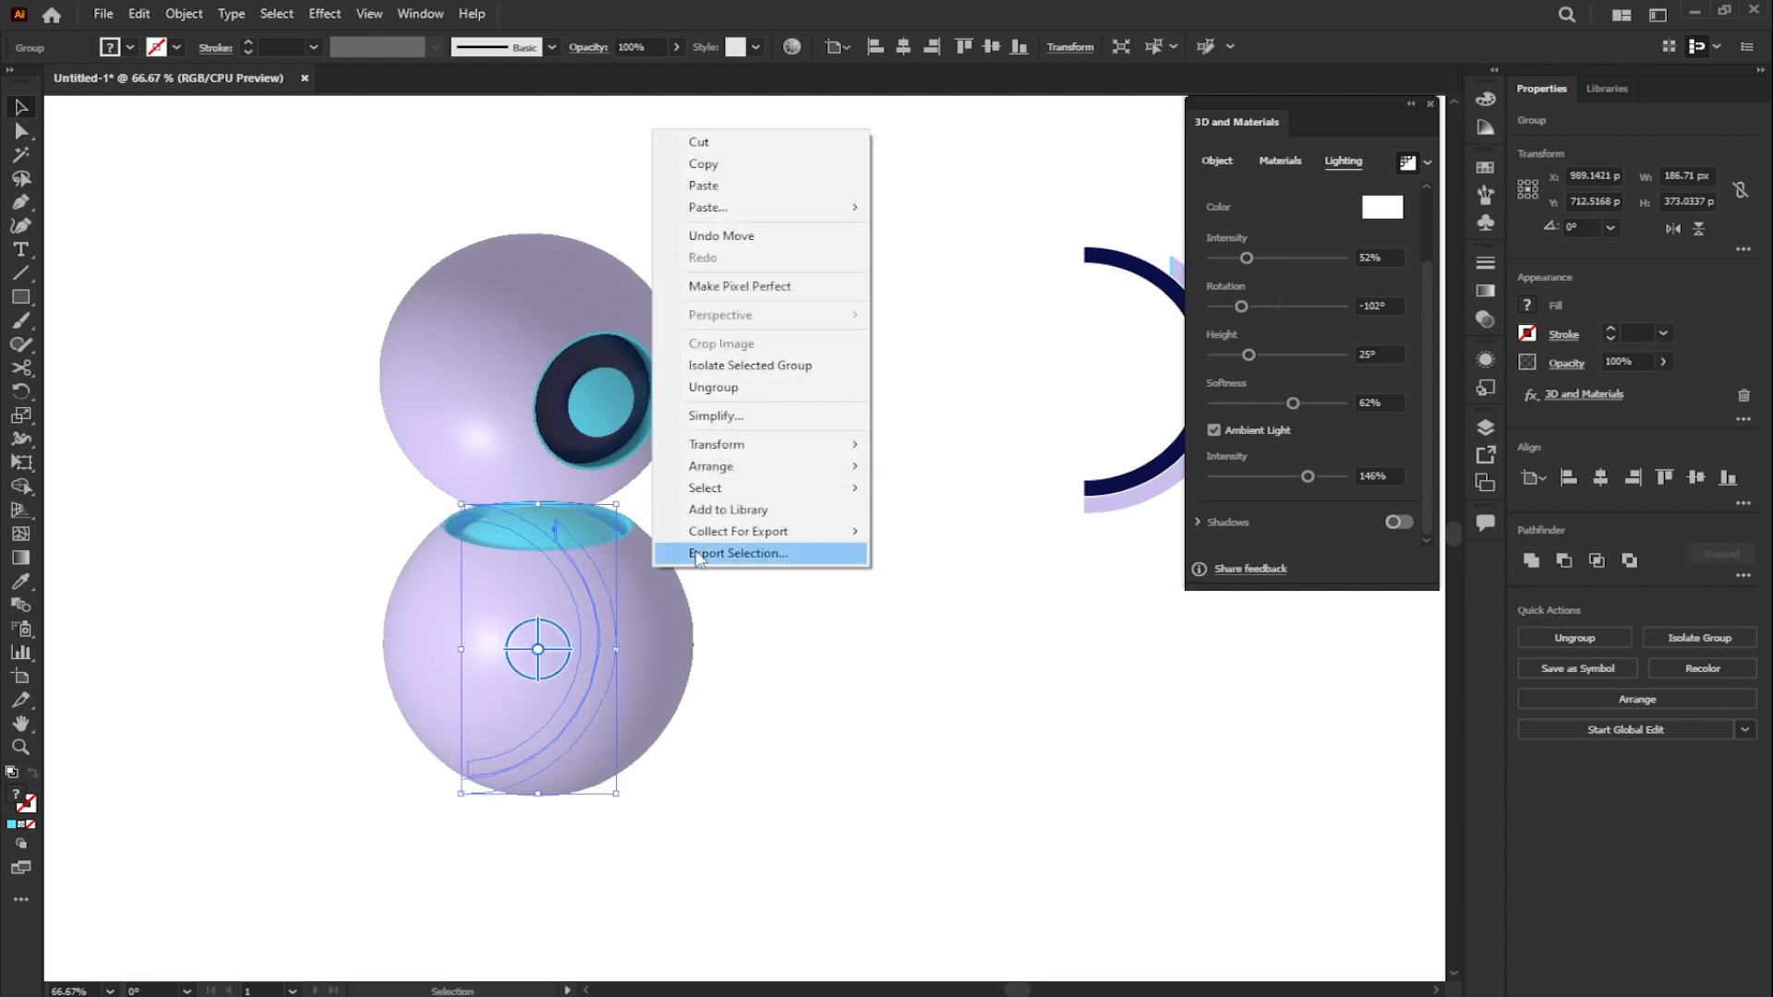
{"action": "mouse_move", "coordinate": [765, 473]}
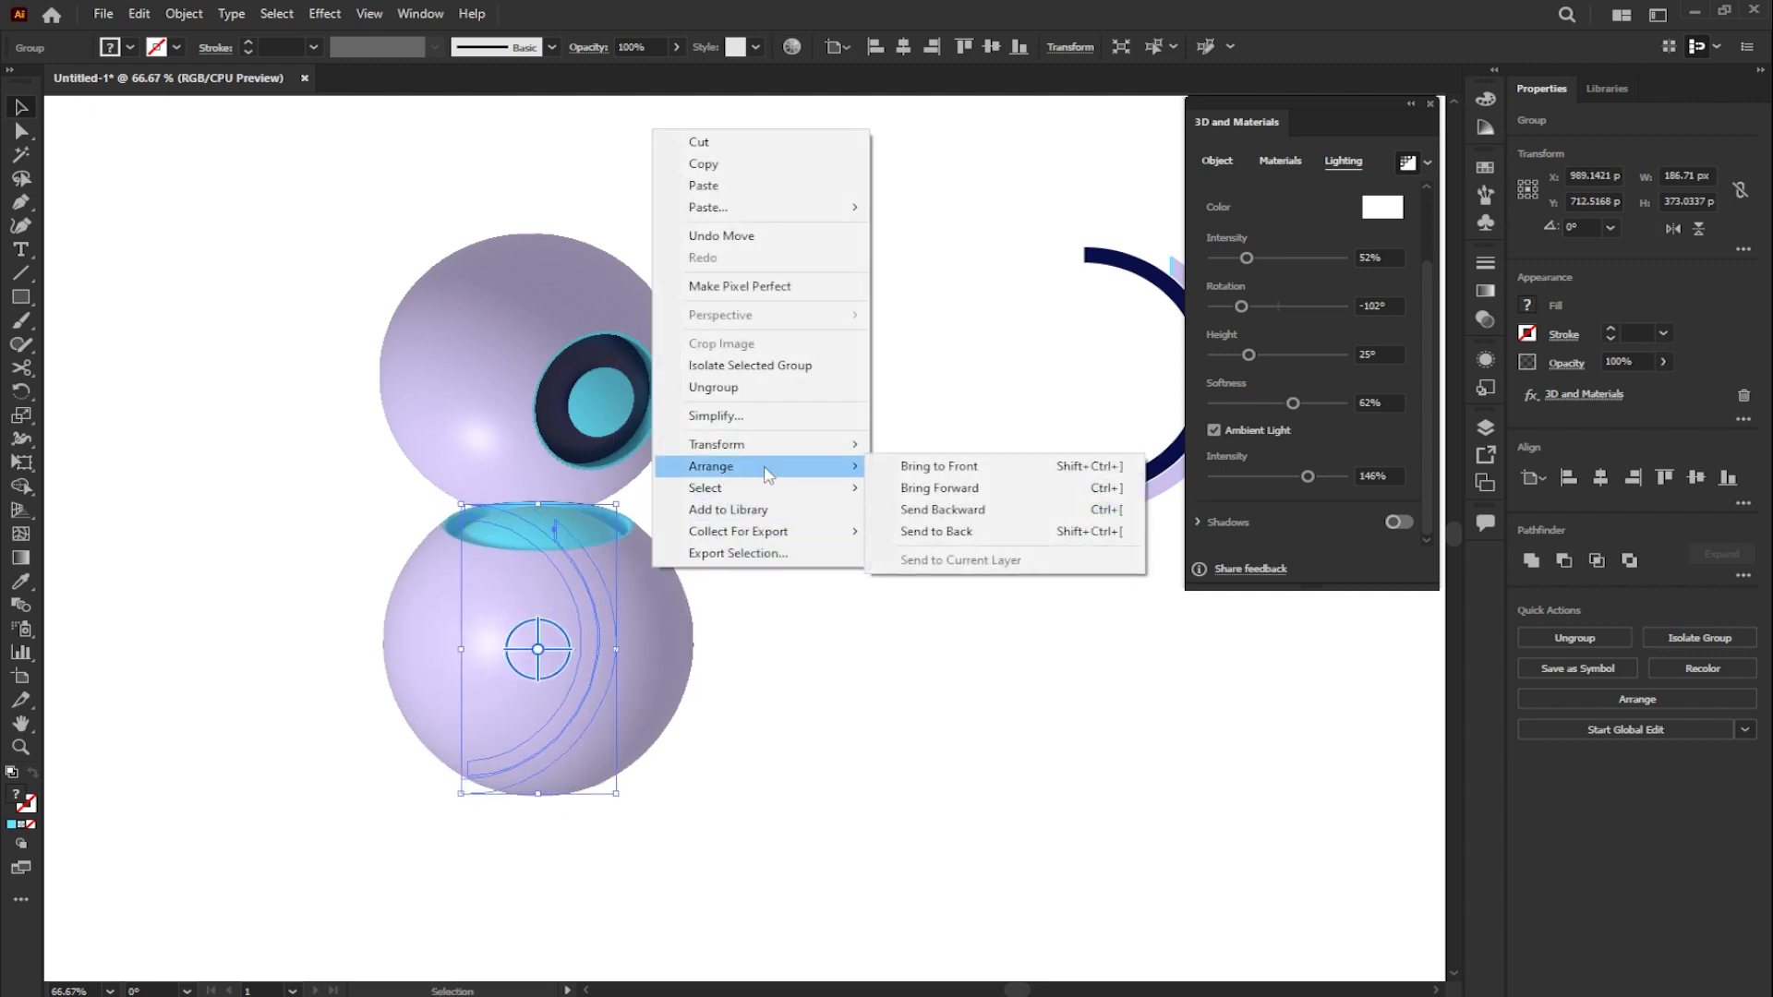
{"action": "left_click", "coordinate": [936, 531]}
{"action": "left_click", "coordinate": [942, 536]}
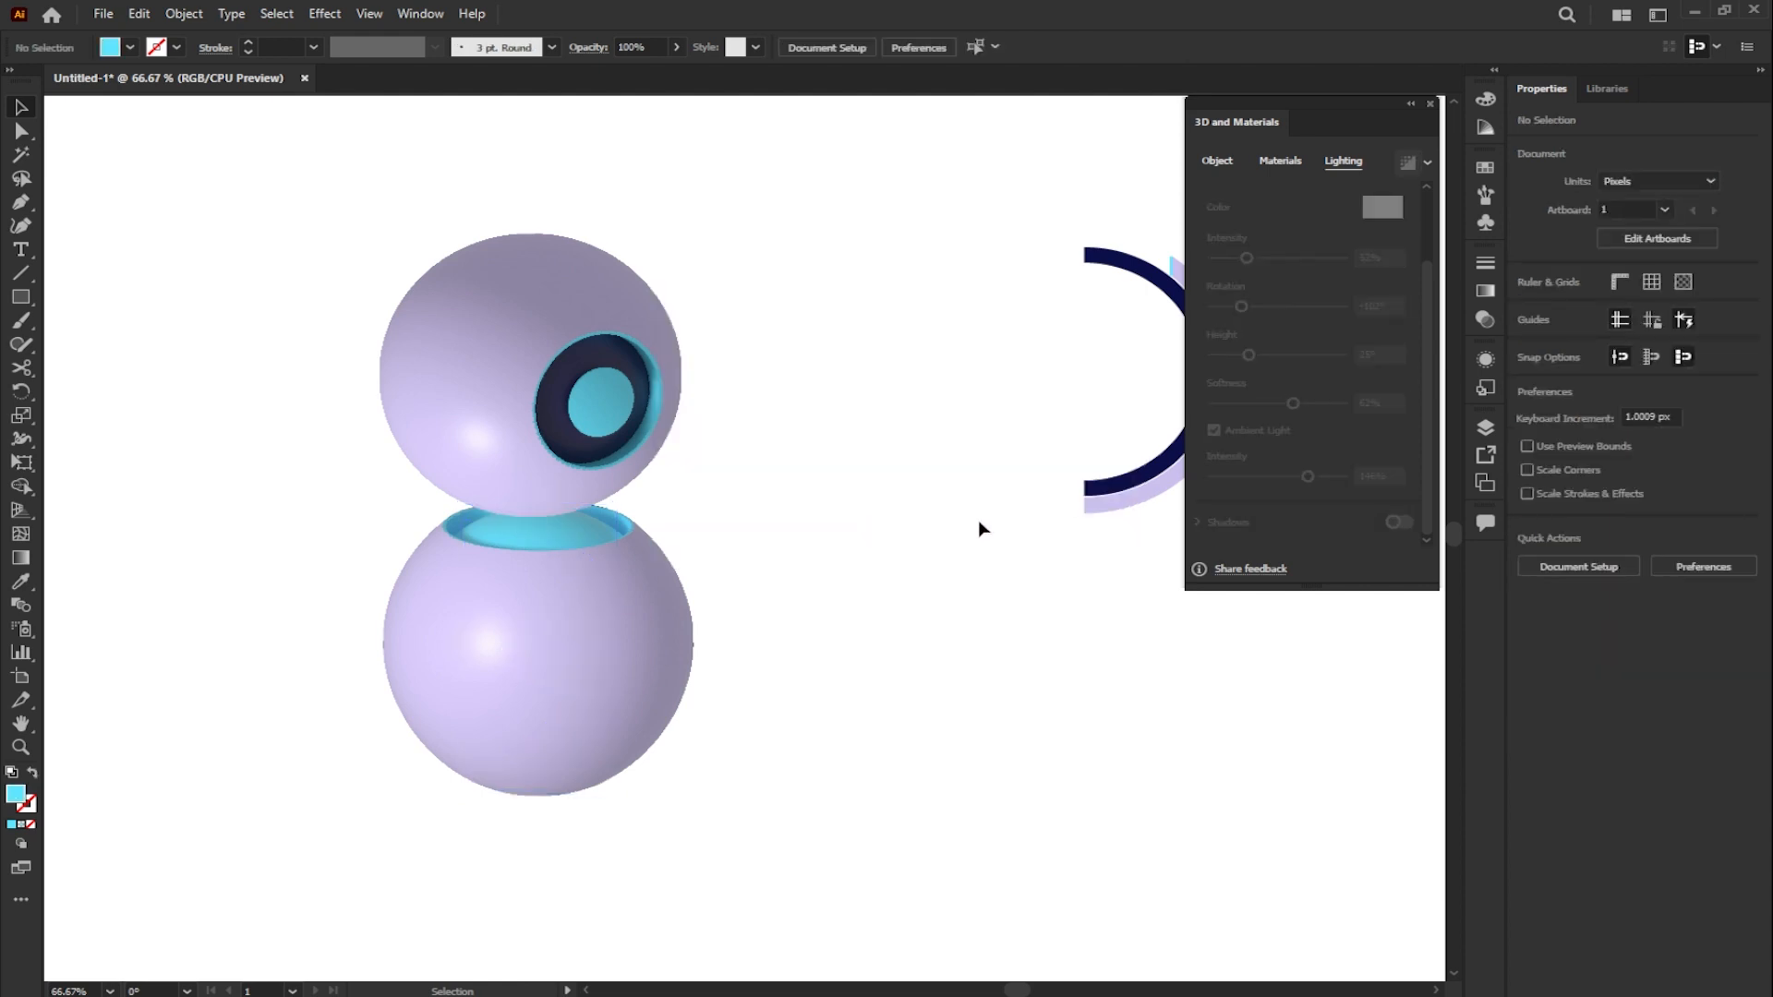
- Group the parts of the remaining half-ring shape and apply 3D Revolve to the group
{"action": "left_click_drag", "start_coordinate": [1037, 440], "coordinate": [909, 463]}
{"action": "left_click_drag", "start_coordinate": [858, 217], "coordinate": [1100, 617]}
{"action": "left_click", "coordinate": [1547, 639]}
{"action": "left_click", "coordinate": [1219, 169]}
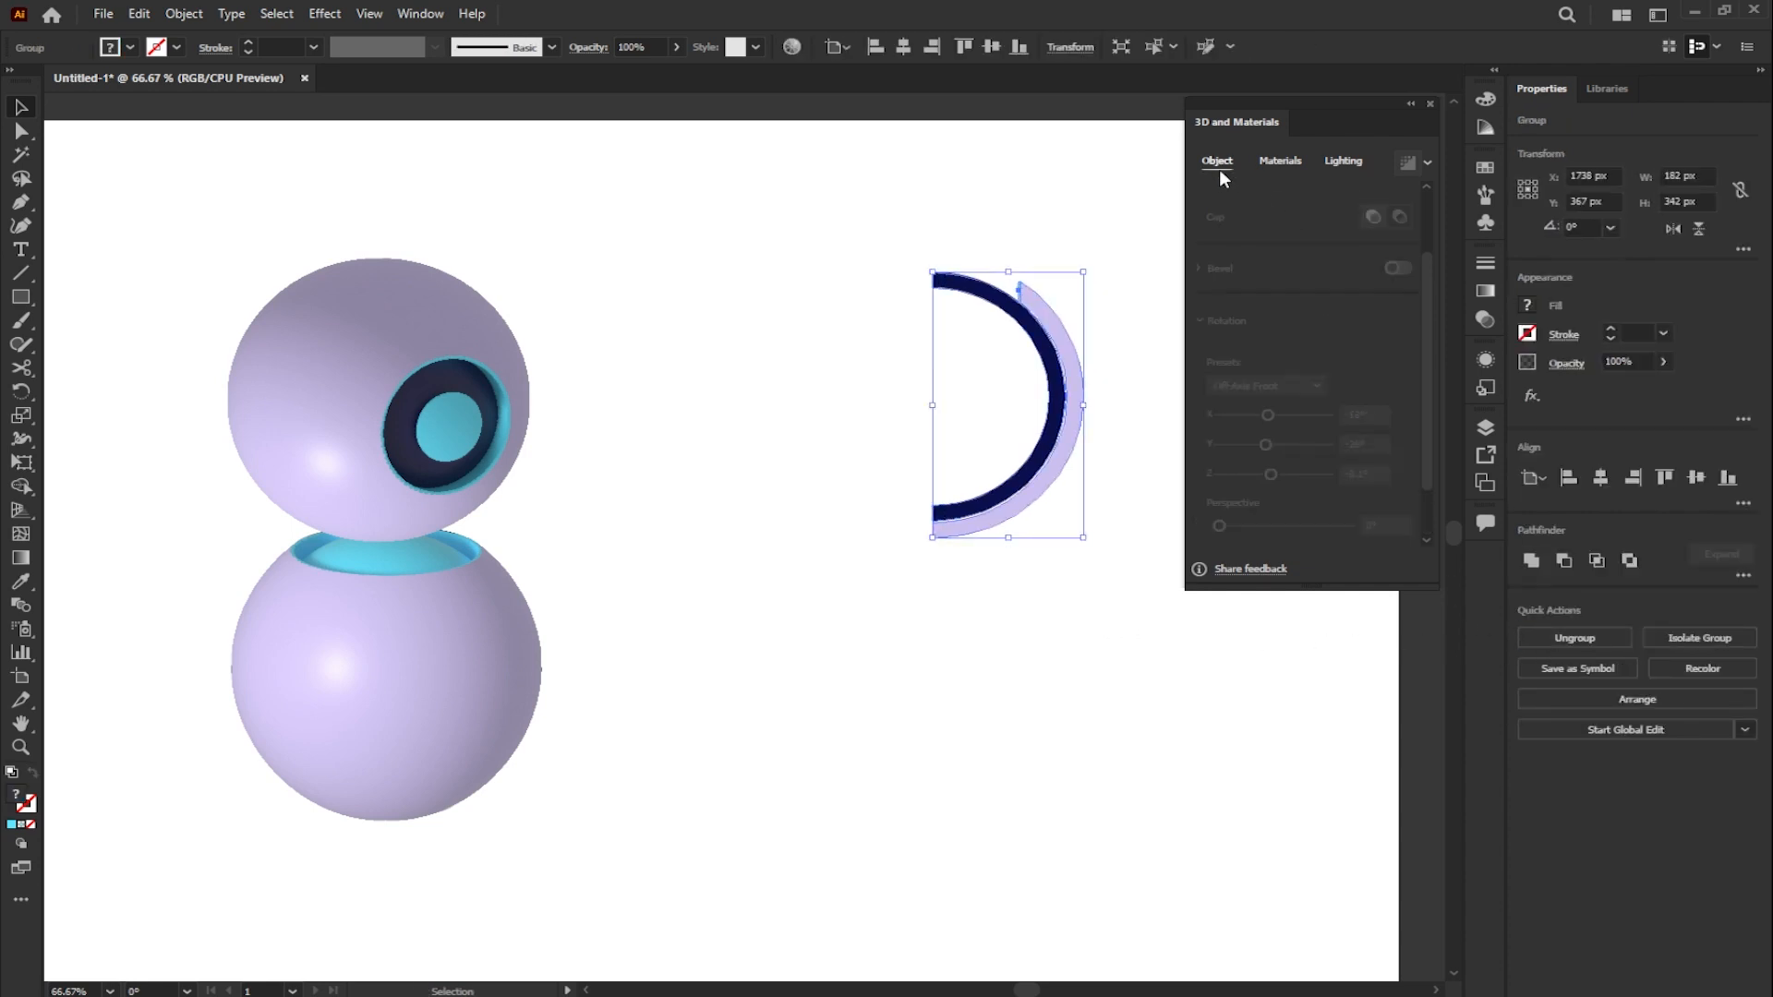
{"action": "left_click_drag", "start_coordinate": [1423, 284], "coordinate": [1419, 212]}
{"action": "left_click", "coordinate": [1335, 236]}
- Set the third revolved sphere's rotation to -105° on X and 23° on Y
{"action": "left_click_drag", "start_coordinate": [1427, 226], "coordinate": [1432, 353]}
{"action": "left_click", "coordinate": [1338, 348]}
{"action": "type", "text": "-105"}
{"action": "key", "text": "Tab"}
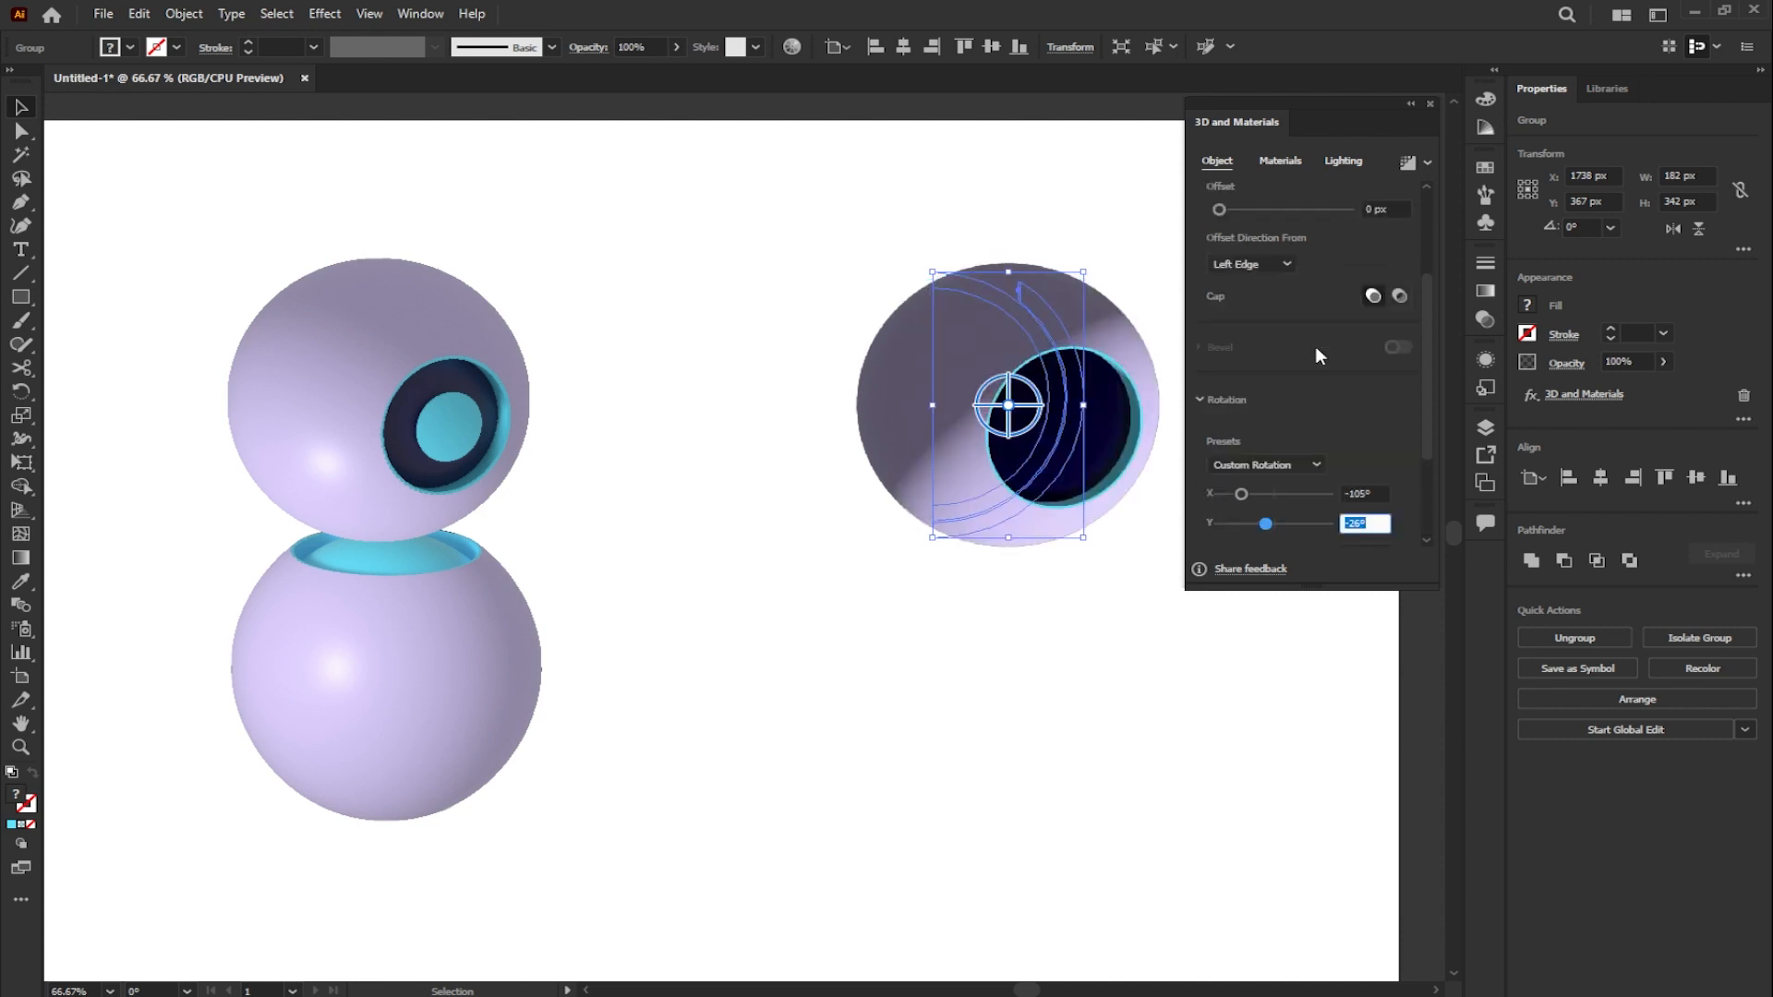
{"action": "type", "text": "23"}
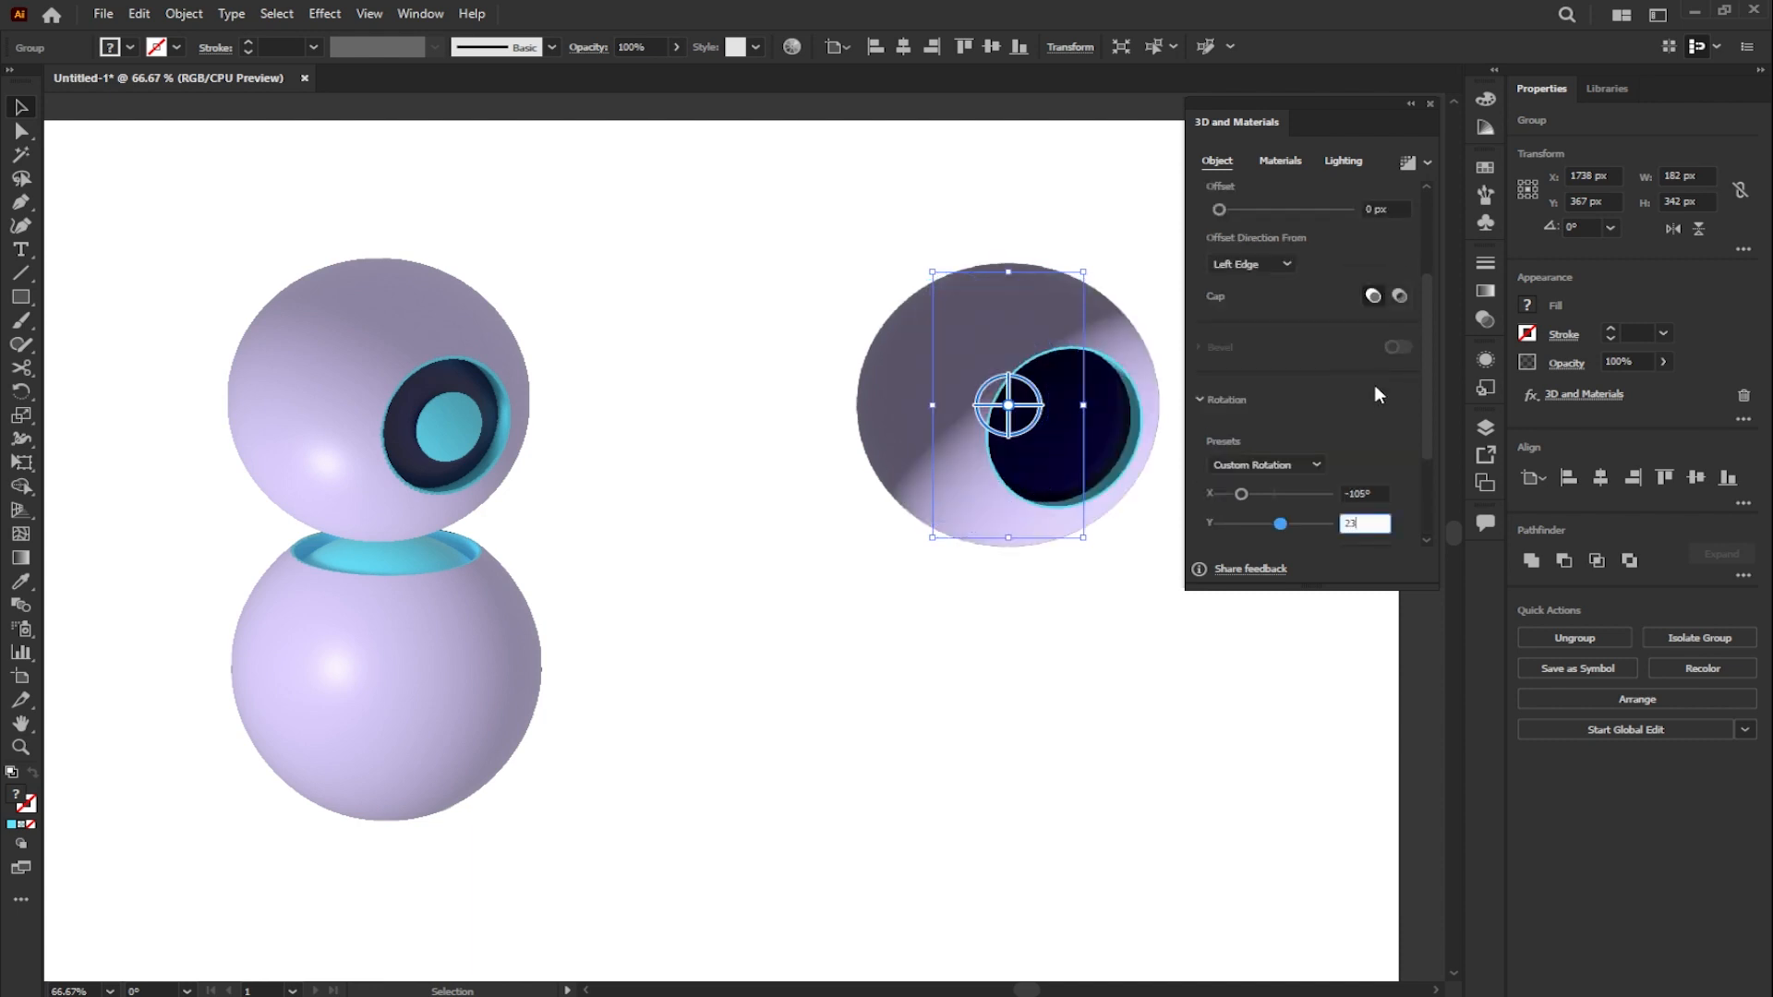
{"action": "key", "text": "Return"}
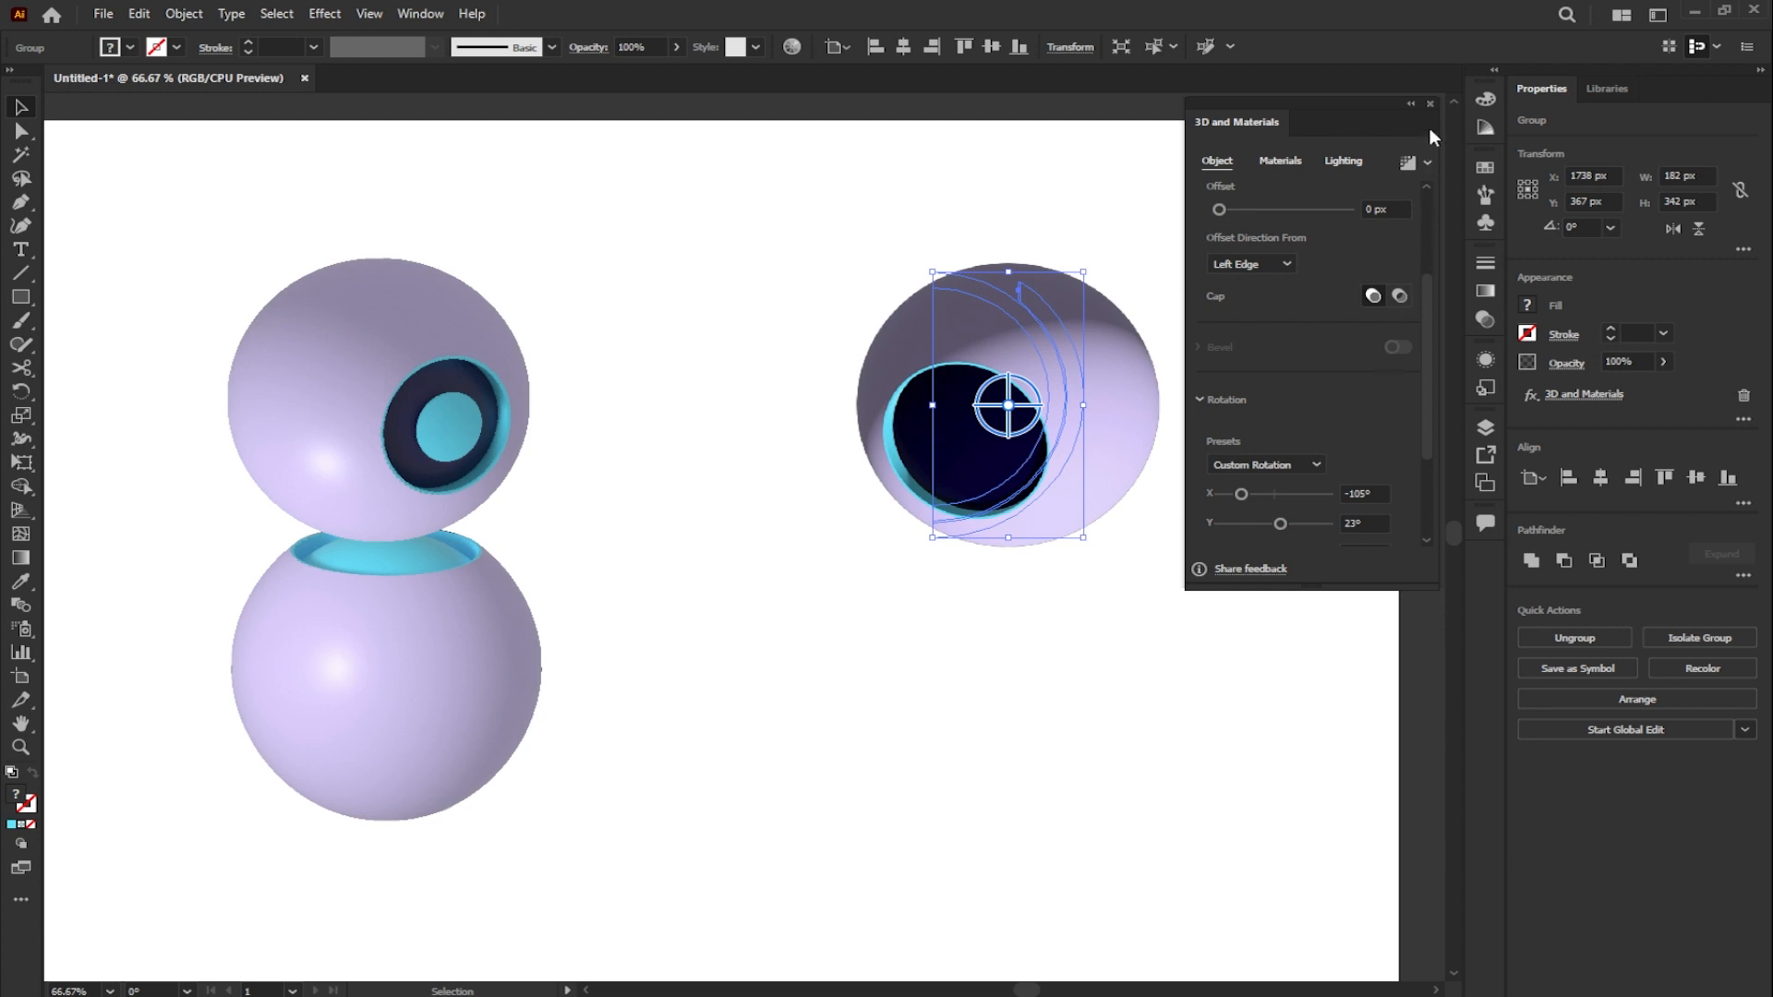
- Dock the collapsed 3D and Materials panel, then scale the third sphere's group to about 104 × 196 px over the middle sphere's left edge
{"action": "left_click", "coordinate": [1412, 103]}
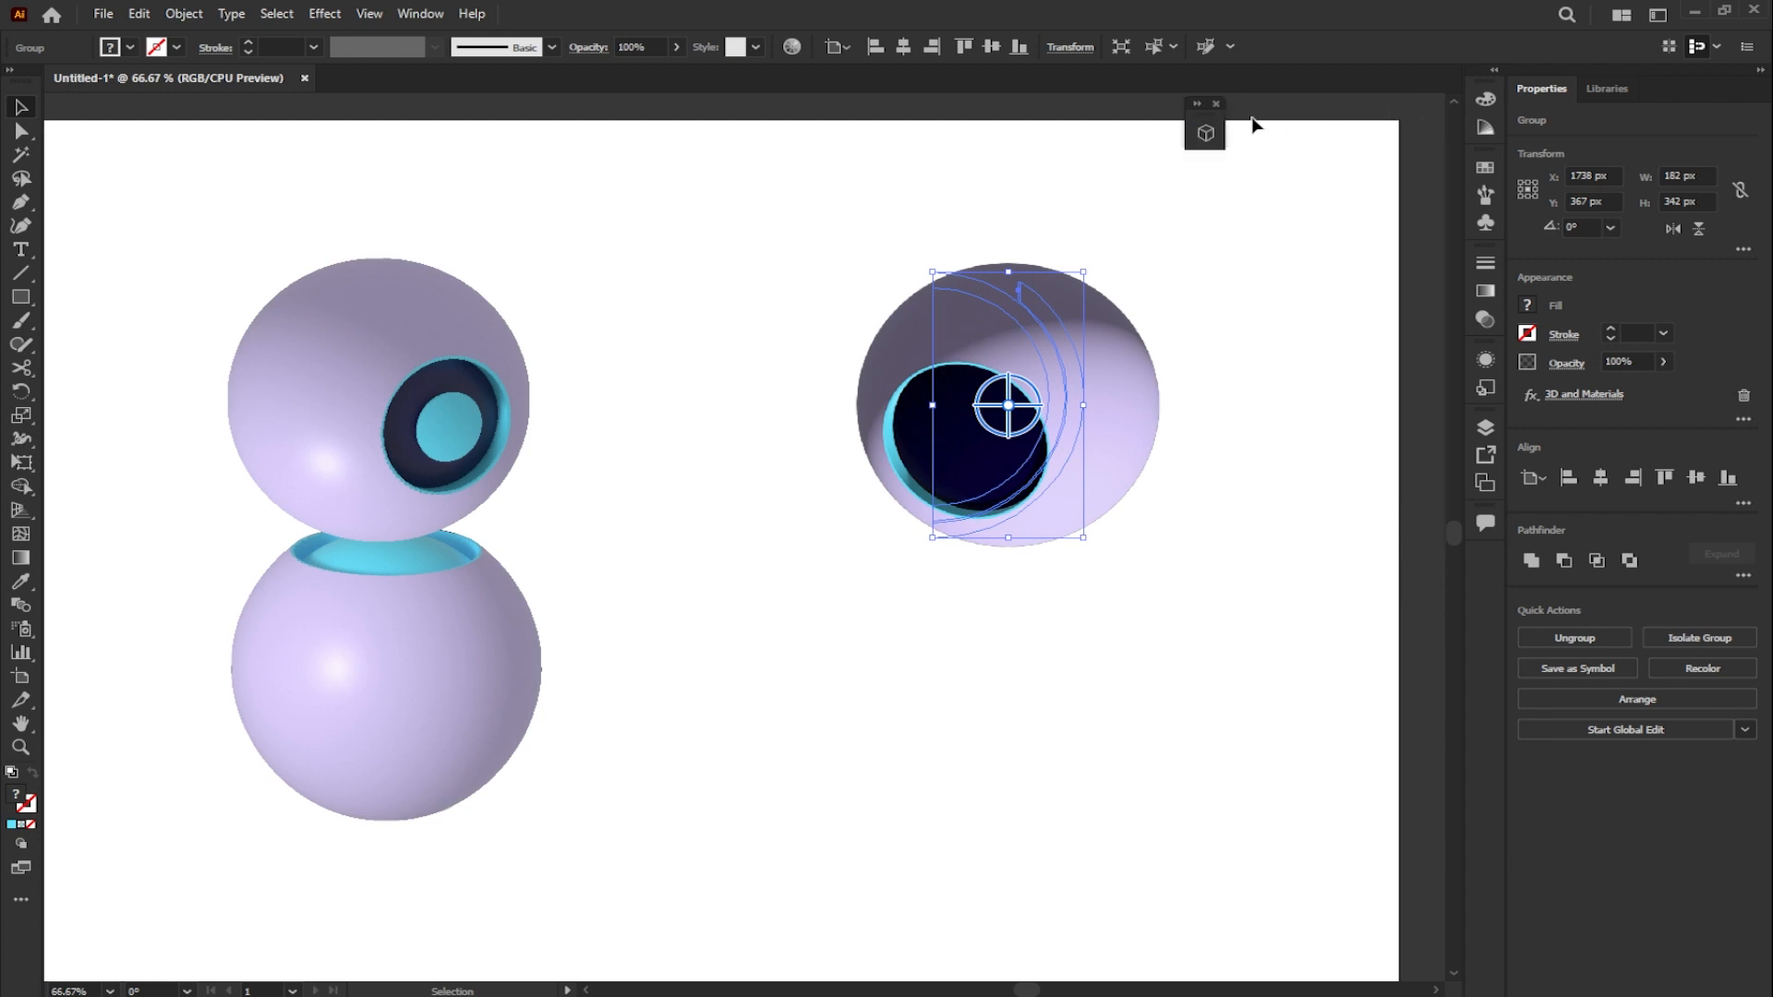
{"action": "left_click_drag", "start_coordinate": [1207, 117], "coordinate": [1474, 90]}
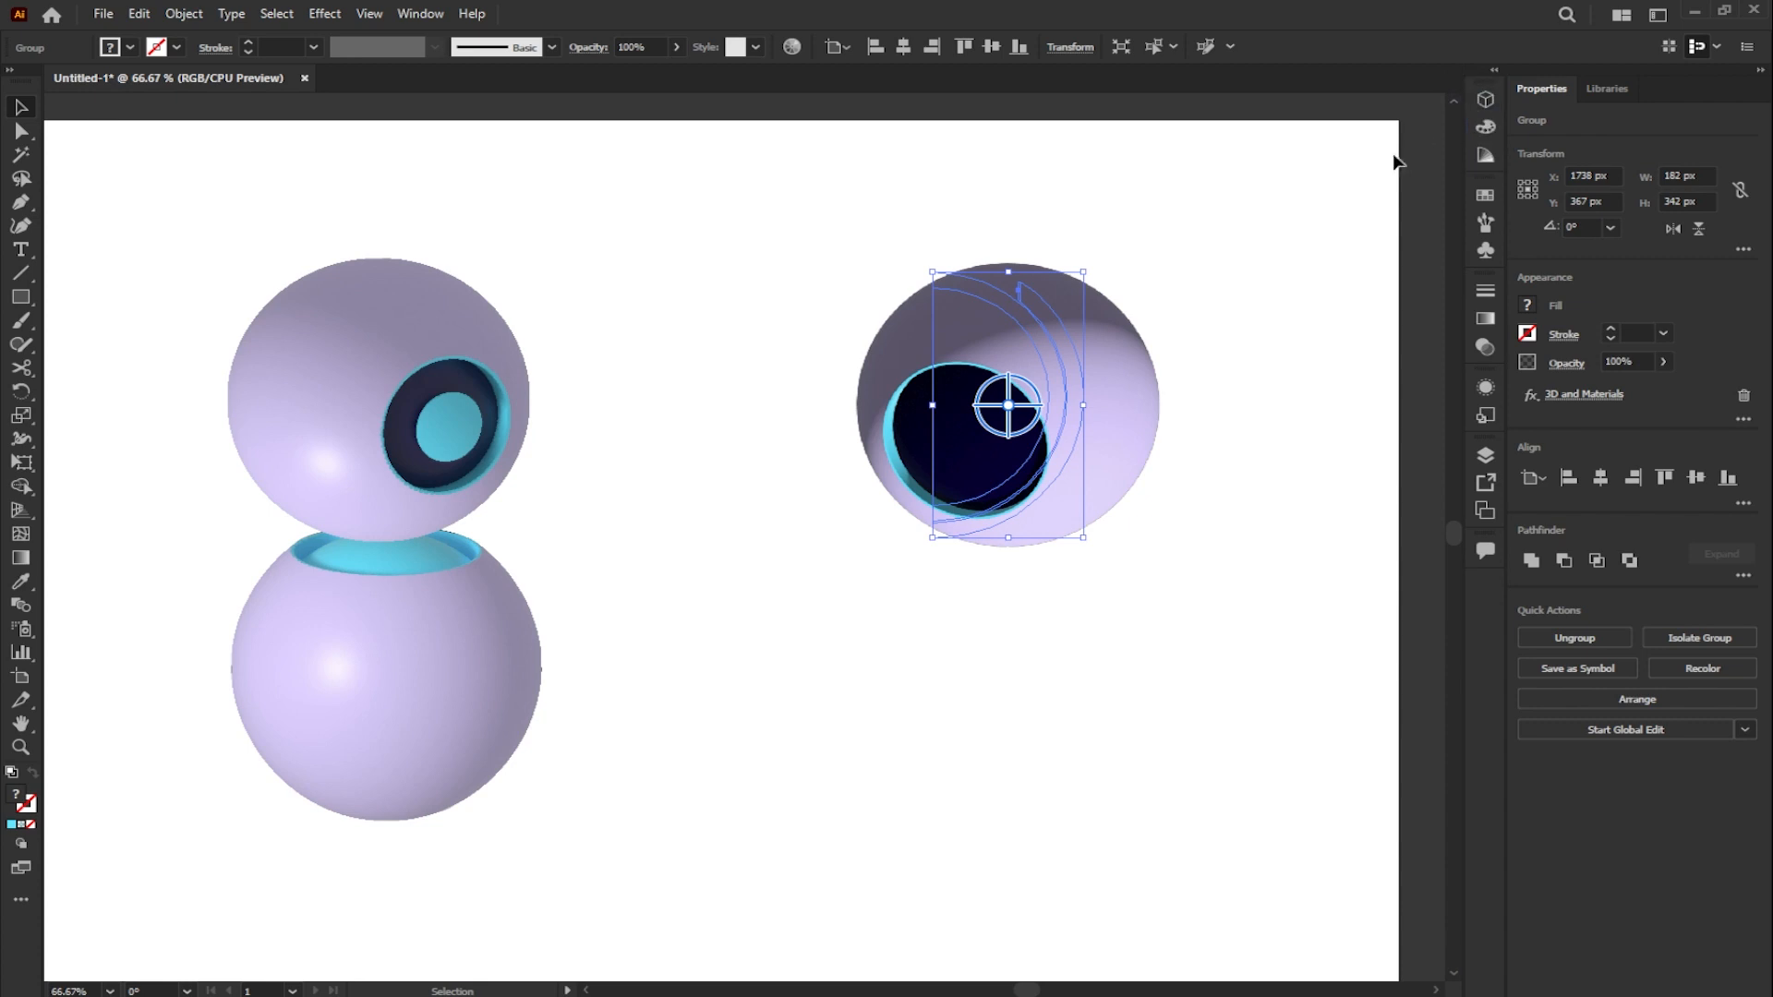
{"action": "scroll", "coordinate": [1112, 345], "scroll_direction": "down", "scroll_amount": 2}
{"action": "left_click_drag", "start_coordinate": [1096, 314], "coordinate": [489, 561]}
{"action": "scroll", "coordinate": [1064, 376], "scroll_direction": "up", "scroll_amount": 1}
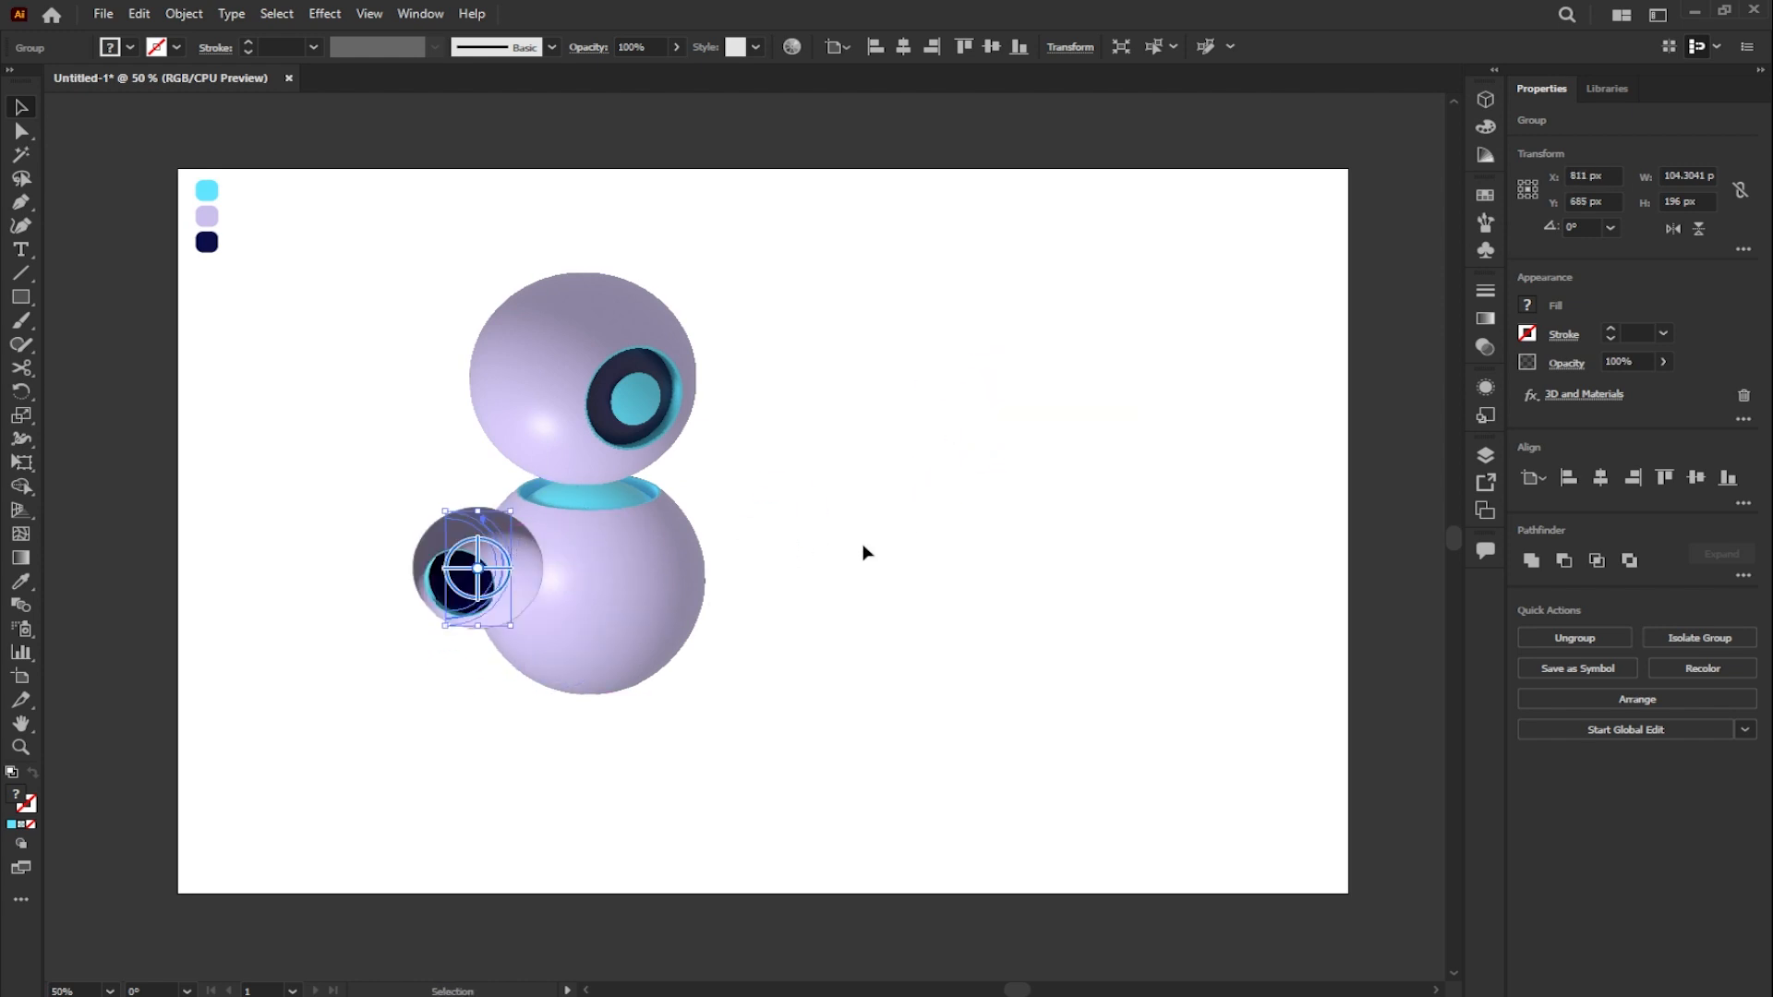
{"action": "left_click", "coordinate": [792, 555]}
{"action": "scroll", "coordinate": [792, 554], "scroll_direction": "up", "scroll_amount": 1}
- Draw a cyan circle about 352 px in diameter in the empty space to the right of the character
{"action": "left_click", "coordinate": [18, 298]}
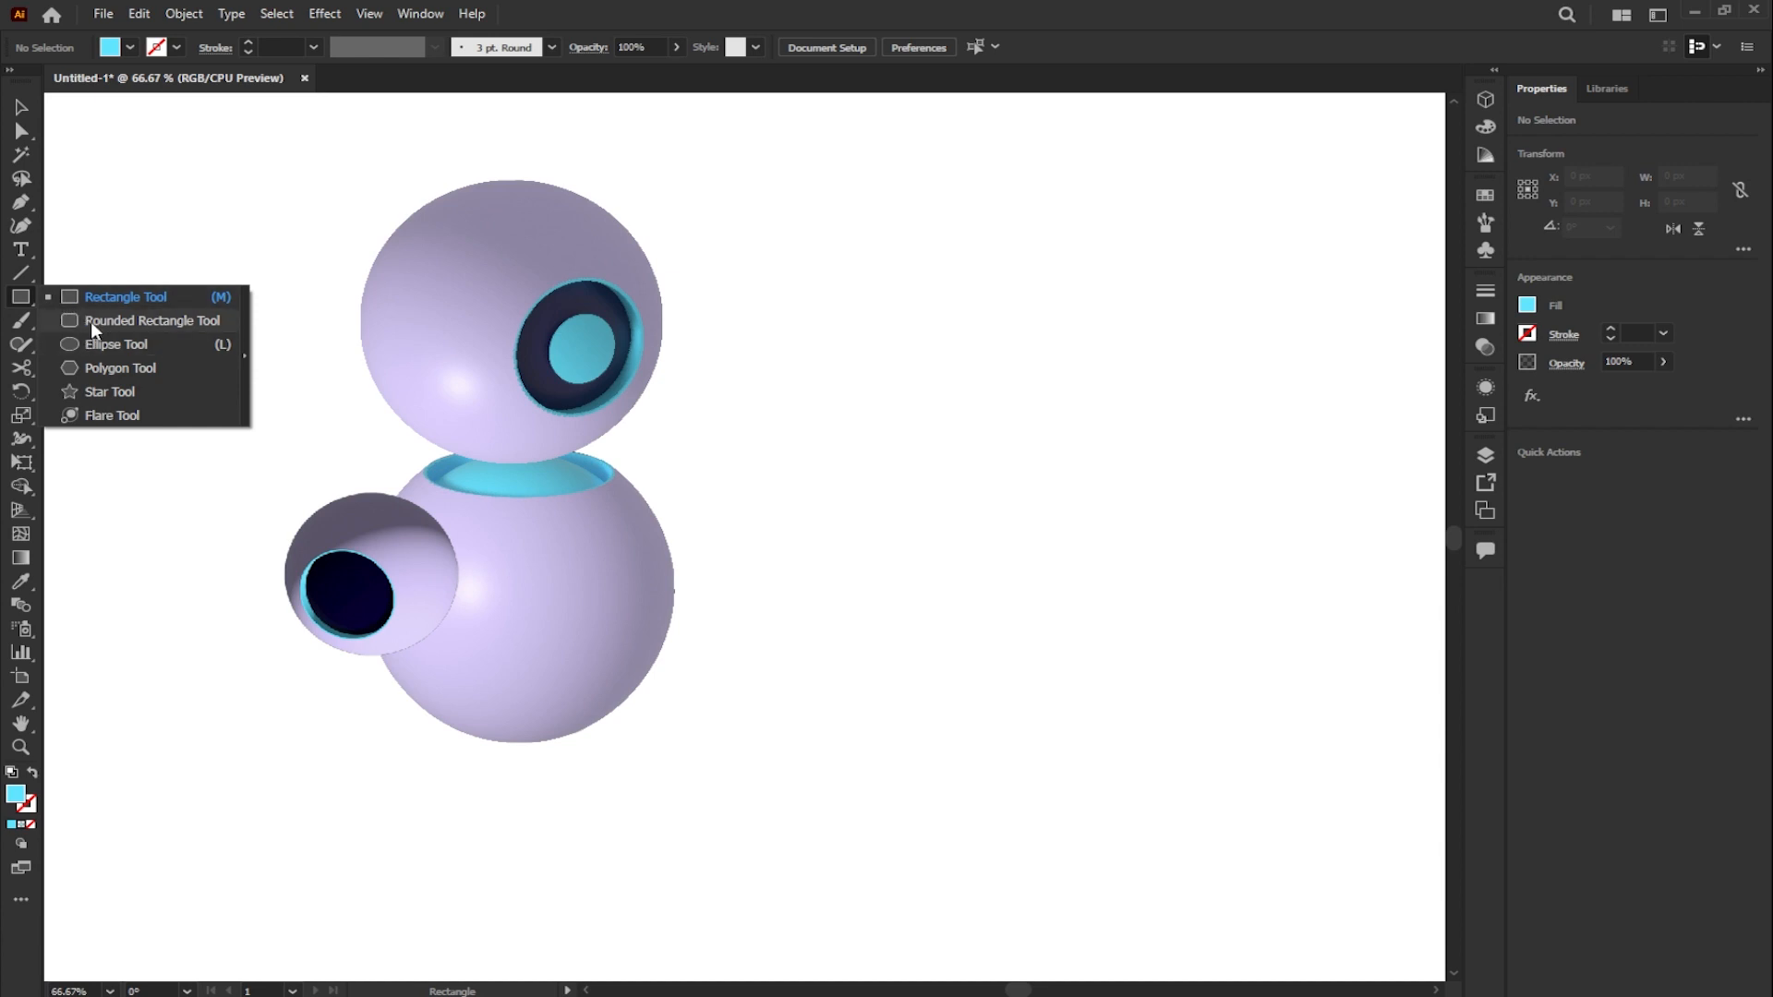
{"action": "left_click", "coordinate": [89, 344]}
{"action": "left_click_drag", "start_coordinate": [829, 346], "coordinate": [981, 477]}
{"action": "key", "text": "v"}
{"action": "left_click_drag", "start_coordinate": [878, 343], "coordinate": [963, 386]}
- Cut the cyan circle at its top and bottom anchor points with the Scissors tool and delete the left half
{"action": "left_click", "coordinate": [21, 367]}
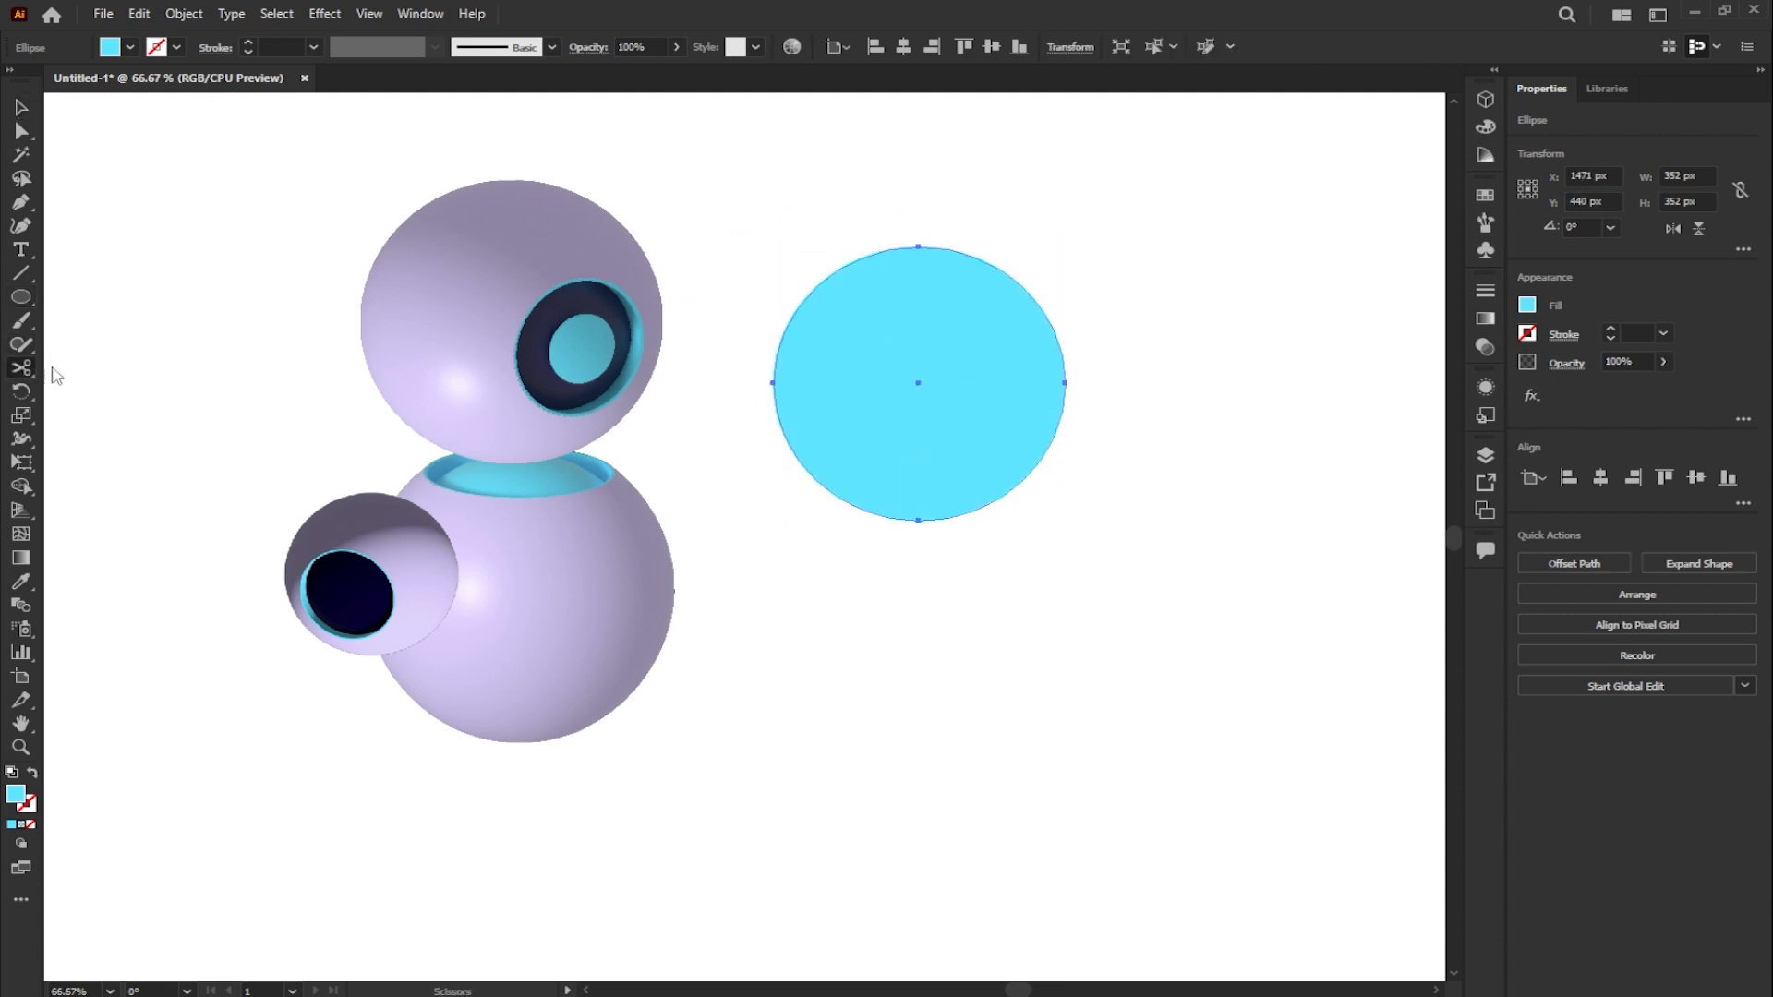
{"action": "left_click", "coordinate": [919, 248]}
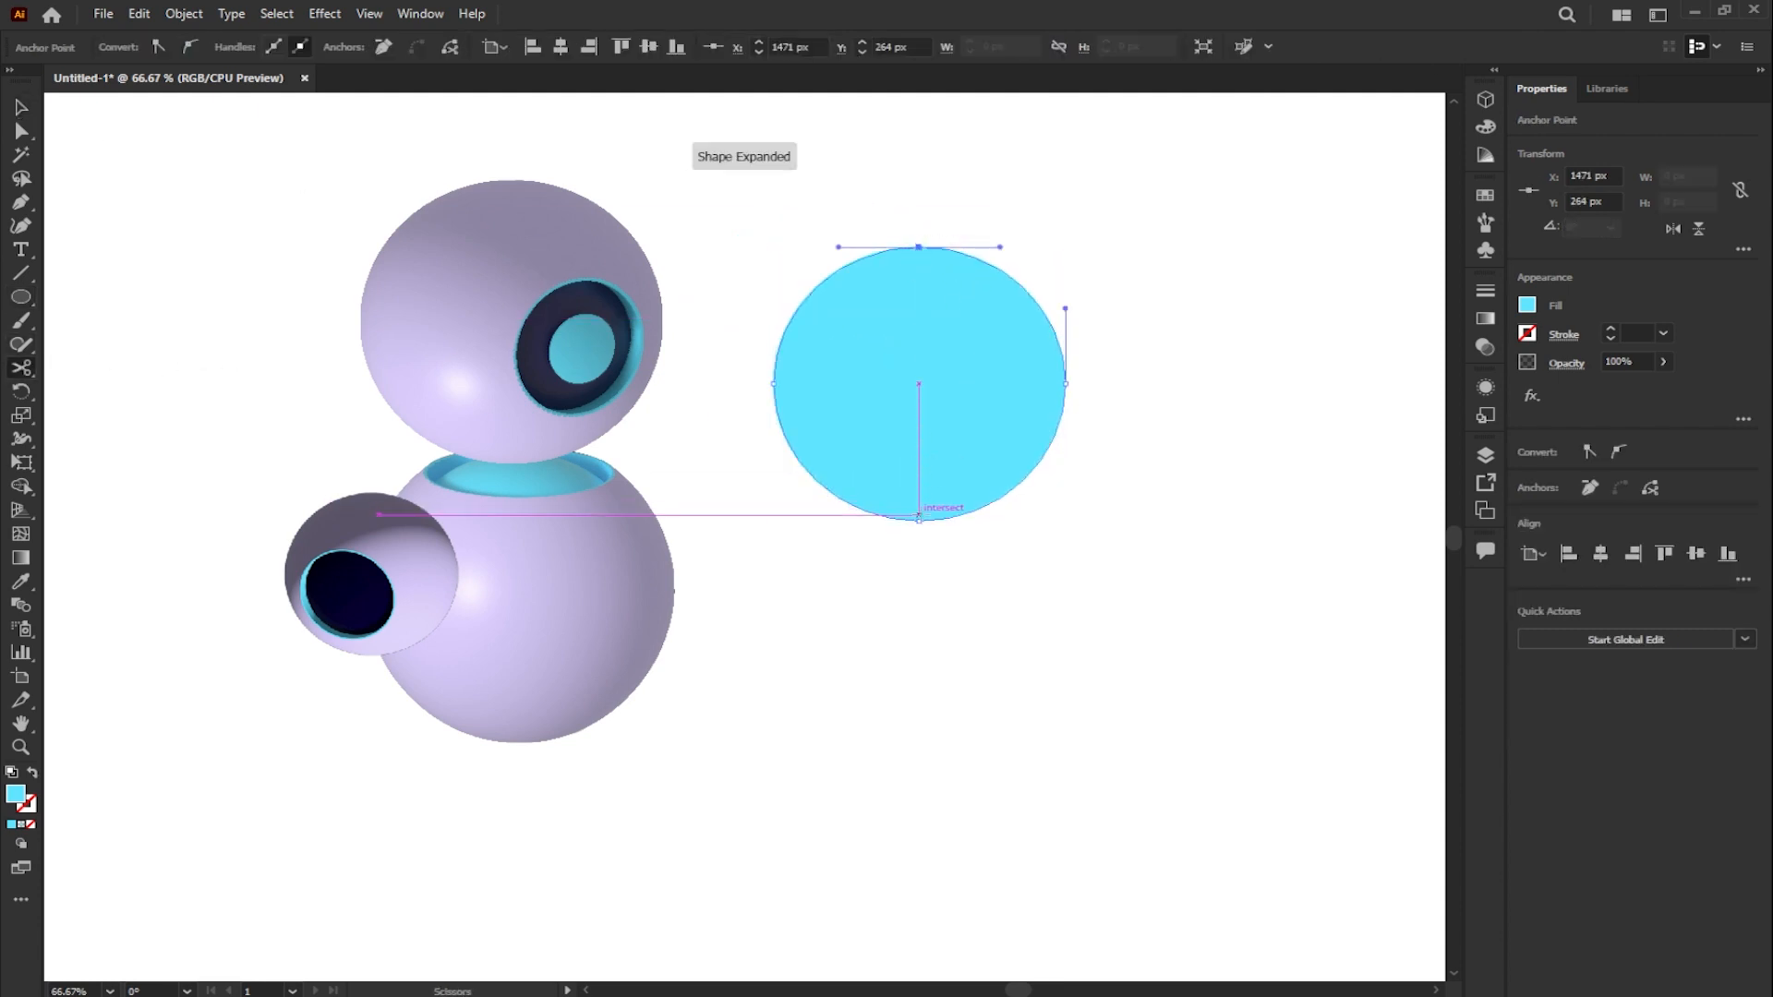
{"action": "left_click", "coordinate": [919, 521]}
{"action": "key", "text": "Delete"}
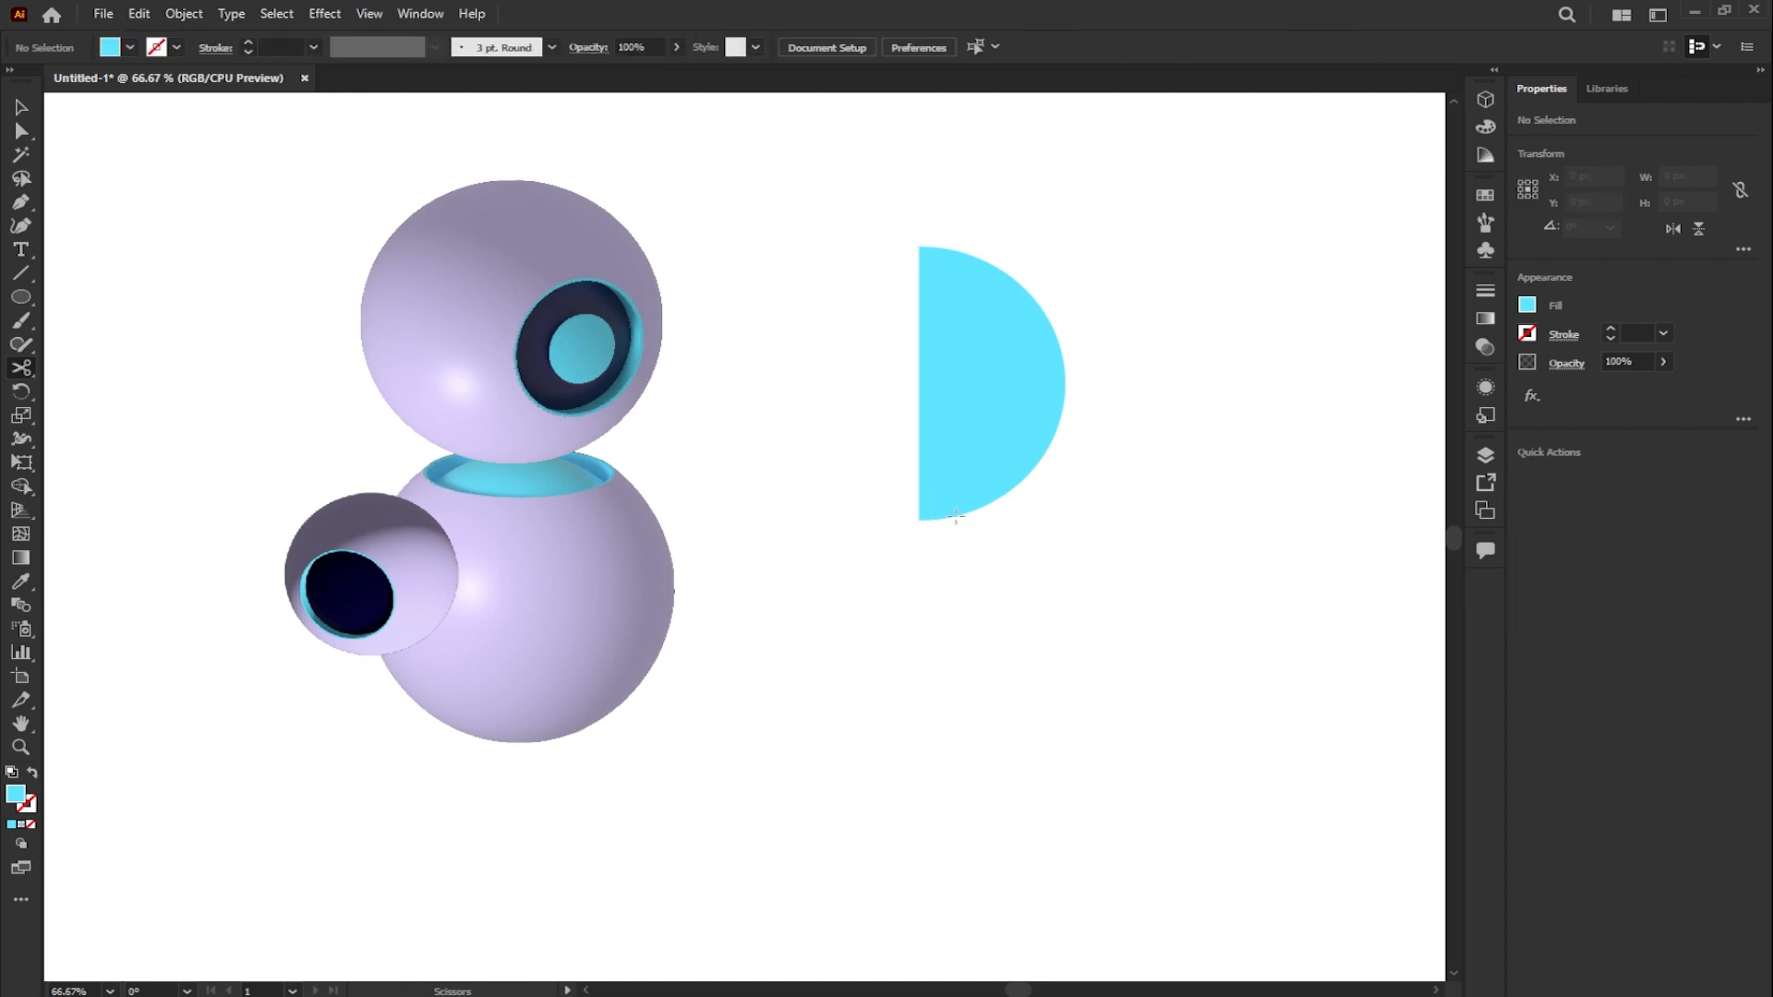
- Remove the half circle's fill and give it a 4 pt stroke
{"action": "left_click", "coordinate": [21, 107]}
{"action": "left_click", "coordinate": [977, 376]}
{"action": "left_click", "coordinate": [1528, 305]}
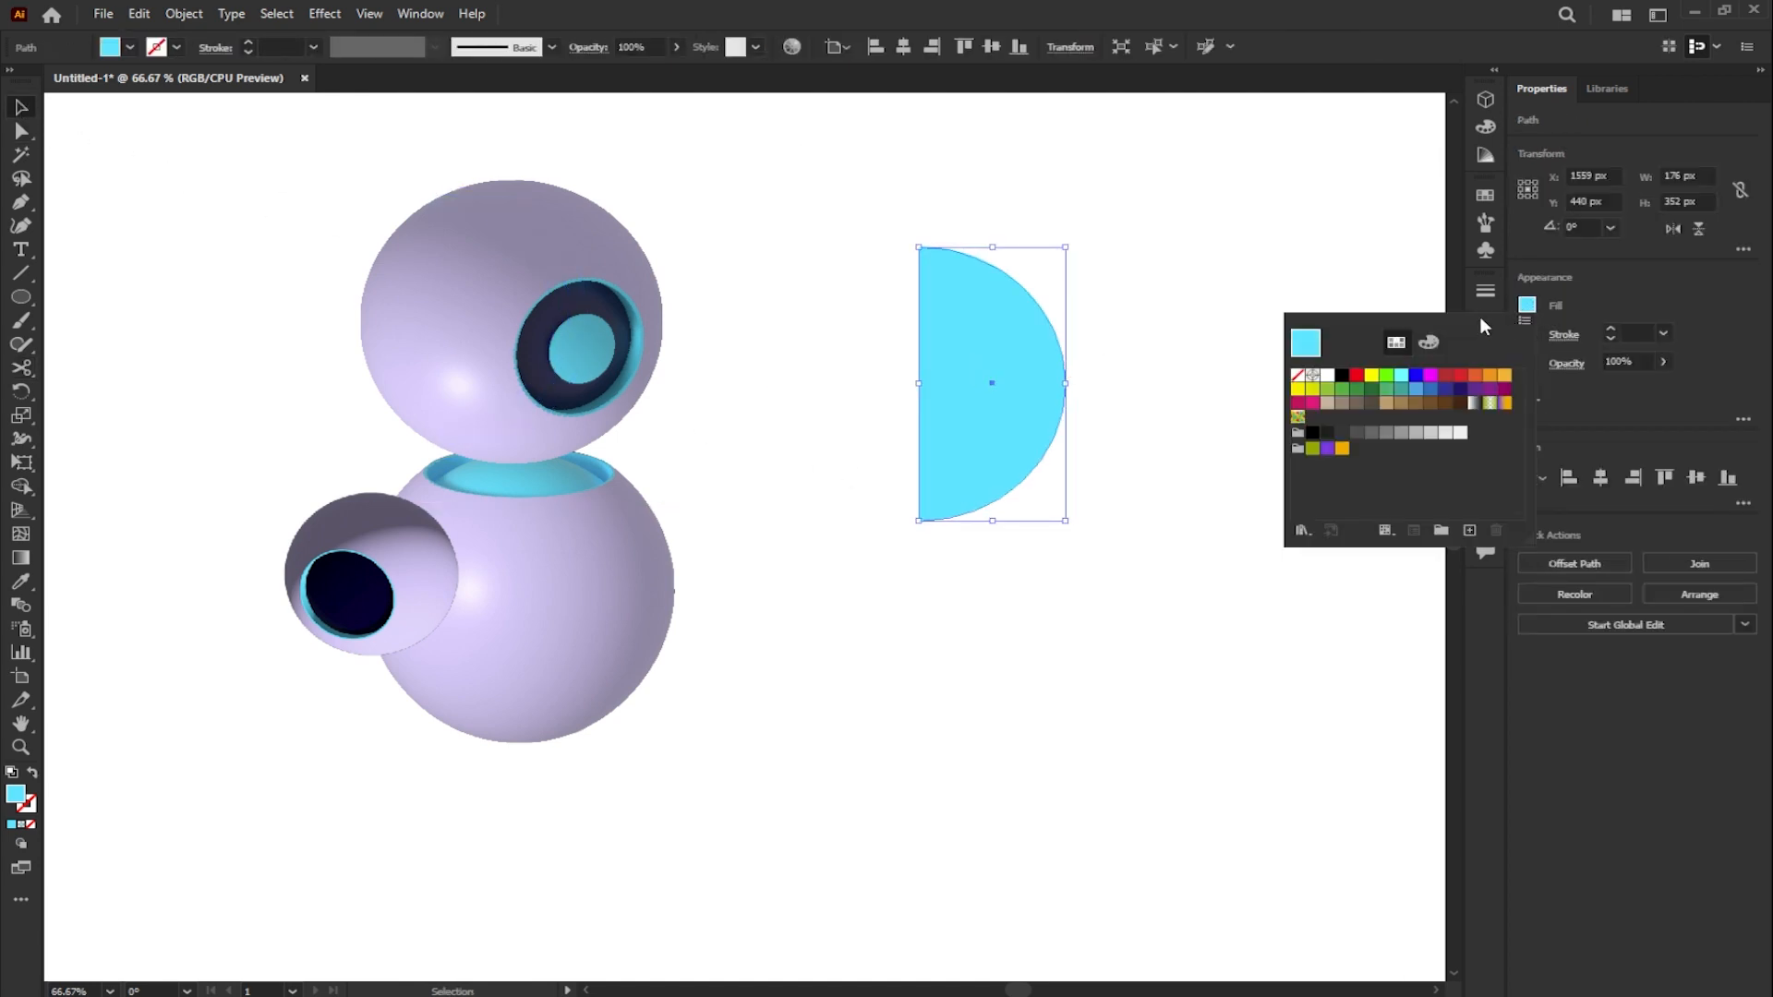
{"action": "left_click", "coordinate": [1296, 376]}
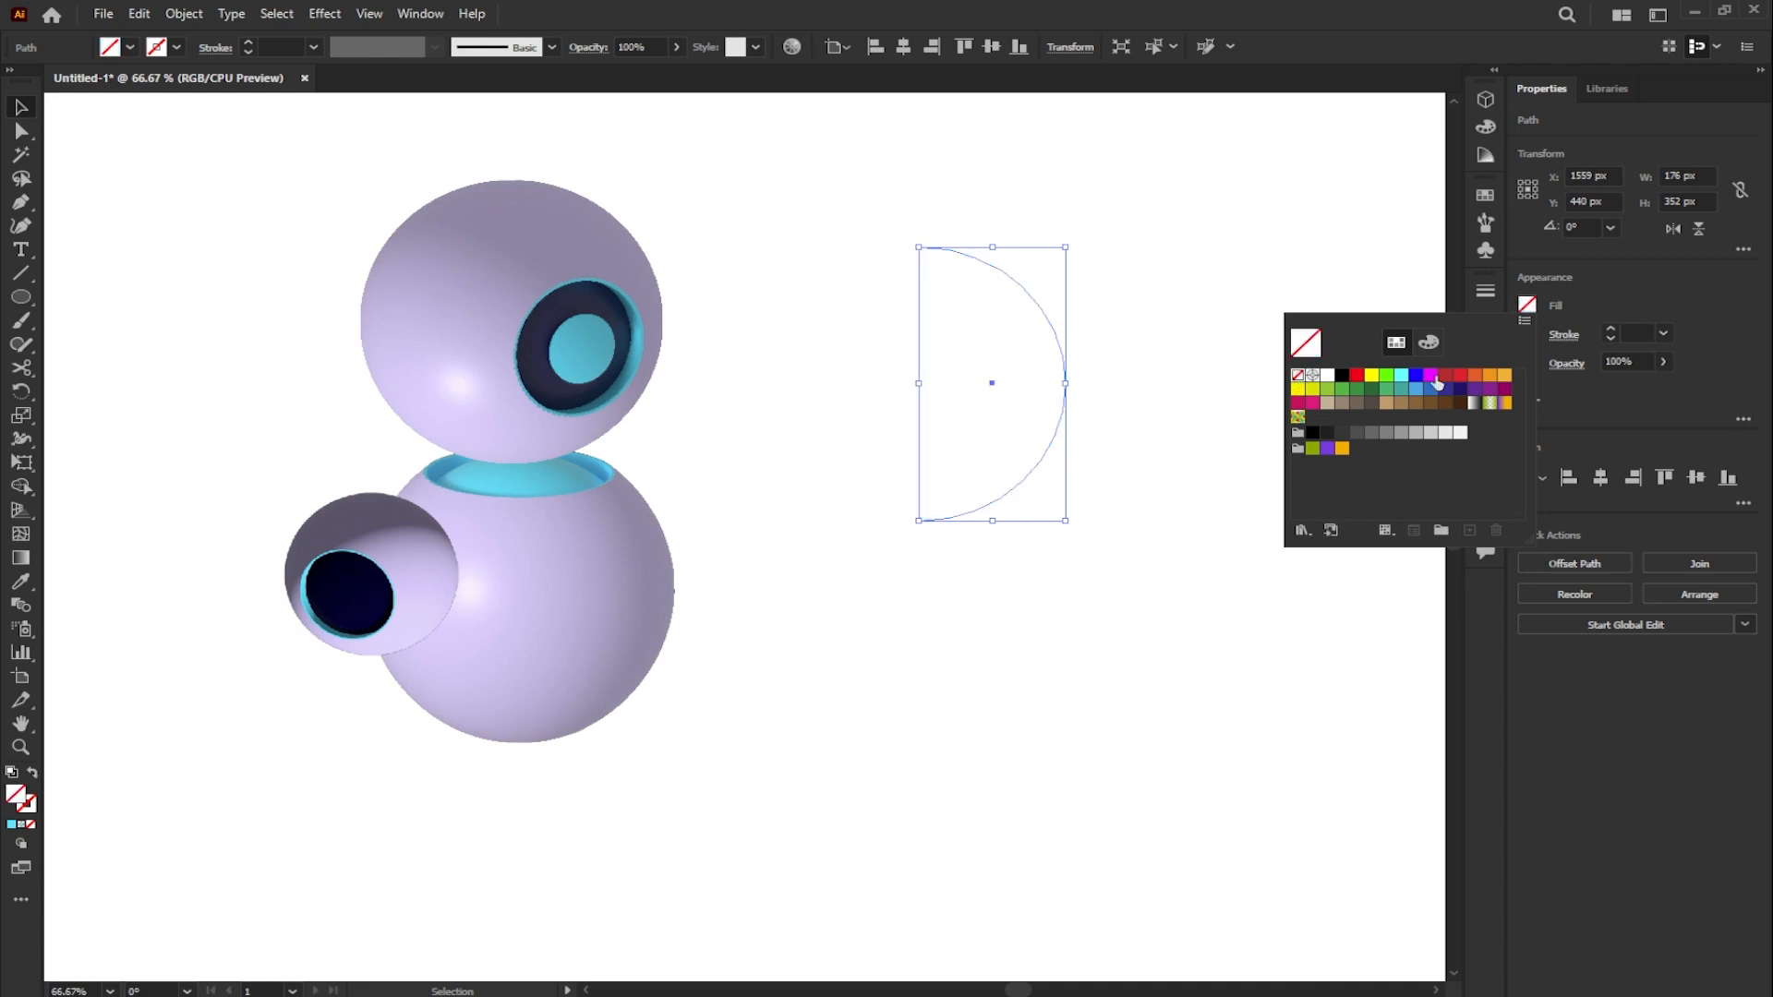
{"action": "left_click", "coordinate": [1664, 332]}
{"action": "left_click", "coordinate": [1696, 488]}
- Expand the fill and stroke of the arc into a shape and sample the lavender swatch onto it
{"action": "key", "text": "ctrl+minus"}
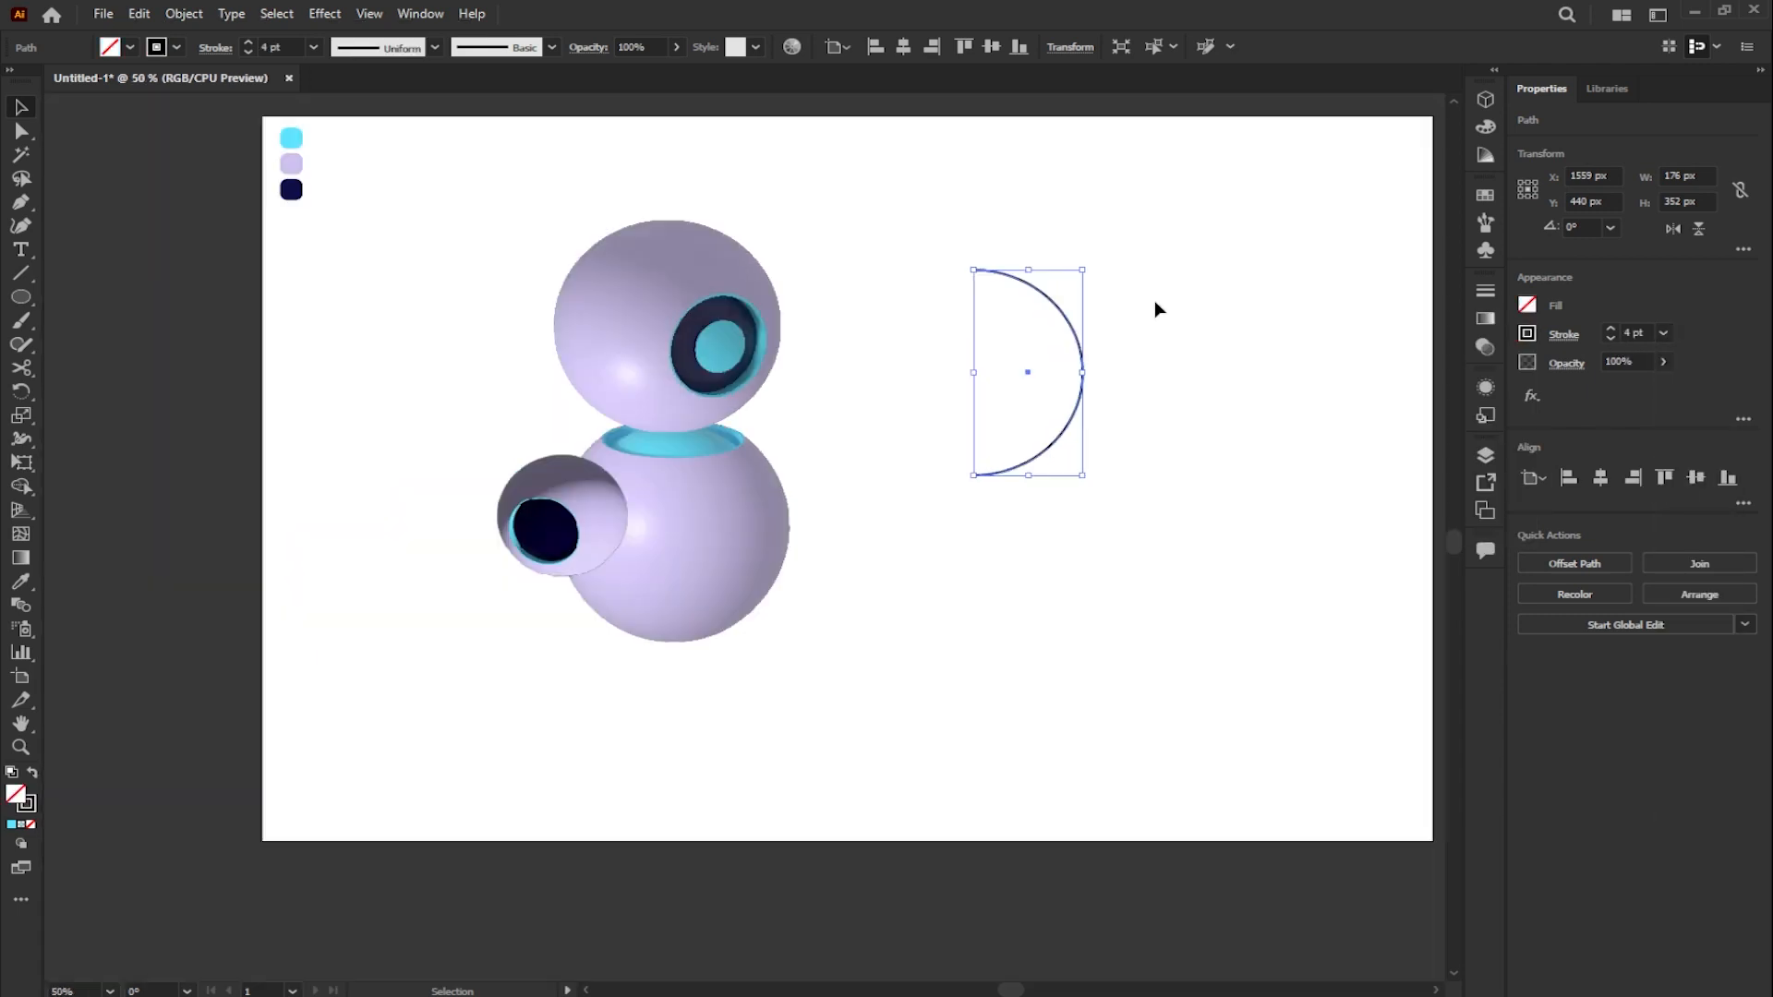
{"action": "left_click", "coordinate": [184, 13]}
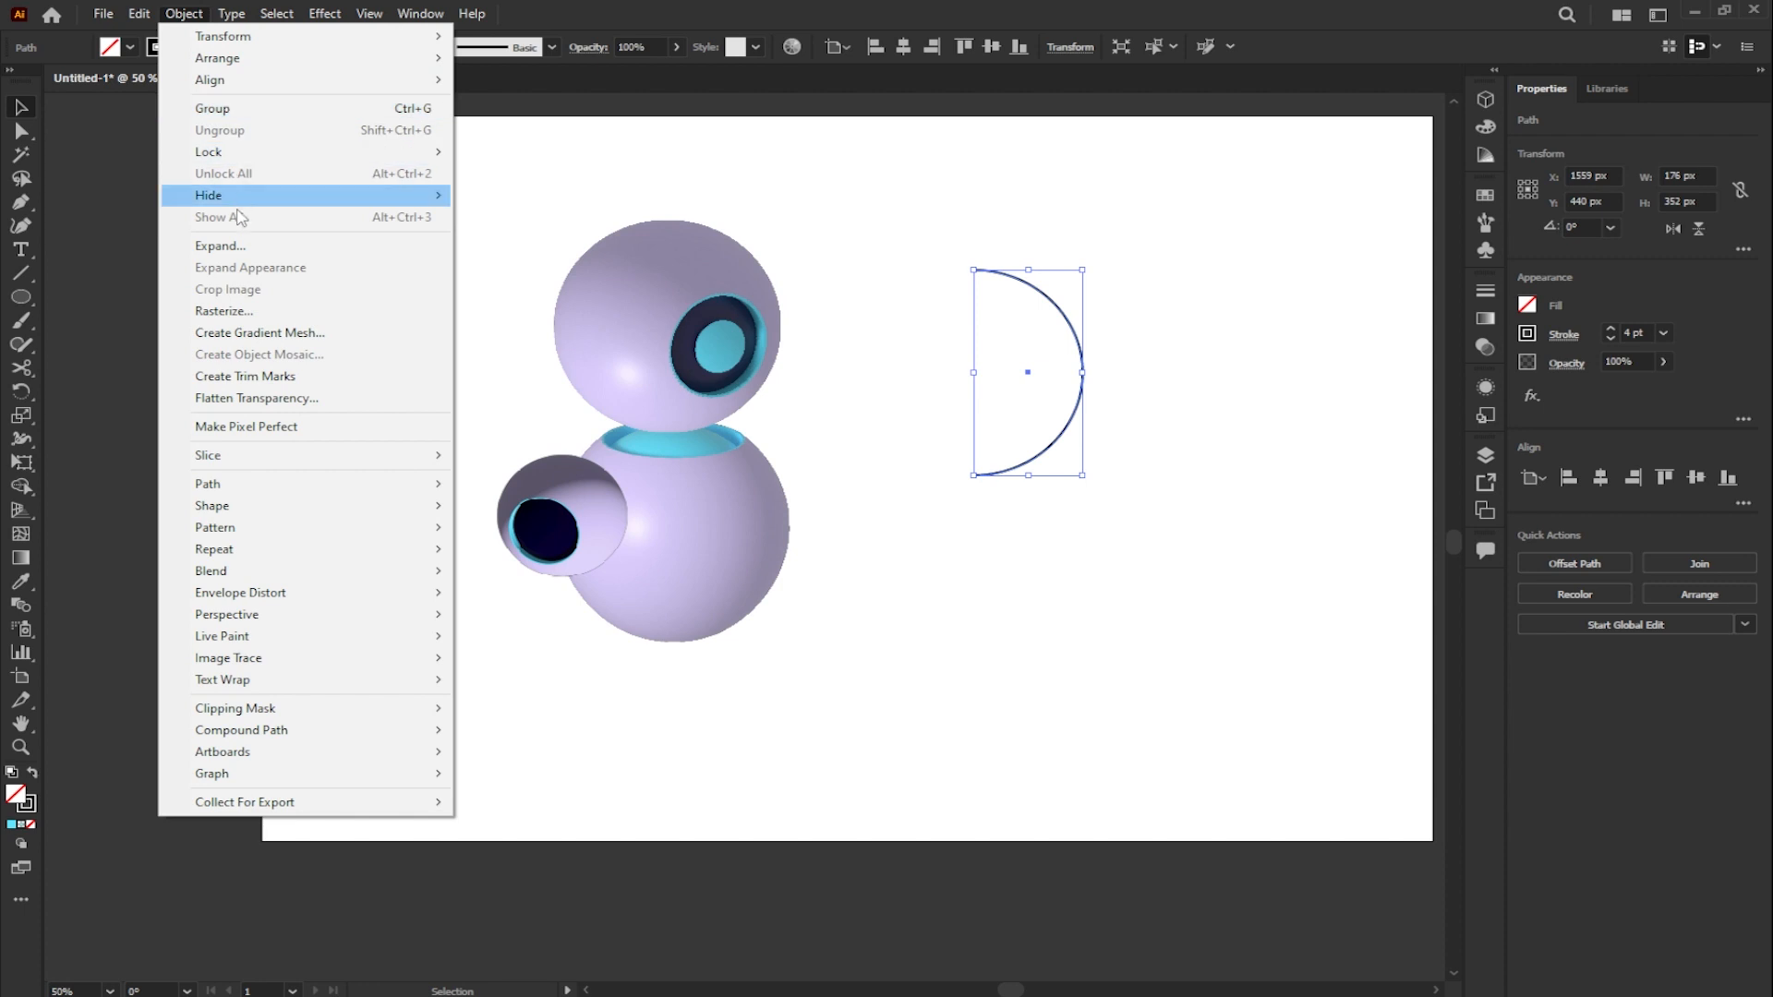
{"action": "left_click", "coordinate": [236, 246]}
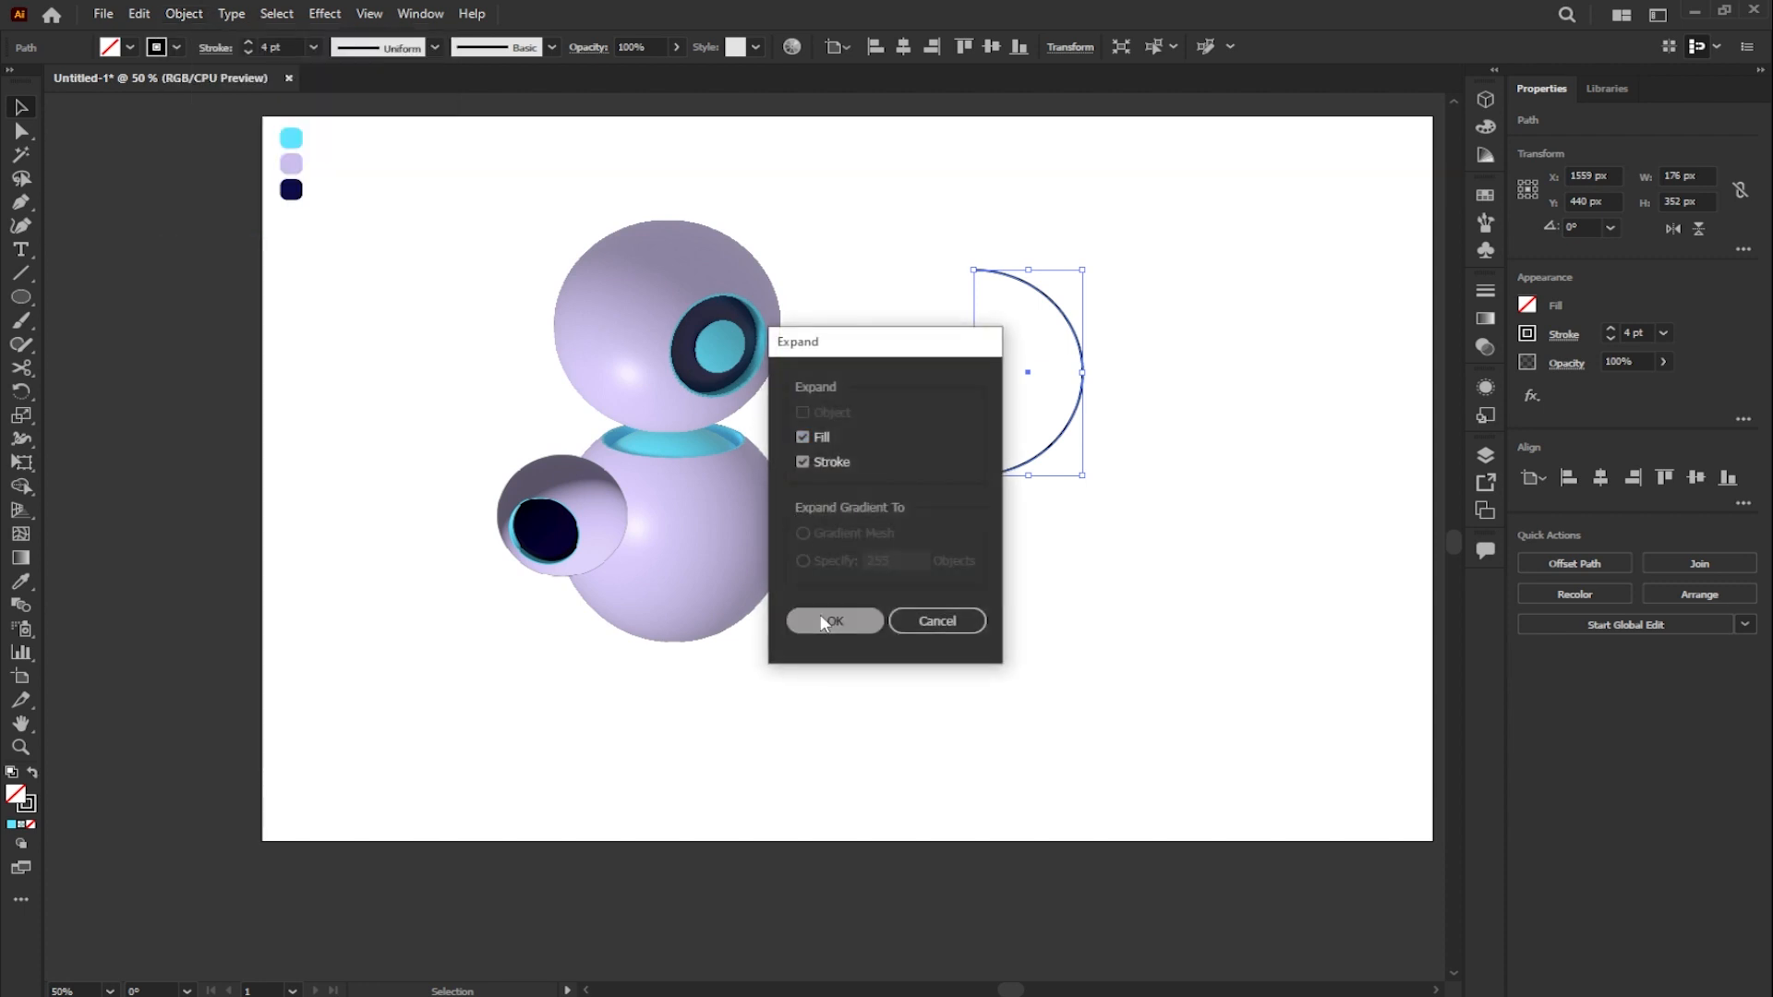
{"action": "left_click", "coordinate": [828, 620]}
{"action": "scroll", "coordinate": [898, 238], "scroll_direction": "up", "scroll_amount": 1}
{"action": "left_click", "coordinate": [22, 583]}
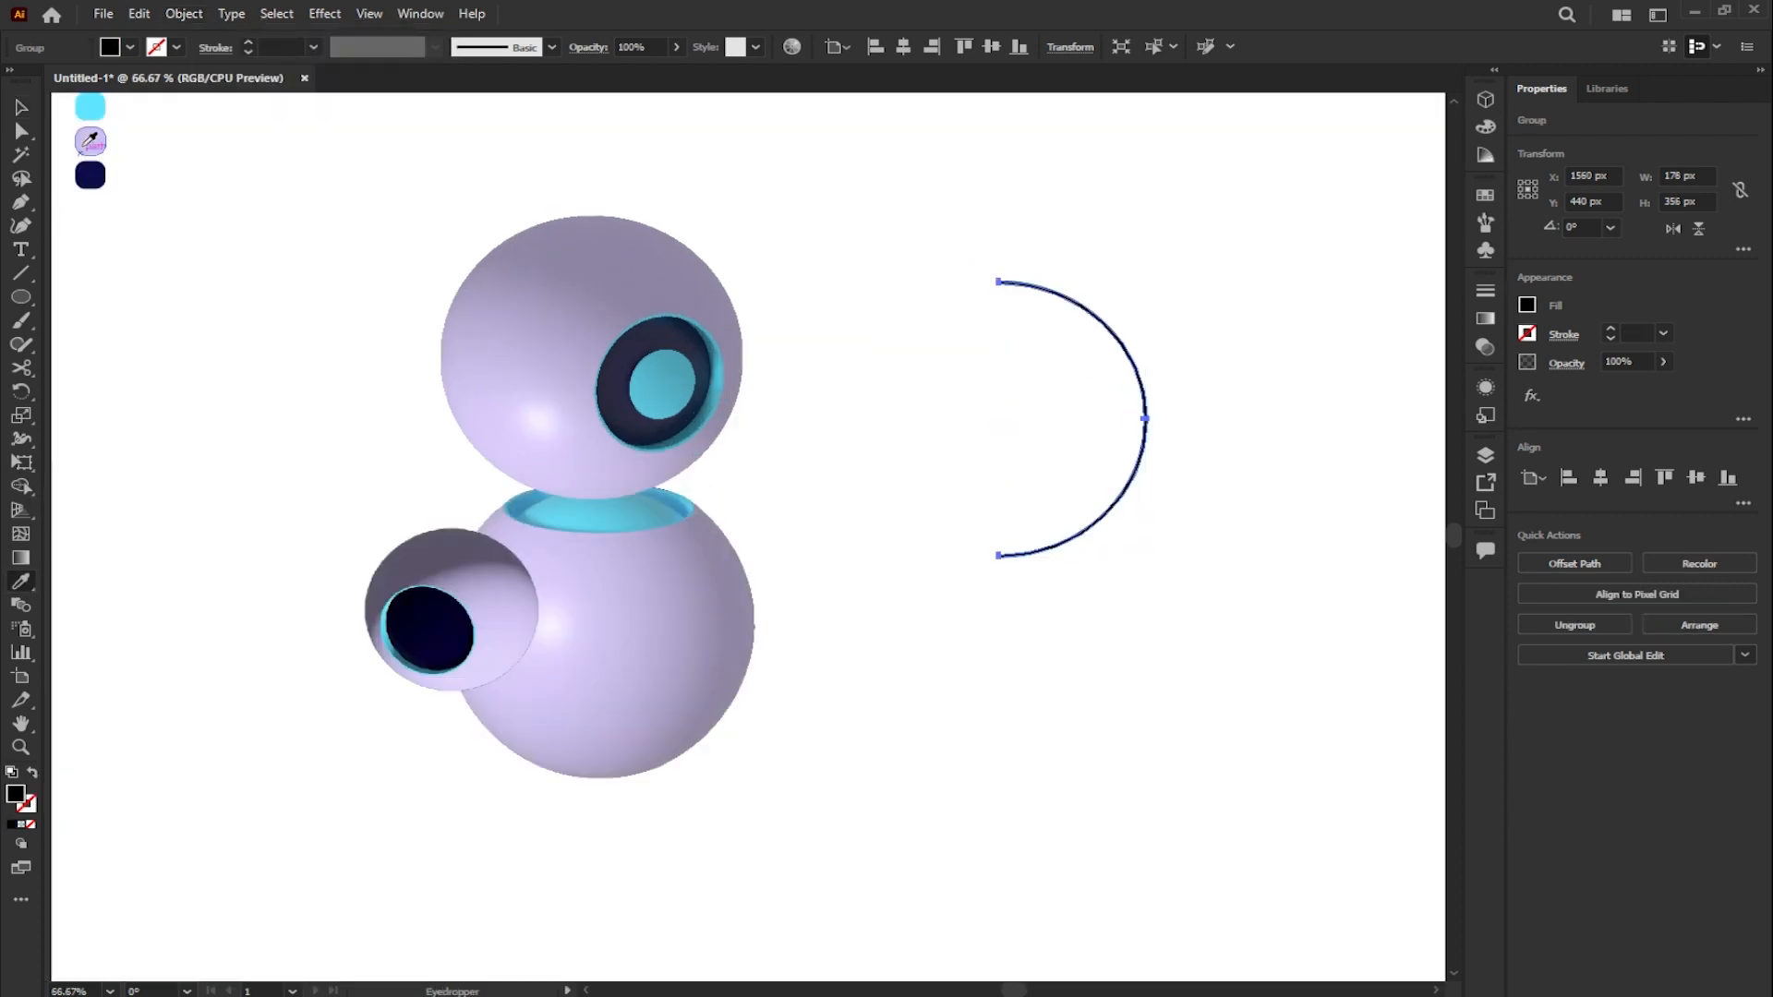
{"action": "left_click", "coordinate": [90, 140]}
{"action": "left_click", "coordinate": [22, 108]}
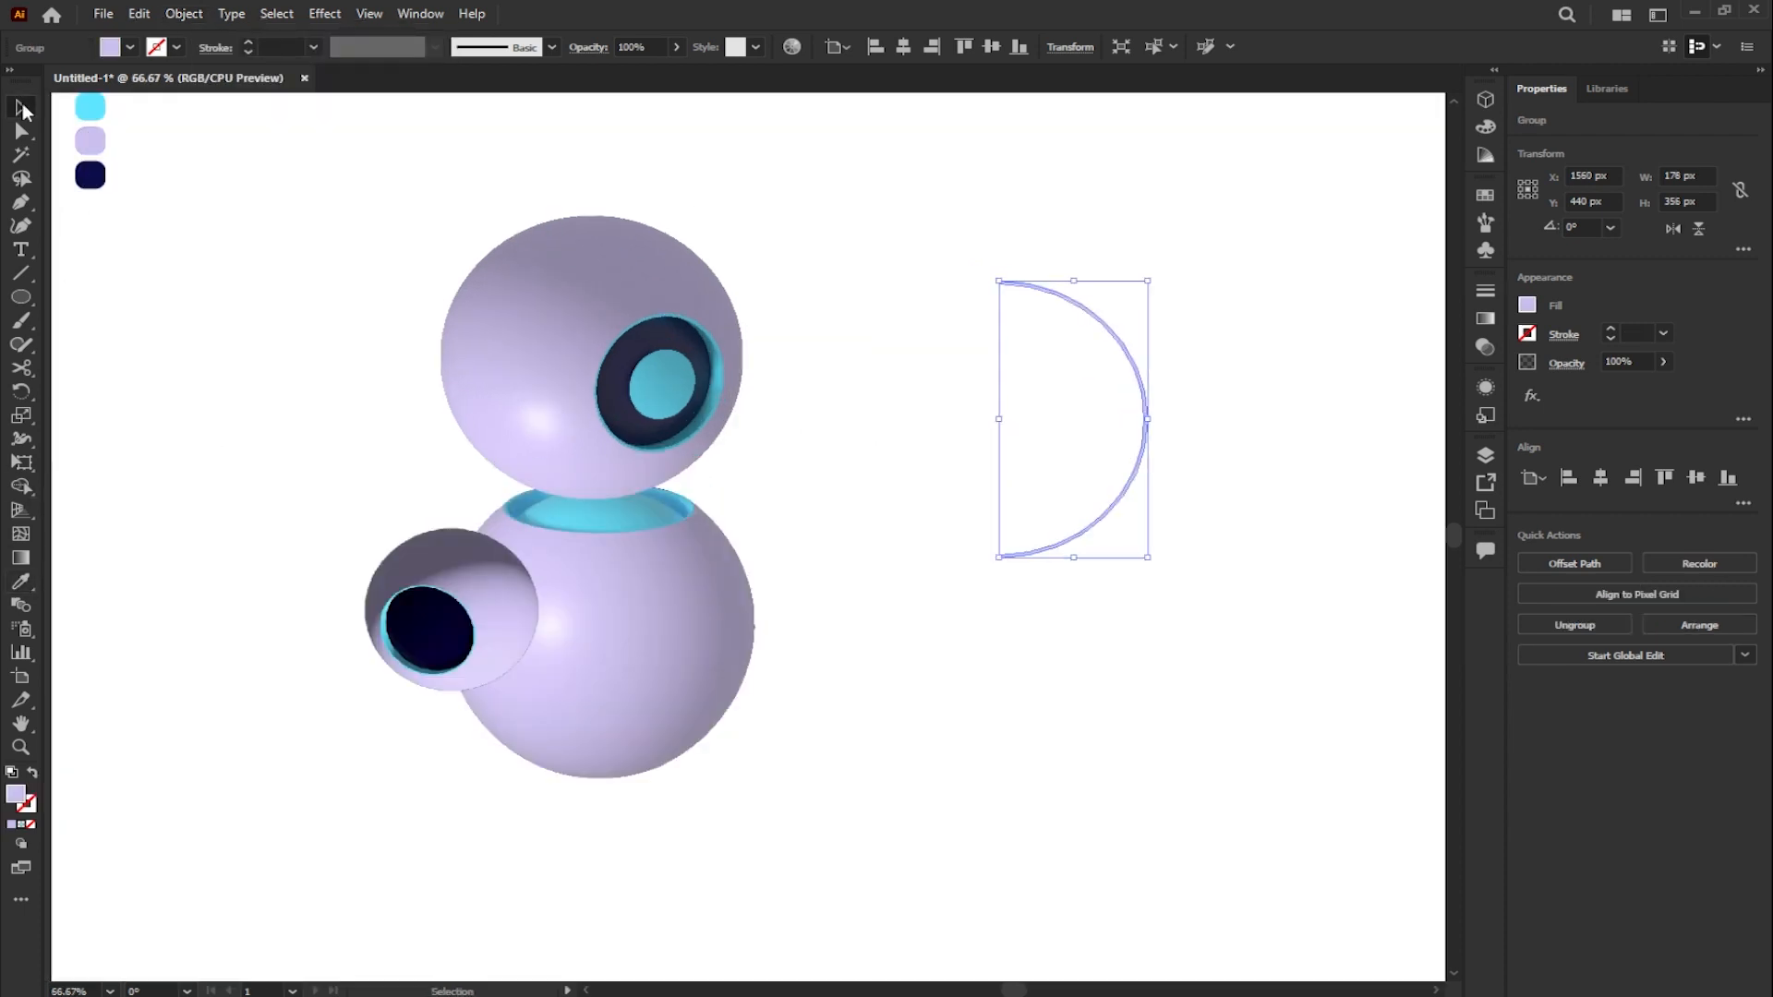
- Apply 3D Revolve to the lavender arc to form a plain sphere
{"action": "left_click", "coordinate": [1486, 98]}
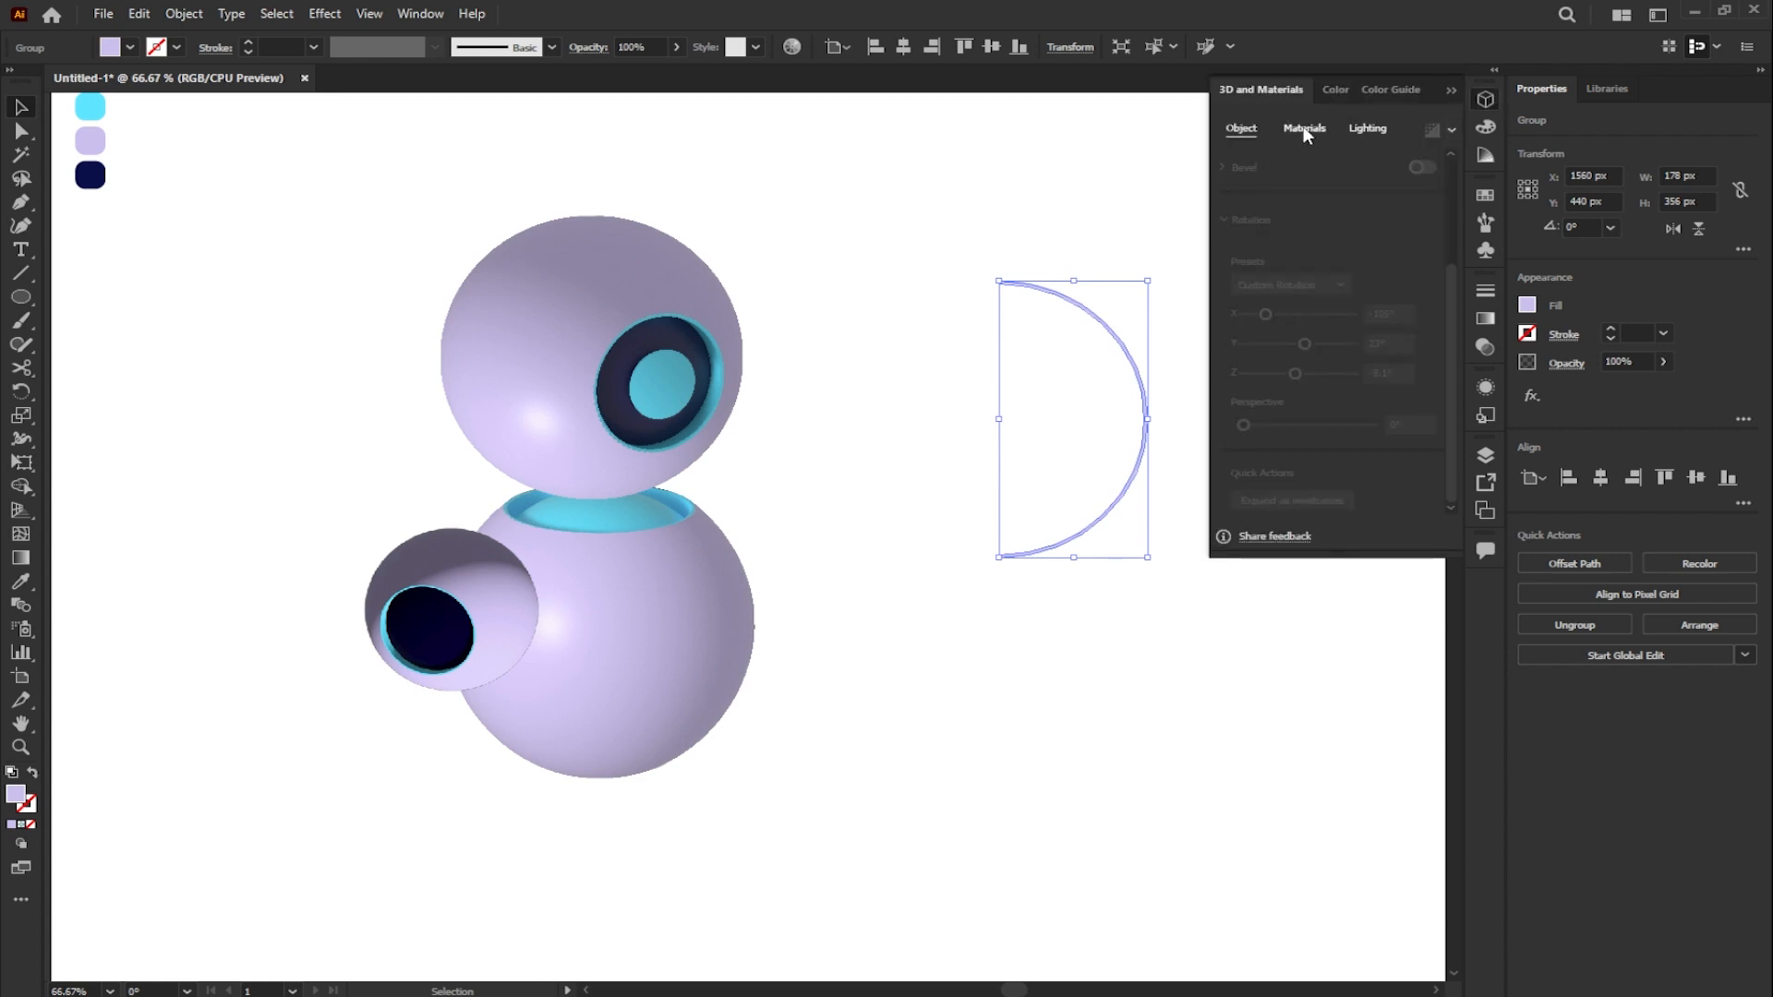
{"action": "left_click", "coordinate": [1359, 203]}
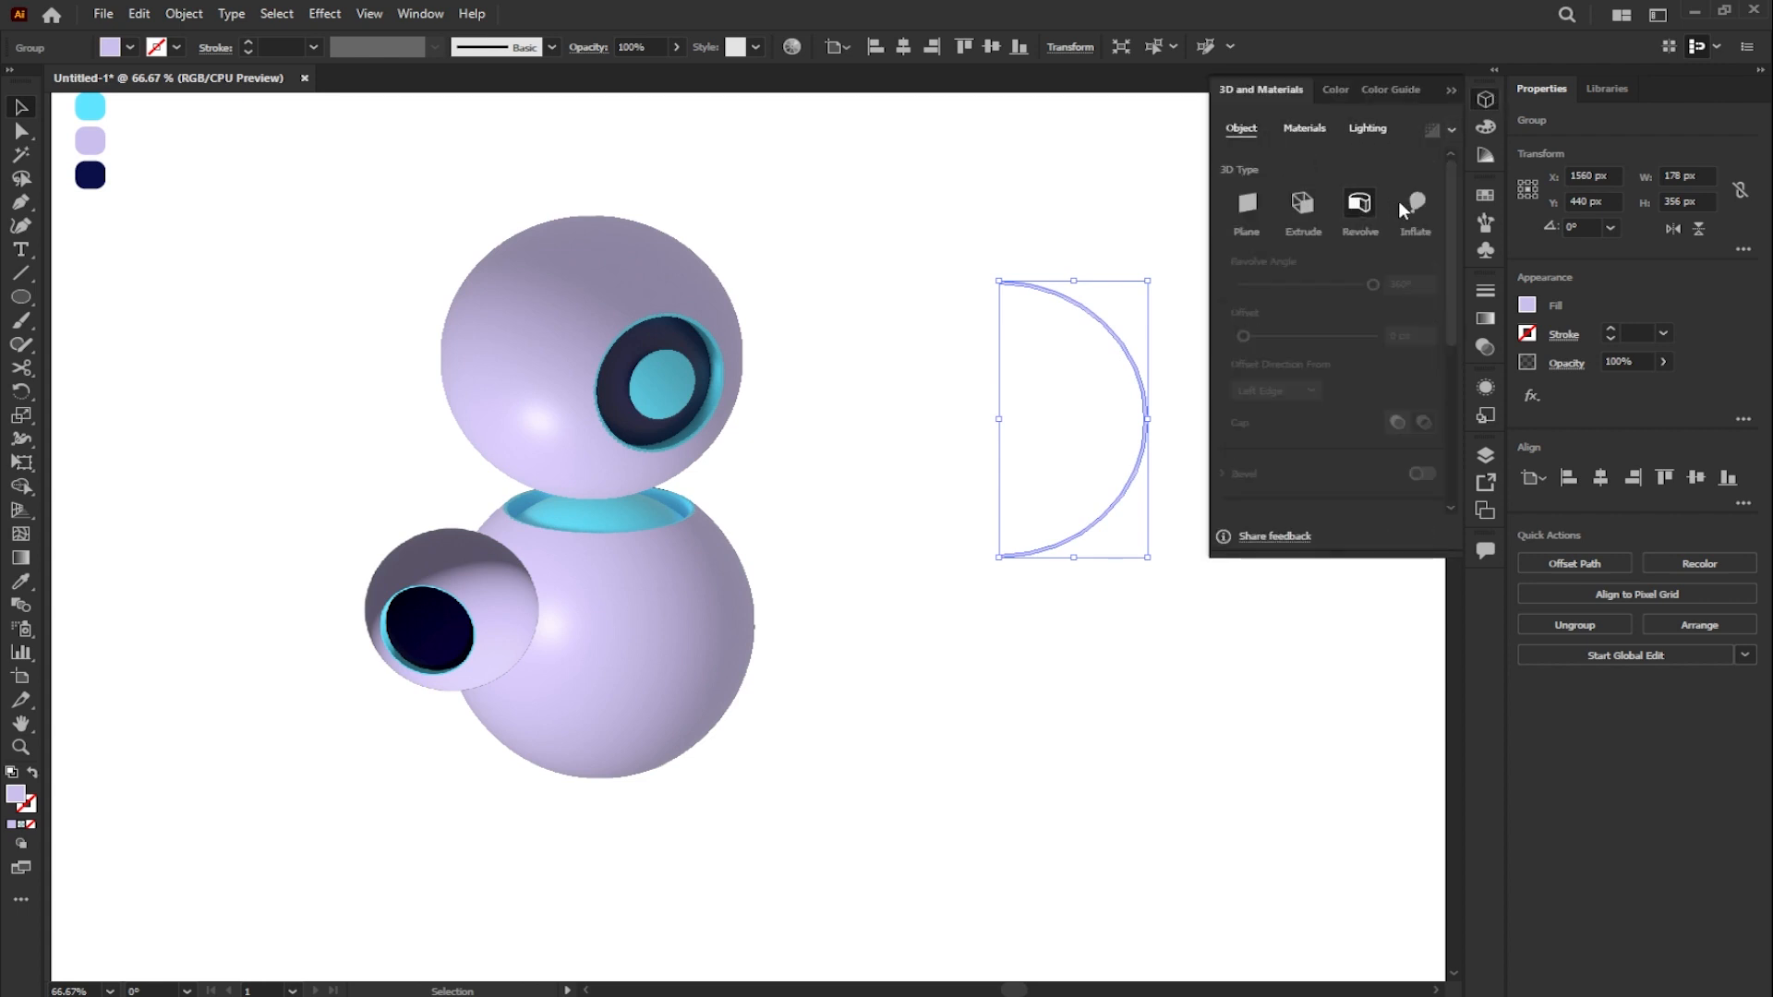
{"action": "scroll", "coordinate": [1455, 318], "scroll_direction": "down", "scroll_amount": 3}
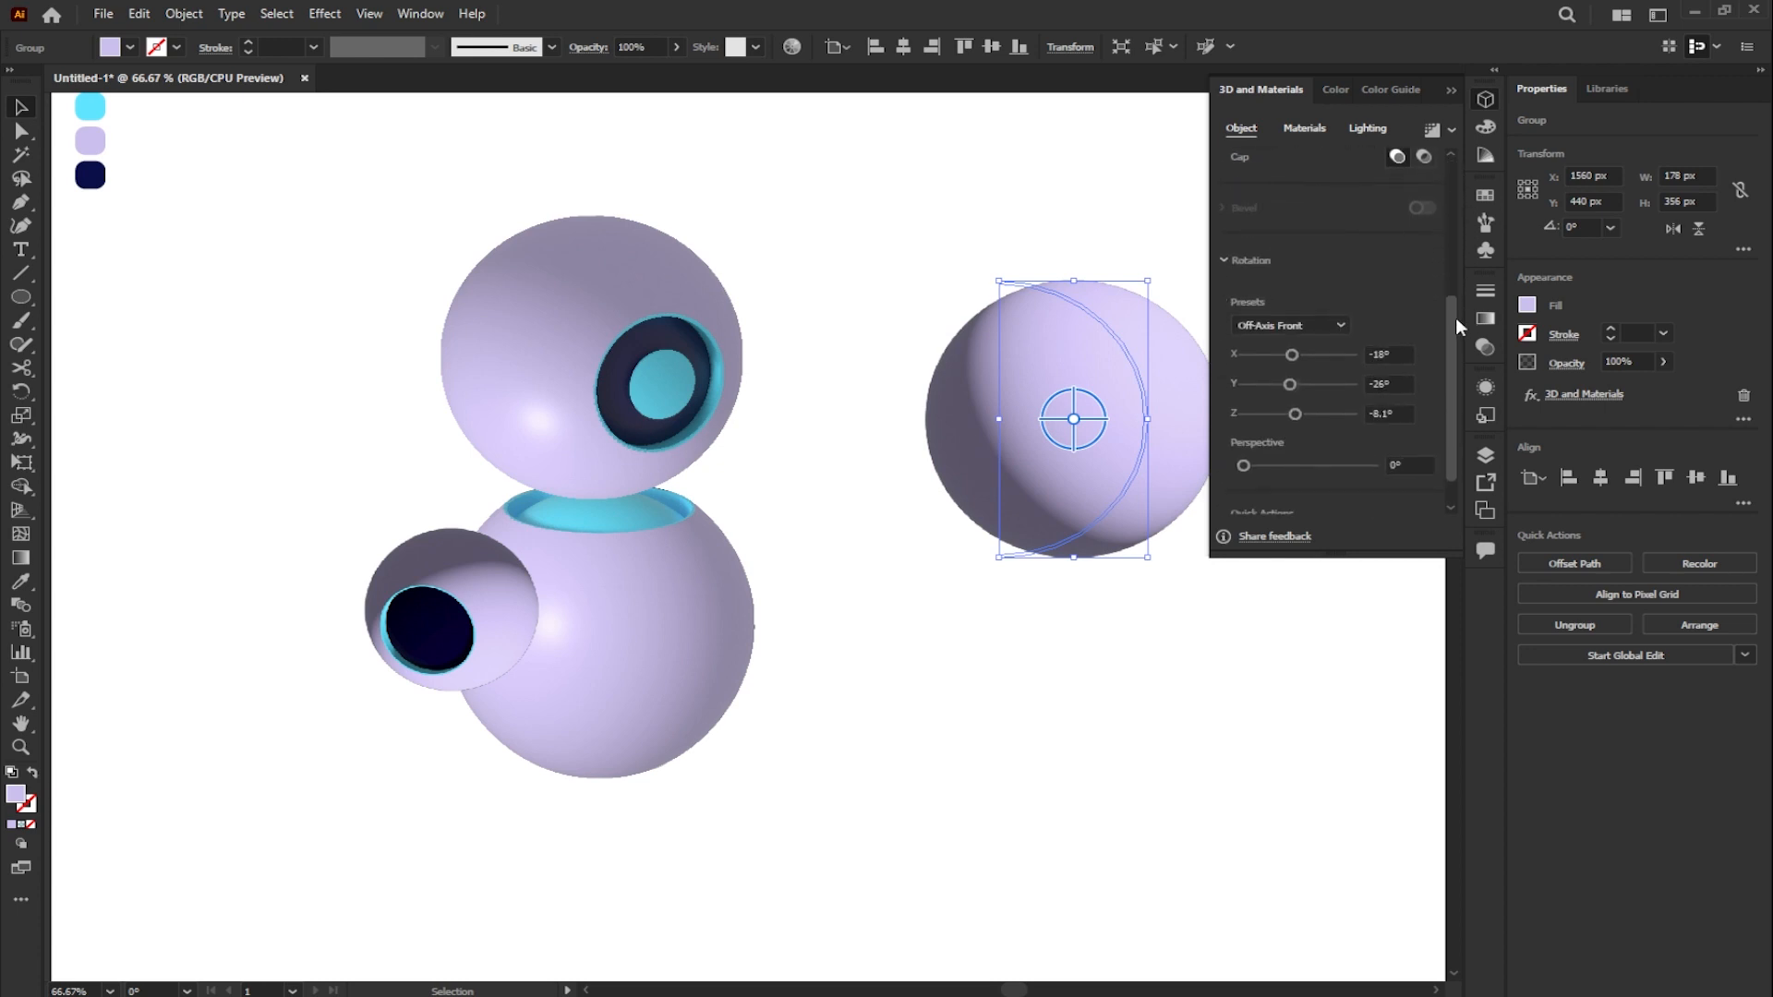
- Light the plain sphere with intensity 52%, rotation -102°, height 25°, softness 62% and ambient intensity 146%
{"action": "left_click", "coordinate": [1370, 129]}
{"action": "left_click", "coordinate": [1410, 225]}
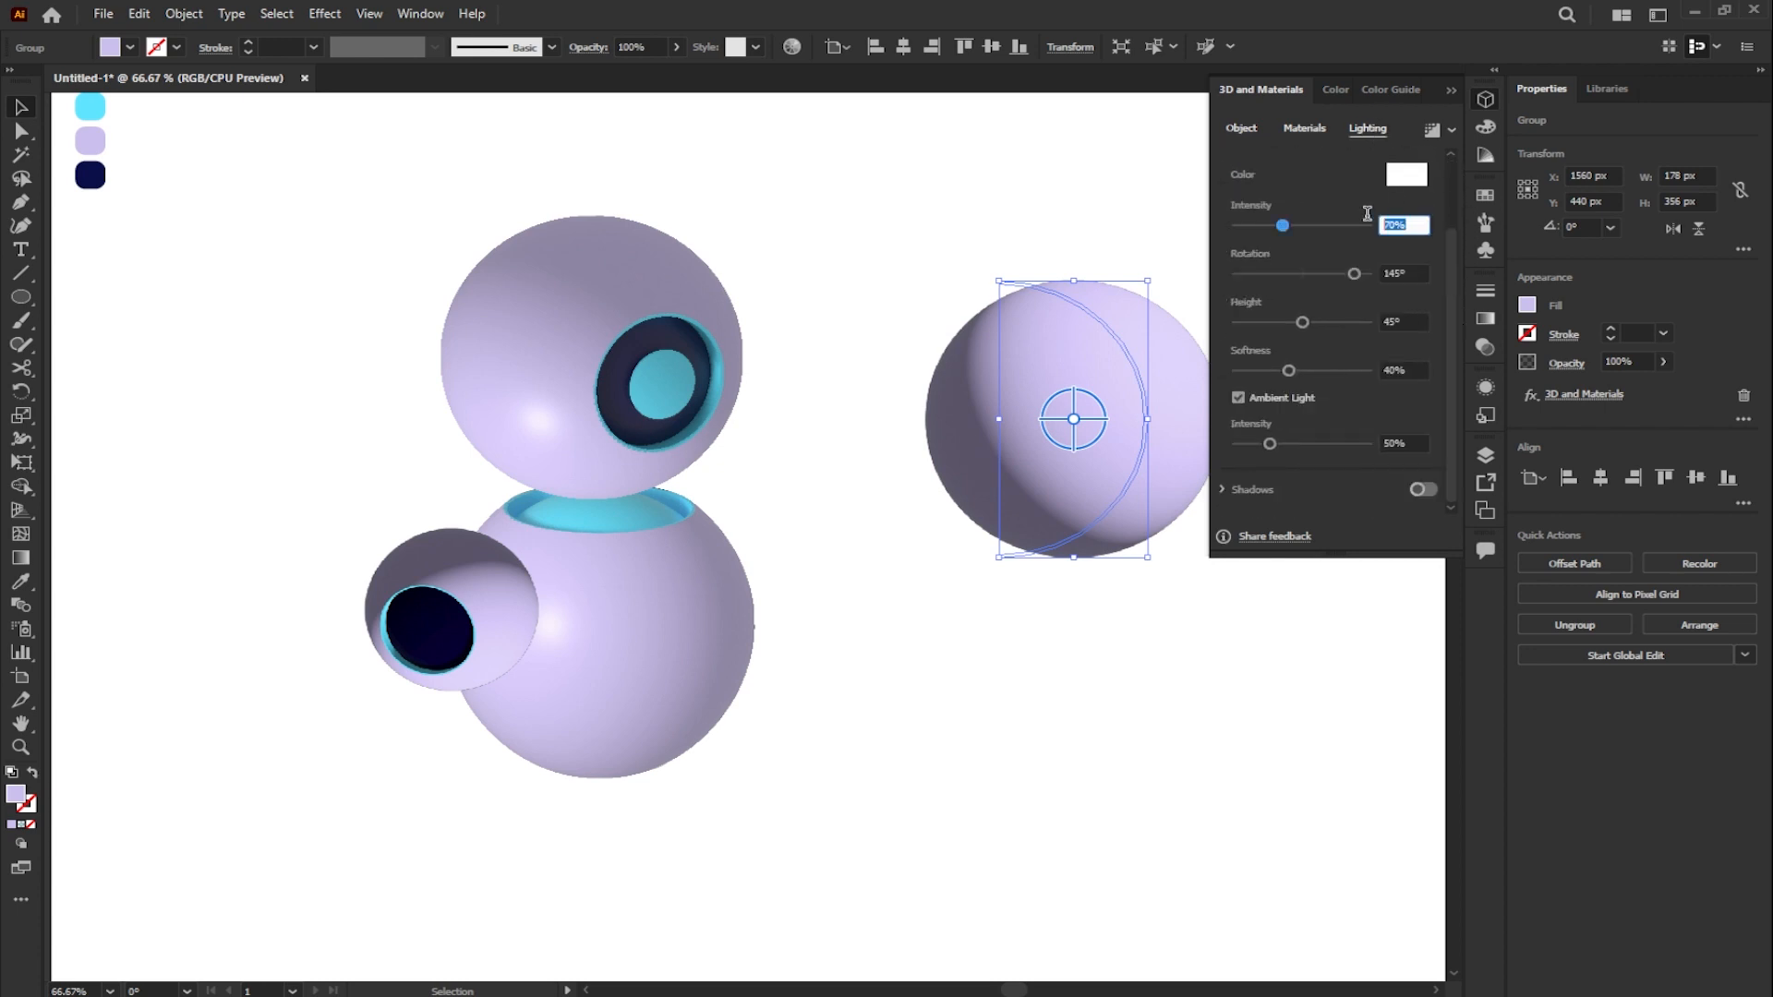
{"action": "type", "text": "52"}
{"action": "key", "text": "Tab"}
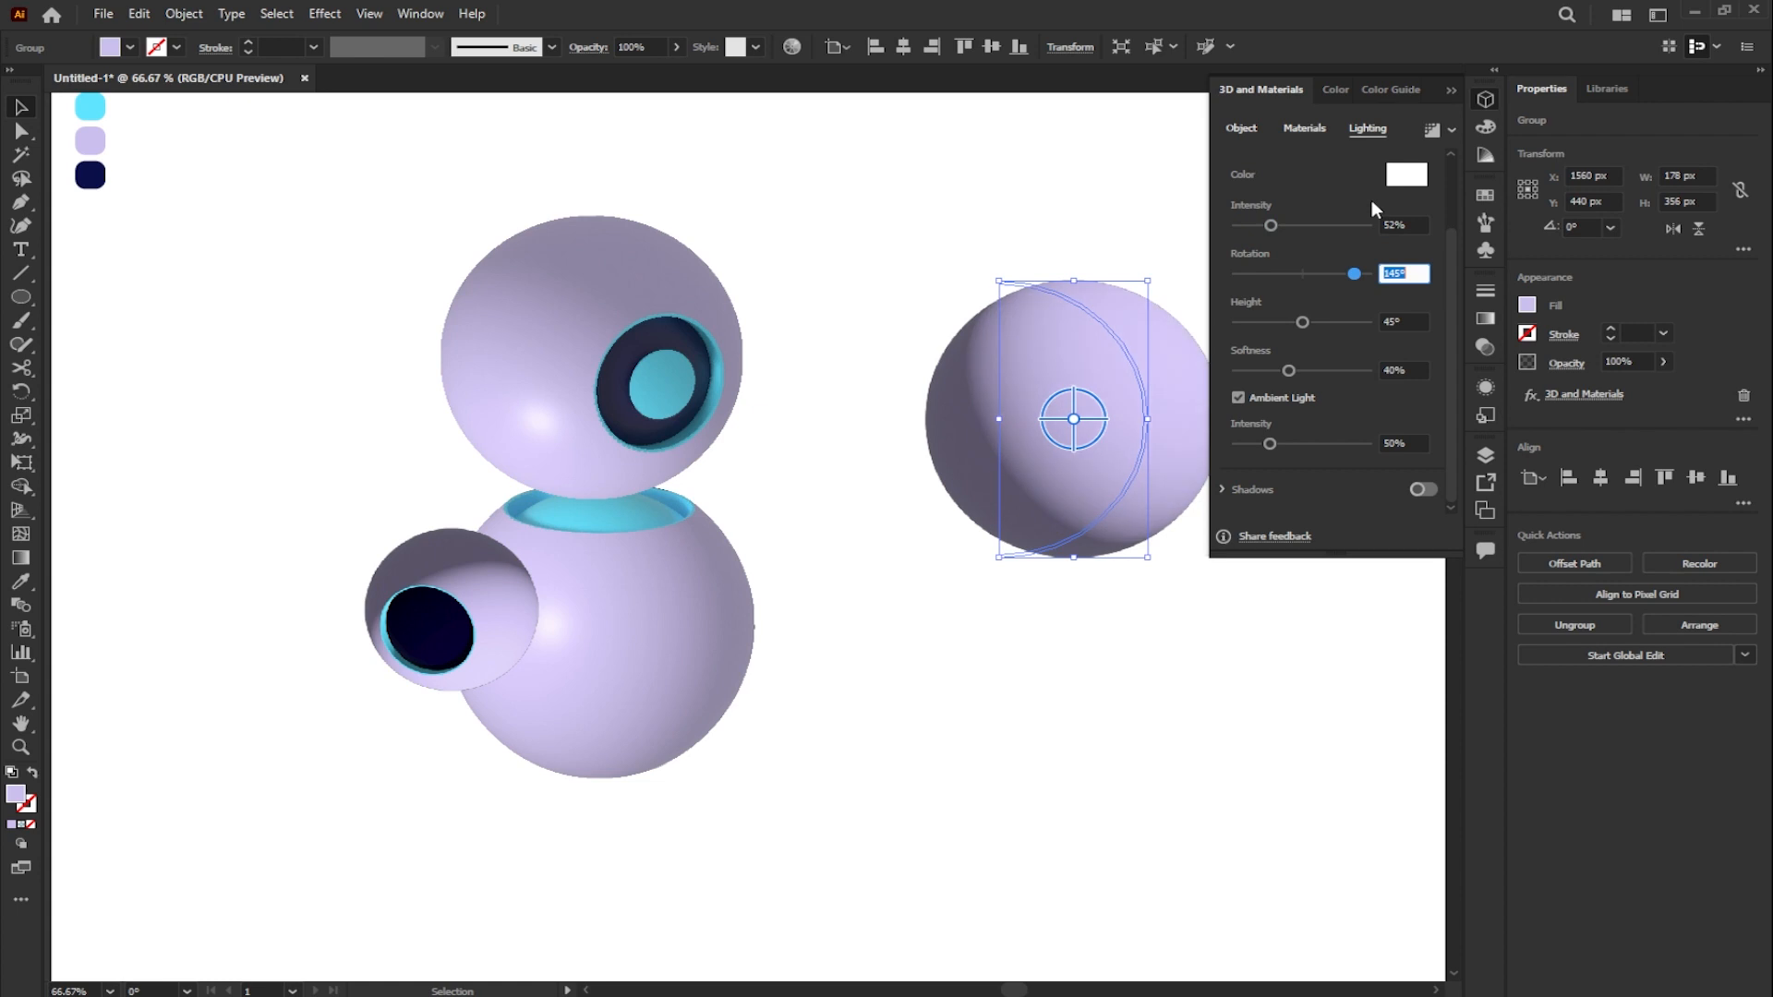
{"action": "type", "text": "-102"}
{"action": "key", "text": "Tab"}
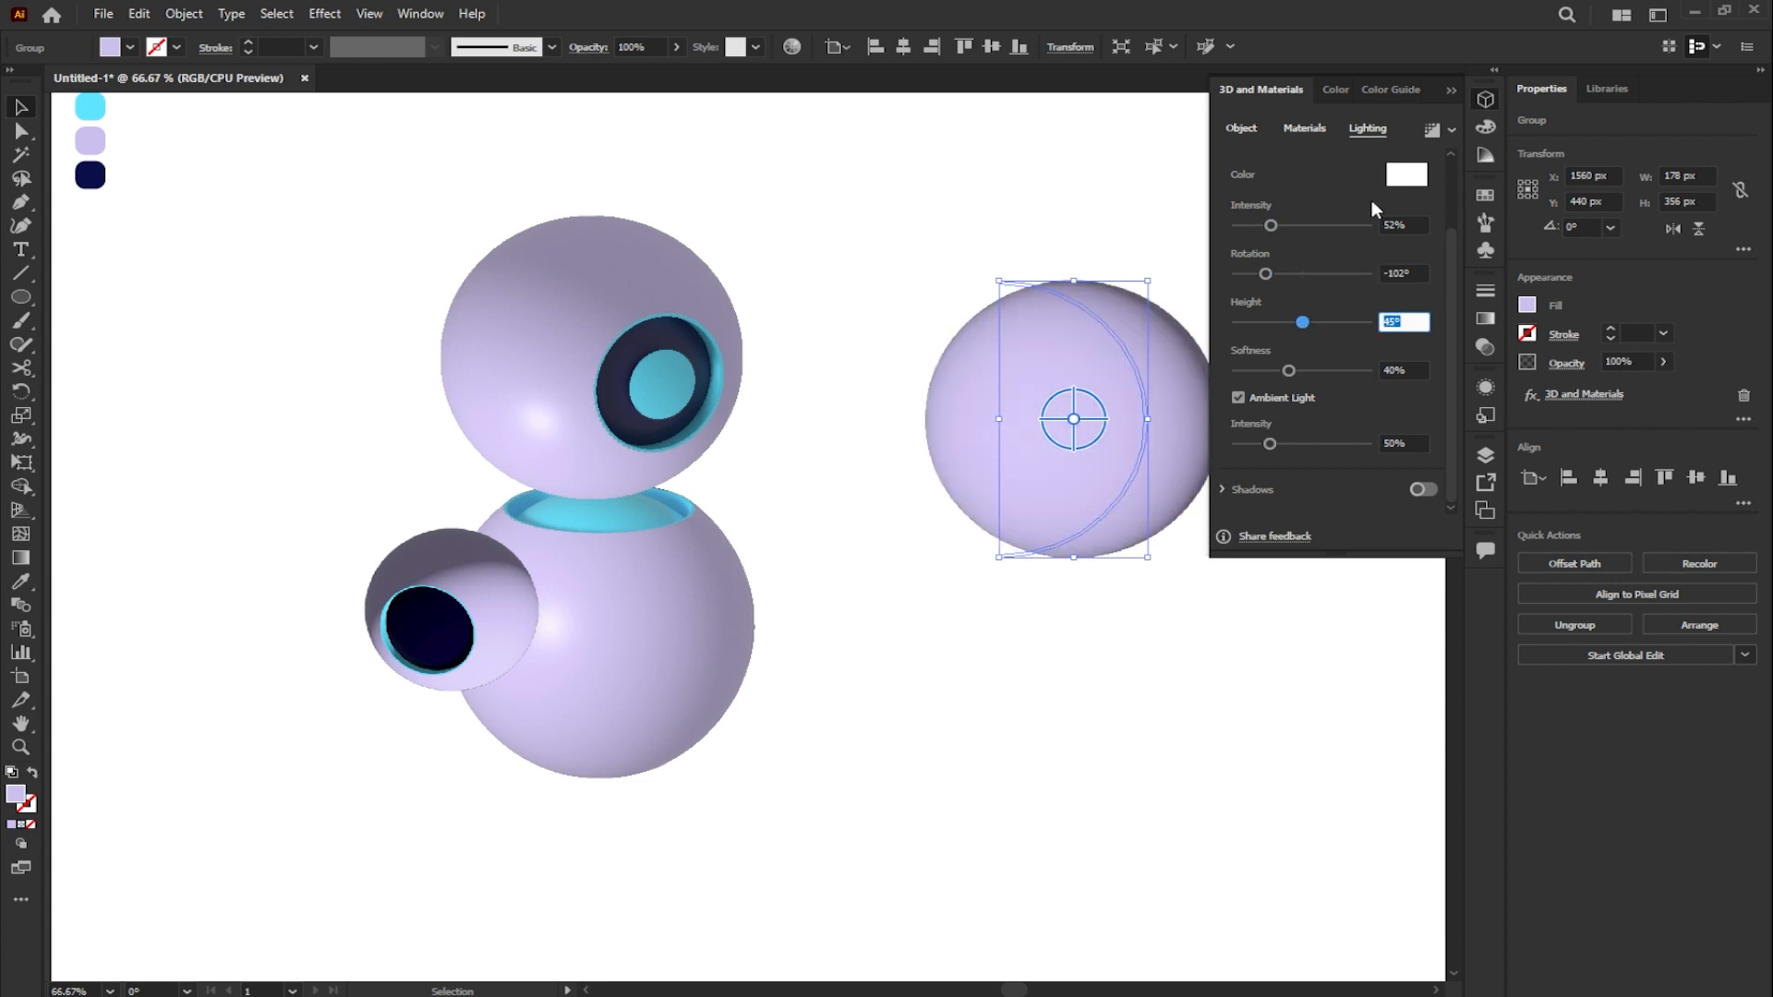
{"action": "type", "text": "25"}
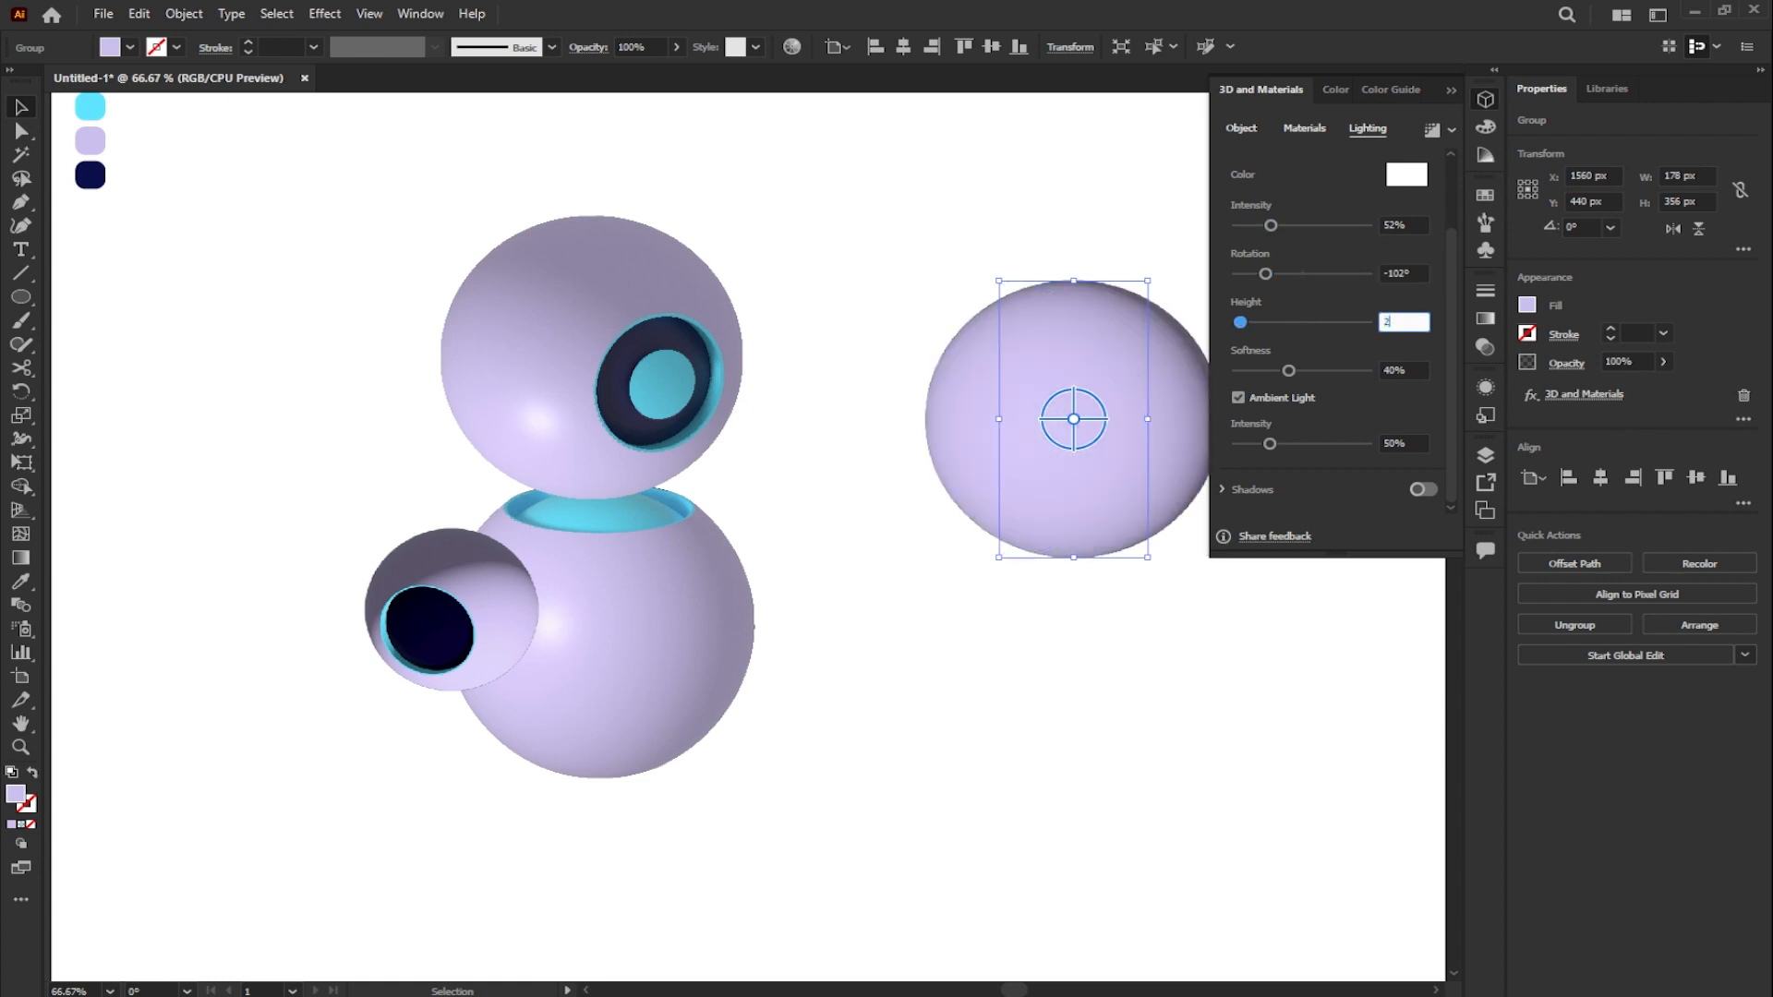
{"action": "key", "text": "Tab"}
{"action": "type", "text": "62"}
{"action": "key", "text": "Tab"}
{"action": "type", "text": "146"}
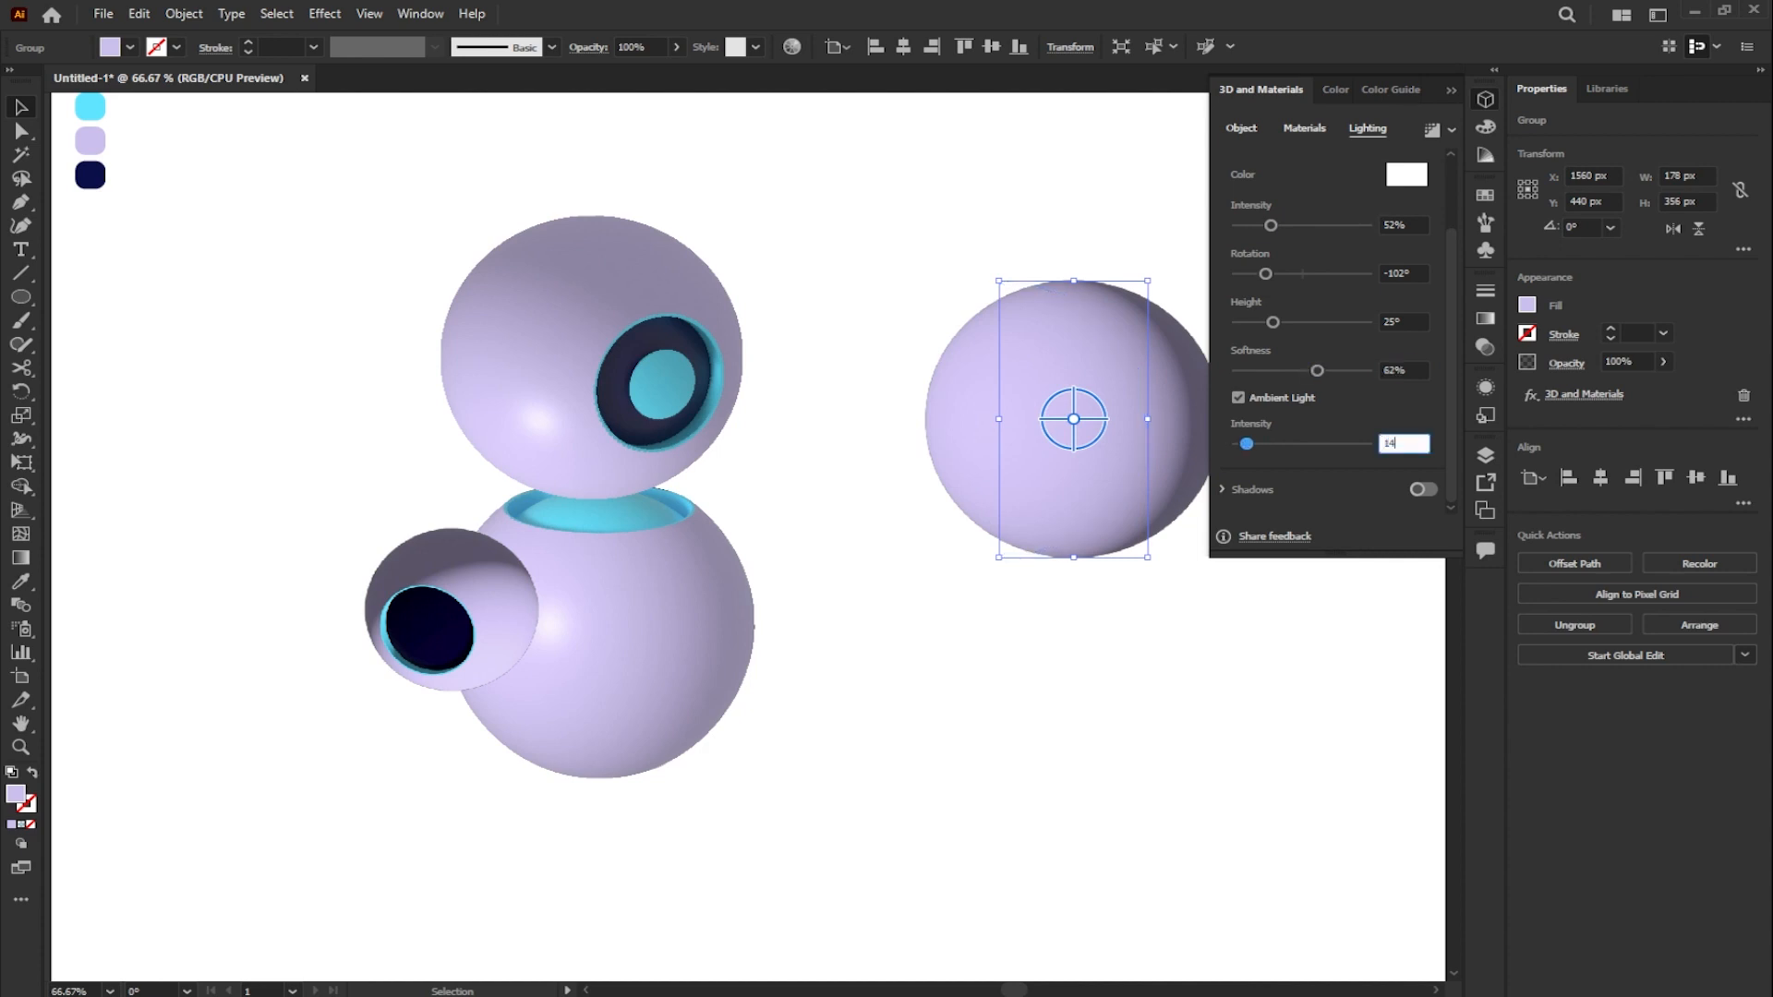
- Render the plain lavender sphere with high-quality ray tracing
{"action": "left_click", "coordinate": [1452, 129]}
{"action": "left_click", "coordinate": [1426, 166]}
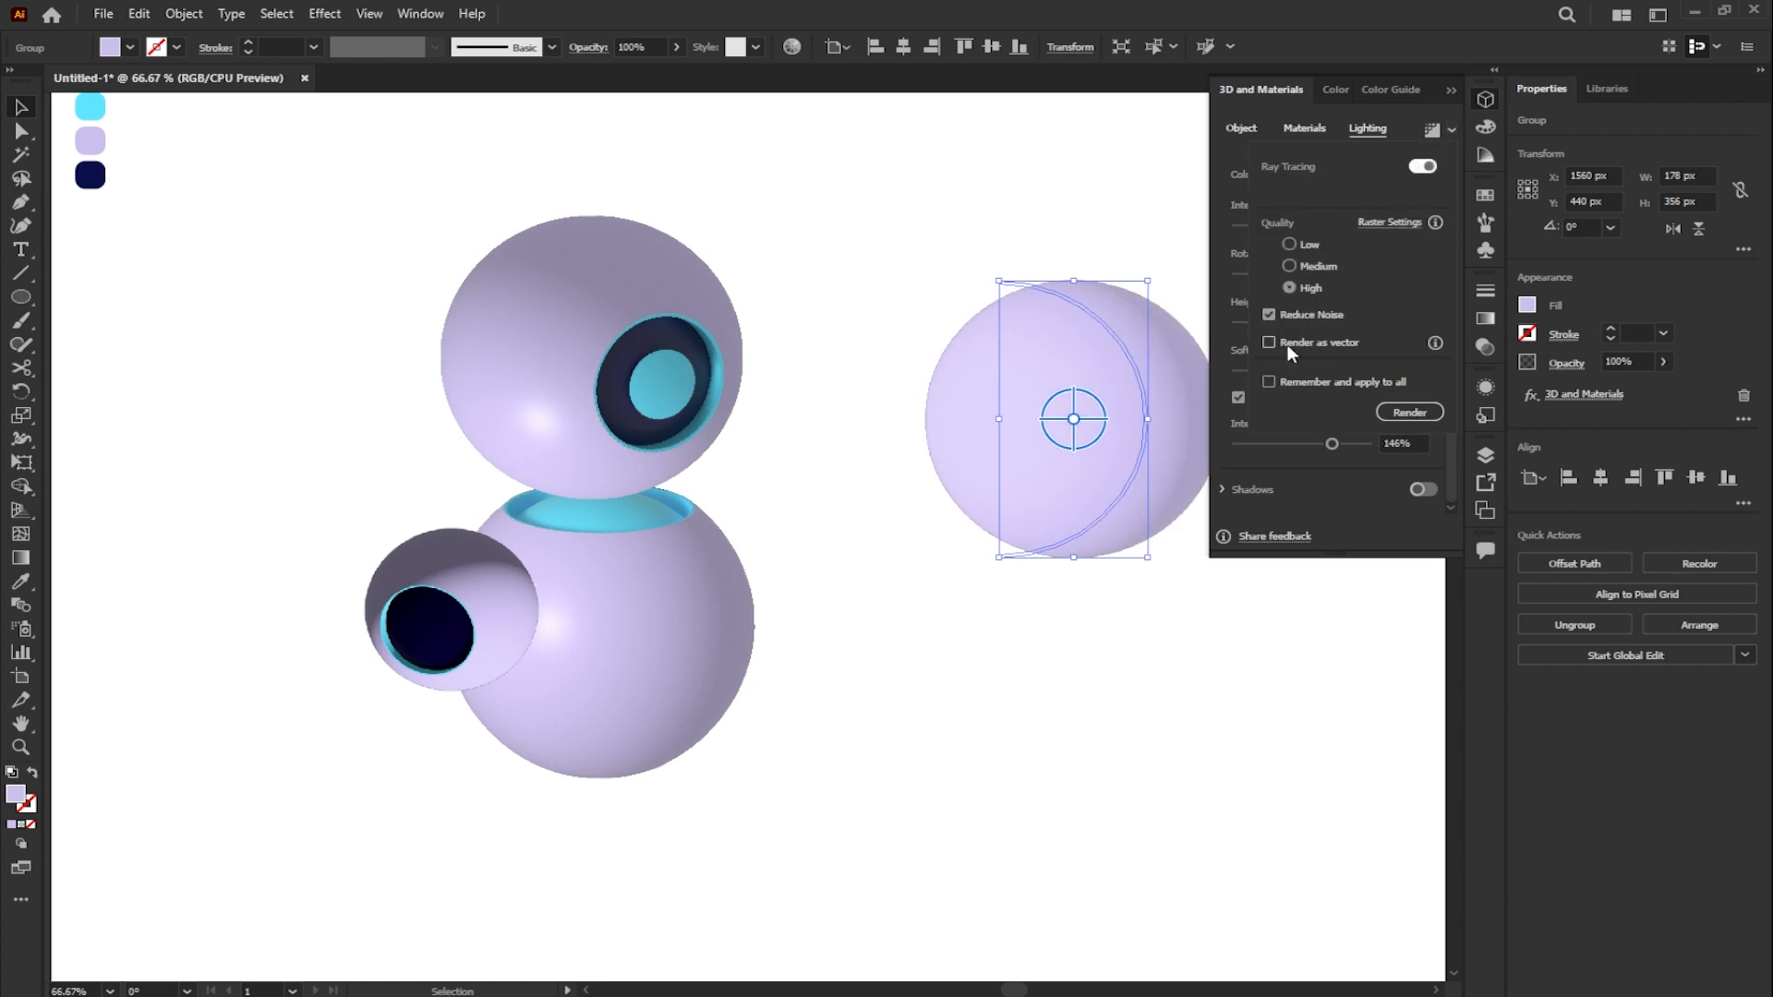
{"action": "left_click", "coordinate": [1412, 407]}
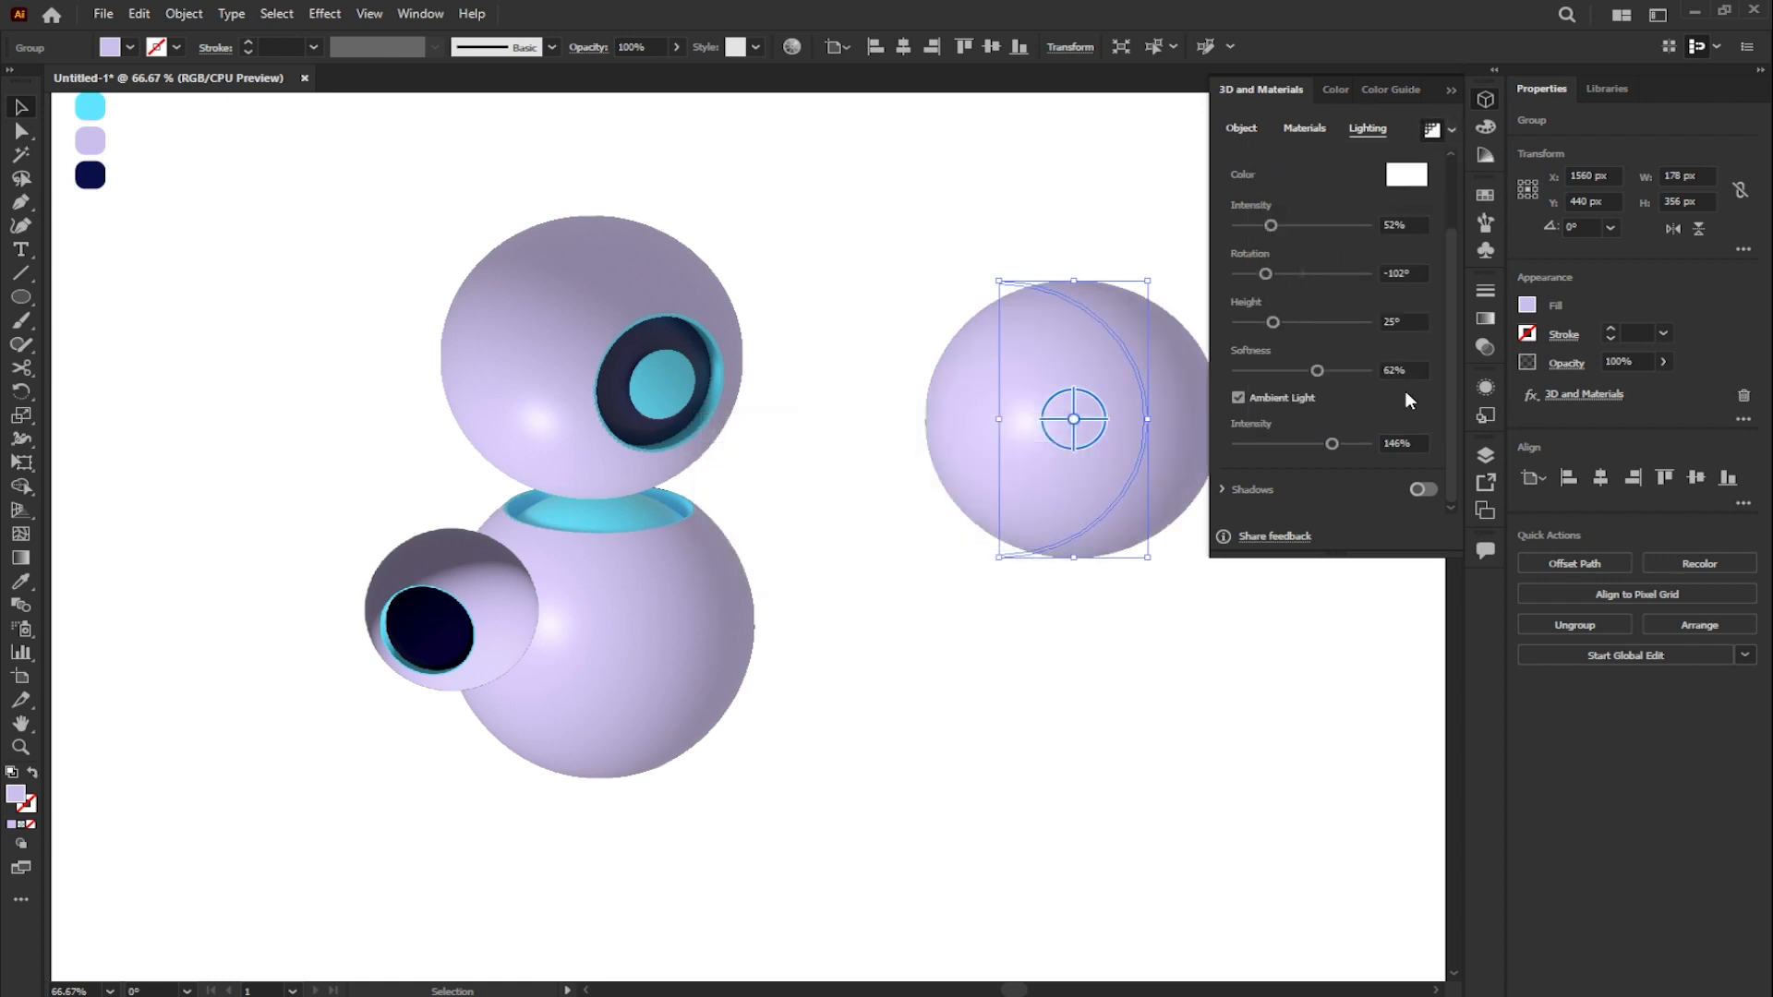
- Render the small third sphere at the body's left with ray tracing and collapse the 3D and Materials panel
{"action": "left_click", "coordinate": [477, 589]}
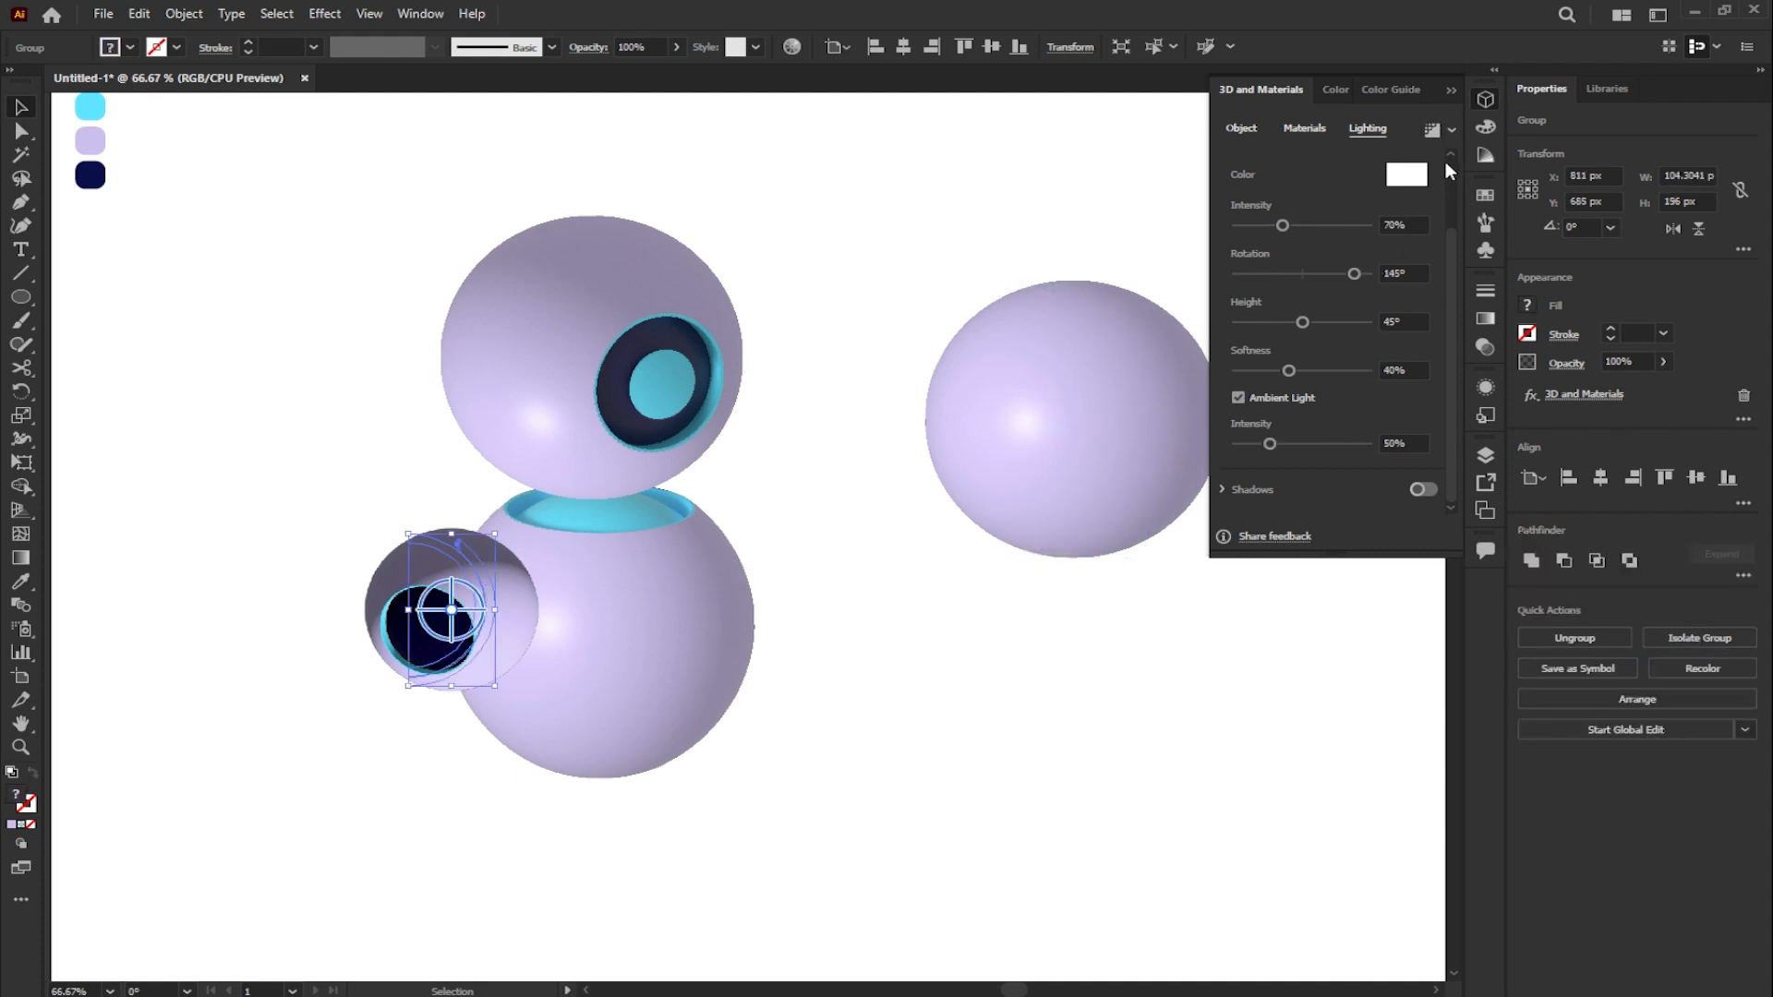
{"action": "left_click", "coordinate": [1453, 130]}
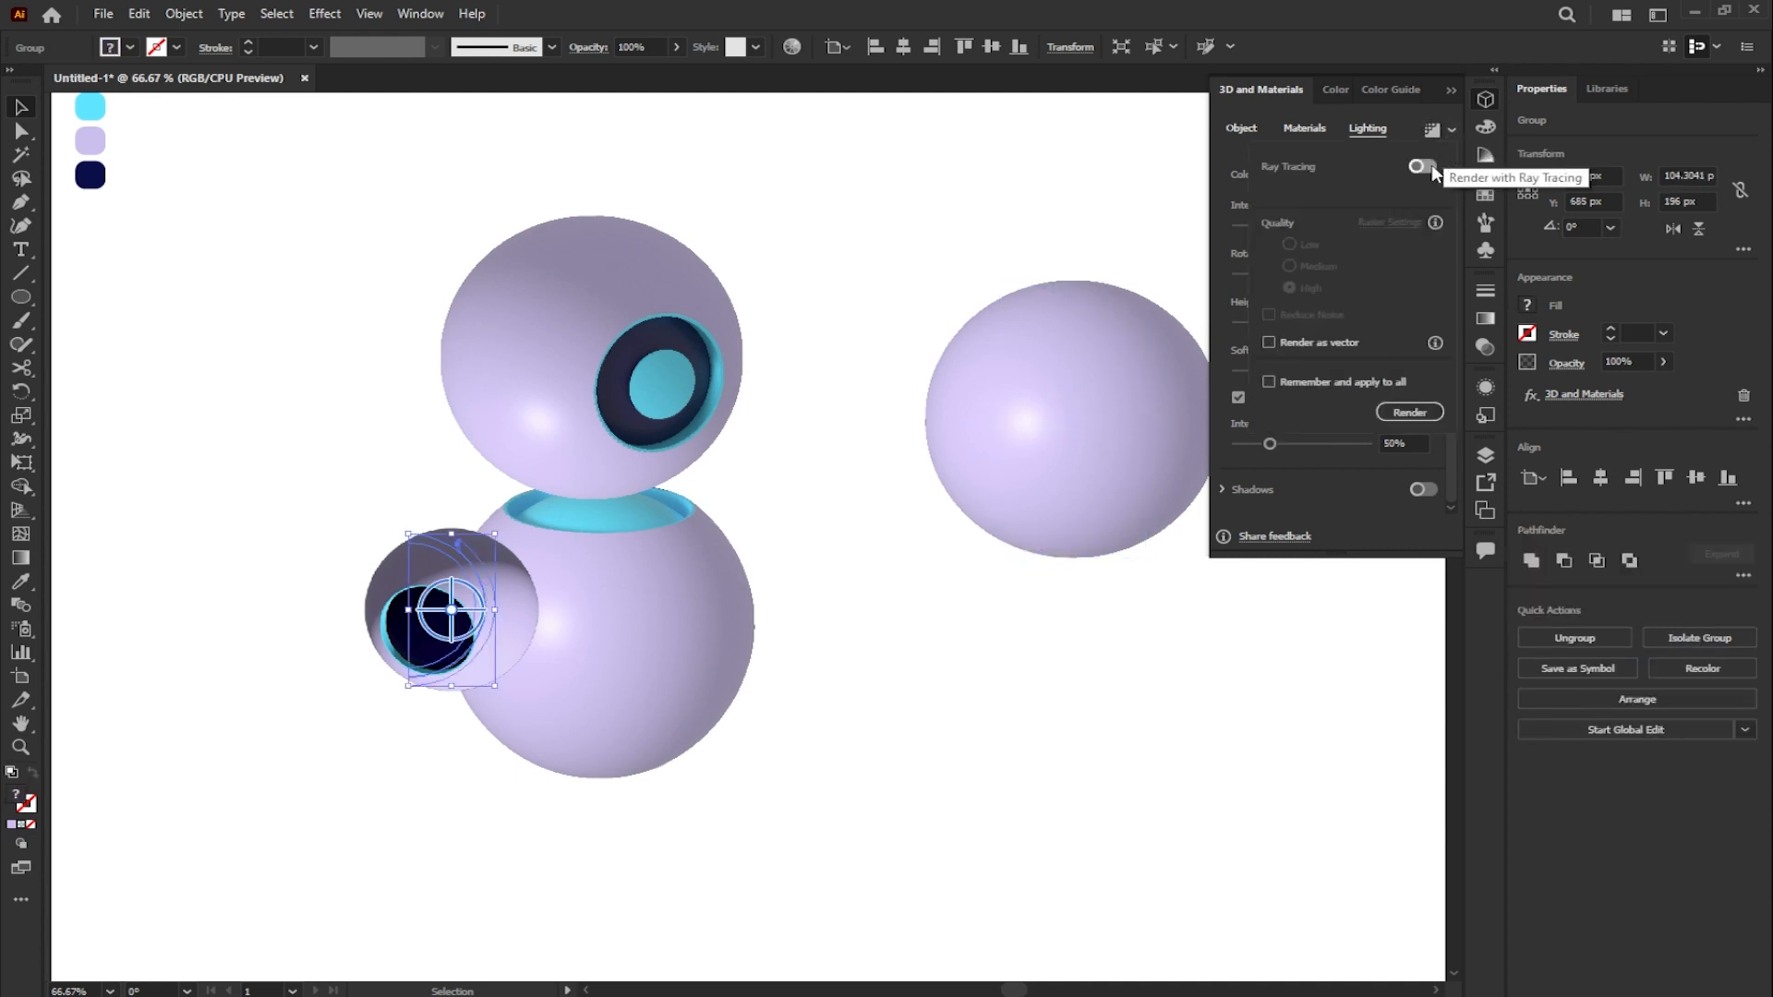
{"action": "left_click", "coordinate": [1407, 413]}
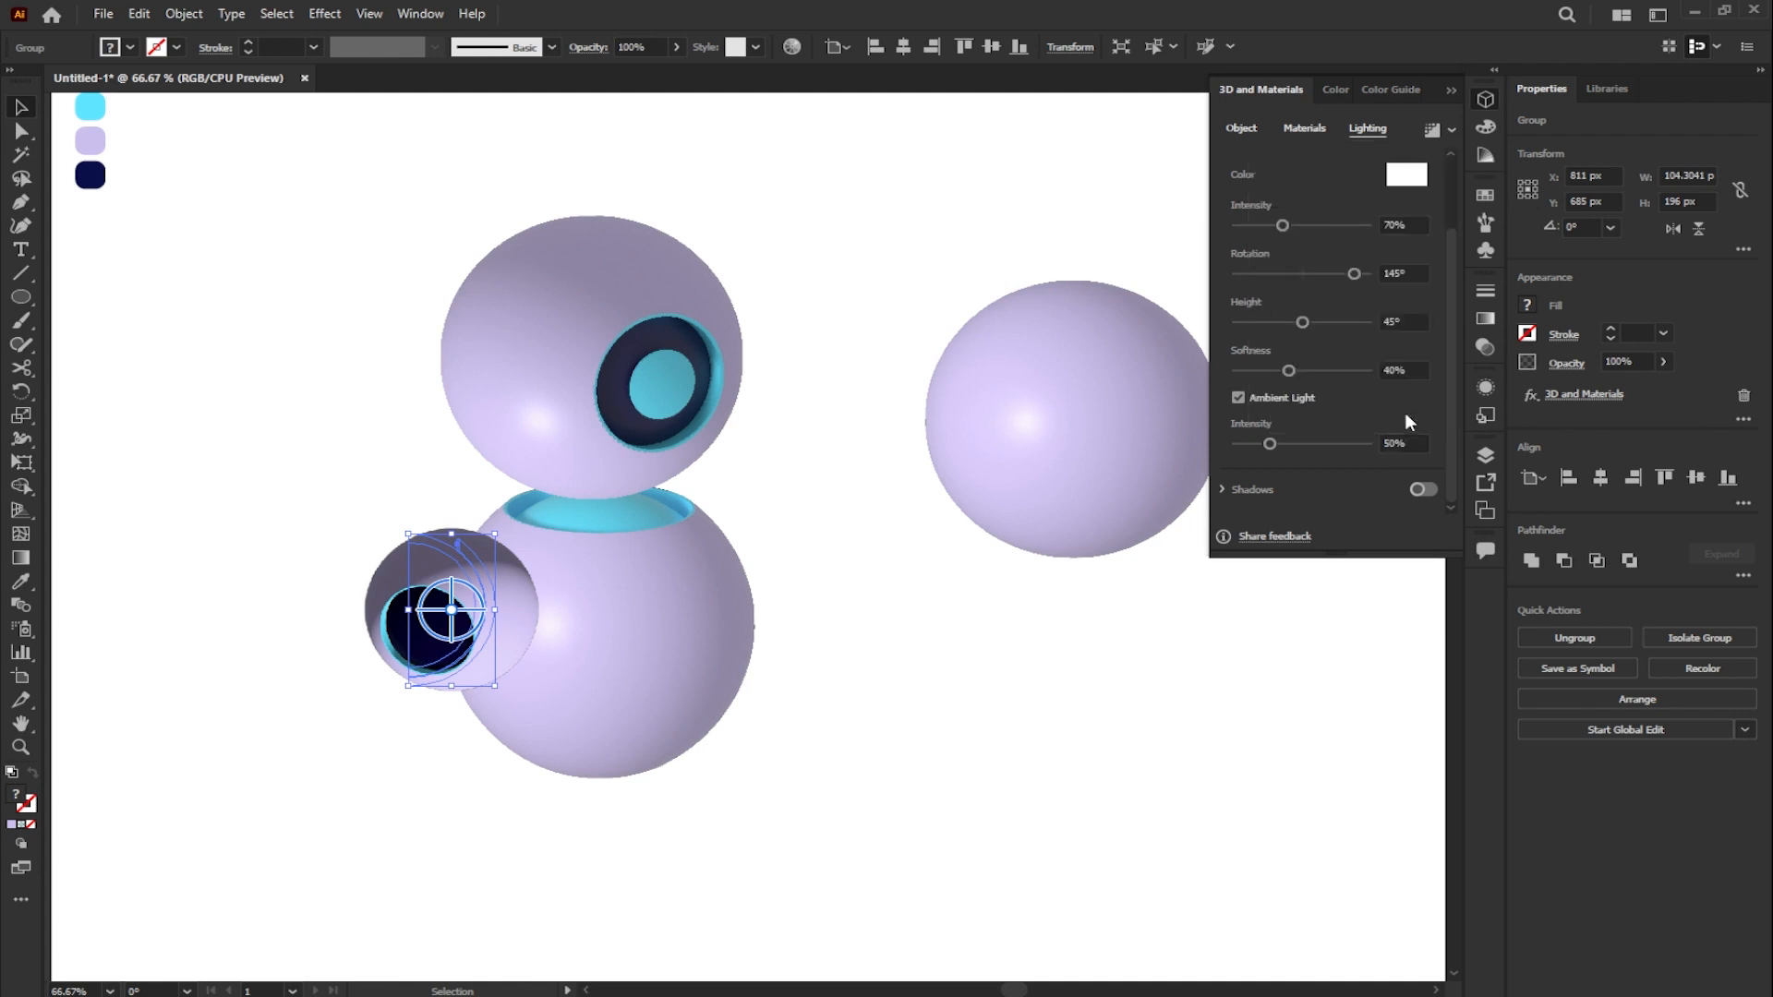
{"action": "left_click", "coordinate": [895, 340]}
{"action": "scroll", "coordinate": [895, 340], "scroll_direction": "down", "scroll_amount": 1}
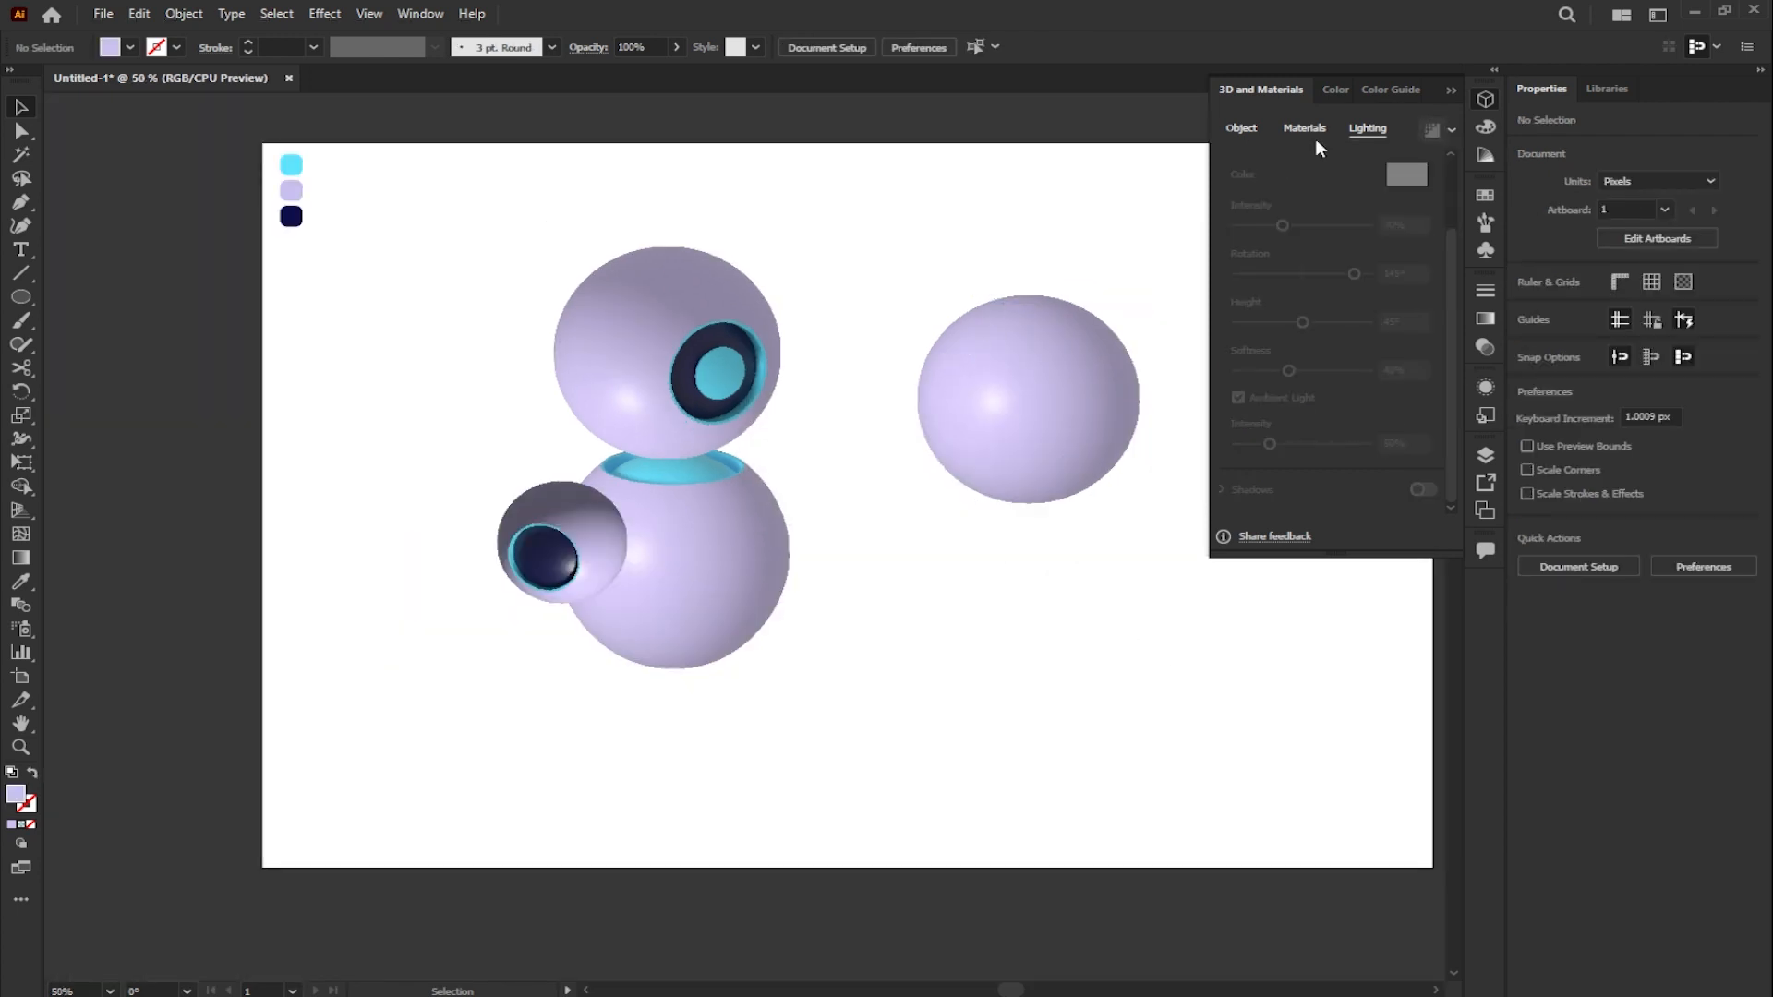
{"action": "left_click", "coordinate": [1451, 90]}
- Scale down the plain sphere and place a smaller copy, with a 66 × 132 px group, at the lower left of the third sphere
{"action": "left_click_drag", "start_coordinate": [1078, 379], "coordinate": [1051, 597]}
{"action": "left_click_drag", "start_coordinate": [1057, 512], "coordinate": [408, 597]}
{"action": "left_click_drag", "start_coordinate": [341, 540], "coordinate": [381, 615]}
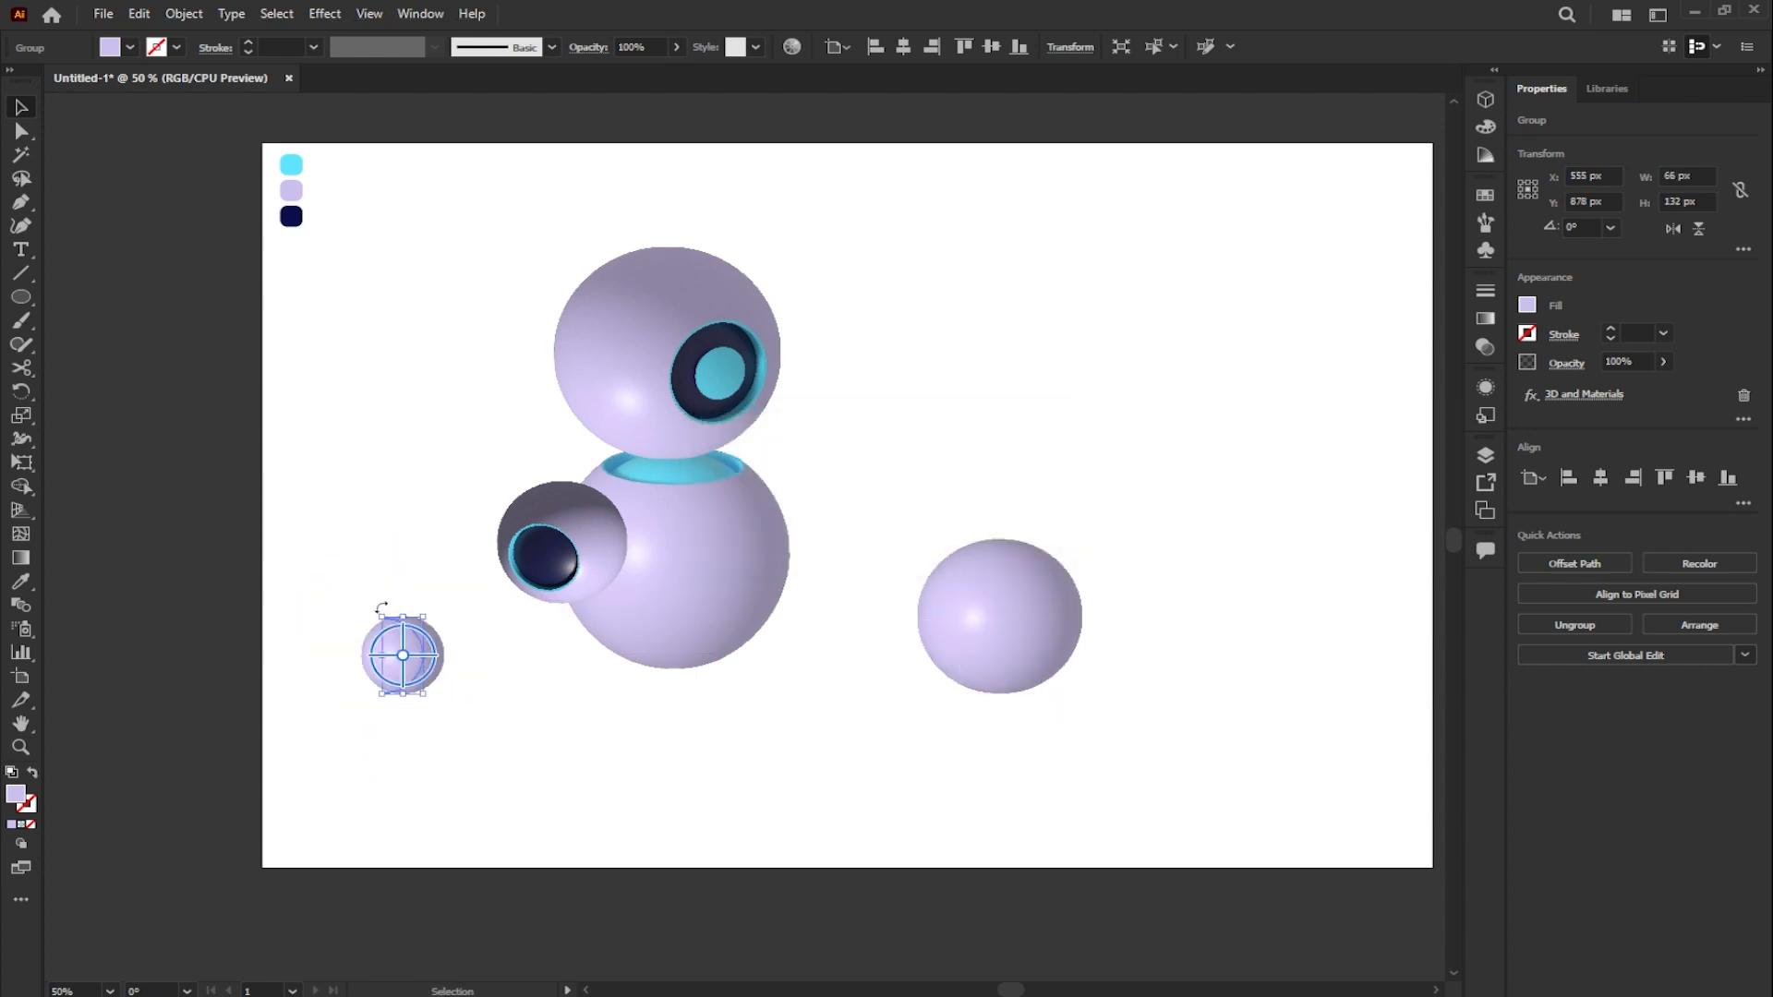
{"action": "left_click", "coordinate": [395, 582]}
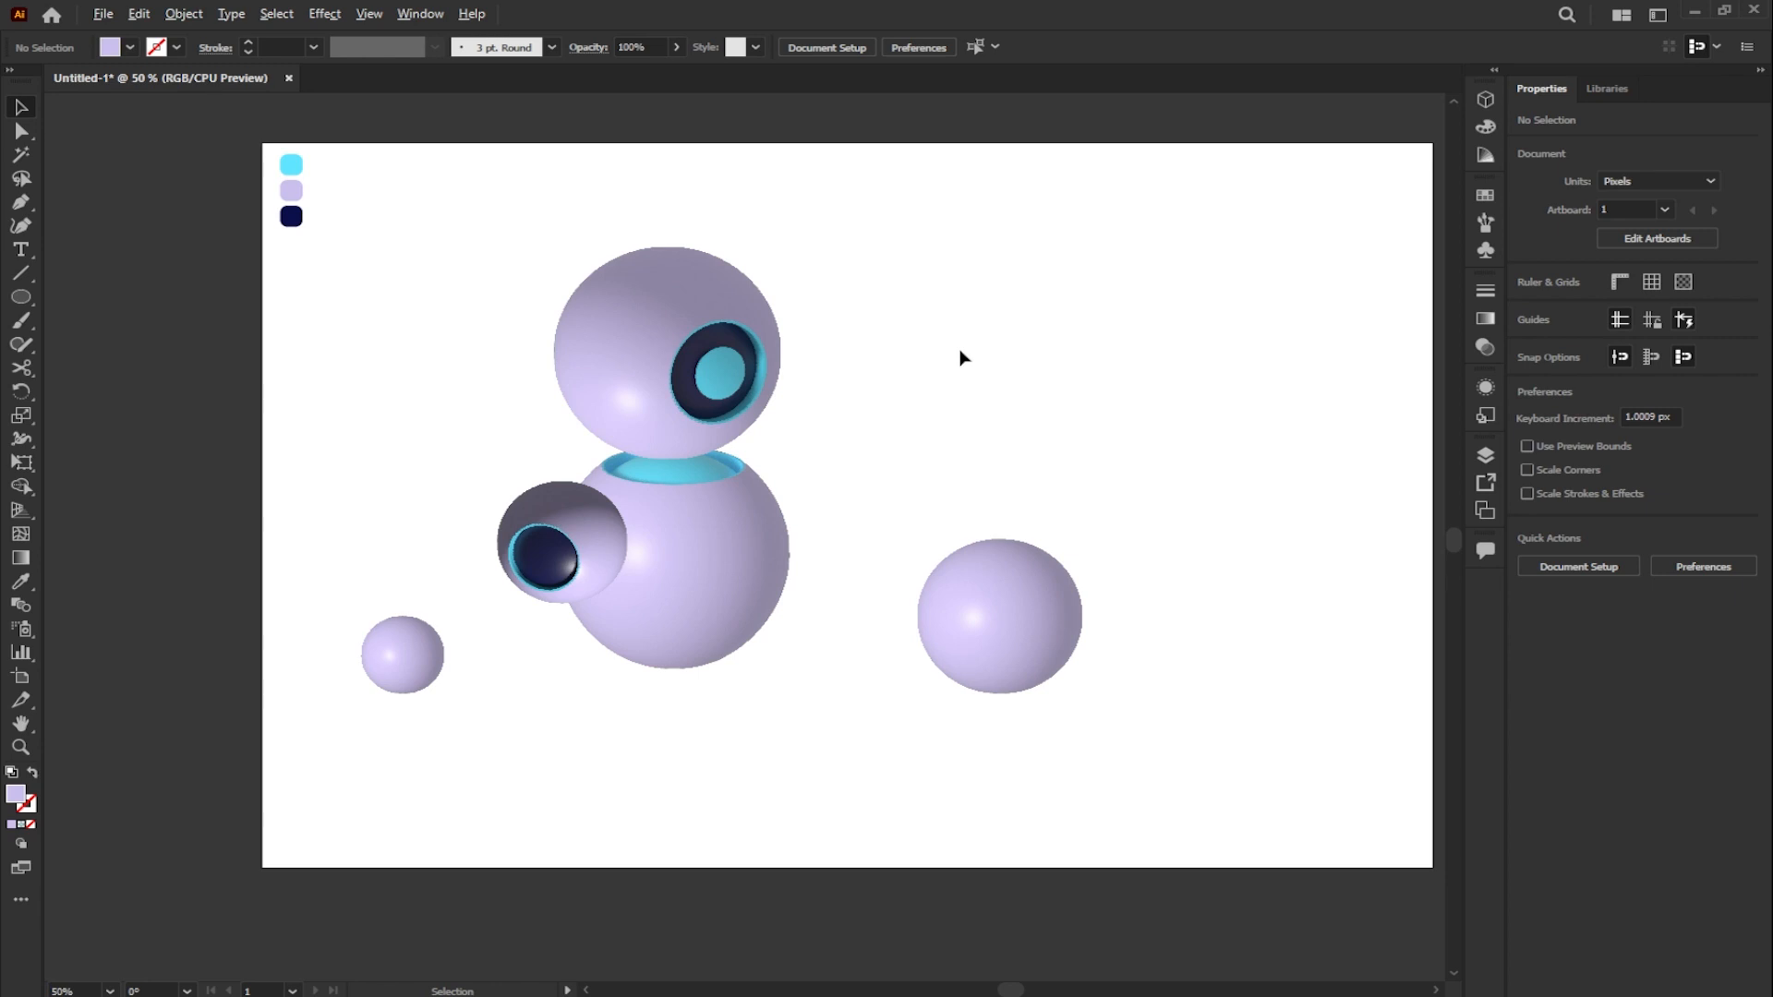
- Draw a lavender rectangle about 118 × 76 px to the right of the eye sphere
{"action": "scroll", "coordinate": [960, 357], "scroll_direction": "up", "scroll_amount": 1}
{"action": "left_click_drag", "start_coordinate": [963, 353], "coordinate": [906, 376]}
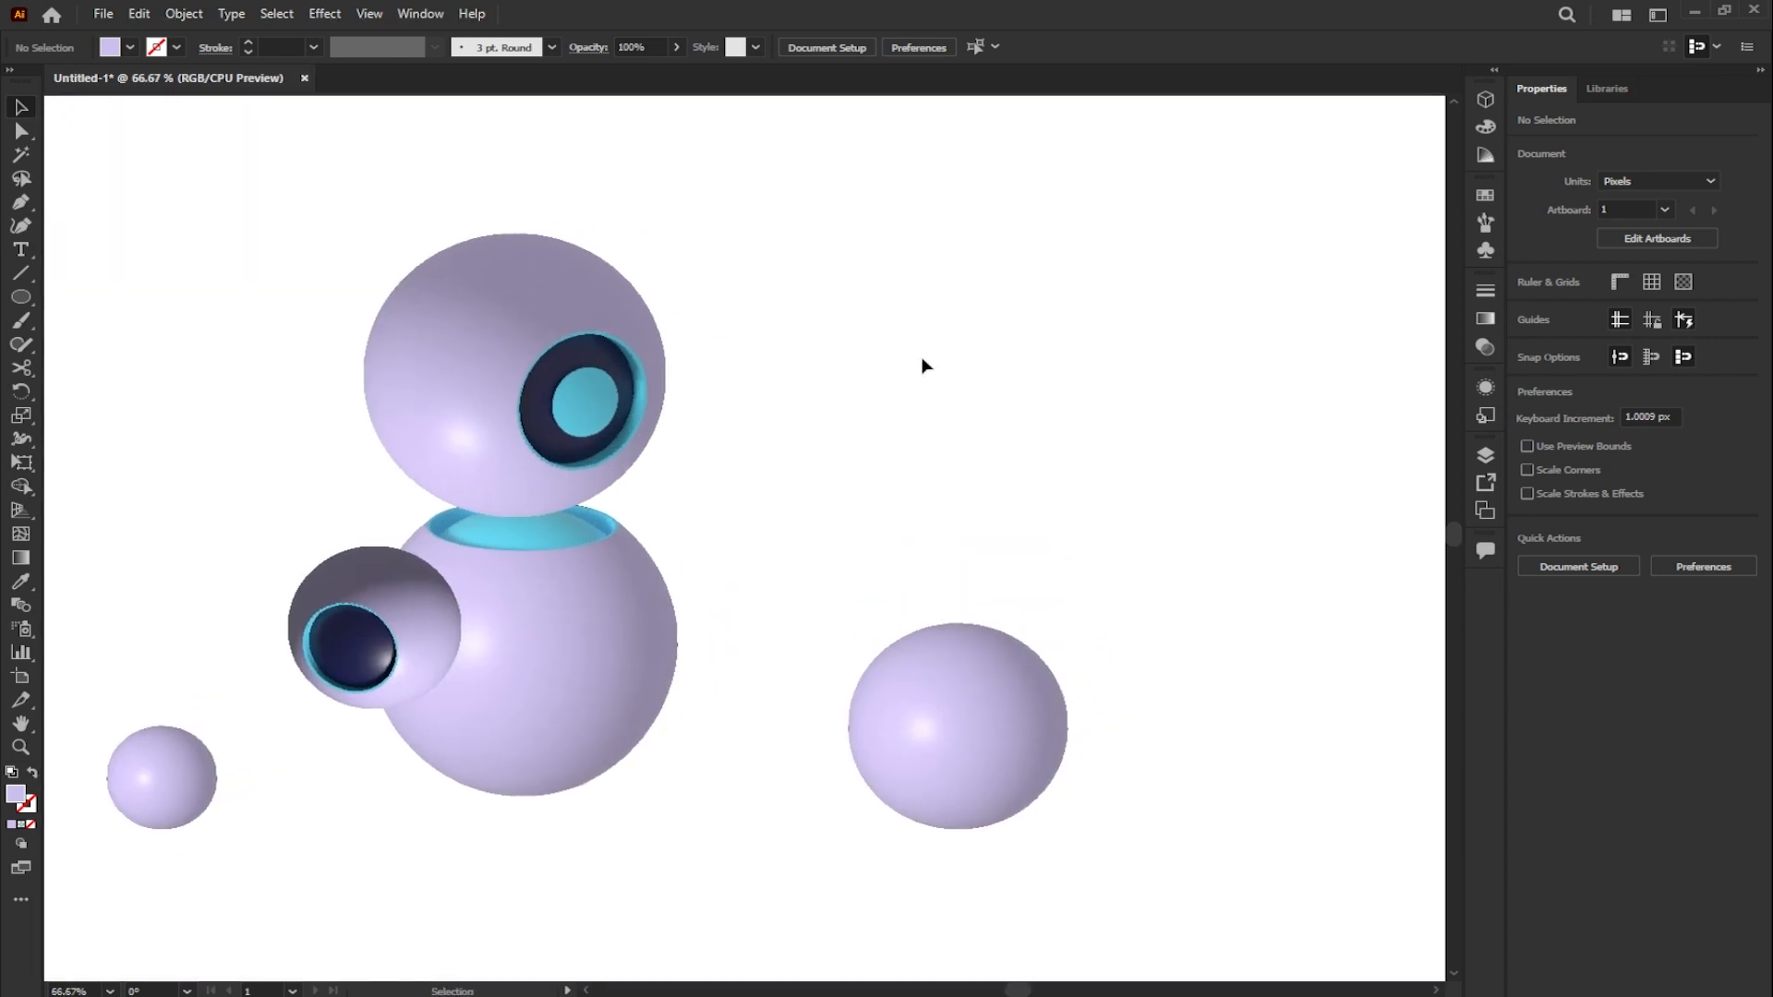
{"action": "left_click_drag", "start_coordinate": [33, 311], "coordinate": [92, 297]}
{"action": "left_click_drag", "start_coordinate": [767, 350], "coordinate": [865, 374]}
{"action": "key", "text": "ctrl+equal"}
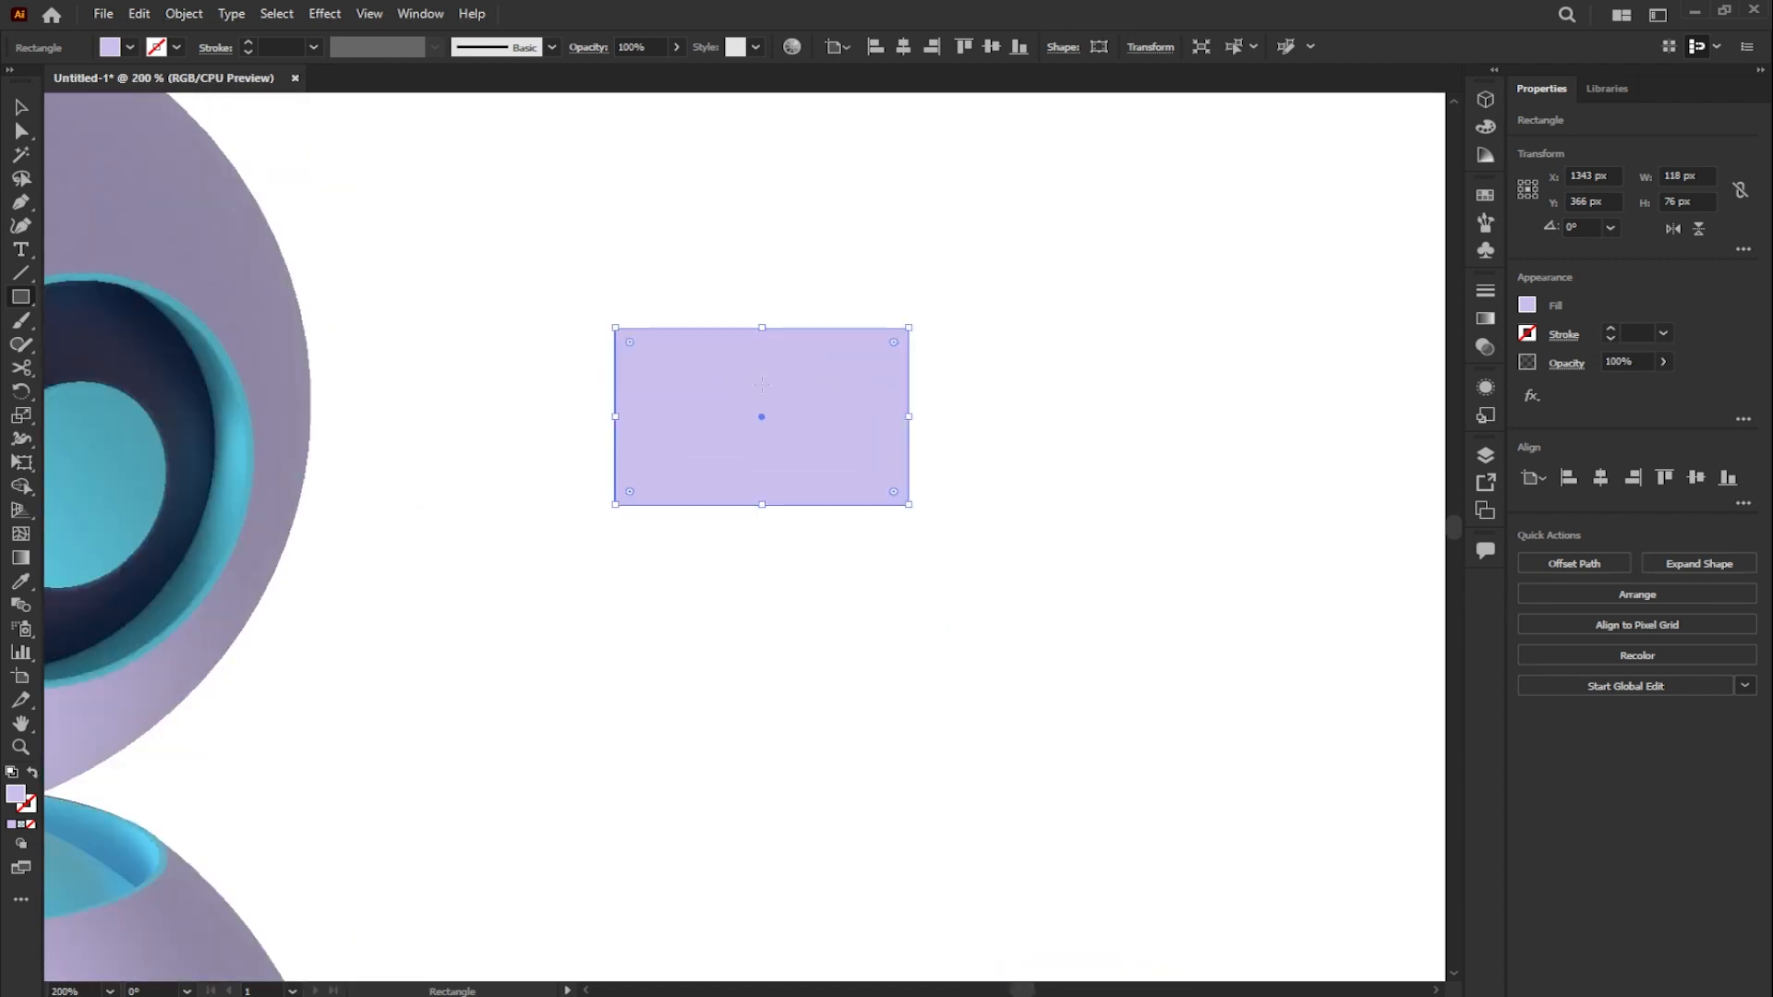
- Copy the rectangle directly below, then duplicate the original in place and shrink the duplicate to about 107 × 66 px toward the upper-right corner
{"action": "left_click", "coordinate": [21, 107]}
{"action": "left_click_drag", "start_coordinate": [760, 421], "coordinate": [761, 601]}
{"action": "left_click", "coordinate": [806, 445]}
{"action": "mouse_move", "coordinate": [805, 445]}
{"action": "left_mouse_down"}
{"action": "mouse_move", "coordinate": [1120, 445]}
{"action": "mouse_move", "coordinate": [807, 432]}
{"action": "left_mouse_up"}
{"action": "left_click_drag", "start_coordinate": [618, 507], "coordinate": [644, 483]}
{"action": "left_click", "coordinate": [992, 486]}
- Fill the larger rectangle behind the shrunken duplicate with the dark colour 160156
{"action": "left_click", "coordinate": [673, 507]}
{"action": "double_click", "coordinate": [15, 795]}
{"action": "type", "text": "160156"}
{"action": "left_click", "coordinate": [593, 185]}
- Fill the smaller front rectangle with a saturated blue
{"action": "left_click", "coordinate": [663, 399]}
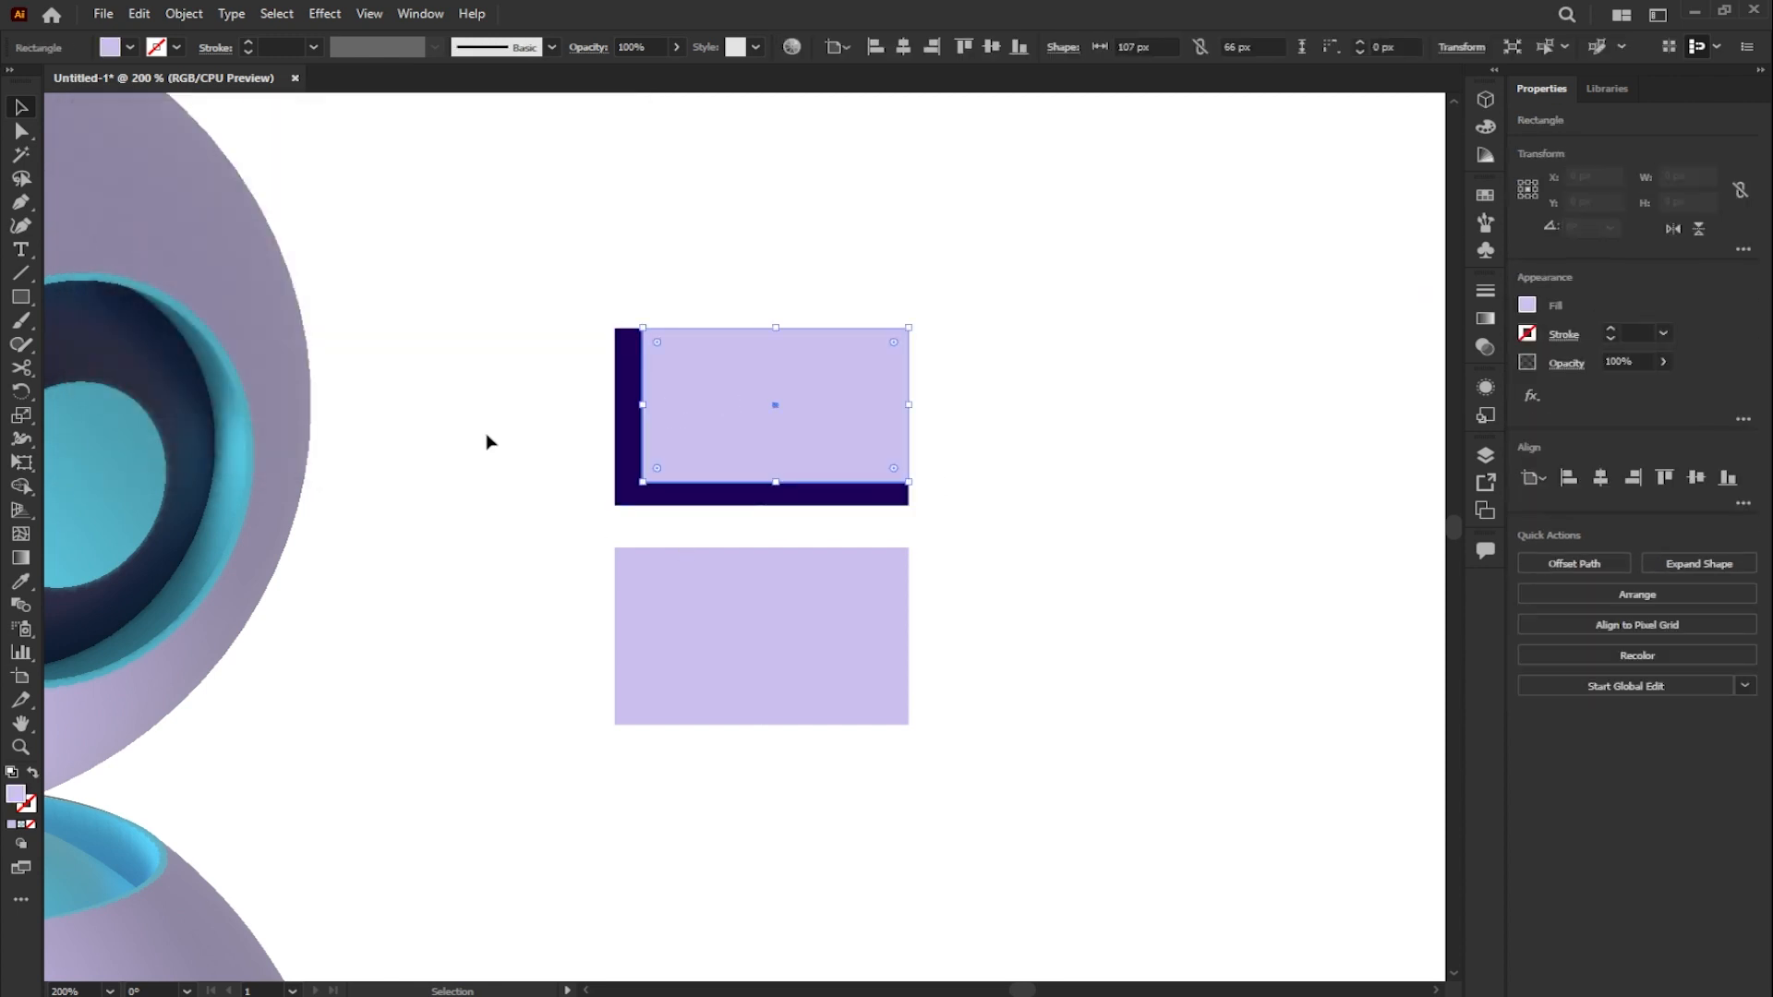
{"action": "double_click", "coordinate": [15, 794]}
{"action": "left_click", "coordinate": [379, 266]}
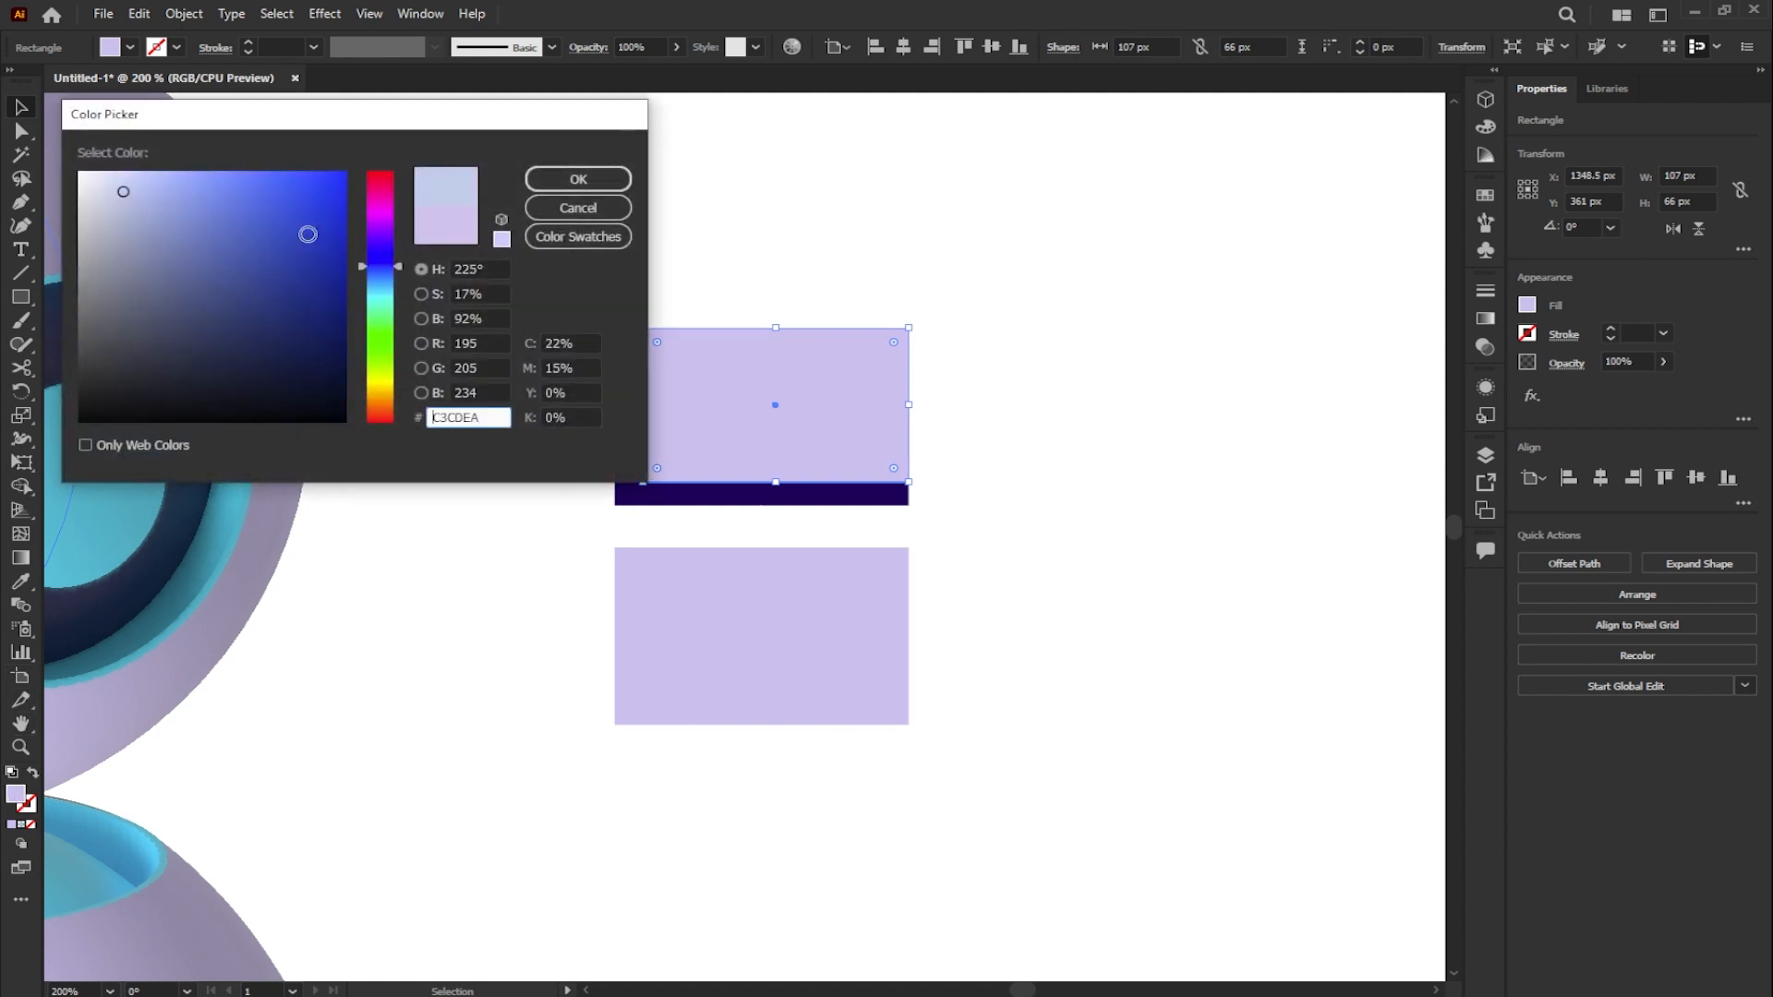
{"action": "left_click", "coordinate": [346, 233]}
{"action": "left_click", "coordinate": [575, 180]}
{"action": "left_click", "coordinate": [736, 219]}
{"action": "scroll", "coordinate": [665, 379], "scroll_direction": "up", "scroll_amount": 1}
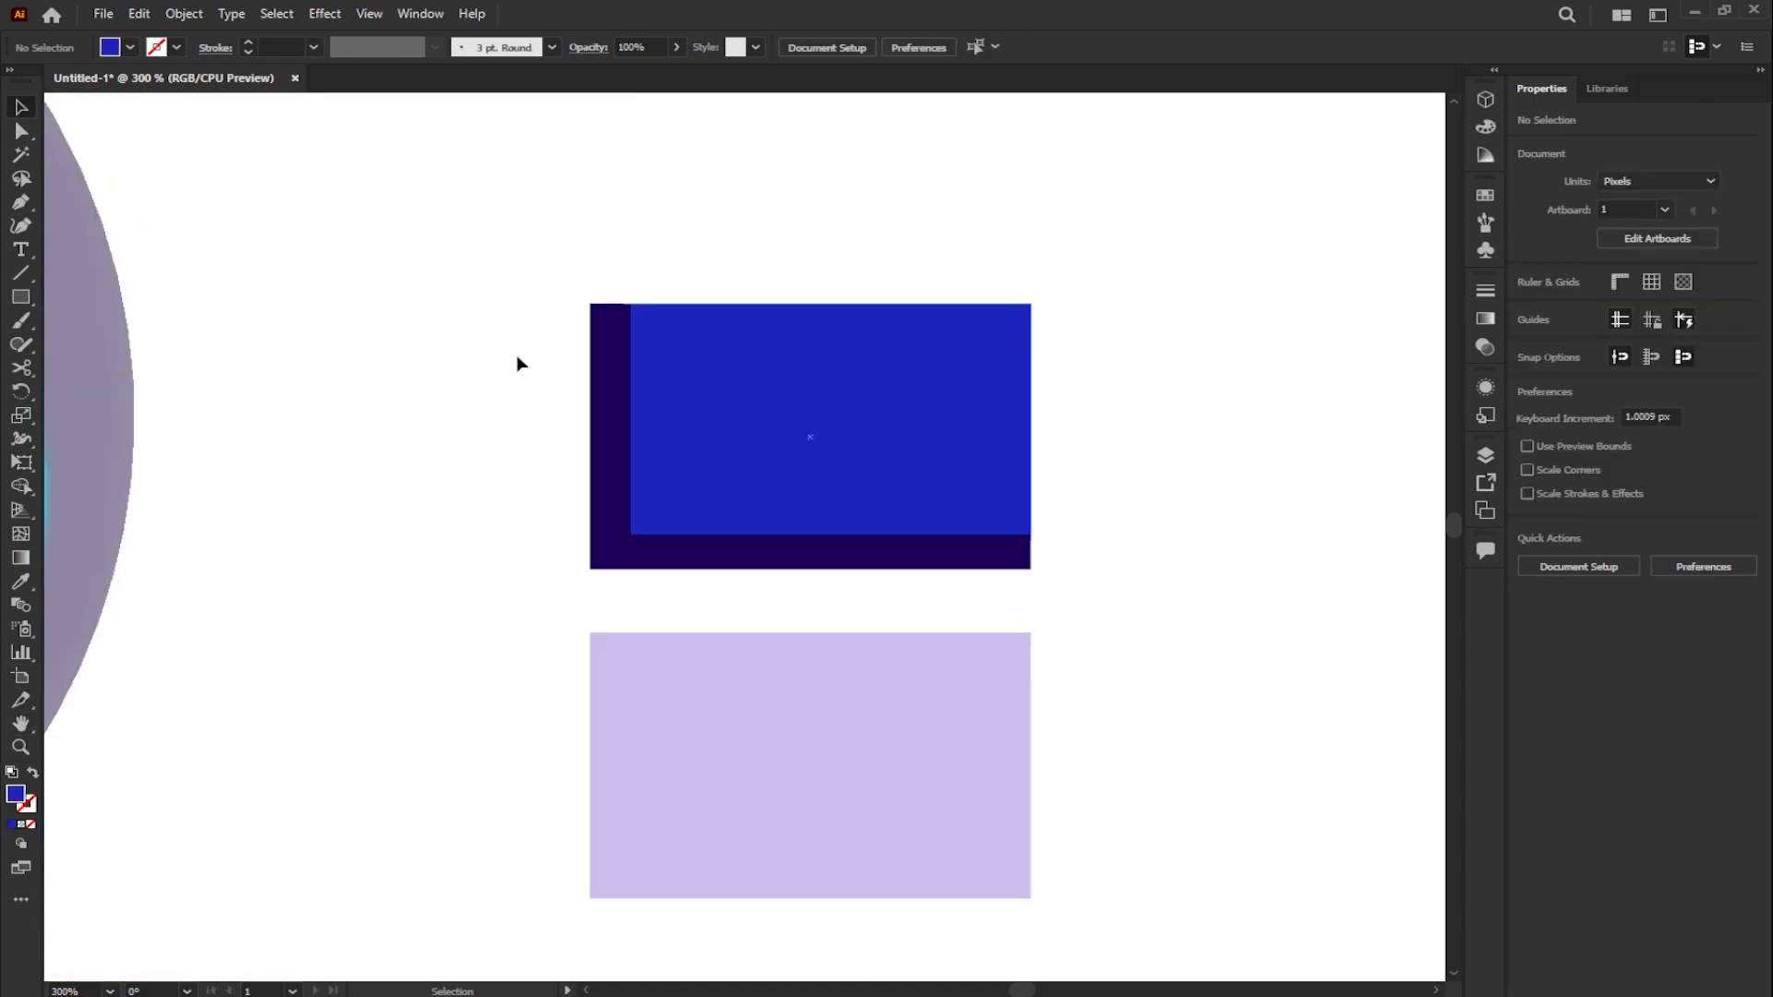
- Draw an 18 × 7 px rectangle near the blue panel's upper-left corner and fill it with cyan 06D8F4
{"action": "left_click", "coordinate": [19, 297]}
{"action": "left_click_drag", "start_coordinate": [670, 349], "coordinate": [736, 373]}
{"action": "double_click", "coordinate": [14, 795]}
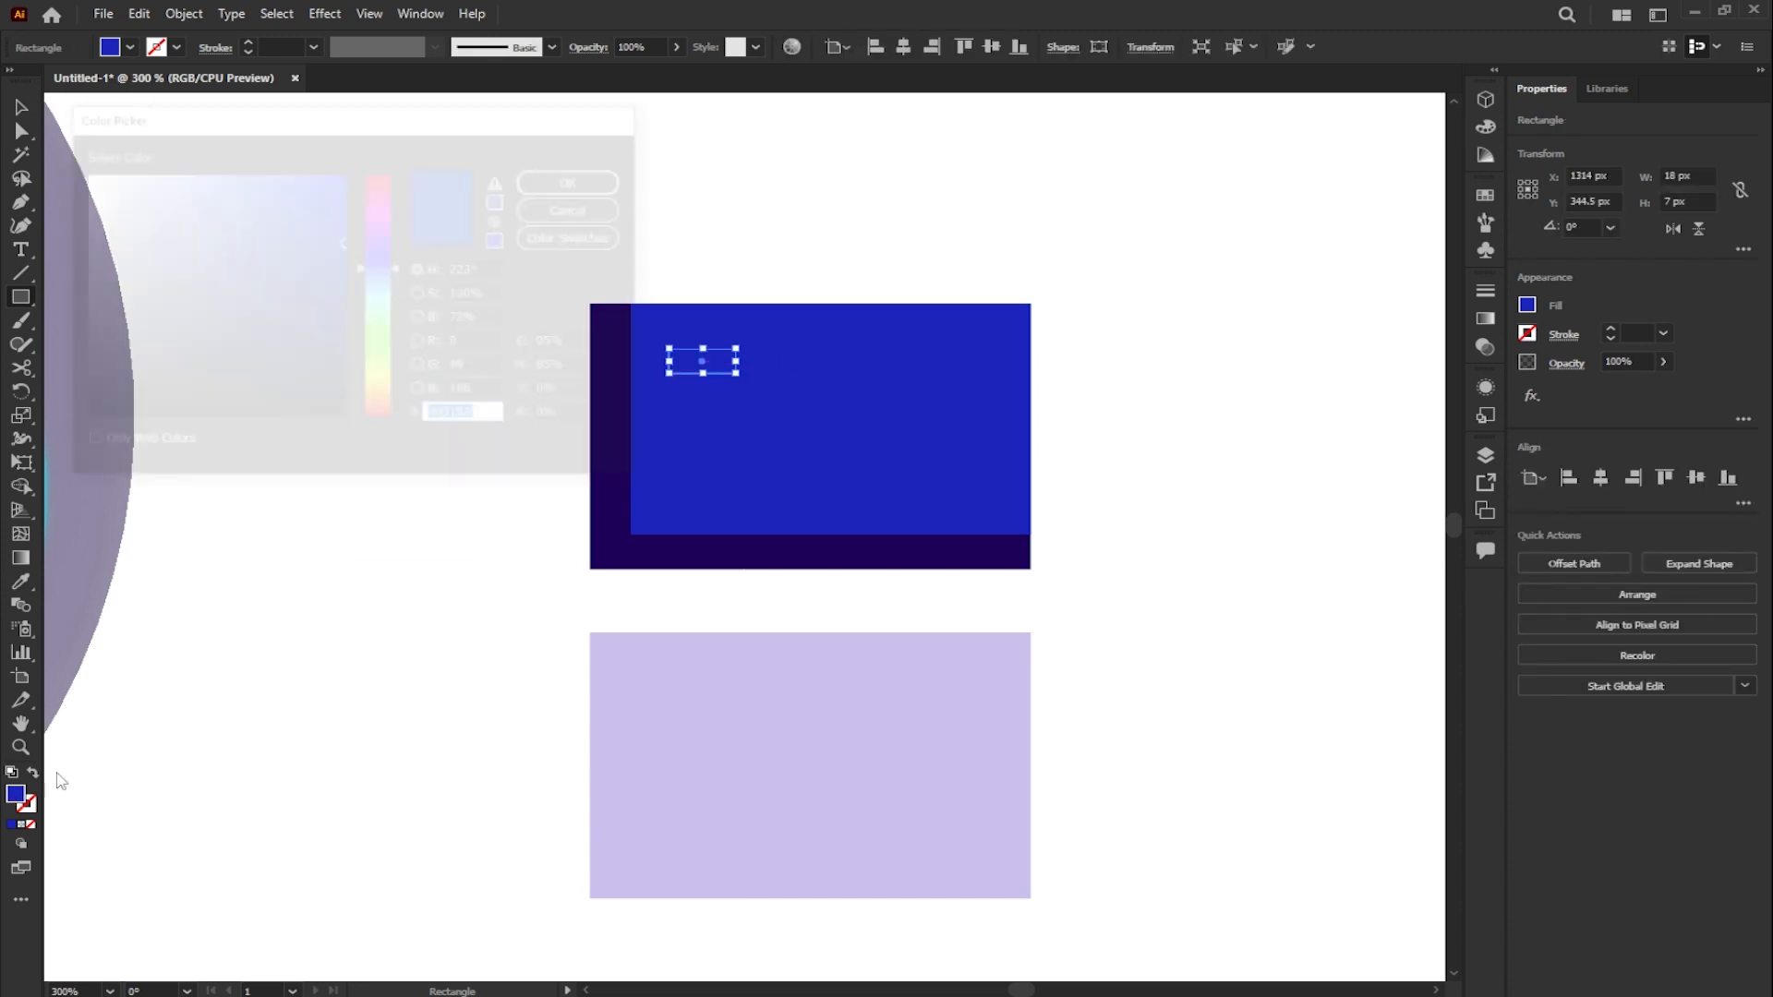
{"action": "left_click_drag", "start_coordinate": [384, 281], "coordinate": [386, 292]}
{"action": "left_click", "coordinate": [346, 174]}
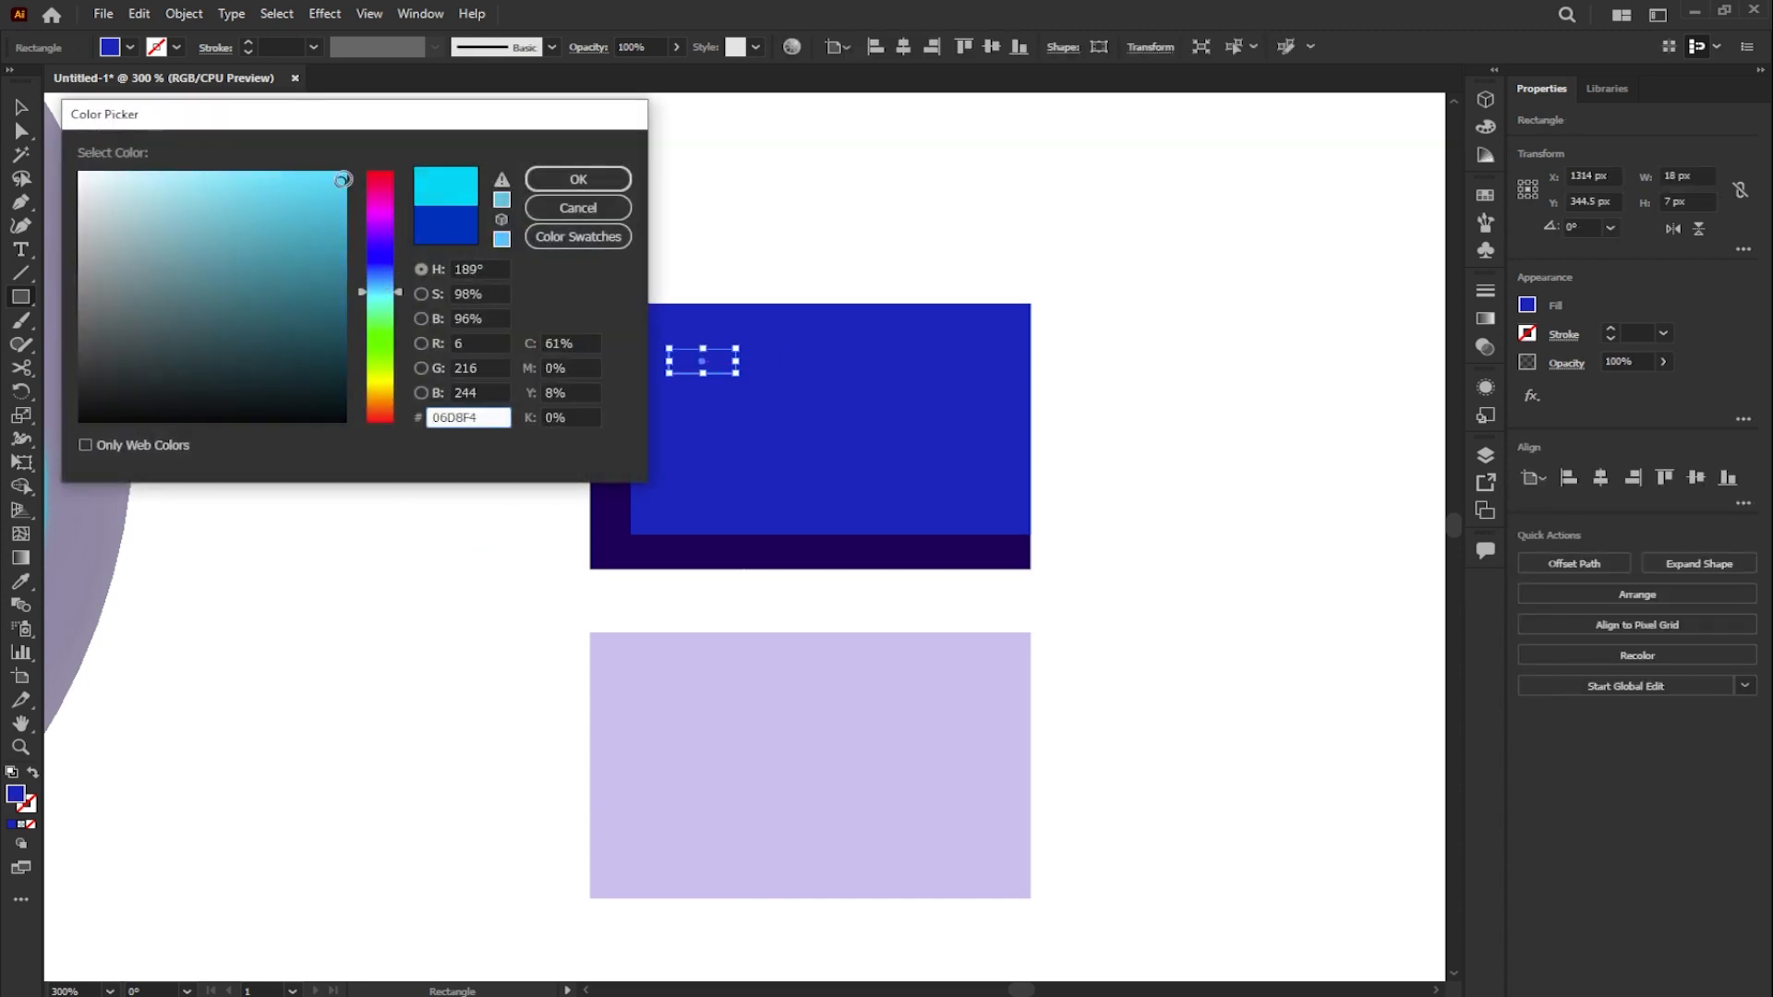
{"action": "left_click", "coordinate": [578, 179]}
{"action": "key", "text": "ctrl+equal"}
{"action": "key", "text": "ctrl+equal"}
{"action": "key", "text": "ctrl+equal"}
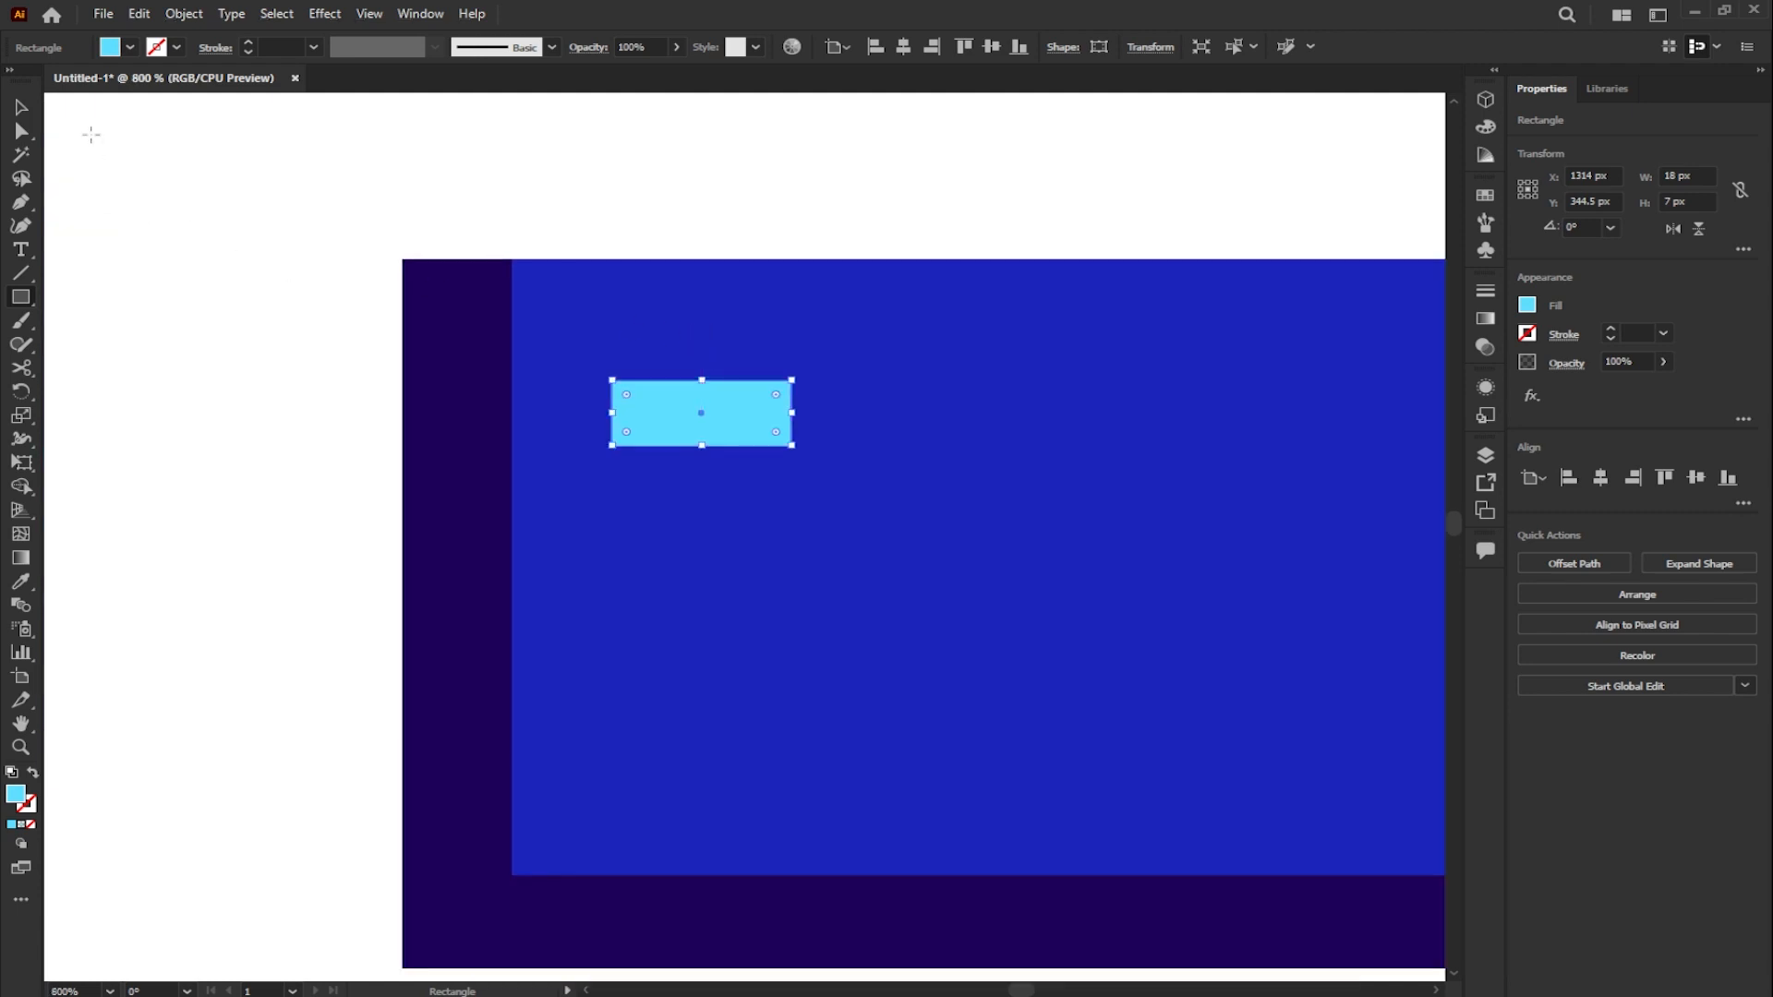
- Scatter six copies of the small cyan rectangle across the blue panel
{"action": "key", "text": "ctrl+minus"}
{"action": "key", "text": "ctrl+minus"}
{"action": "key", "text": "ctrl+equal"}
{"action": "left_click_drag", "start_coordinate": [671, 387], "coordinate": [984, 510]}
{"action": "left_click_drag", "start_coordinate": [979, 513], "coordinate": [685, 521]}
{"action": "scroll", "coordinate": [845, 513], "scroll_direction": "down", "scroll_amount": 1}
{"action": "left_click", "coordinate": [716, 320]}
{"action": "scroll", "coordinate": [701, 364], "scroll_direction": "down", "scroll_amount": 1}
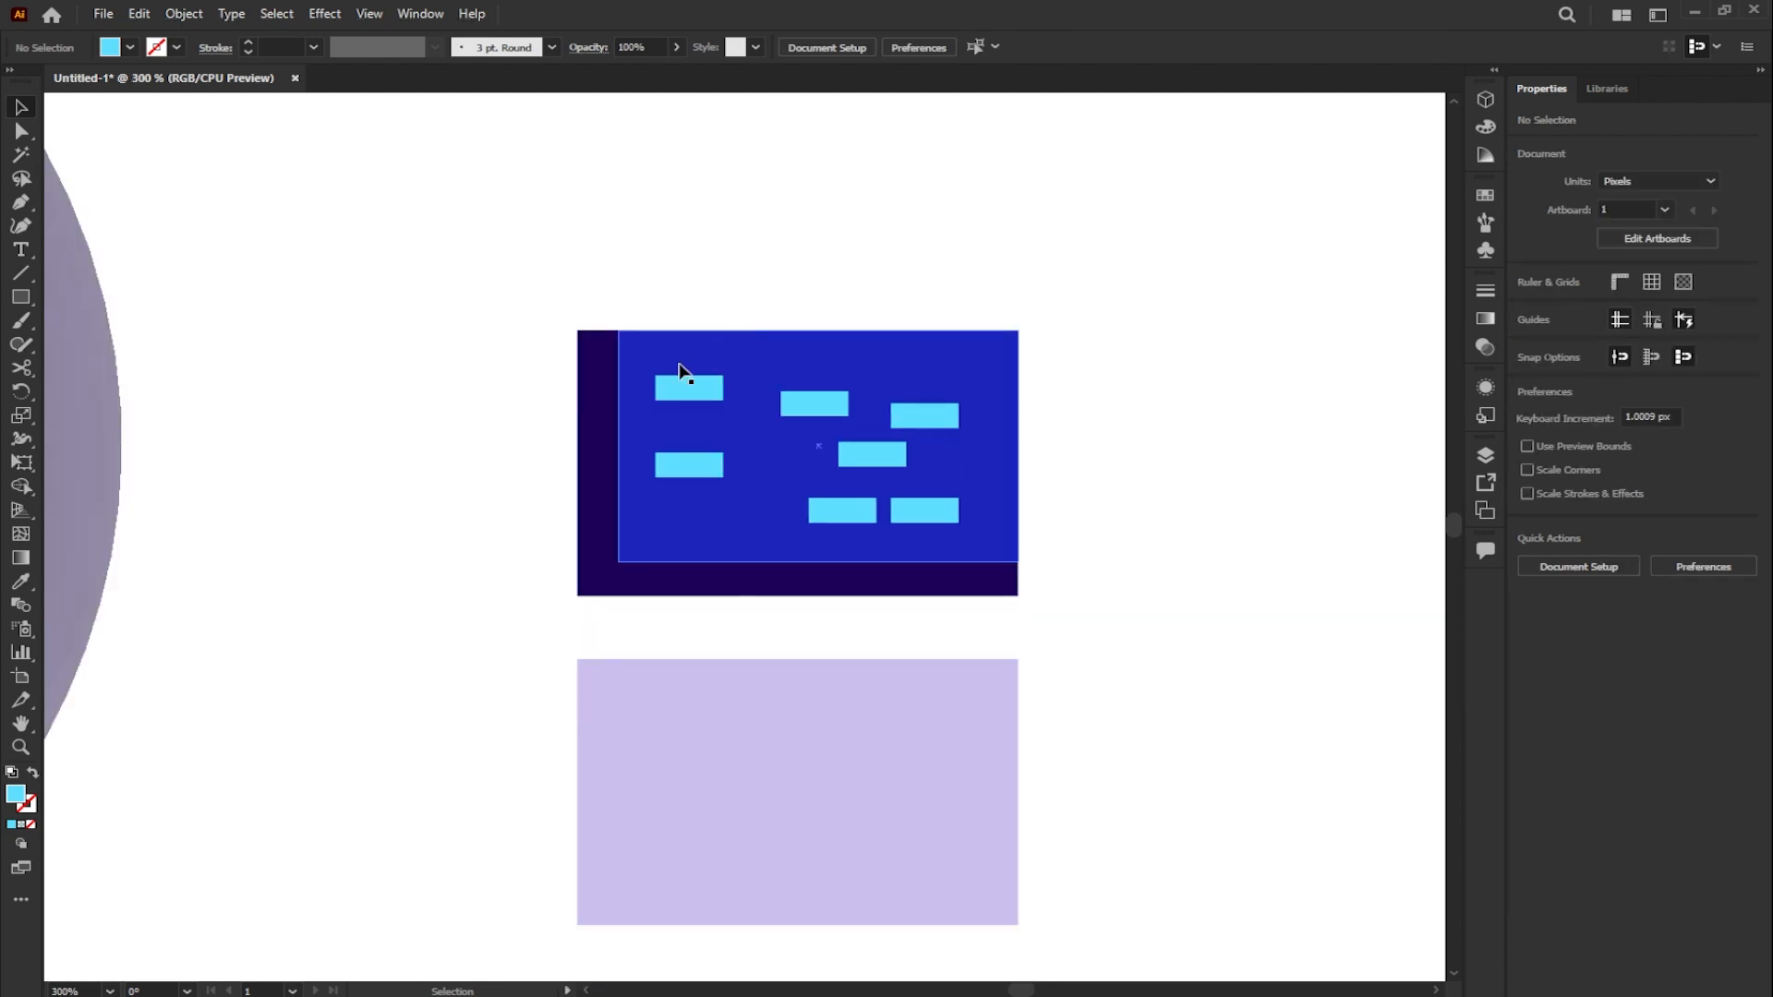
- Group the dark and blue rectangles together with all the small cyan rectangles
{"action": "left_click_drag", "start_coordinate": [515, 305], "coordinate": [1074, 619]}
{"action": "key", "text": "a"}
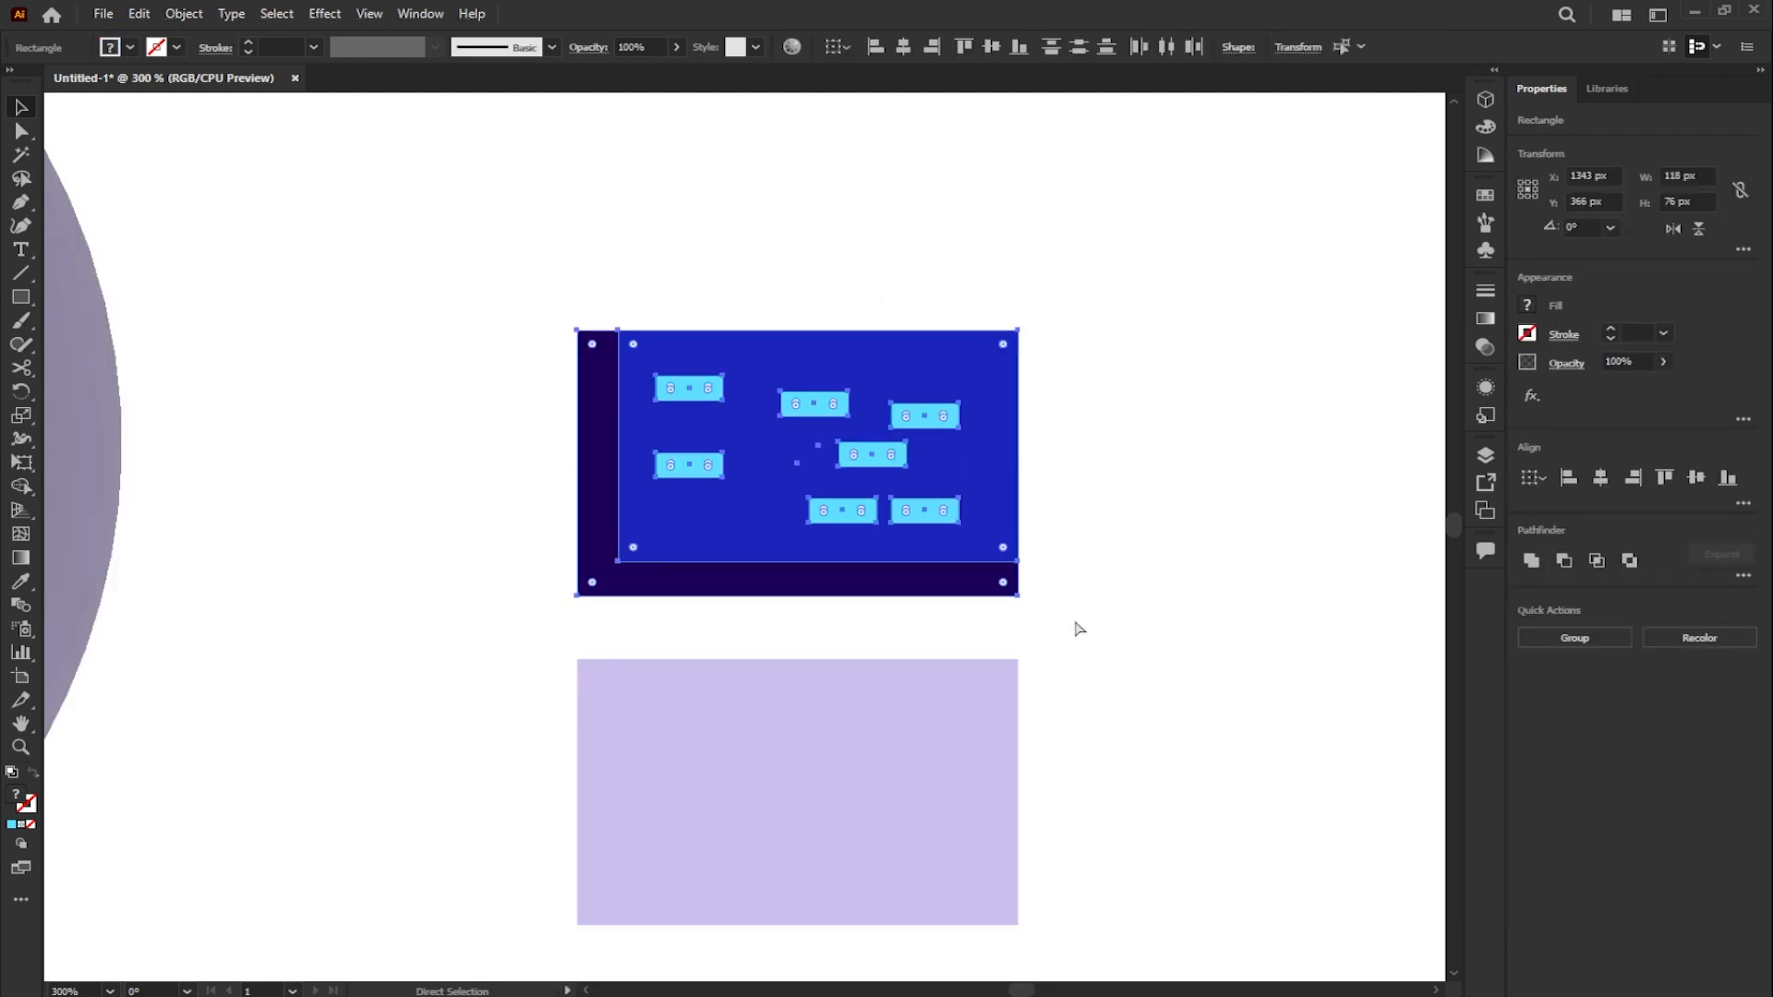
{"action": "key", "text": "v"}
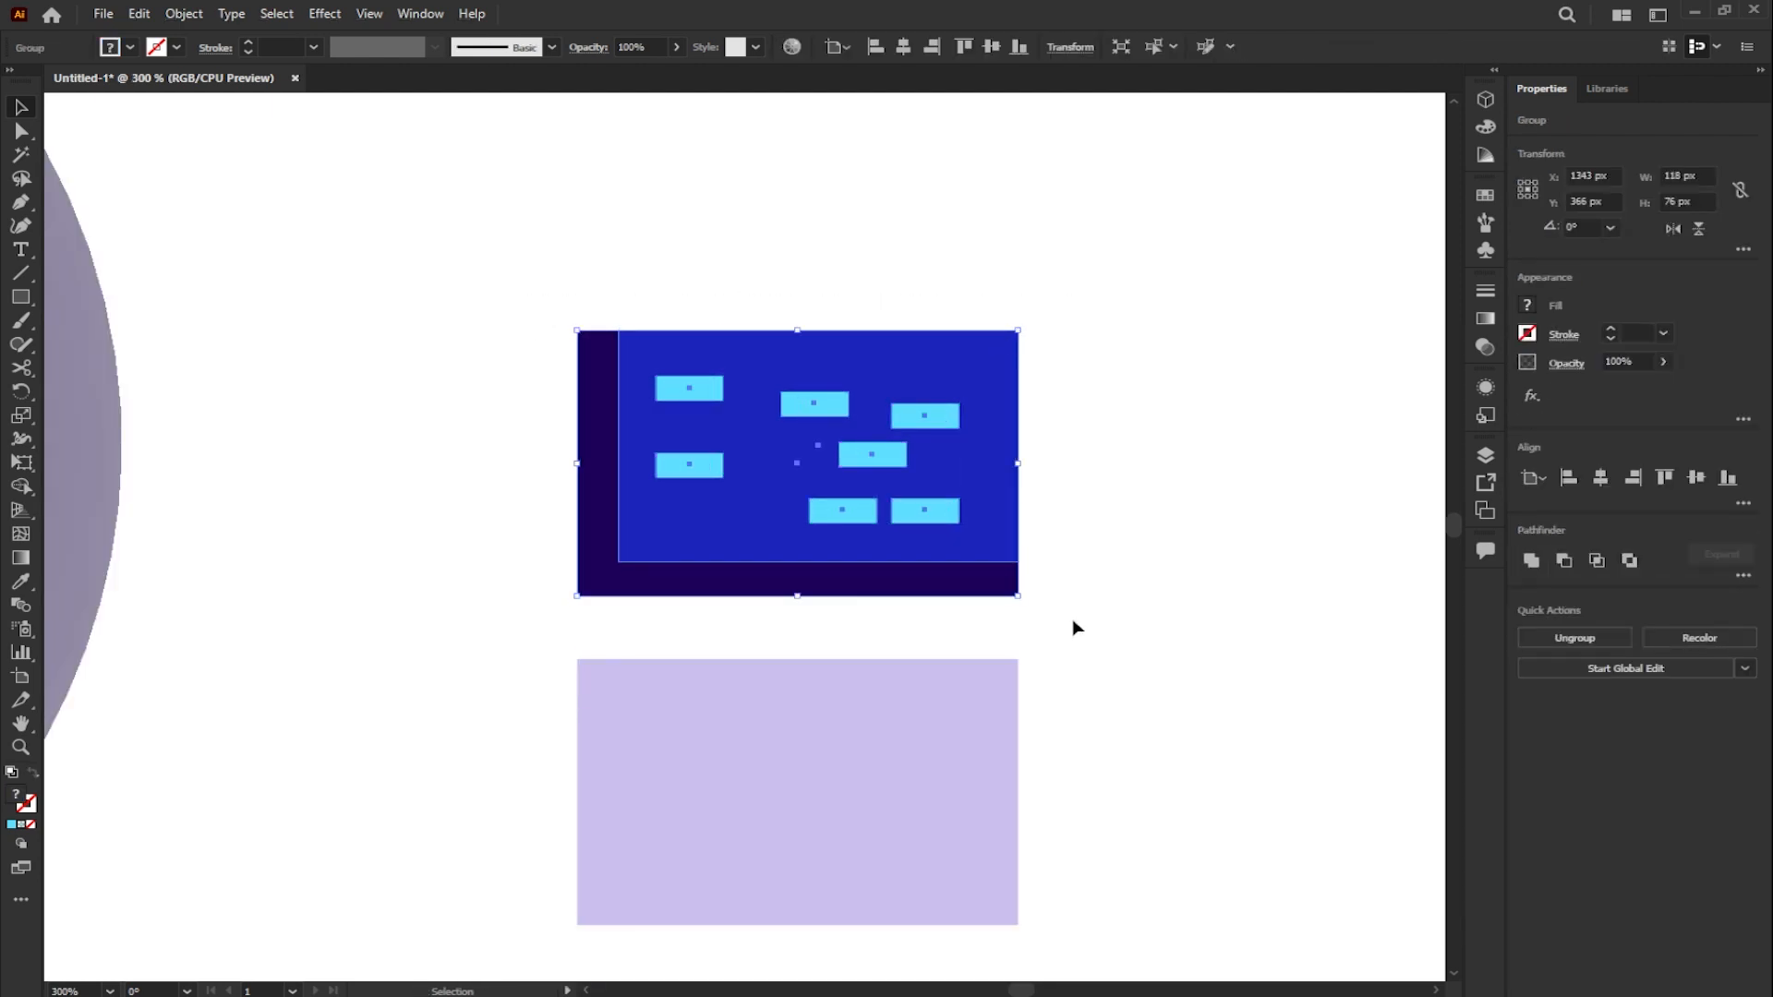
- Apply the 3D Plane type to the grouped panel with the Isometric Left rotation preset
{"action": "left_click", "coordinate": [1484, 102]}
{"action": "left_click", "coordinate": [1252, 129]}
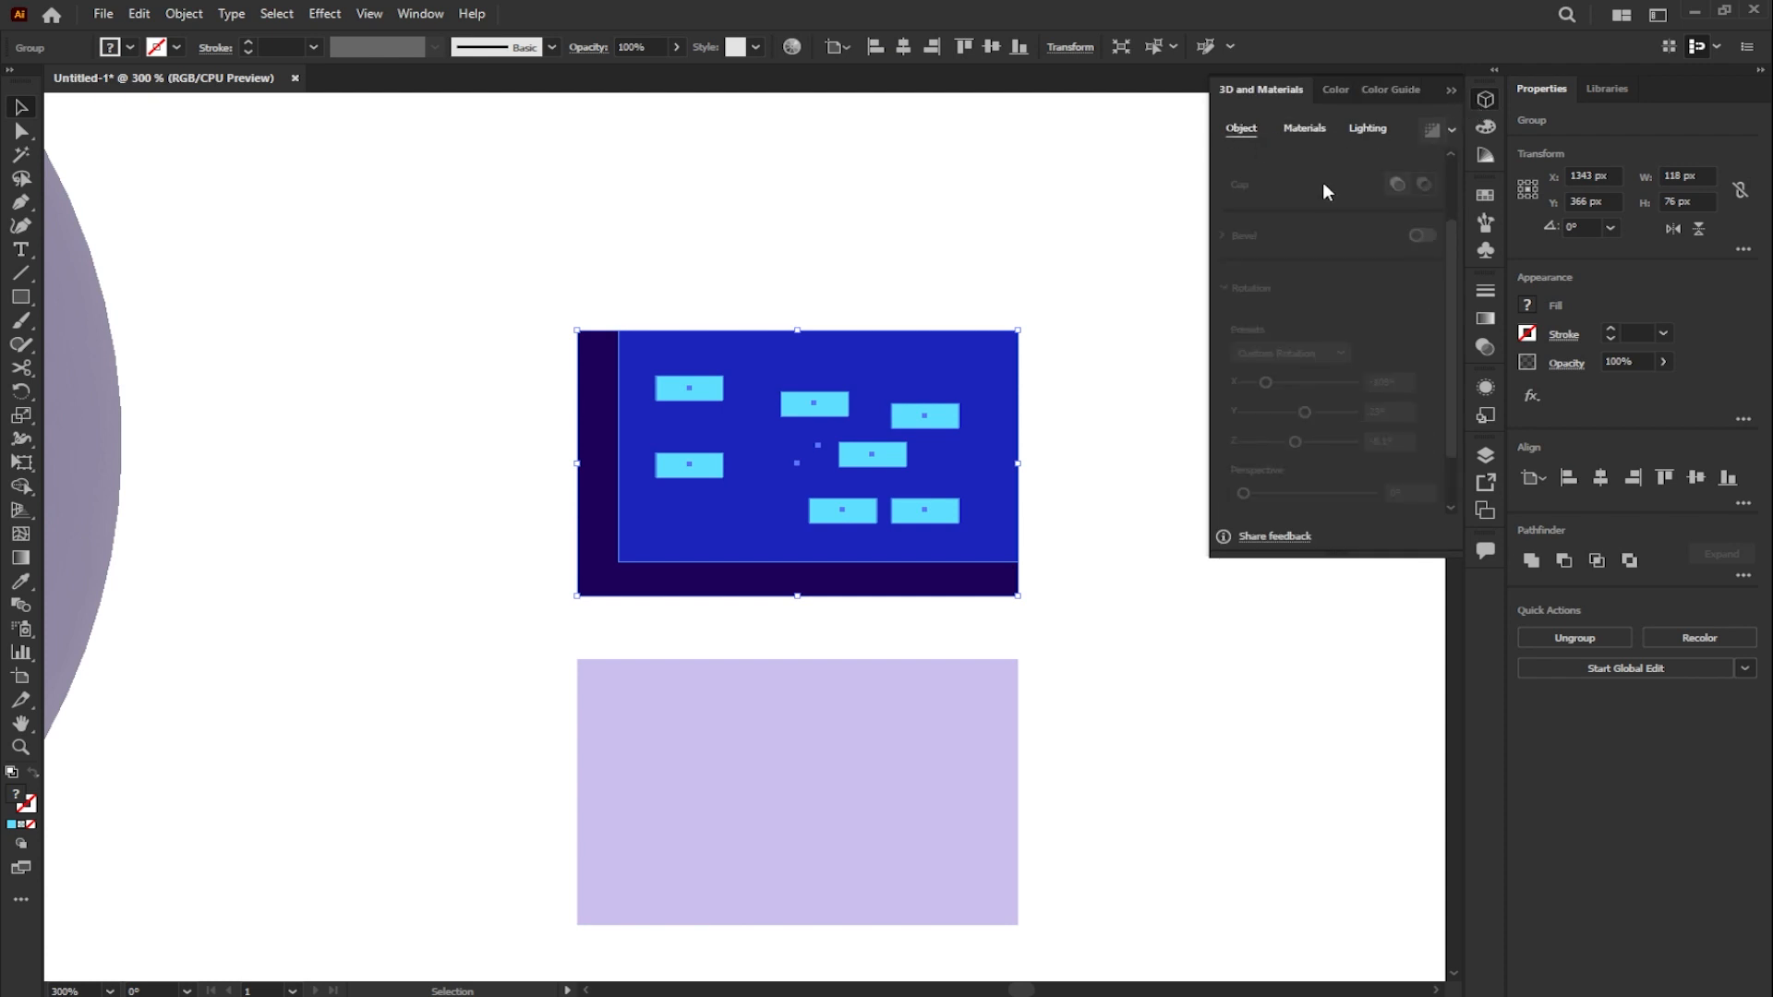
{"action": "left_click", "coordinate": [1248, 205]}
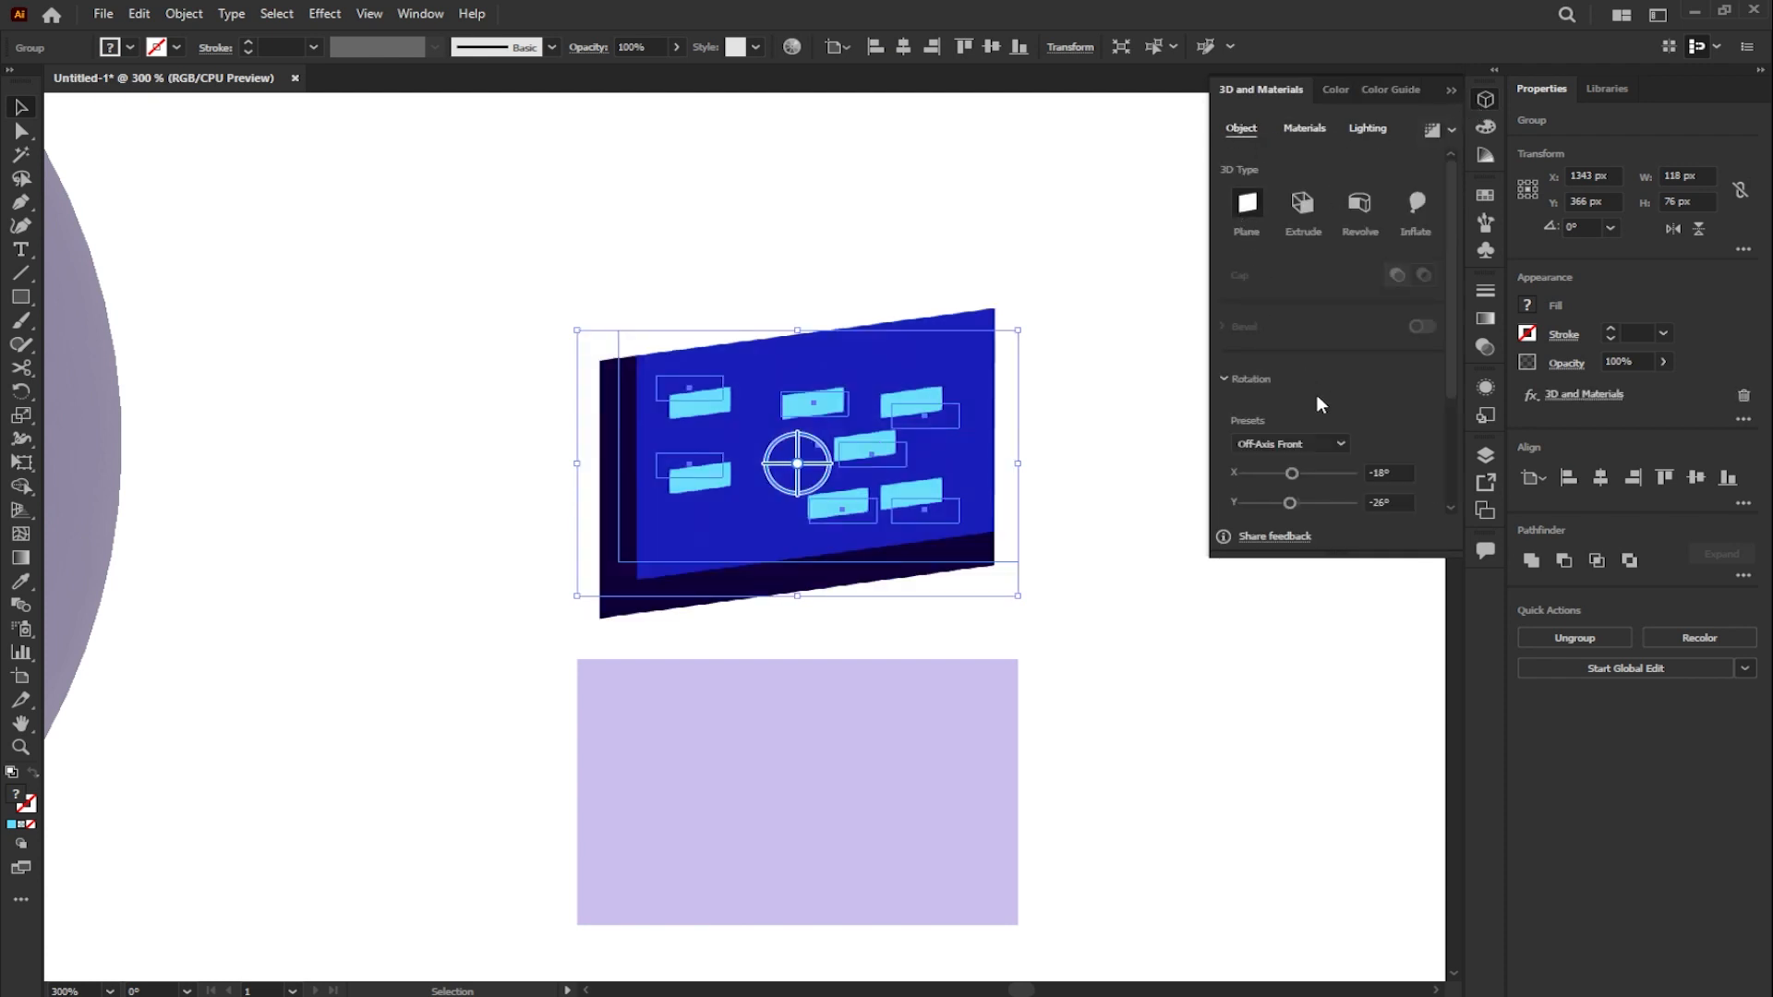
{"action": "left_click", "coordinate": [1315, 445]}
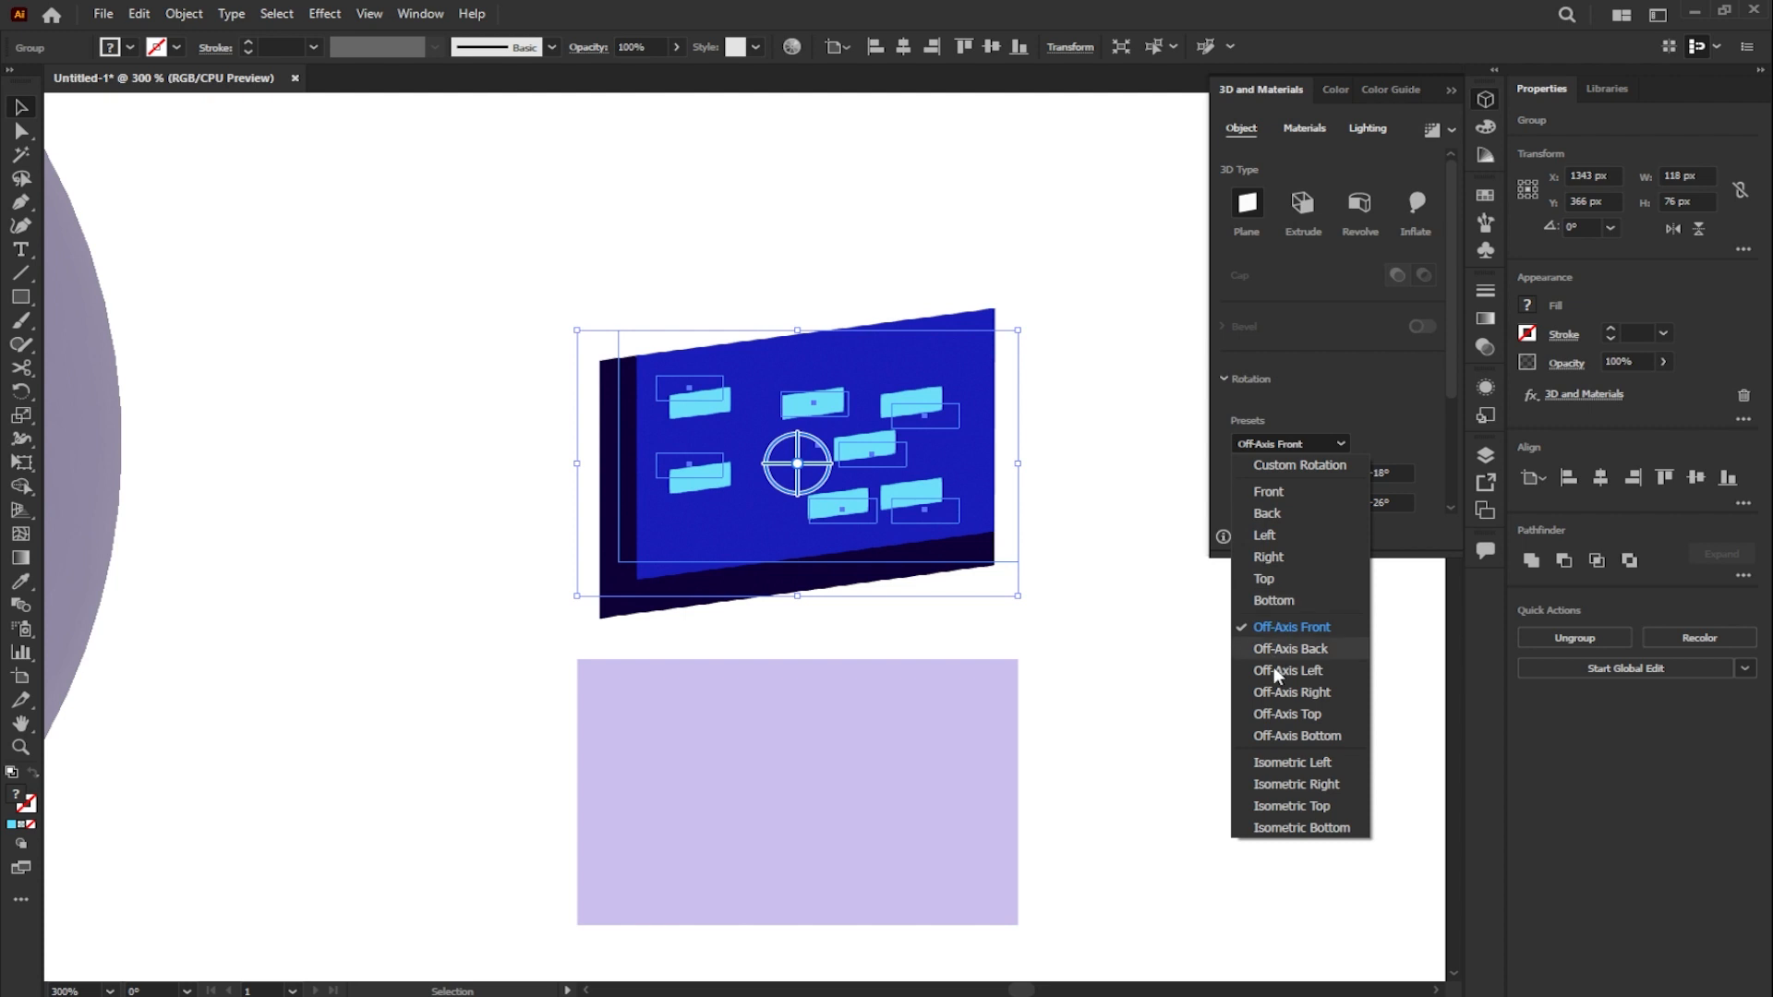
{"action": "left_click", "coordinate": [1274, 763]}
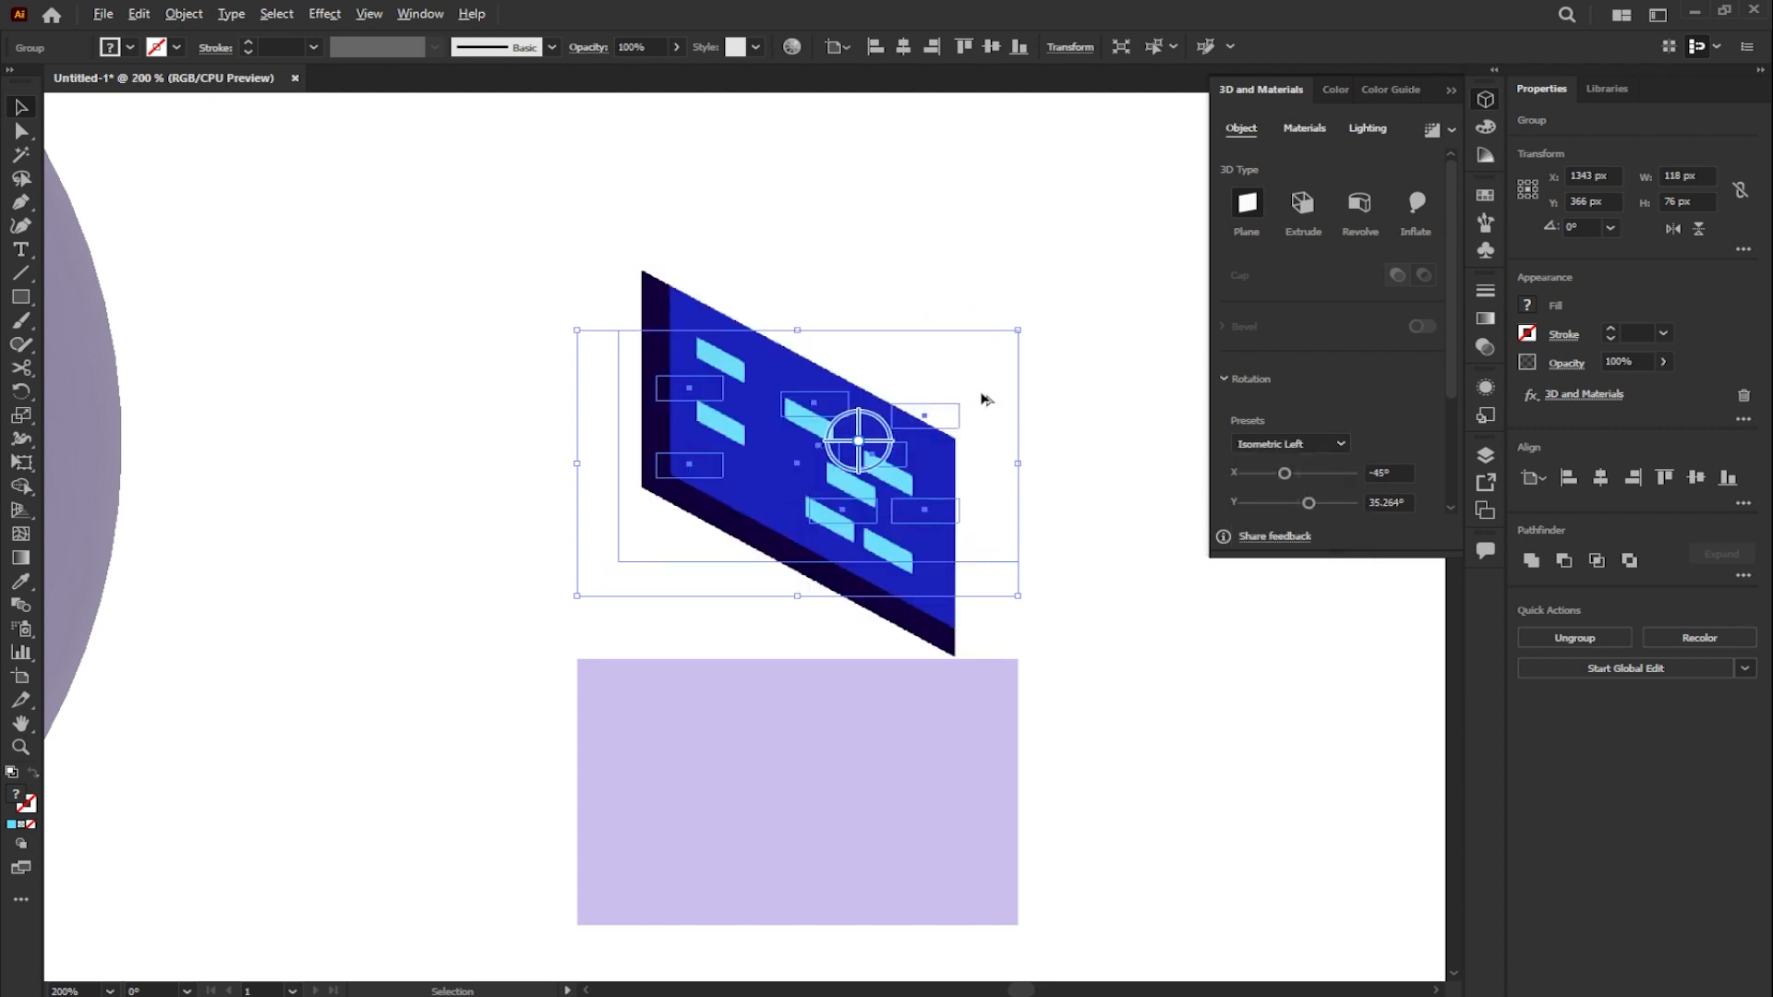
- Render the isometric panel with ray tracing at High quality and place it on the left side of the head sphere
{"action": "scroll", "coordinate": [956, 426], "scroll_direction": "down", "scroll_amount": 2}
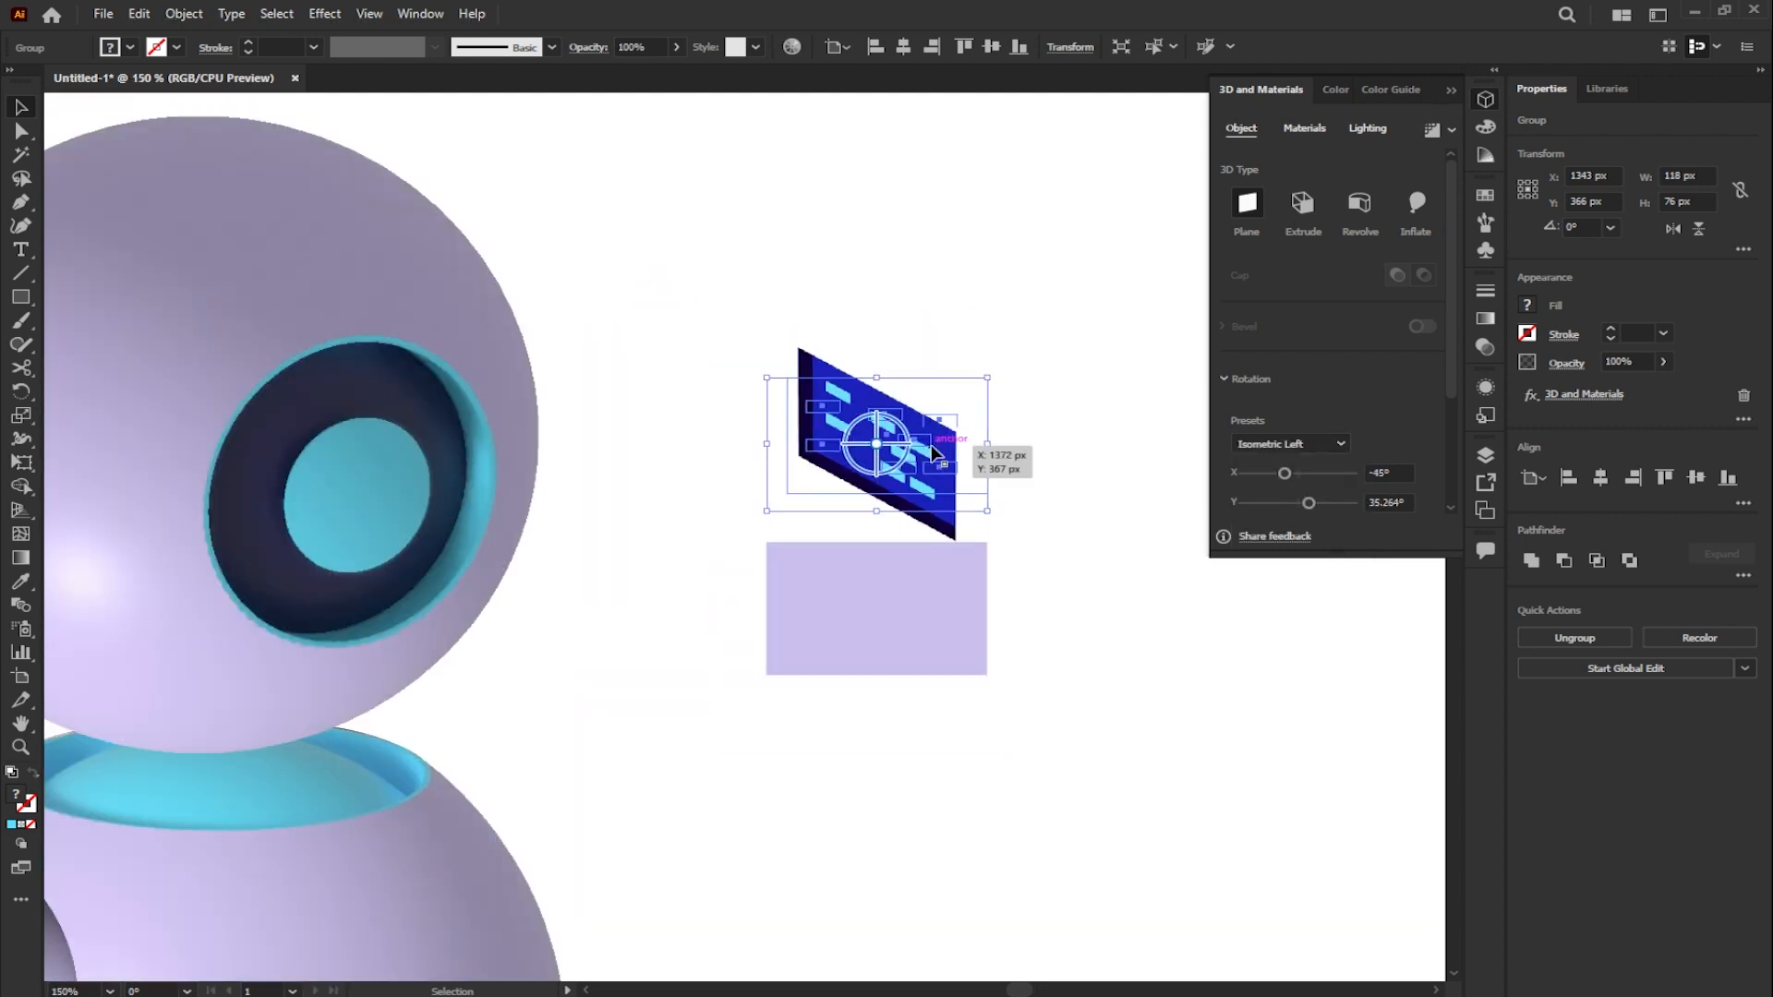
{"action": "scroll", "coordinate": [936, 449], "scroll_direction": "down", "scroll_amount": 1}
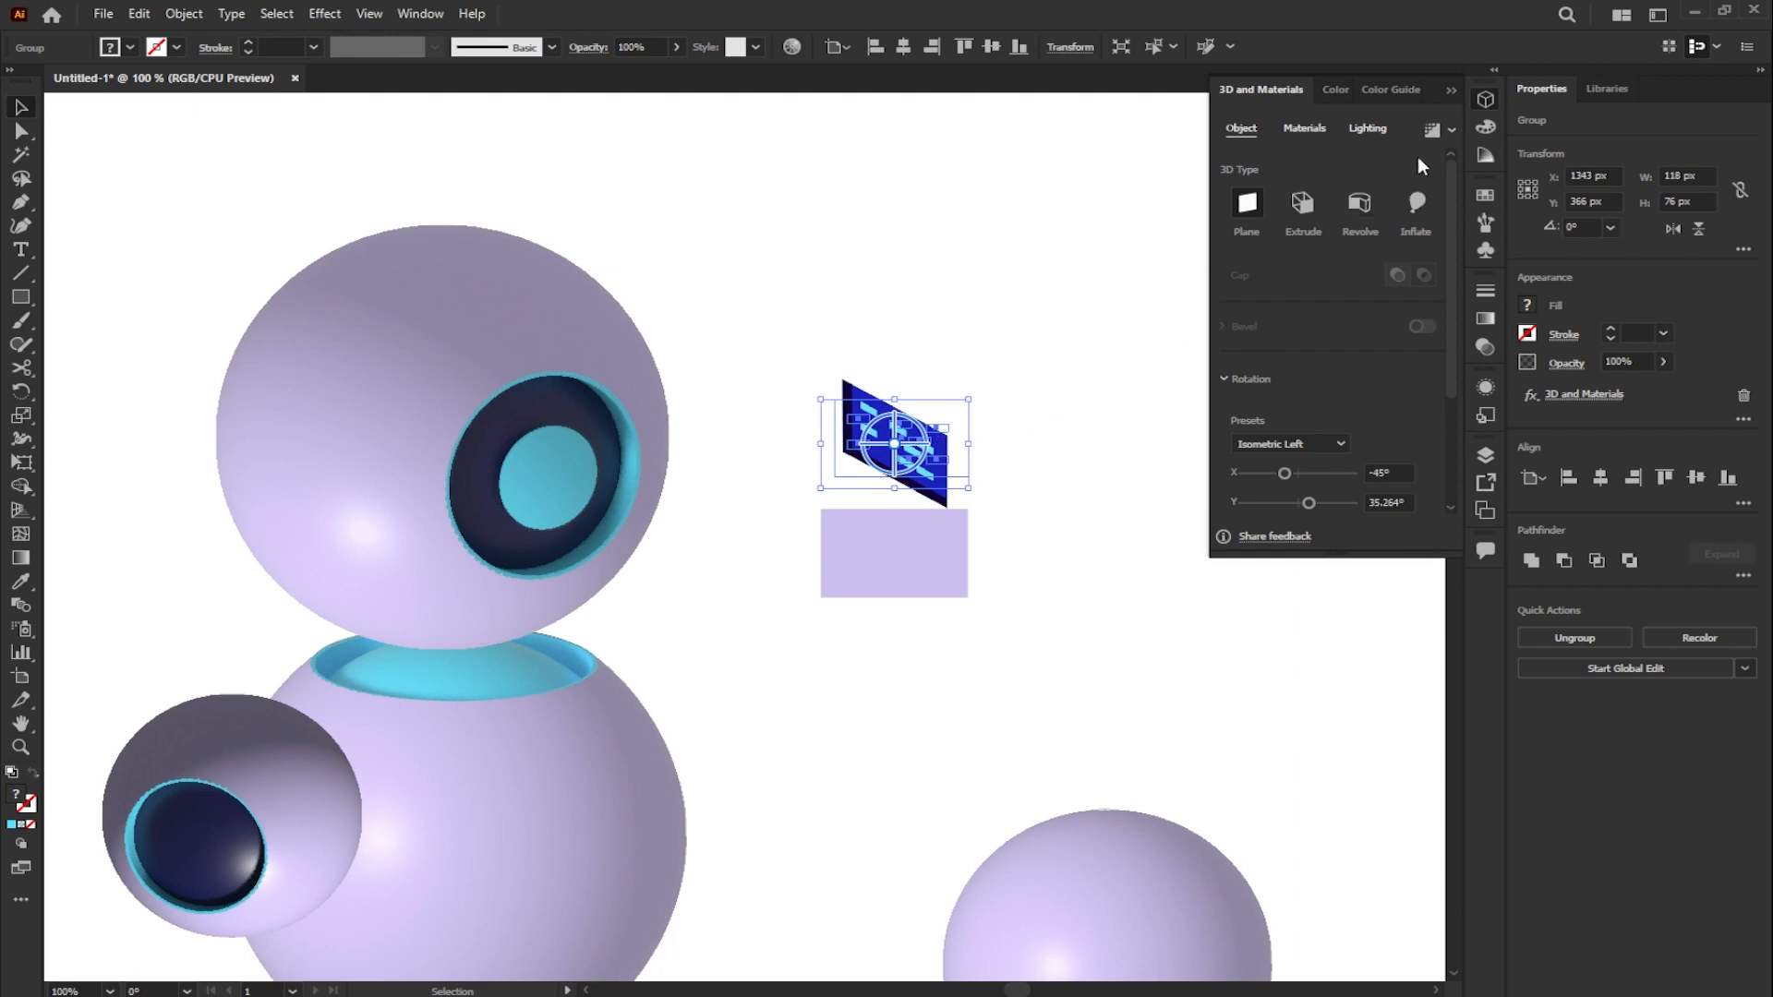
{"action": "left_click", "coordinate": [1450, 134]}
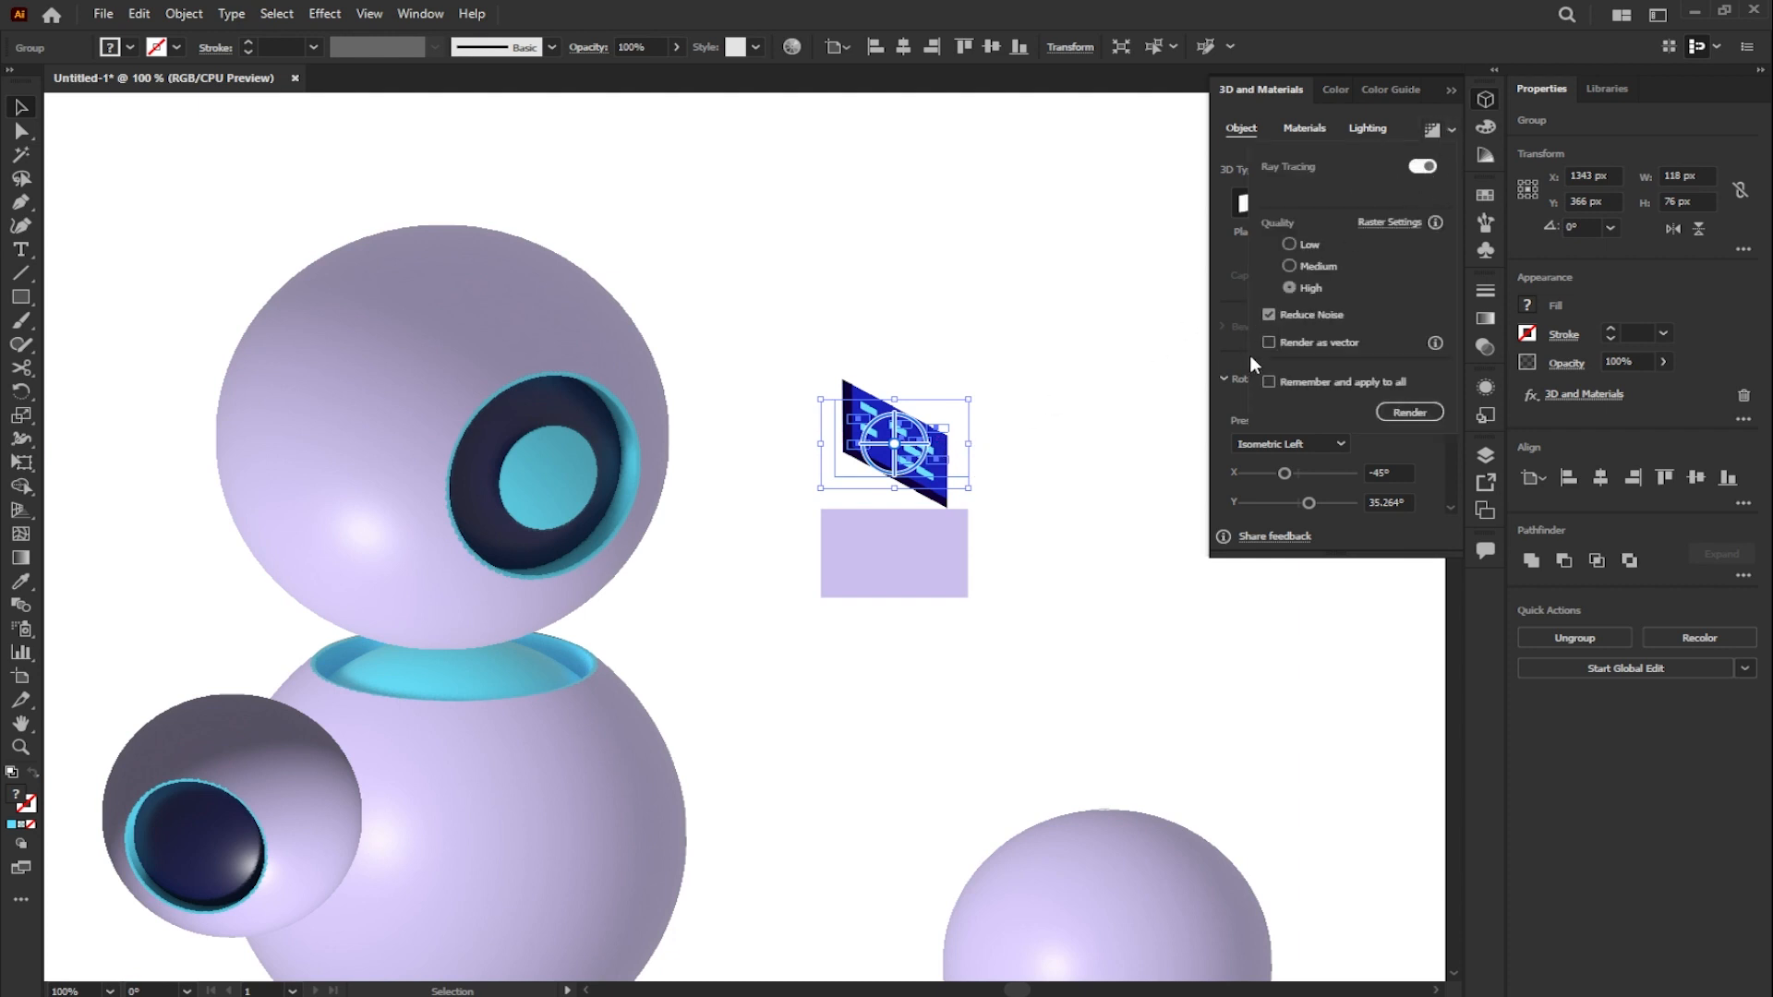
{"action": "left_click", "coordinate": [1390, 415]}
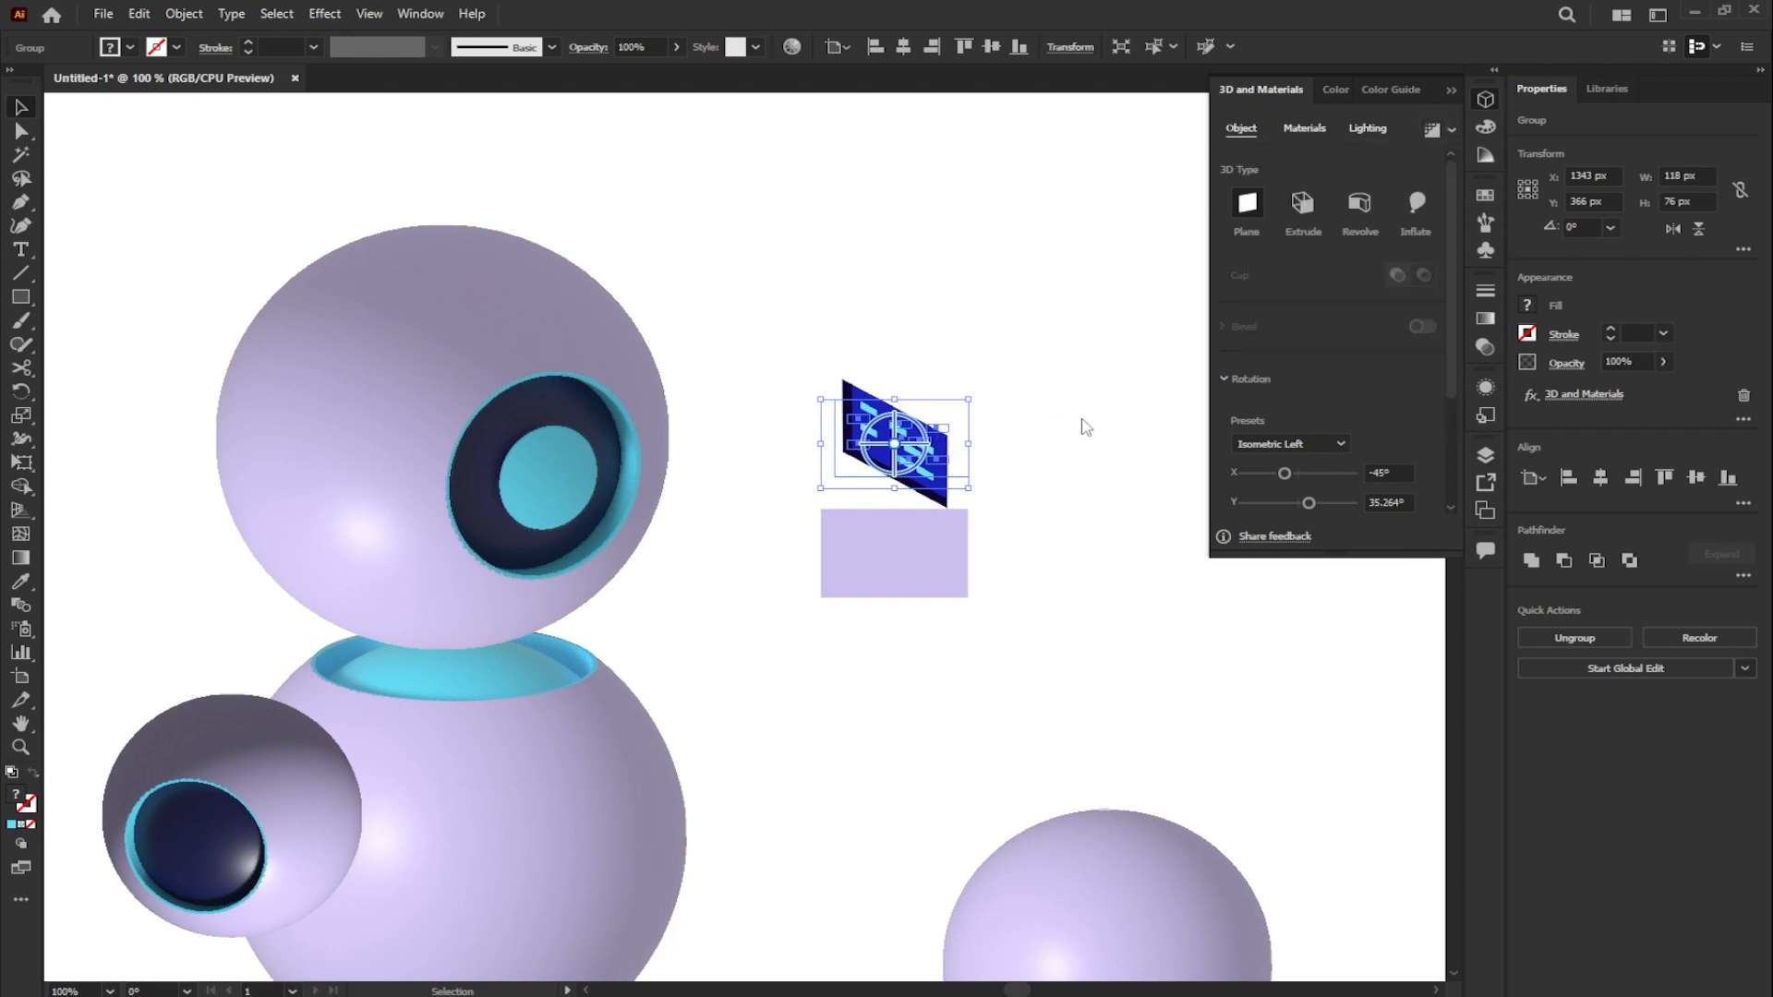
{"action": "left_click_drag", "start_coordinate": [940, 433], "coordinate": [327, 465]}
{"action": "left_click", "coordinate": [851, 455]}
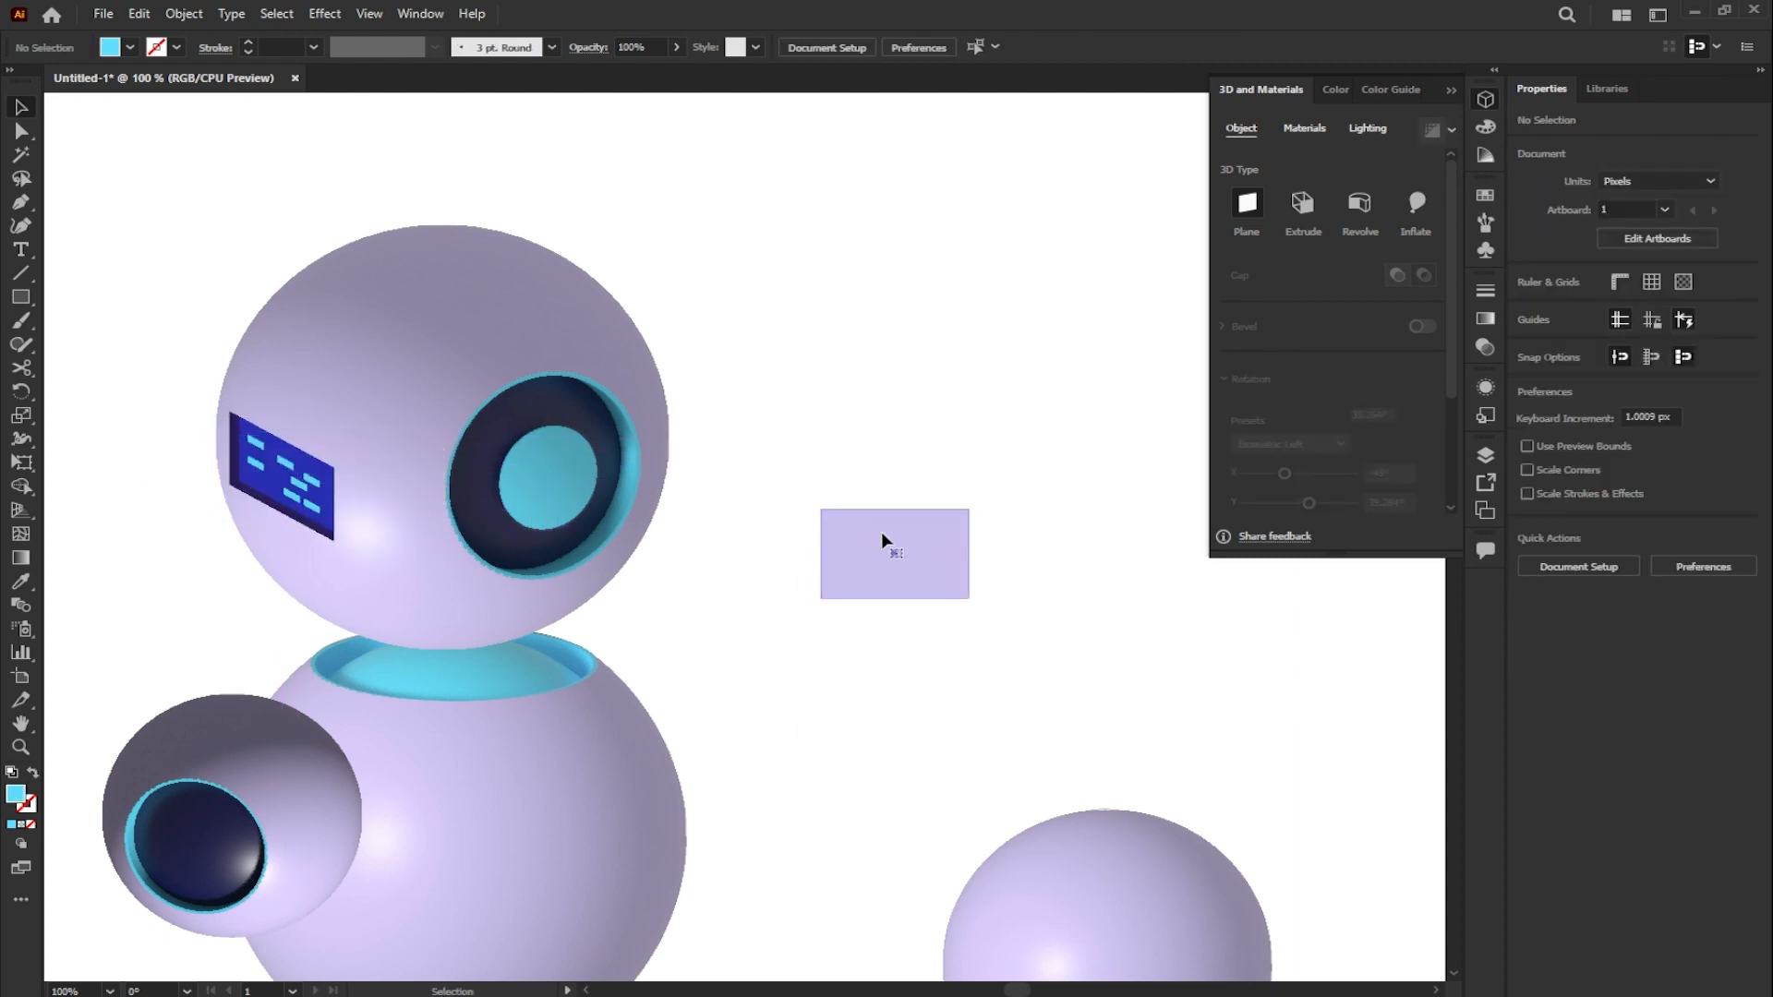
- Extrude the remaining lavender rectangle to a depth of 20 px with the Isometric Left rotation preset
{"action": "left_click", "coordinate": [886, 544]}
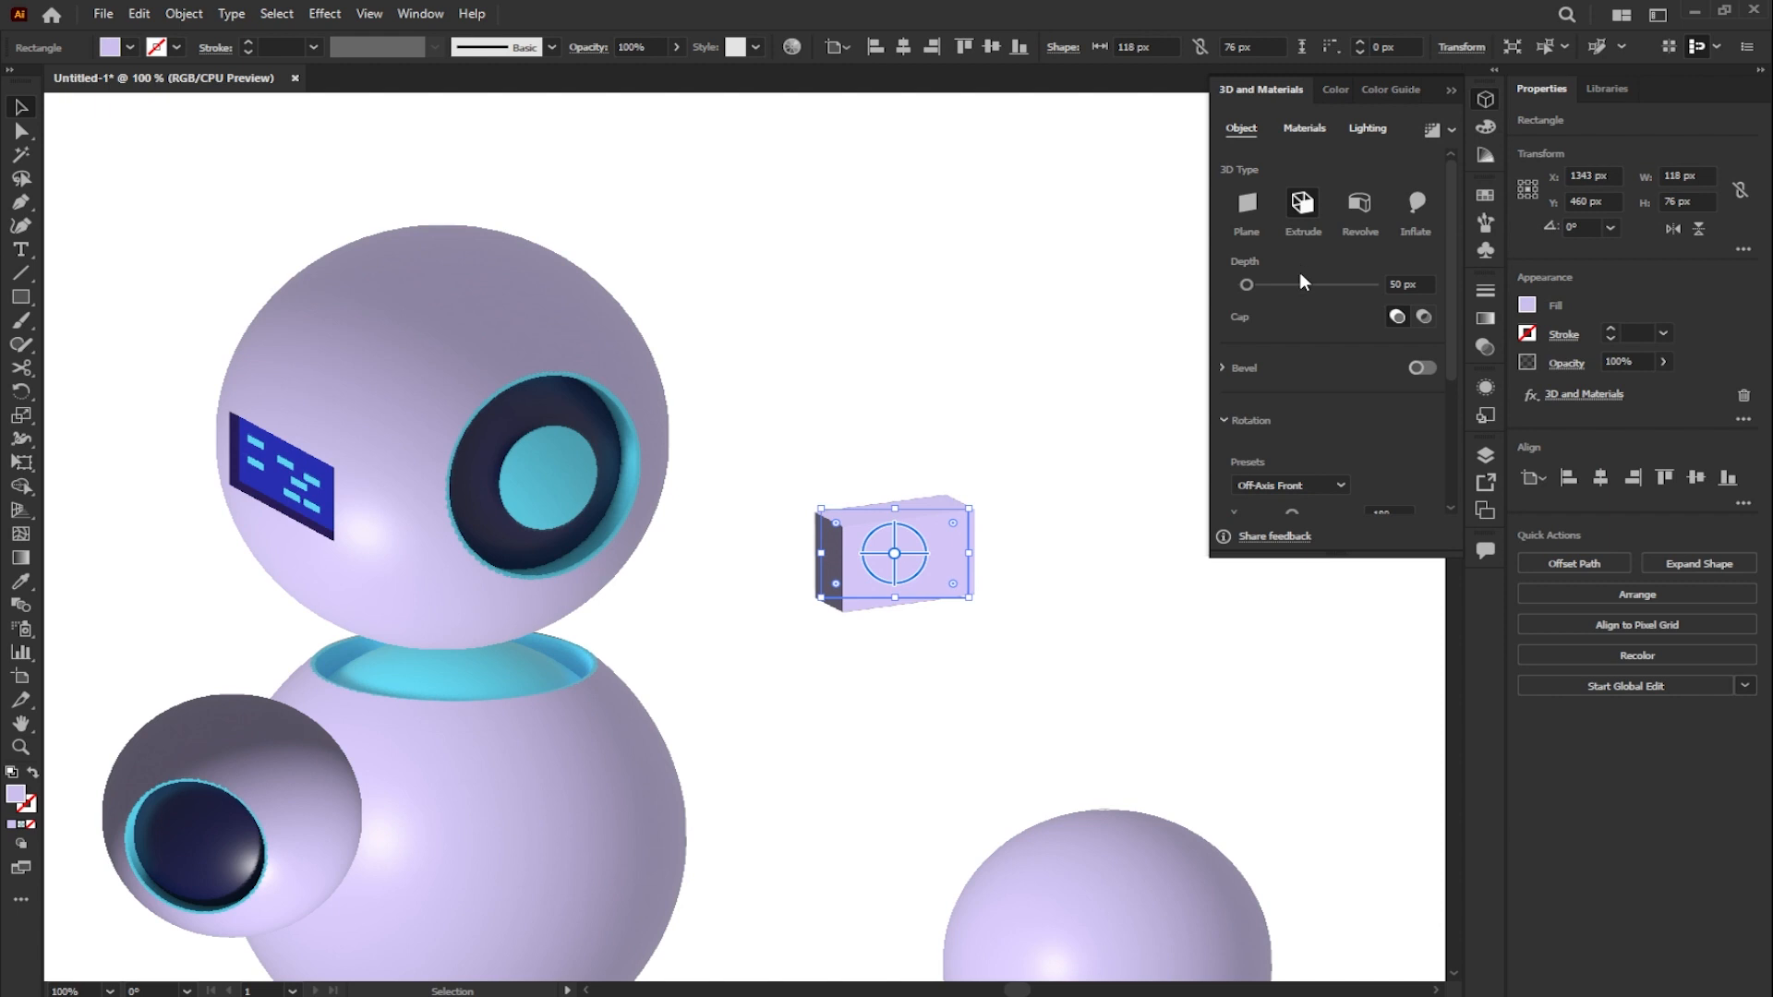
{"action": "left_click", "coordinate": [1403, 285]}
{"action": "type", "text": "20px"}
{"action": "left_click_drag", "start_coordinate": [1454, 253], "coordinate": [1439, 373]}
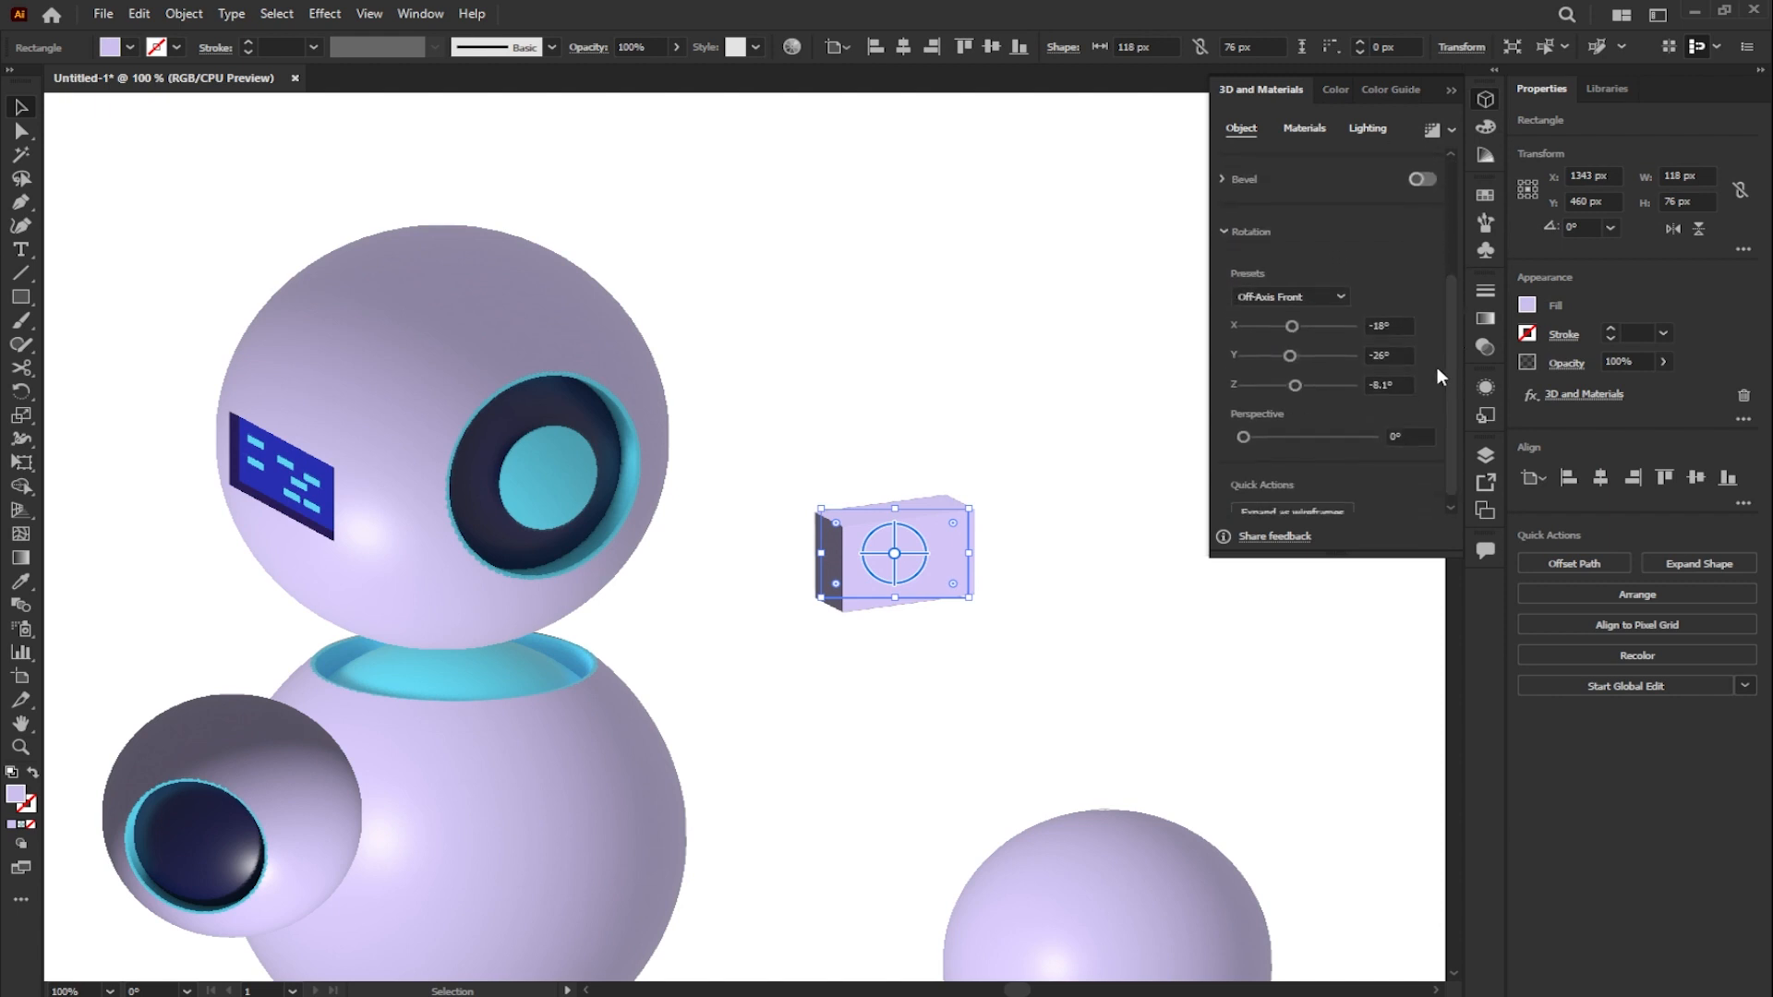
{"action": "left_click", "coordinate": [1336, 296]}
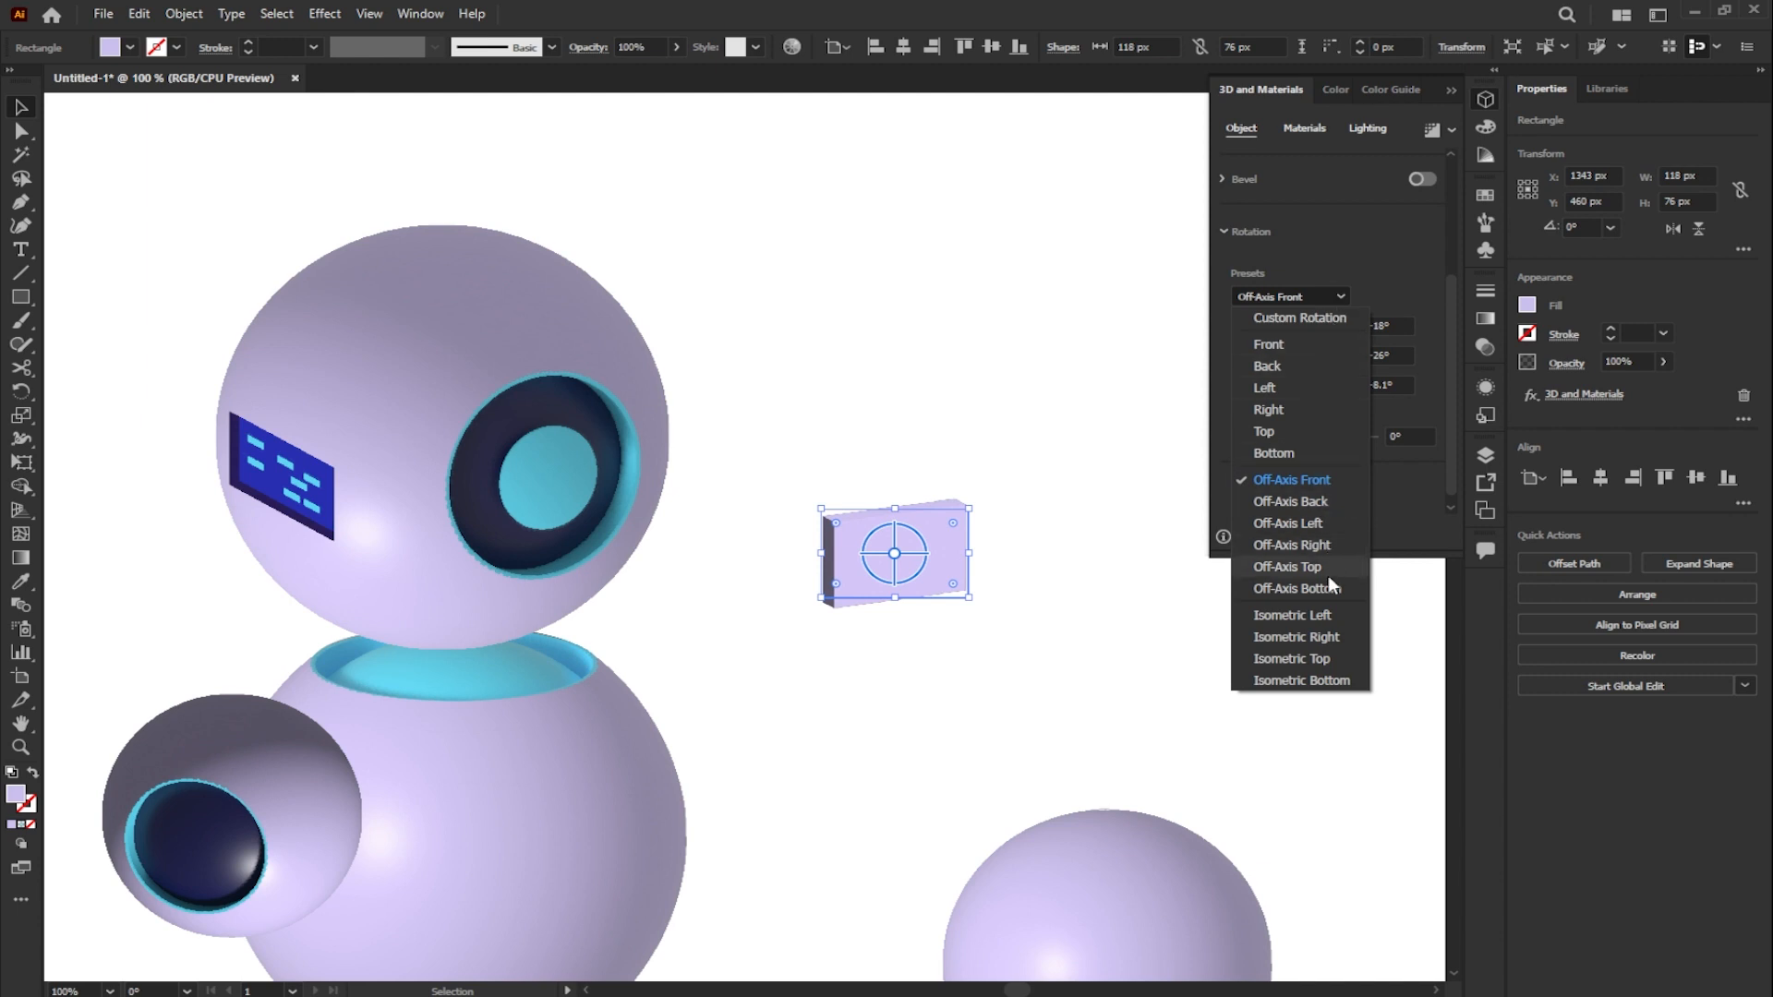
{"action": "left_click", "coordinate": [1322, 617]}
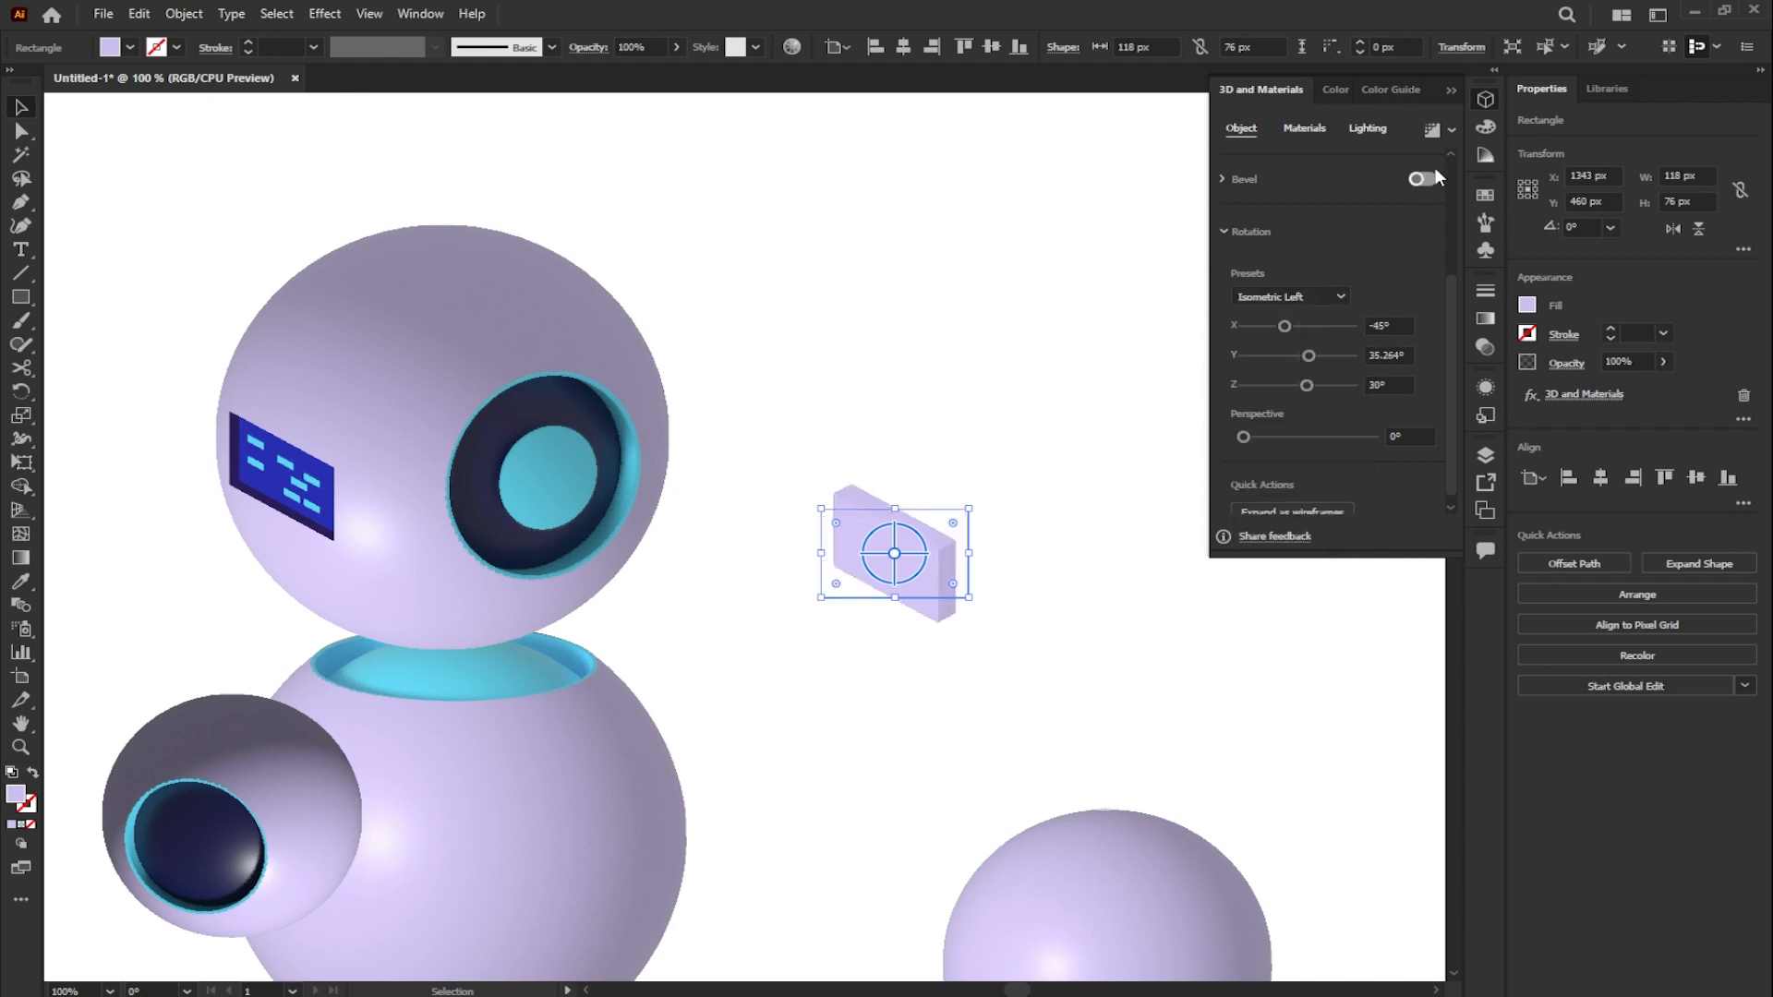
- Render the extruded lavender block with ray tracing at High quality
{"action": "left_click", "coordinate": [1452, 129]}
{"action": "left_click", "coordinate": [1423, 167]}
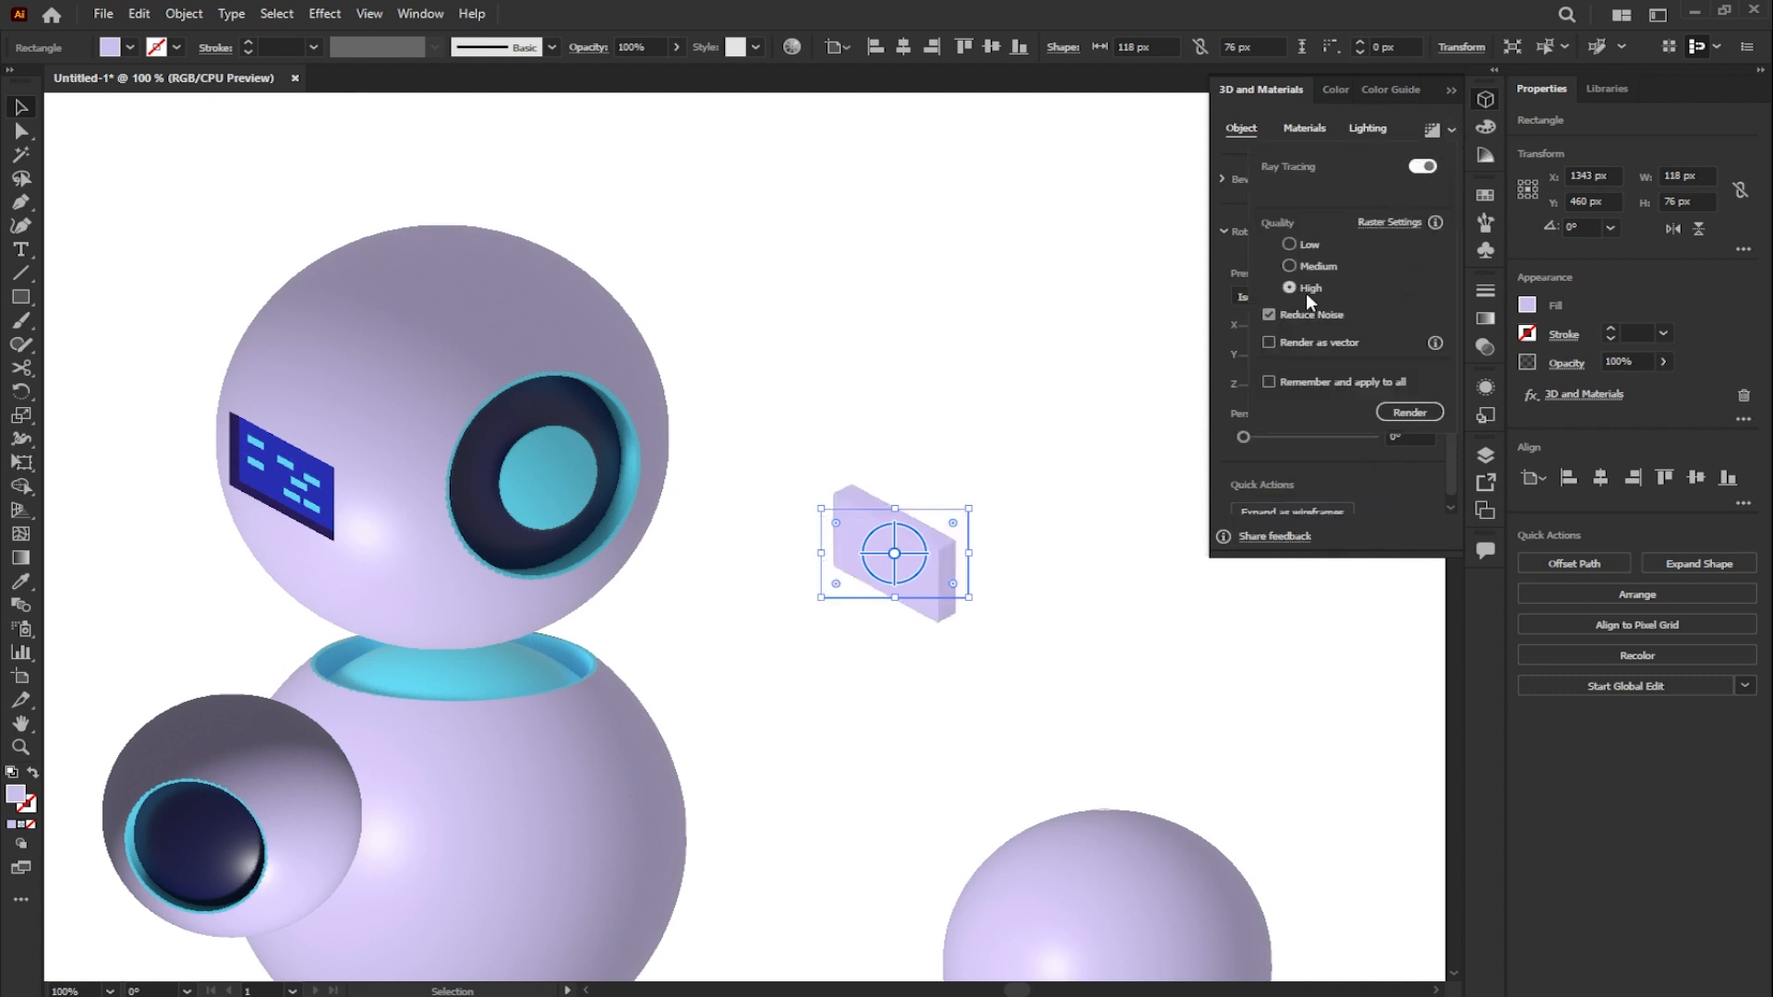
{"action": "left_click", "coordinate": [1409, 412]}
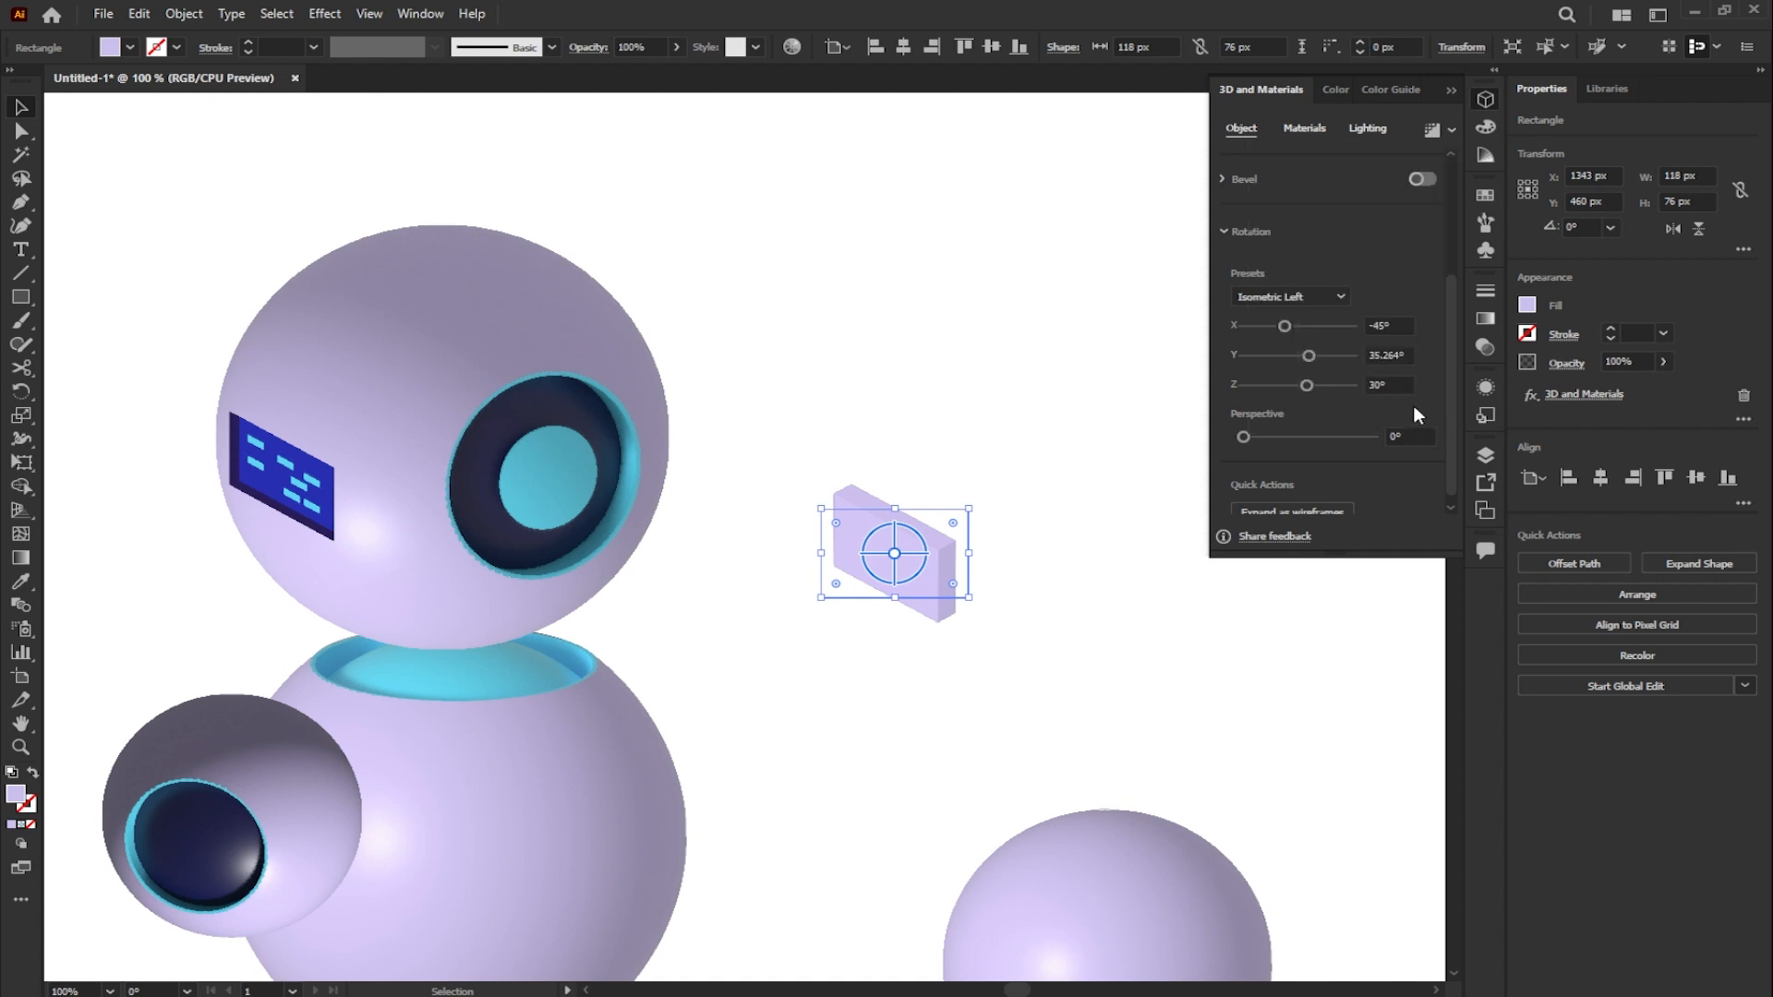
- Move the lavender block to the blue panel on the head, bring it to the front and offset it down-left of the panel
{"action": "left_click_drag", "start_coordinate": [954, 556], "coordinate": [293, 508]}
{"action": "right_click", "coordinate": [203, 518]}
{"action": "mouse_move", "coordinate": [317, 896]}
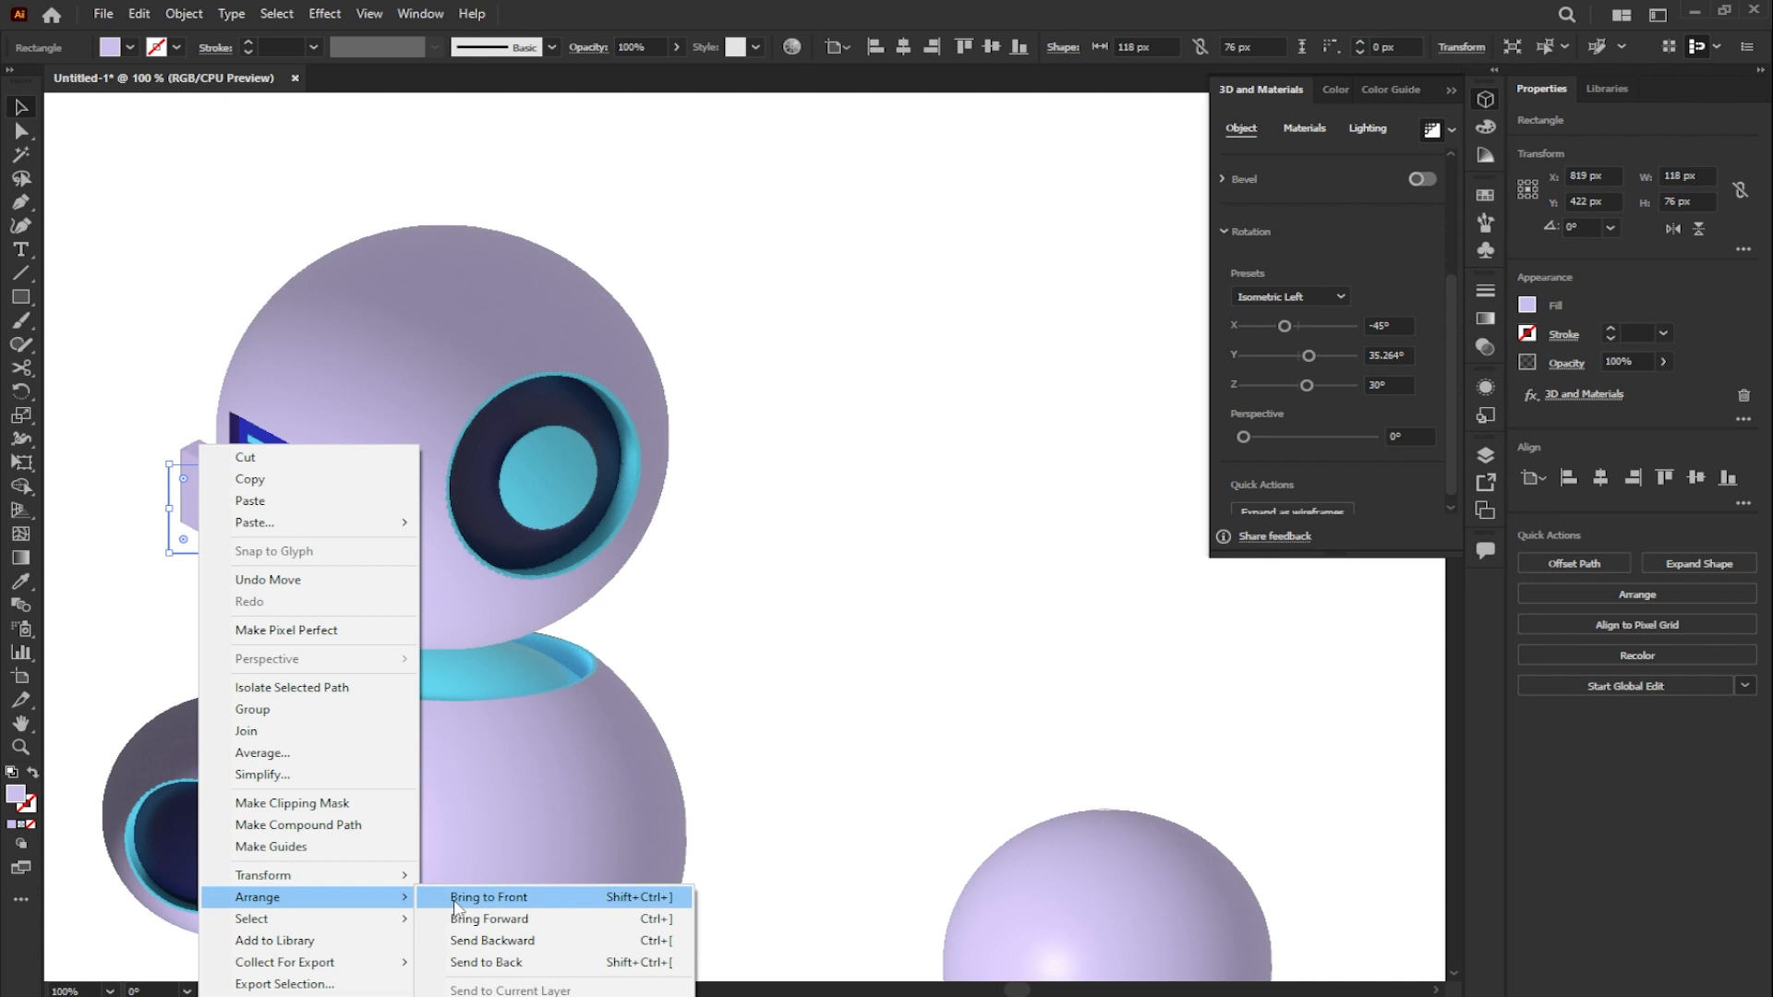
{"action": "left_click", "coordinate": [490, 896]}
{"action": "left_click_drag", "start_coordinate": [271, 539], "coordinate": [259, 535]}
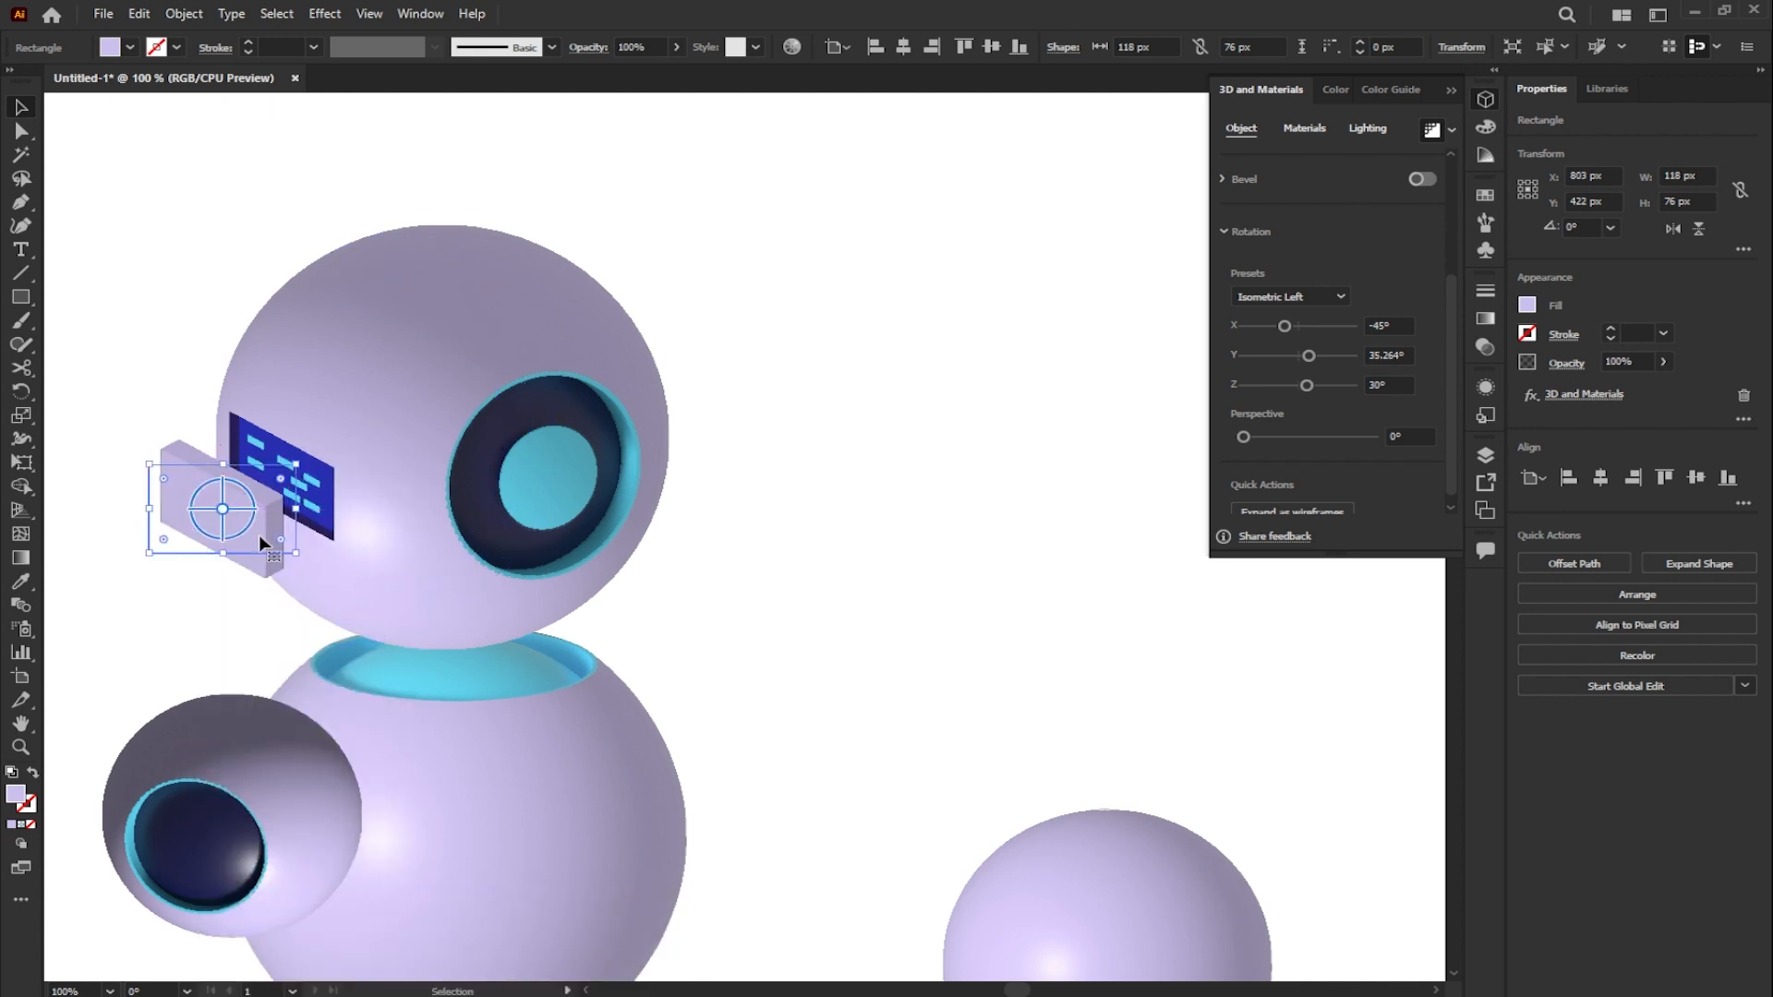
{"action": "left_click", "coordinate": [938, 492]}
- Draw a 200 × 200 px circle in the empty area to the right of the head
{"action": "scroll", "coordinate": [661, 396], "scroll_direction": "down", "scroll_amount": 1}
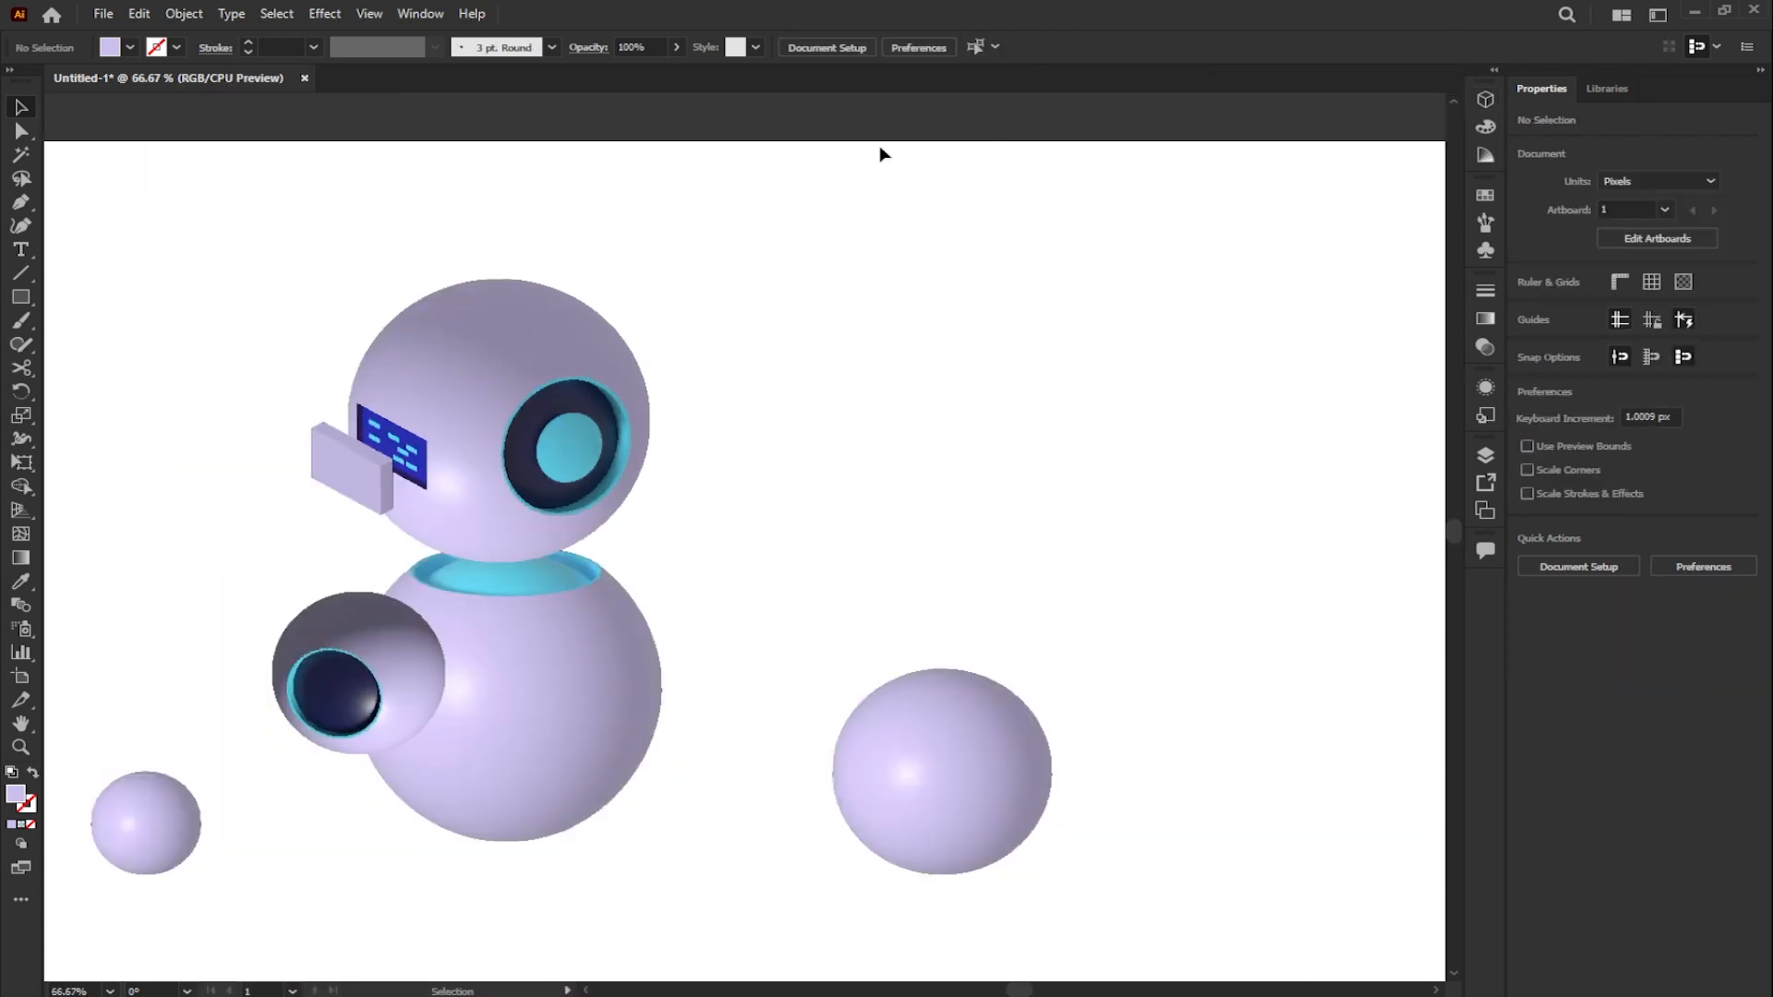
{"action": "left_click", "coordinate": [369, 13]}
{"action": "left_click", "coordinate": [588, 314]}
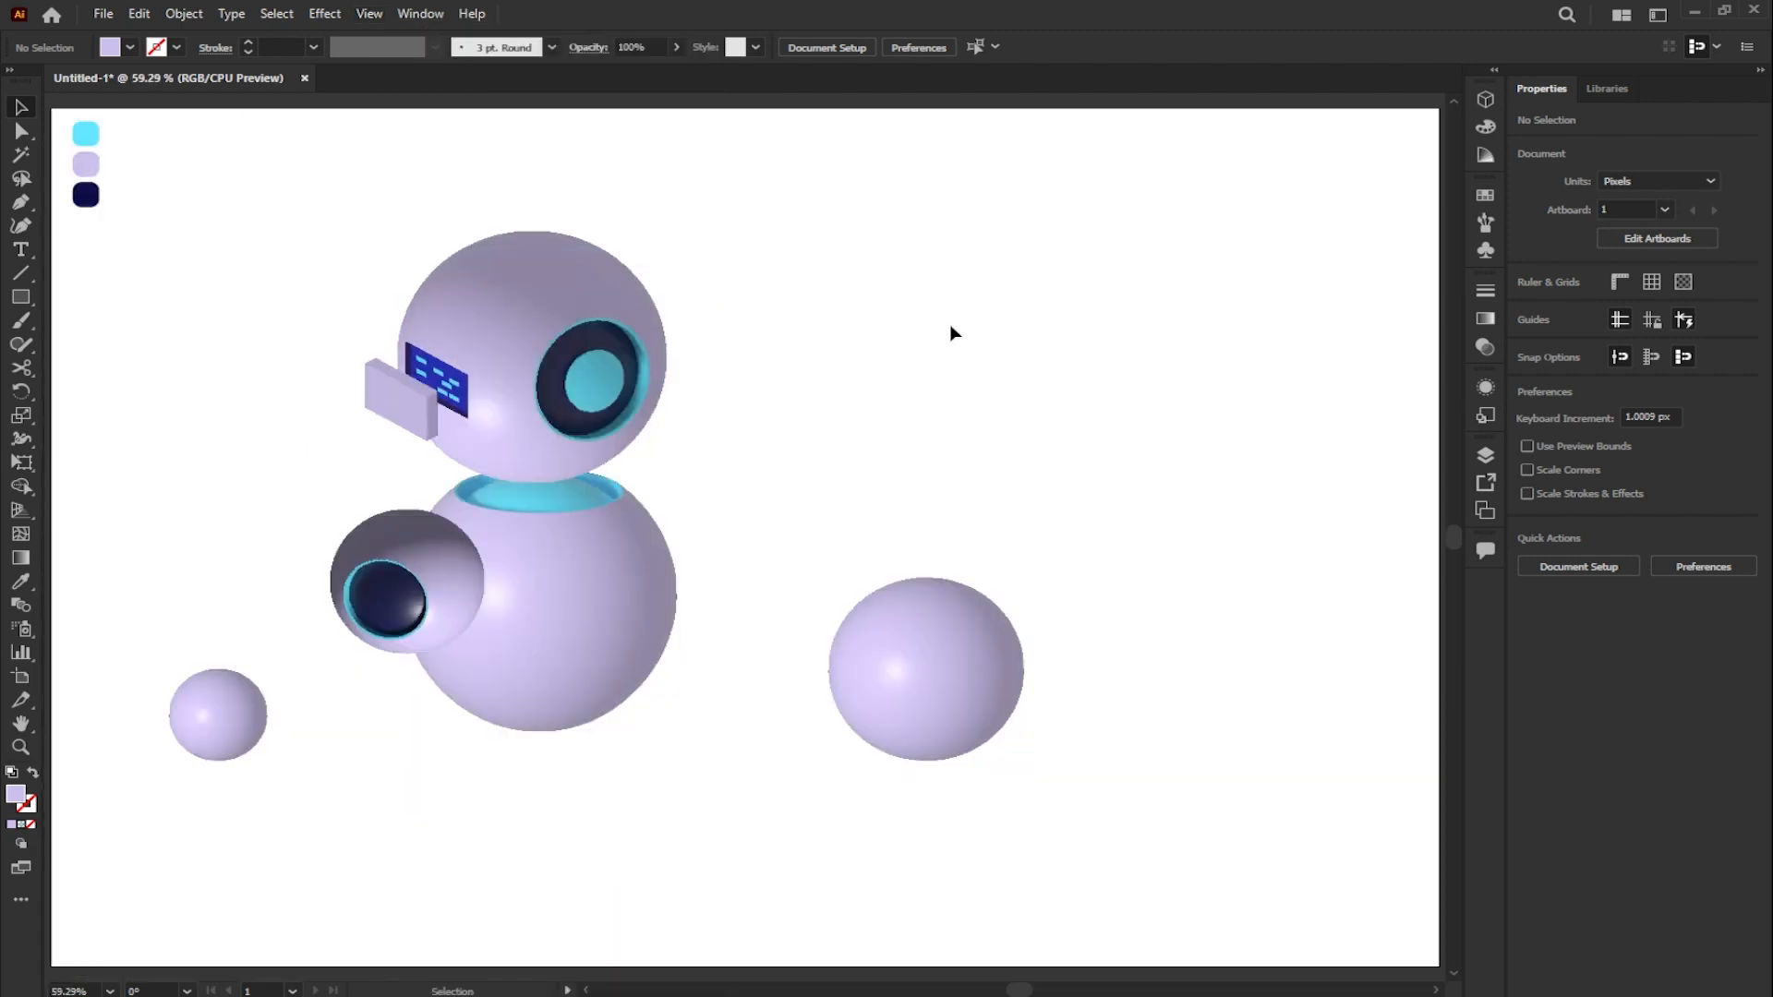
{"action": "left_click_drag", "start_coordinate": [20, 296], "coordinate": [94, 339]}
{"action": "left_click_drag", "start_coordinate": [851, 405], "coordinate": [926, 475]}
{"action": "scroll", "coordinate": [877, 404], "scroll_direction": "up", "scroll_amount": 1}
{"action": "key", "text": "v"}
- Fill the circle with a radial gradient from cyan at the centre to 0% opacity at the outer stop
{"action": "left_click", "coordinate": [1478, 320]}
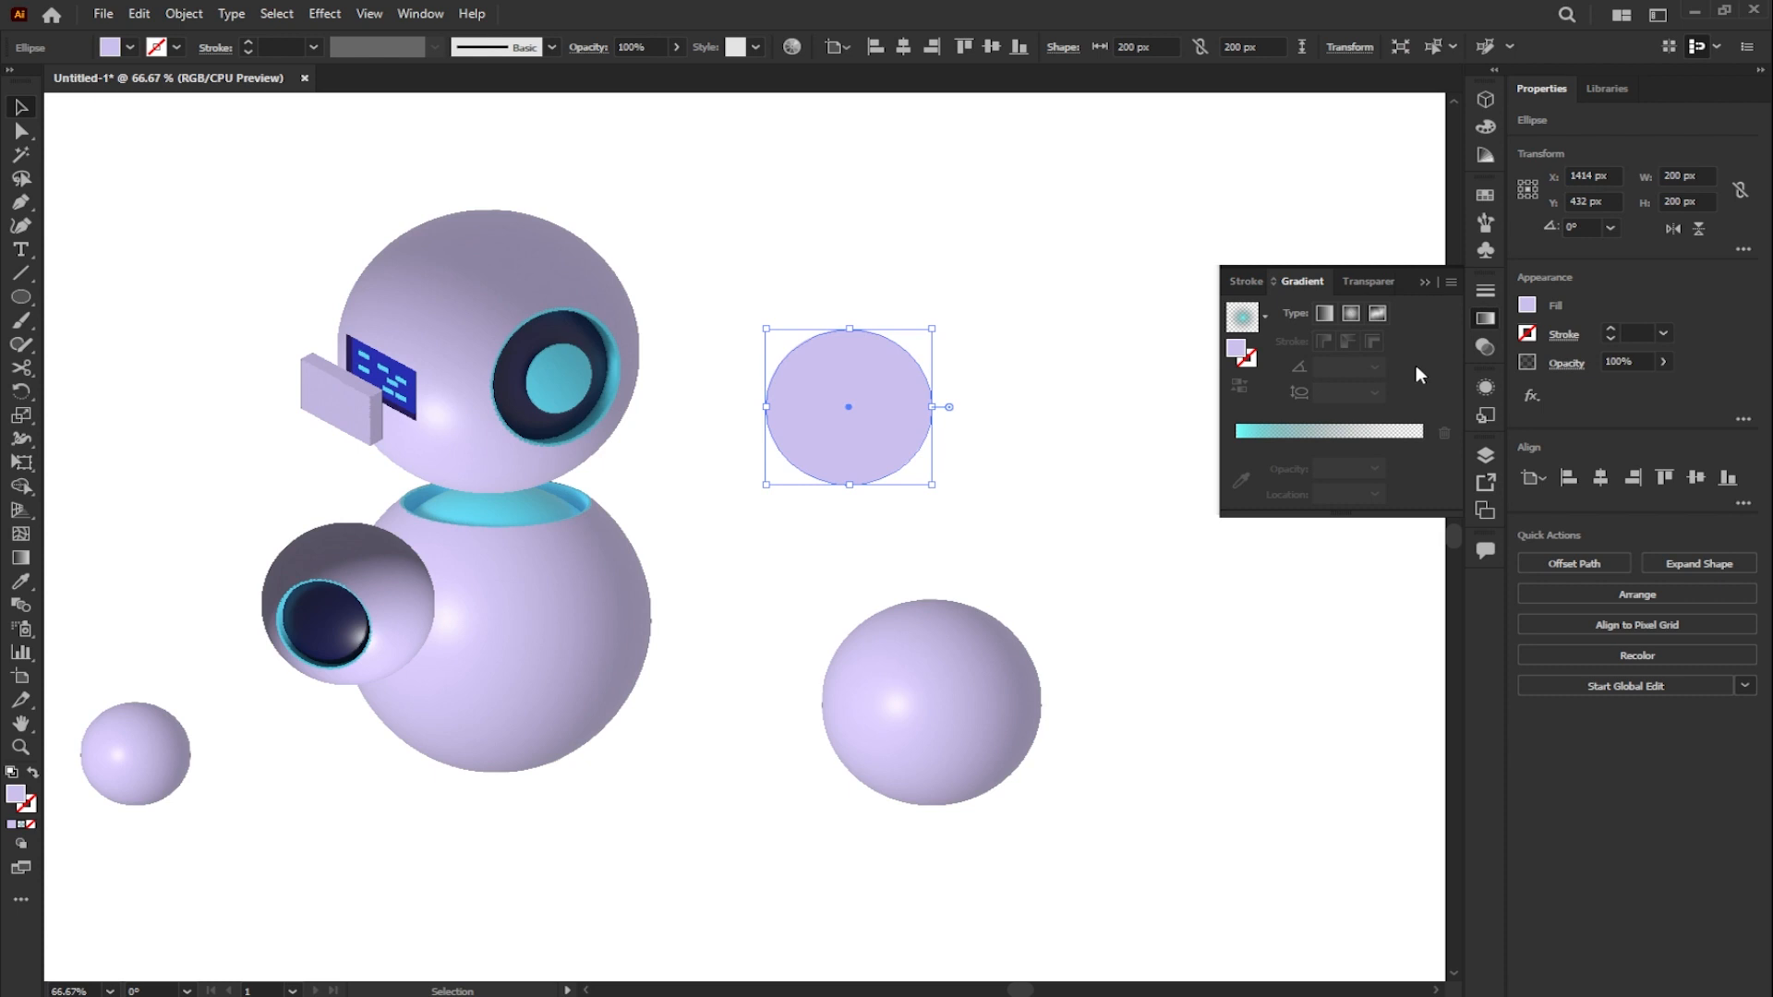
{"action": "left_click", "coordinate": [1344, 438]}
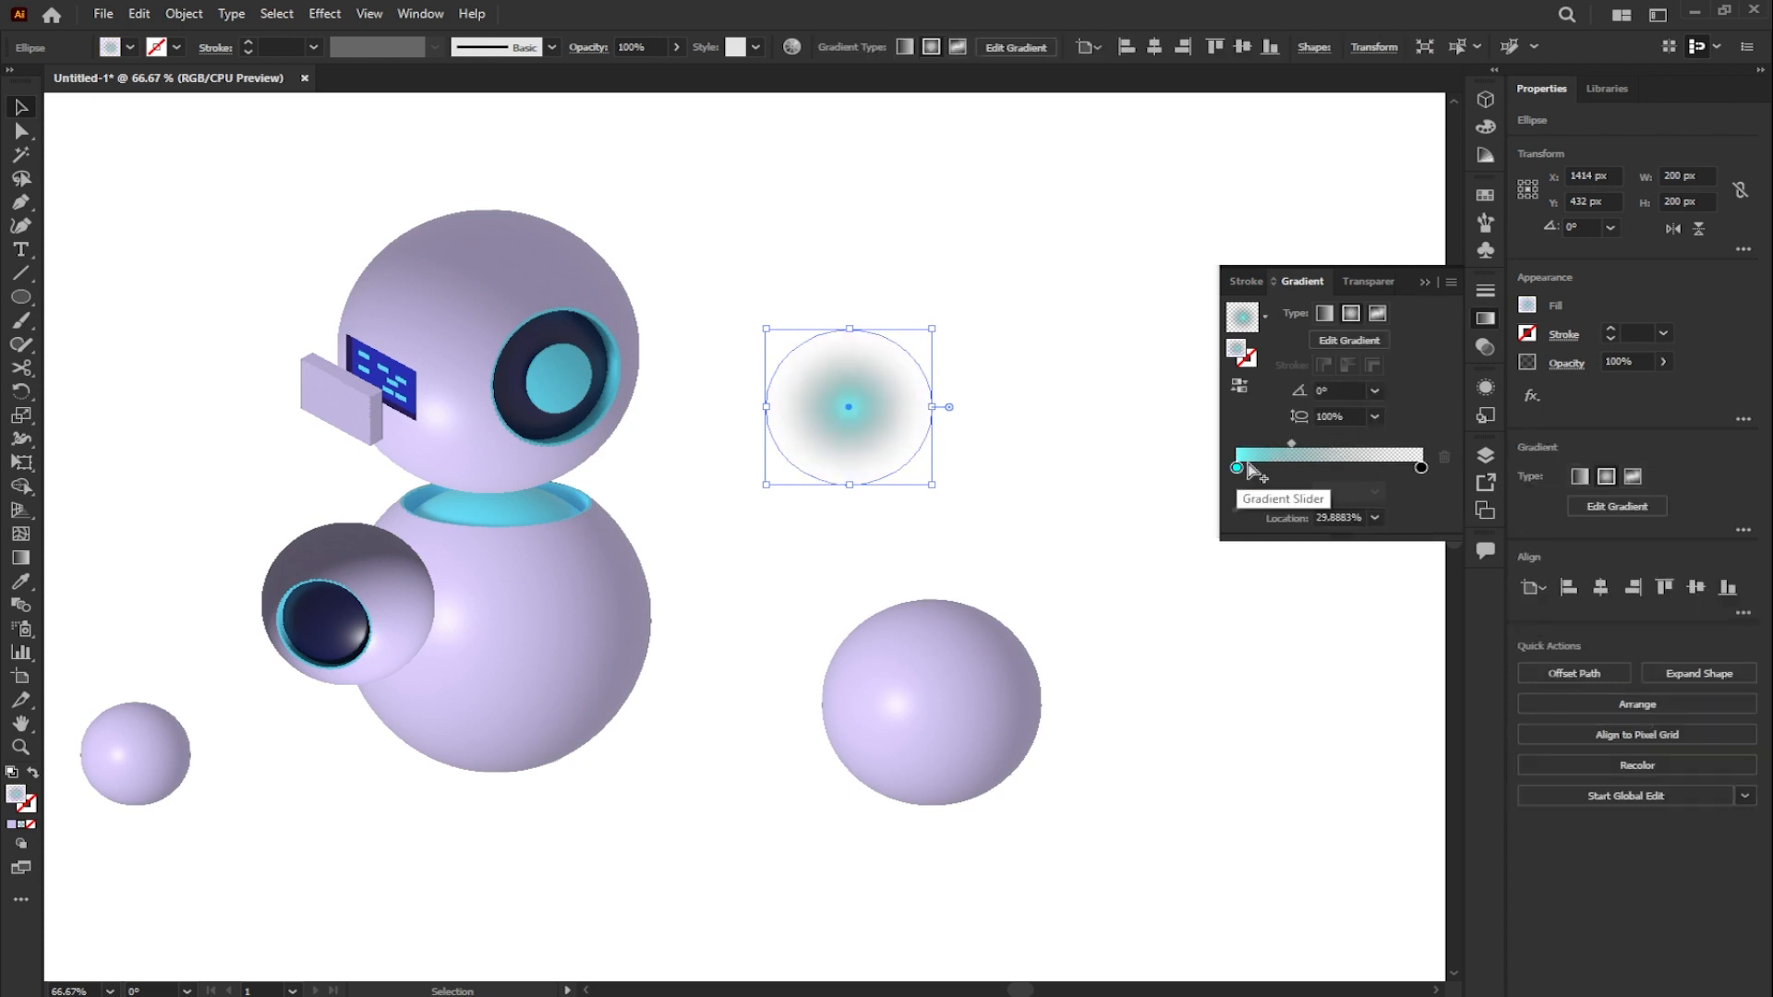
{"action": "left_click", "coordinate": [1420, 467]}
{"action": "left_click", "coordinate": [1309, 490]}
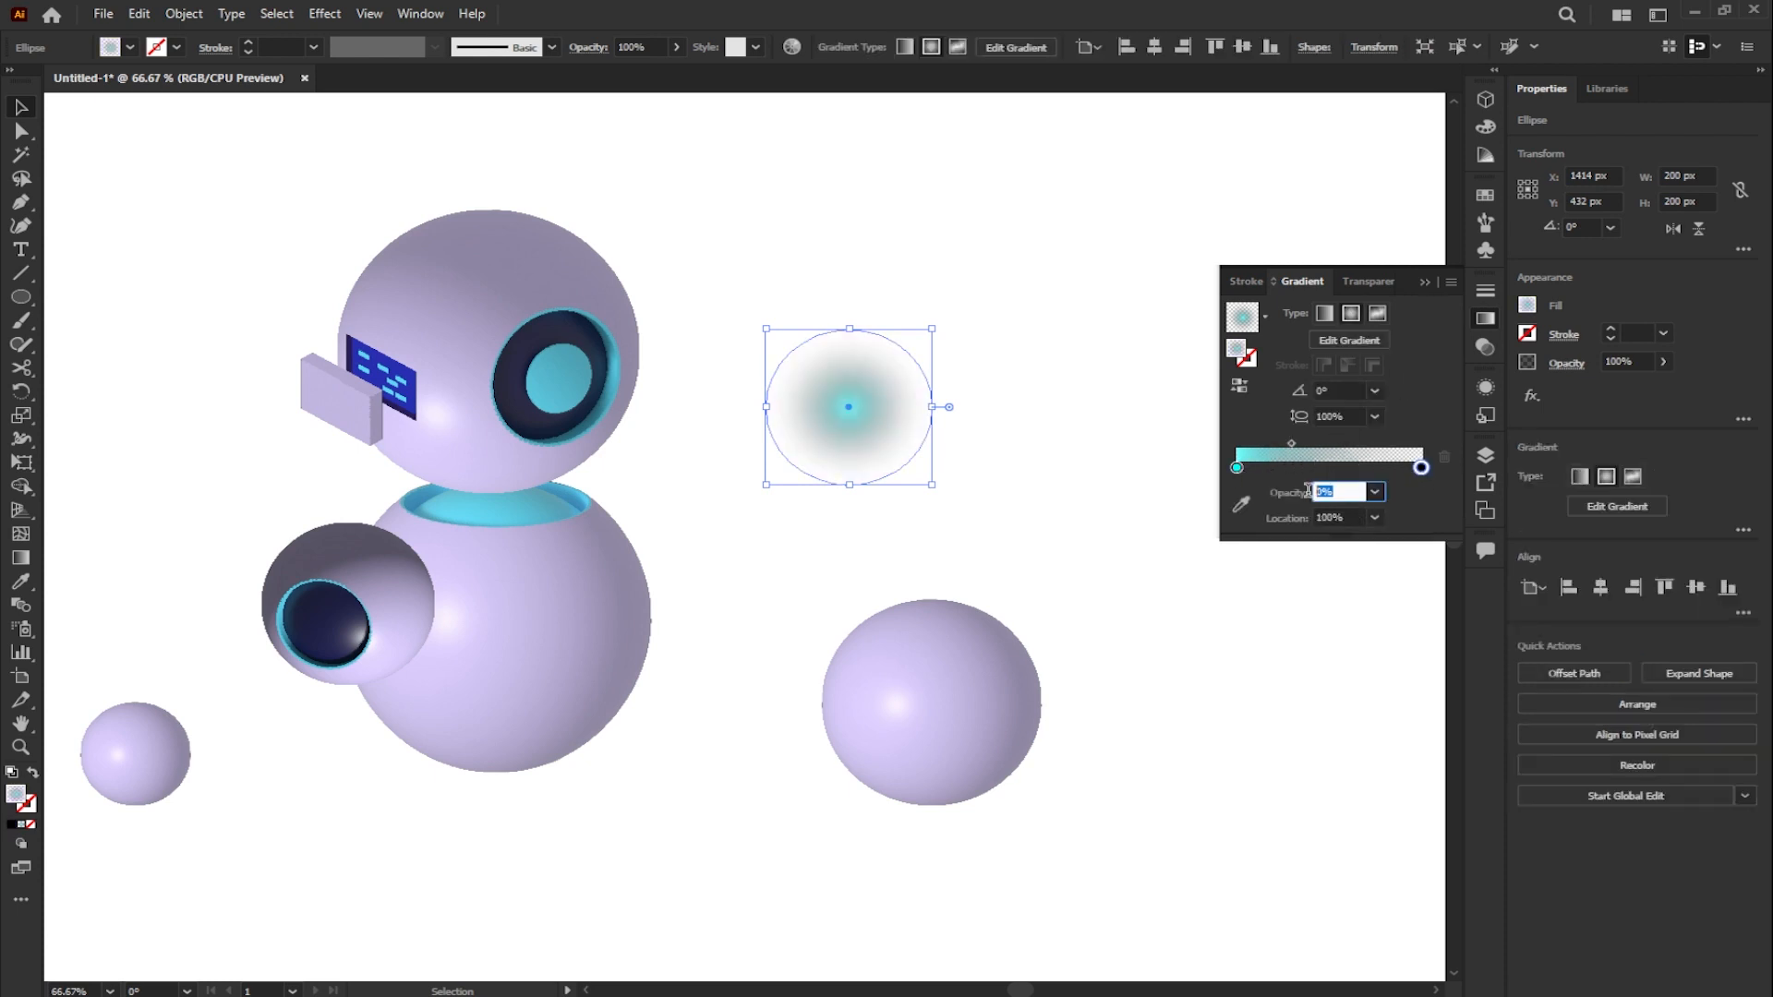
{"action": "key", "text": "Return"}
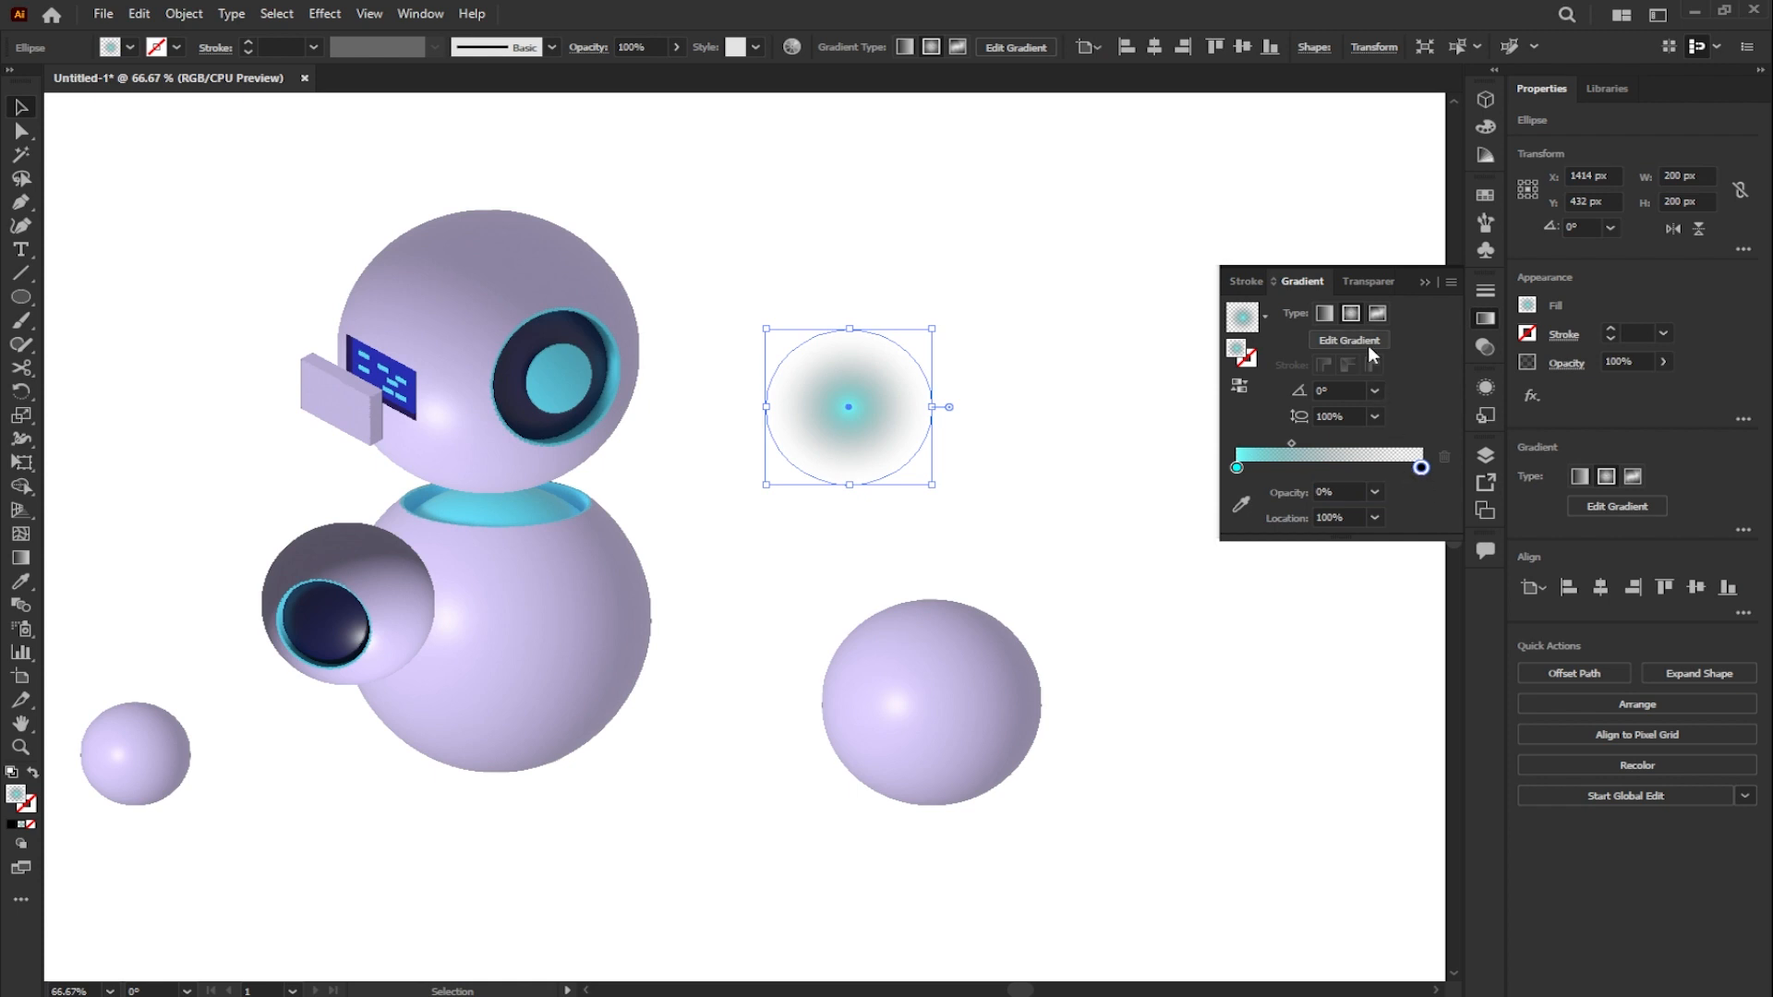
- Set the gradient circle's blending mode to Color Dodge
{"action": "left_click", "coordinate": [1337, 283]}
{"action": "left_click", "coordinate": [1289, 314]}
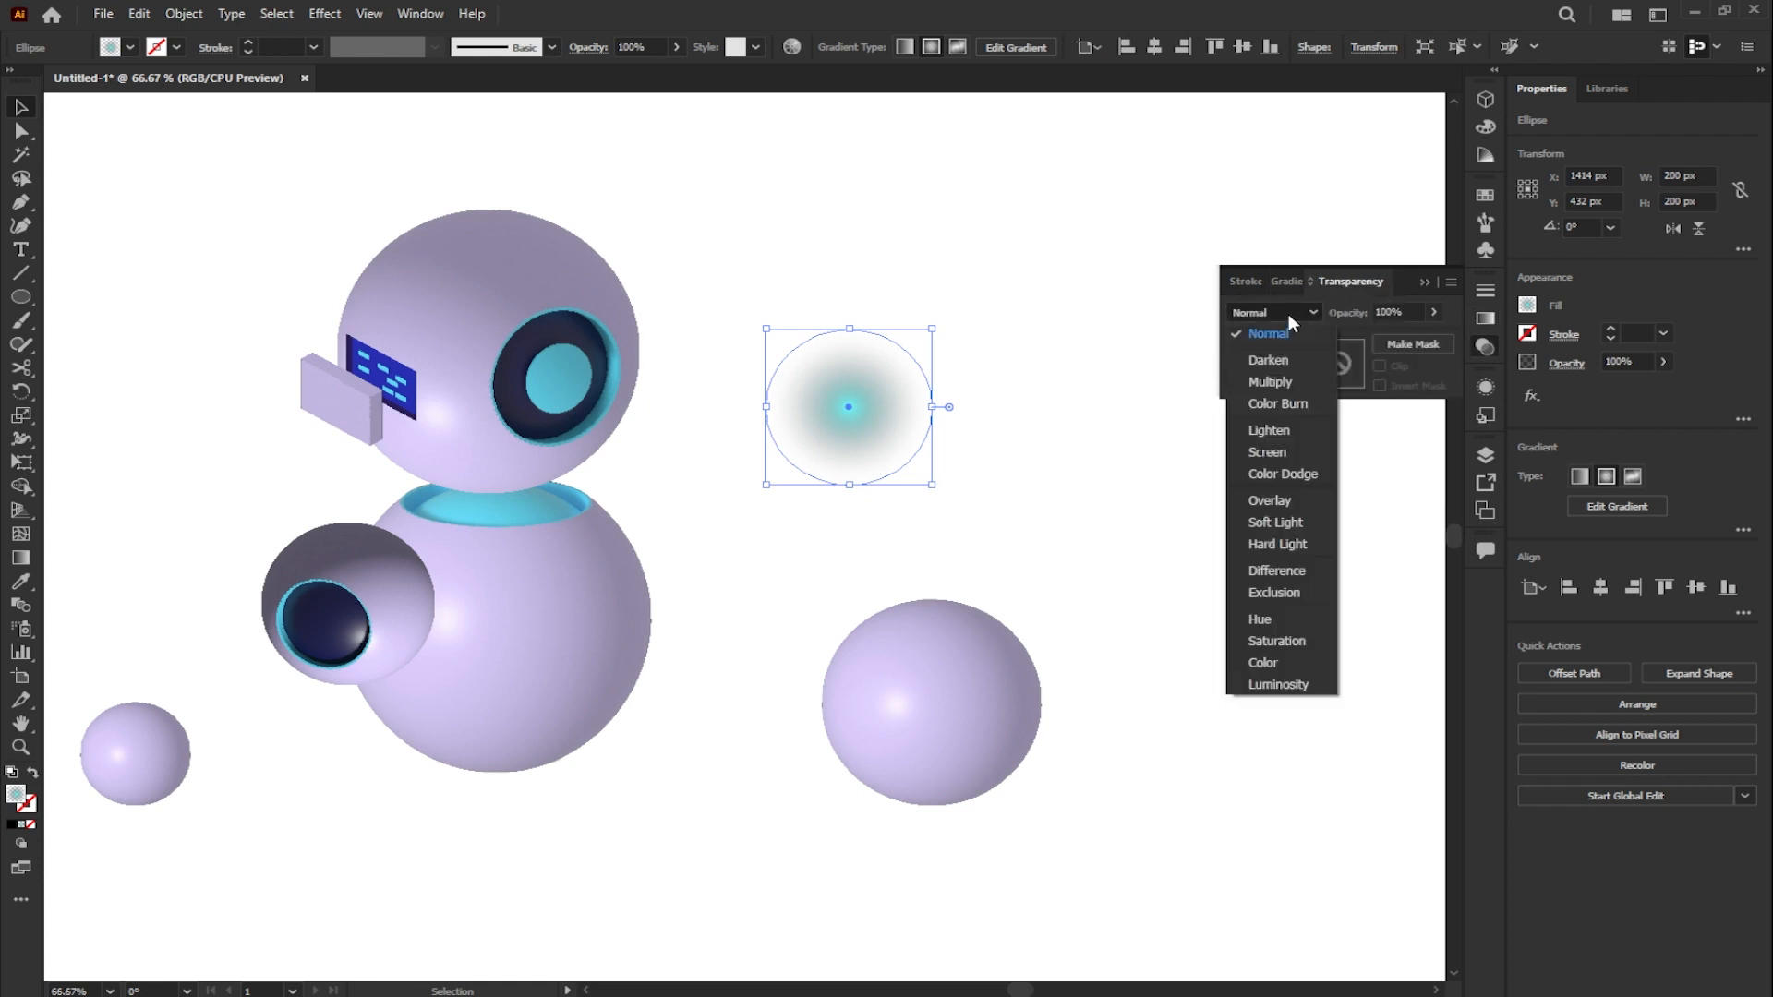
{"action": "left_click", "coordinate": [1282, 473]}
- Place the glow circle on the upper-left rim of the head's eye and an enlarged copy on its right rim
{"action": "mouse_move", "coordinate": [886, 407]}
{"action": "left_mouse_down"}
{"action": "mouse_move", "coordinate": [596, 379]}
{"action": "mouse_move", "coordinate": [536, 326]}
{"action": "mouse_move", "coordinate": [567, 333]}
{"action": "left_mouse_up"}
{"action": "mouse_move", "coordinate": [606, 254]}
{"action": "left_mouse_down"}
{"action": "mouse_move", "coordinate": [585, 249]}
{"action": "mouse_move", "coordinate": [596, 264]}
{"action": "left_mouse_up"}
{"action": "left_click_drag", "start_coordinate": [546, 324], "coordinate": [616, 401]}
{"action": "left_click_drag", "start_coordinate": [678, 333], "coordinate": [697, 315]}
- Copy the glow circle onto the dark eye of the small arm sphere
{"action": "left_click_drag", "start_coordinate": [647, 424], "coordinate": [345, 611]}
{"action": "left_click", "coordinate": [792, 392]}
{"action": "left_click", "coordinate": [672, 591]}
- Copy a glow circle onto the cyan neck between head and body, sized to about 288 × 288 px
{"action": "left_click_drag", "start_coordinate": [626, 397], "coordinate": [508, 476]}
{"action": "left_click_drag", "start_coordinate": [578, 550], "coordinate": [610, 578]}
{"action": "left_click_drag", "start_coordinate": [530, 491], "coordinate": [565, 512]}
{"action": "scroll", "coordinate": [524, 501], "scroll_direction": "up", "scroll_amount": 1}
{"action": "left_click_drag", "start_coordinate": [565, 512], "coordinate": [574, 495]}
{"action": "scroll", "coordinate": [568, 470], "scroll_direction": "down", "scroll_amount": 2}
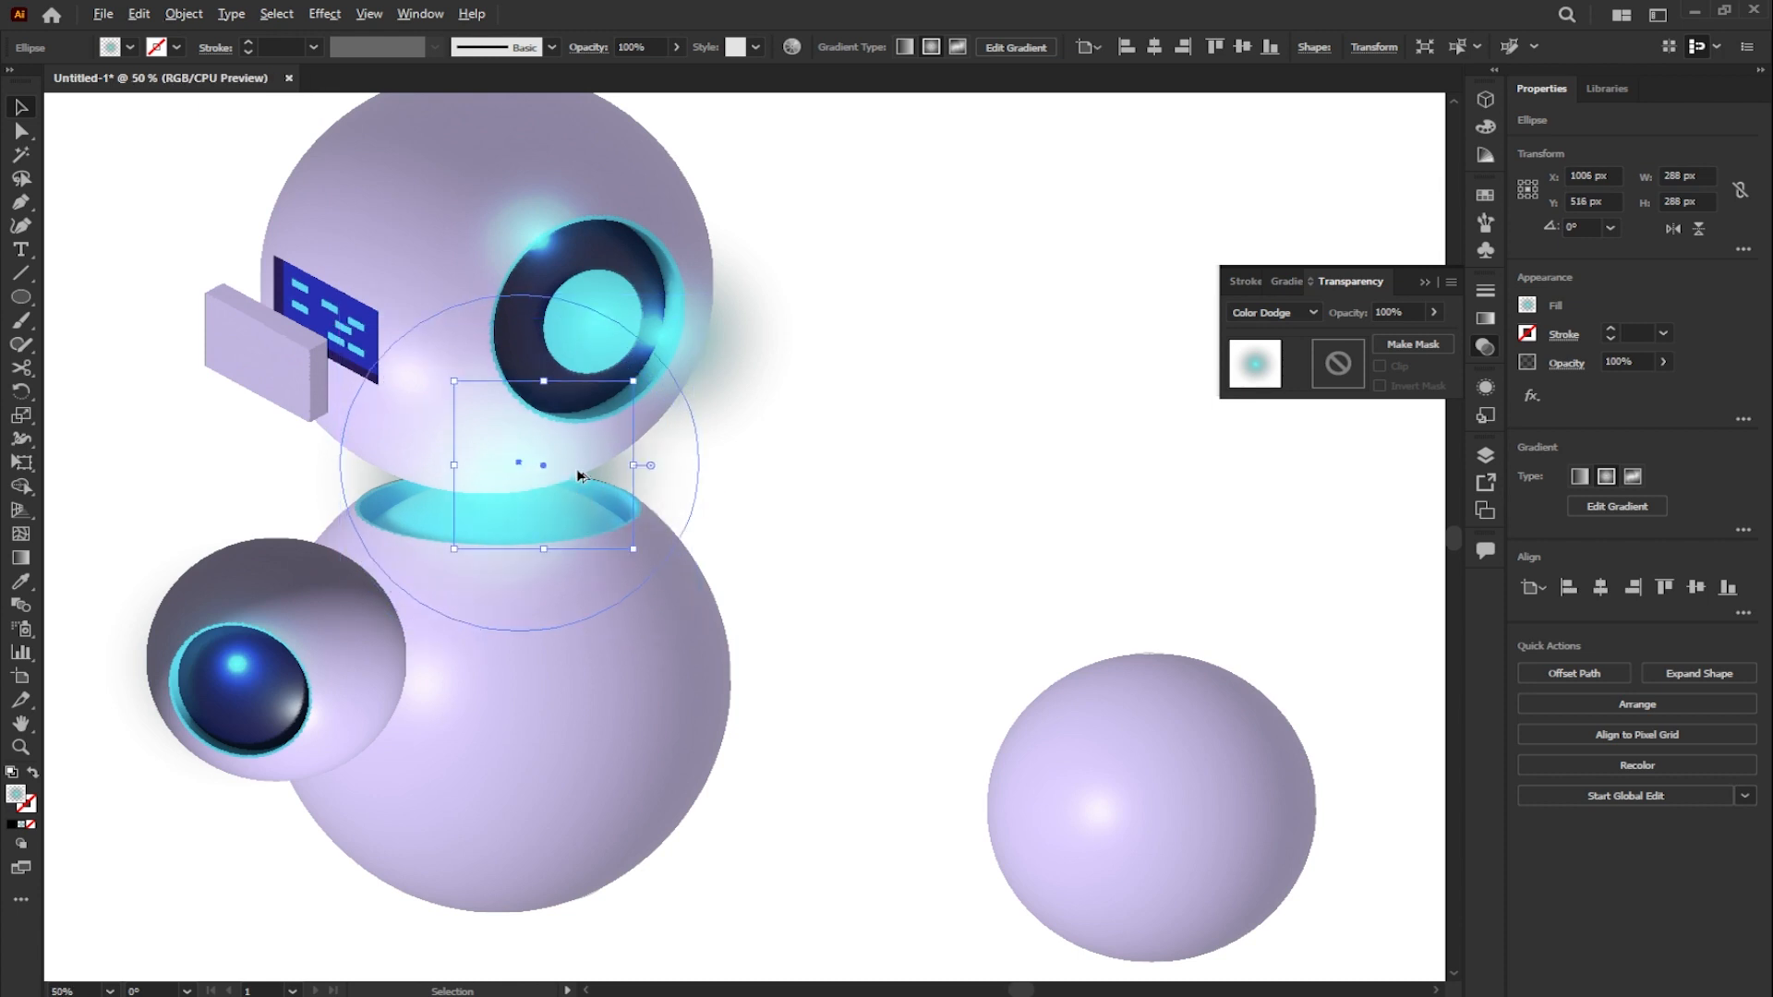
{"action": "left_click", "coordinate": [670, 472]}
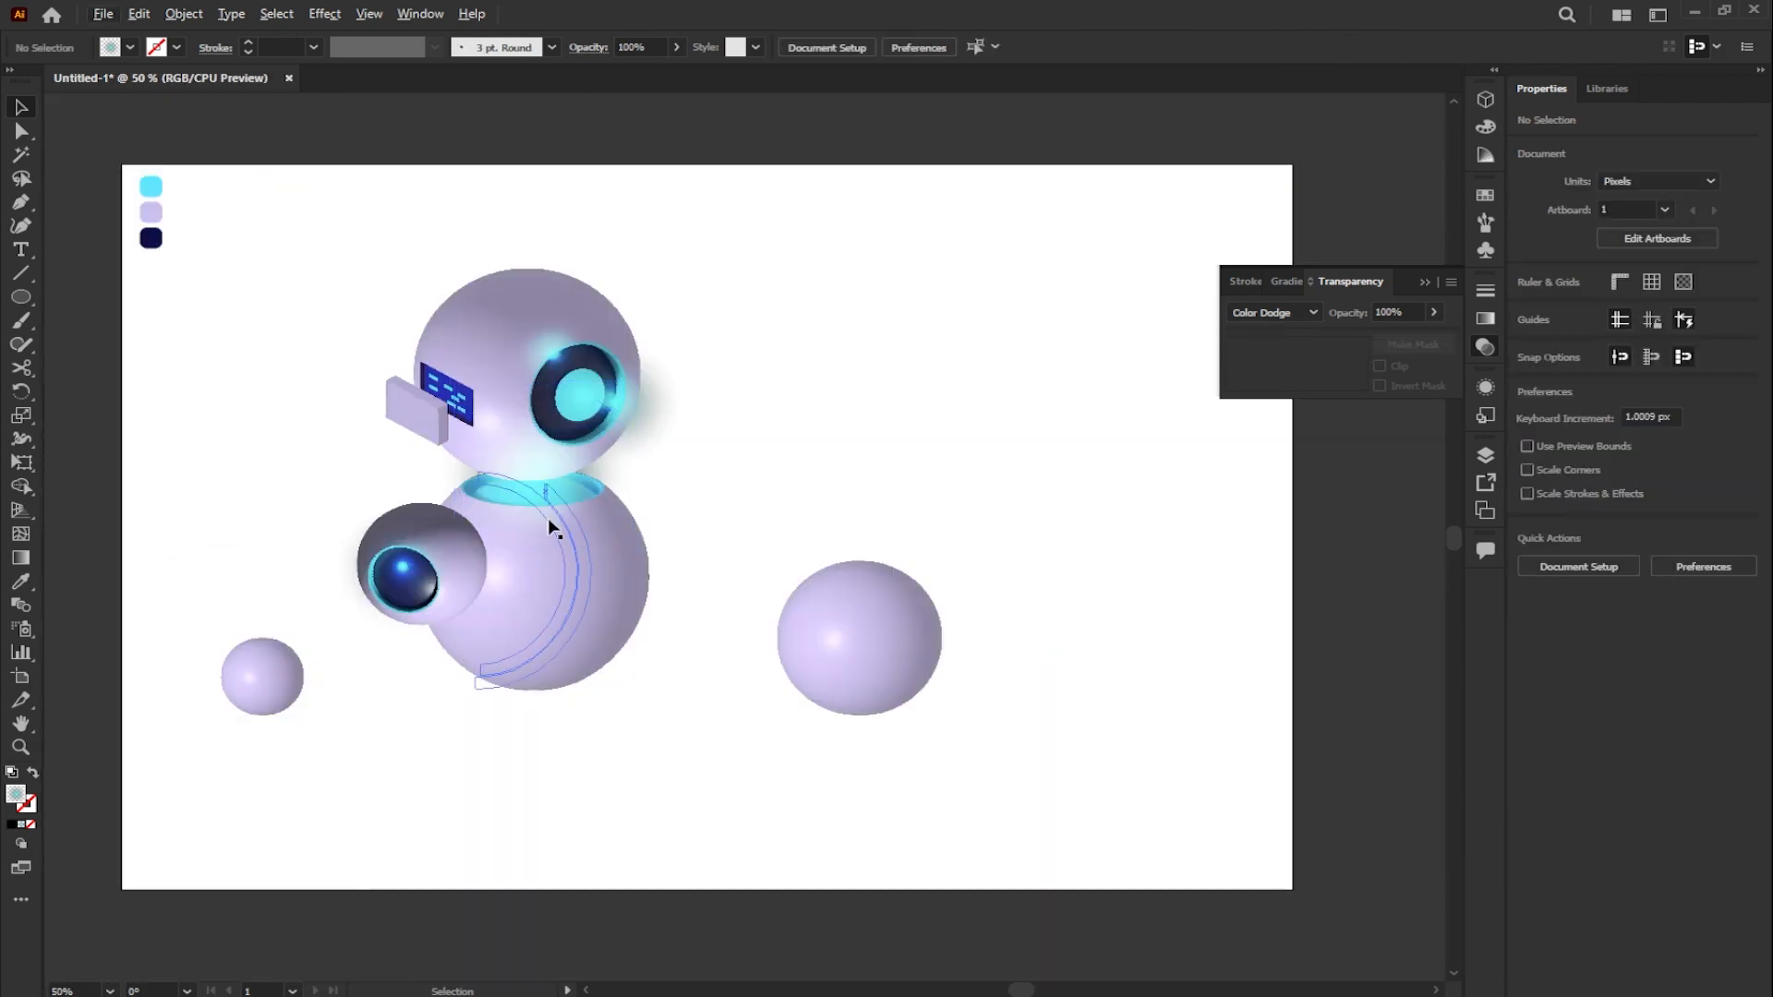
- Draw a cyan gradient ellipse of about 366 × 344 px over the body sphere
{"action": "left_click", "coordinate": [20, 297]}
{"action": "left_click_drag", "start_coordinate": [538, 566], "coordinate": [644, 630]}
{"action": "left_click_drag", "start_coordinate": [408, 571], "coordinate": [416, 571]}
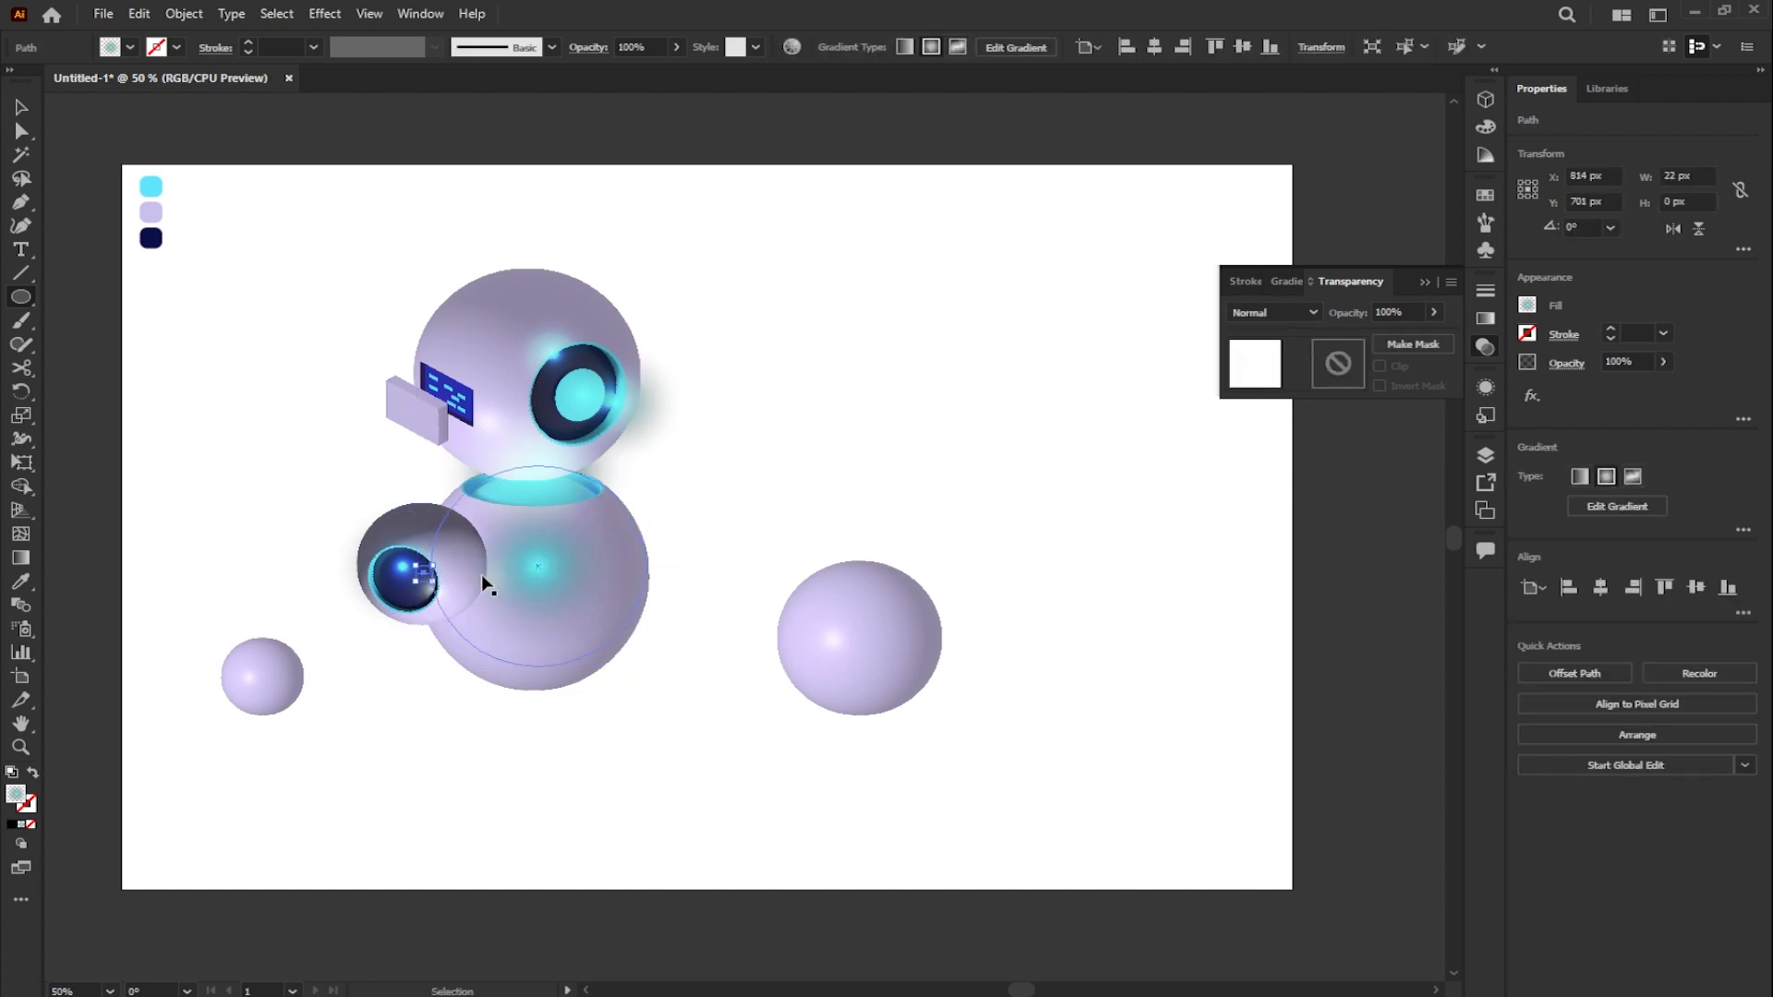
{"action": "key", "text": "ctrl+z"}
{"action": "left_click_drag", "start_coordinate": [432, 570], "coordinate": [418, 571]}
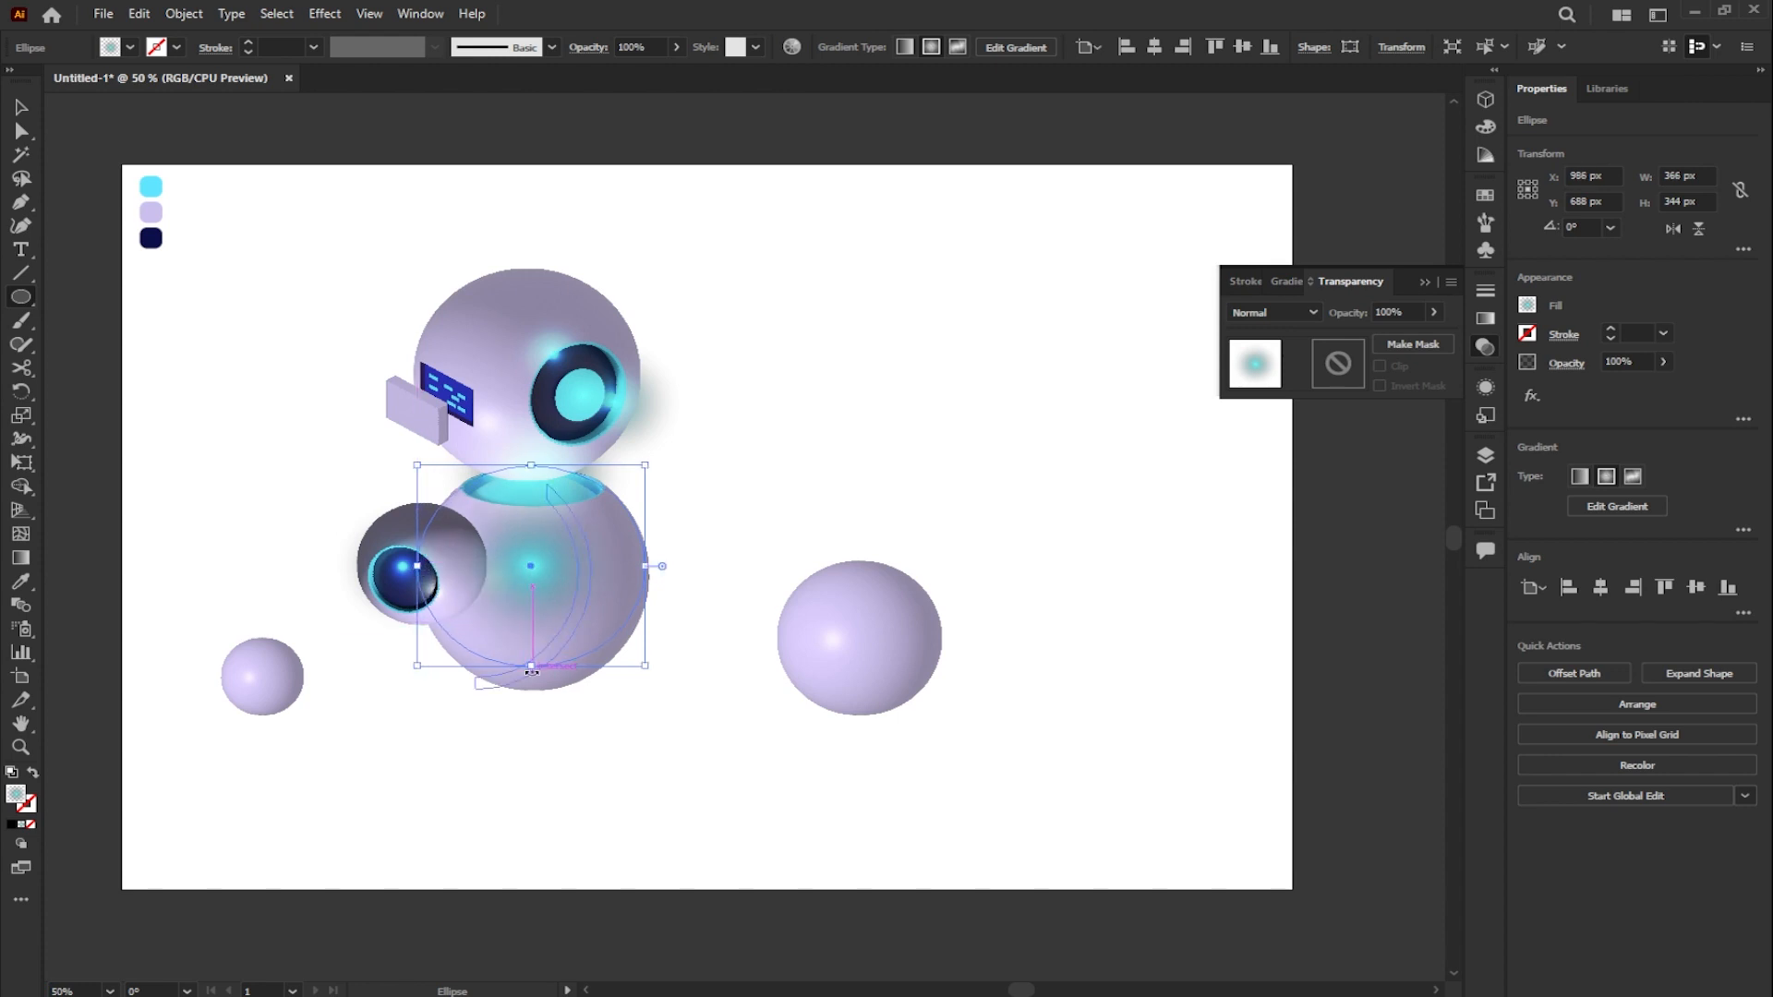
- Reshape the gradient ellipse with the Curvature tool by extending its bottom anchor down to the body sphere's lower edge
{"action": "left_click", "coordinate": [21, 225]}
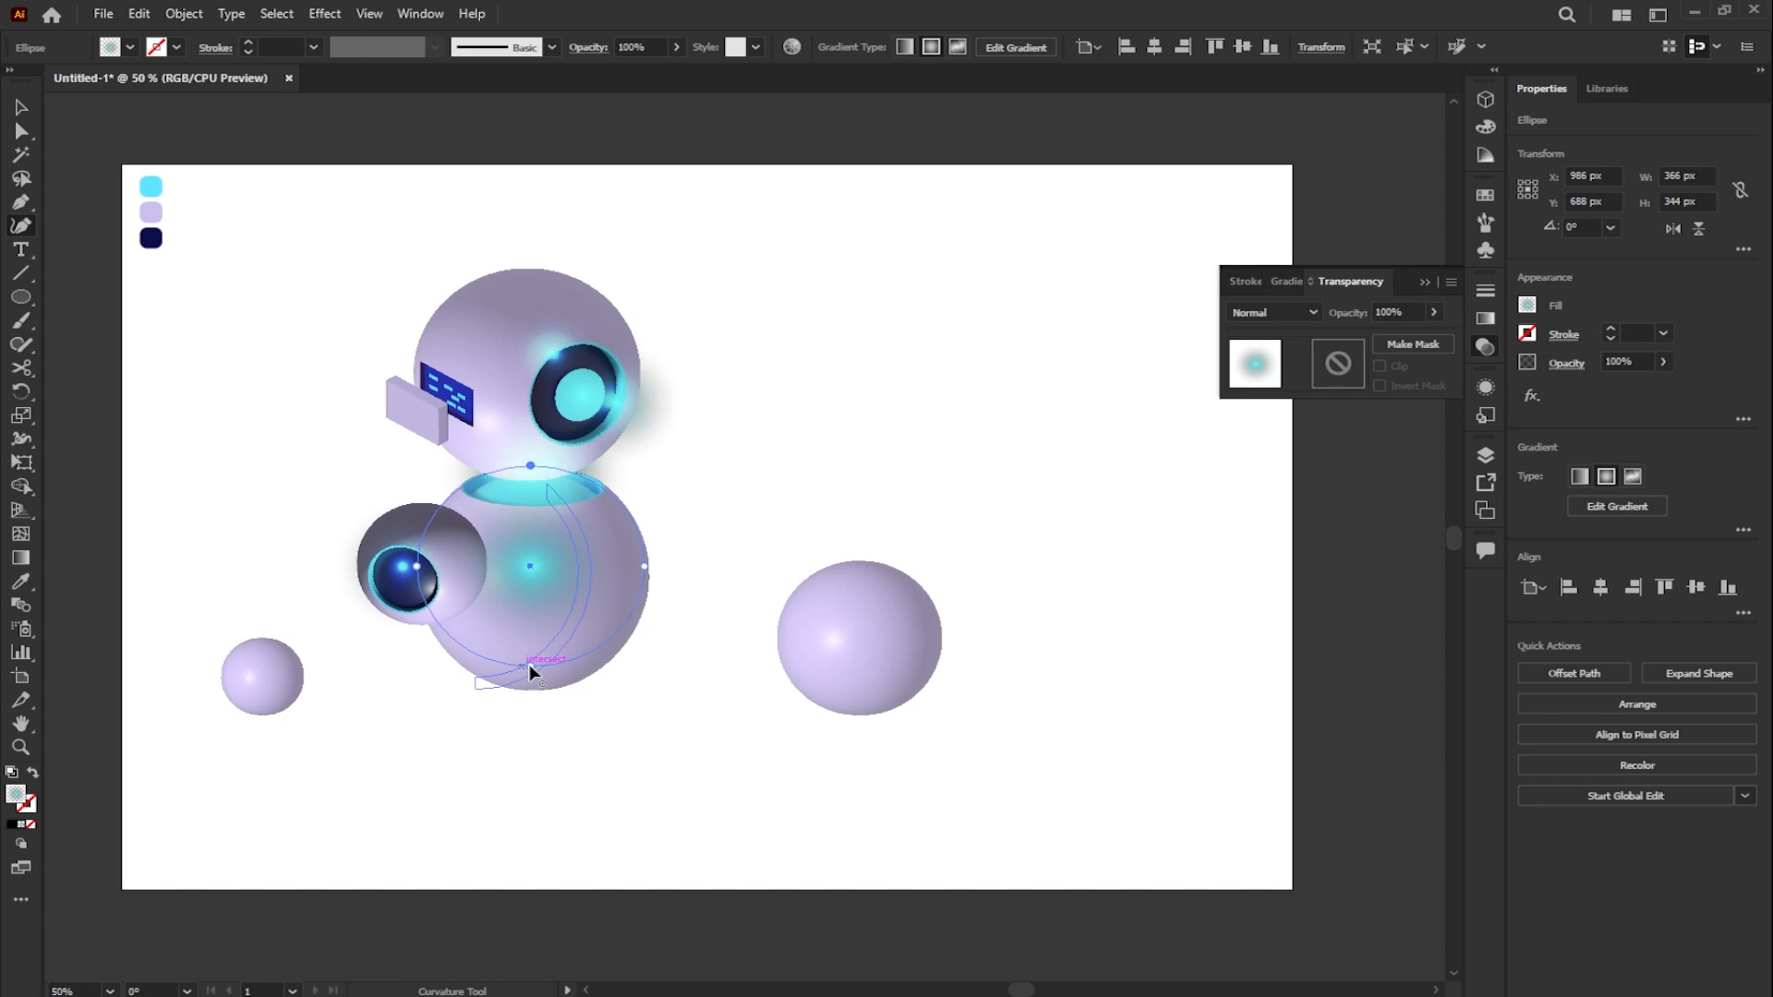
{"action": "left_click", "coordinate": [532, 691]}
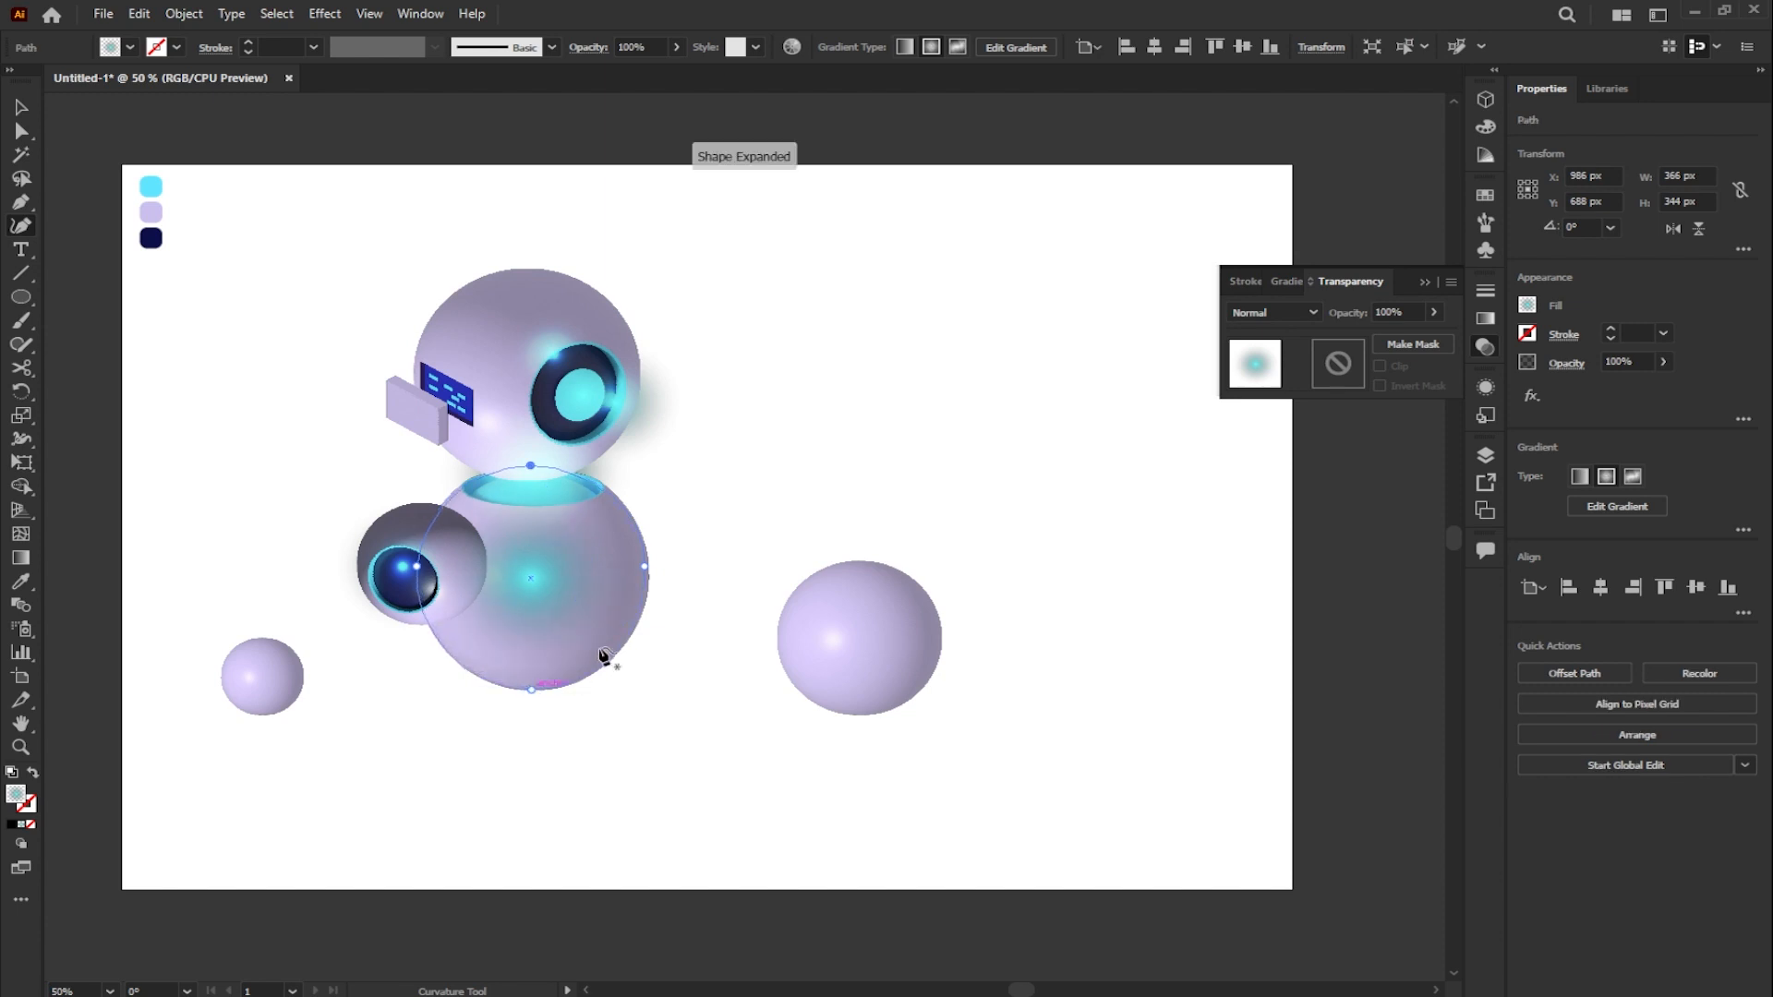
{"action": "left_click", "coordinate": [645, 566]}
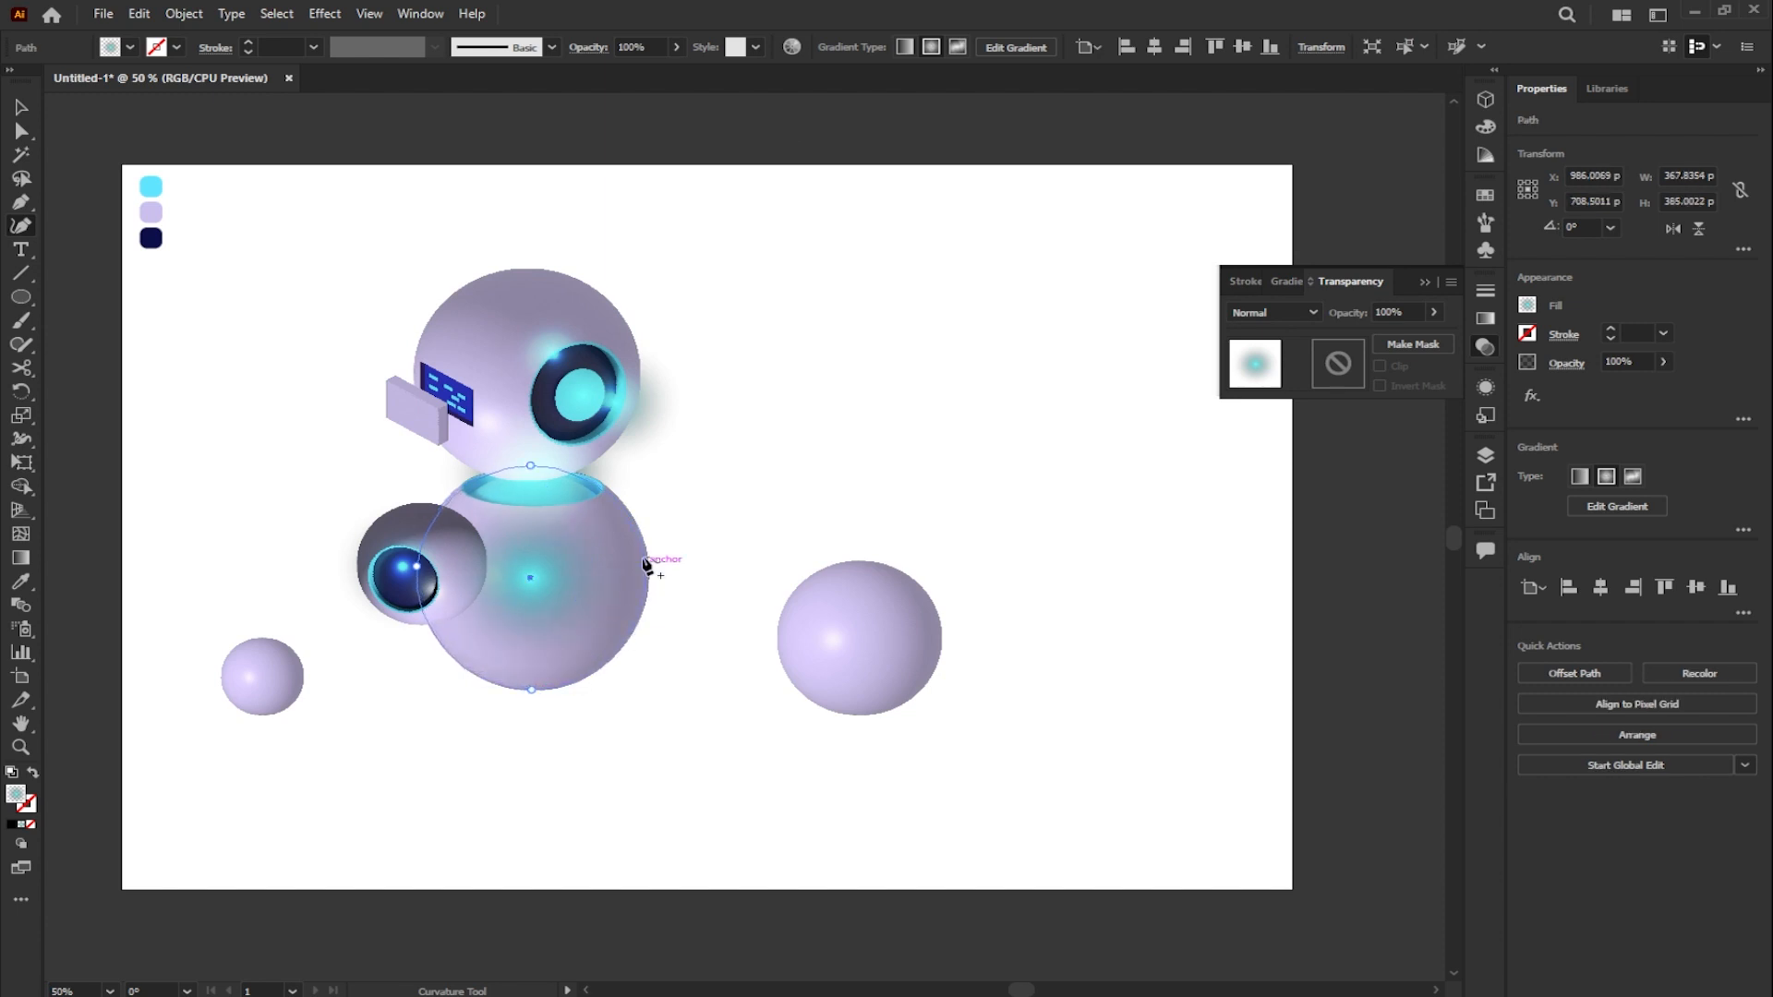
{"action": "left_click", "coordinate": [23, 108]}
- Draw an overlapping ellipse of about 593 × 558 px over the robot's left side and subtract it from the body-sized shape
{"action": "left_click", "coordinate": [21, 298]}
{"action": "left_click_drag", "start_coordinate": [221, 345], "coordinate": [591, 673]}
{"action": "key", "text": "v"}
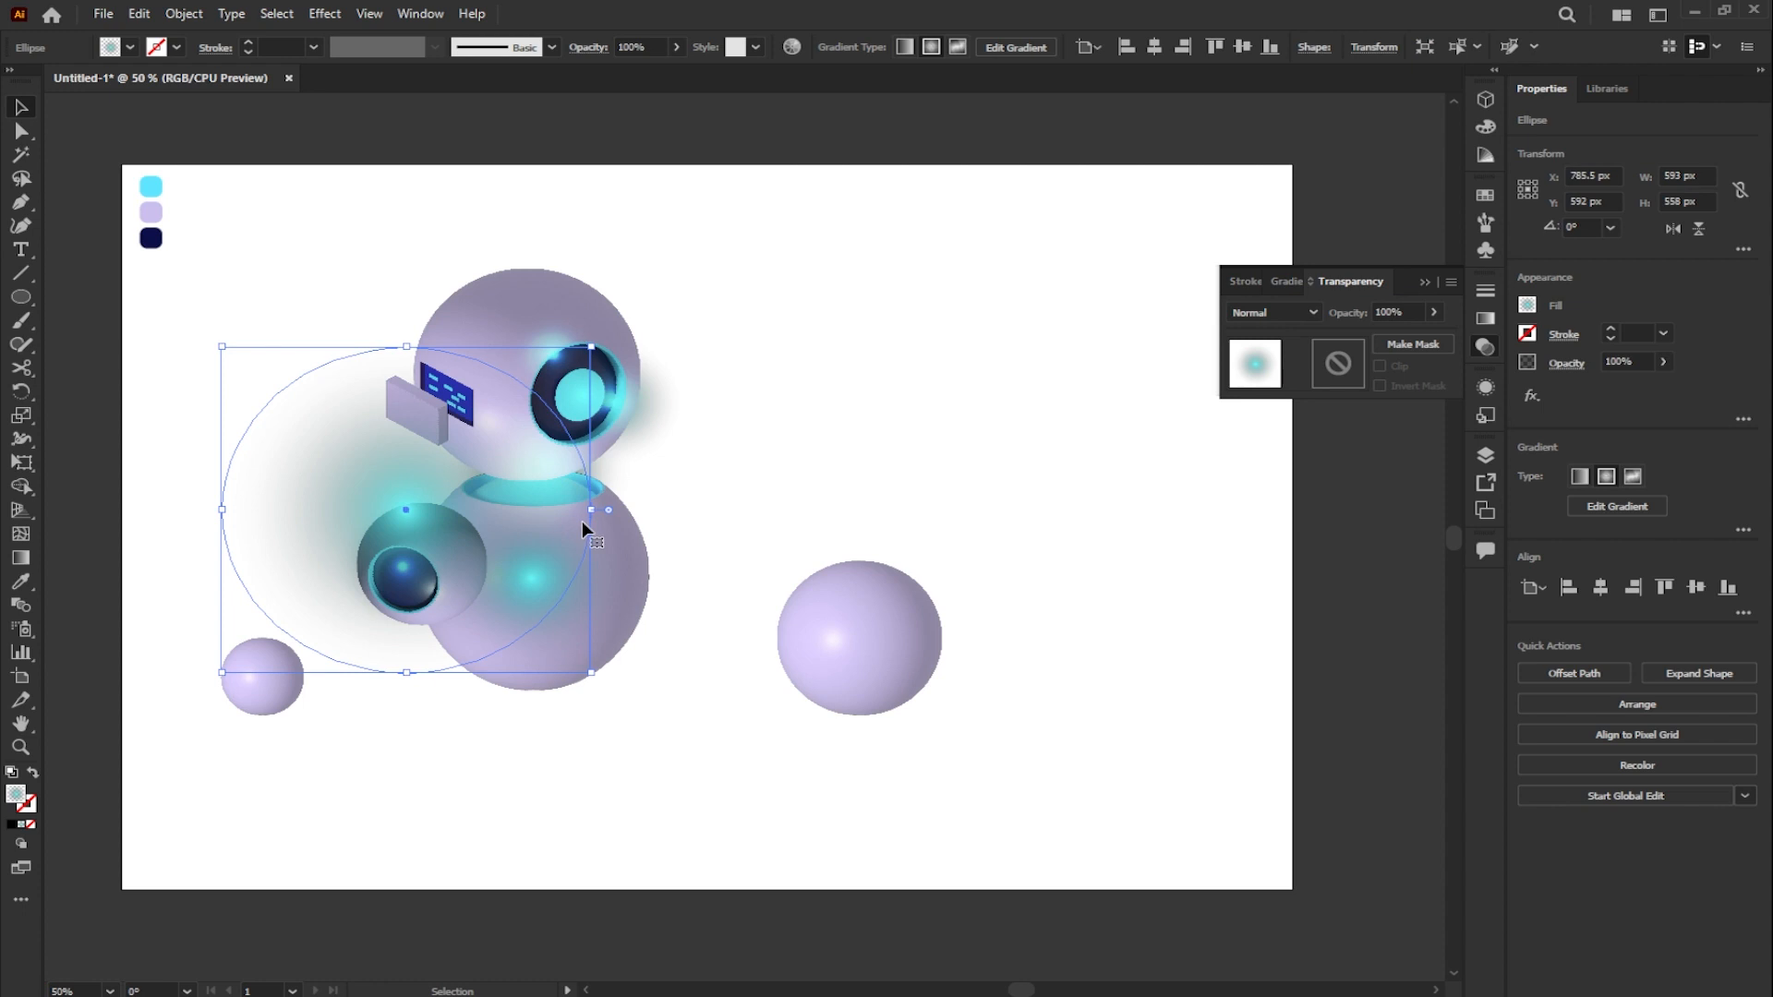
{"action": "left_click", "coordinate": [625, 563], "text": "shift"}
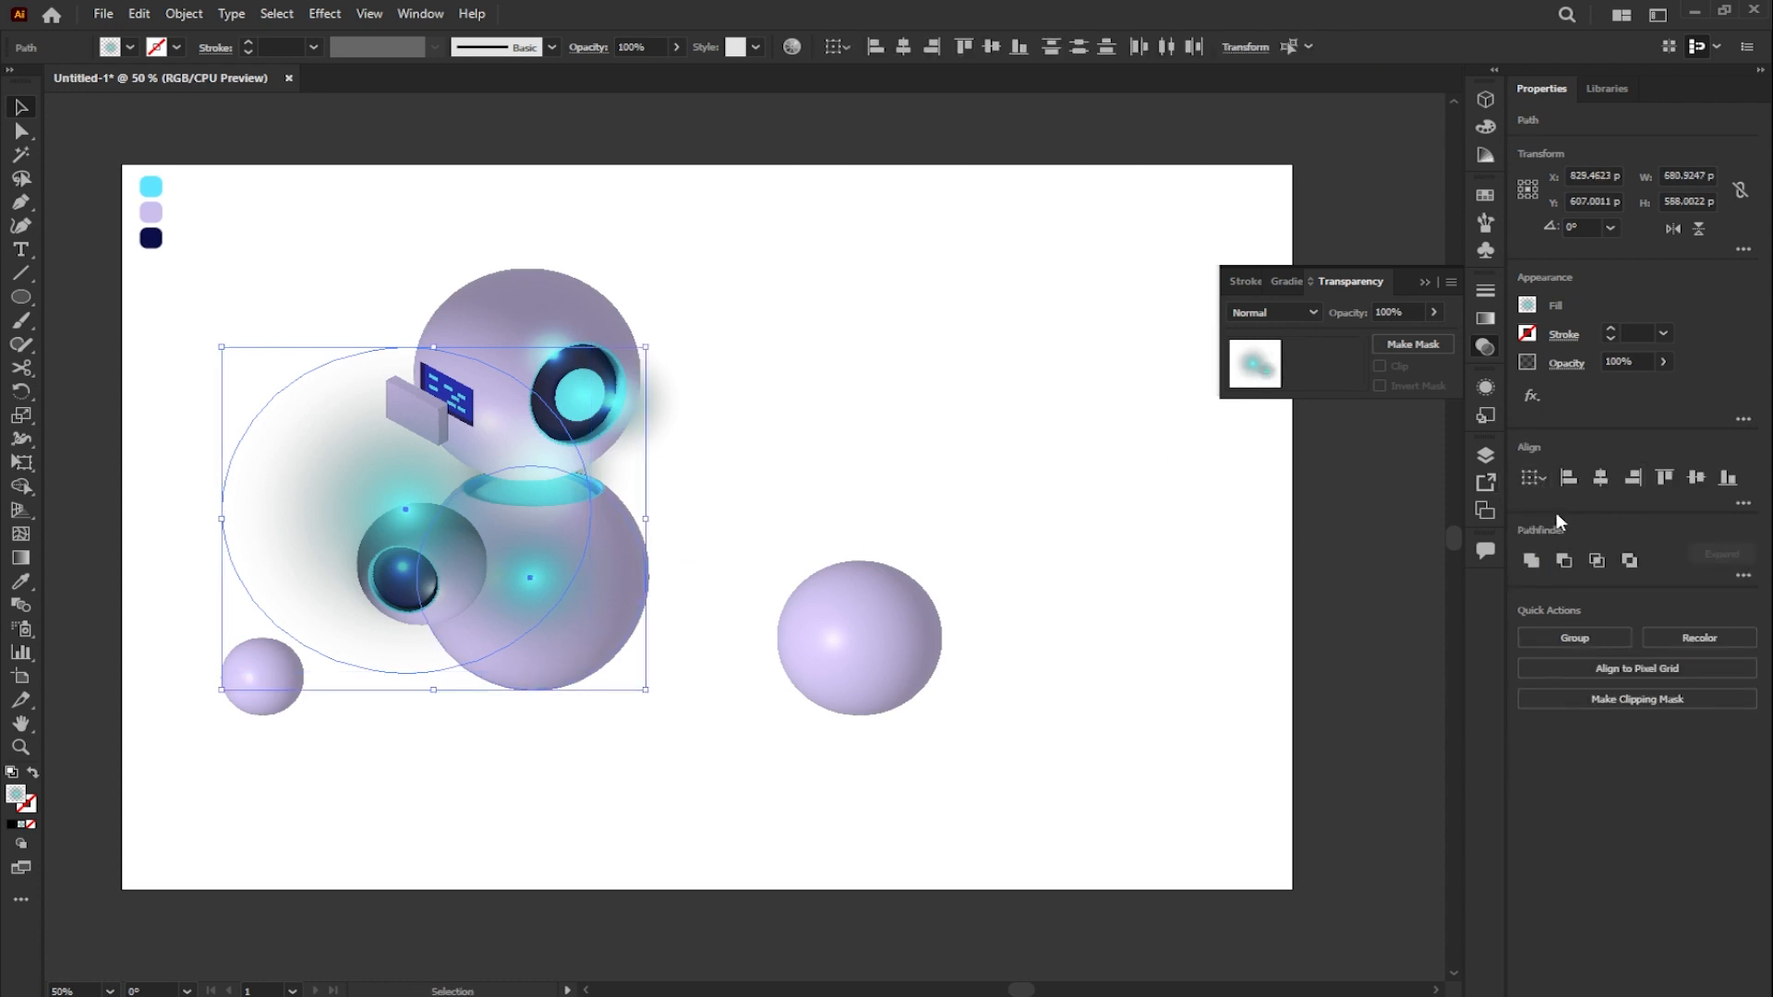
{"action": "left_click", "coordinate": [1561, 561]}
{"action": "left_click", "coordinate": [1050, 508]}
- Reposition the crescent's radial gradient so its cyan centre lies at the bottom edge of the body sphere
{"action": "left_click", "coordinate": [621, 579]}
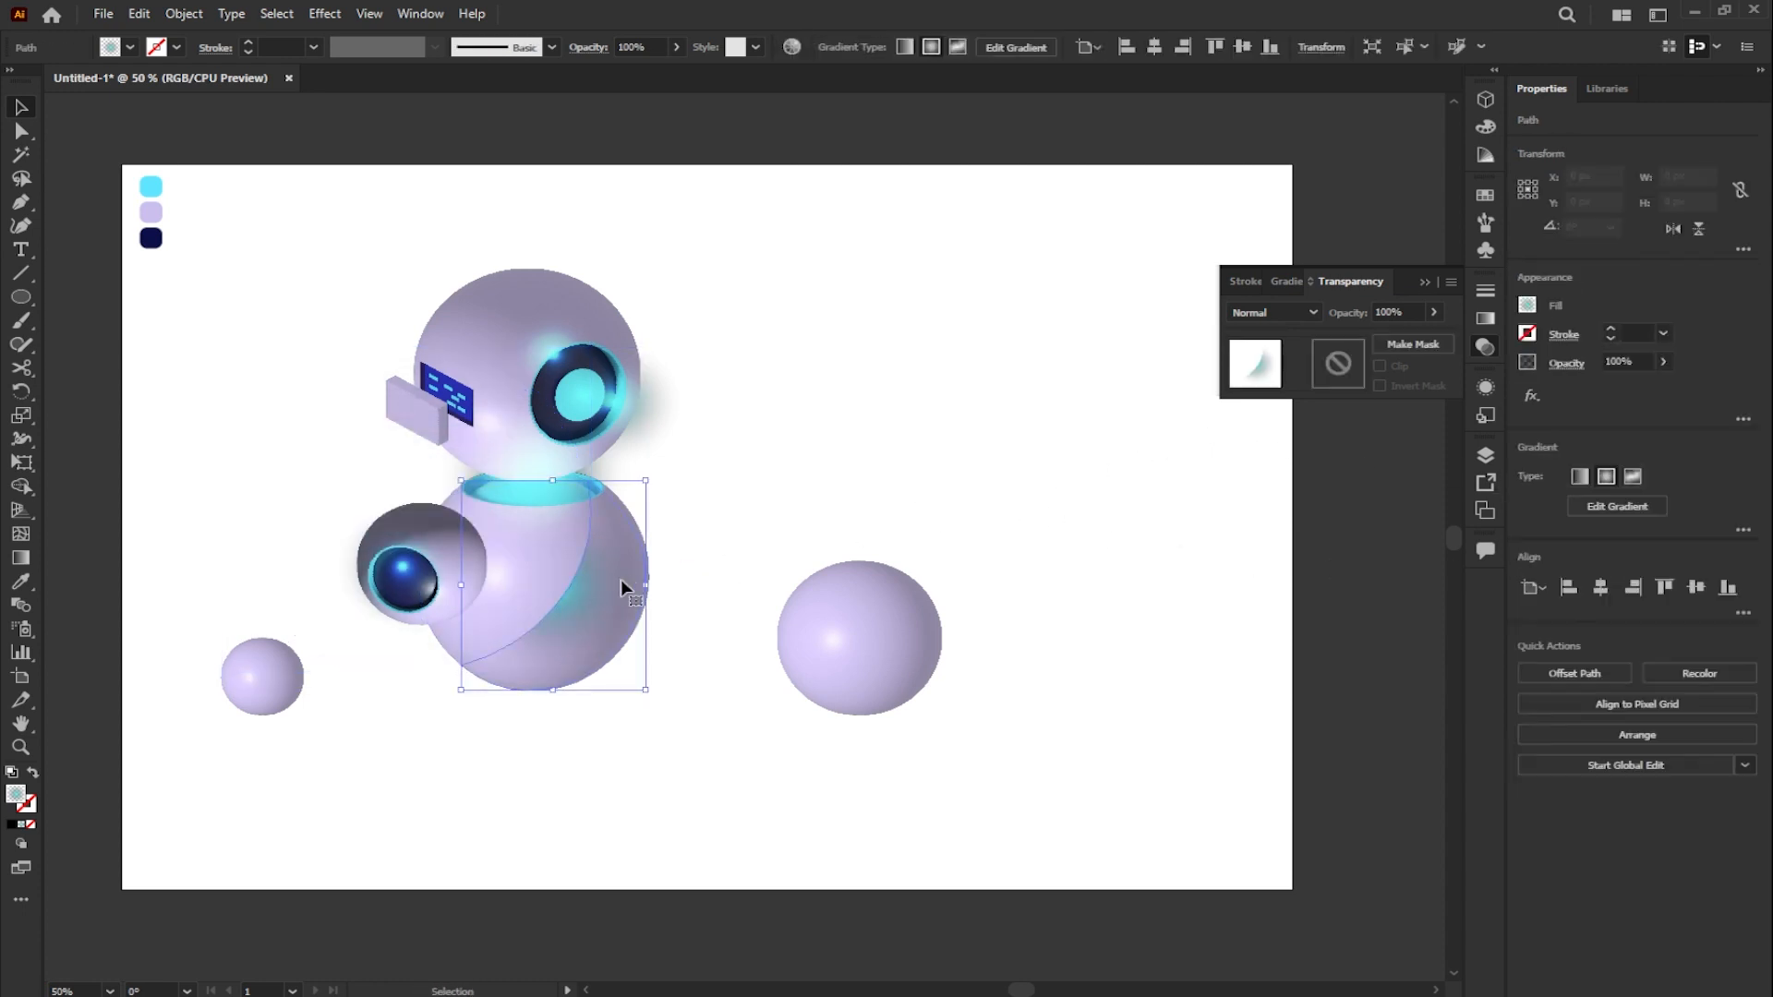
{"action": "left_click", "coordinate": [1285, 282]}
{"action": "left_click", "coordinate": [1329, 341]}
{"action": "mouse_move", "coordinate": [582, 697]}
{"action": "left_mouse_down"}
{"action": "mouse_move", "coordinate": [585, 555]}
{"action": "mouse_move", "coordinate": [600, 560]}
{"action": "left_mouse_up"}
{"action": "key", "text": "v"}
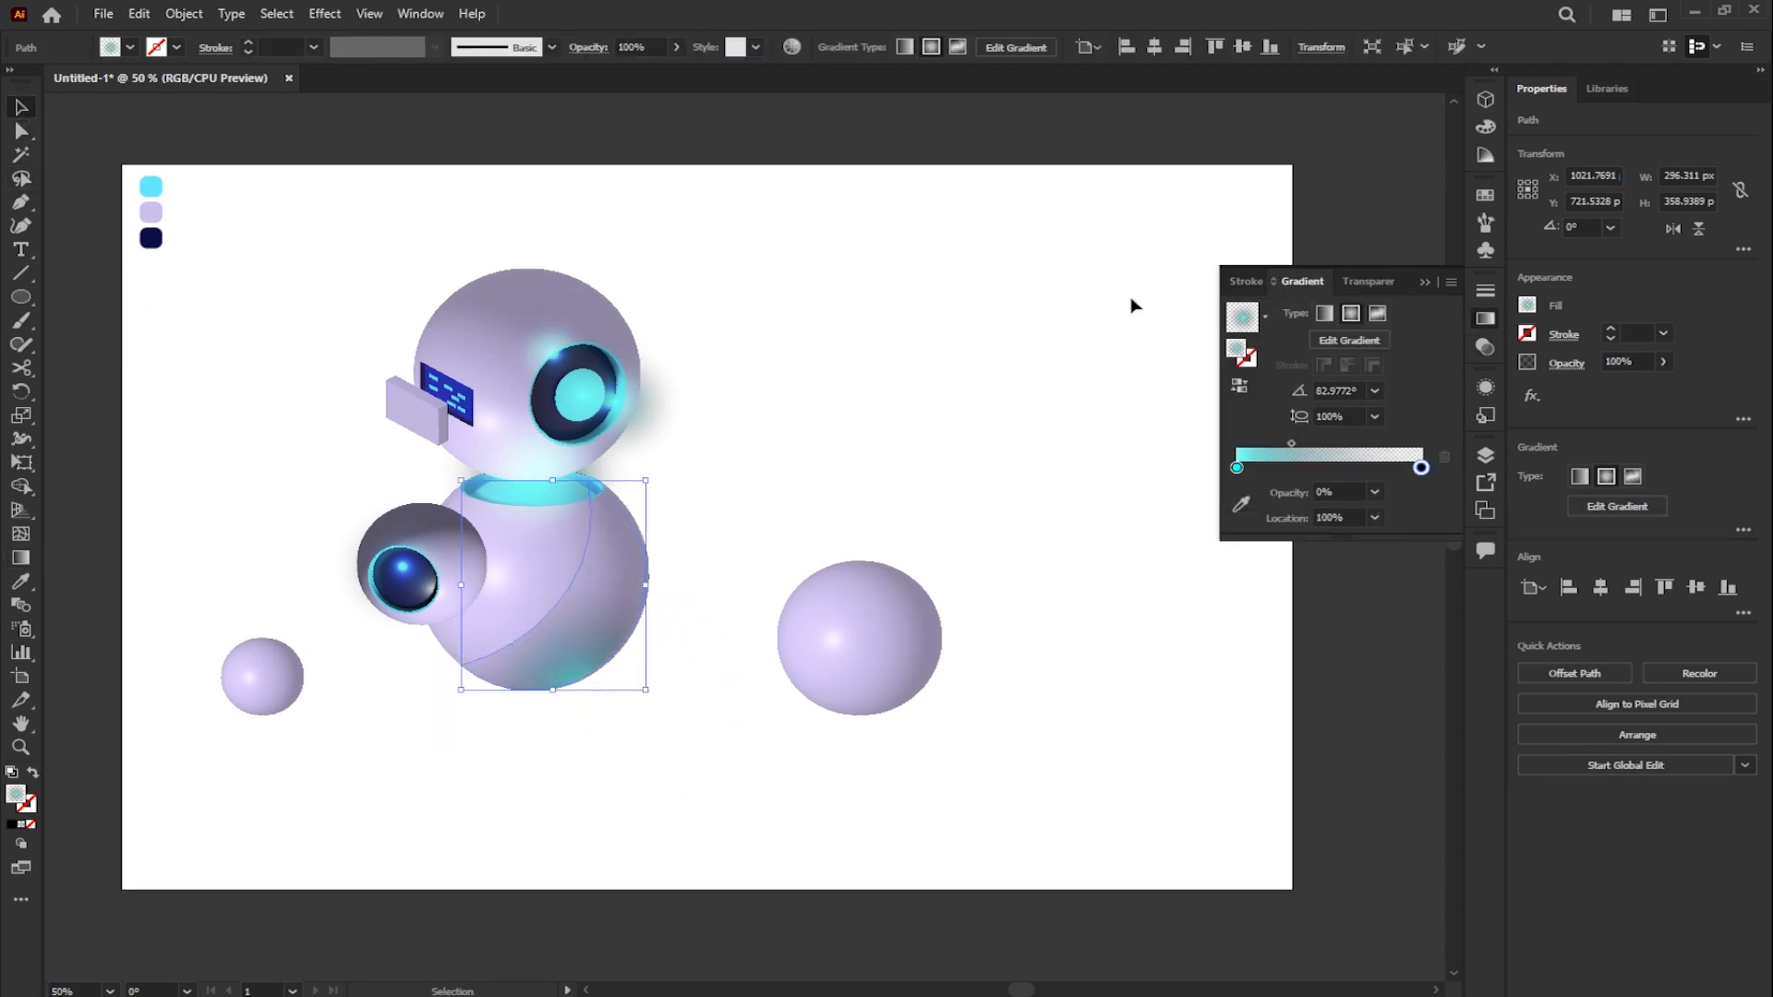
- Reduce the crescent's opacity to 49%
{"action": "left_click", "coordinate": [1368, 282]}
{"action": "left_click", "coordinate": [1433, 313]}
{"action": "left_click_drag", "start_coordinate": [1433, 336], "coordinate": [1382, 335]}
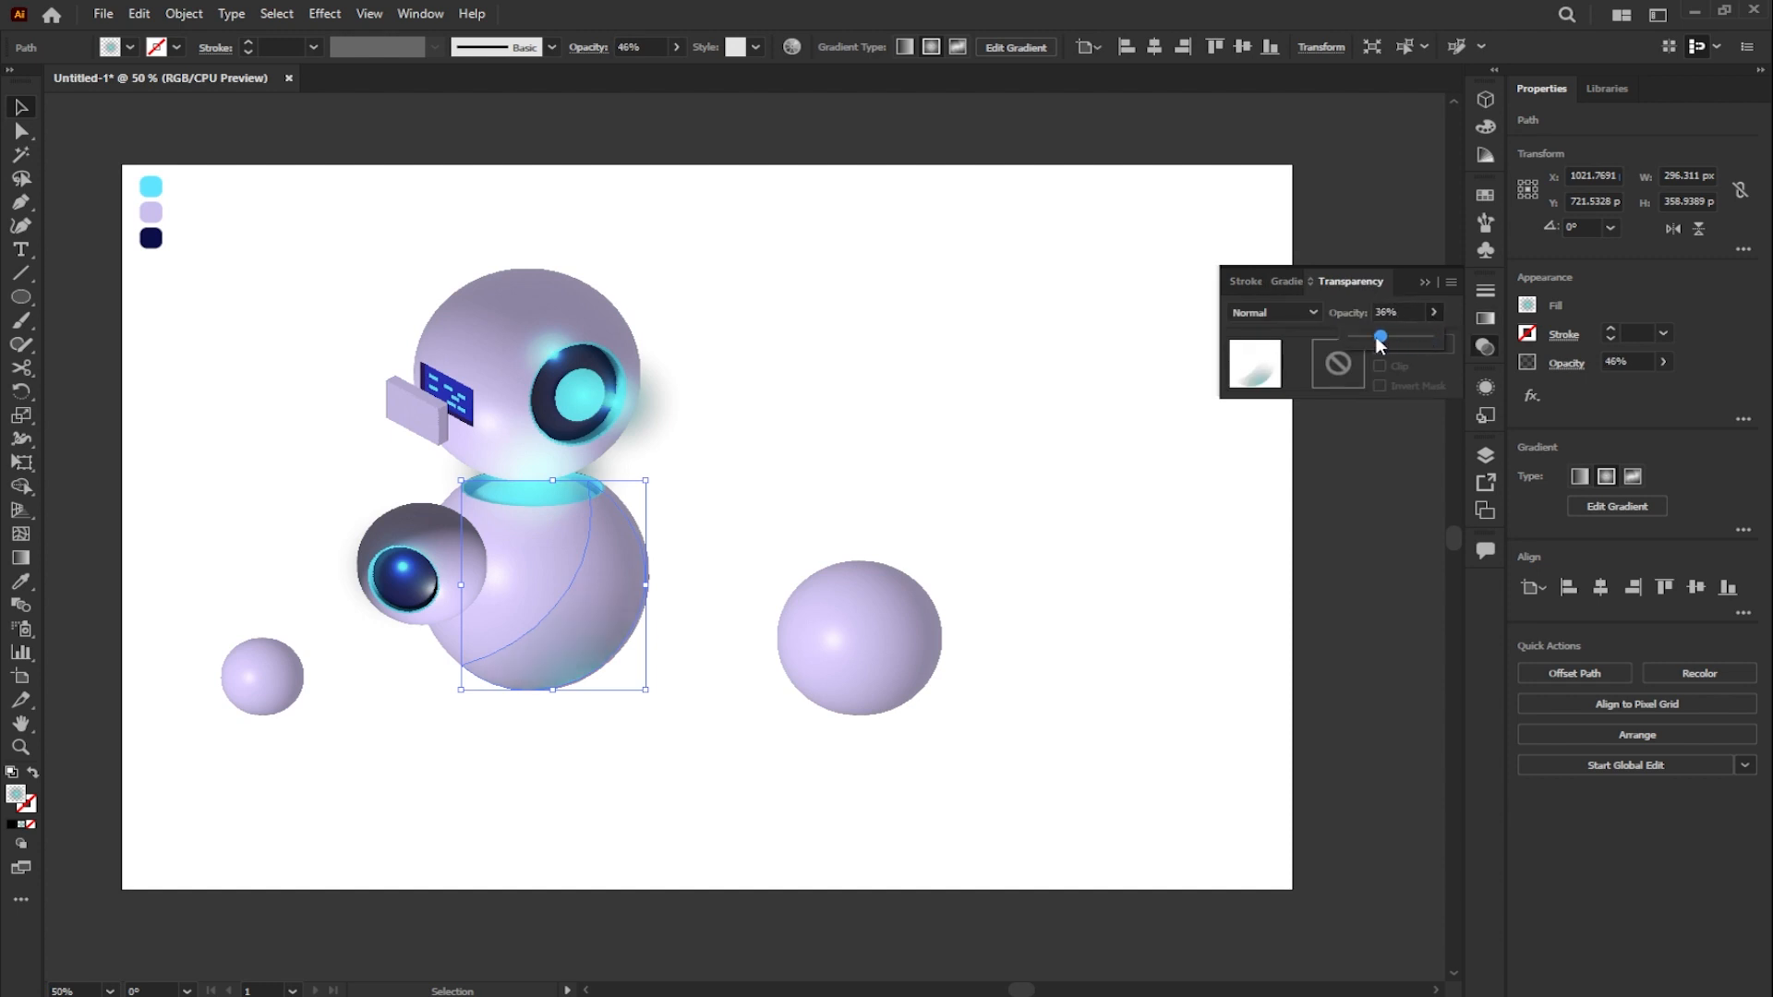
{"action": "left_click_drag", "start_coordinate": [1390, 342], "coordinate": [1389, 342]}
{"action": "left_click", "coordinate": [1043, 366]}
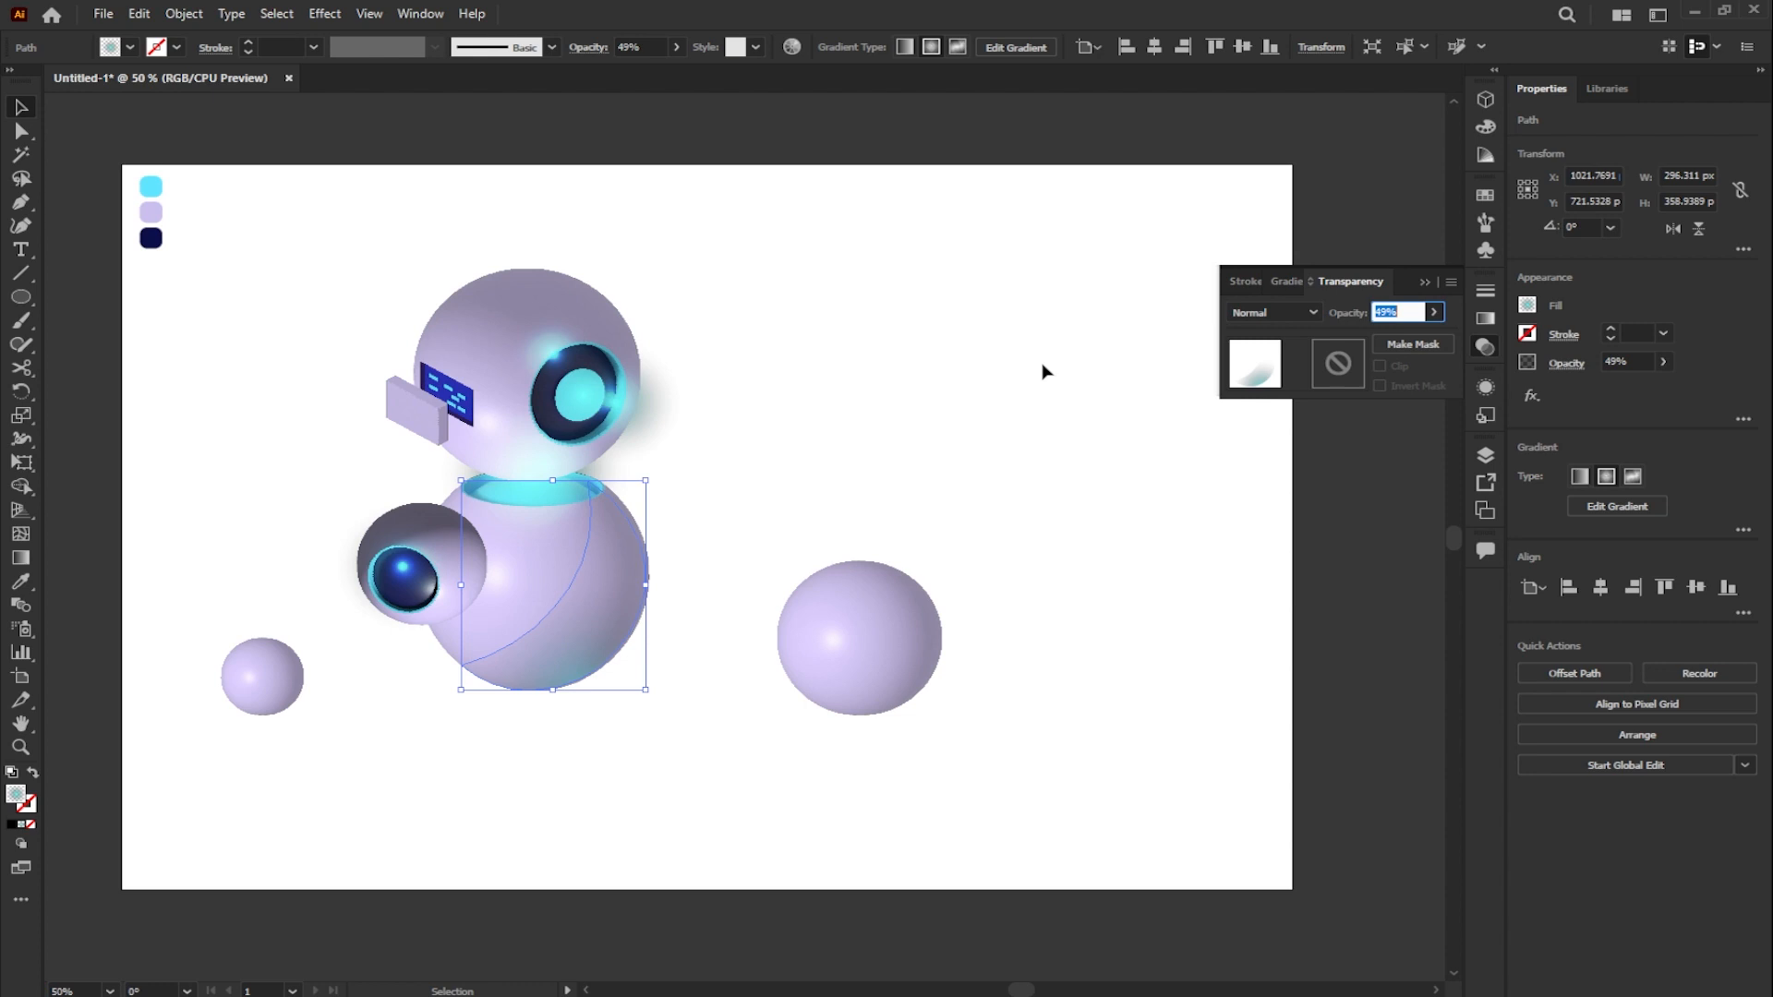
{"action": "left_click", "coordinate": [1043, 374]}
- Adjust the placement of the Color Dodge glow circle over the head's eye
{"action": "left_click", "coordinate": [589, 390]}
{"action": "scroll", "coordinate": [588, 387], "scroll_direction": "up", "scroll_amount": 3}
{"action": "left_click_drag", "start_coordinate": [764, 228], "coordinate": [822, 177]}
{"action": "left_click_drag", "start_coordinate": [715, 223], "coordinate": [695, 343]}
{"action": "left_click_drag", "start_coordinate": [598, 521], "coordinate": [605, 399]}
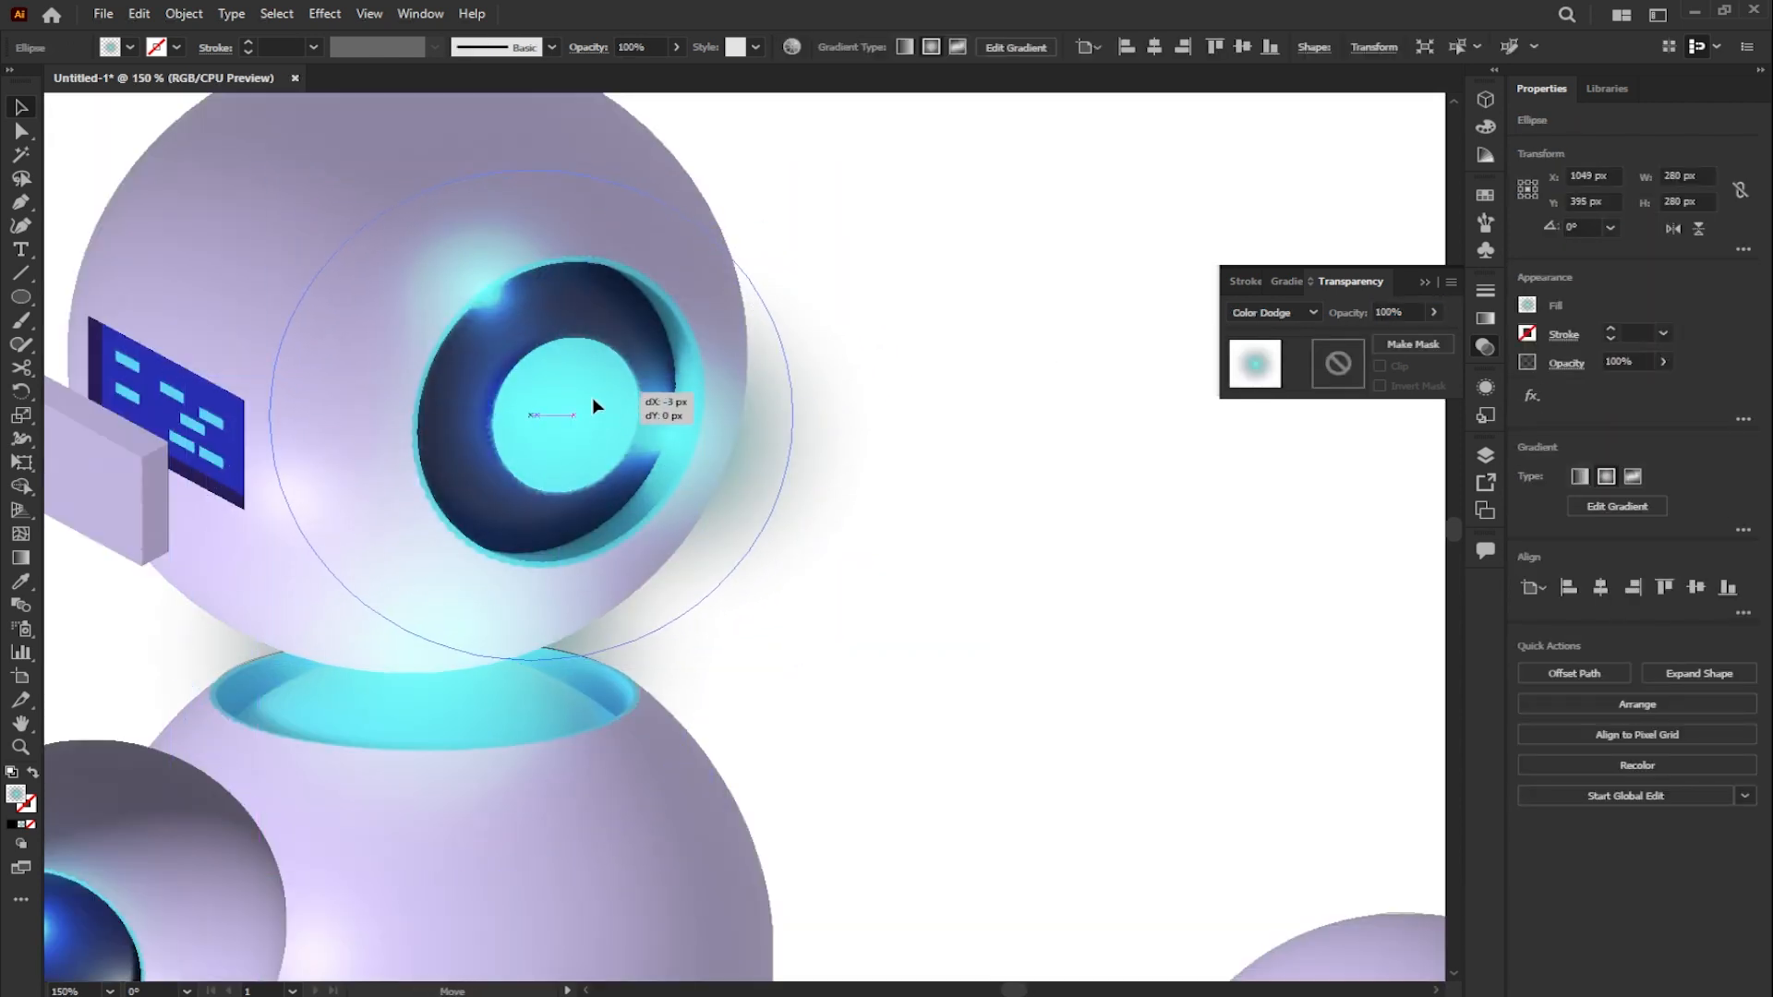
{"action": "key", "text": "Delete"}
{"action": "scroll", "coordinate": [614, 397], "scroll_direction": "down", "scroll_amount": 3}
{"action": "scroll", "coordinate": [942, 374], "scroll_direction": "up", "scroll_amount": 1}
{"action": "left_click", "coordinate": [1425, 283]}
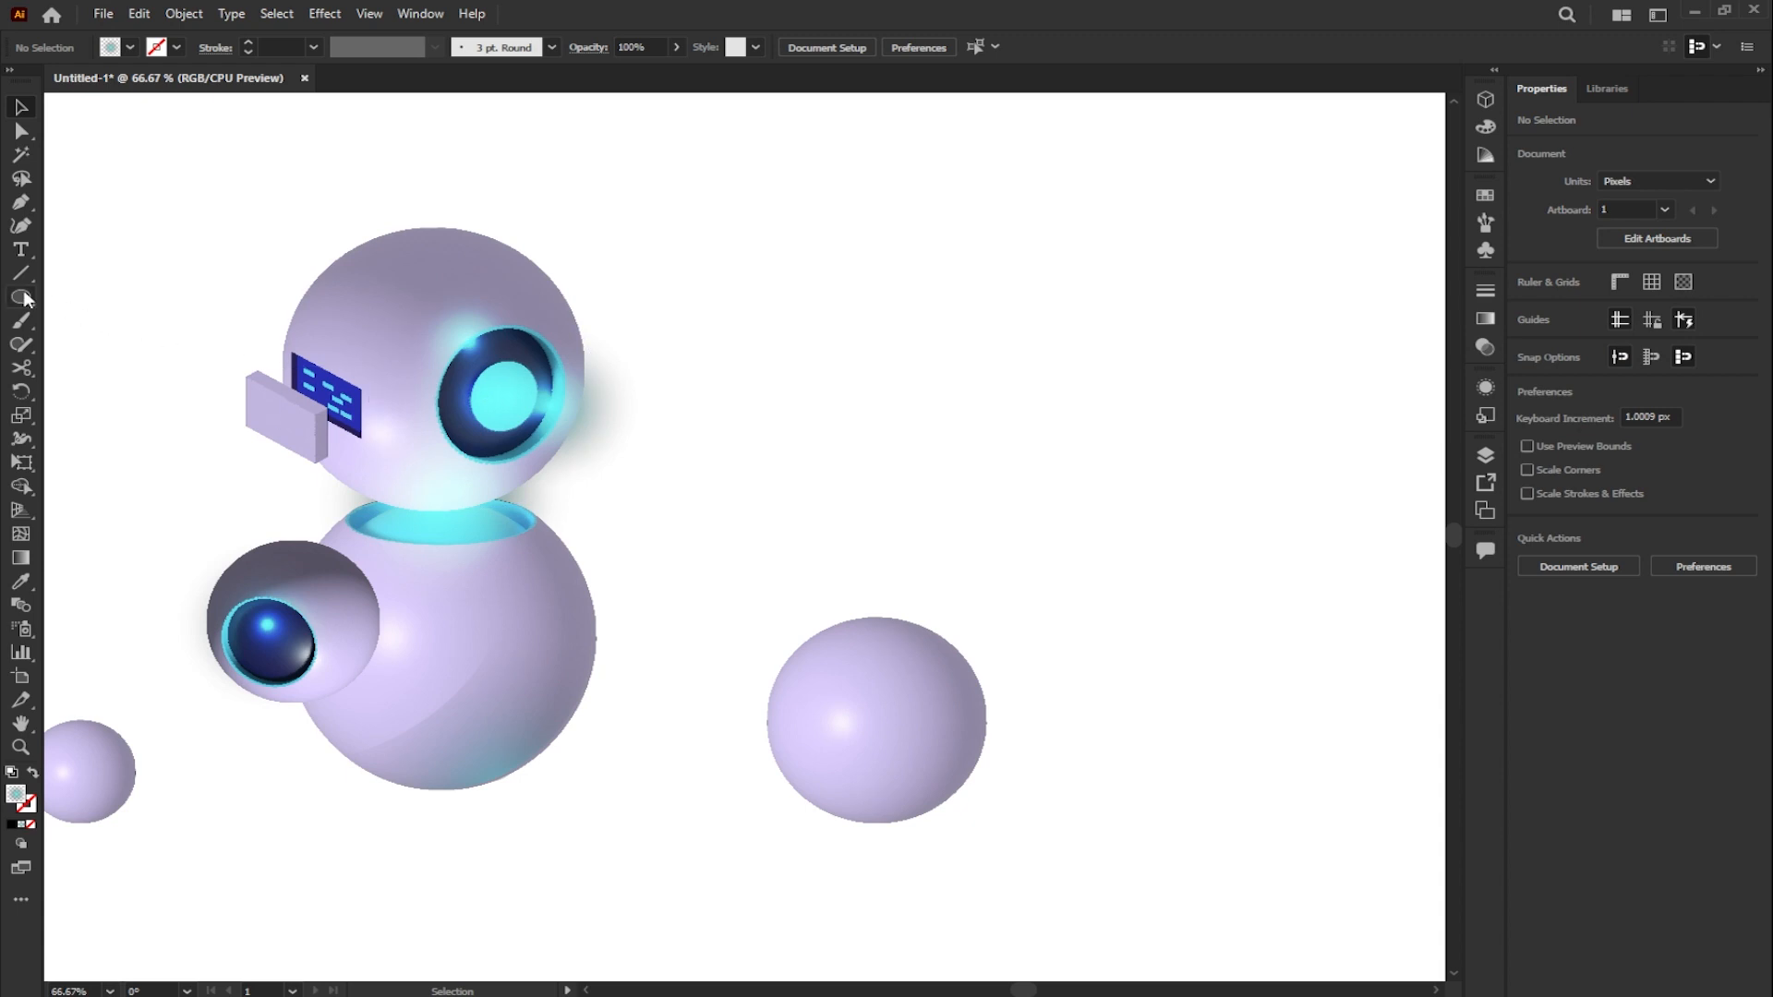
- Draw a circle of about 420 × 420 px on the empty area to the right of the robot's head
{"action": "left_click", "coordinate": [23, 296]}
{"action": "left_click_drag", "start_coordinate": [889, 266], "coordinate": [1238, 593]}
{"action": "left_click", "coordinate": [20, 109]}
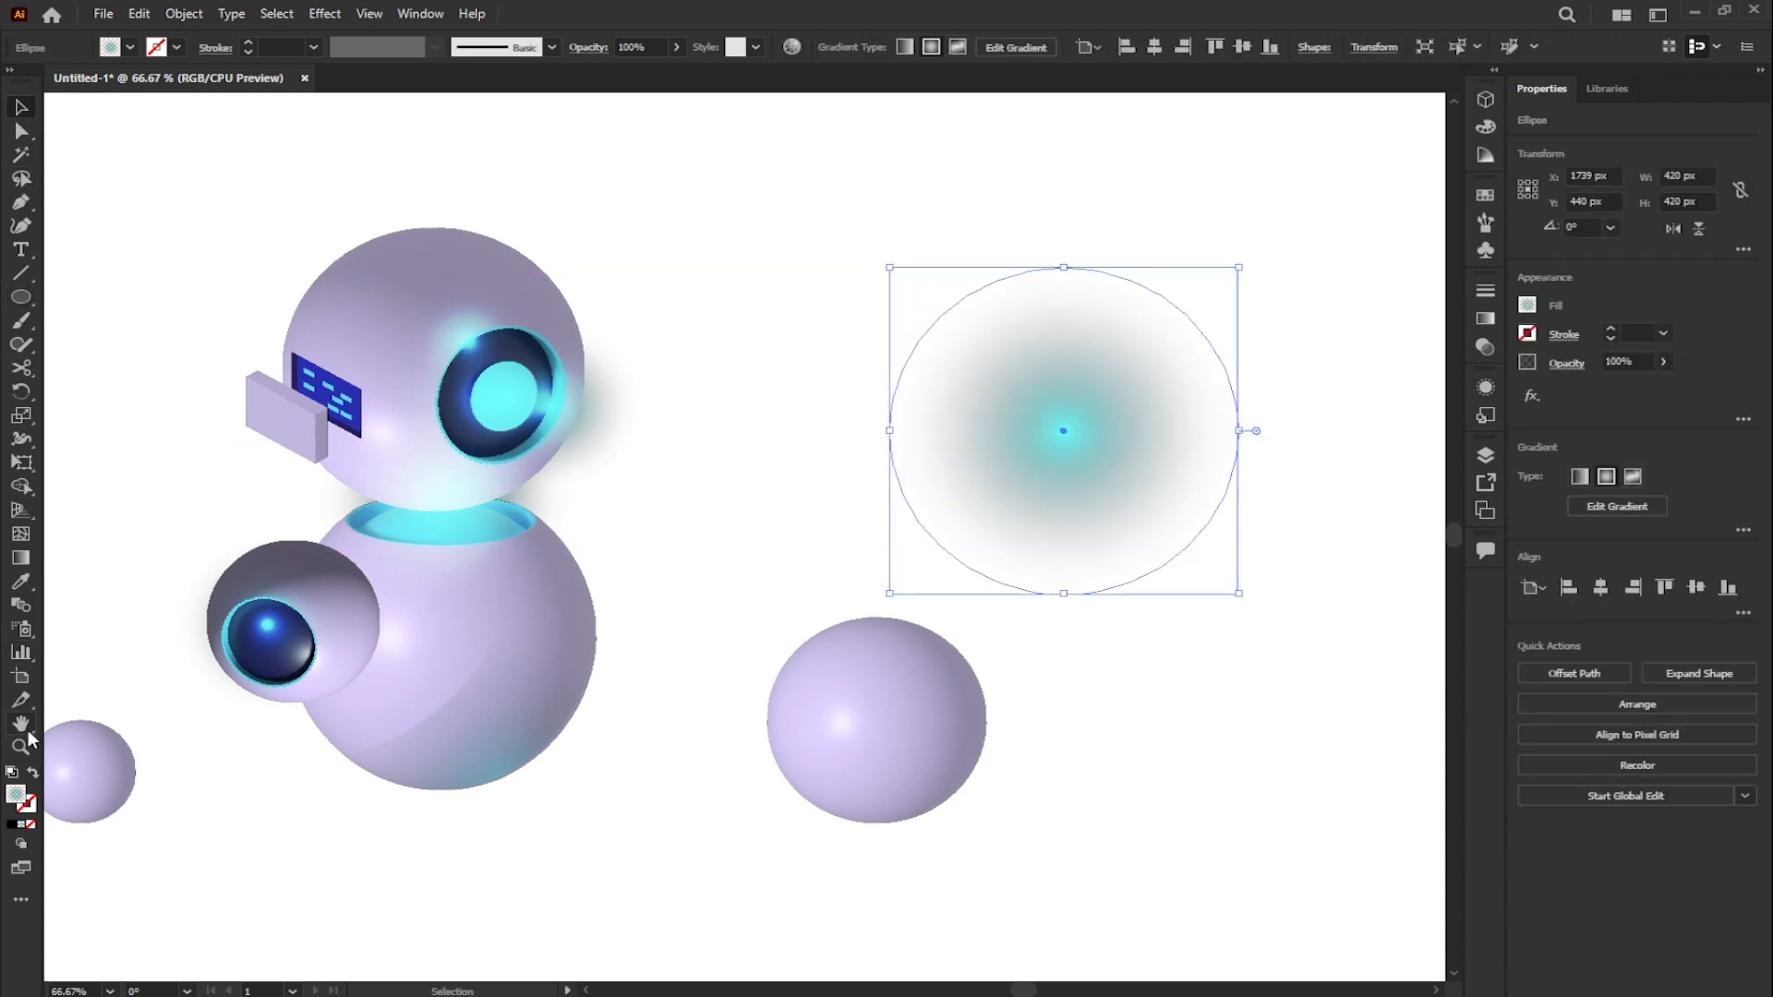
- Give the new circle no fill and a 14 pt black stroke
{"action": "left_click", "coordinate": [15, 826]}
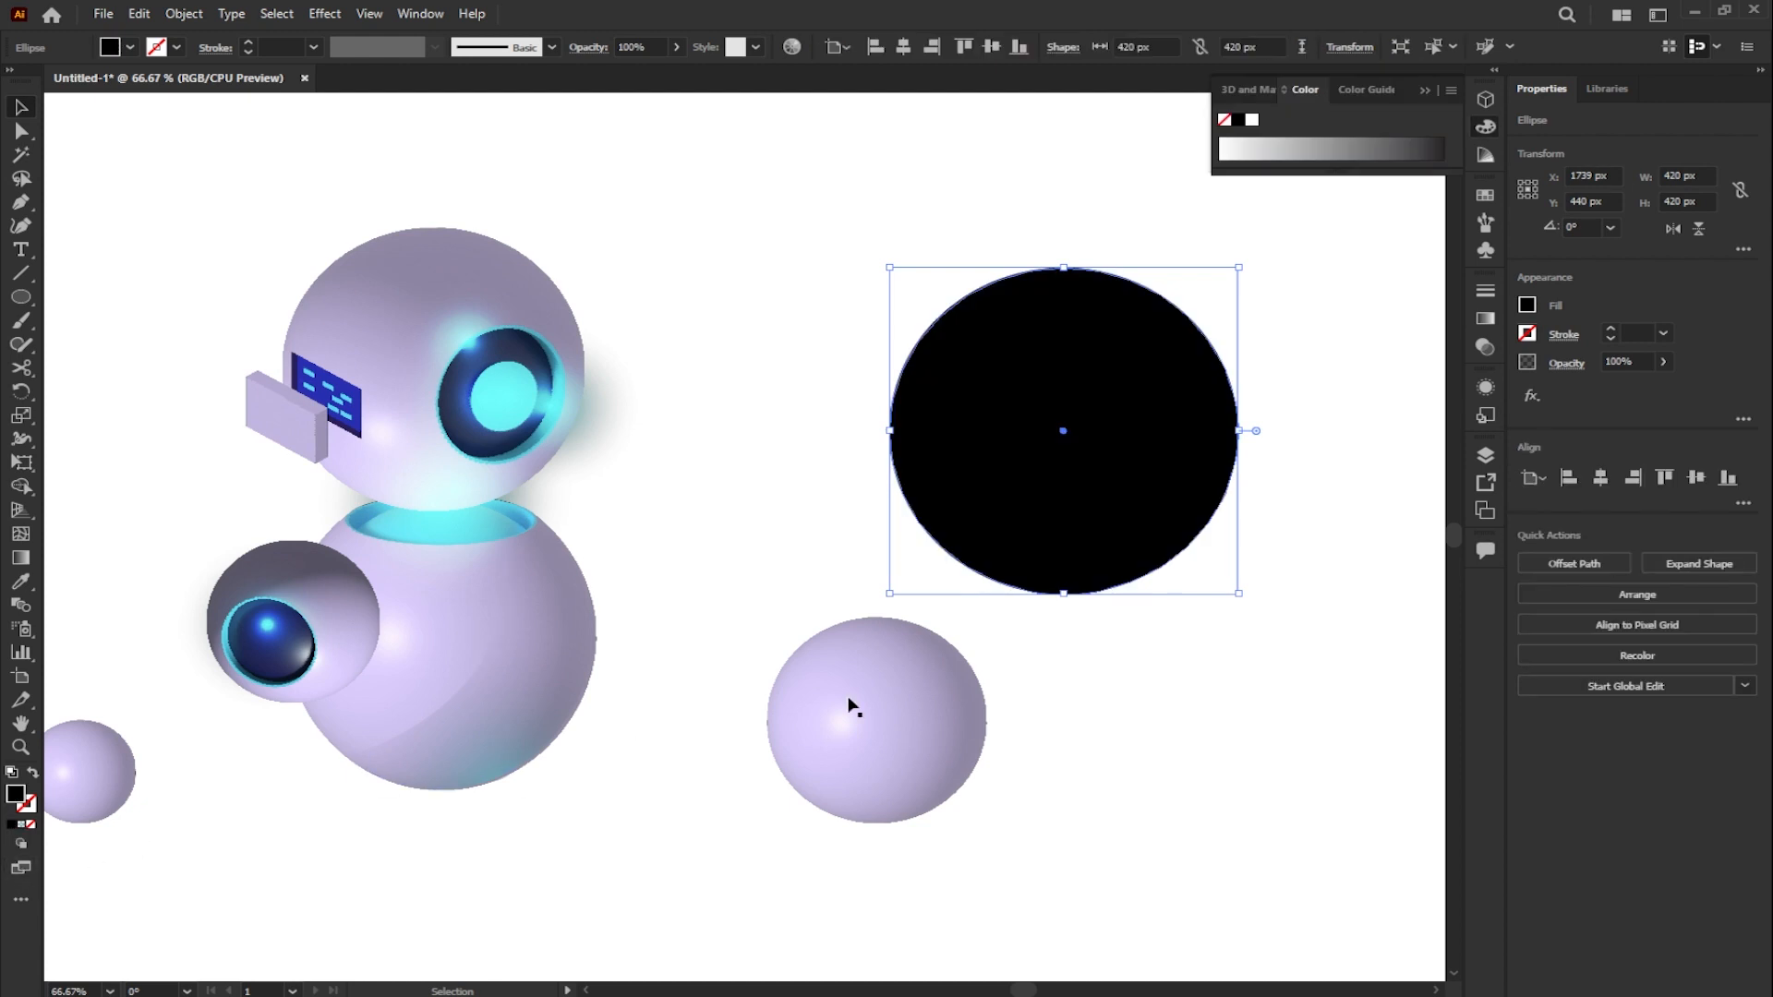
{"action": "left_click", "coordinate": [1427, 91]}
{"action": "left_click", "coordinate": [1527, 306]}
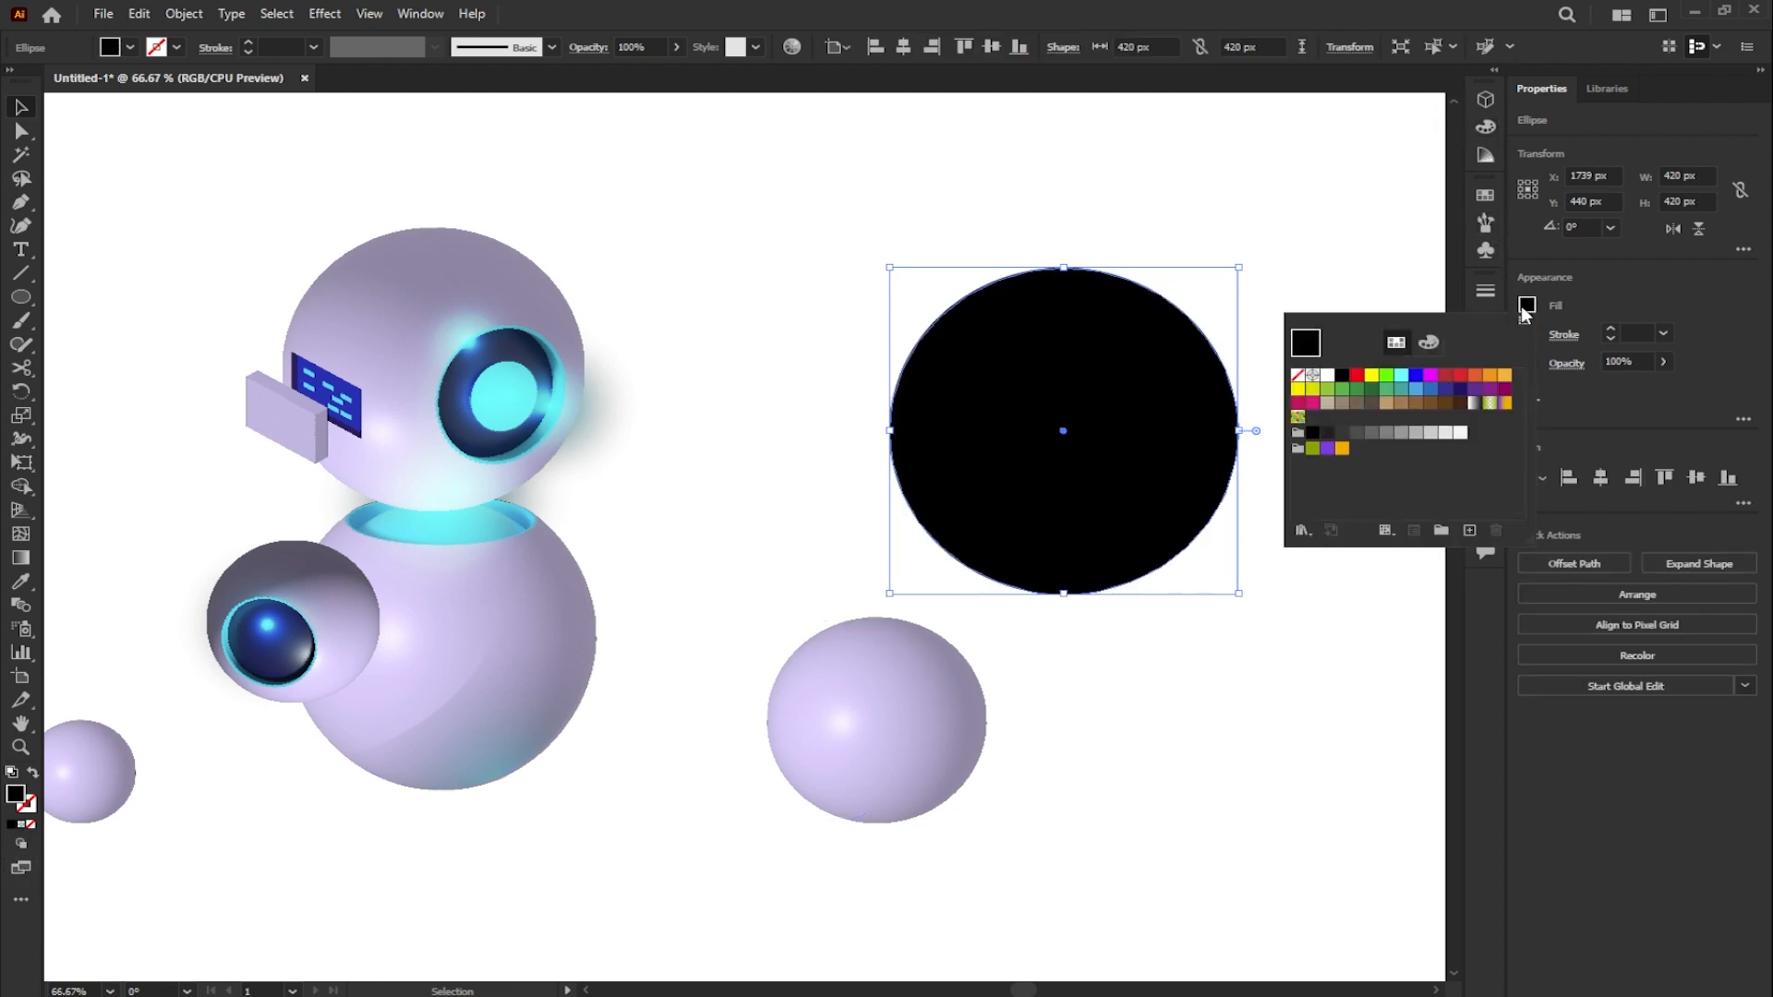
{"action": "left_click", "coordinate": [1299, 375]}
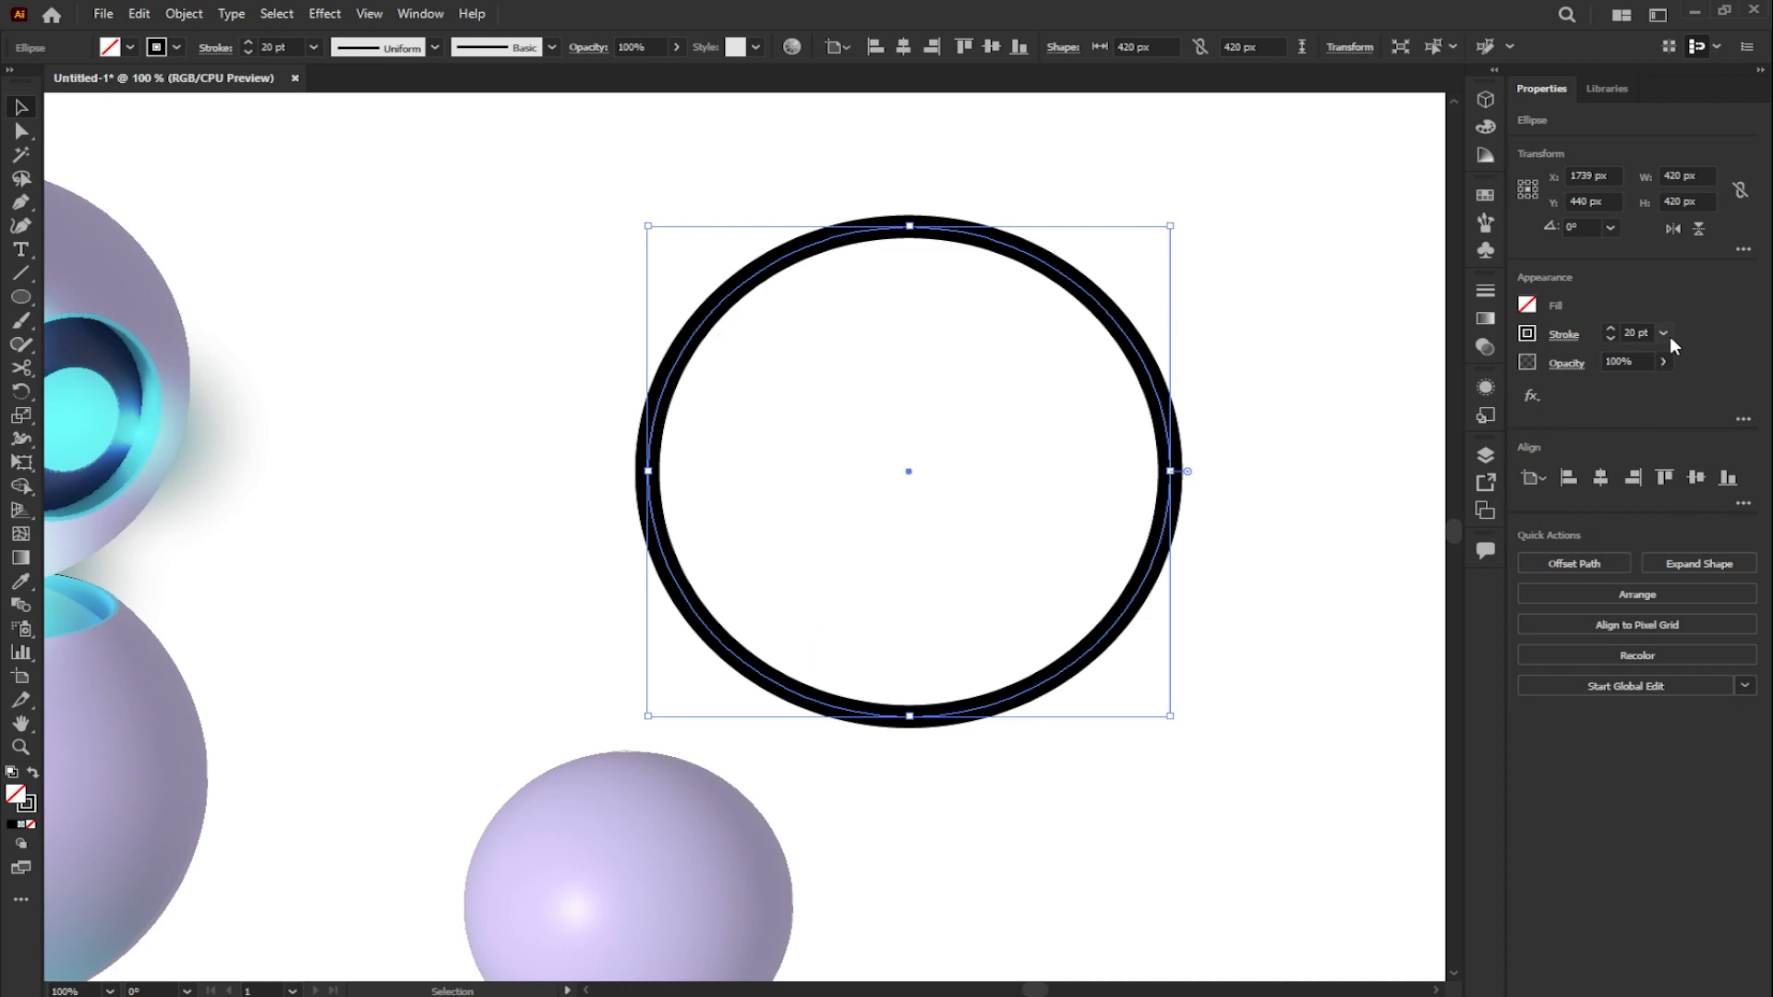
{"action": "left_click", "coordinate": [1663, 333]}
{"action": "left_click", "coordinate": [1693, 657]}
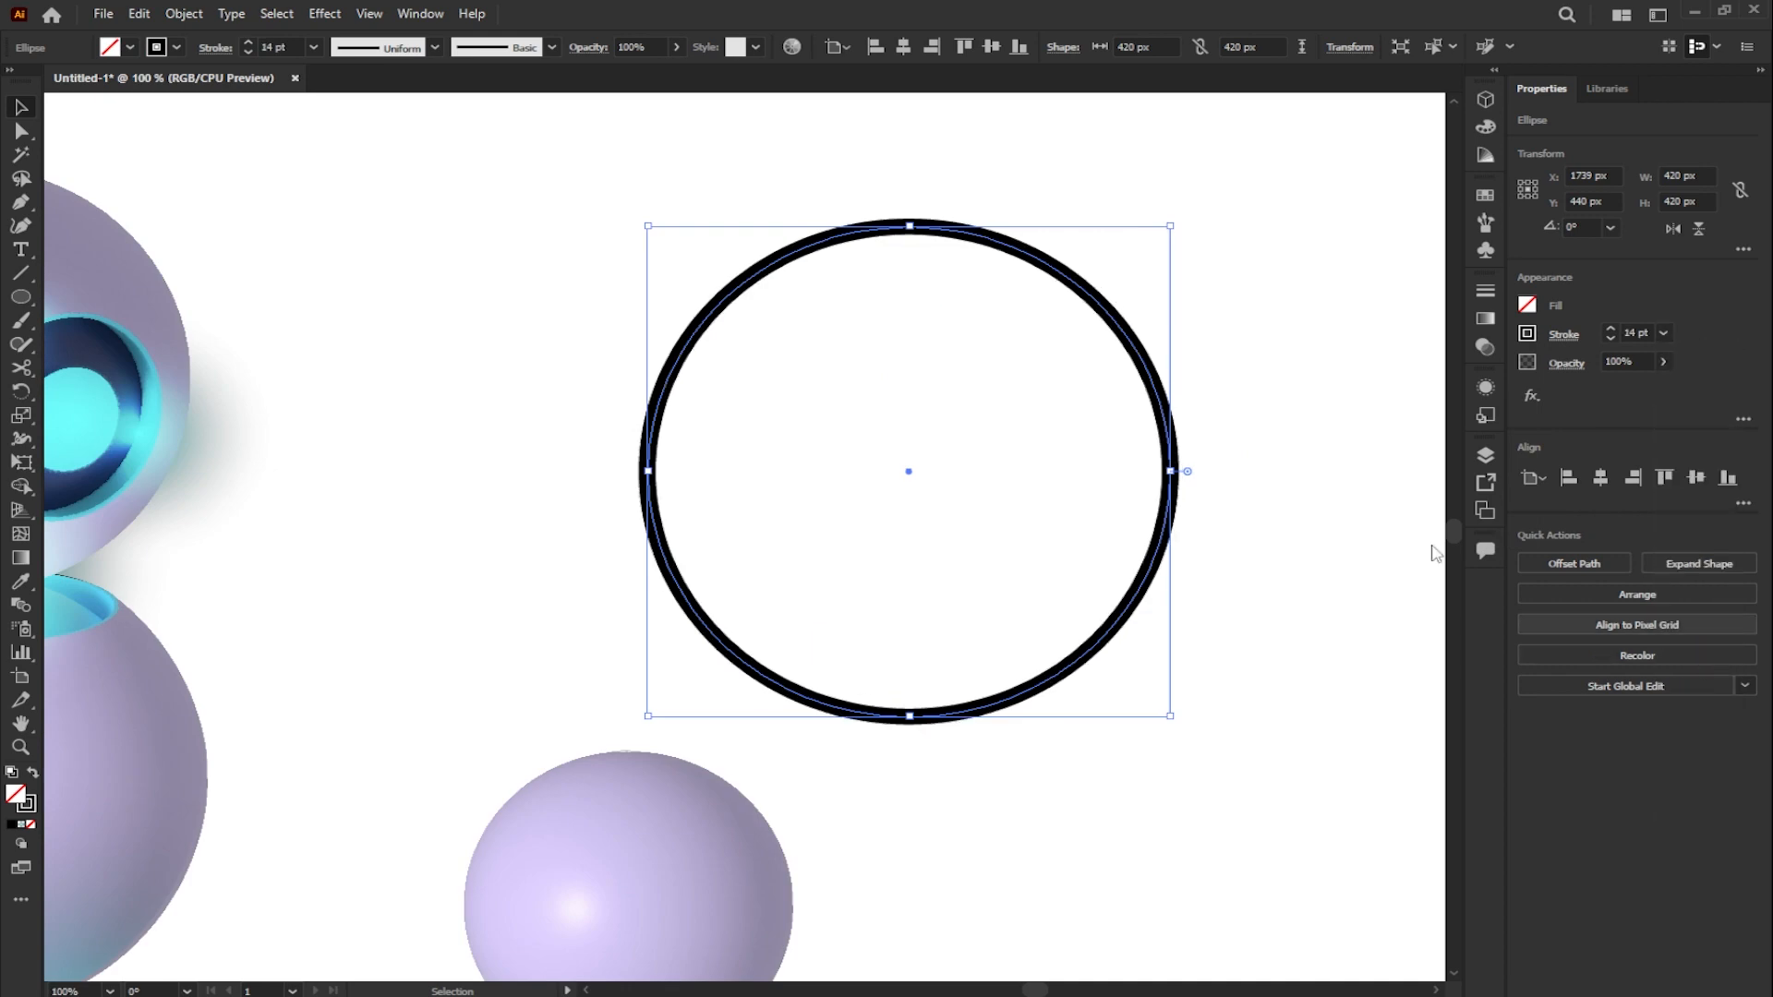
{"action": "left_click", "coordinate": [1302, 418]}
- Cut the circle with the Scissors tool at its top and left anchors and at several points along the arc between them
{"action": "left_click", "coordinate": [1114, 307]}
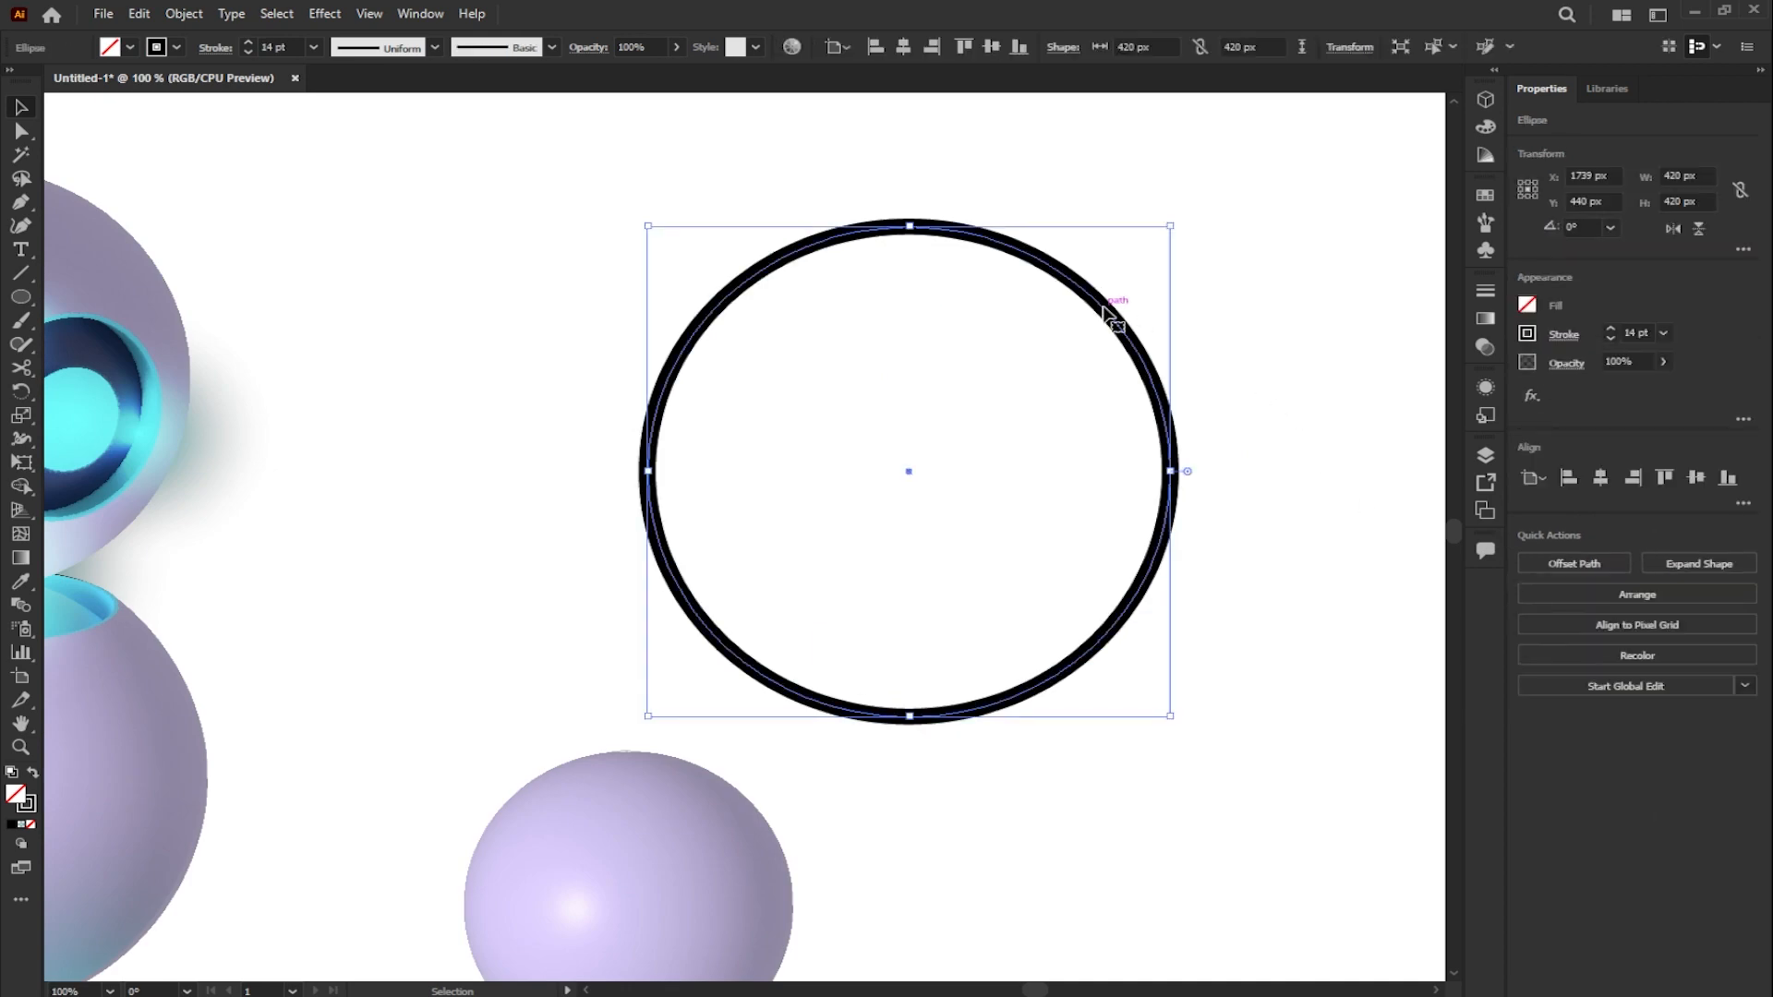
{"action": "key", "text": "c"}
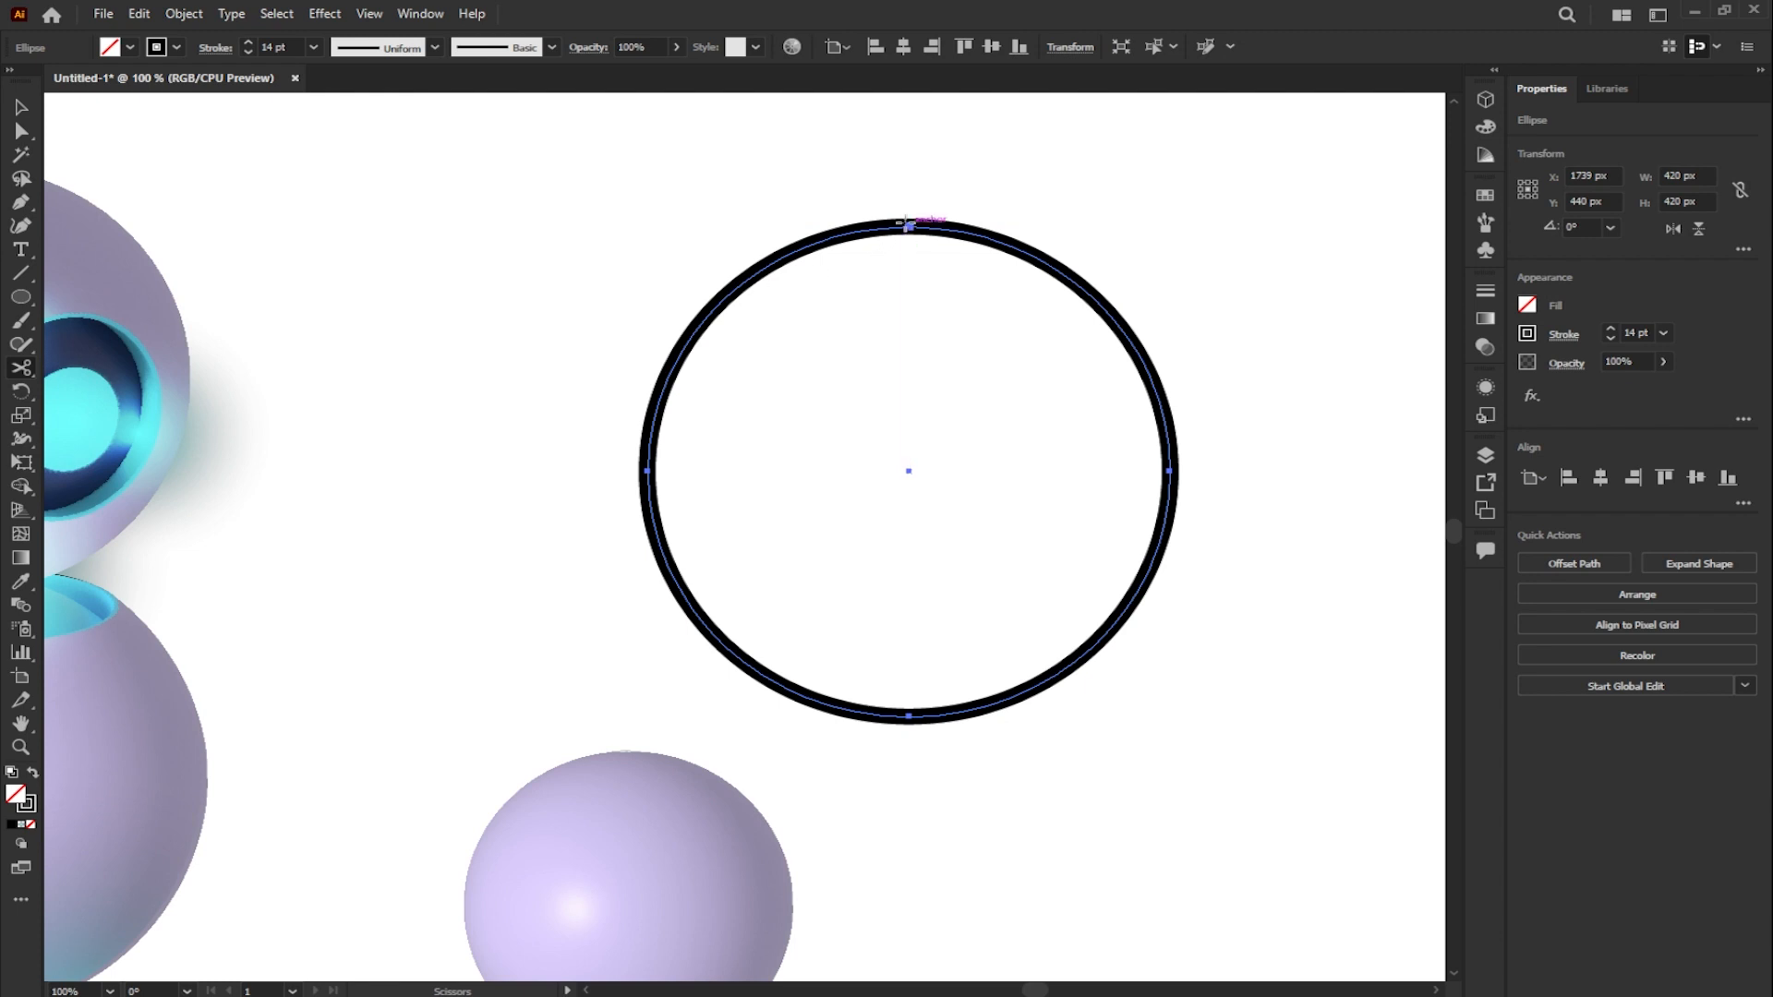
{"action": "left_click", "coordinate": [907, 225]}
{"action": "left_click", "coordinate": [645, 472]}
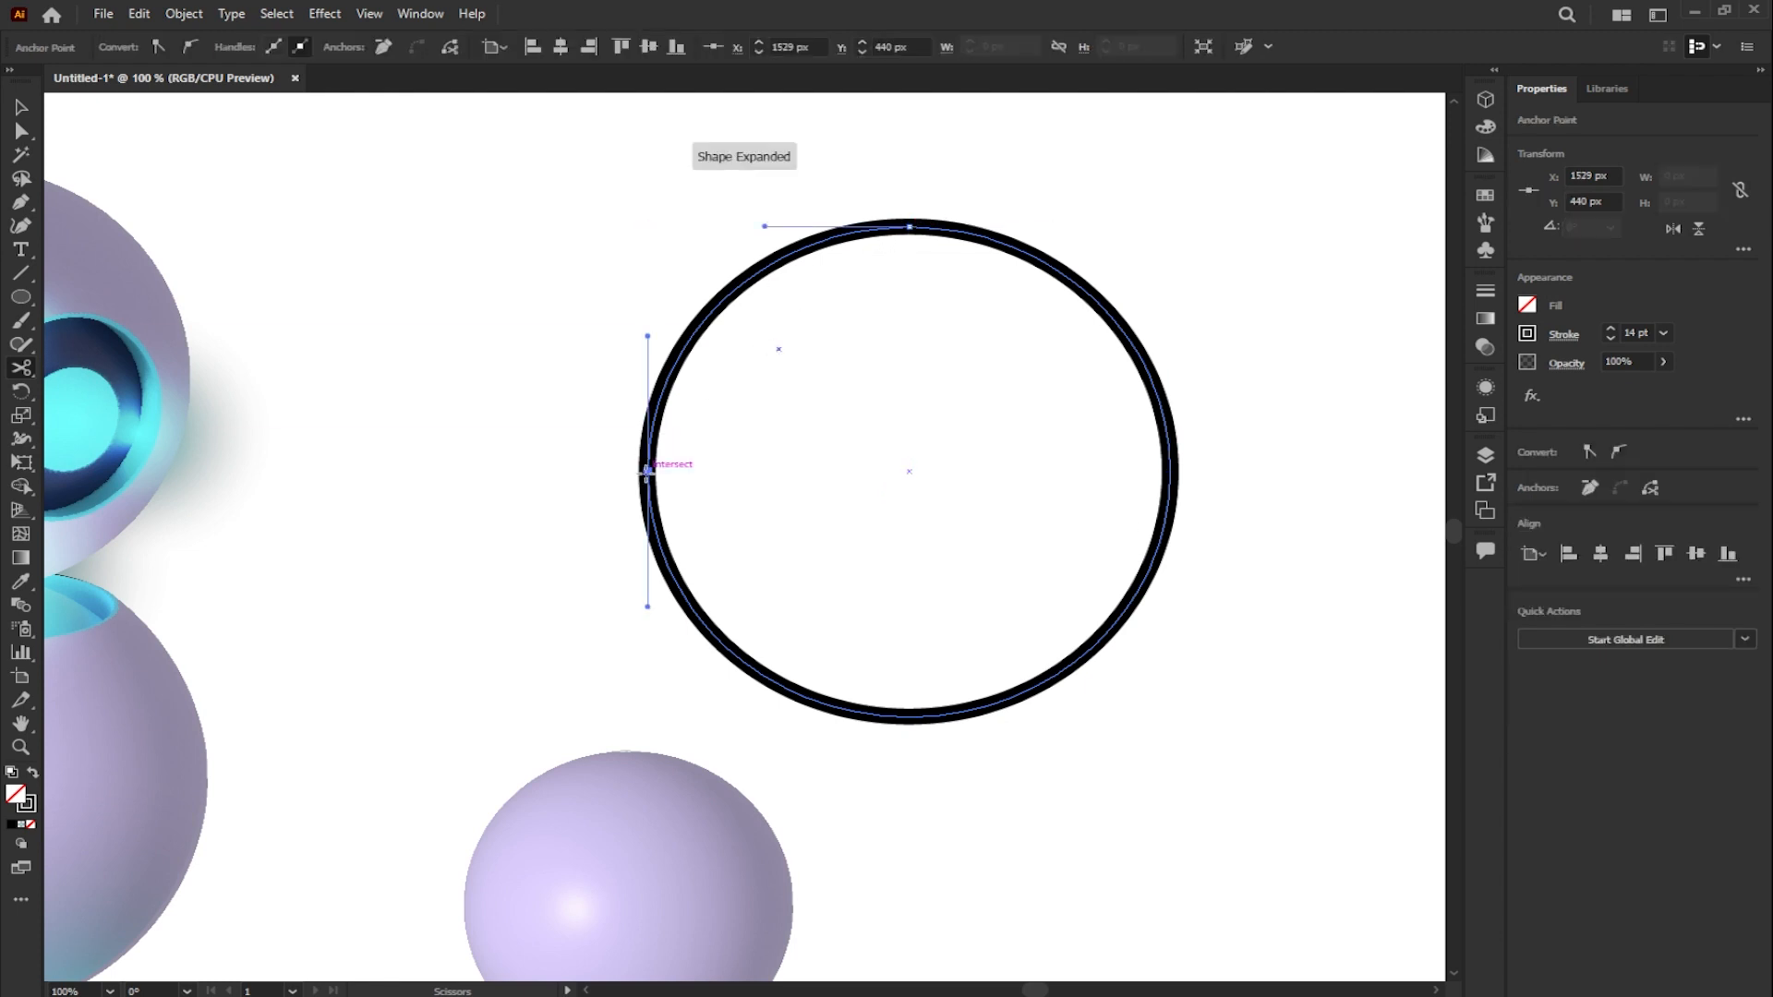
{"action": "left_click", "coordinate": [662, 392]}
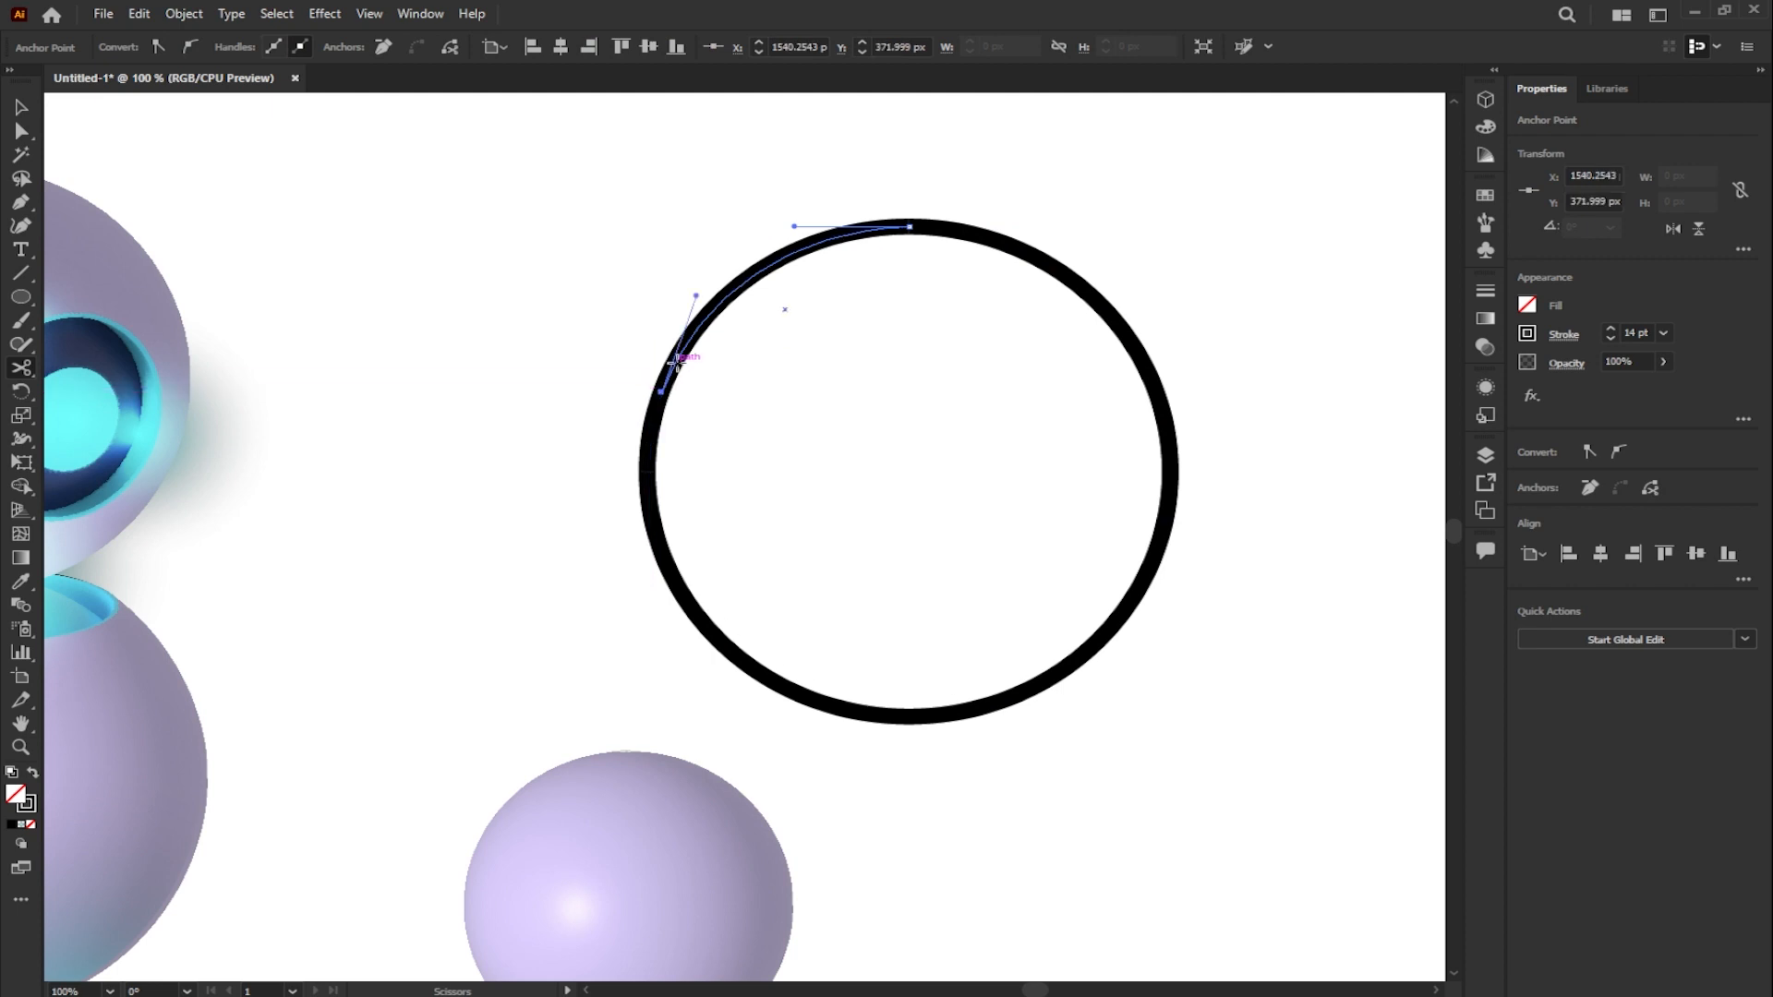
{"action": "left_click", "coordinate": [700, 321]}
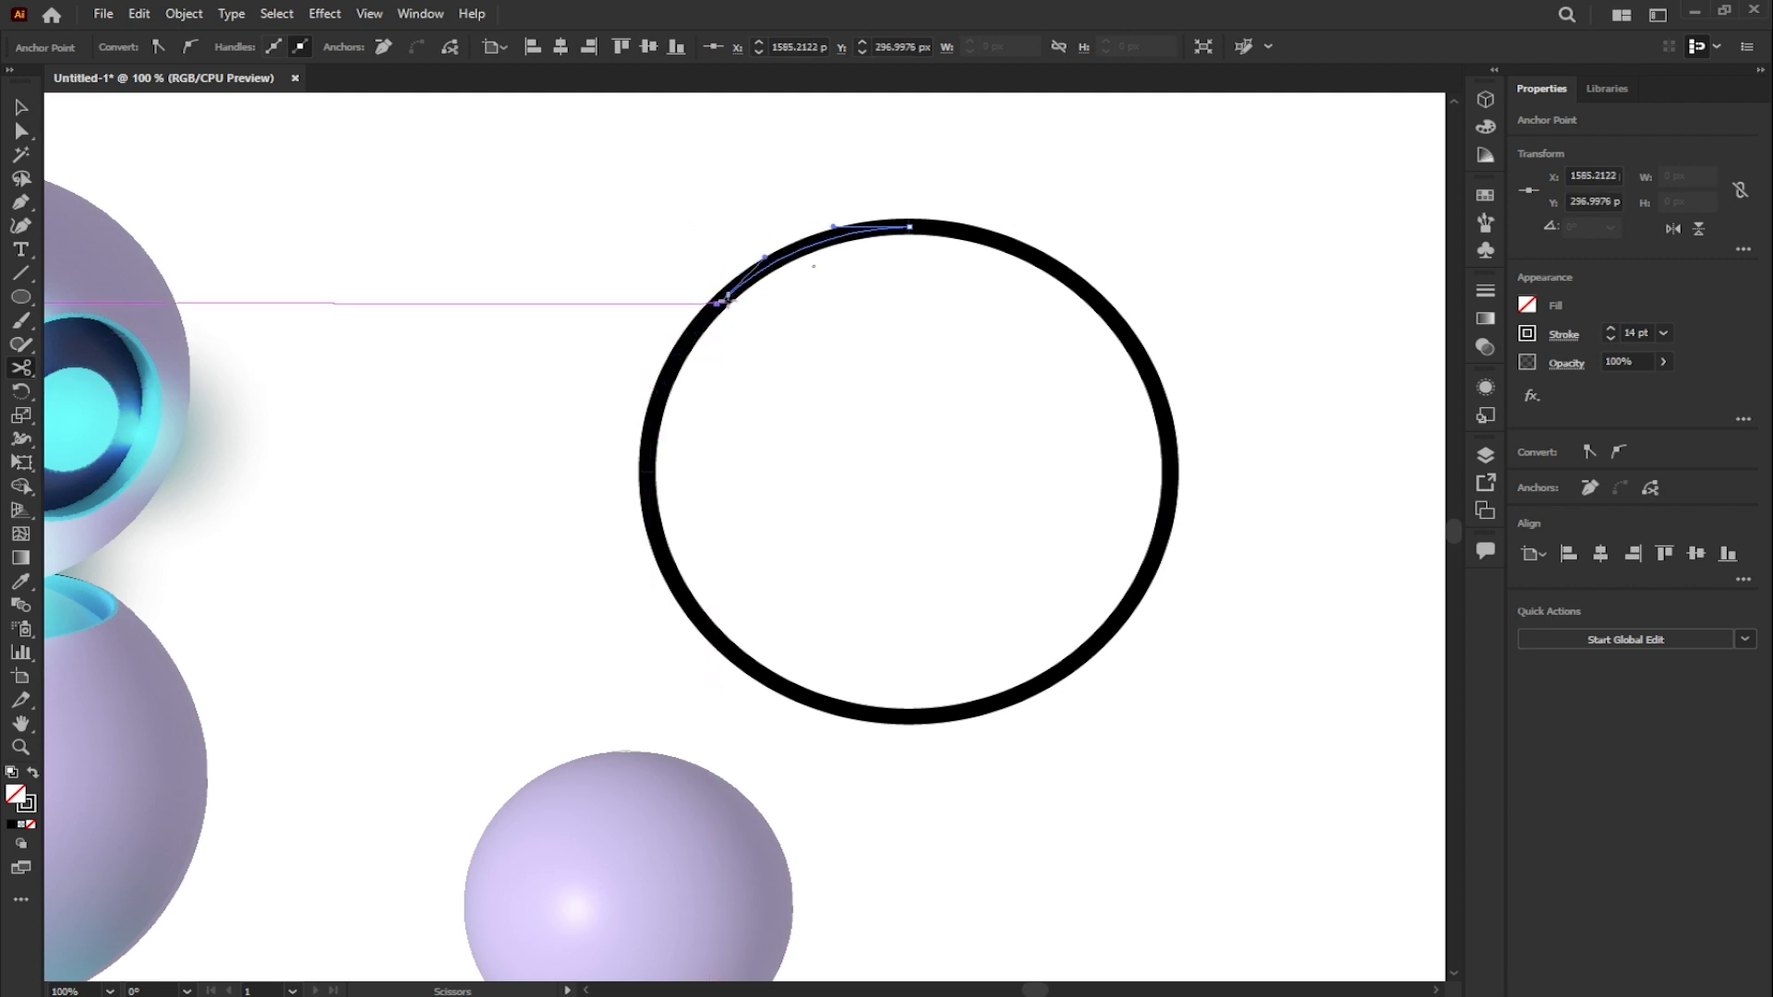
{"action": "left_click", "coordinate": [750, 277]}
{"action": "left_click", "coordinate": [835, 239]}
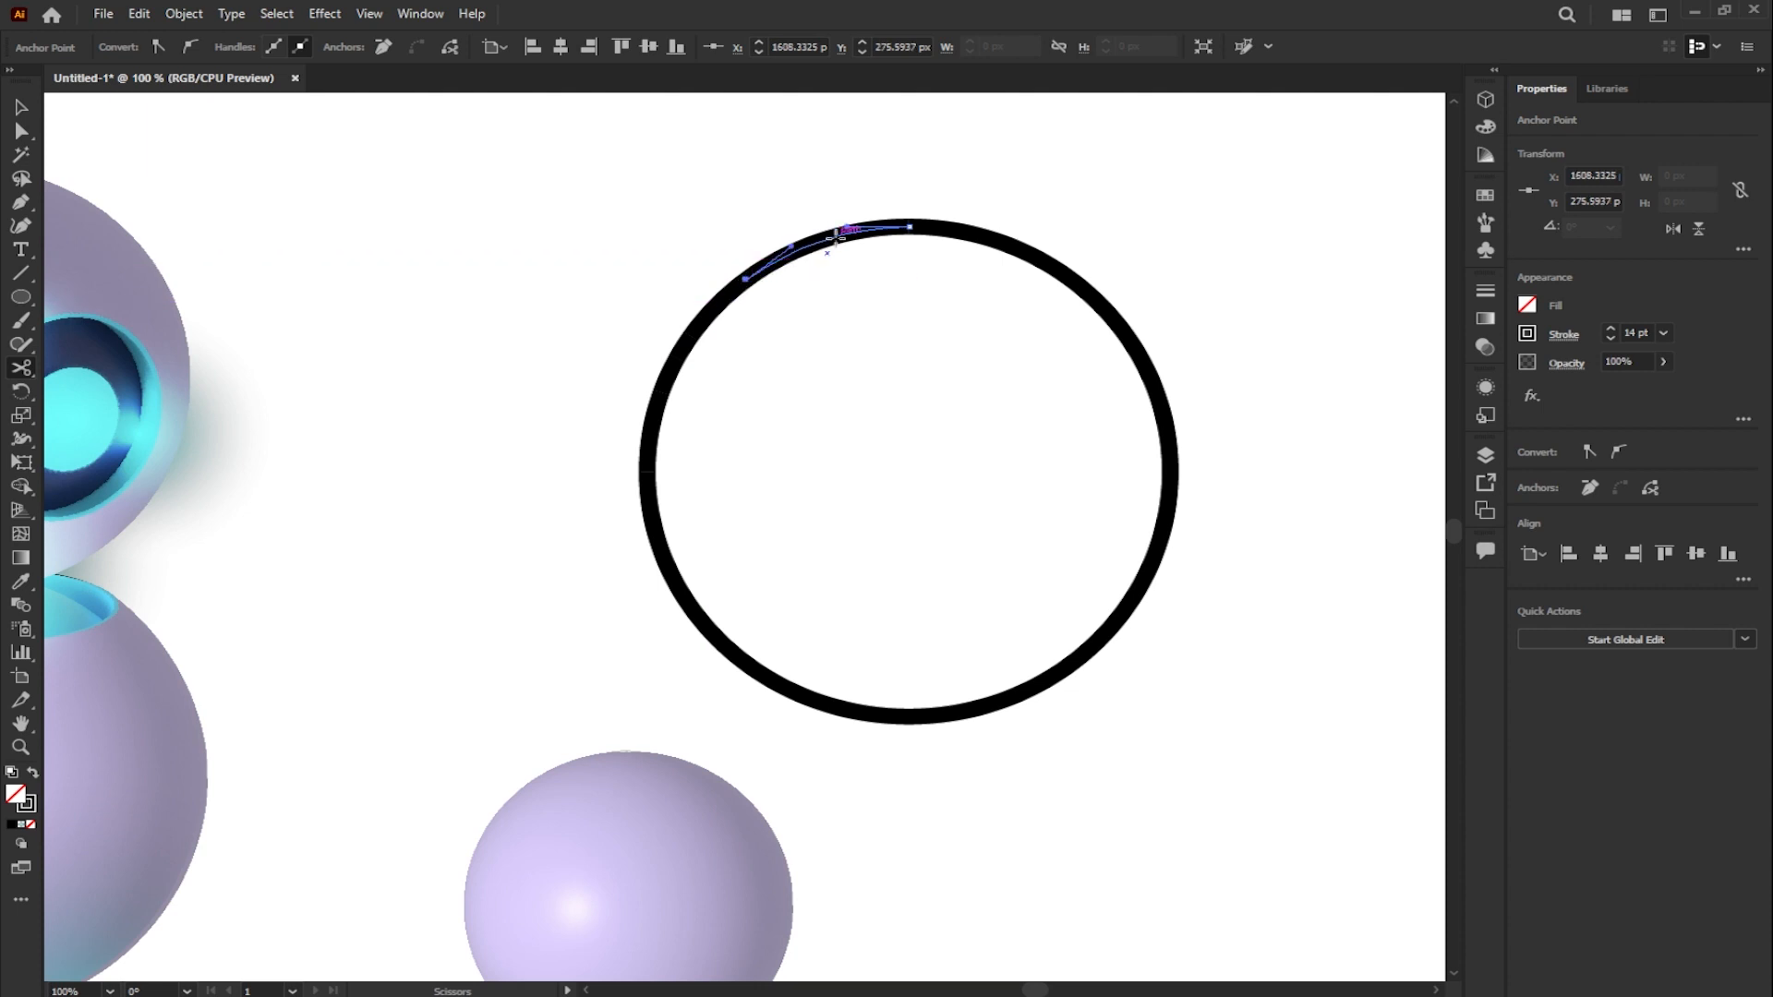
- Delete alternate segments of the ring's upper-left arc, leaving three separate dashes
{"action": "key", "text": "v"}
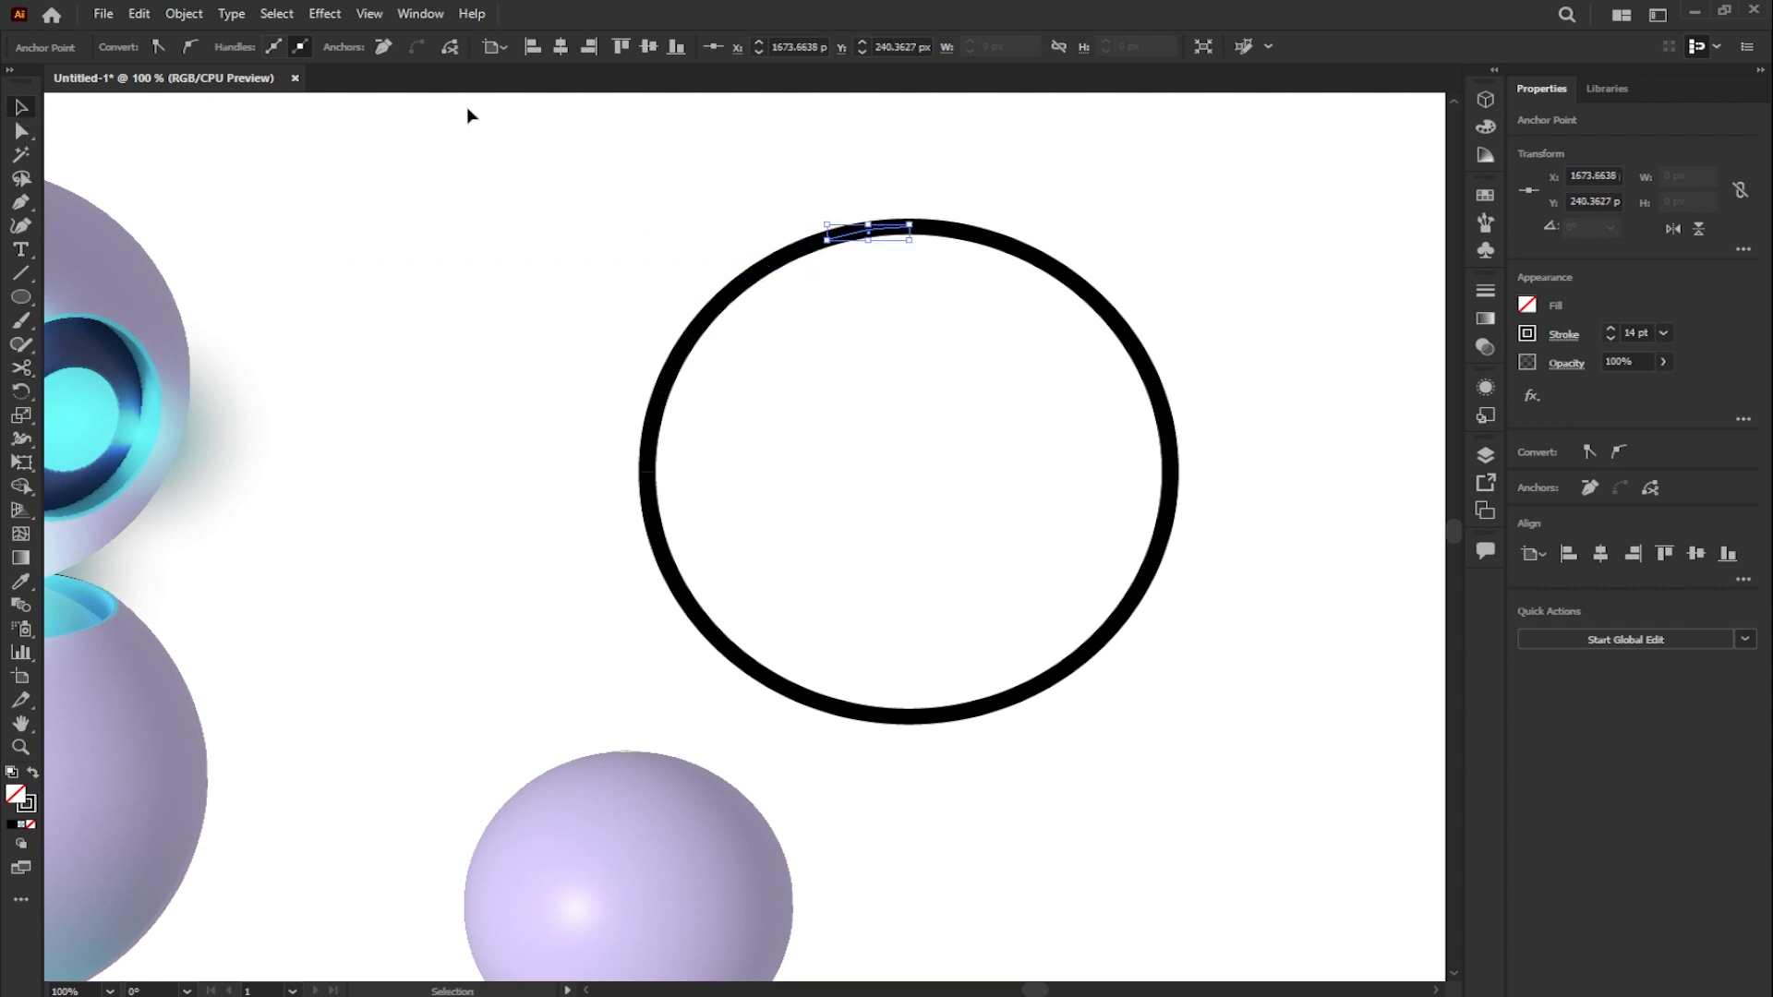
{"action": "key", "text": "Delete"}
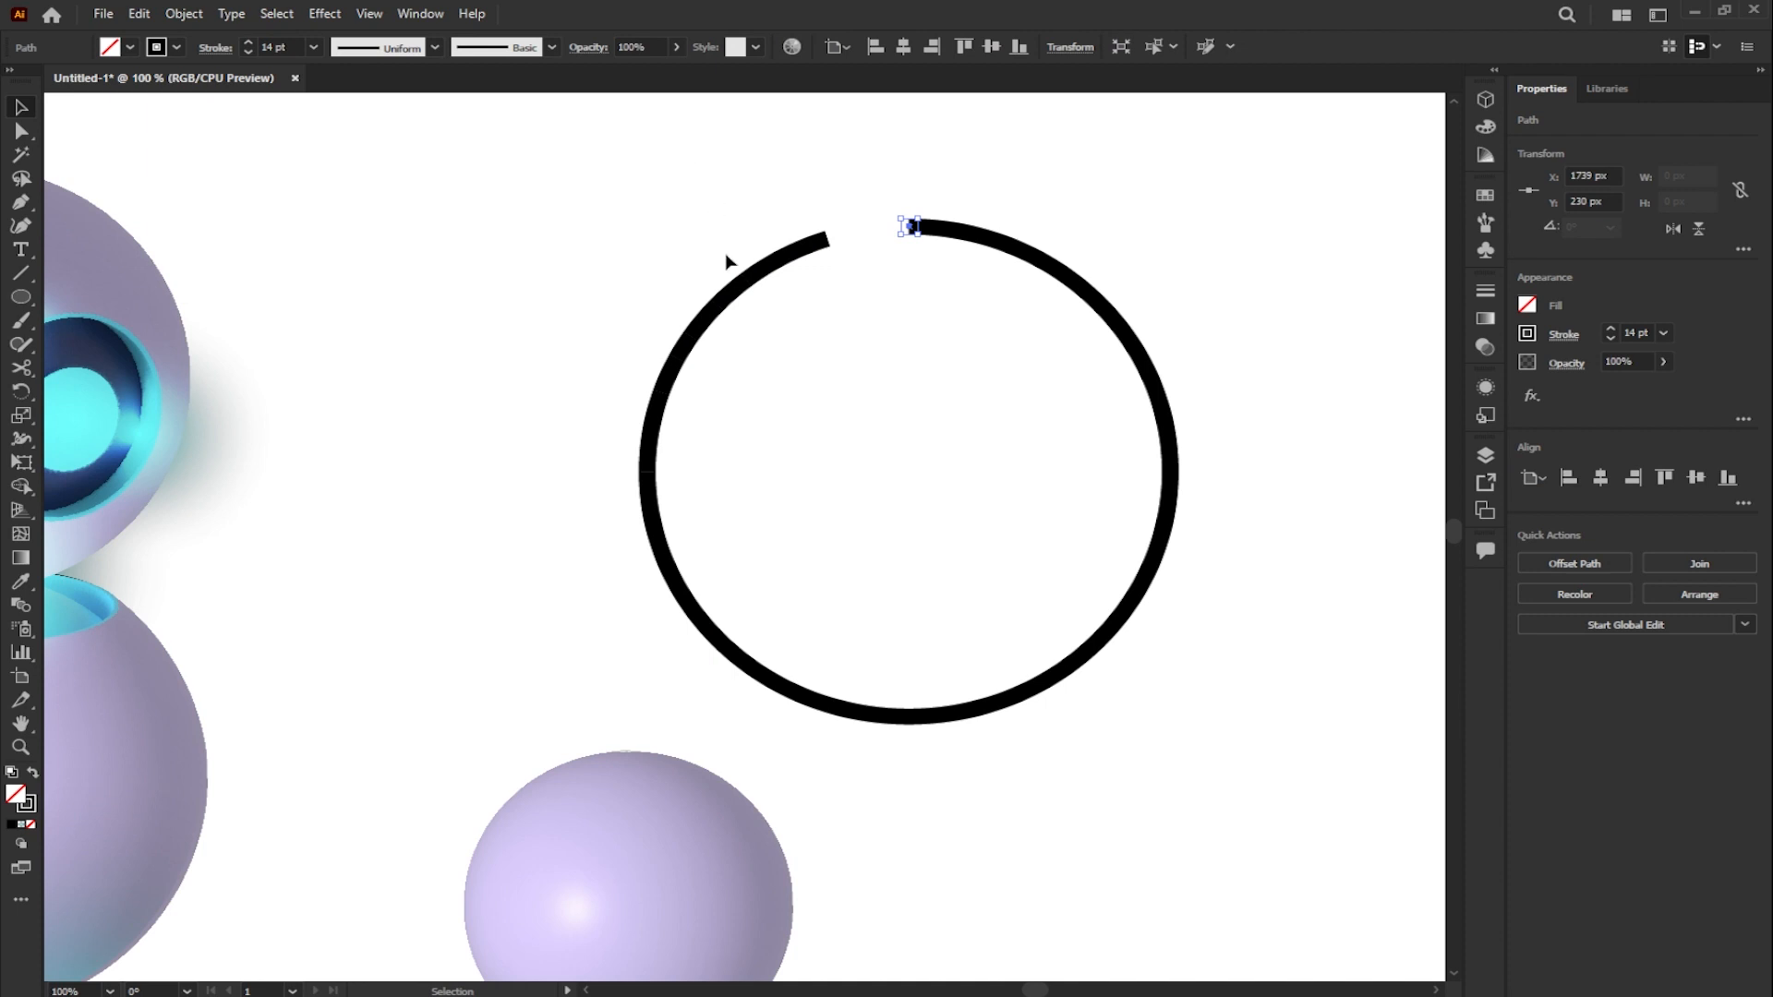
{"action": "left_click", "coordinate": [736, 291]}
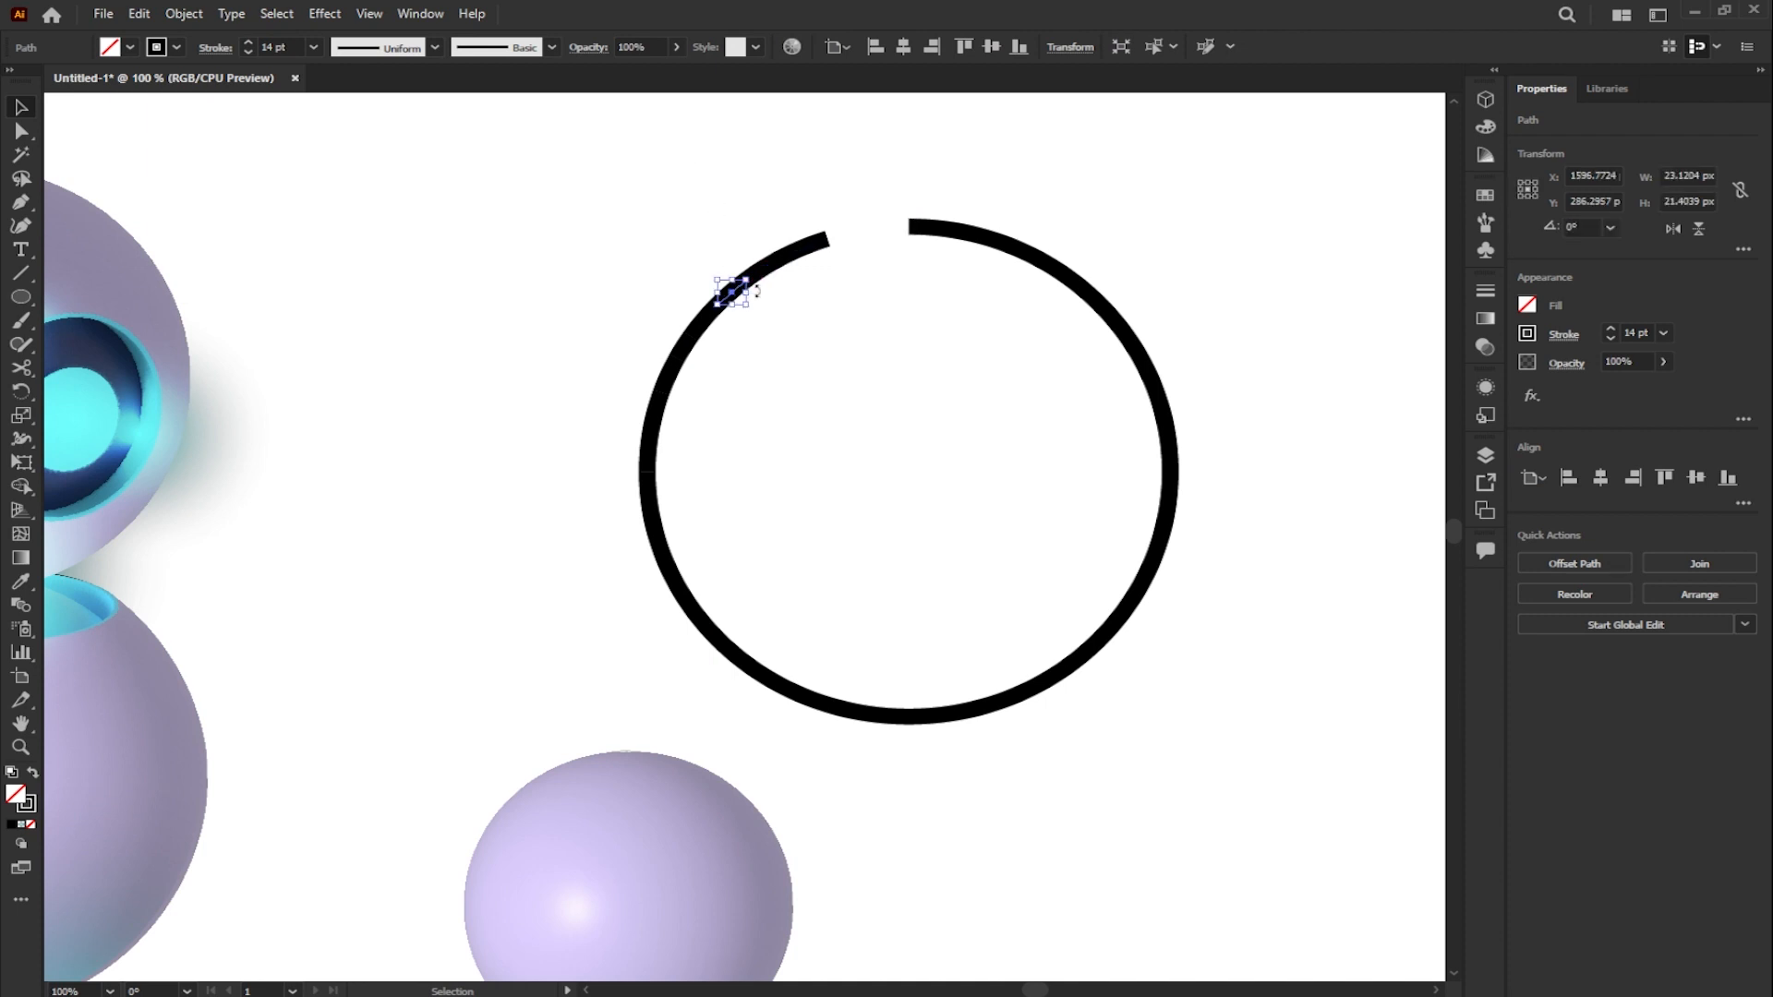
{"action": "key", "text": "Delete"}
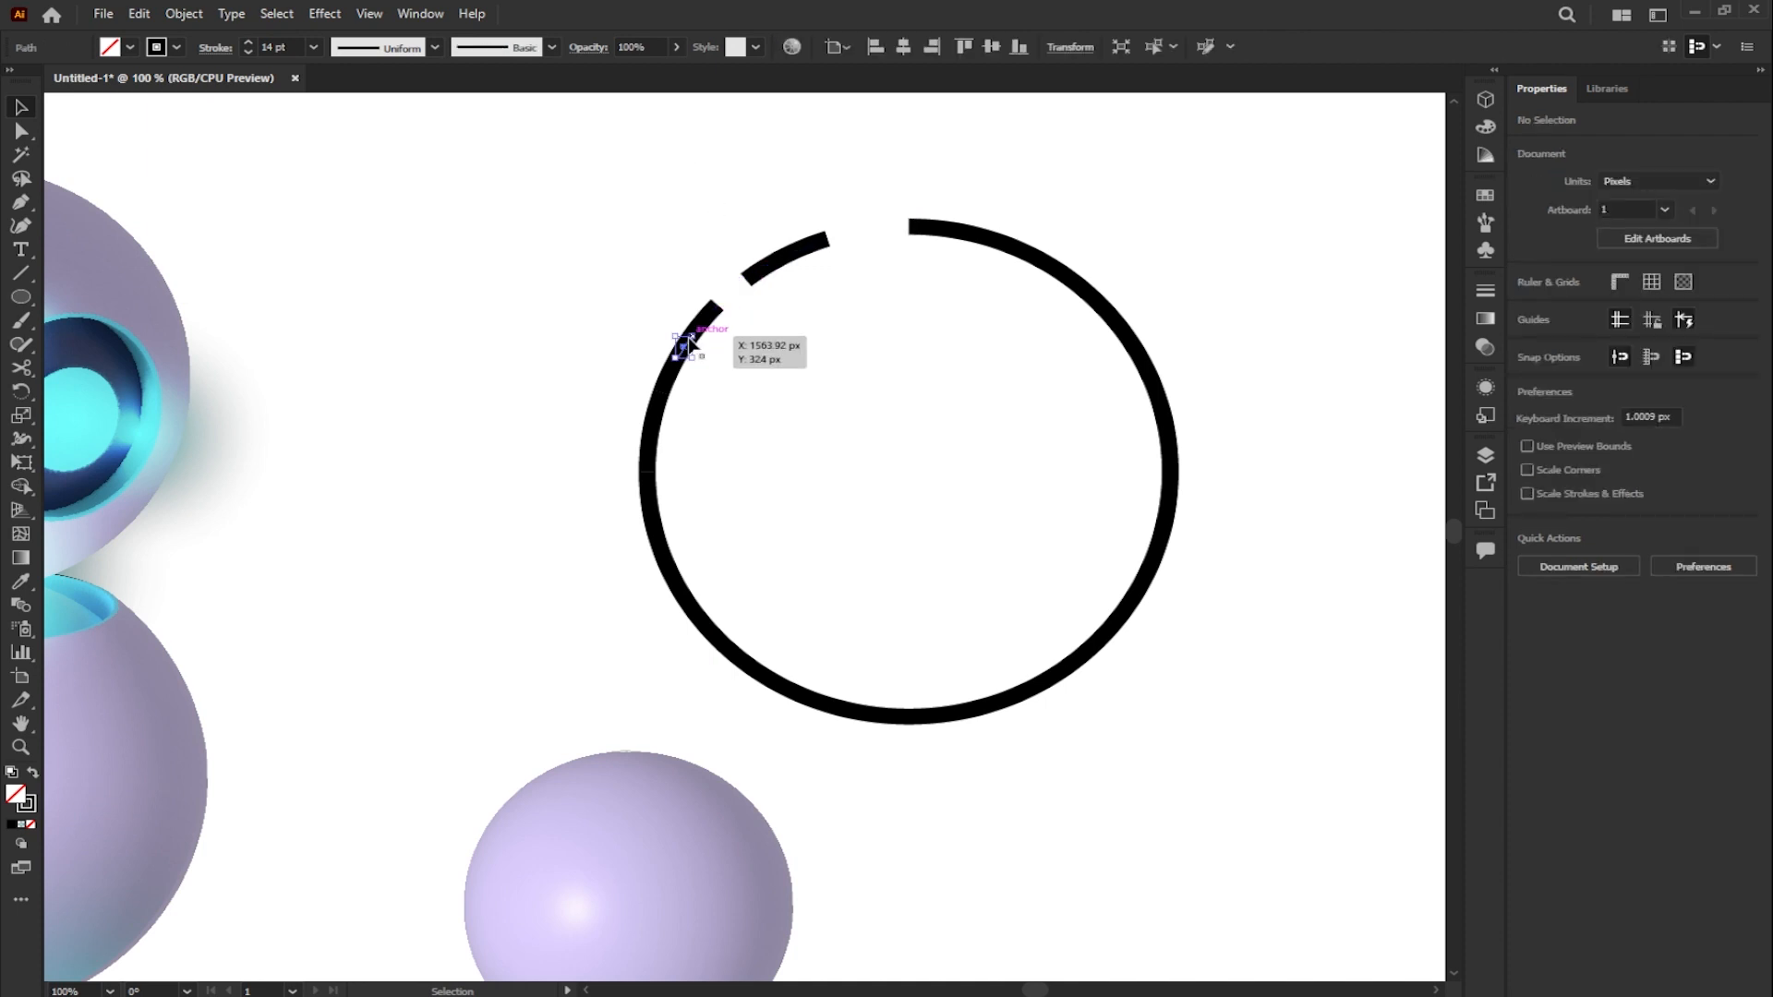
{"action": "left_click", "coordinate": [685, 345]}
{"action": "key", "text": "Delete"}
{"action": "left_click", "coordinate": [659, 417]}
{"action": "key", "text": "Delete"}
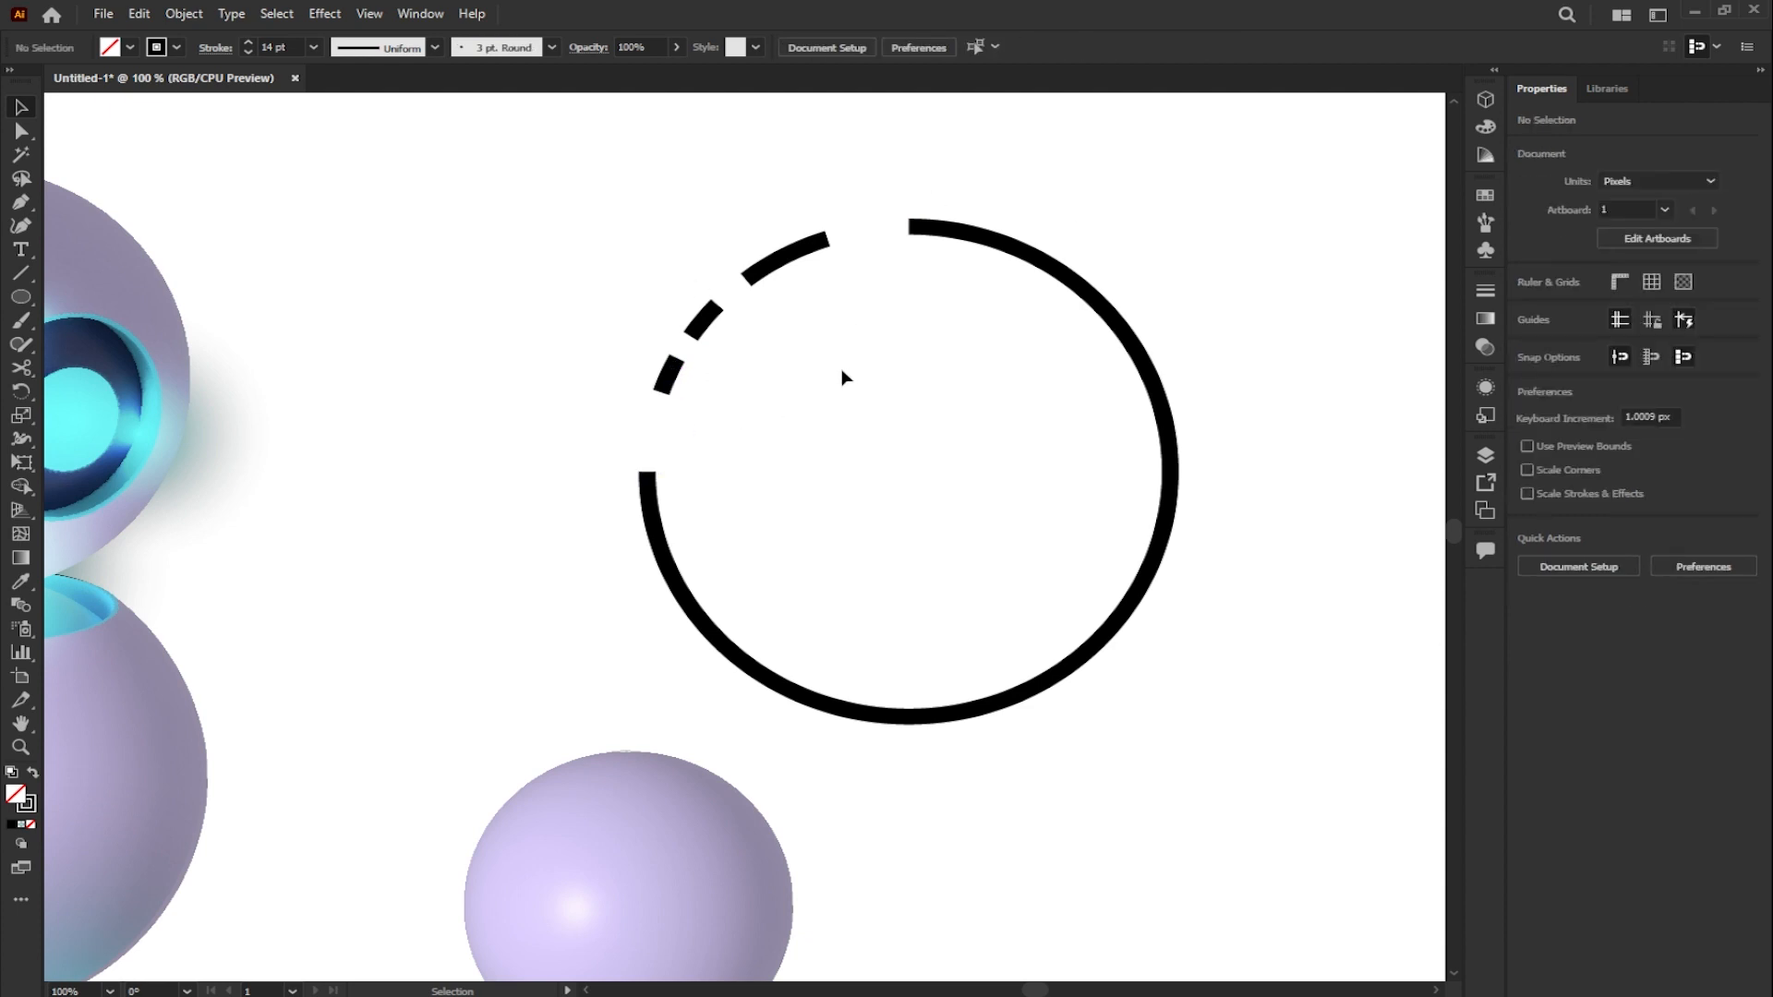
- Draw a concentric circle of about 460 × 460 px around the dashed ring
{"action": "left_click", "coordinate": [21, 296]}
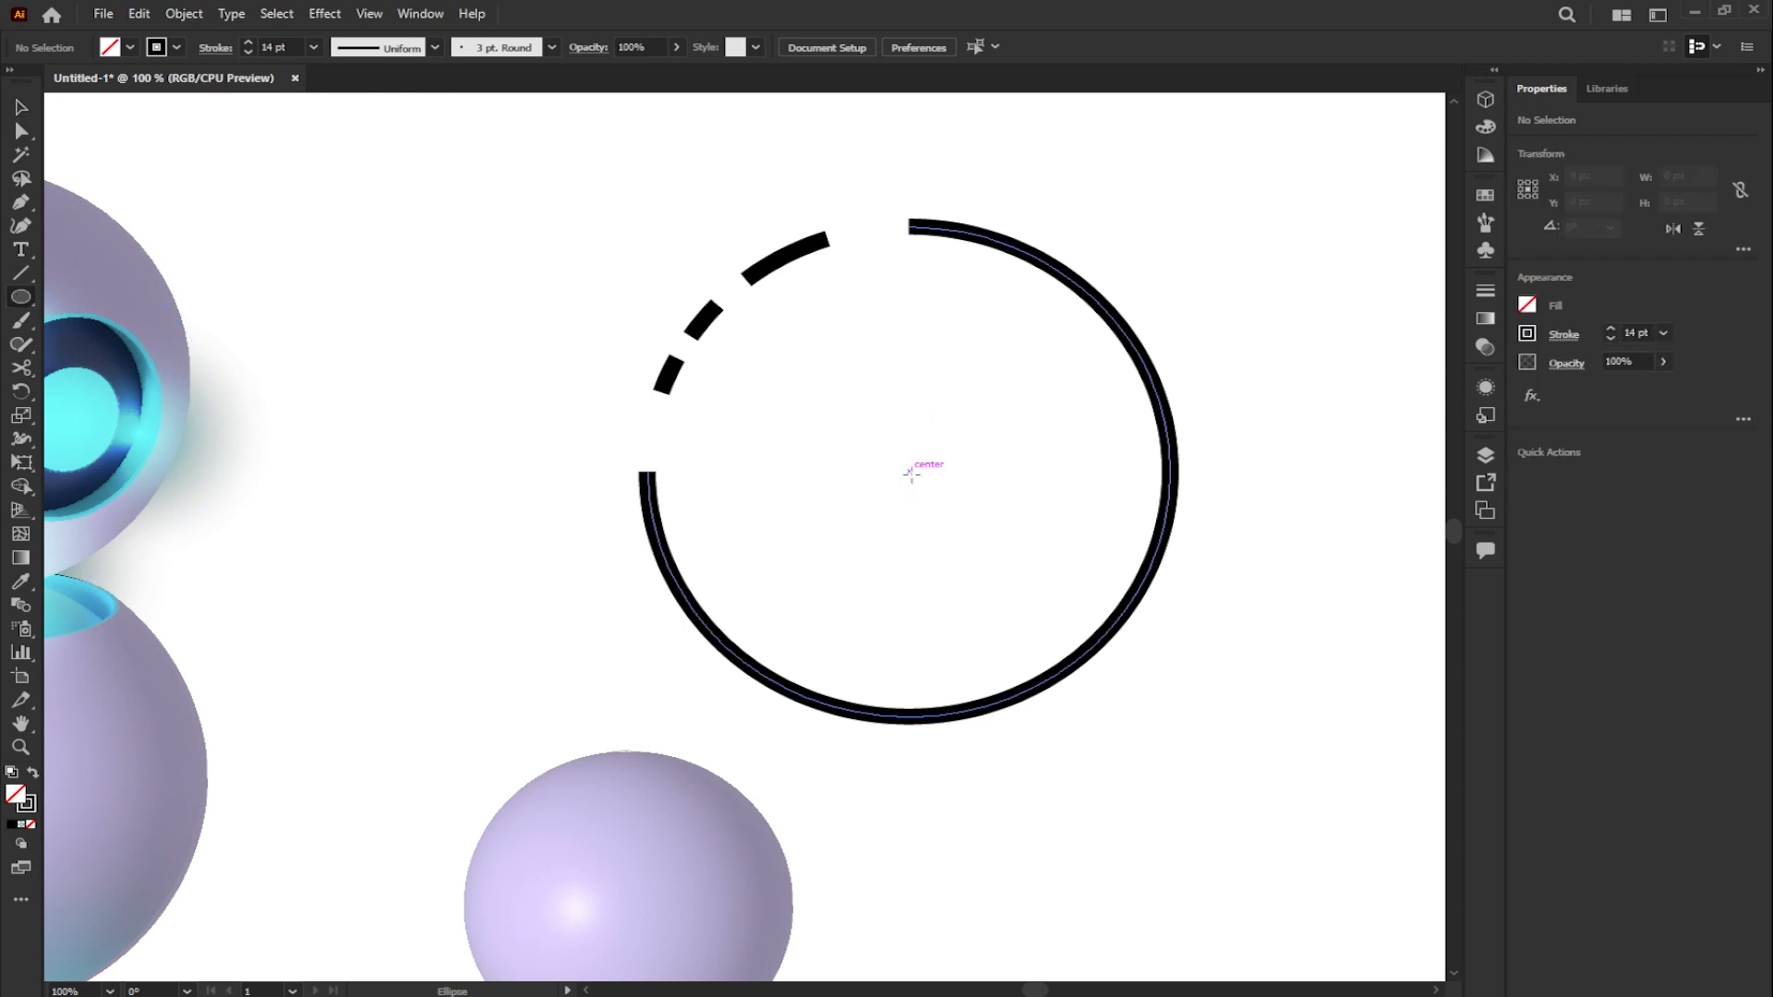
{"action": "left_click_drag", "start_coordinate": [909, 472], "coordinate": [1219, 709]}
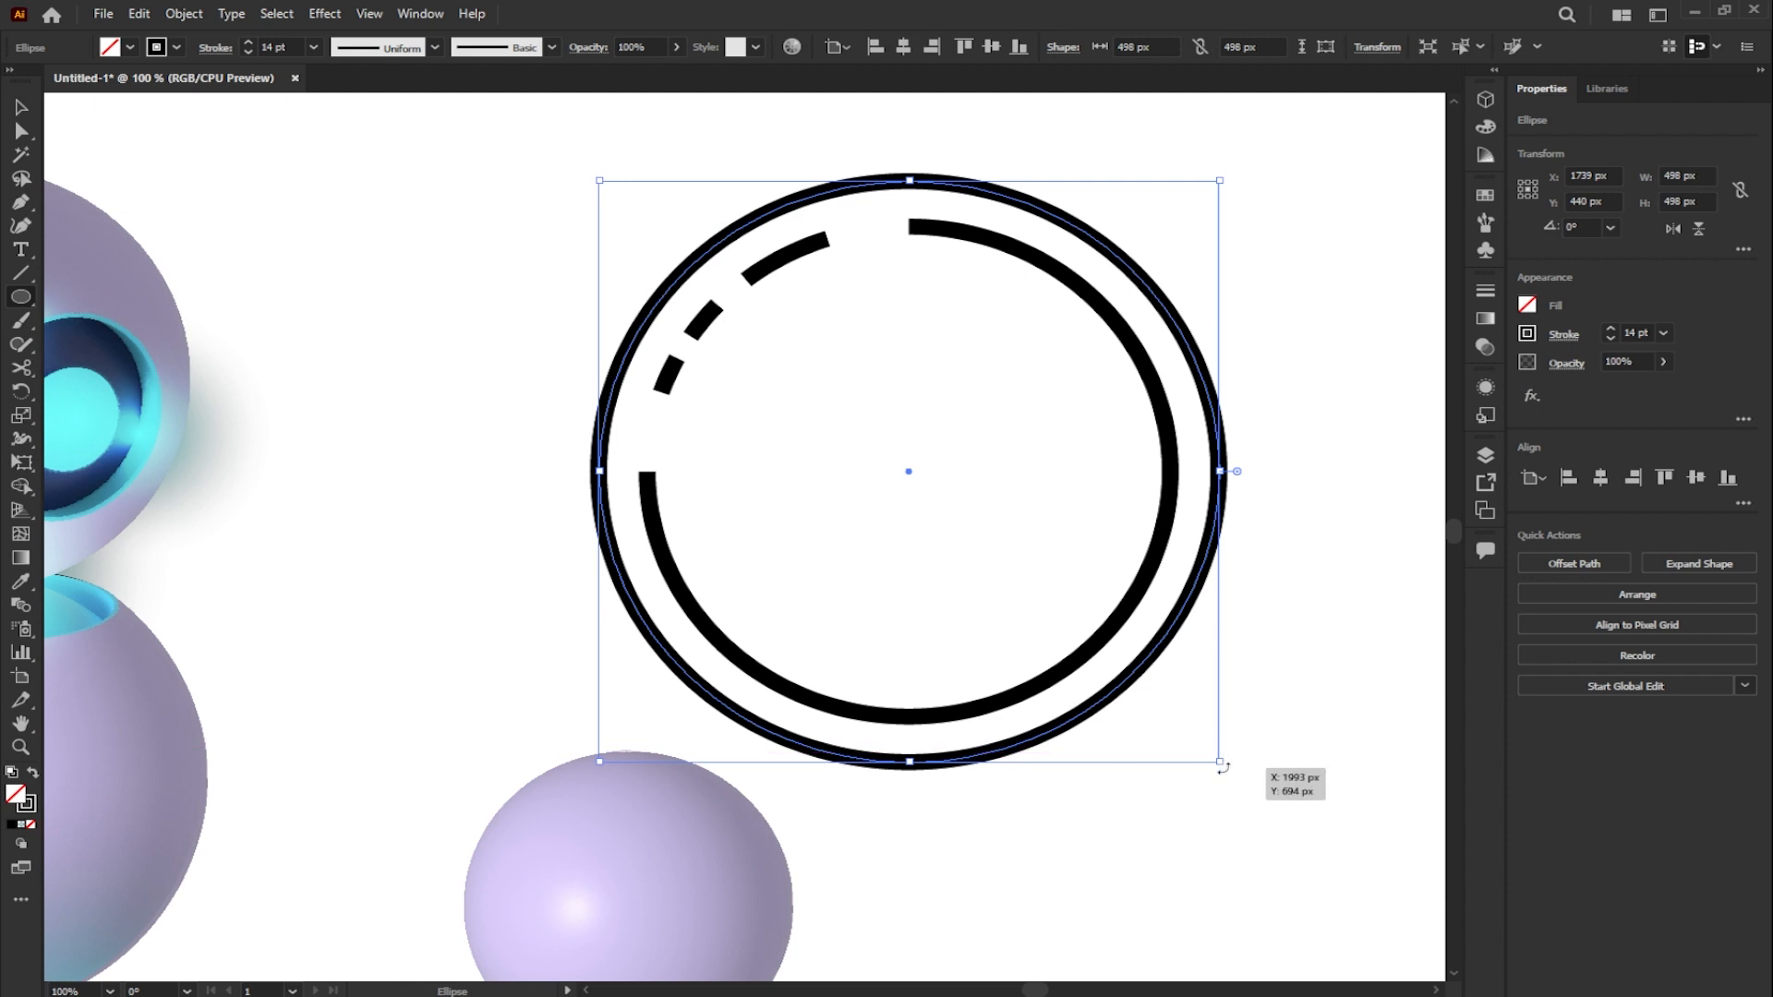
{"action": "left_click_drag", "start_coordinate": [1220, 759], "coordinate": [1202, 738]}
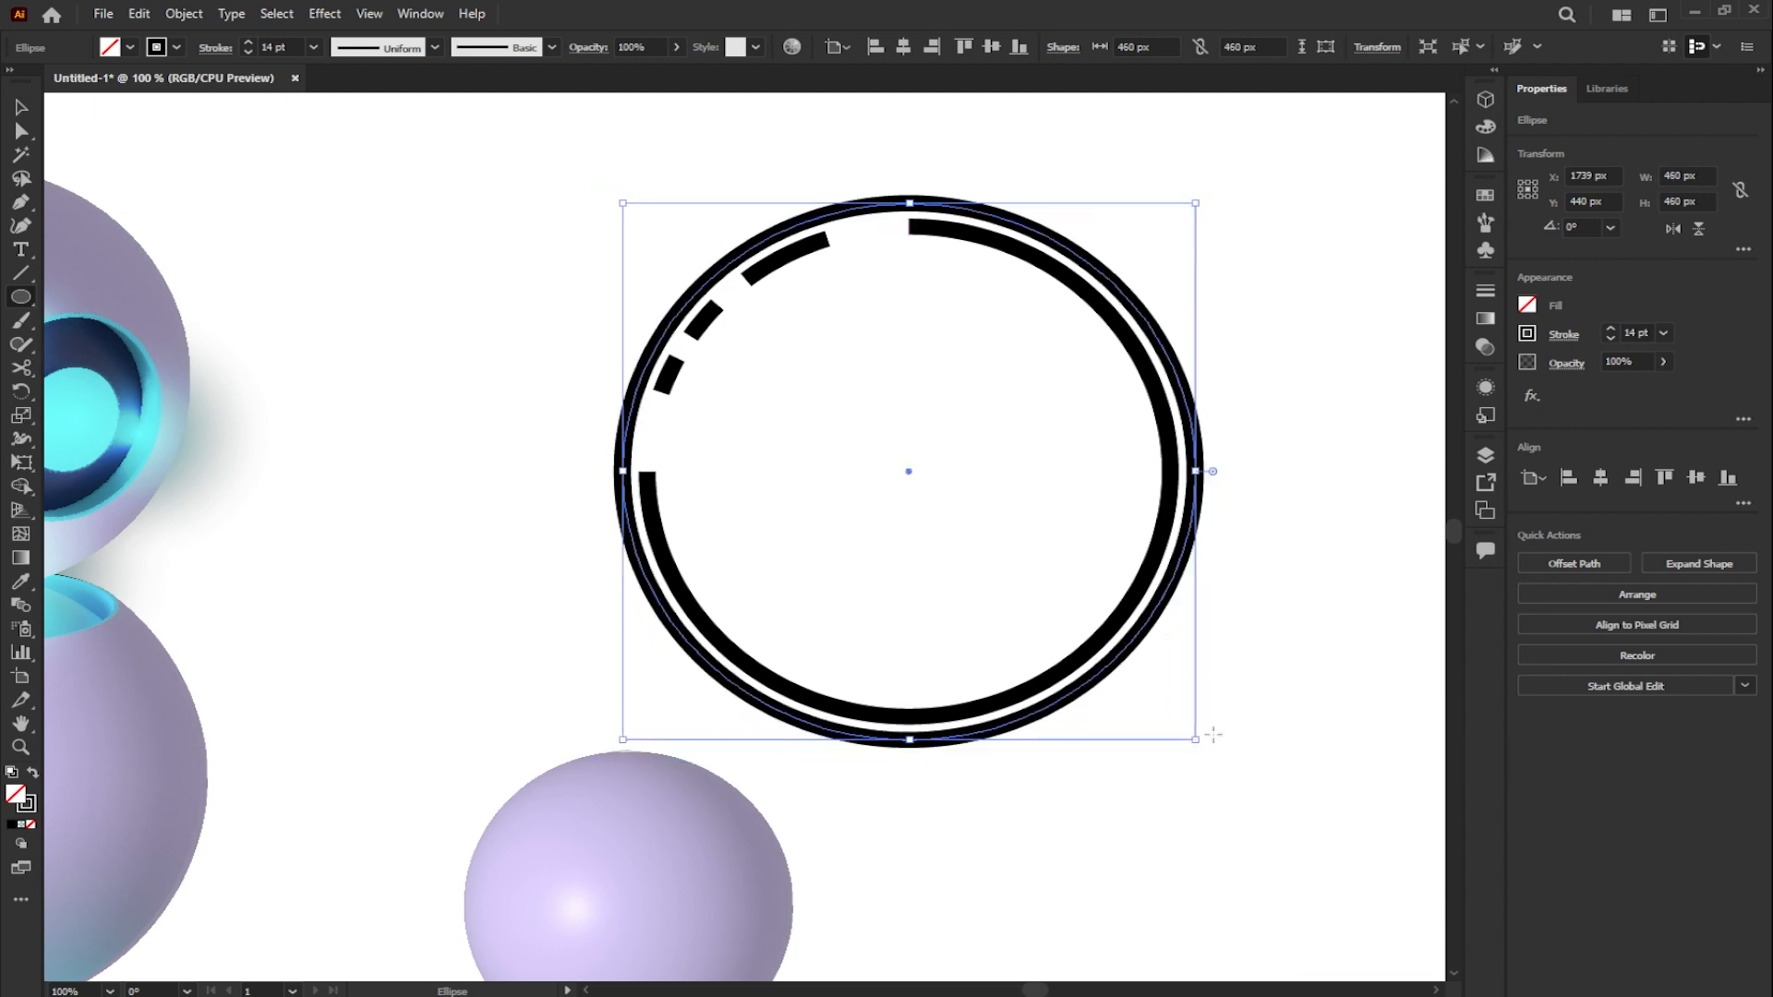
- Cut the outer circle with the Scissors tool on its lower-left side and just above its right anchor
{"action": "key", "text": "c"}
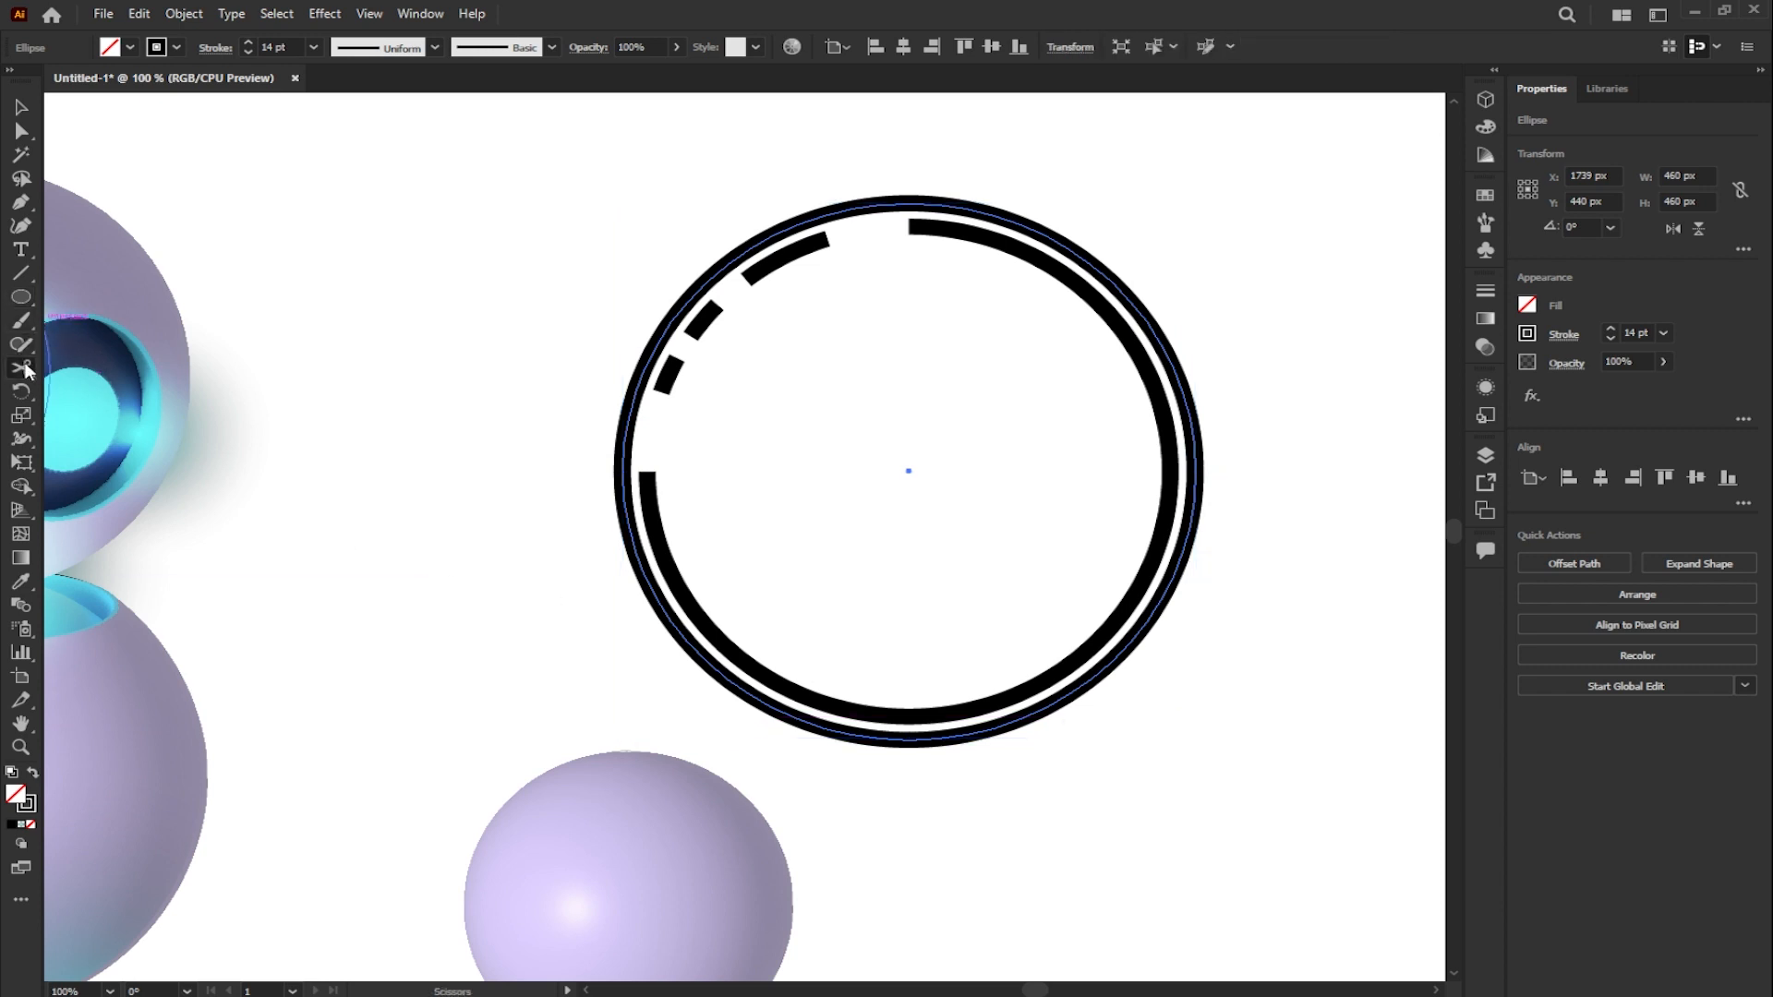
{"action": "left_click", "coordinate": [692, 644]}
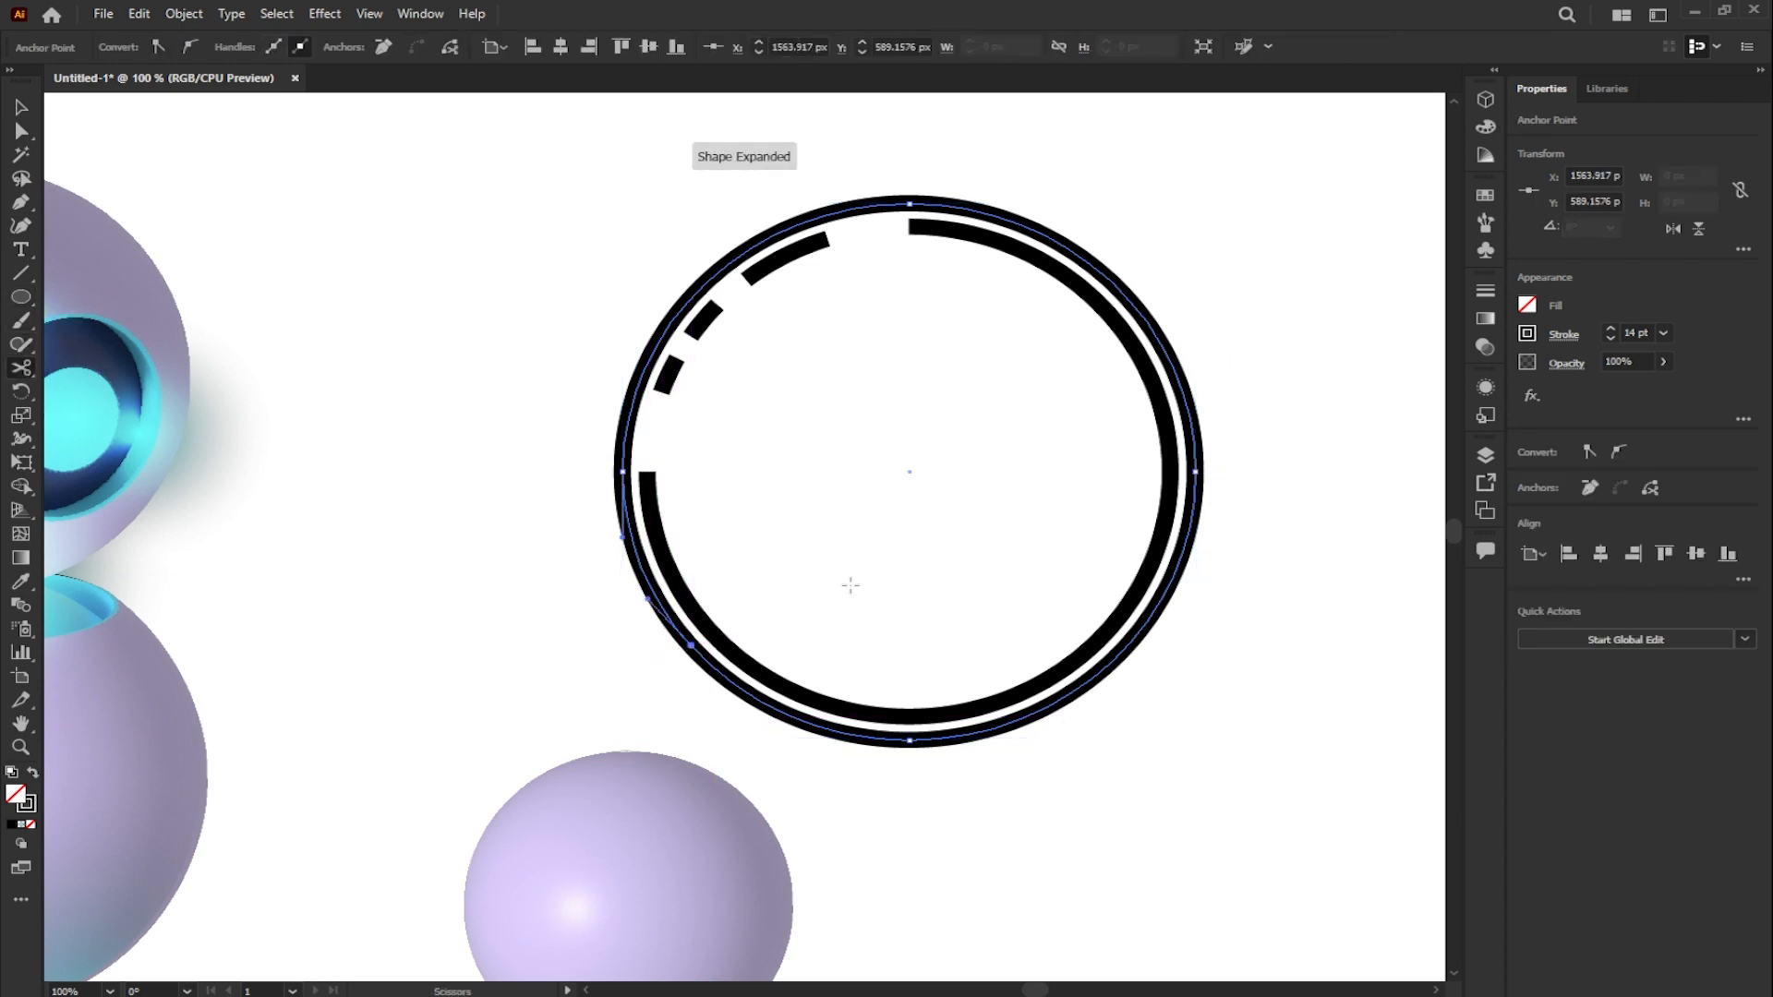
{"action": "left_click", "coordinate": [1186, 398]}
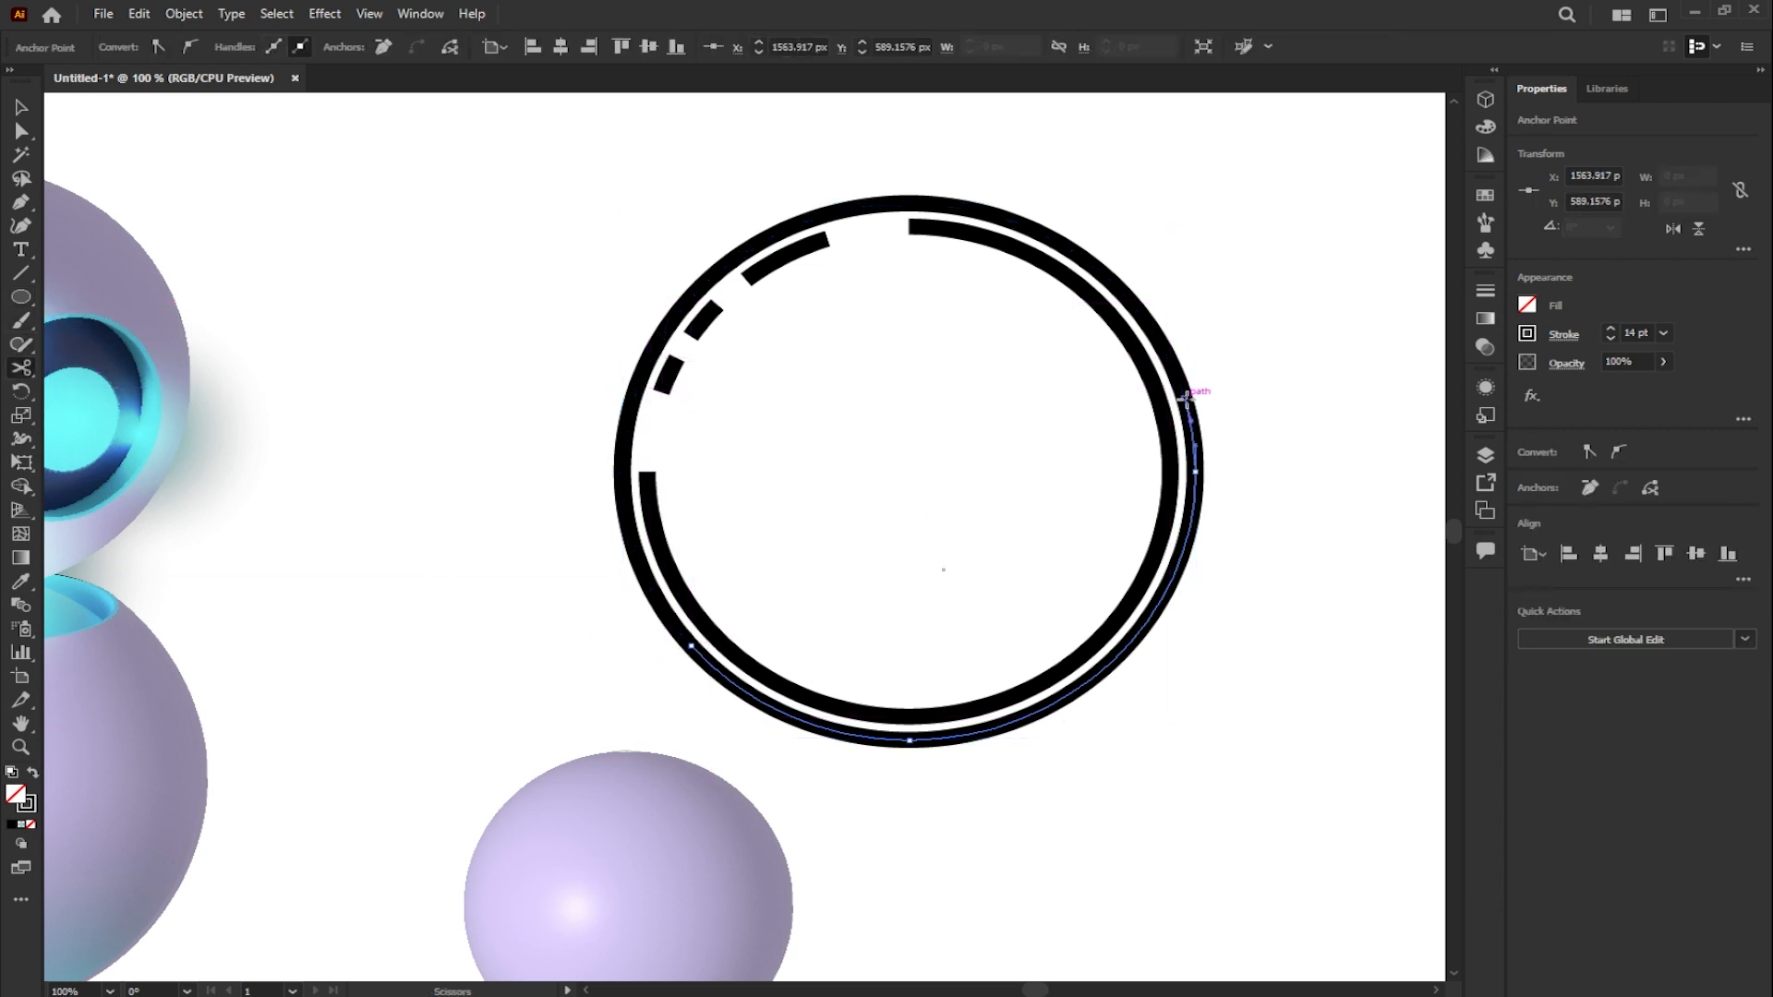
- Delete the cut upper-left part of the outer circle, leaving only the arc along the lower right
{"action": "left_click", "coordinate": [22, 107]}
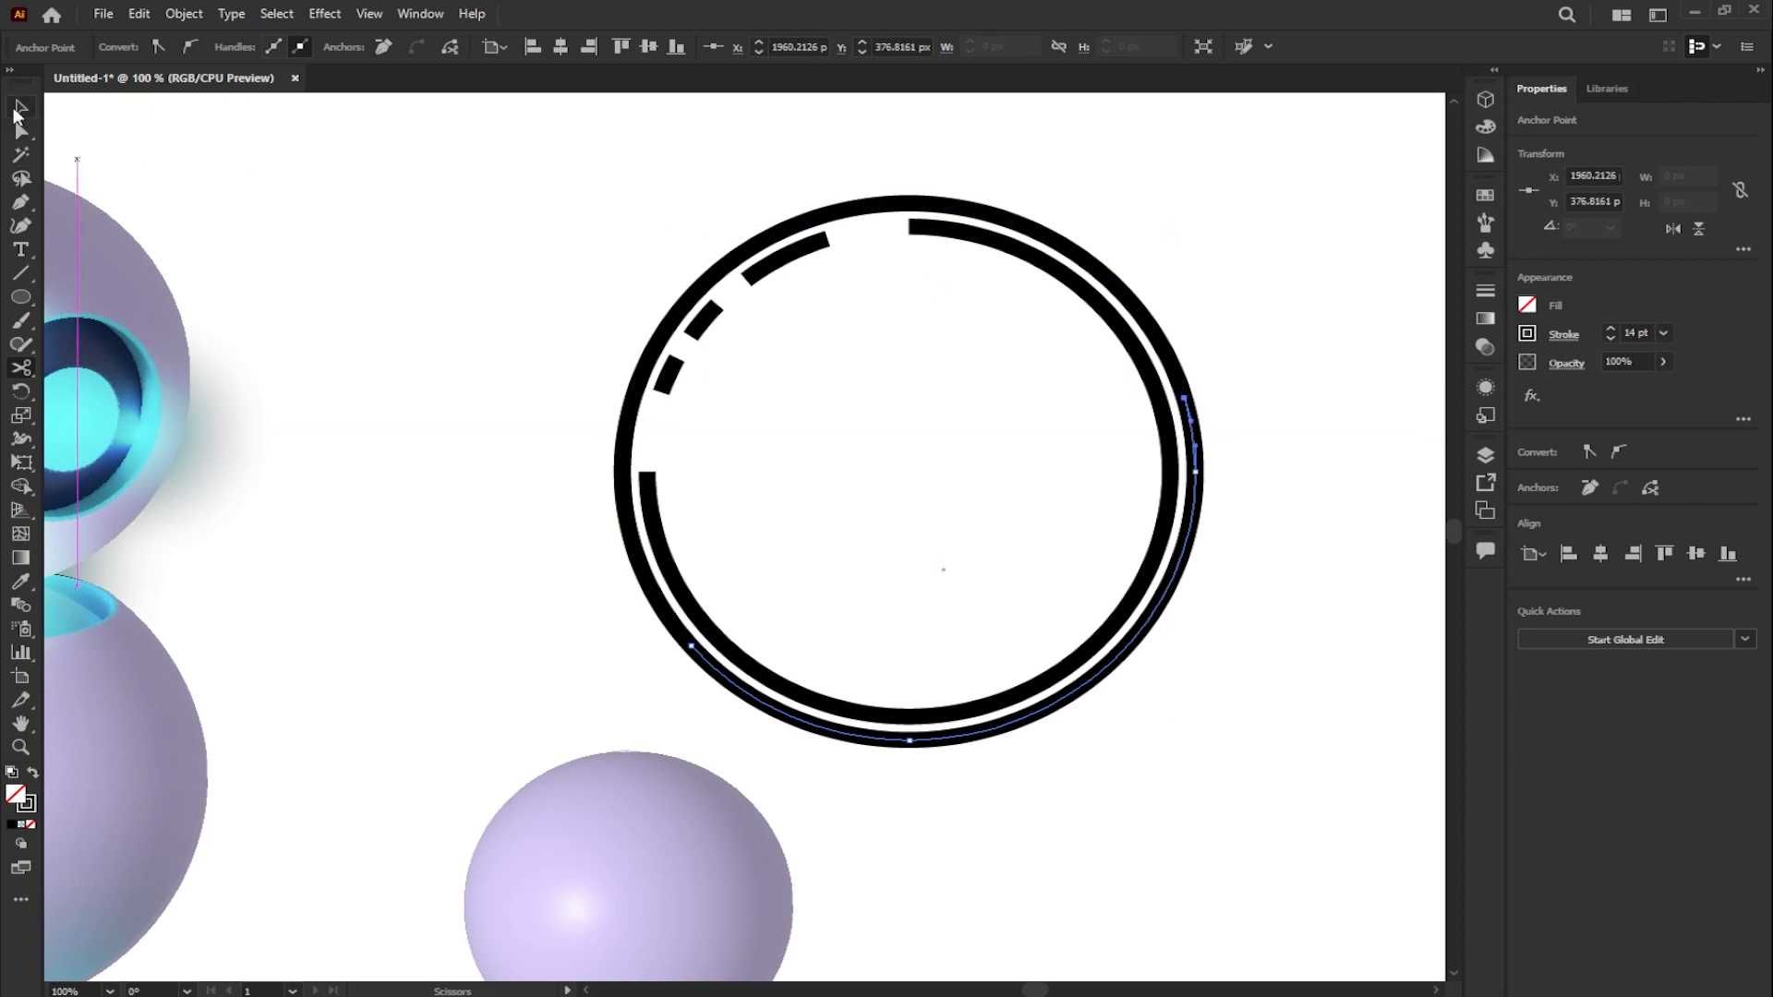
{"action": "left_click", "coordinate": [921, 203]}
{"action": "key", "text": "Delete"}
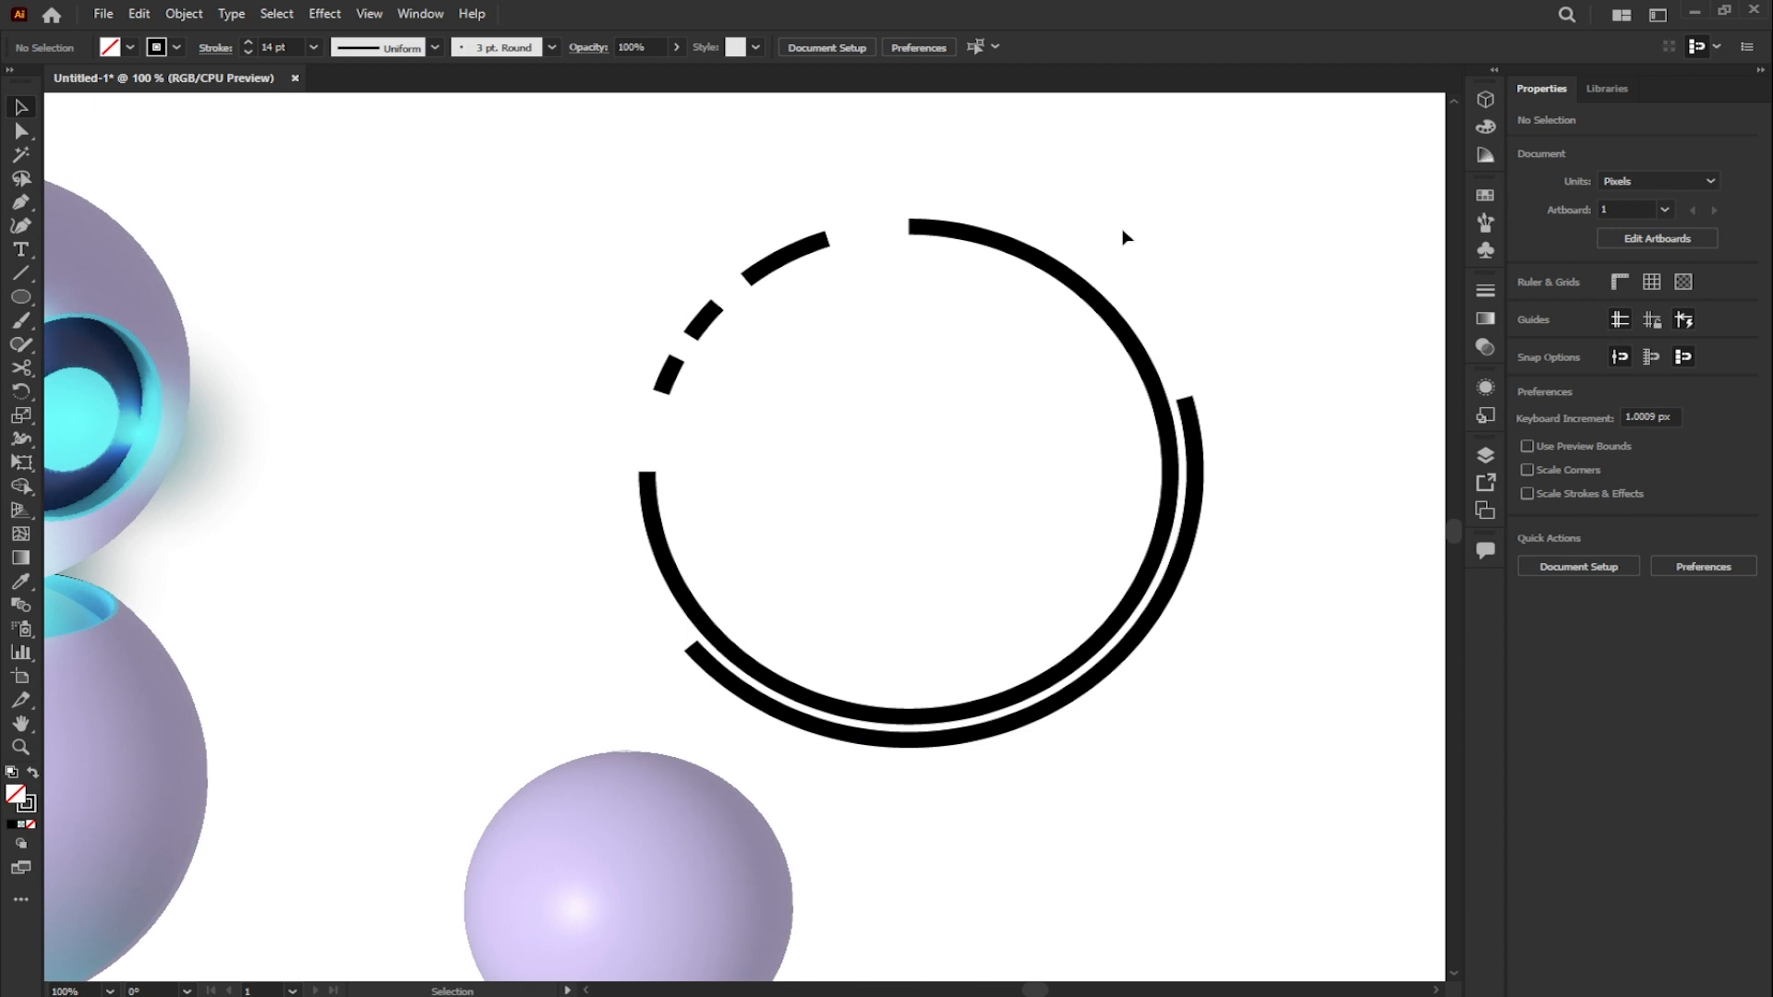
- Apply round caps to the strokes of all the ring arcs and dashes
{"action": "left_click_drag", "start_coordinate": [649, 186], "coordinate": [1223, 708]}
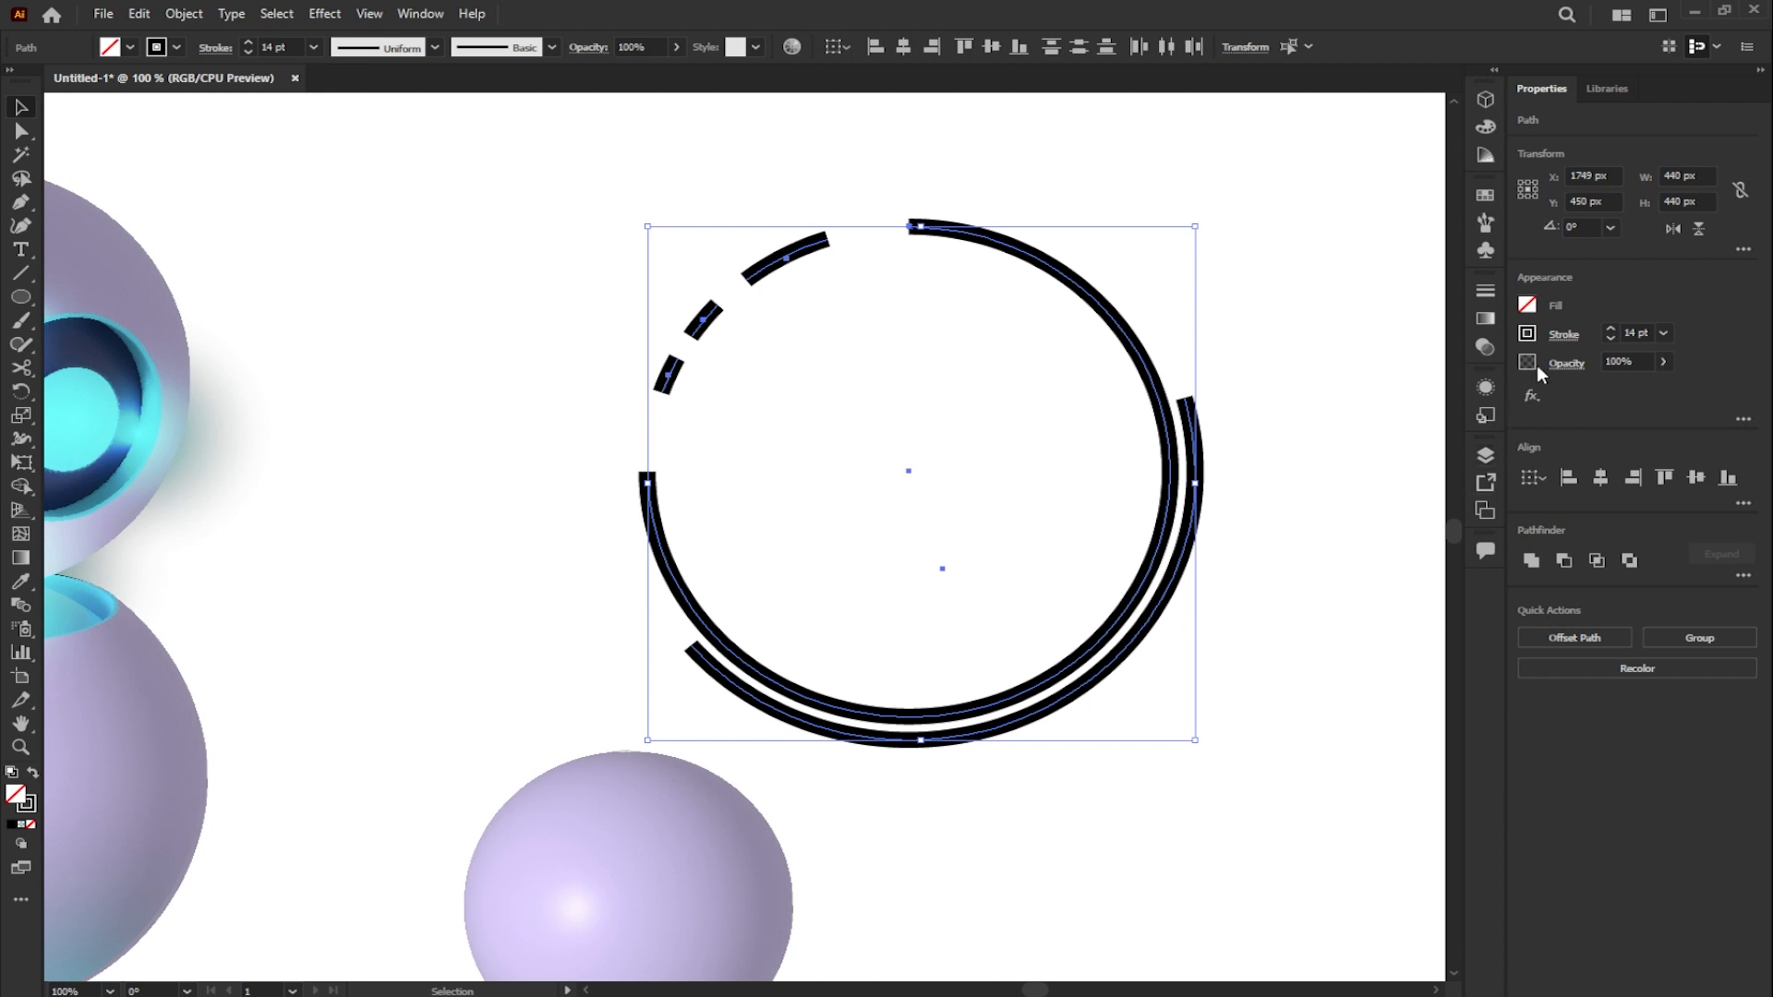
{"action": "left_click", "coordinate": [1563, 335]}
{"action": "left_click", "coordinate": [1451, 387]}
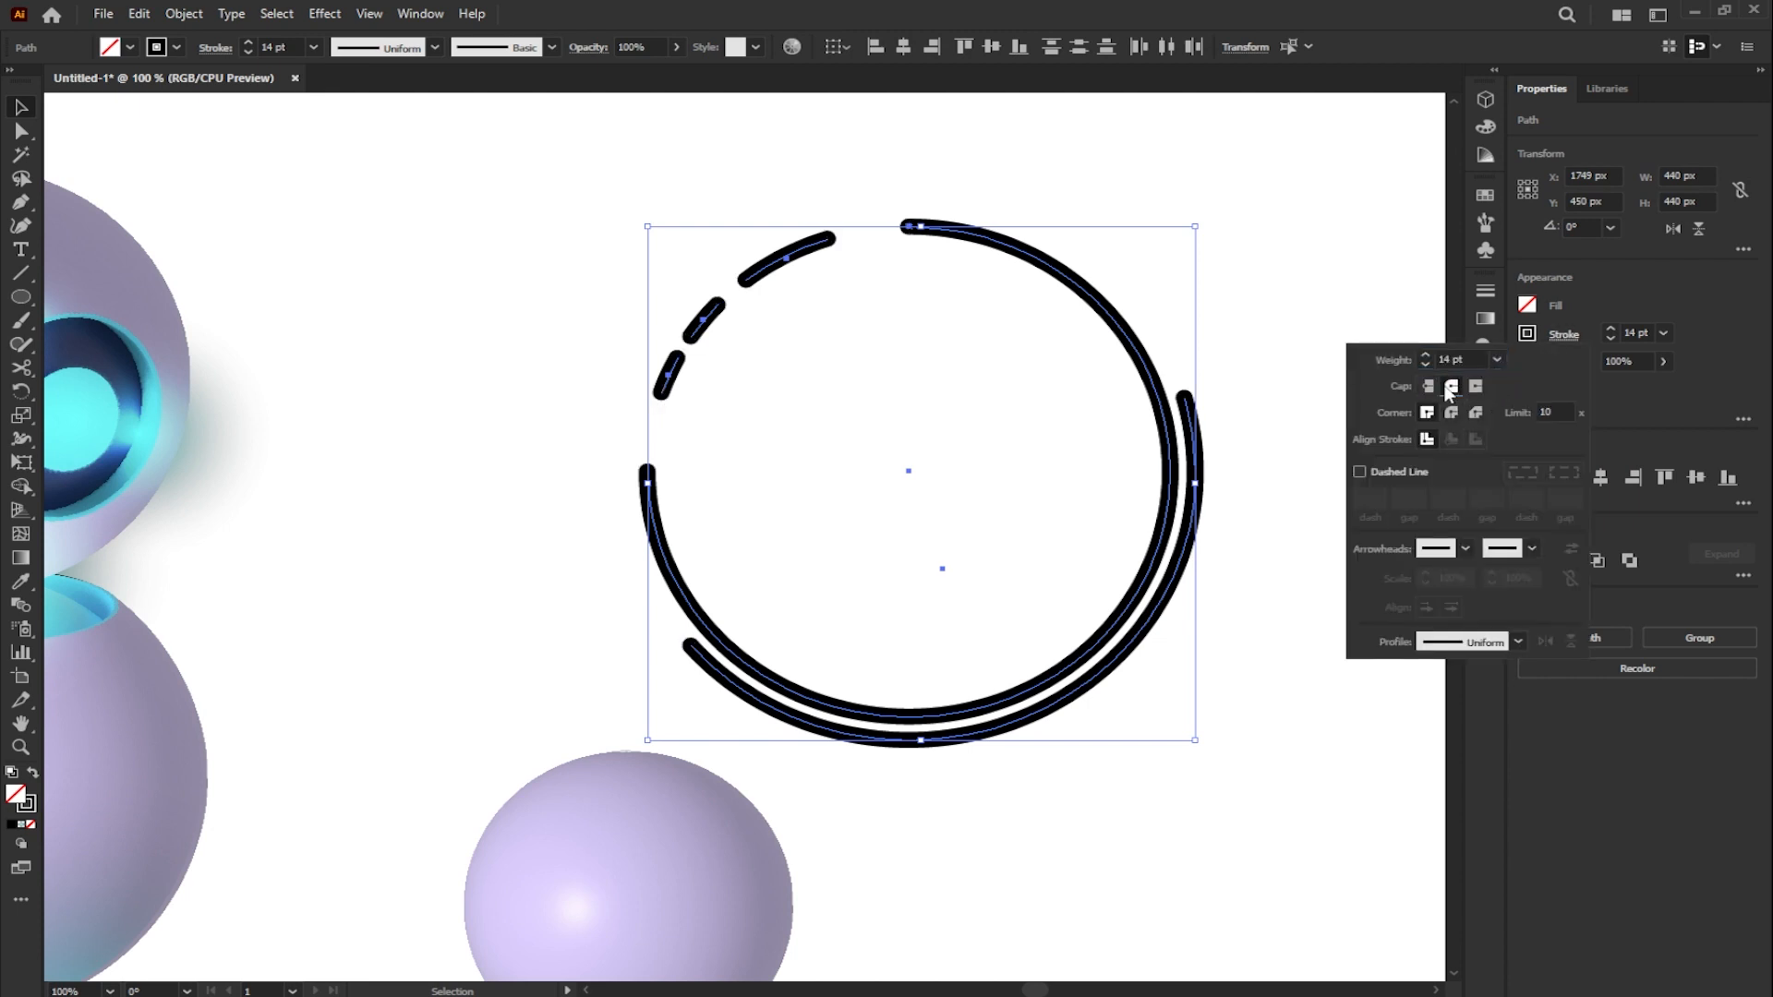
{"action": "left_click", "coordinate": [1242, 247]}
{"action": "left_click", "coordinate": [1242, 266]}
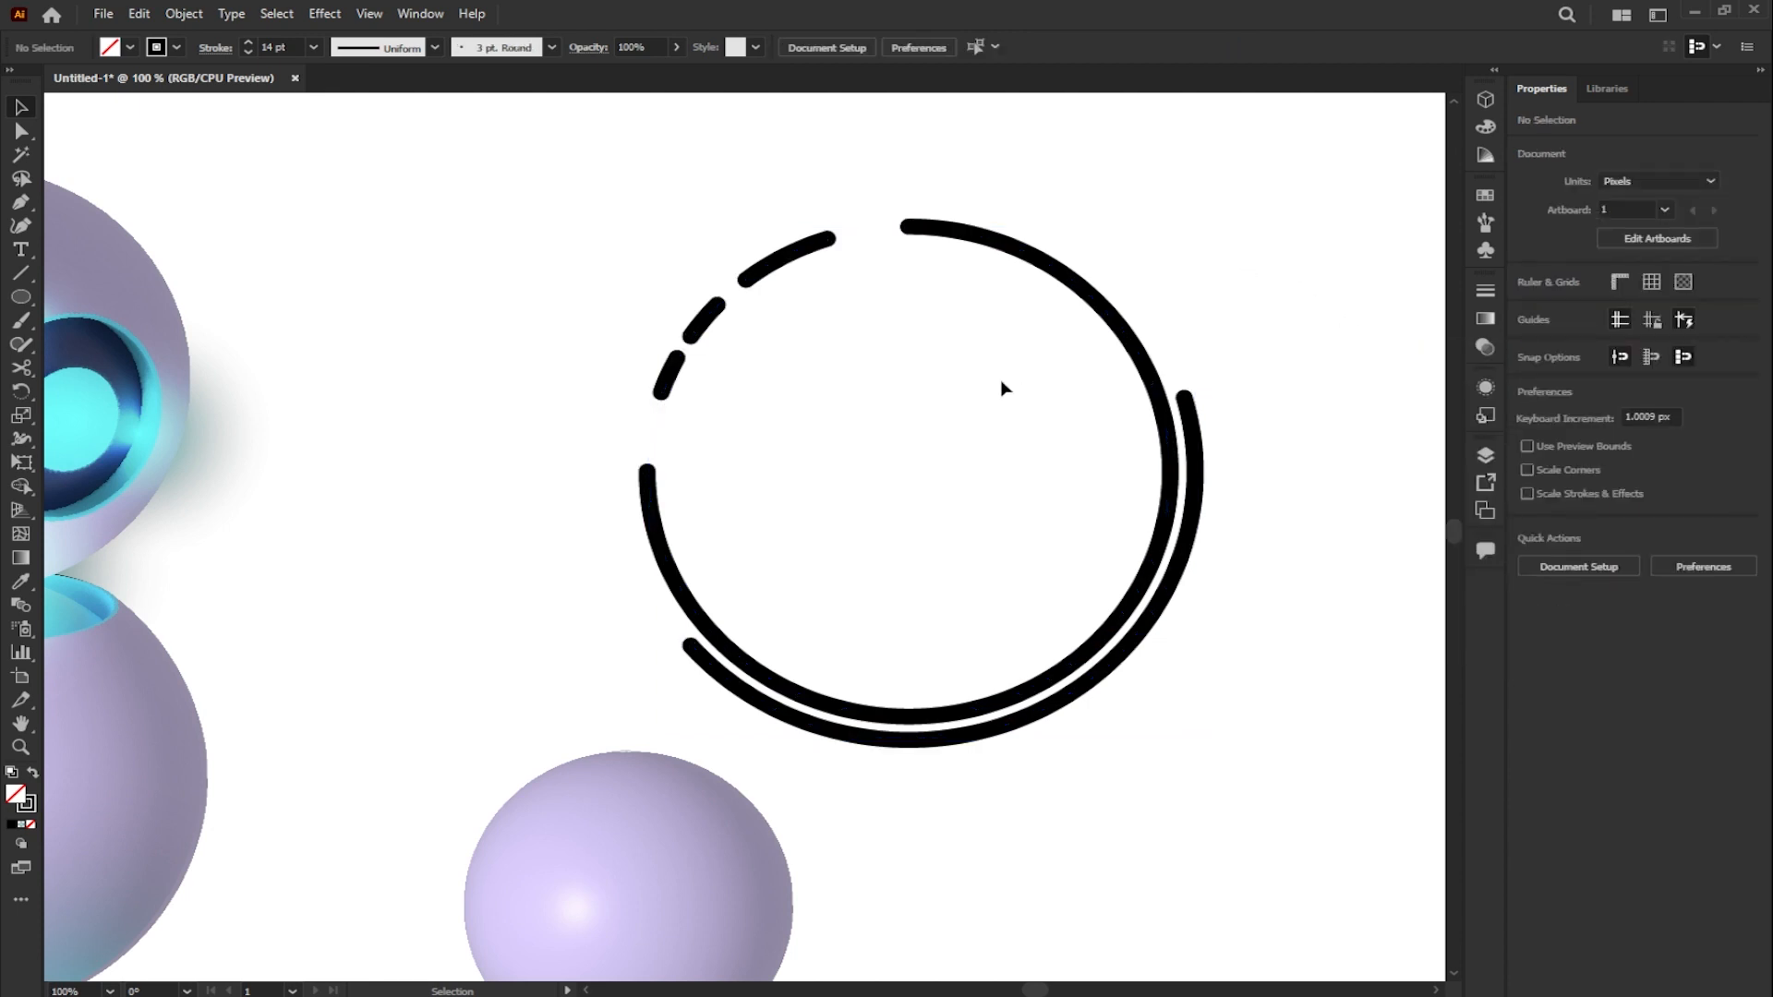
- Draw a small rounded rectangle of about 60 × 11 px in the upper right inside the ring
{"action": "scroll", "coordinate": [1002, 388], "scroll_direction": "up", "scroll_amount": 1, "text": "alt"}
{"action": "left_click_drag", "start_coordinate": [20, 297], "coordinate": [119, 321]}
{"action": "left_click_drag", "start_coordinate": [1127, 350], "coordinate": [1026, 374]}
{"action": "key", "text": "ctrl+plus"}
{"action": "left_click", "coordinate": [21, 108]}
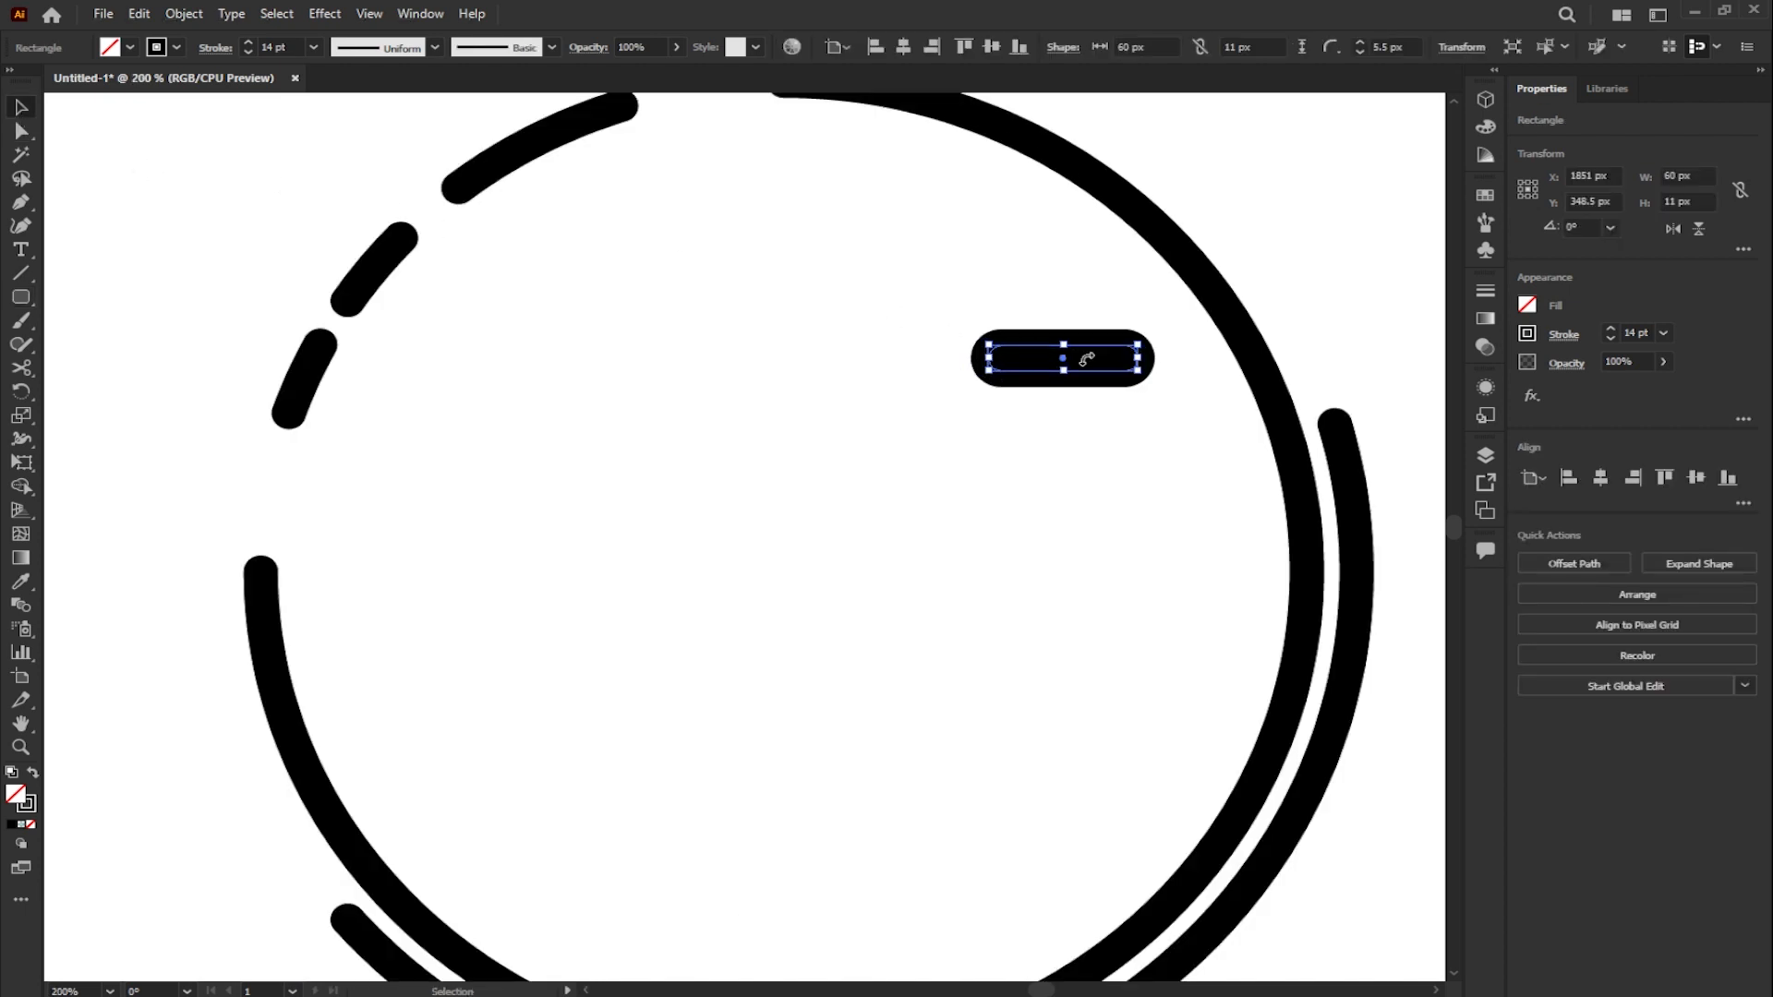
- Remove the rounded bar's stroke and give it a black fill
{"action": "left_click", "coordinate": [1527, 333]}
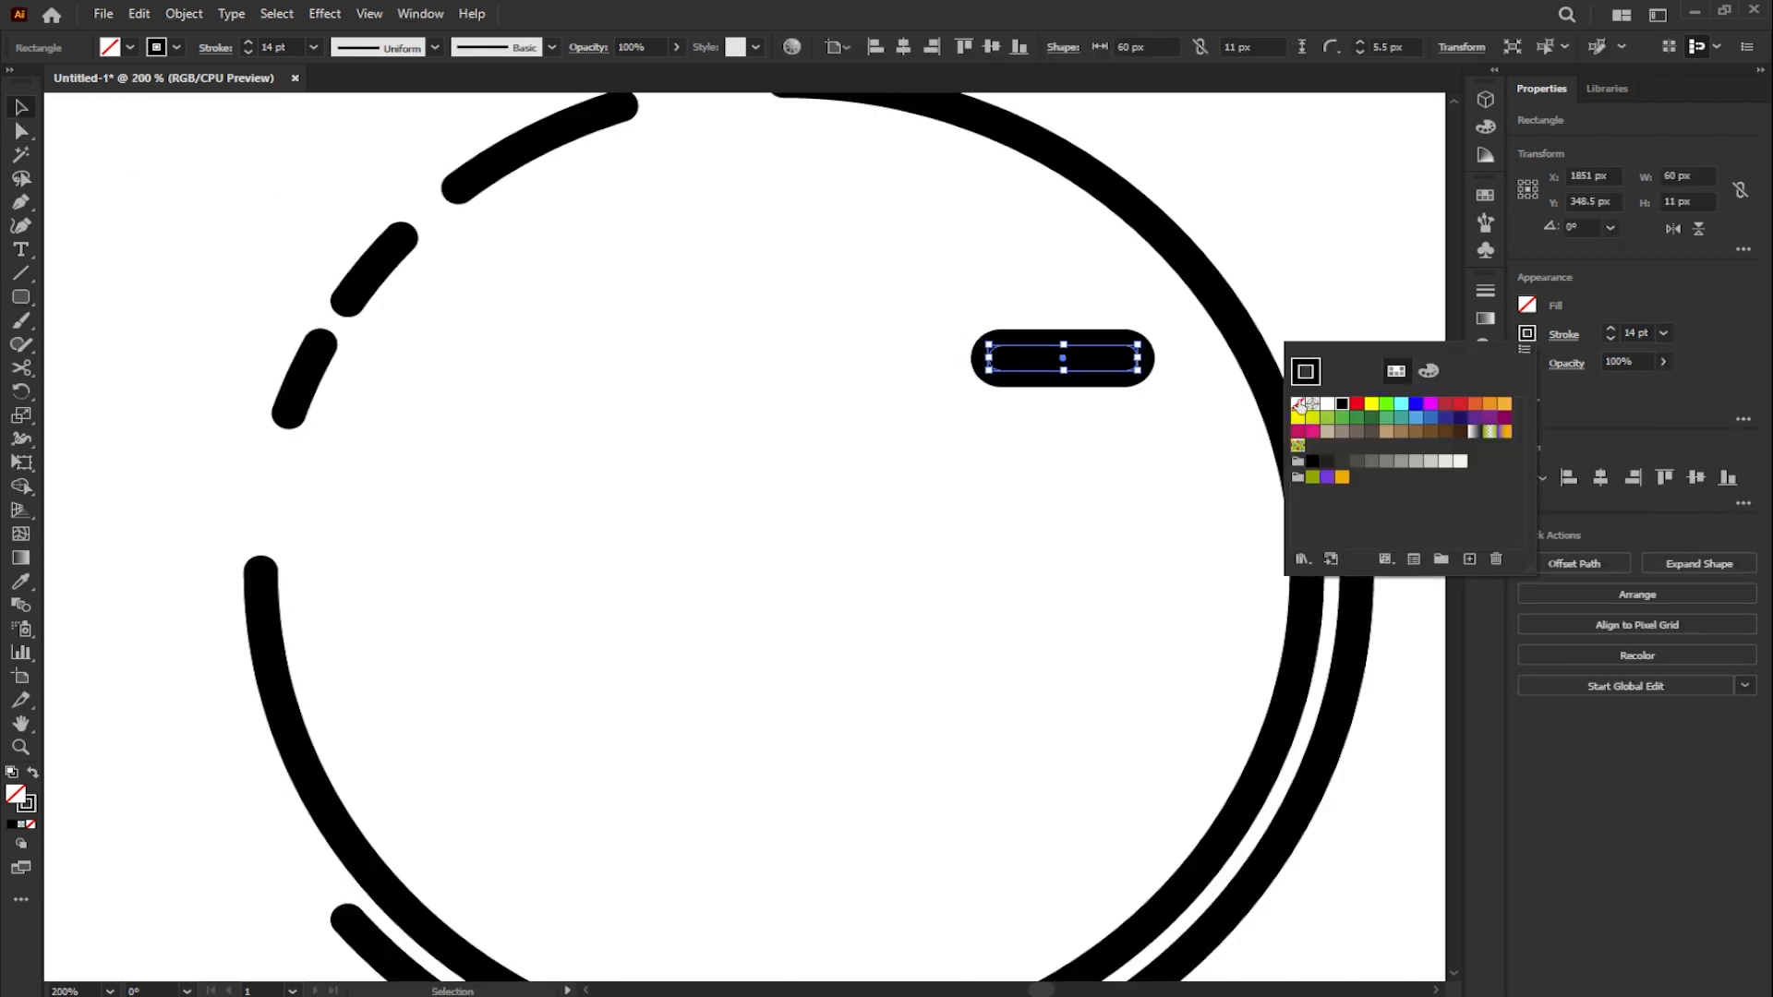
{"action": "left_click", "coordinate": [1298, 403]}
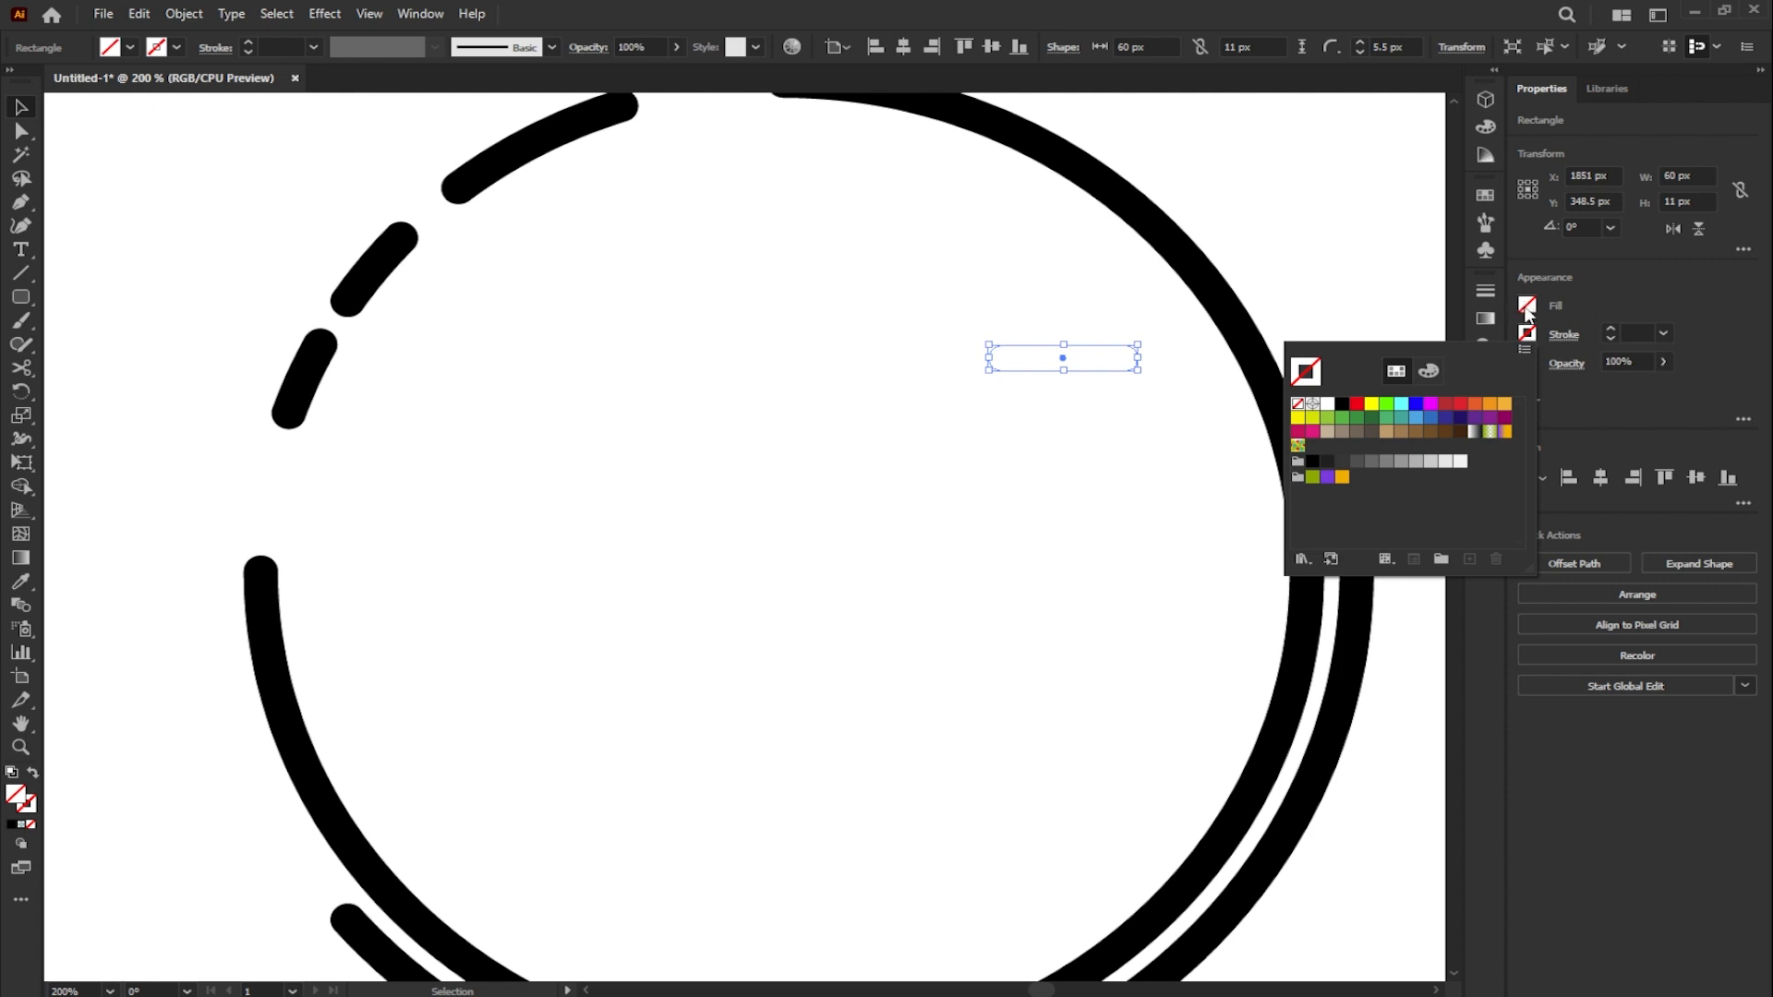
{"action": "left_click", "coordinate": [1530, 309]}
{"action": "left_click", "coordinate": [1528, 306]}
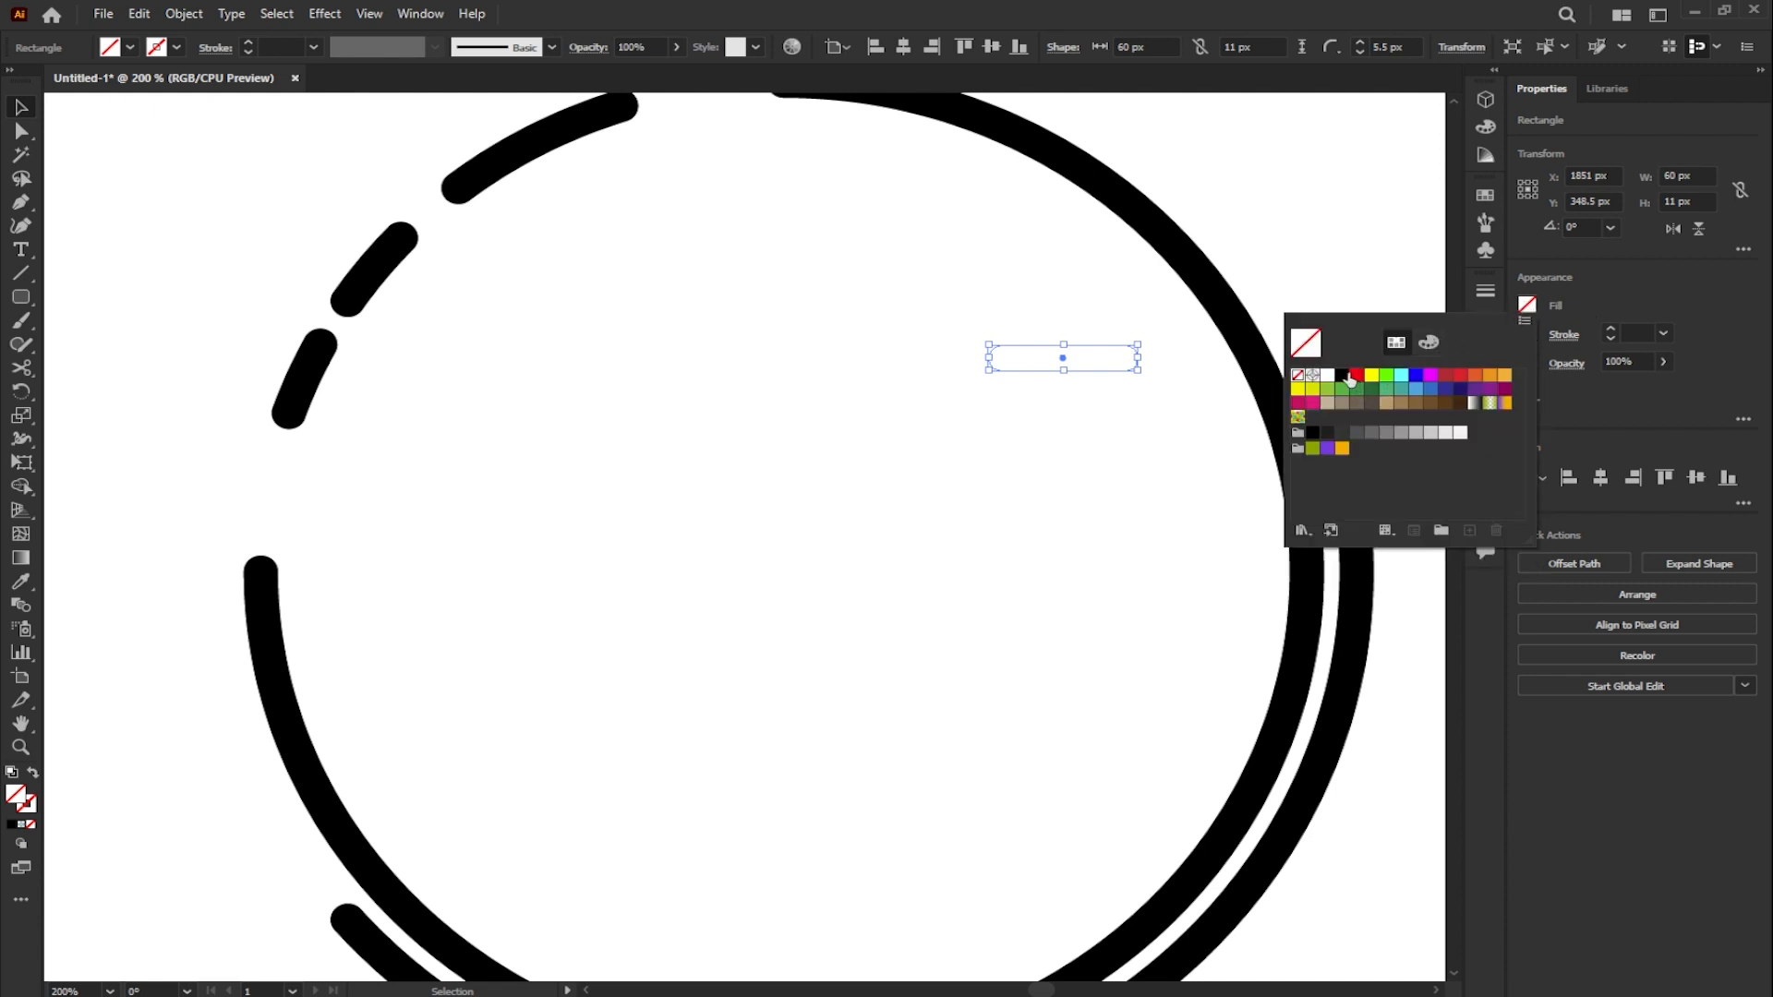
{"action": "left_click", "coordinate": [1344, 375]}
- Duplicate the bar with varied lengths to form a short top row and a longer row of six bars beneath it
{"action": "left_click_drag", "start_coordinate": [1079, 358], "coordinate": [909, 358]}
{"action": "left_click", "coordinate": [1017, 364], "text": "shift"}
{"action": "left_click_drag", "start_coordinate": [1017, 364], "coordinate": [1017, 396]}
{"action": "left_click", "coordinate": [1025, 420]}
{"action": "left_click_drag", "start_coordinate": [1138, 391], "coordinate": [886, 394]}
{"action": "left_click_drag", "start_coordinate": [871, 392], "coordinate": [647, 394]}
{"action": "left_click_drag", "start_coordinate": [578, 392], "coordinate": [507, 394]}
{"action": "left_click_drag", "start_coordinate": [445, 394], "coordinate": [1064, 416]}
- Copy the six-bar row below itself, flip it horizontally, and rework its left end by replacing the dot and adding a short bar
{"action": "left_click_drag", "start_coordinate": [877, 395], "coordinate": [876, 442]}
{"action": "left_click", "coordinate": [1673, 229]}
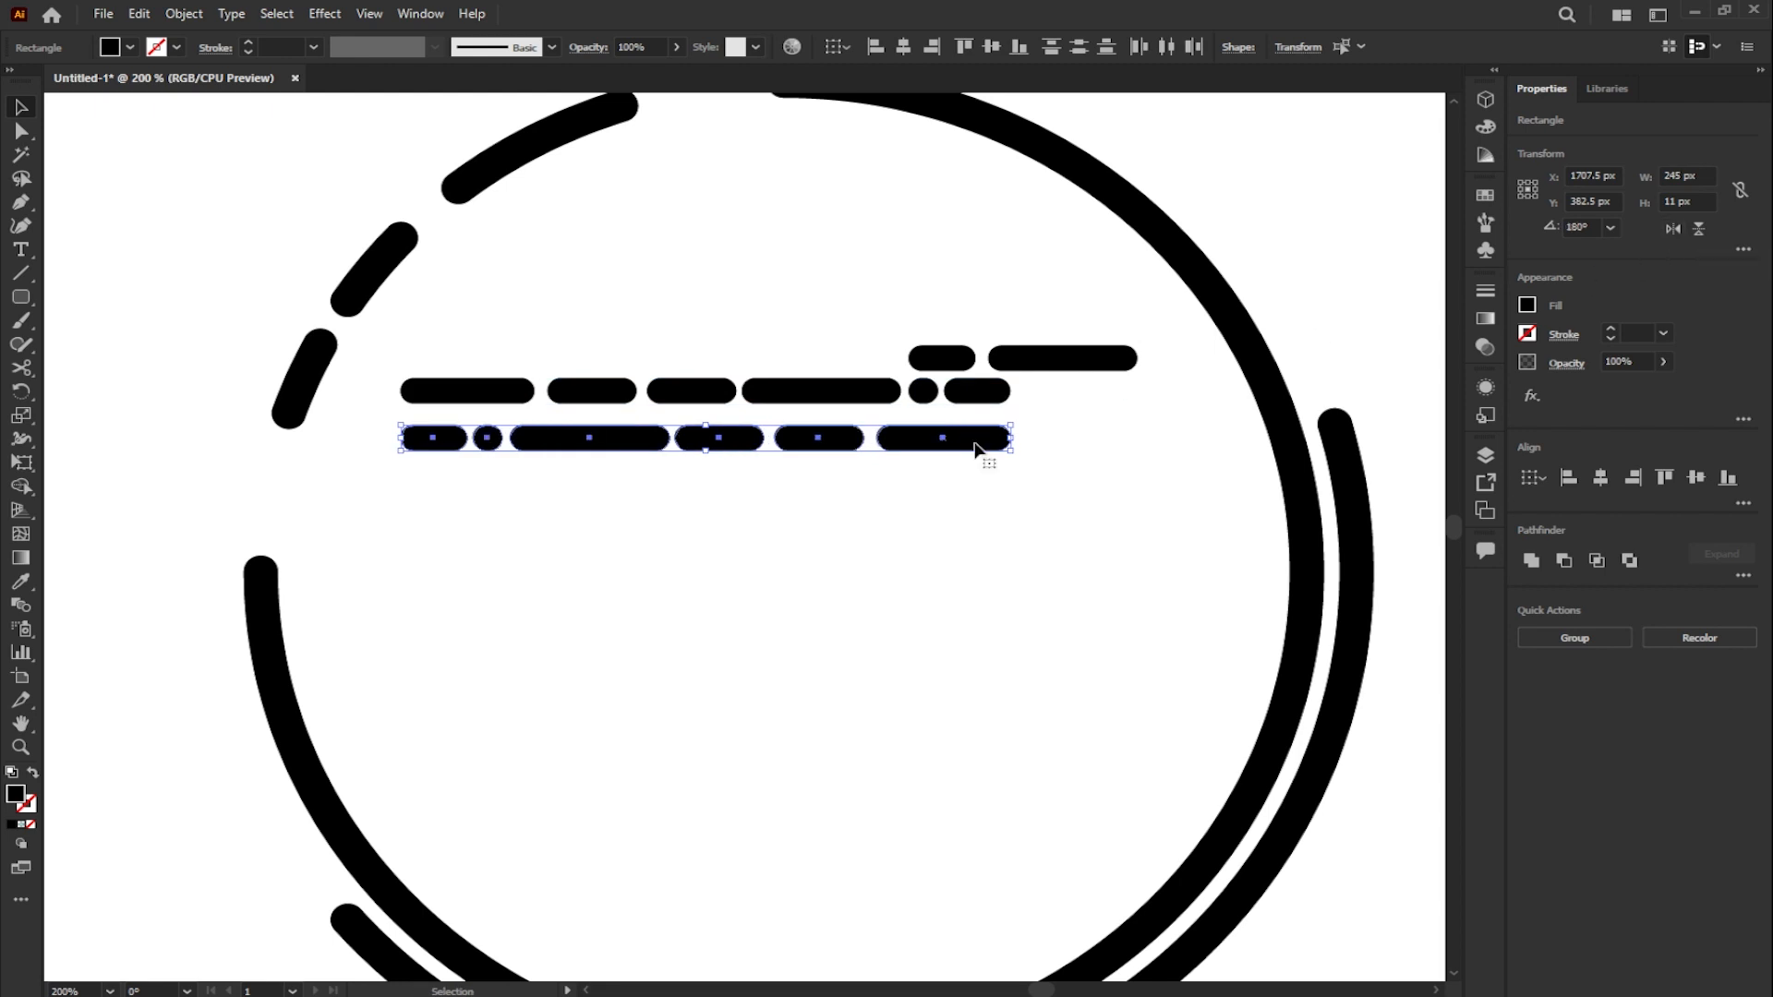
{"action": "left_click", "coordinate": [910, 473]}
{"action": "left_click", "coordinate": [491, 441]}
{"action": "key", "text": "Delete"}
{"action": "left_click", "coordinate": [459, 446]}
{"action": "left_click_drag", "start_coordinate": [468, 438], "coordinate": [492, 439]}
{"action": "left_click_drag", "start_coordinate": [1144, 477], "coordinate": [417, 429]}
{"action": "left_click_drag", "start_coordinate": [295, 438], "coordinate": [325, 438]}
{"action": "left_click", "coordinate": [795, 459]}
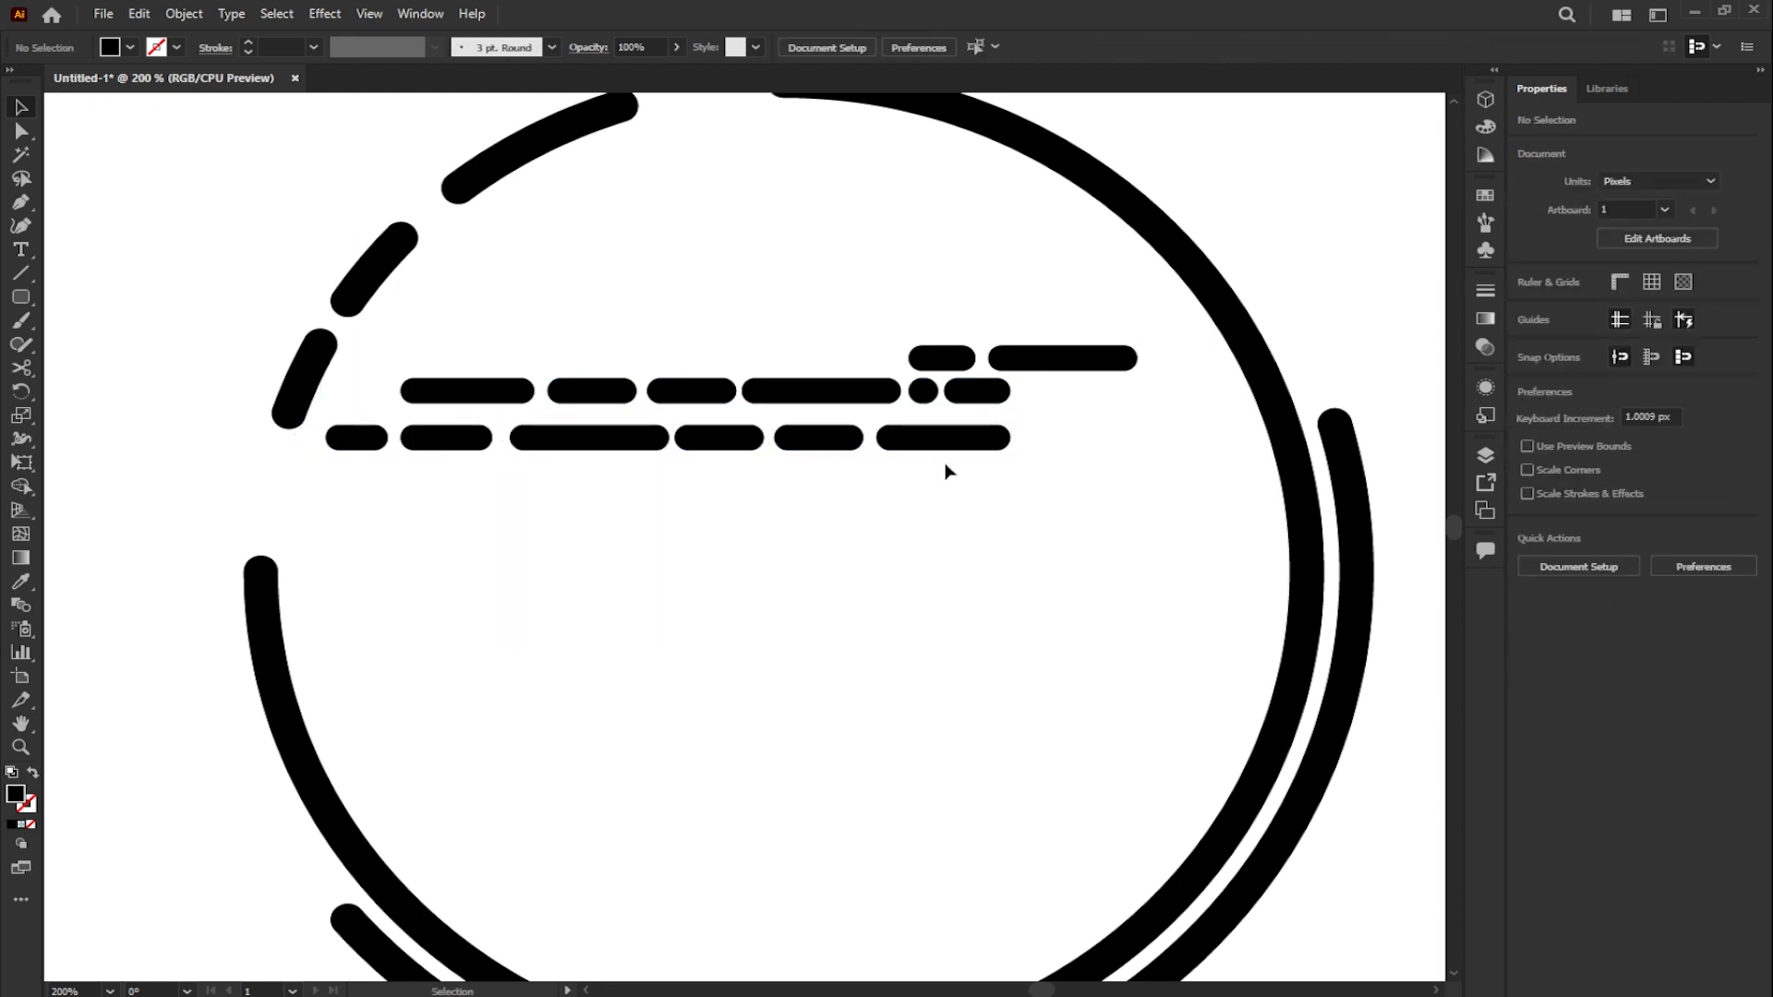
- Copy the second long row below as a third row and delete its two leftmost bars
{"action": "left_click_drag", "start_coordinate": [1072, 469], "coordinate": [355, 432]}
{"action": "left_click_drag", "start_coordinate": [535, 440], "coordinate": [281, 487]}
{"action": "left_click", "coordinate": [356, 485]}
{"action": "key", "text": "Delete"}
{"action": "left_click", "coordinate": [572, 485]}
{"action": "left_click", "coordinate": [434, 485]}
{"action": "key", "text": "Delete"}
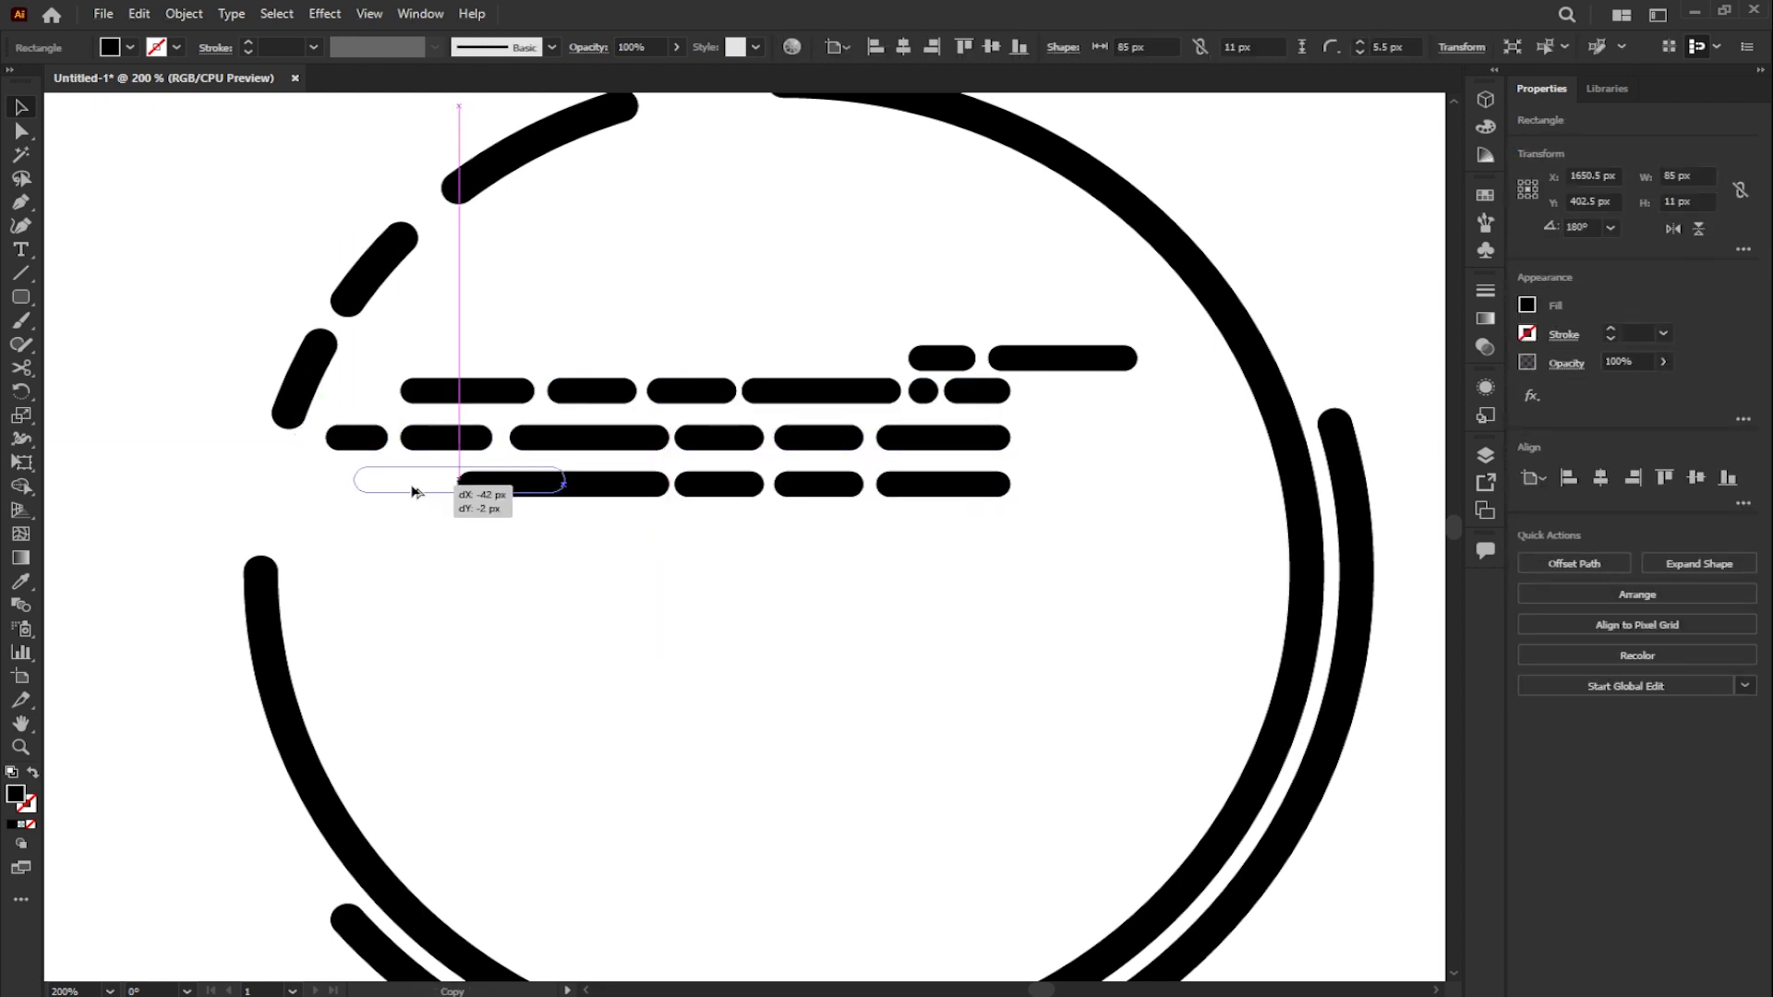
- Delete the short left bar of the second long row, and replace one third-row bar with two small pills
{"action": "left_click", "coordinate": [357, 439]}
{"action": "key", "text": "Delete"}
{"action": "left_click", "coordinate": [813, 487]}
{"action": "key", "text": "Delete"}
{"action": "left_click", "coordinate": [749, 489]}
{"action": "left_click_drag", "start_coordinate": [749, 490], "coordinate": [848, 489]}
{"action": "left_click_drag", "start_coordinate": [864, 485], "coordinate": [819, 485]}
{"action": "scroll", "coordinate": [851, 489], "scroll_direction": "up", "scroll_amount": 3}
{"action": "left_click_drag", "start_coordinate": [700, 491], "coordinate": [857, 489]}
{"action": "scroll", "coordinate": [845, 480], "scroll_direction": "down", "scroll_amount": 2}
{"action": "scroll", "coordinate": [877, 509], "scroll_direction": "down", "scroll_amount": 3}
{"action": "left_click", "coordinate": [896, 524]}
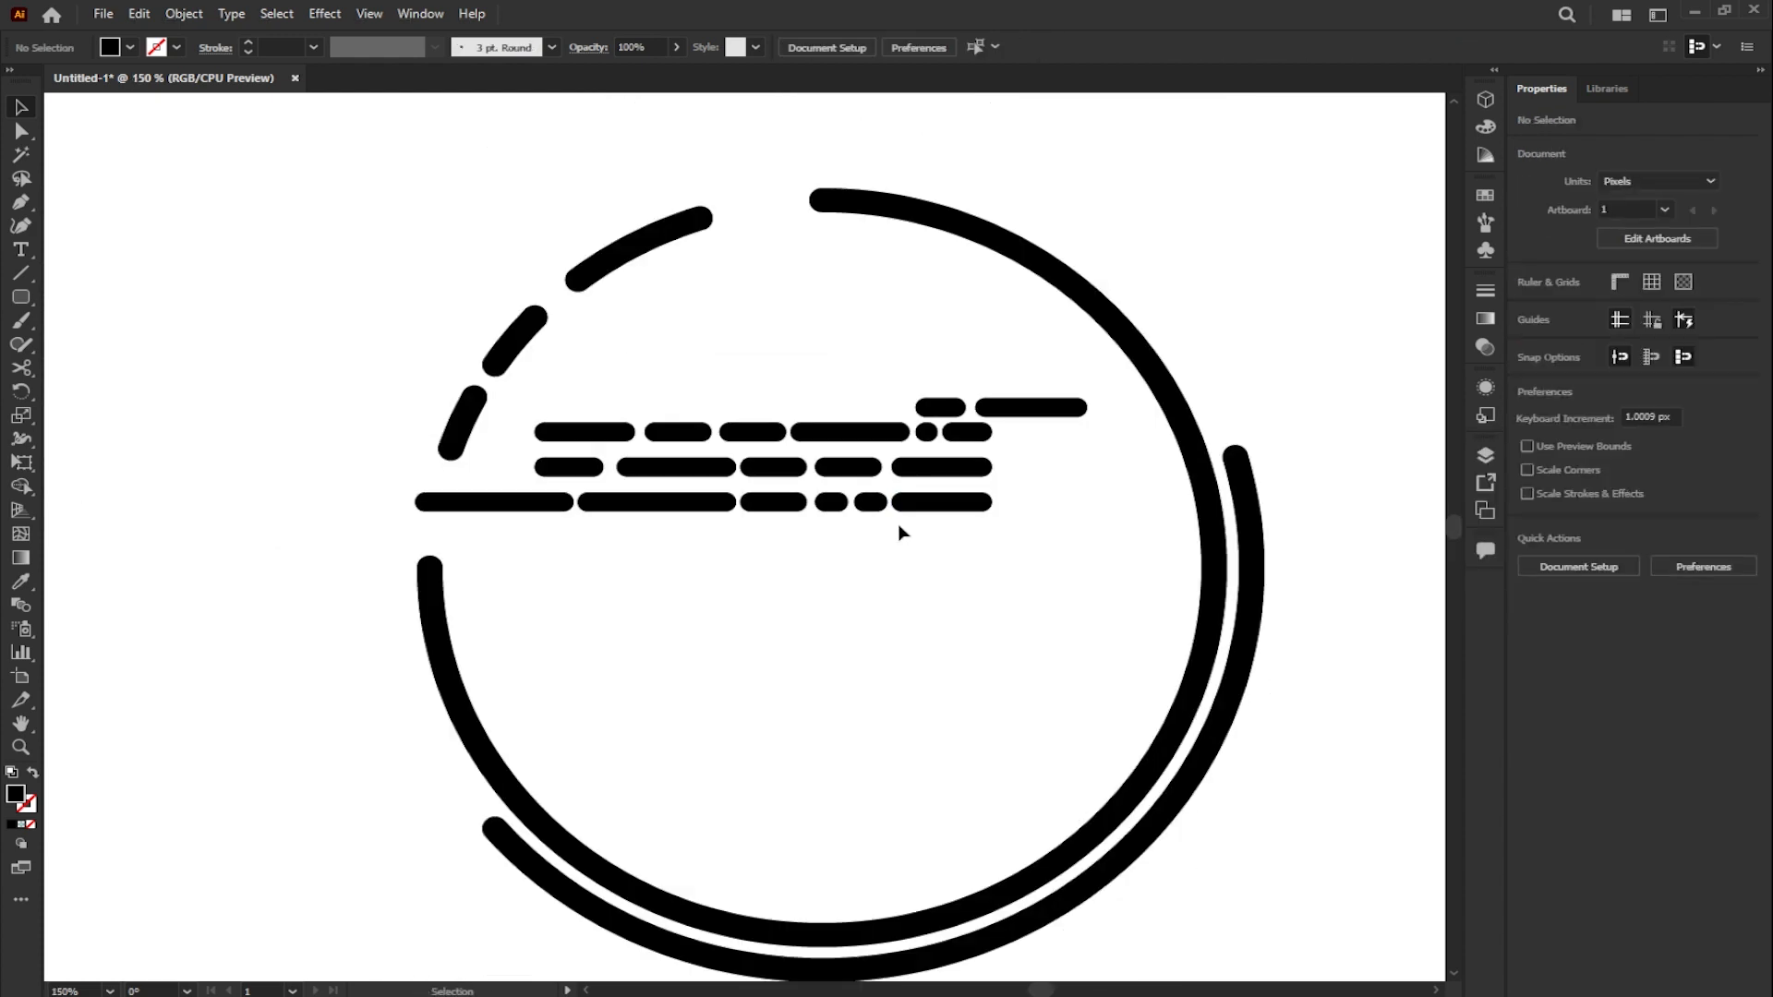
- Copy the first six-bar row beneath the third row as a fourth row
{"action": "scroll", "coordinate": [854, 522], "scroll_direction": "up", "scroll_amount": 1}
{"action": "left_click_drag", "start_coordinate": [910, 407], "coordinate": [917, 398]}
{"action": "key", "text": "ctrl+z"}
{"action": "left_click_drag", "start_coordinate": [416, 385], "coordinate": [1027, 408]}
{"action": "left_click_drag", "start_coordinate": [880, 414], "coordinate": [880, 554]}
{"action": "left_click", "coordinate": [912, 630]}
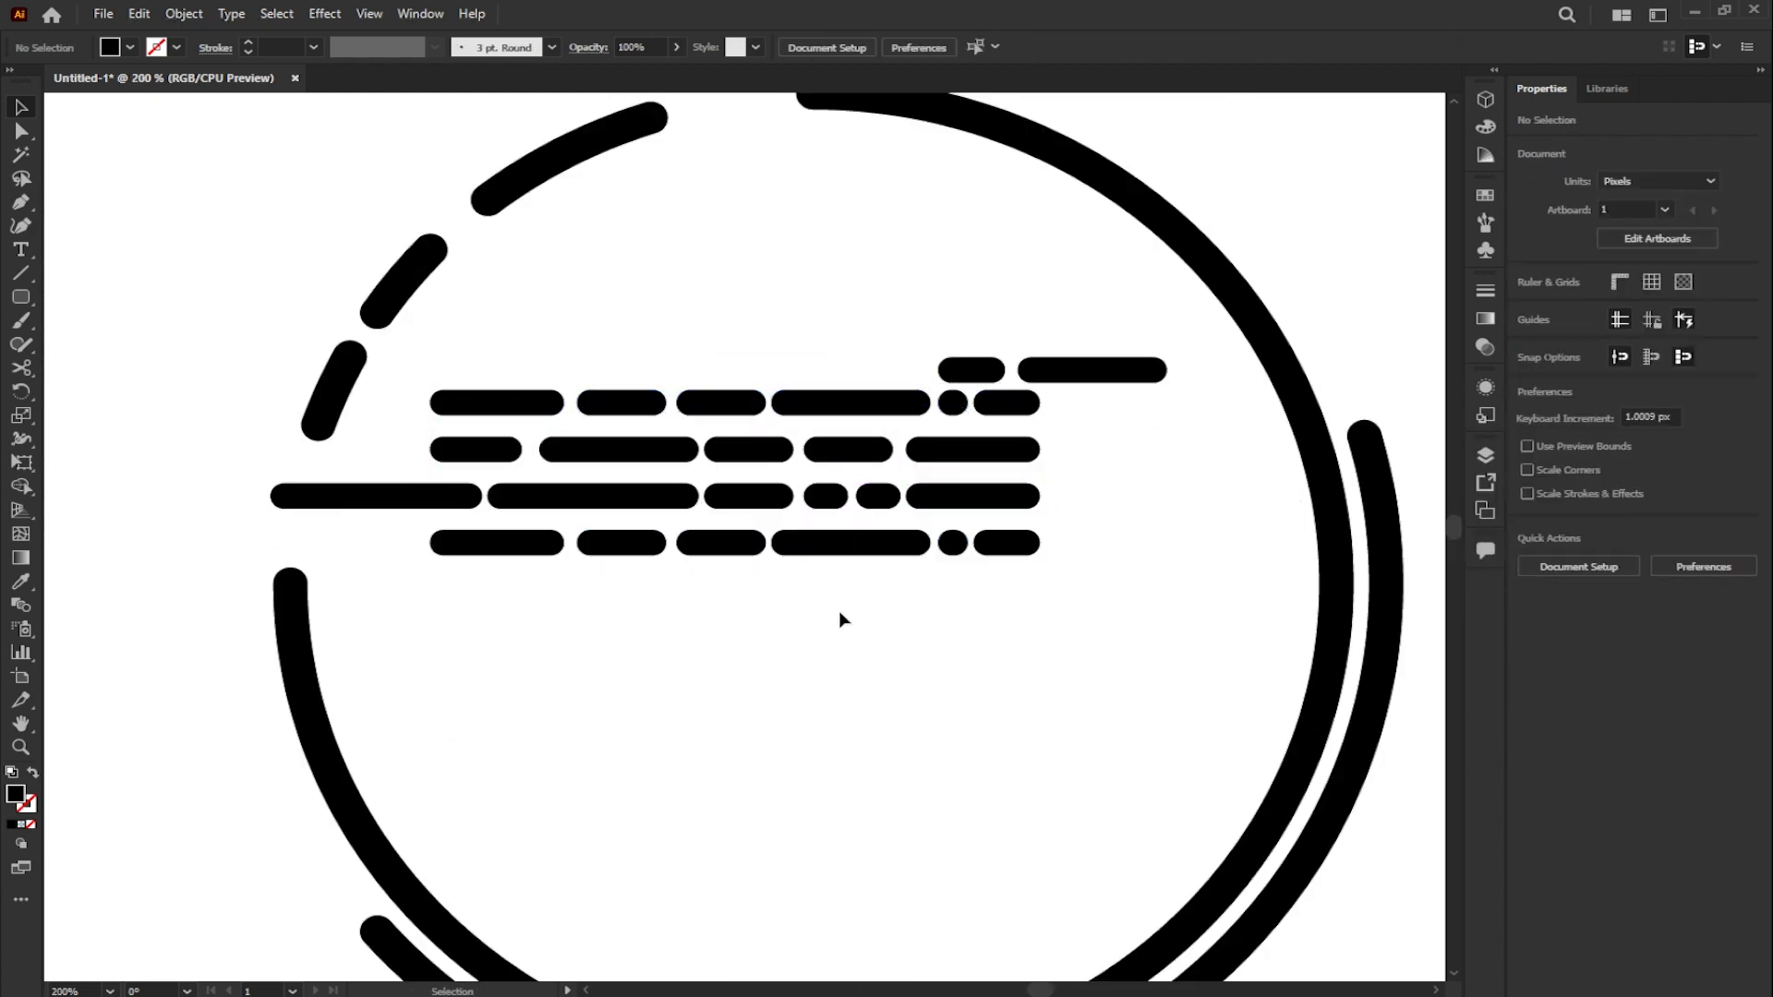
- Vary the lengths and positions of the left bars in the fourth row
{"action": "left_click", "coordinate": [490, 544]}
{"action": "left_click_drag", "start_coordinate": [432, 543], "coordinate": [352, 543]}
{"action": "scroll", "coordinate": [661, 549], "scroll_direction": "up", "scroll_amount": 2}
{"action": "left_click", "coordinate": [654, 547]}
{"action": "left_click", "coordinate": [716, 545]}
{"action": "mouse_move", "coordinate": [672, 538]}
{"action": "left_mouse_down"}
{"action": "mouse_move", "coordinate": [613, 539]}
{"action": "mouse_move", "coordinate": [652, 544]}
{"action": "left_mouse_up"}
{"action": "scroll", "coordinate": [758, 531], "scroll_direction": "down", "scroll_amount": 3}
{"action": "left_click", "coordinate": [854, 557]}
- Copy the two bars of the short top row to just below the fourth row
{"action": "left_click", "coordinate": [951, 407]}
{"action": "left_click_drag", "start_coordinate": [1007, 408], "coordinate": [1010, 578]}
{"action": "scroll", "coordinate": [966, 536], "scroll_direction": "down", "scroll_amount": 2}
{"action": "left_click", "coordinate": [1192, 499]}
- Copy a small group of bars from the upper rows to form a separate two-row block in the ring's lower middle
{"action": "scroll", "coordinate": [970, 588], "scroll_direction": "up", "scroll_amount": 1}
{"action": "left_click", "coordinate": [772, 428]}
{"action": "left_click", "coordinate": [770, 452], "text": "shift"}
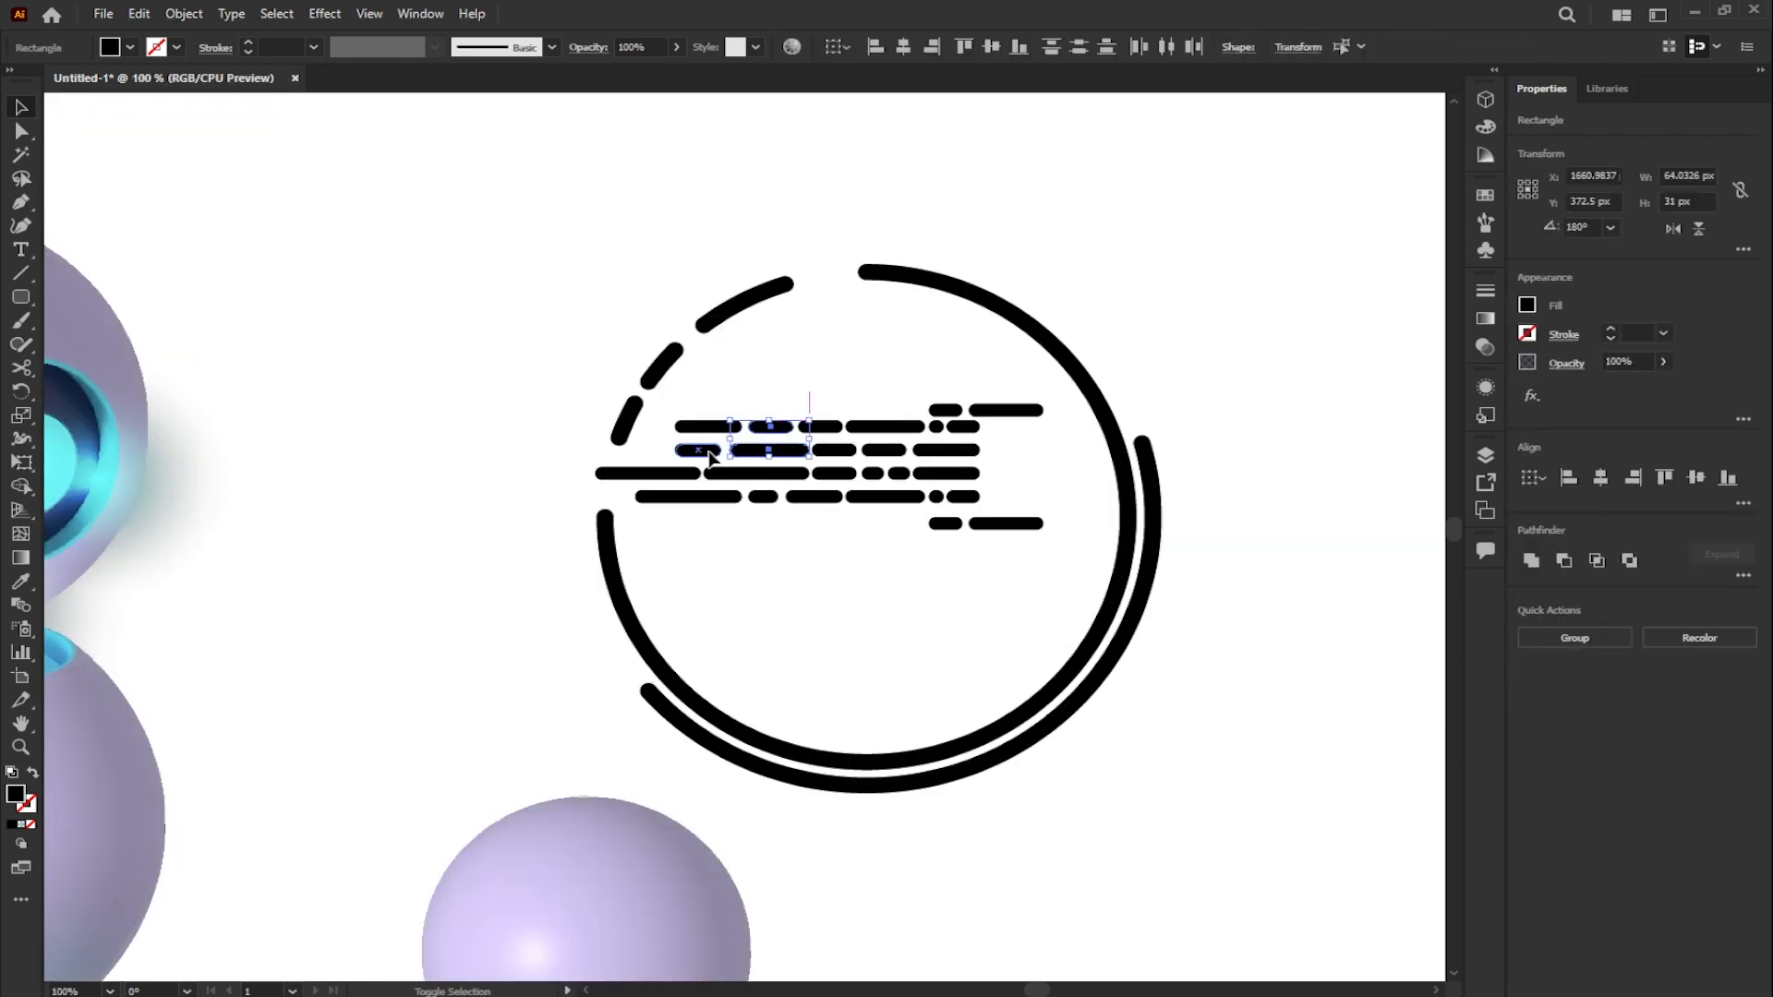
{"action": "left_click_drag", "start_coordinate": [823, 438], "coordinate": [940, 576]}
{"action": "left_click", "coordinate": [951, 588]}
{"action": "scroll", "coordinate": [839, 454], "scroll_direction": "down", "scroll_amount": 1}
- Expand the fill and stroke of the ring arcs and dashes into shapes
{"action": "left_click_drag", "start_coordinate": [662, 293], "coordinate": [1141, 670]}
{"action": "left_click", "coordinate": [1090, 602]}
{"action": "left_click", "coordinate": [1028, 541]}
{"action": "left_click", "coordinate": [184, 13]}
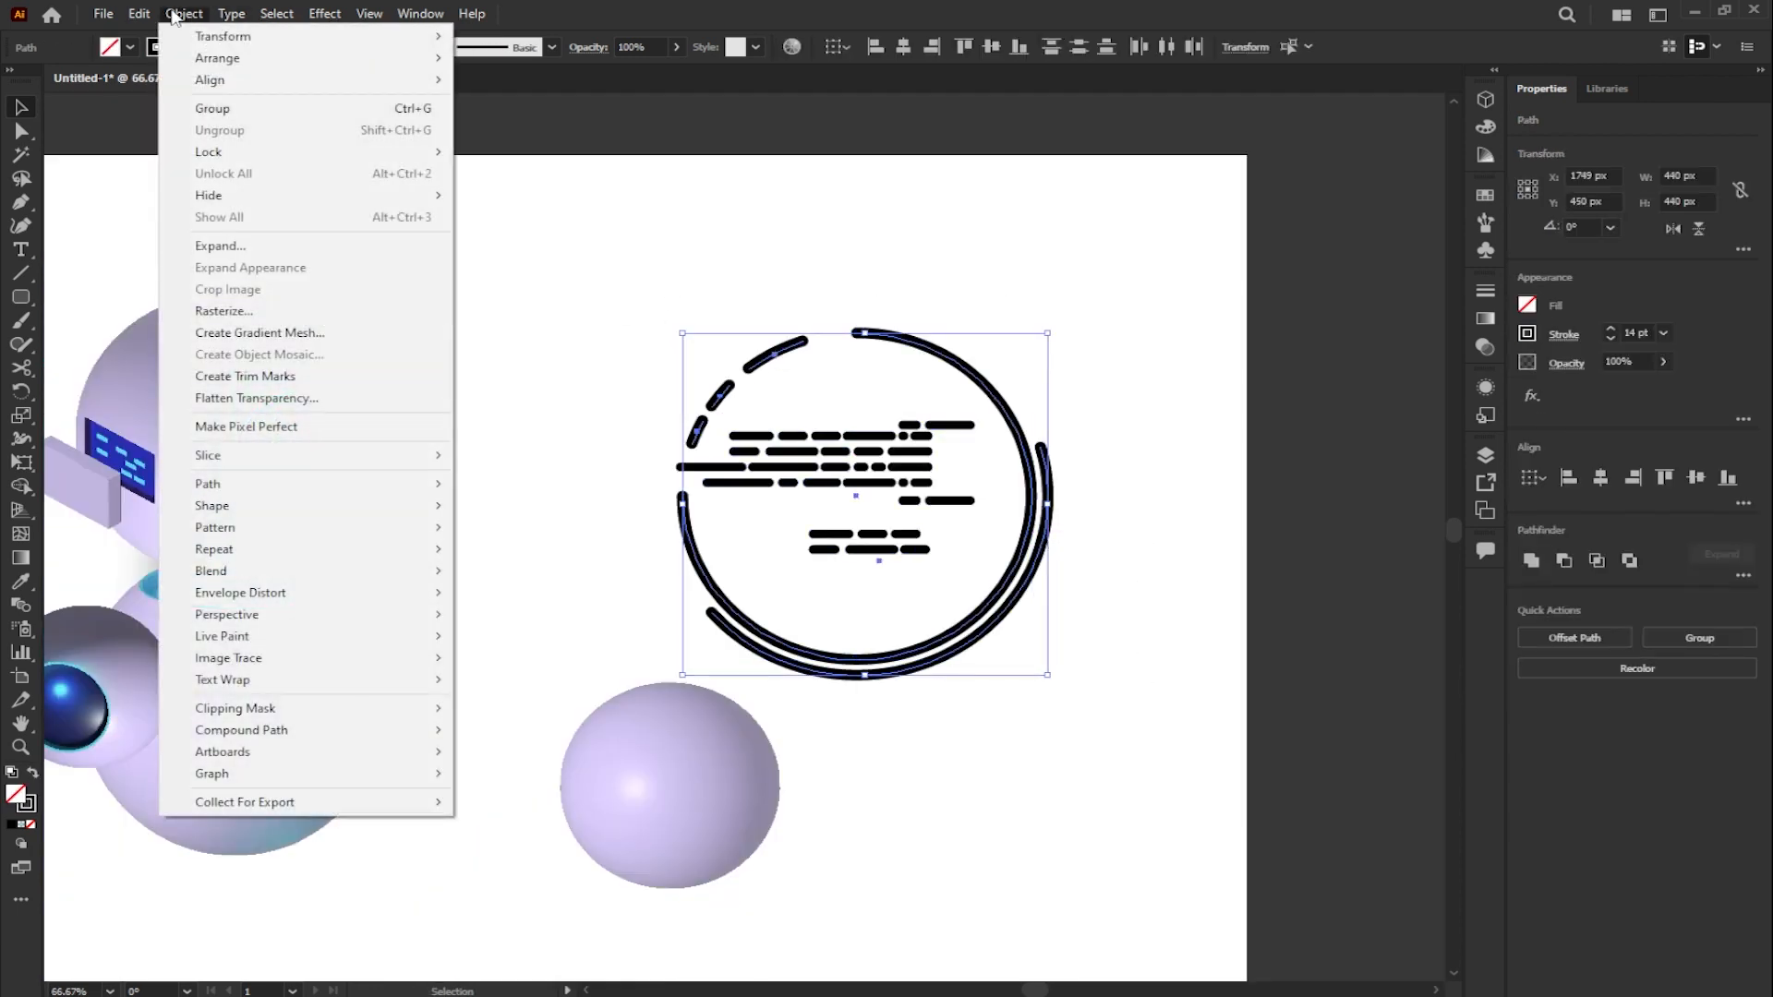
{"action": "left_click", "coordinate": [217, 245]}
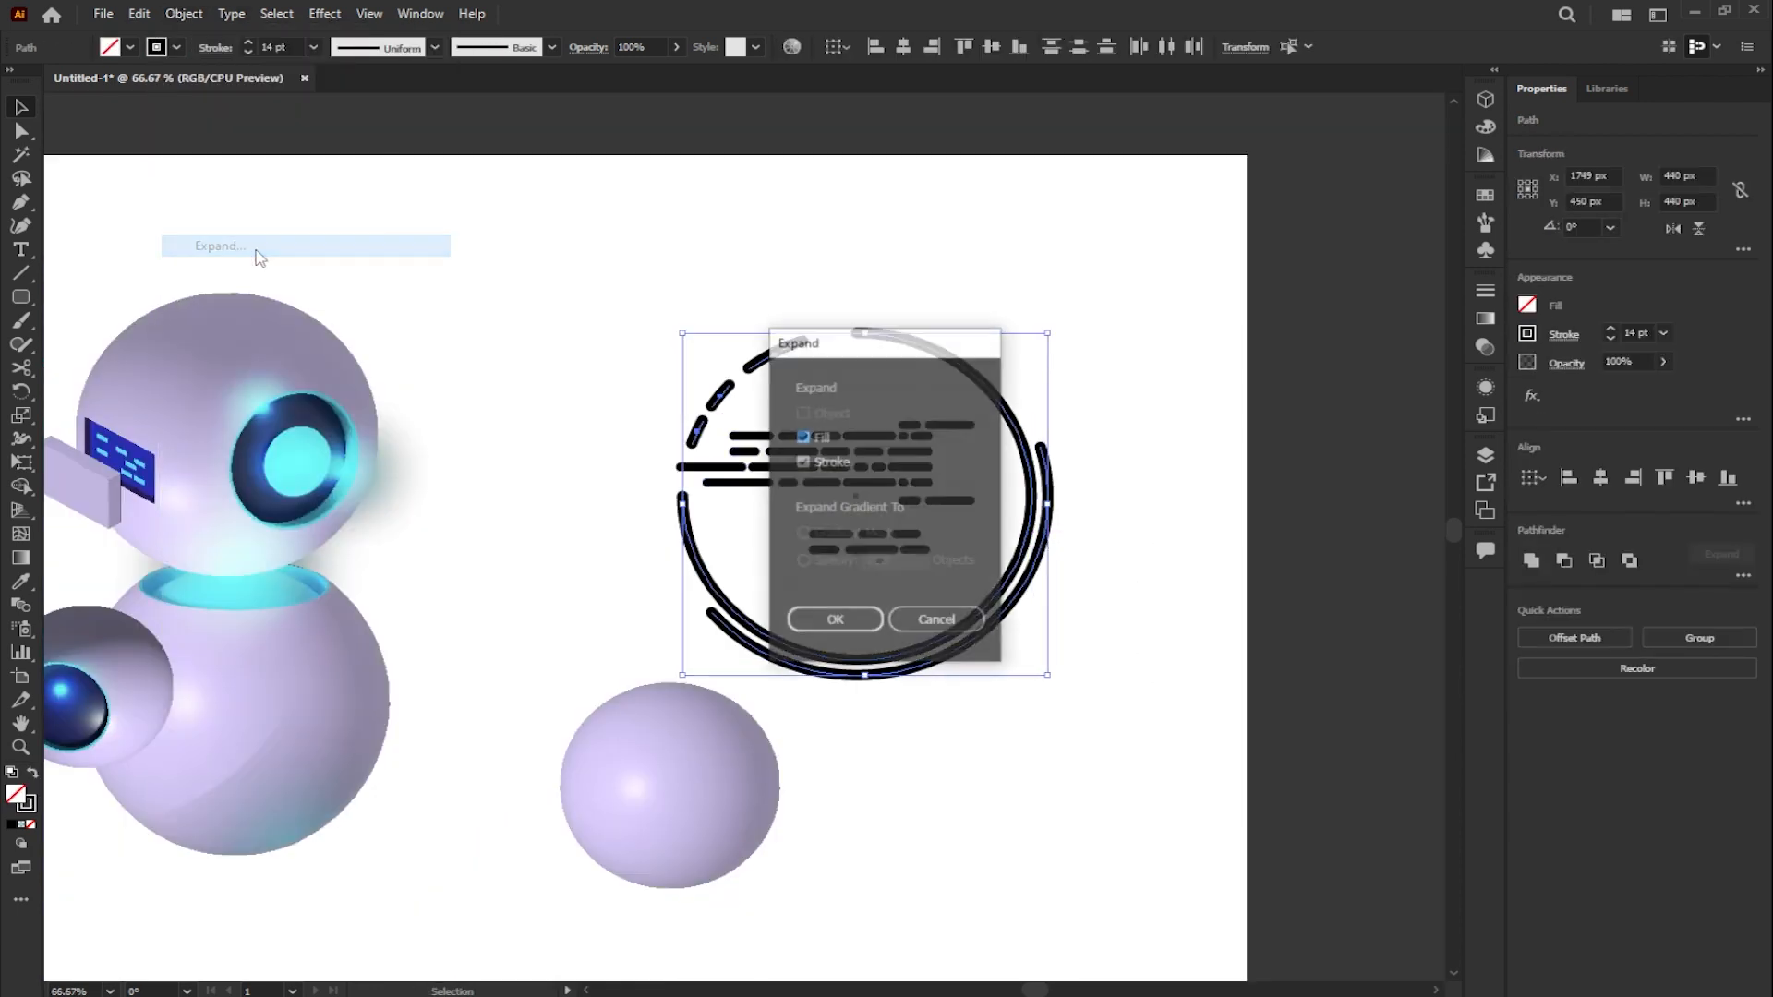
{"action": "left_click", "coordinate": [830, 631]}
- Group the ring pieces with the bars and fill the whole group with cyan
{"action": "left_click_drag", "start_coordinate": [1037, 682], "coordinate": [661, 314]}
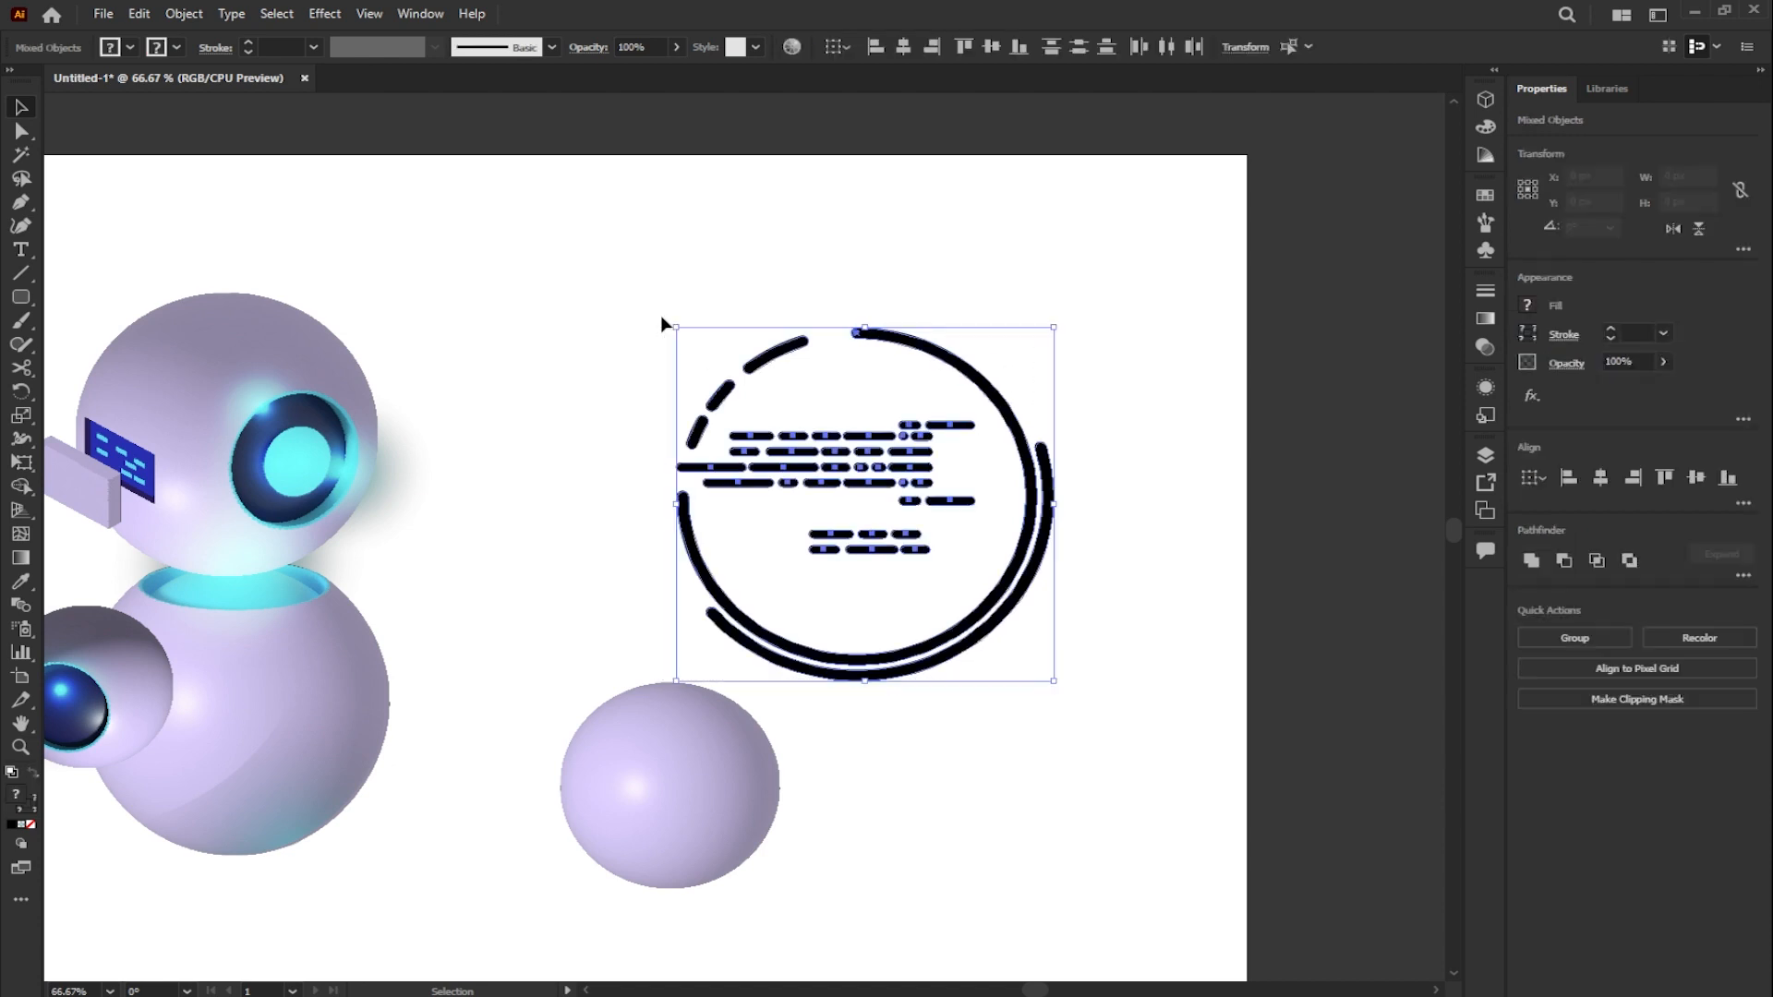
{"action": "key", "text": "ctrl+g"}
{"action": "left_click_drag", "start_coordinate": [1074, 703], "coordinate": [1239, 763]}
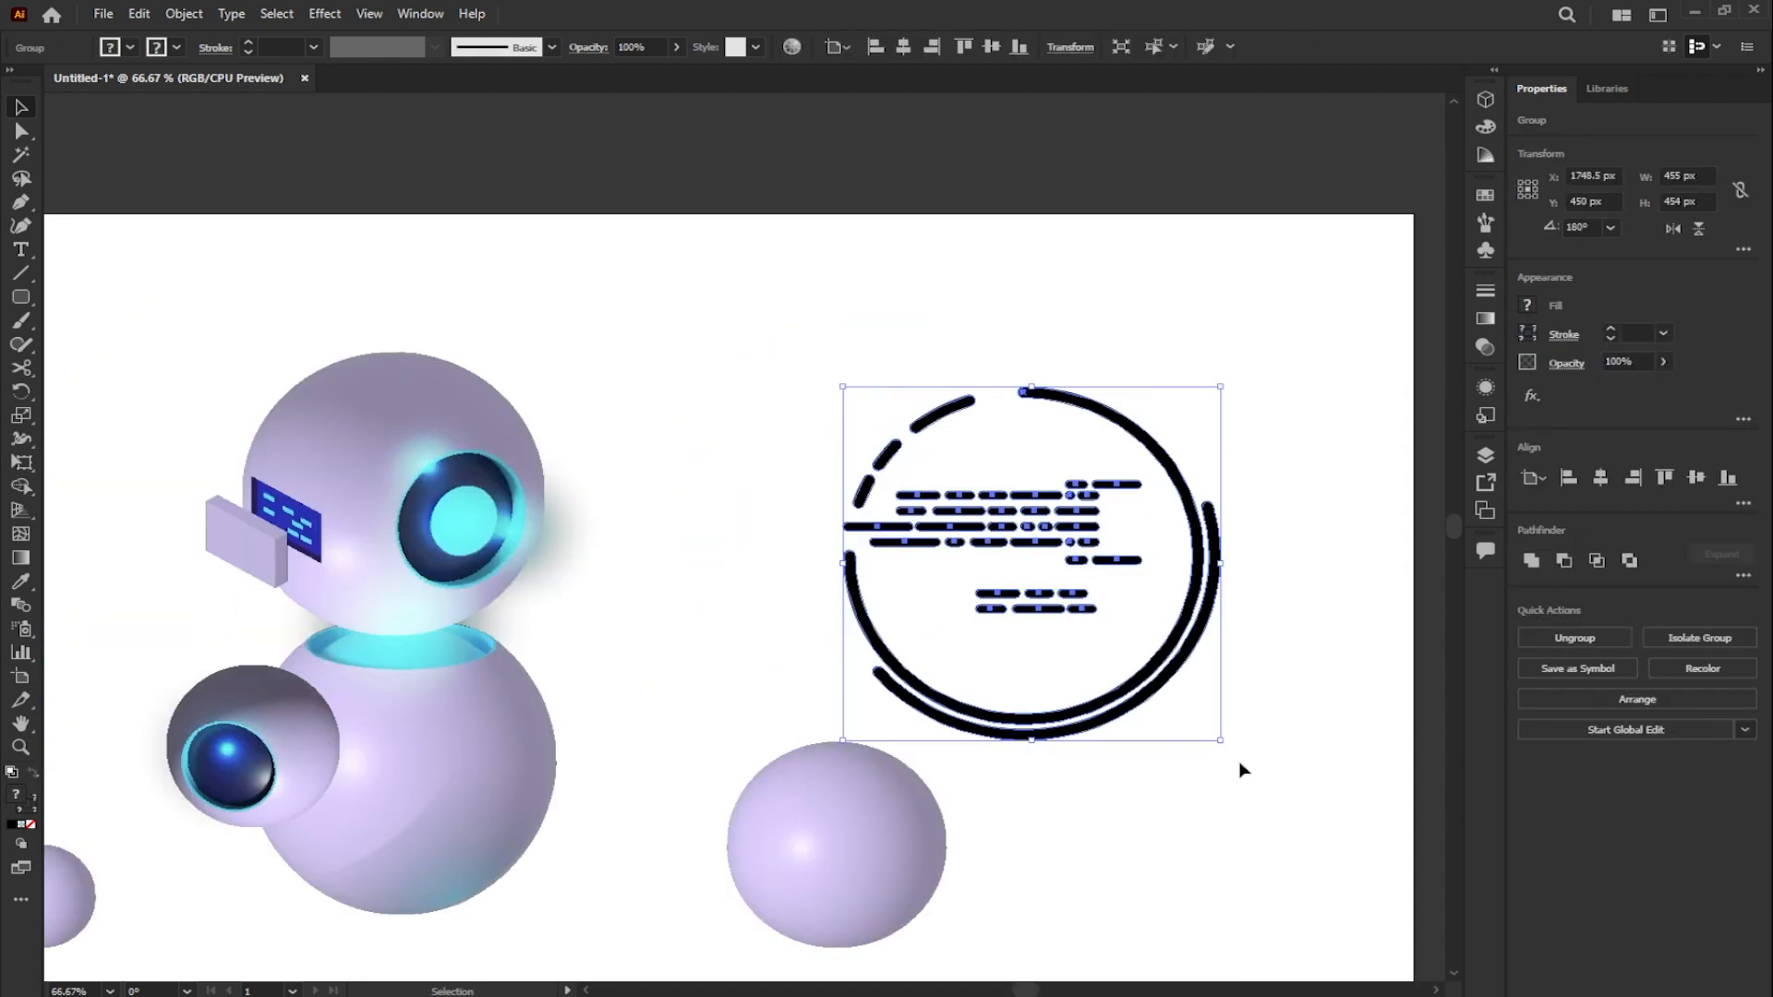
{"action": "left_click", "coordinate": [1528, 304]}
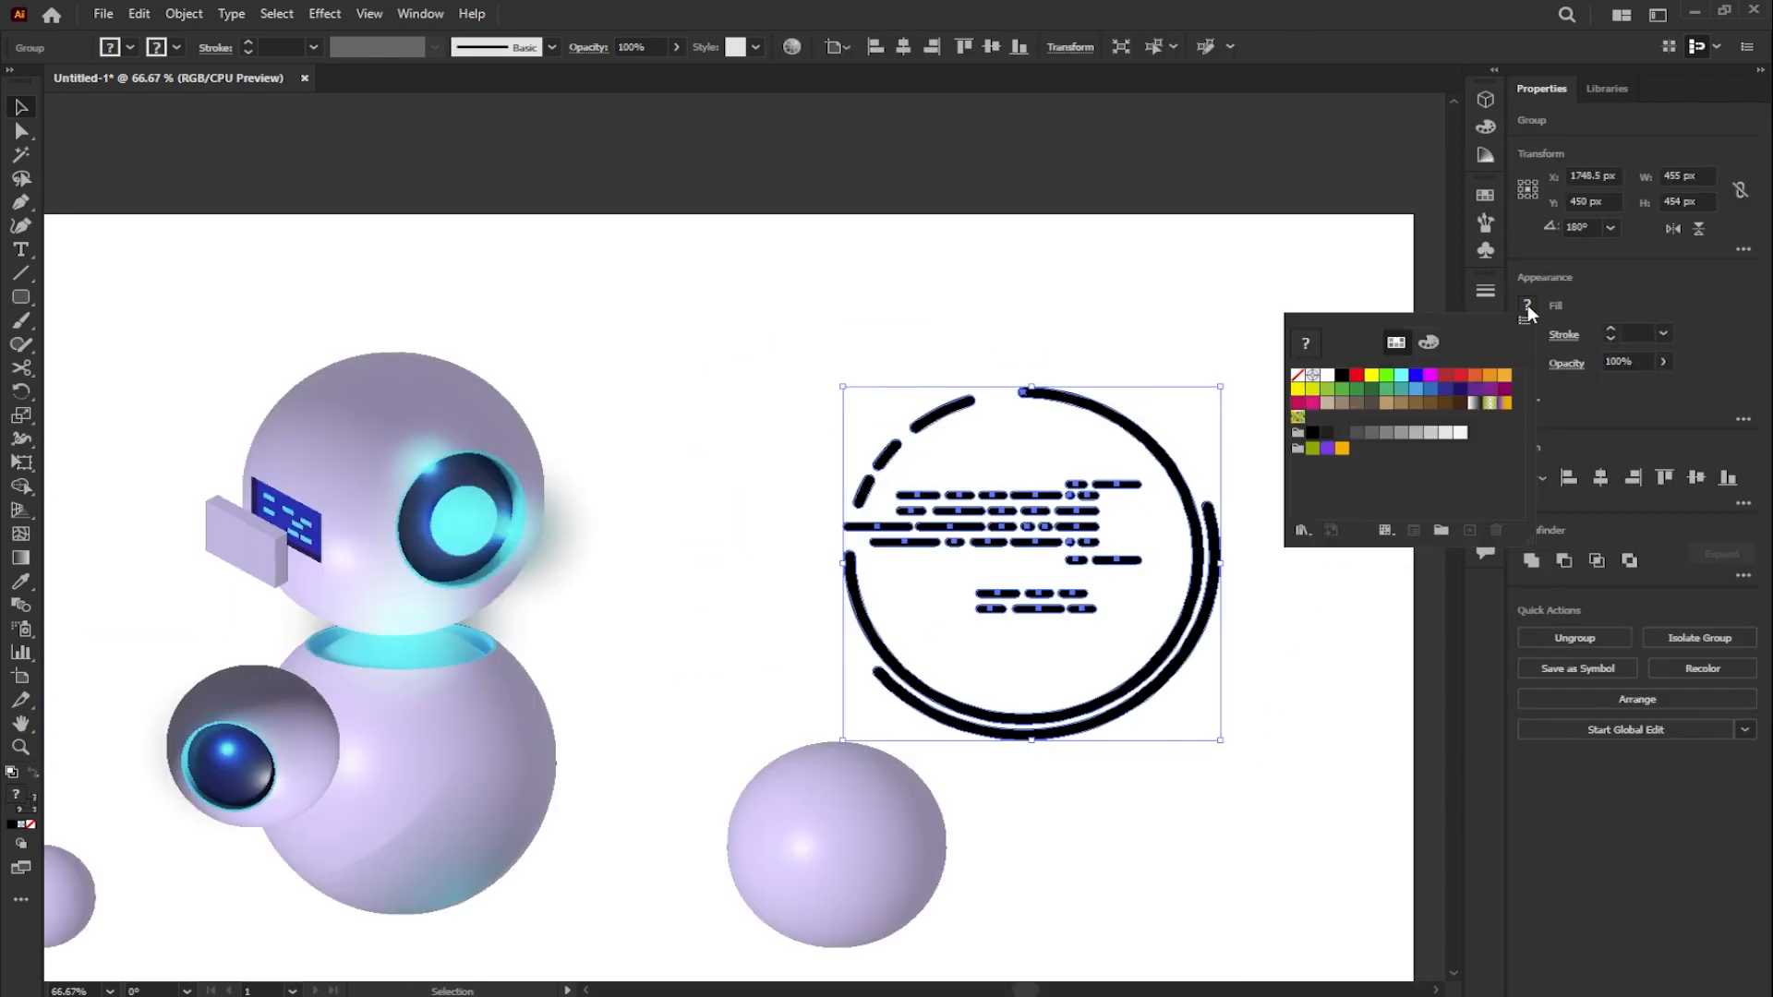
{"action": "left_click", "coordinate": [1402, 376]}
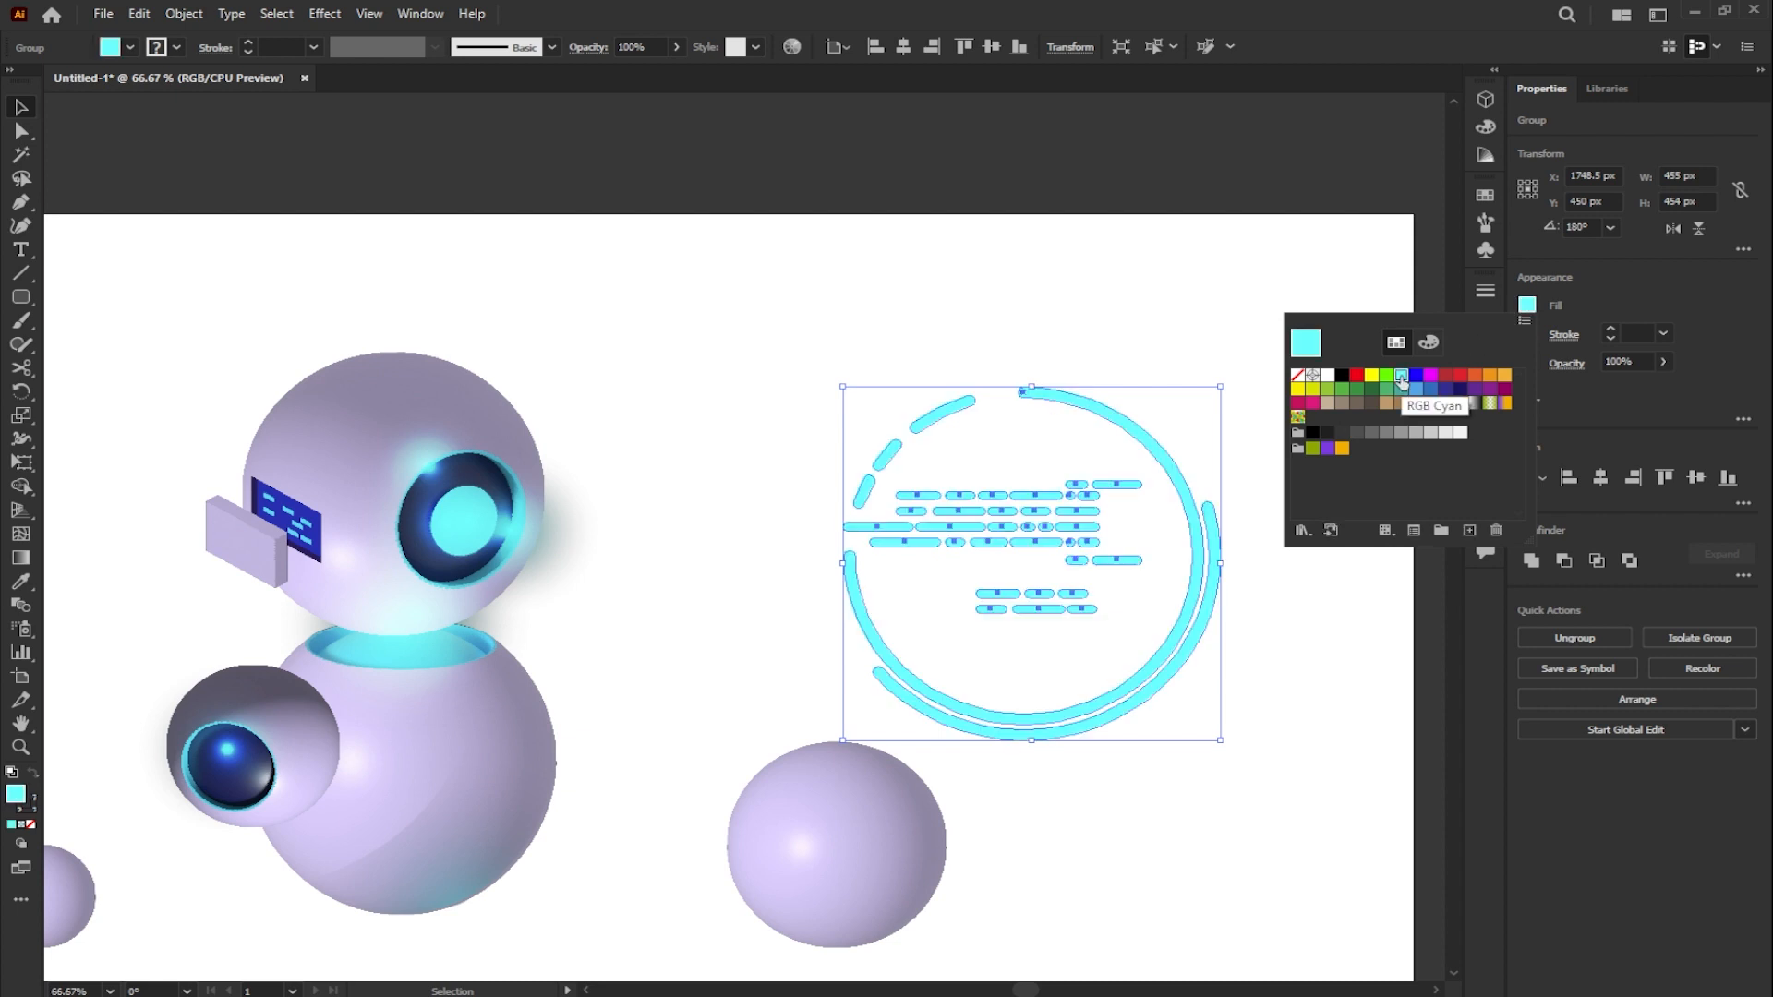
{"action": "left_click", "coordinate": [1208, 347]}
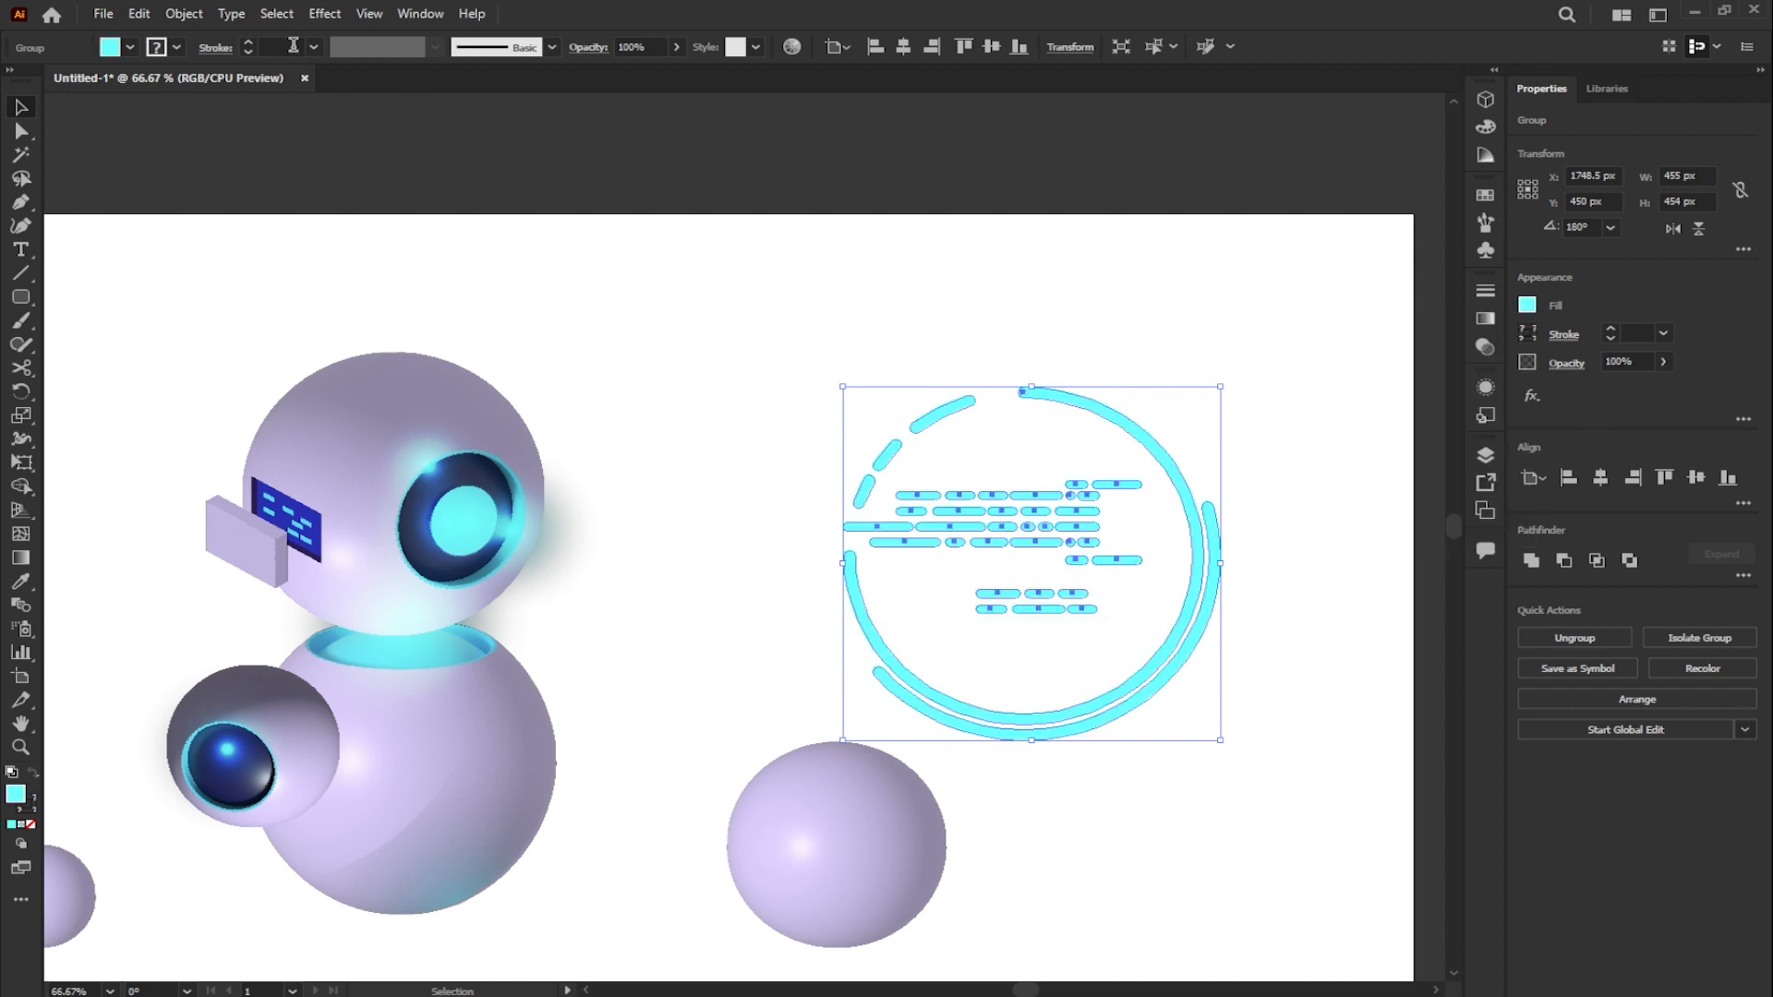
- Apply the classic 3D Extrude & Bevel effect to the group with 0 pt extrude depth and the Isometric Right position
{"action": "left_click", "coordinate": [324, 17]}
{"action": "mouse_move", "coordinate": [434, 126]}
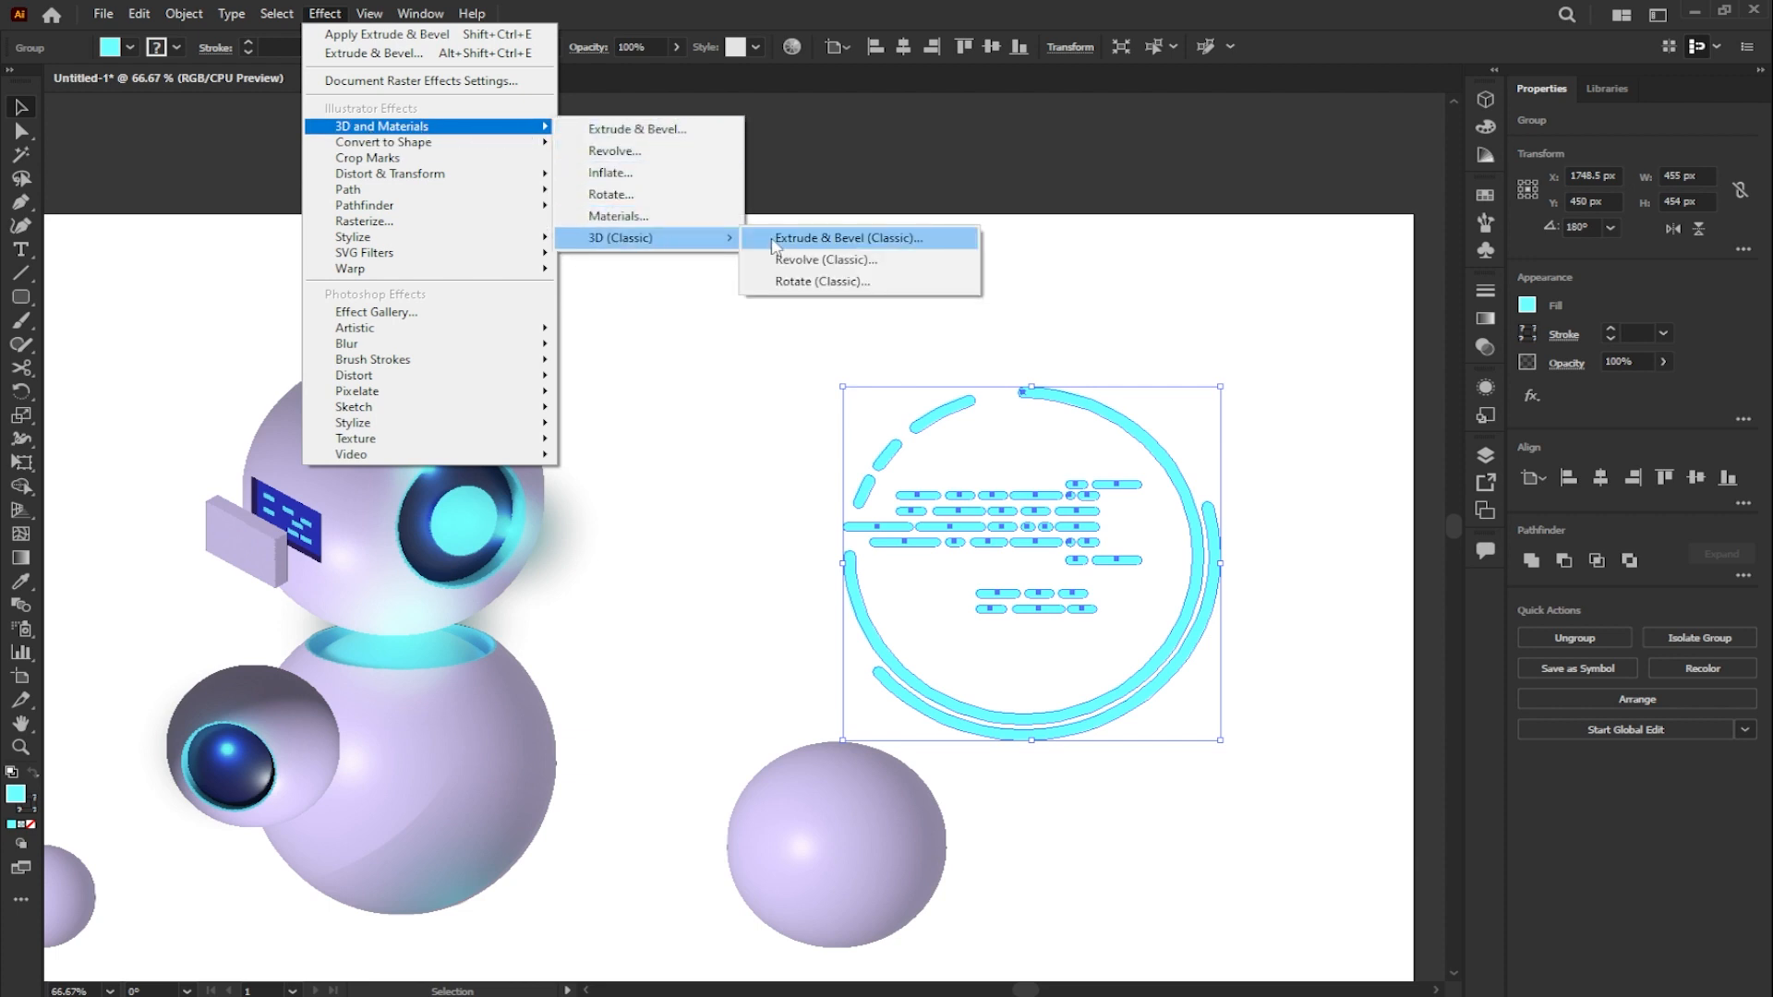
{"action": "left_click", "coordinate": [820, 242]}
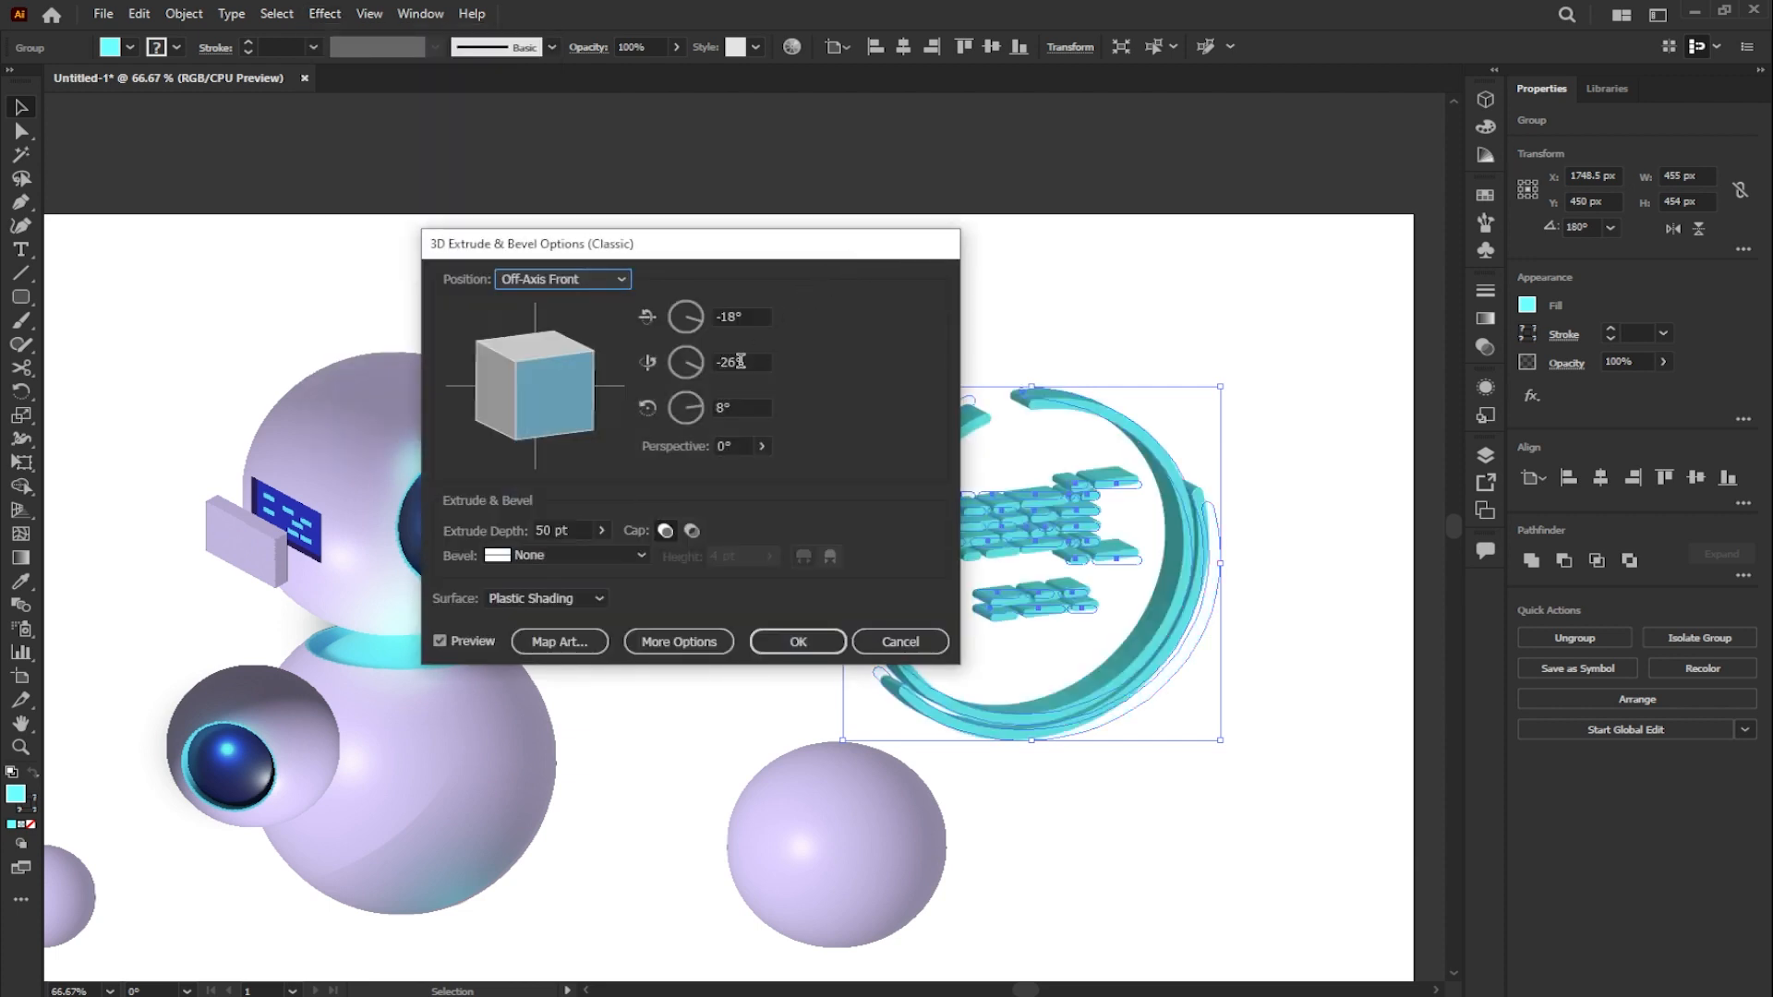
{"action": "double_click", "coordinate": [559, 529]}
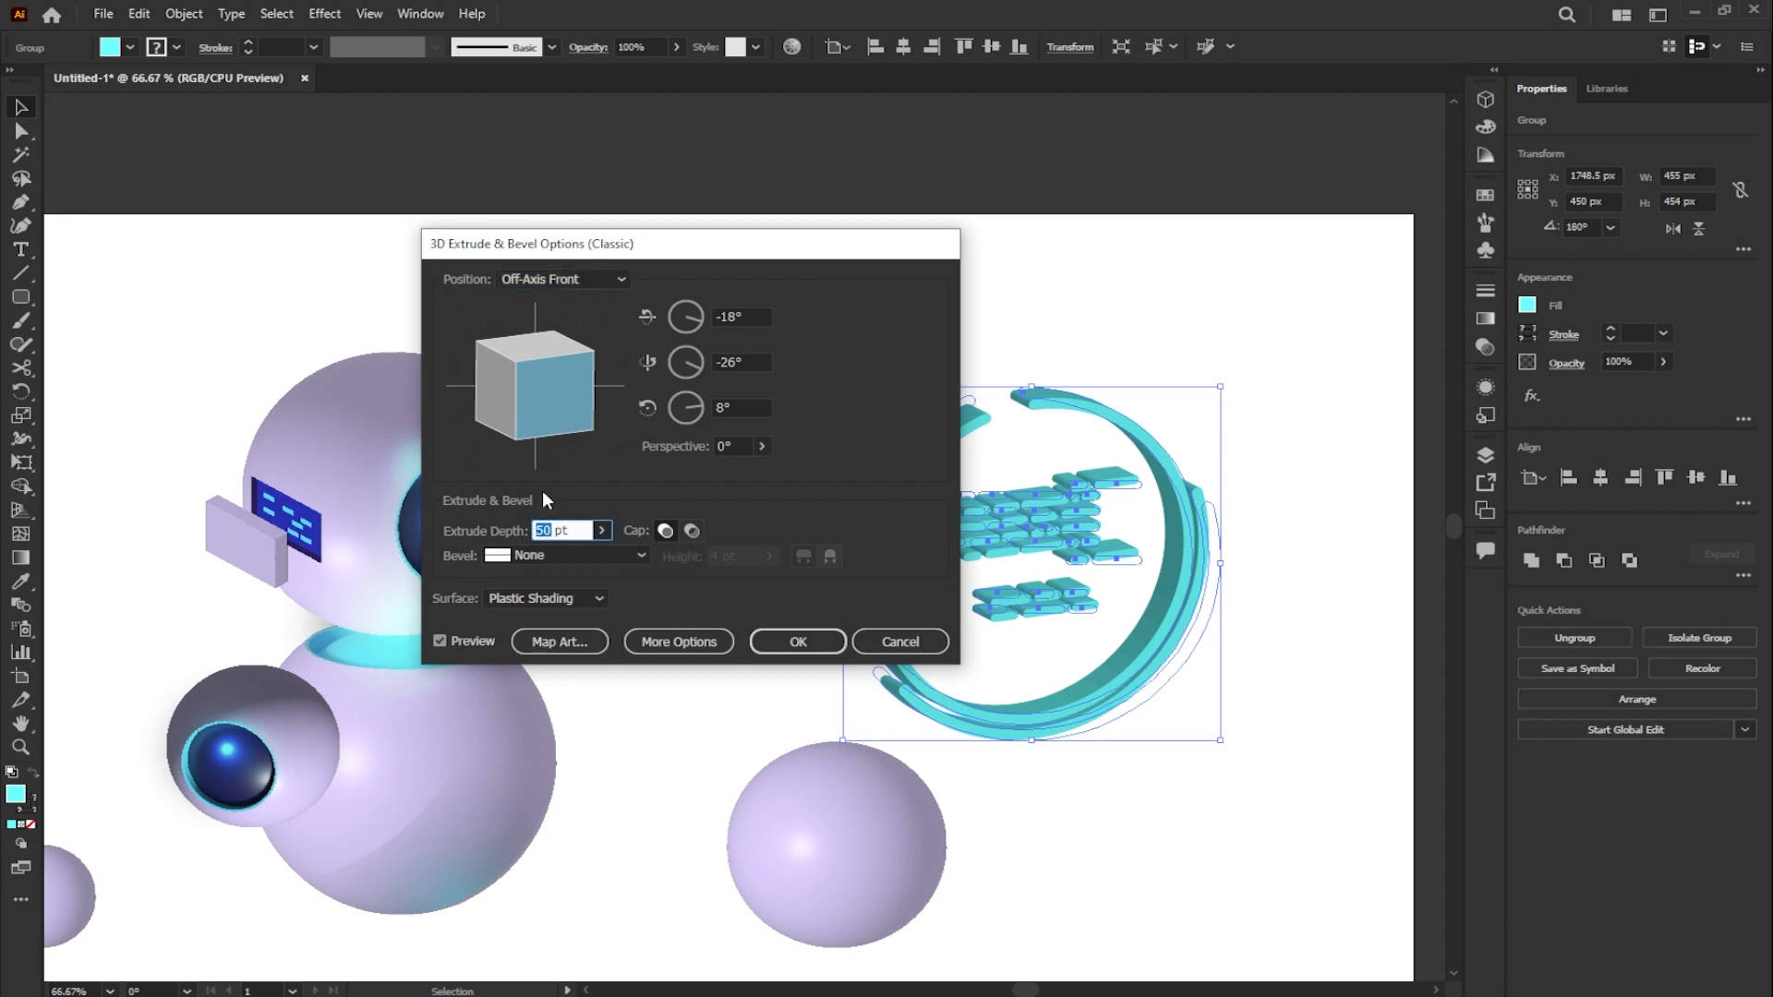
{"action": "type", "text": "0"}
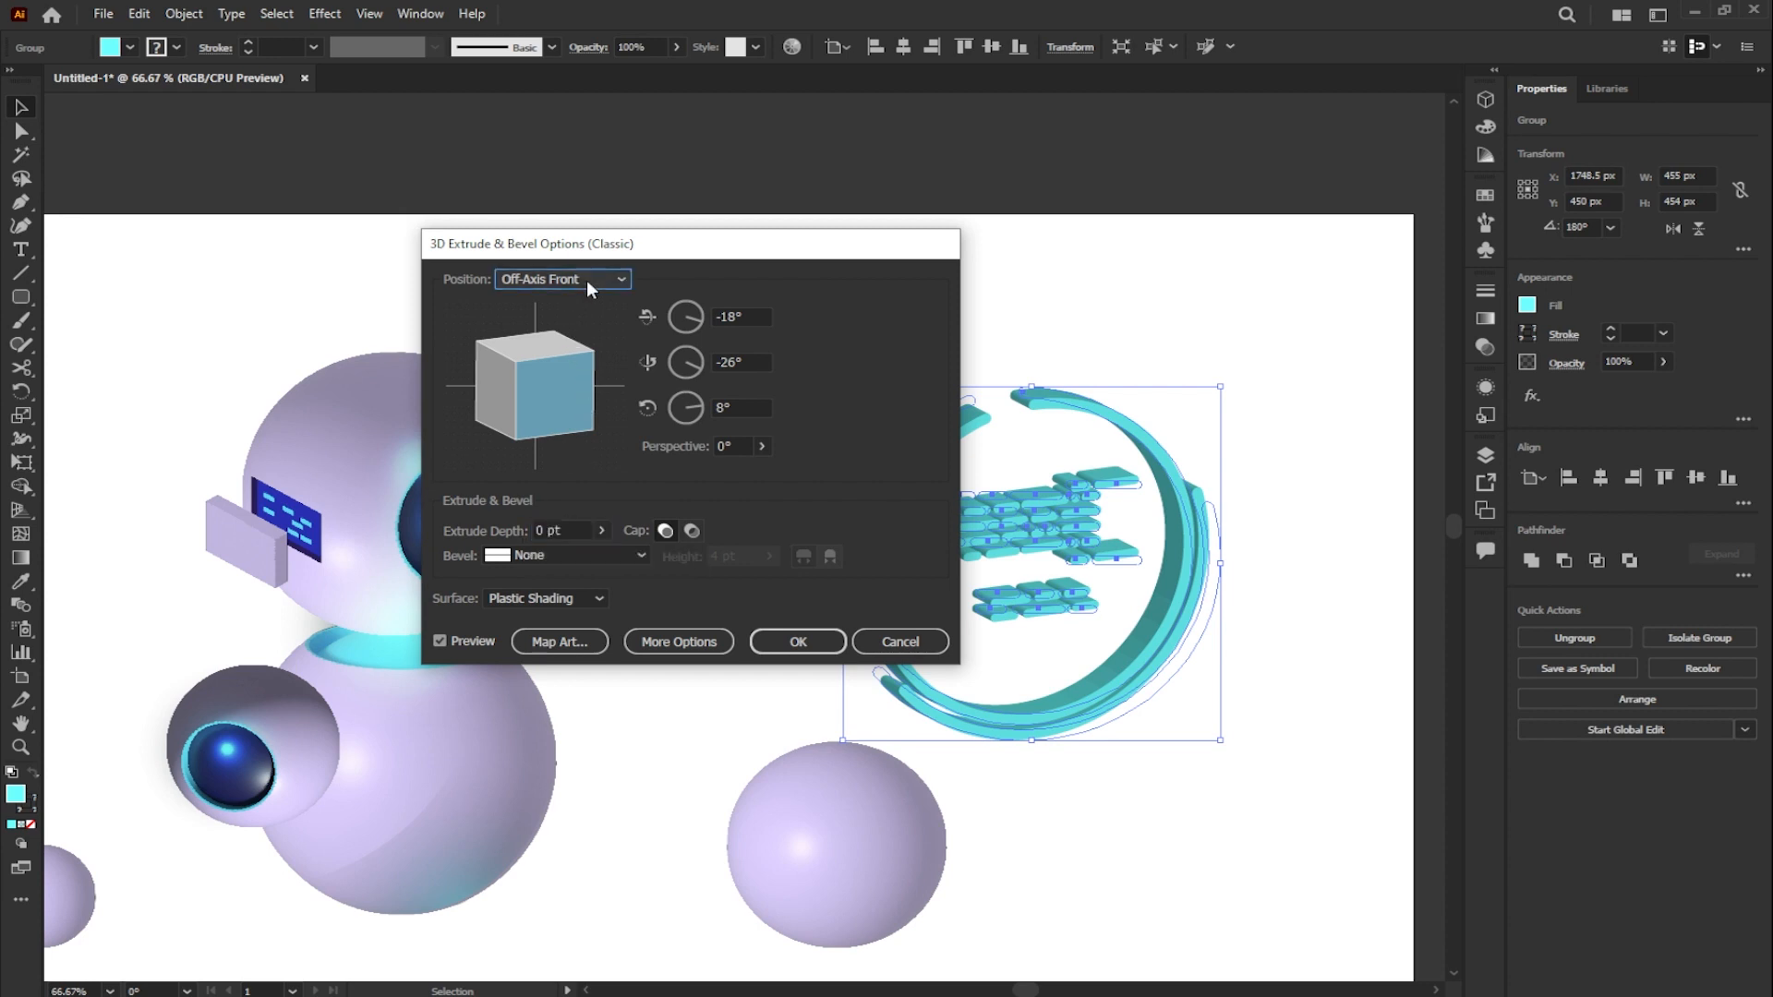
{"action": "left_click", "coordinate": [586, 280]}
{"action": "left_click", "coordinate": [565, 613]}
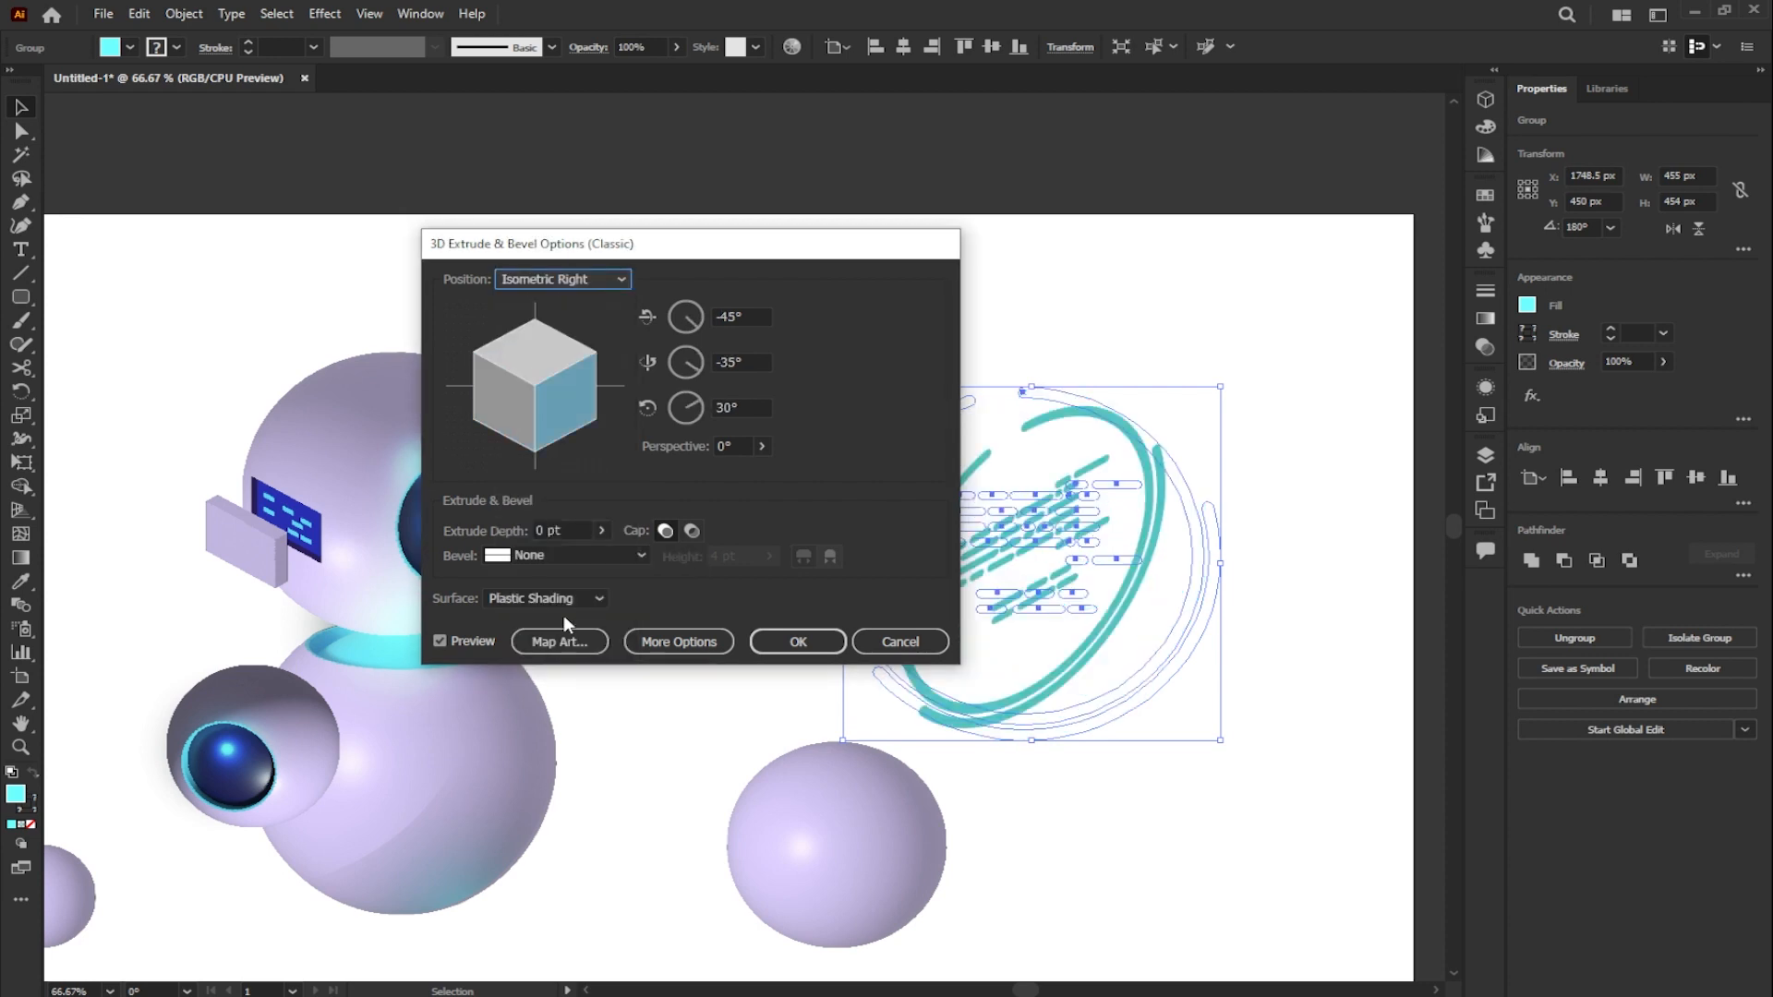
{"action": "left_click", "coordinate": [811, 635]}
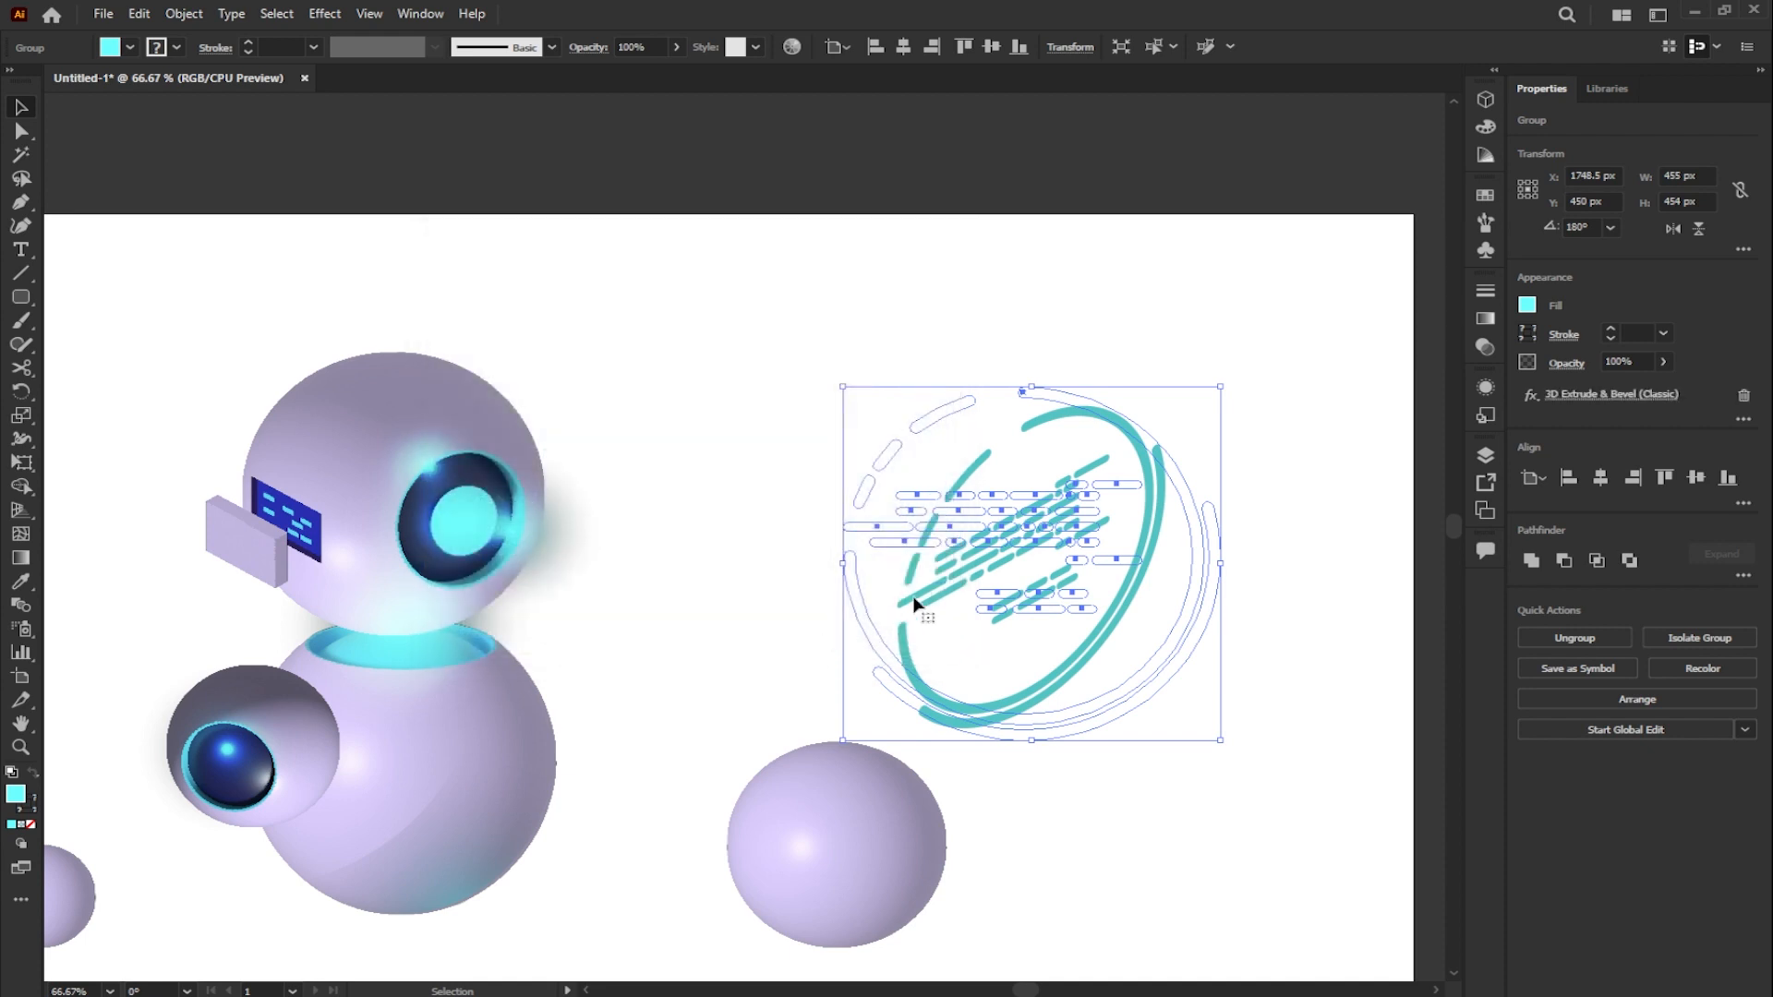
- Move the isometric ring graphic onto the robot so it projects from the cyan eye
{"action": "left_click_drag", "start_coordinate": [985, 562], "coordinate": [543, 559]}
{"action": "left_click", "coordinate": [749, 528]}
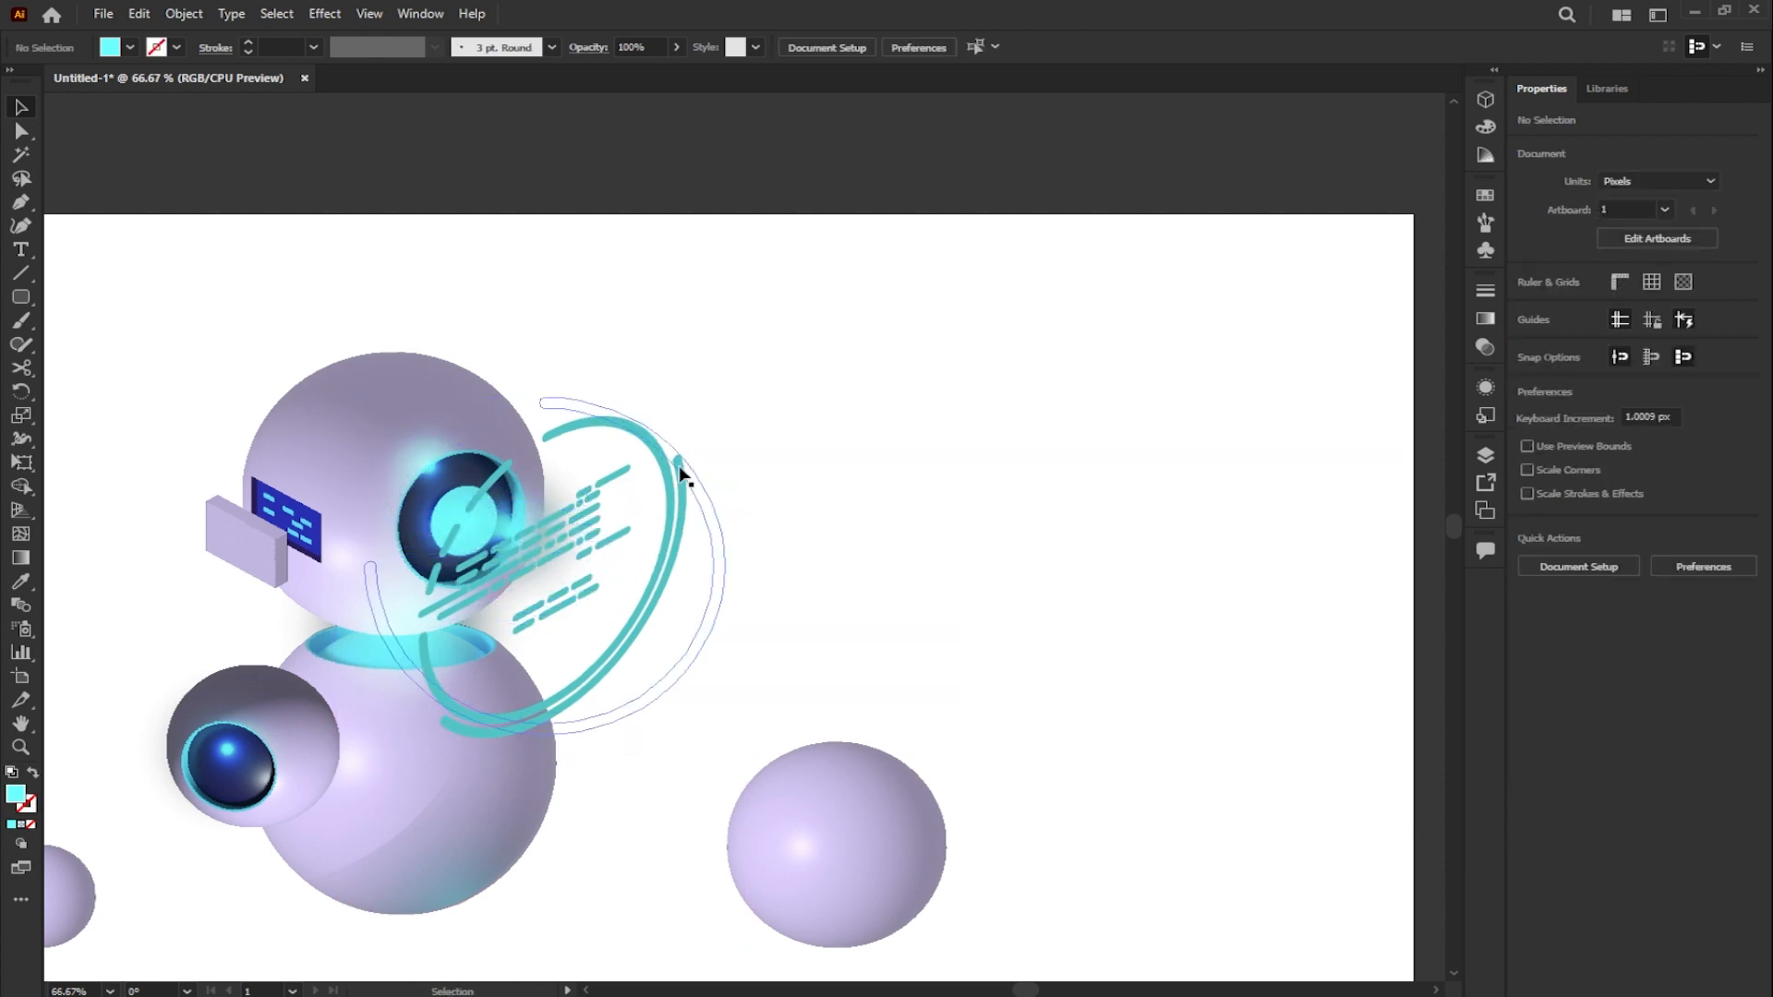
{"action": "scroll", "coordinate": [737, 499], "scroll_direction": "down", "scroll_amount": 2}
{"action": "scroll", "coordinate": [560, 555], "scroll_direction": "up", "scroll_amount": 3}
{"action": "scroll", "coordinate": [614, 545], "scroll_direction": "down", "scroll_amount": 1}
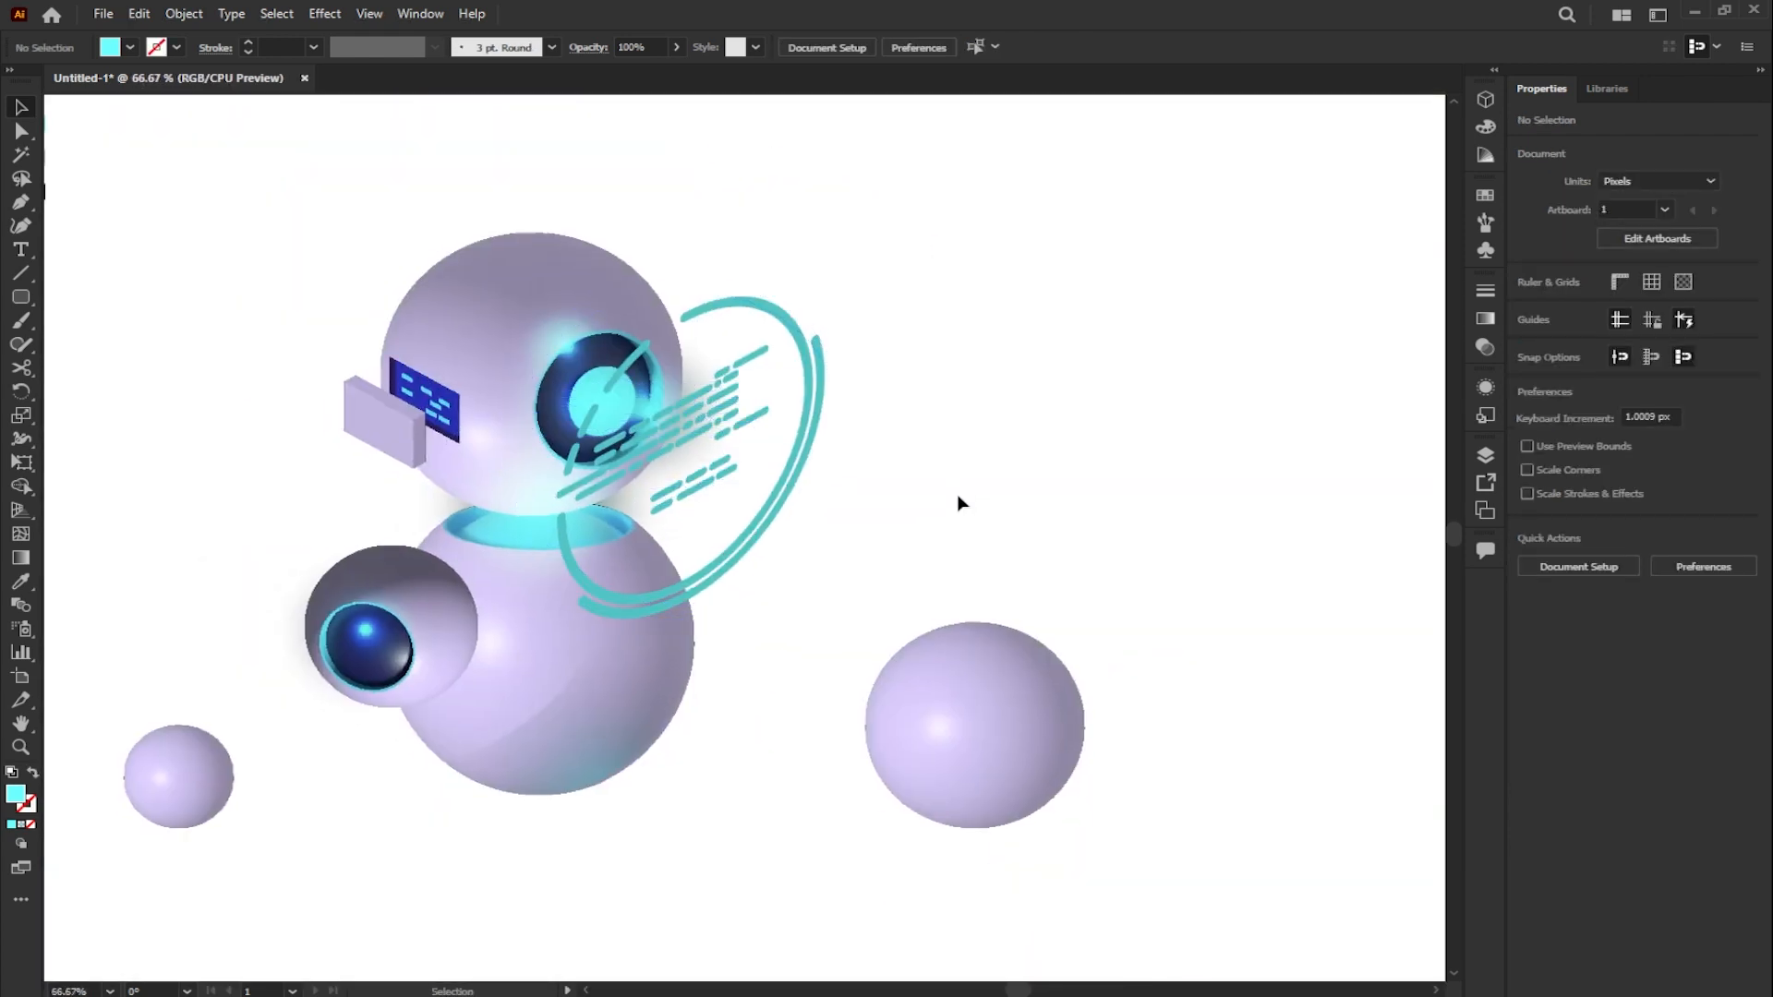
- Isolate the ring graphic's group and lower the opacity of its pieces to about 35%
{"action": "double_click", "coordinate": [868, 413]}
{"action": "left_click", "coordinate": [867, 411]}
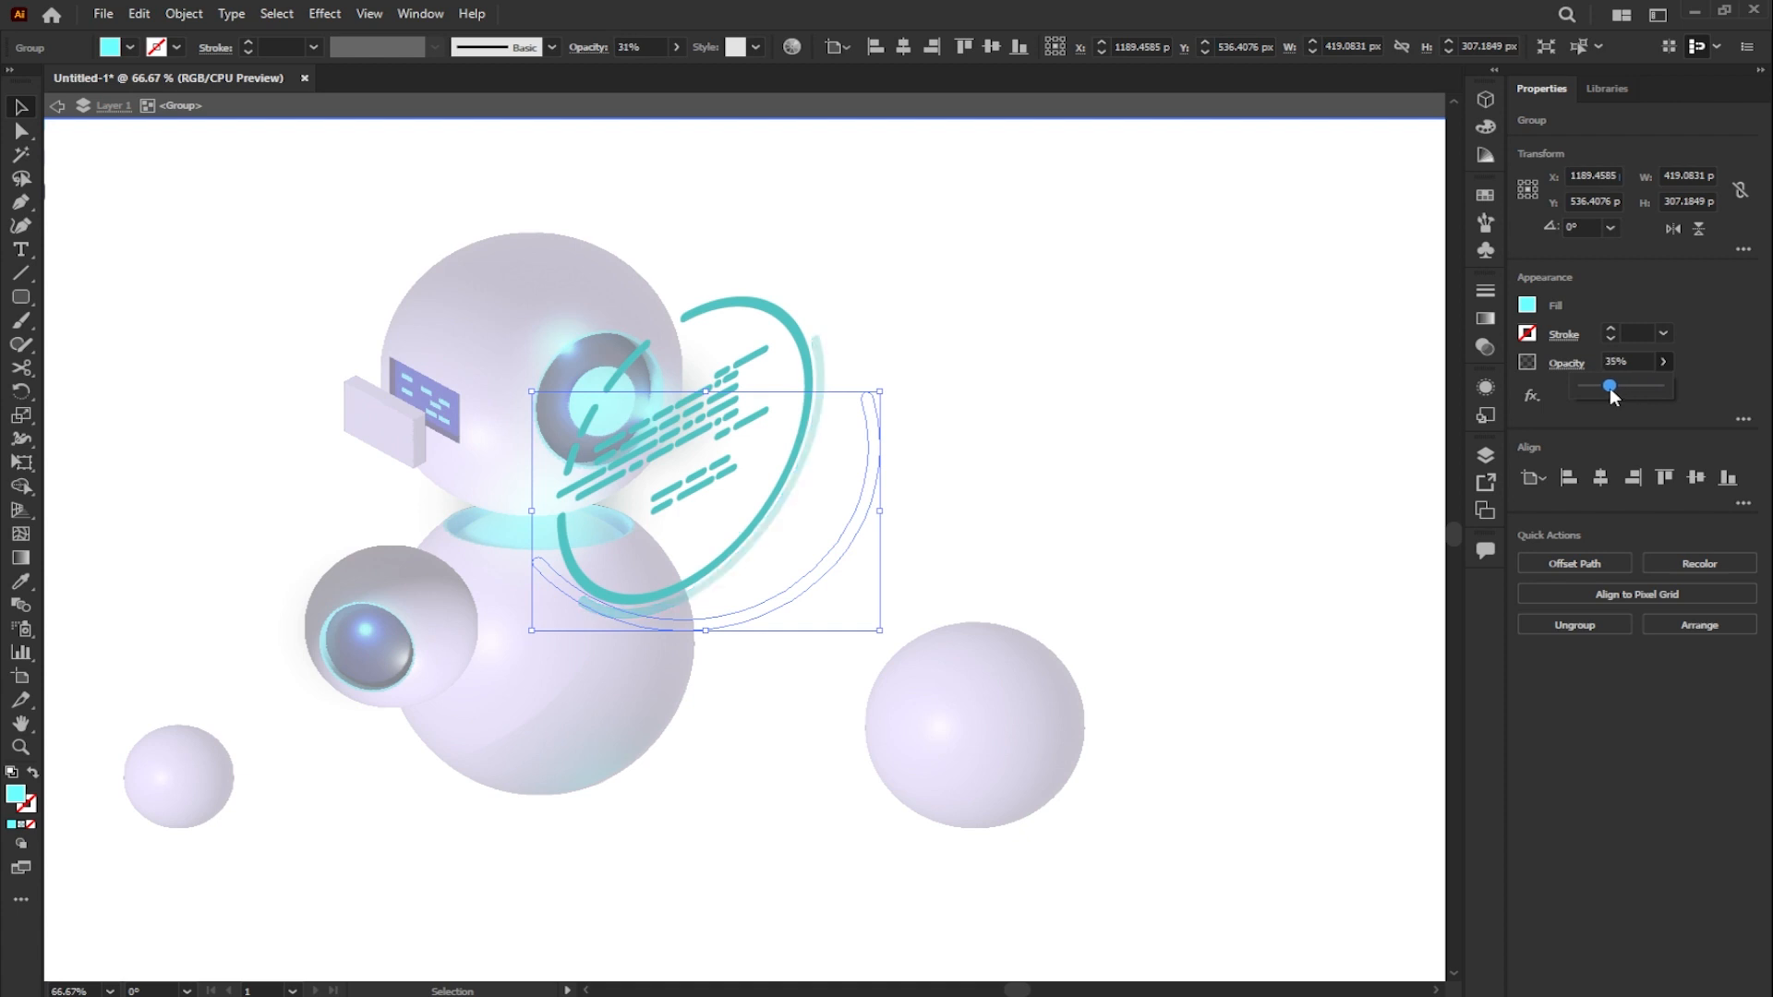
{"action": "key", "text": "ctrl+a"}
{"action": "mouse_move", "coordinate": [1610, 386]}
{"action": "left_mouse_down"}
{"action": "mouse_move", "coordinate": [1646, 392]}
{"action": "mouse_move", "coordinate": [1616, 388]}
{"action": "left_mouse_up"}
- Set the opacity of the large inner ring arc to 46% and leave isolation mode
{"action": "double_click", "coordinate": [801, 354]}
{"action": "left_click", "coordinate": [1664, 362]}
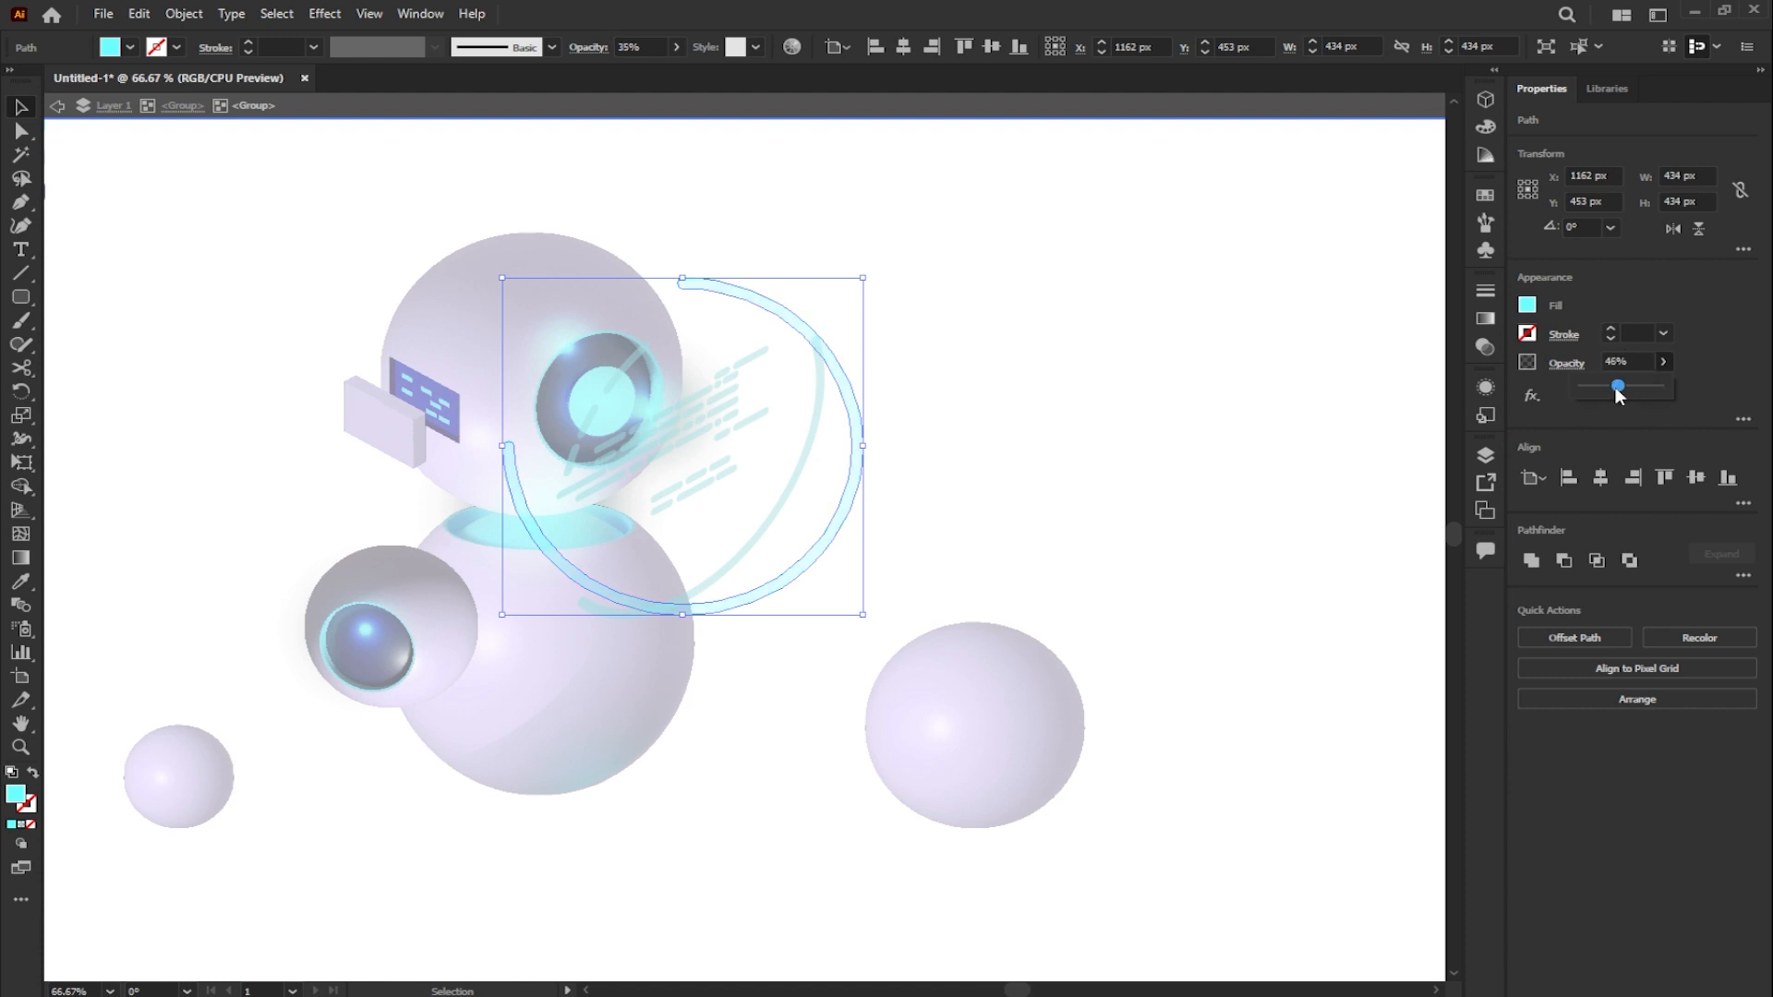
{"action": "double_click", "coordinate": [908, 410]}
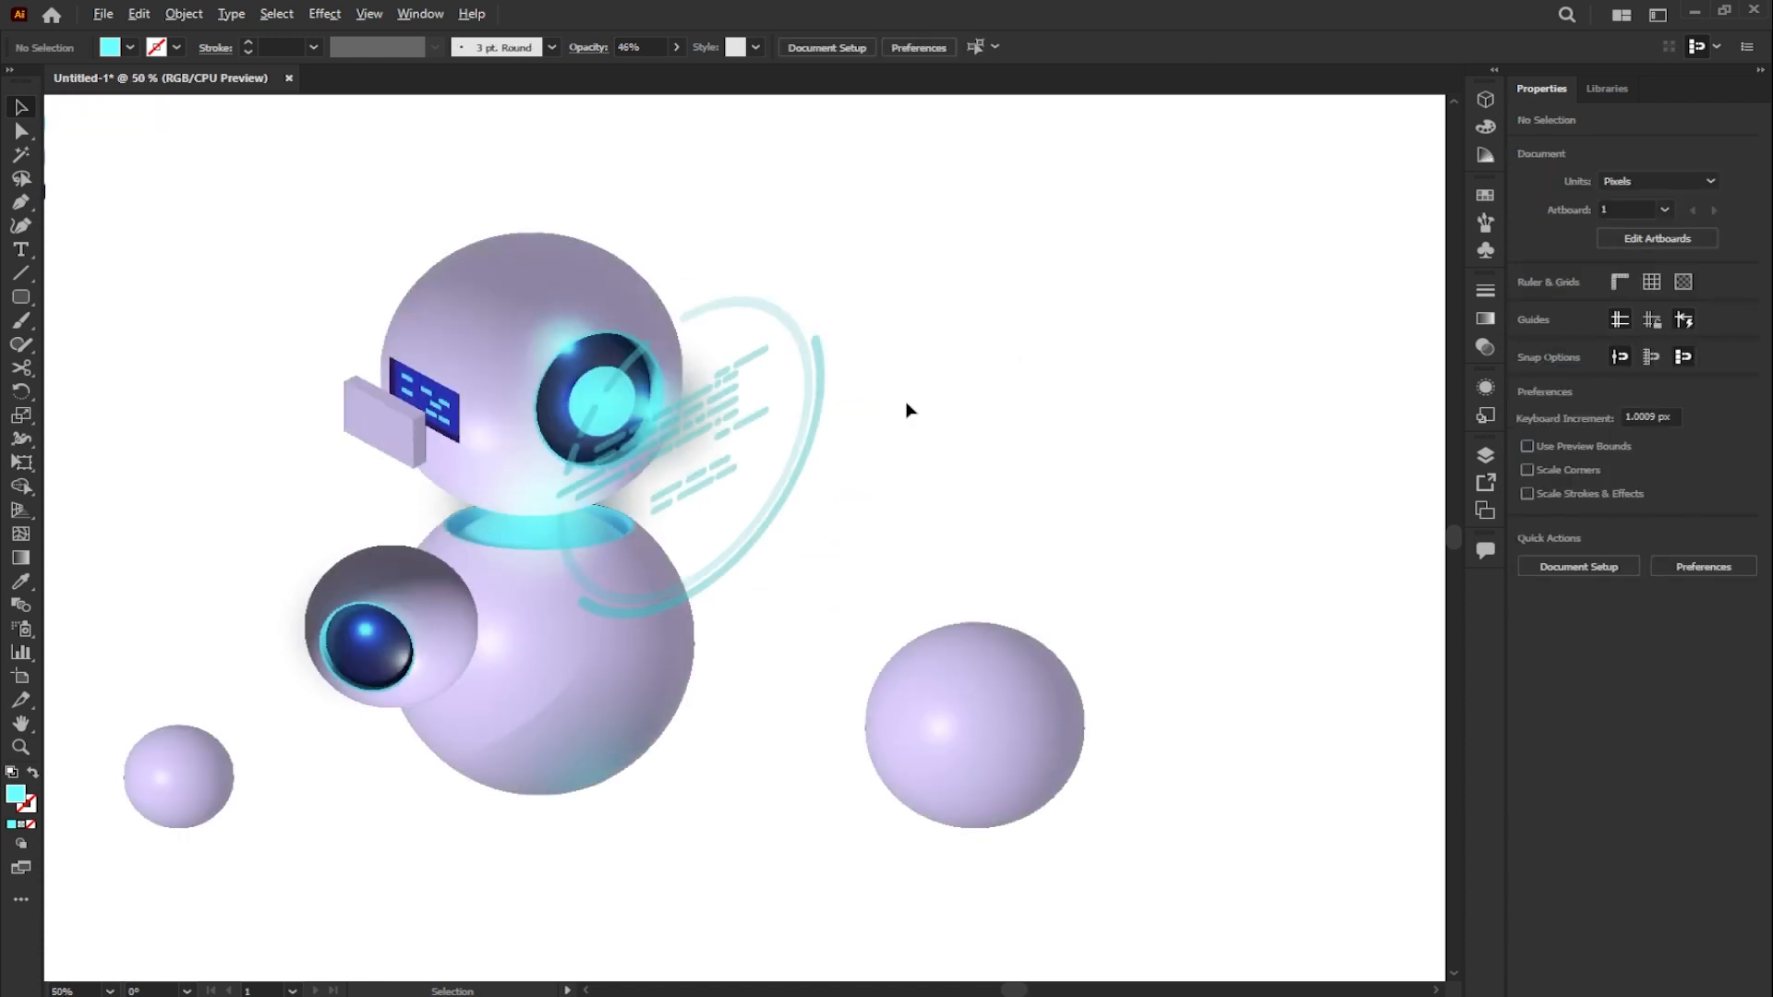
- Copy the body's curved cyan-tinted shading onto the large separate sphere, then scale and position it to fit the sphere's lower edge
{"action": "scroll", "coordinate": [908, 410], "scroll_direction": "down", "scroll_amount": 1}
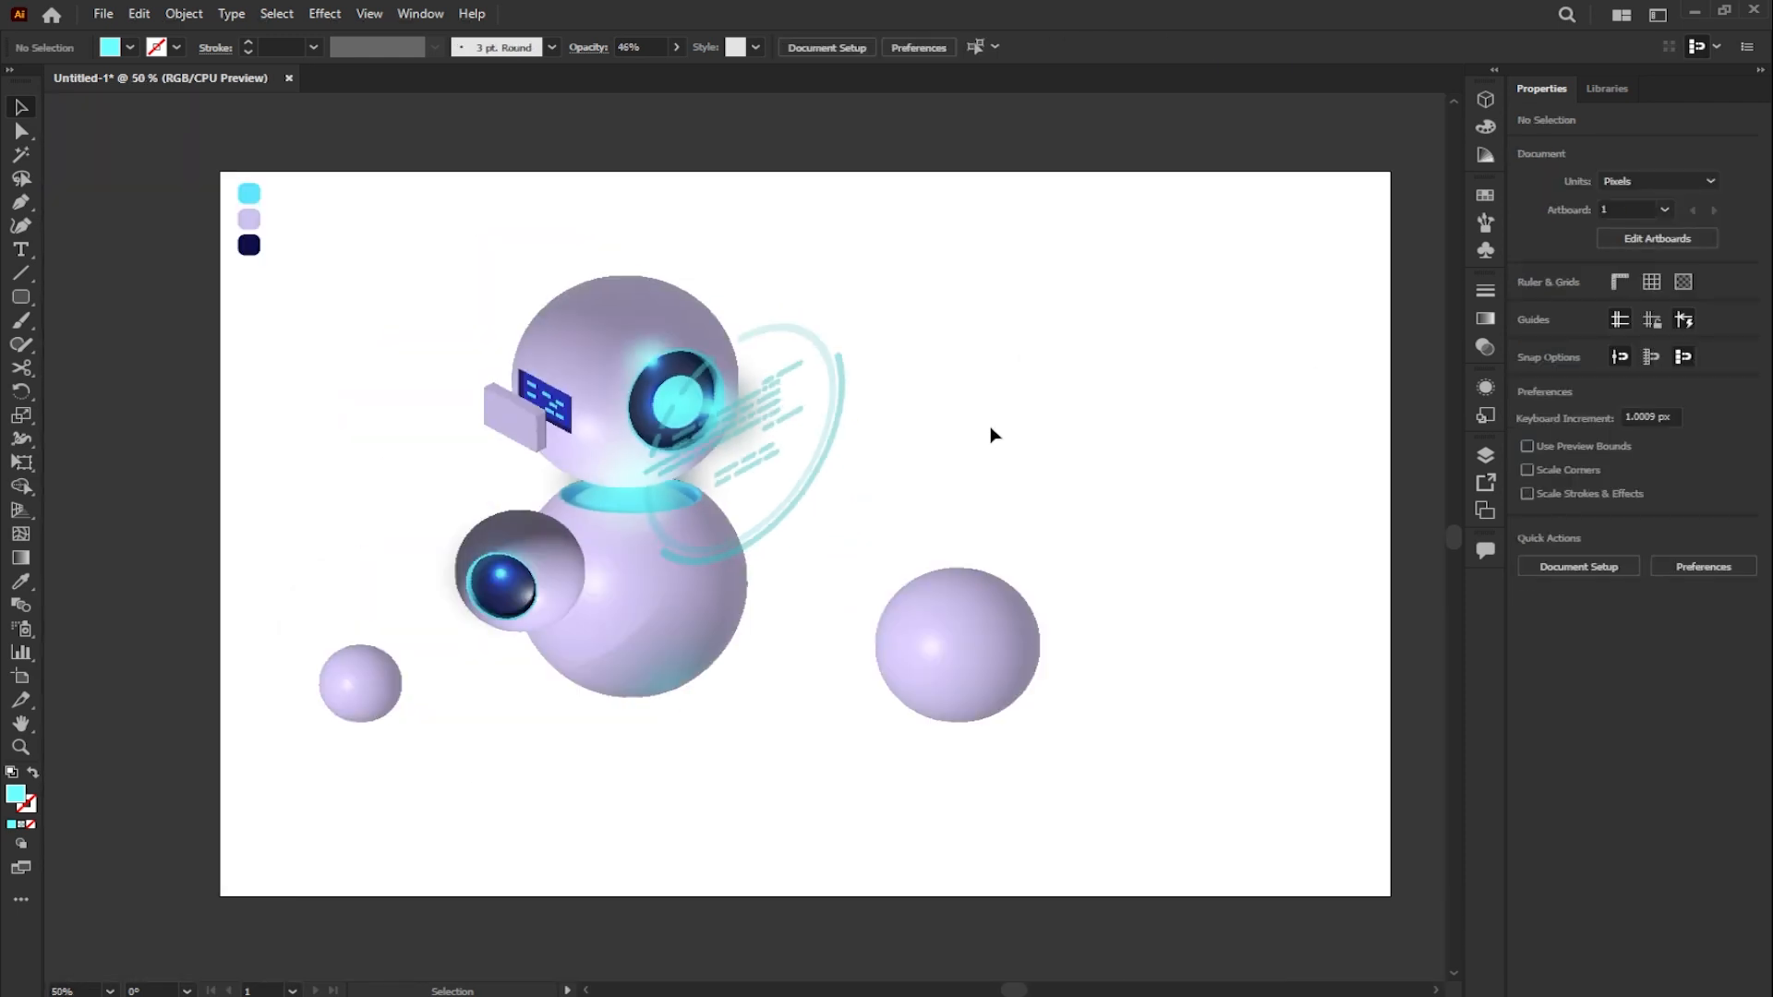
{"action": "left_click", "coordinate": [375, 17]}
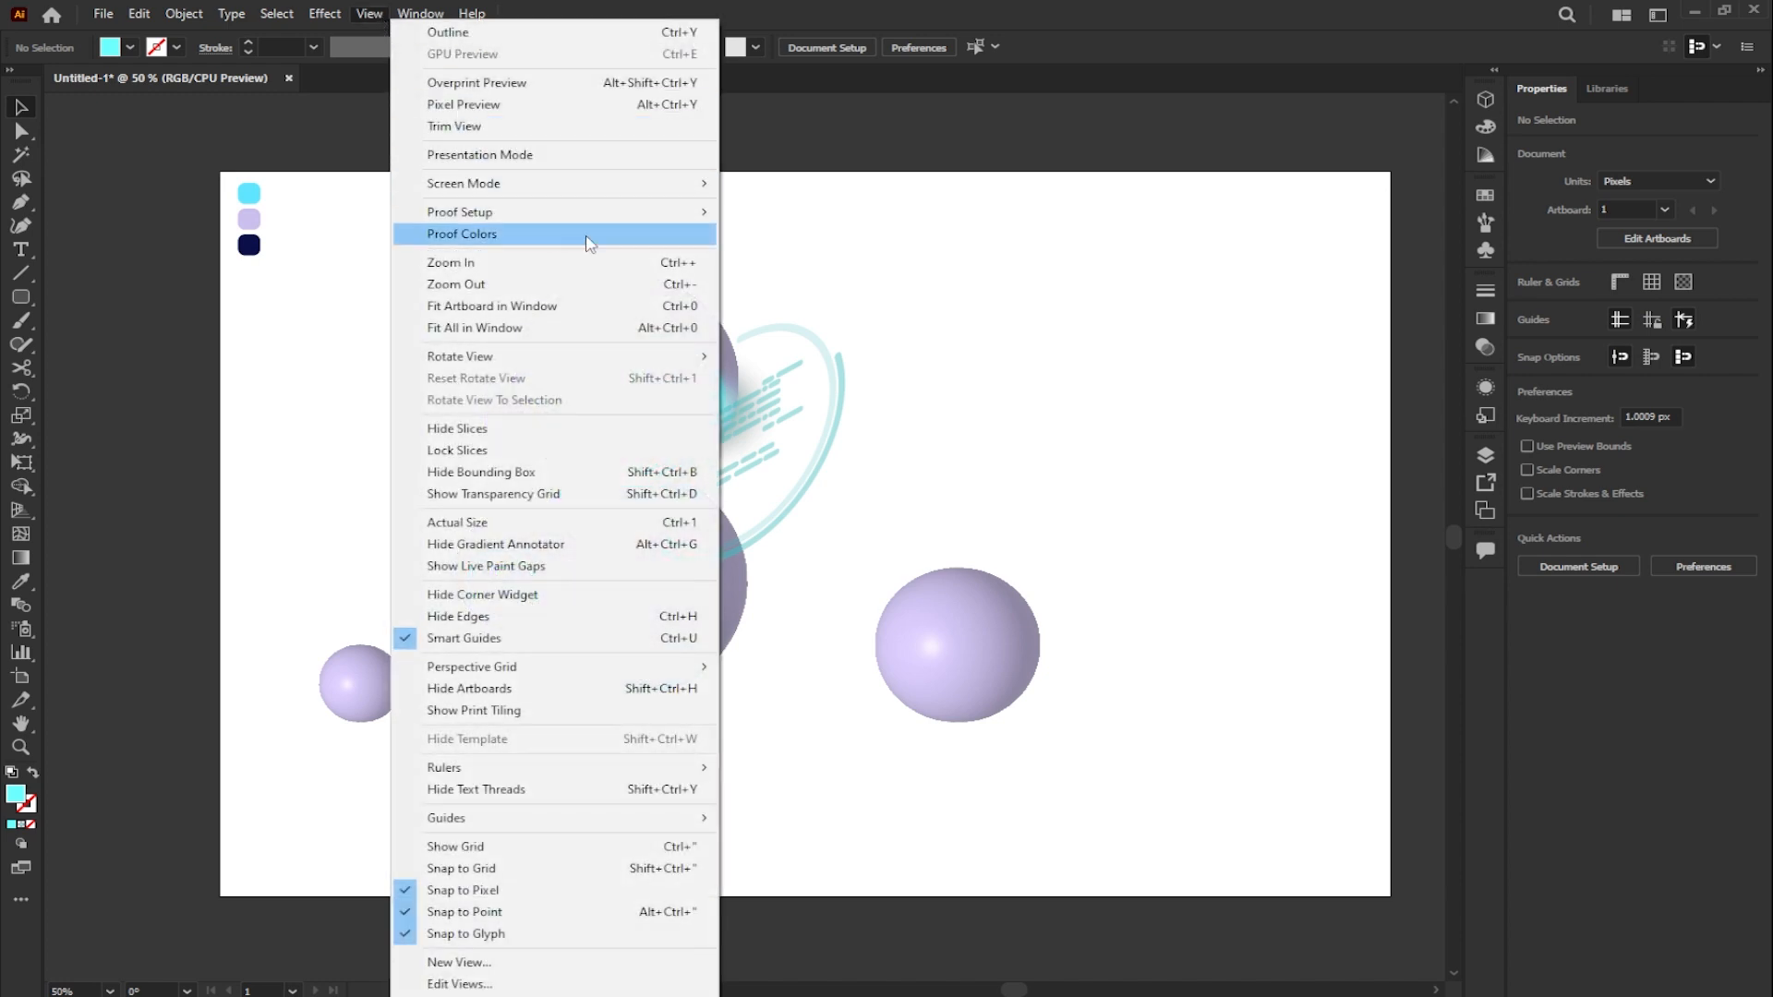
{"action": "left_click", "coordinate": [629, 305]}
{"action": "left_click_drag", "start_coordinate": [592, 672], "coordinate": [964, 675]}
{"action": "left_click_drag", "start_coordinate": [1060, 508], "coordinate": [1017, 588]}
{"action": "scroll", "coordinate": [1021, 703], "scroll_direction": "up", "scroll_amount": 1}
{"action": "left_click_drag", "start_coordinate": [980, 706], "coordinate": [992, 714]}
{"action": "left_click_drag", "start_coordinate": [831, 771], "coordinate": [842, 766]}
{"action": "scroll", "coordinate": [962, 763], "scroll_direction": "up", "scroll_amount": 3}
{"action": "scroll", "coordinate": [957, 699], "scroll_direction": "down", "scroll_amount": 2}
{"action": "left_click_drag", "start_coordinate": [967, 673], "coordinate": [971, 666]}
{"action": "left_click", "coordinate": [1128, 616]}
- Copy the radial glow from the robot's eye onto the large separate sphere and adjust its size and position
{"action": "scroll", "coordinate": [1136, 605], "scroll_direction": "down", "scroll_amount": 2}
{"action": "left_click_drag", "start_coordinate": [619, 386], "coordinate": [908, 560]}
{"action": "left_click_drag", "start_coordinate": [958, 549], "coordinate": [1010, 598]}
{"action": "left_click", "coordinate": [1014, 534]}
{"action": "key", "text": "space"}
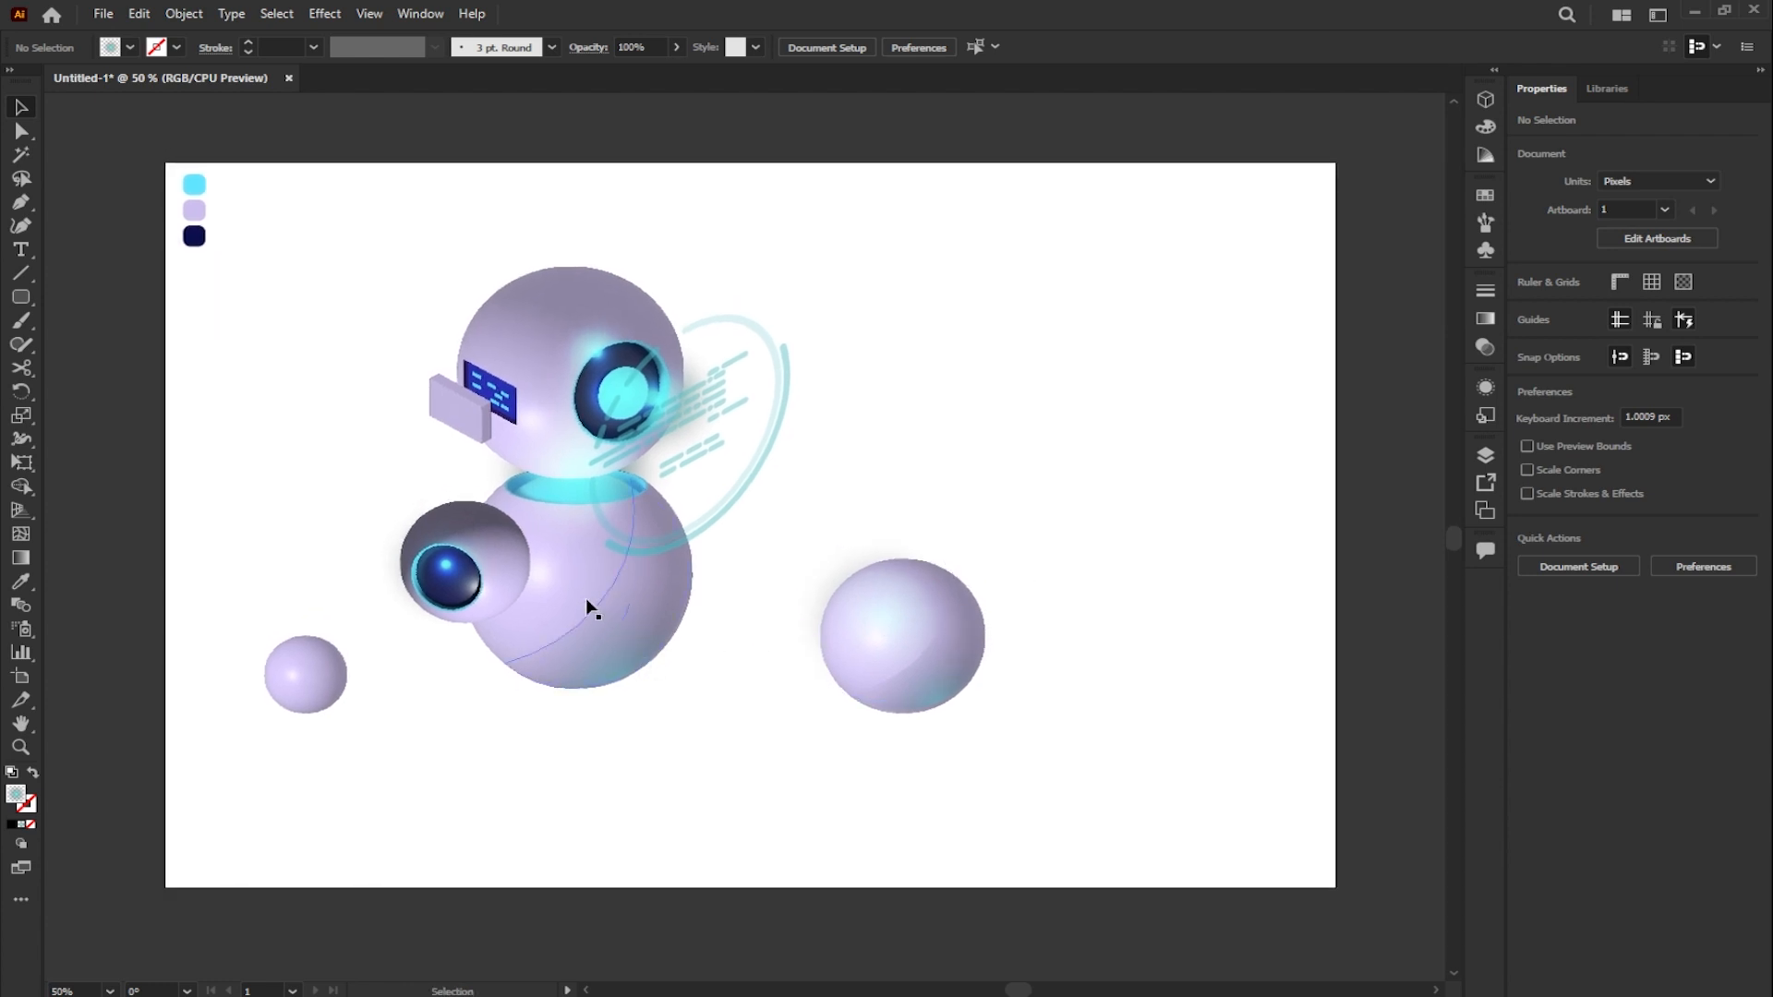
- Duplicate the body sphere with its shading and neck glow, scale the copy to about 90 x 155 px, and place it beside the body
{"action": "left_click", "coordinate": [568, 575]}
{"action": "left_click", "coordinate": [674, 609], "text": "shift"}
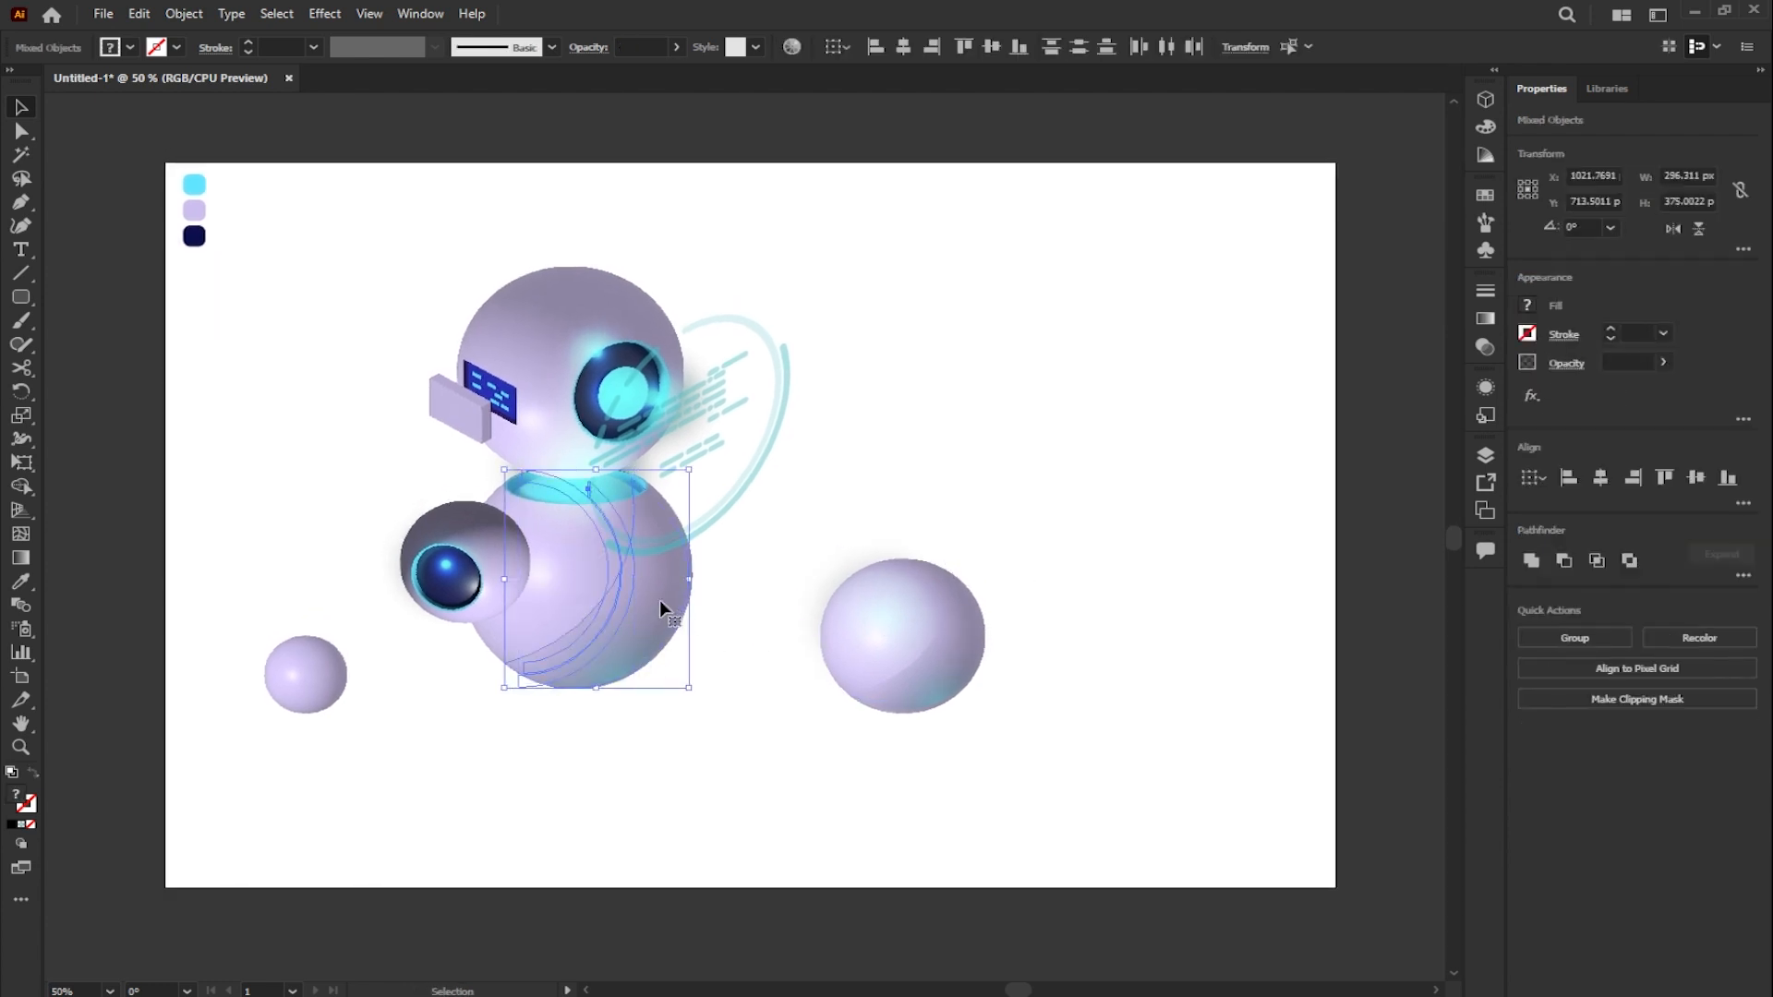
{"action": "left_click", "coordinate": [530, 495], "text": "shift"}
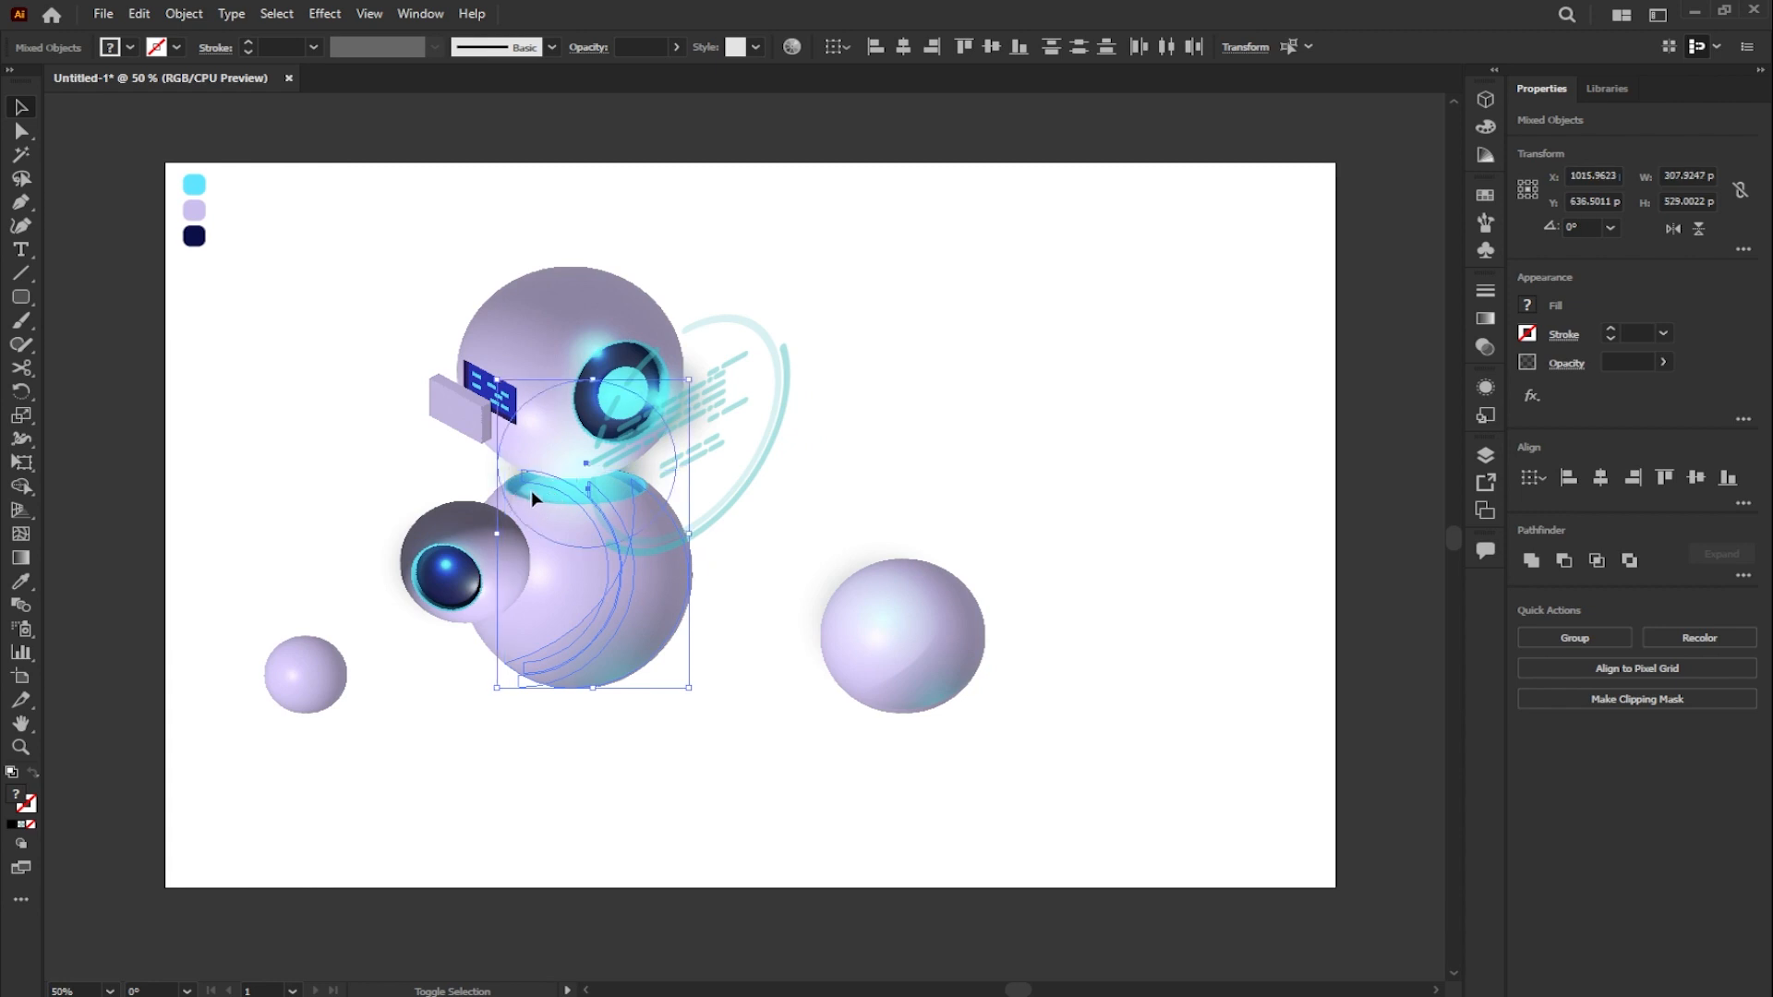
{"action": "left_click_drag", "start_coordinate": [647, 612], "coordinate": [1064, 482]}
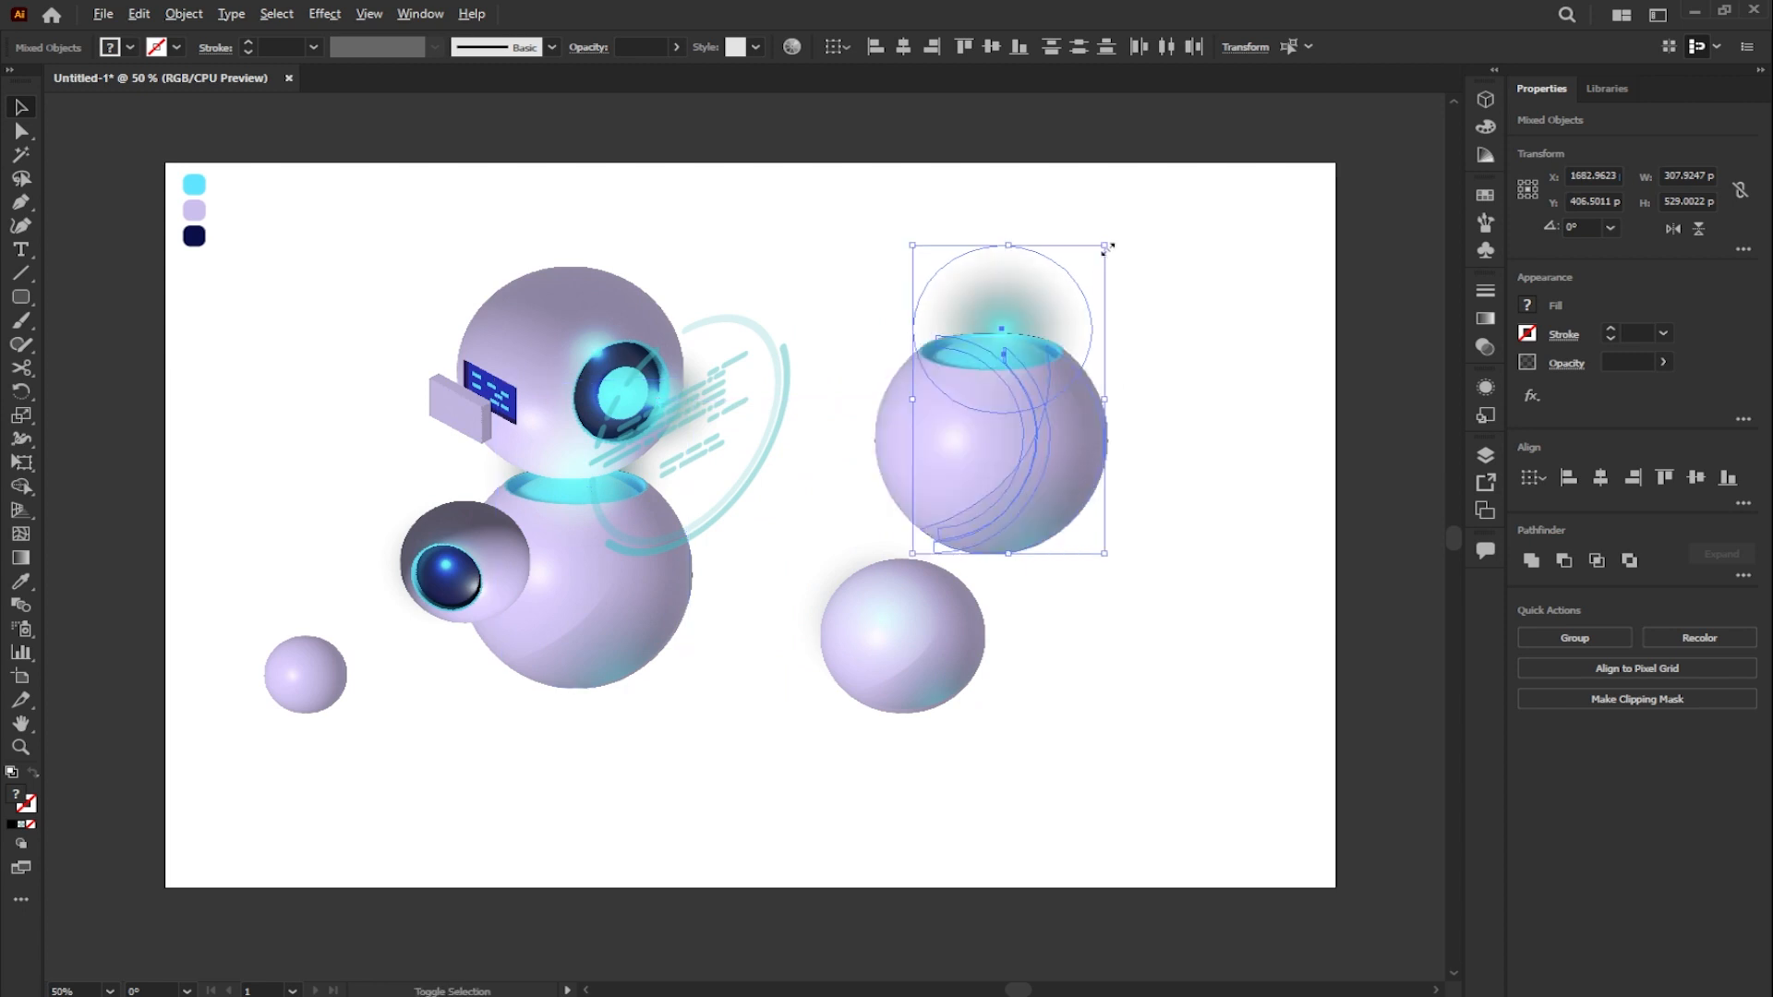
{"action": "left_click_drag", "start_coordinate": [1108, 246], "coordinate": [1038, 321]}
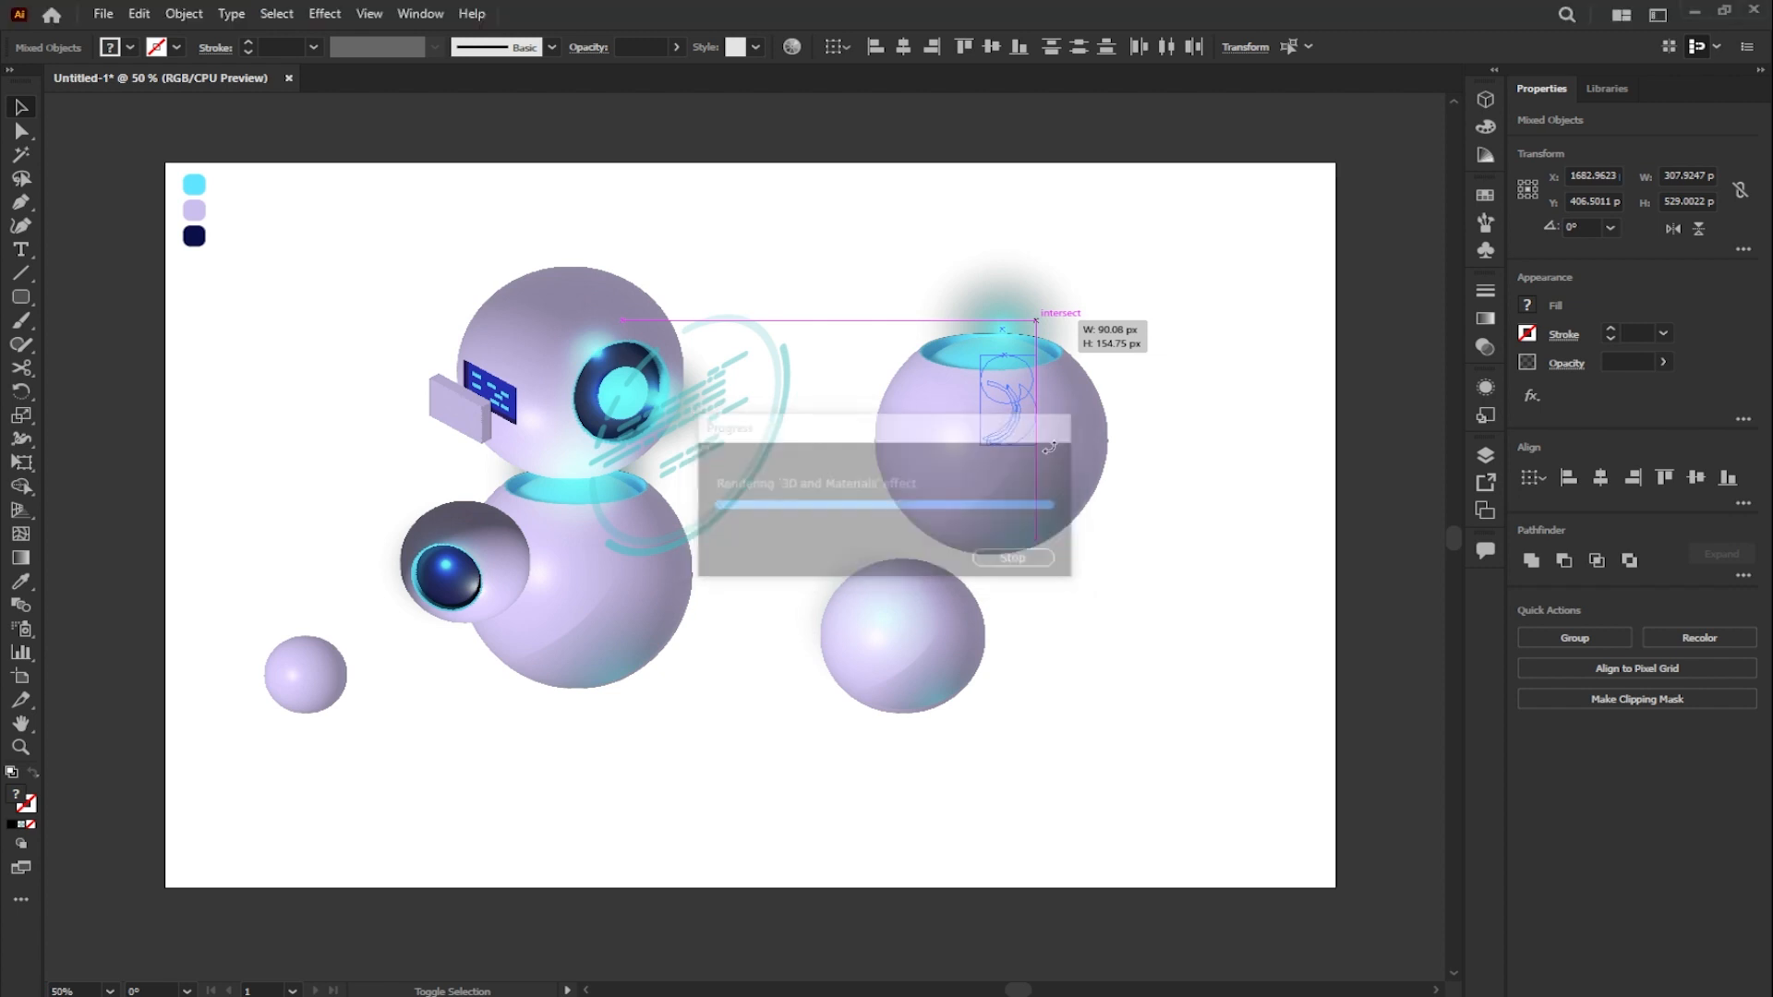
{"action": "left_click_drag", "start_coordinate": [1023, 419], "coordinate": [764, 594]}
- Expand the appearance of the small sphere copy and rotate it about 20.8° so its opening tilts toward the robot
{"action": "scroll", "coordinate": [777, 574], "scroll_direction": "up", "scroll_amount": 2}
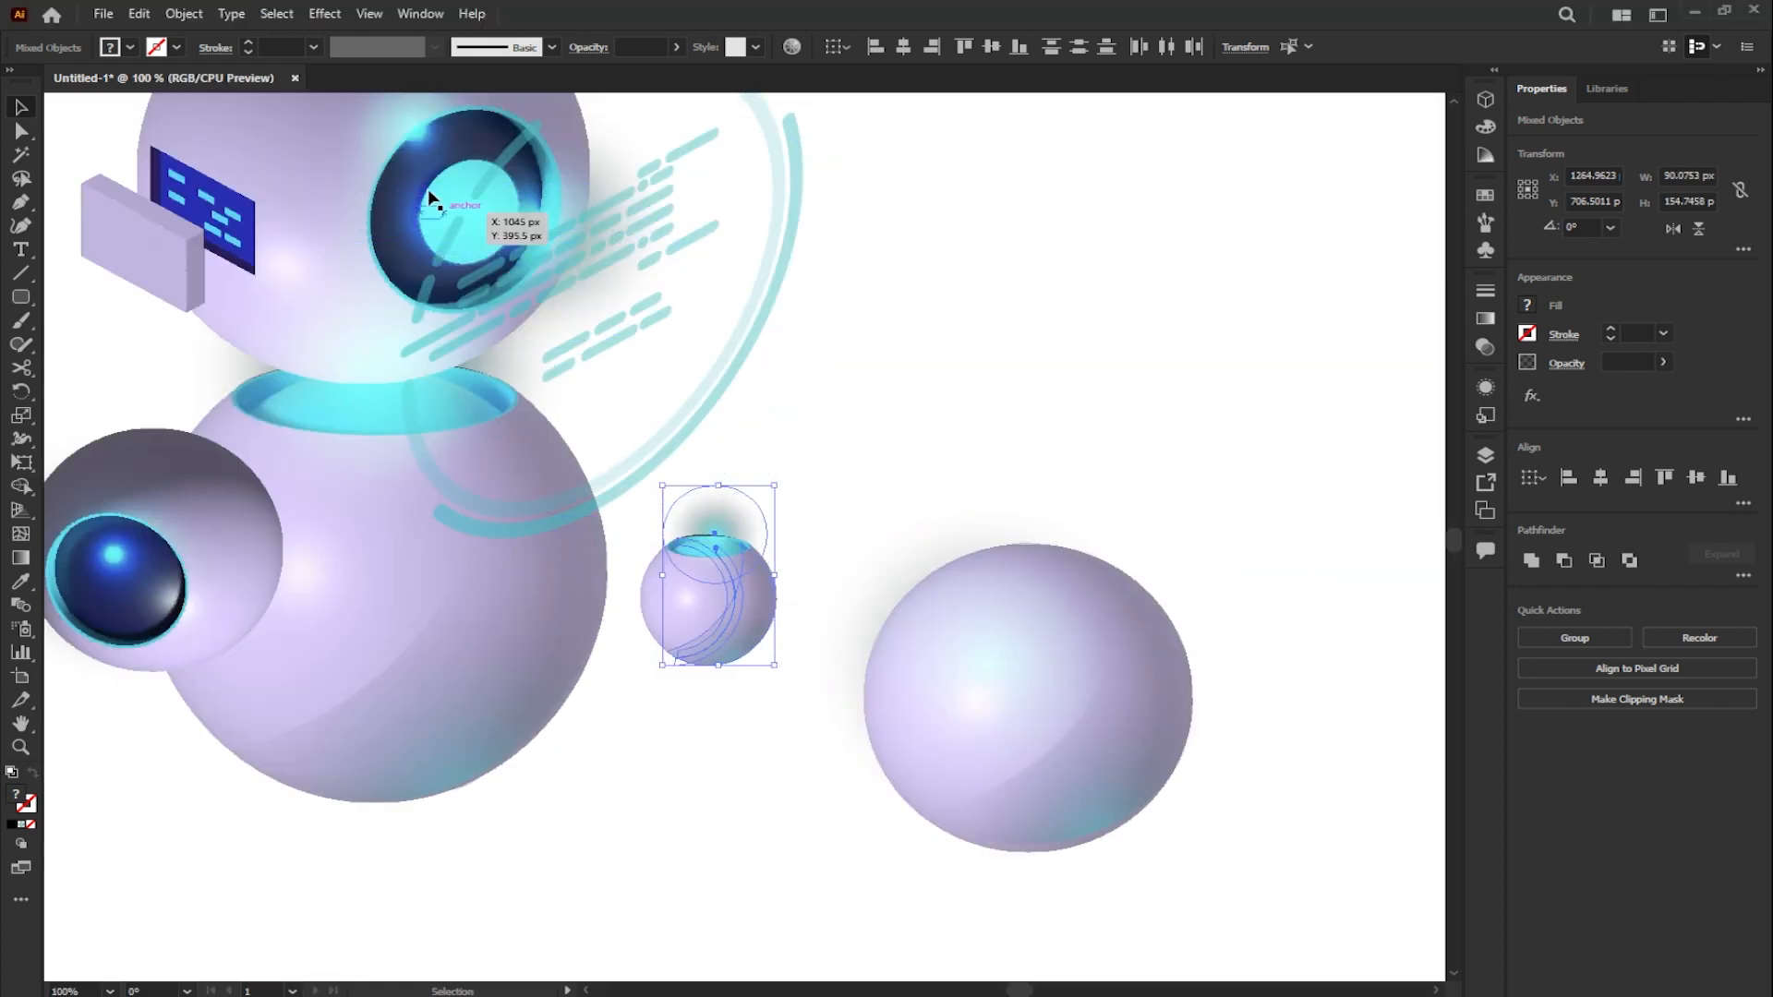
{"action": "left_click", "coordinate": [277, 13]}
{"action": "mouse_move", "coordinate": [207, 16]}
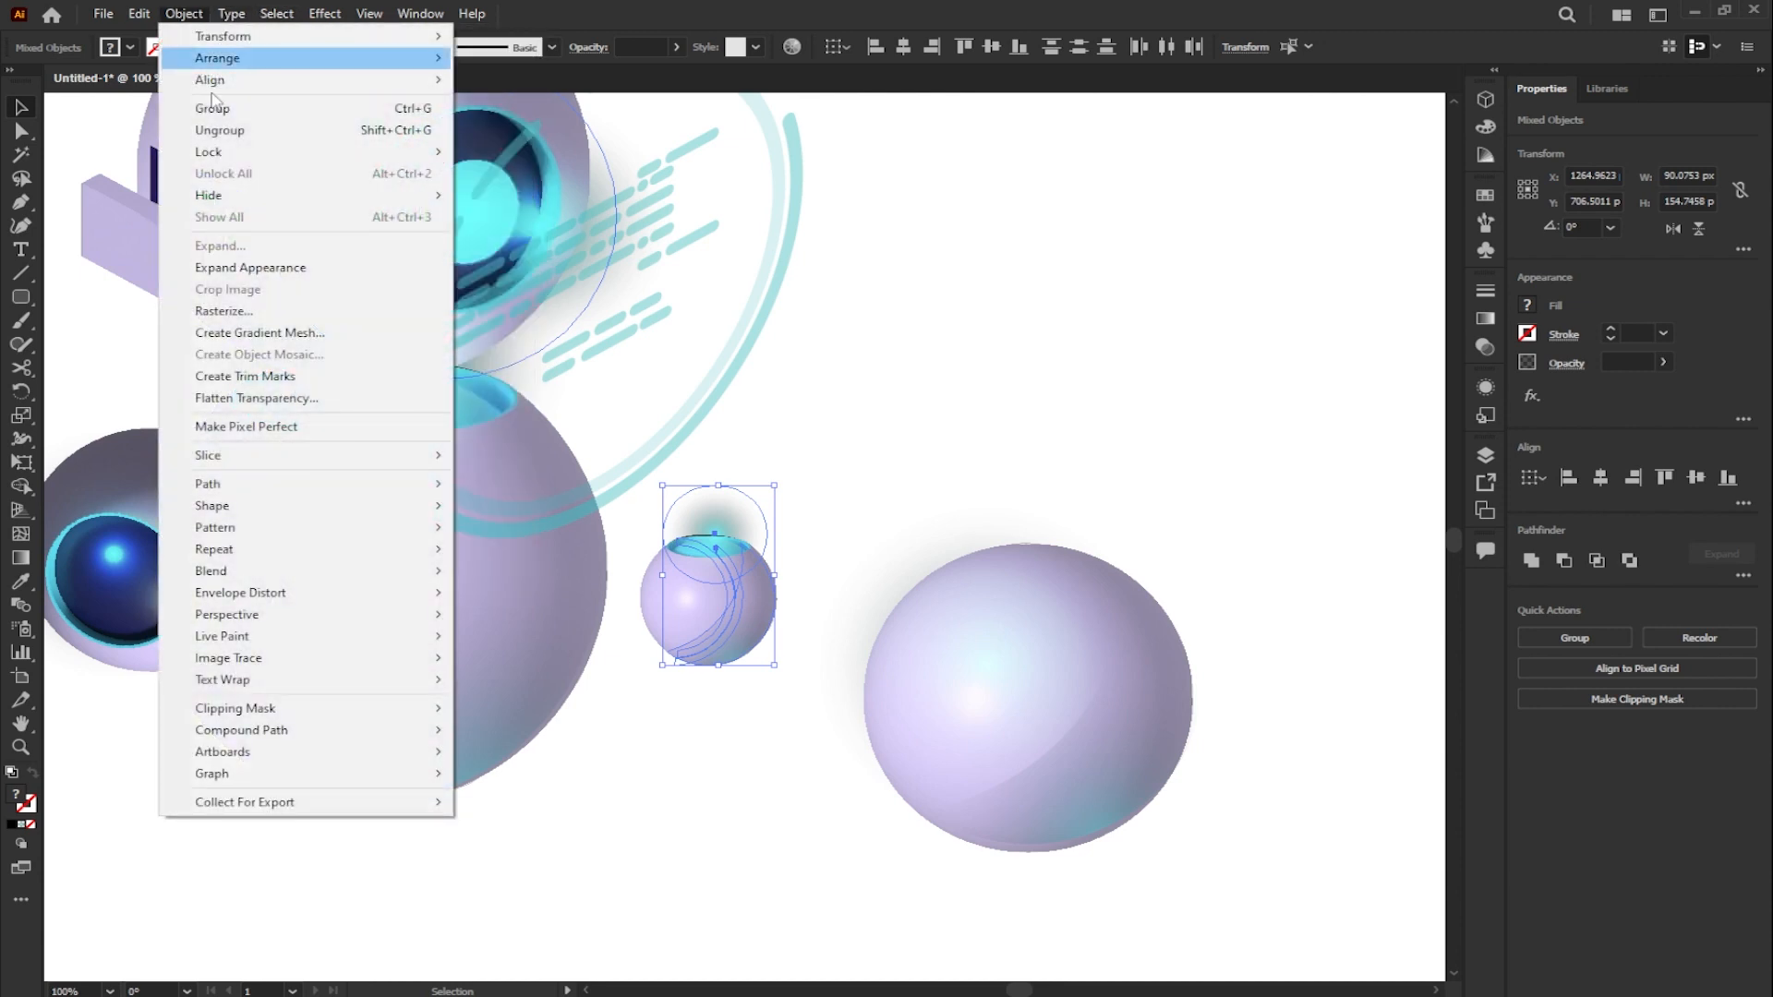
{"action": "left_click", "coordinate": [251, 268]}
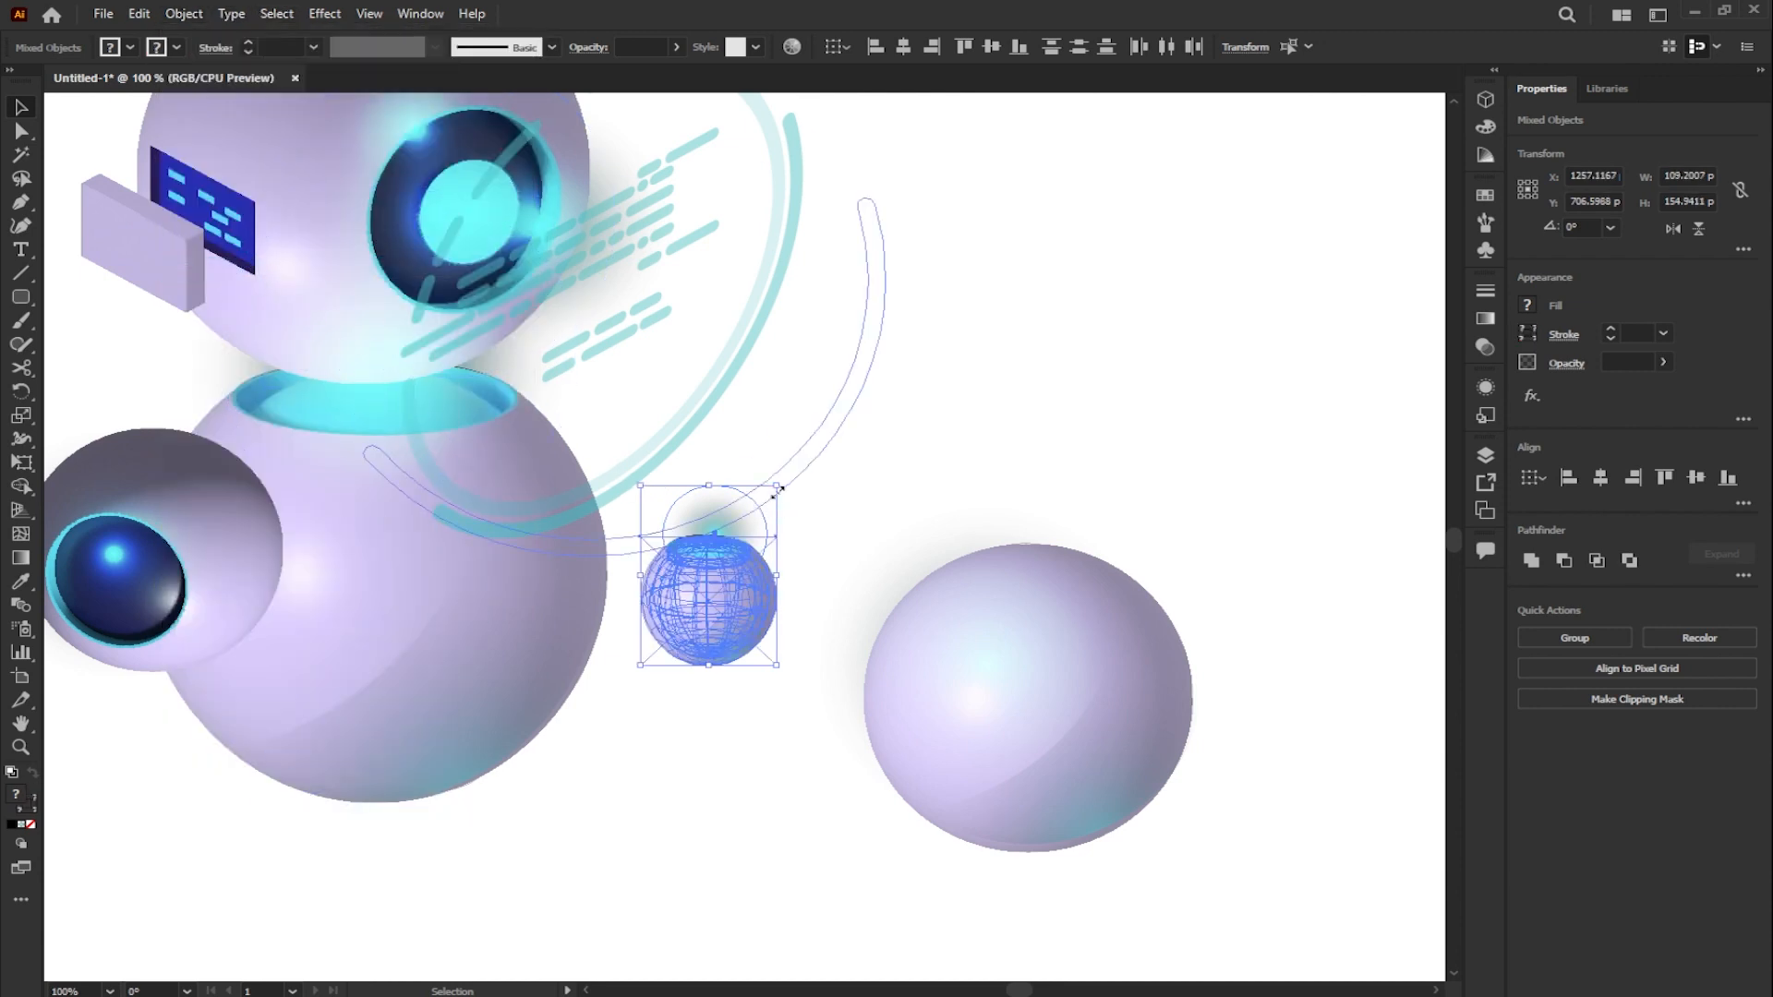
{"action": "left_click_drag", "start_coordinate": [780, 480], "coordinate": [729, 455]}
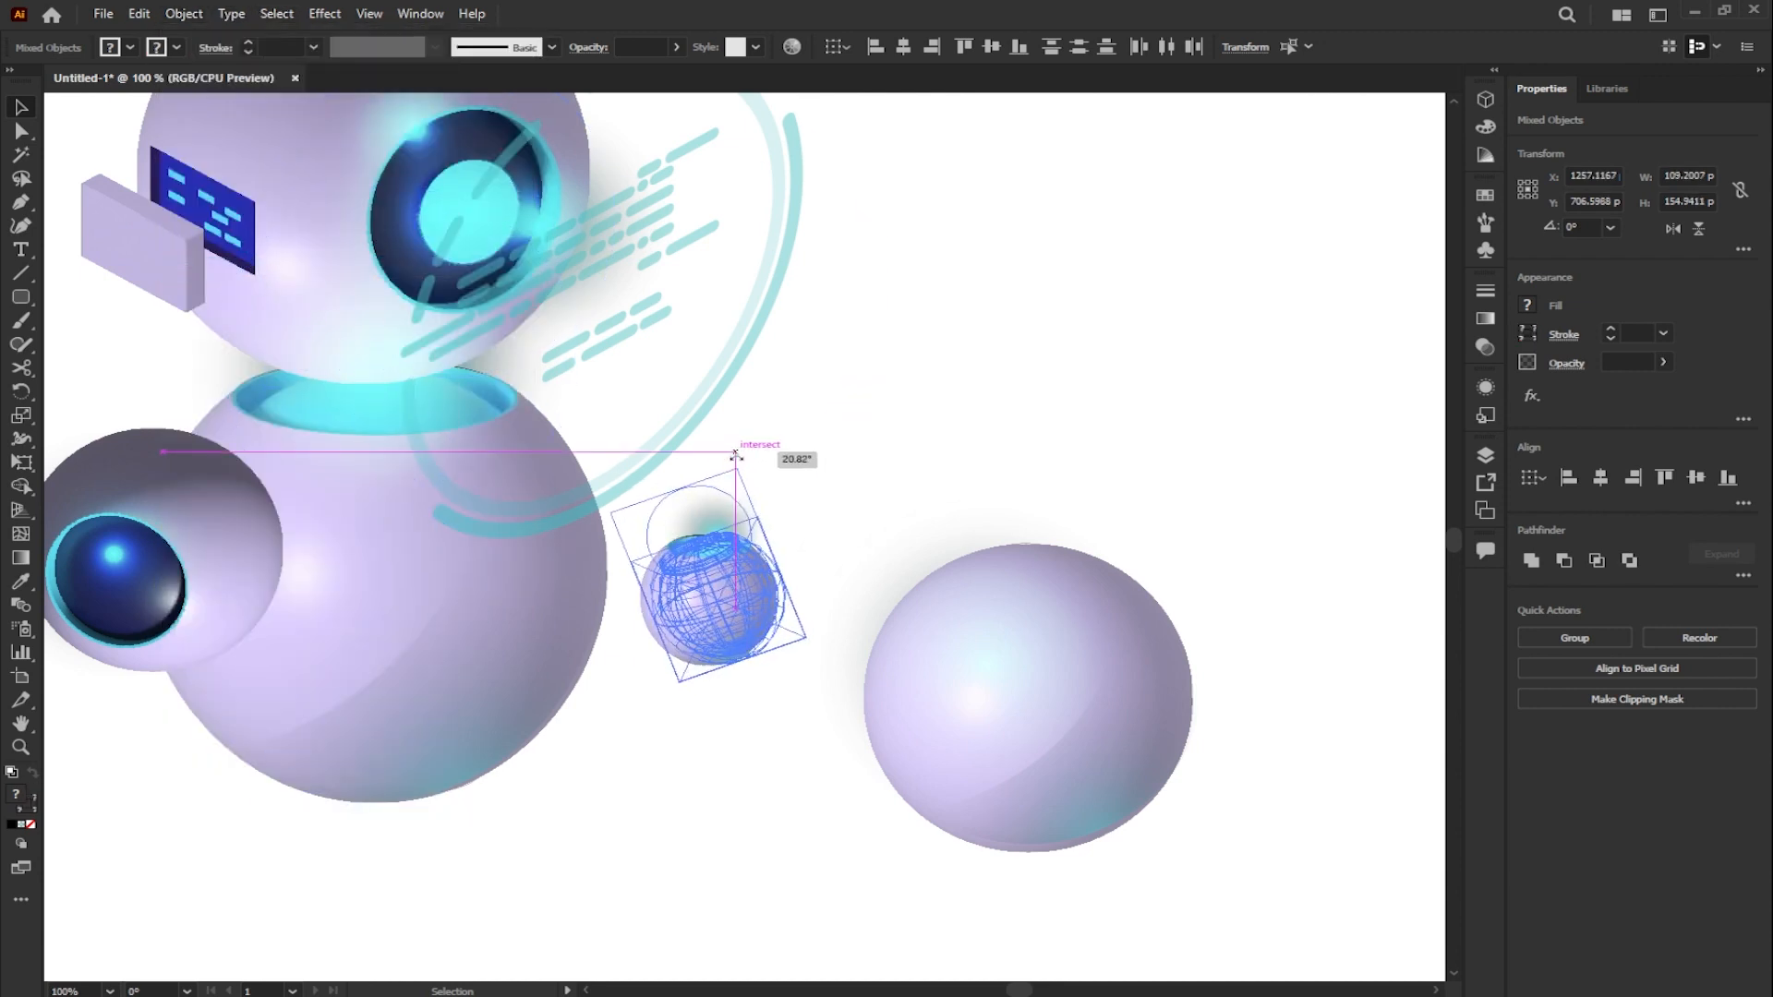
{"action": "left_click", "coordinate": [905, 491]}
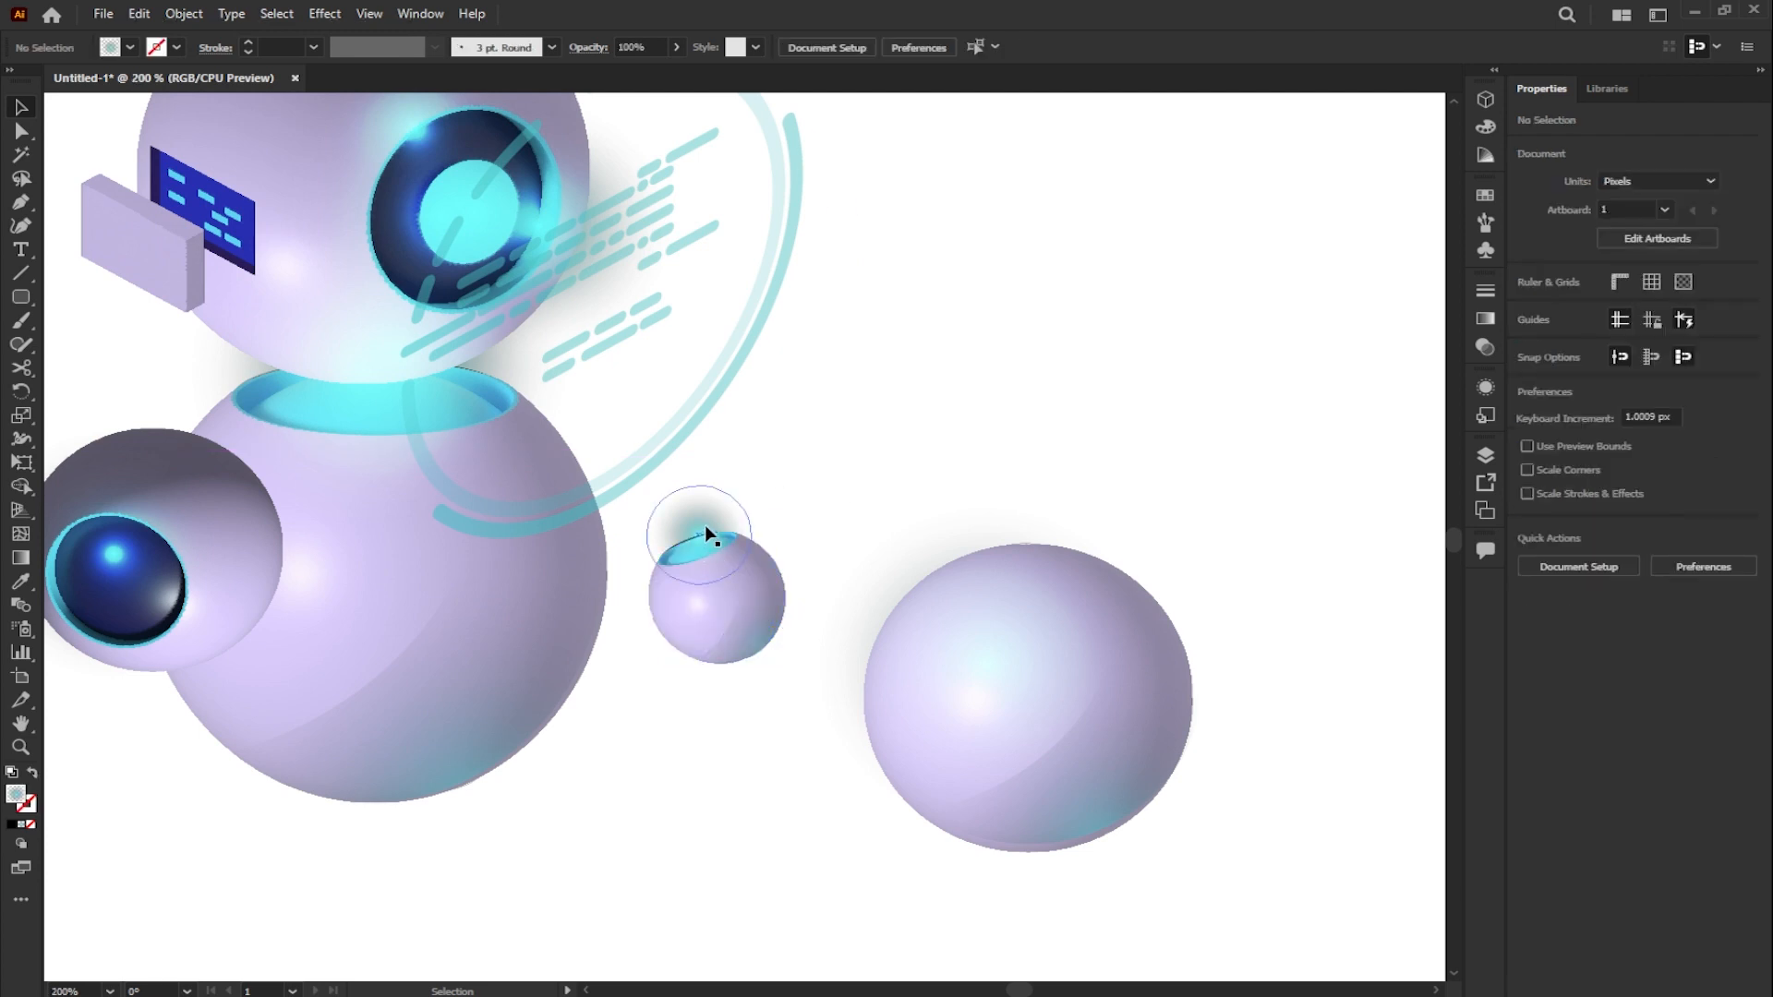
- Center the radial glow on the small sphere's opening and enlarge it
{"action": "scroll", "coordinate": [704, 525], "scroll_direction": "up", "scroll_amount": 3}
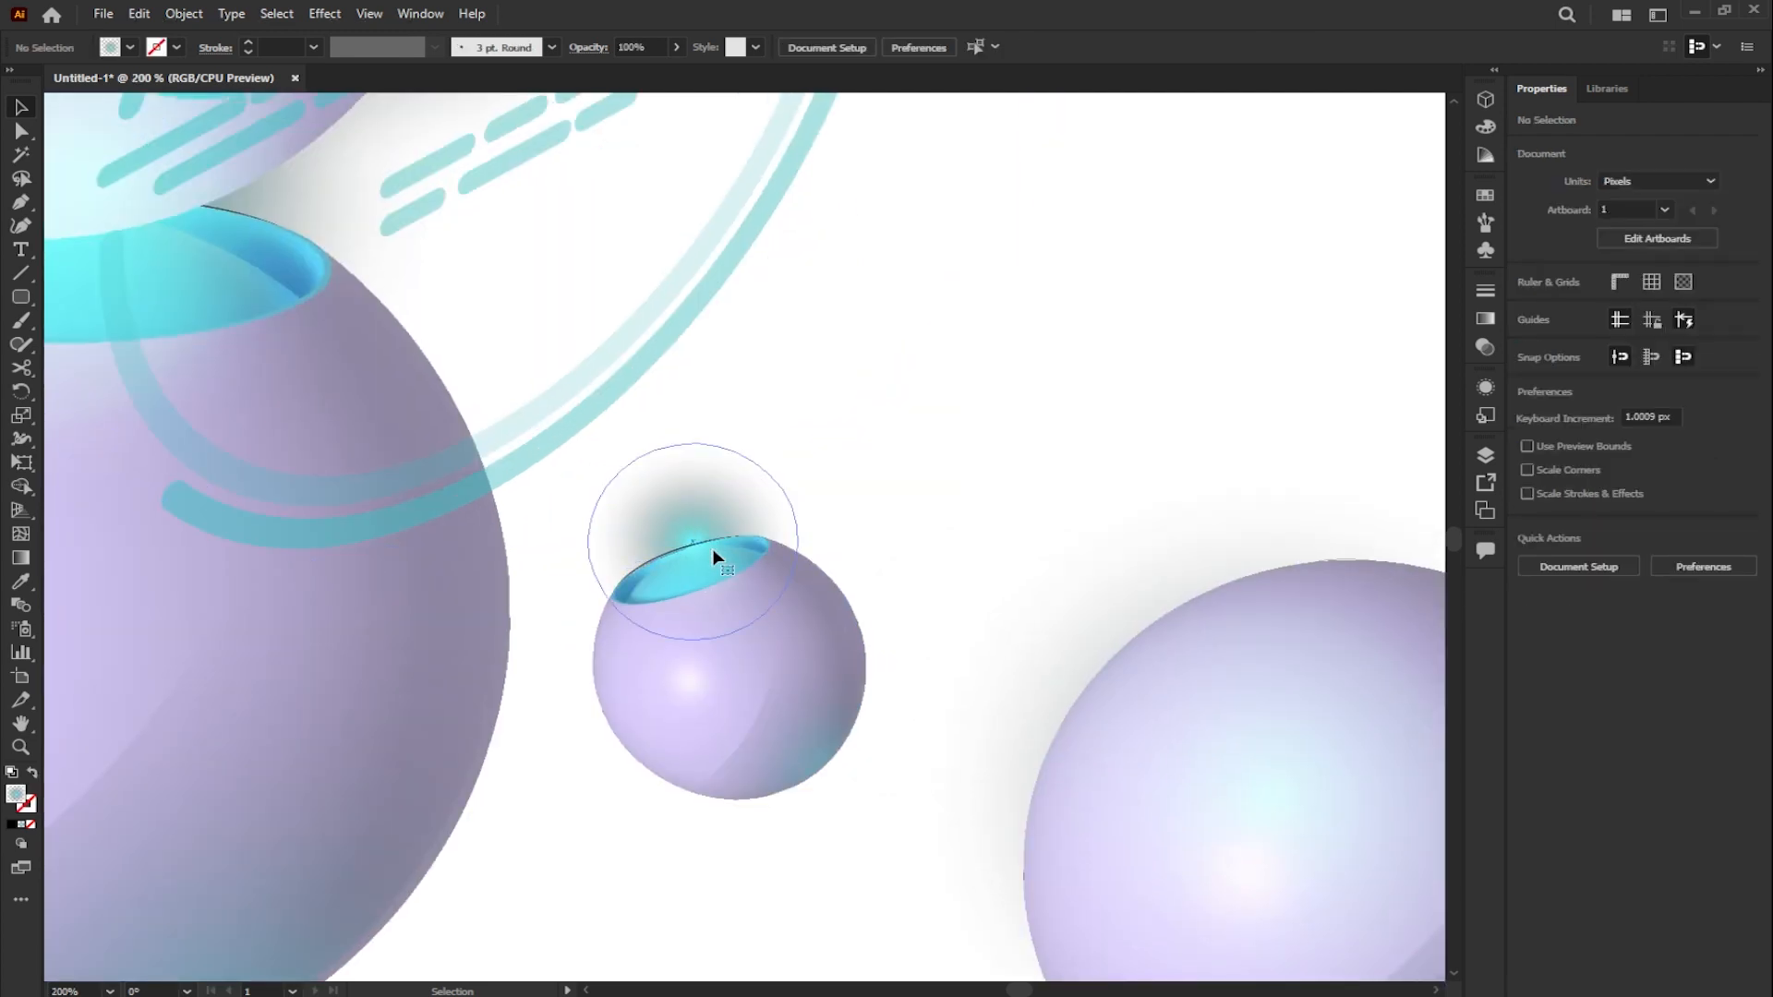
{"action": "left_click", "coordinate": [711, 549]}
{"action": "left_click_drag", "start_coordinate": [717, 540], "coordinate": [711, 579]}
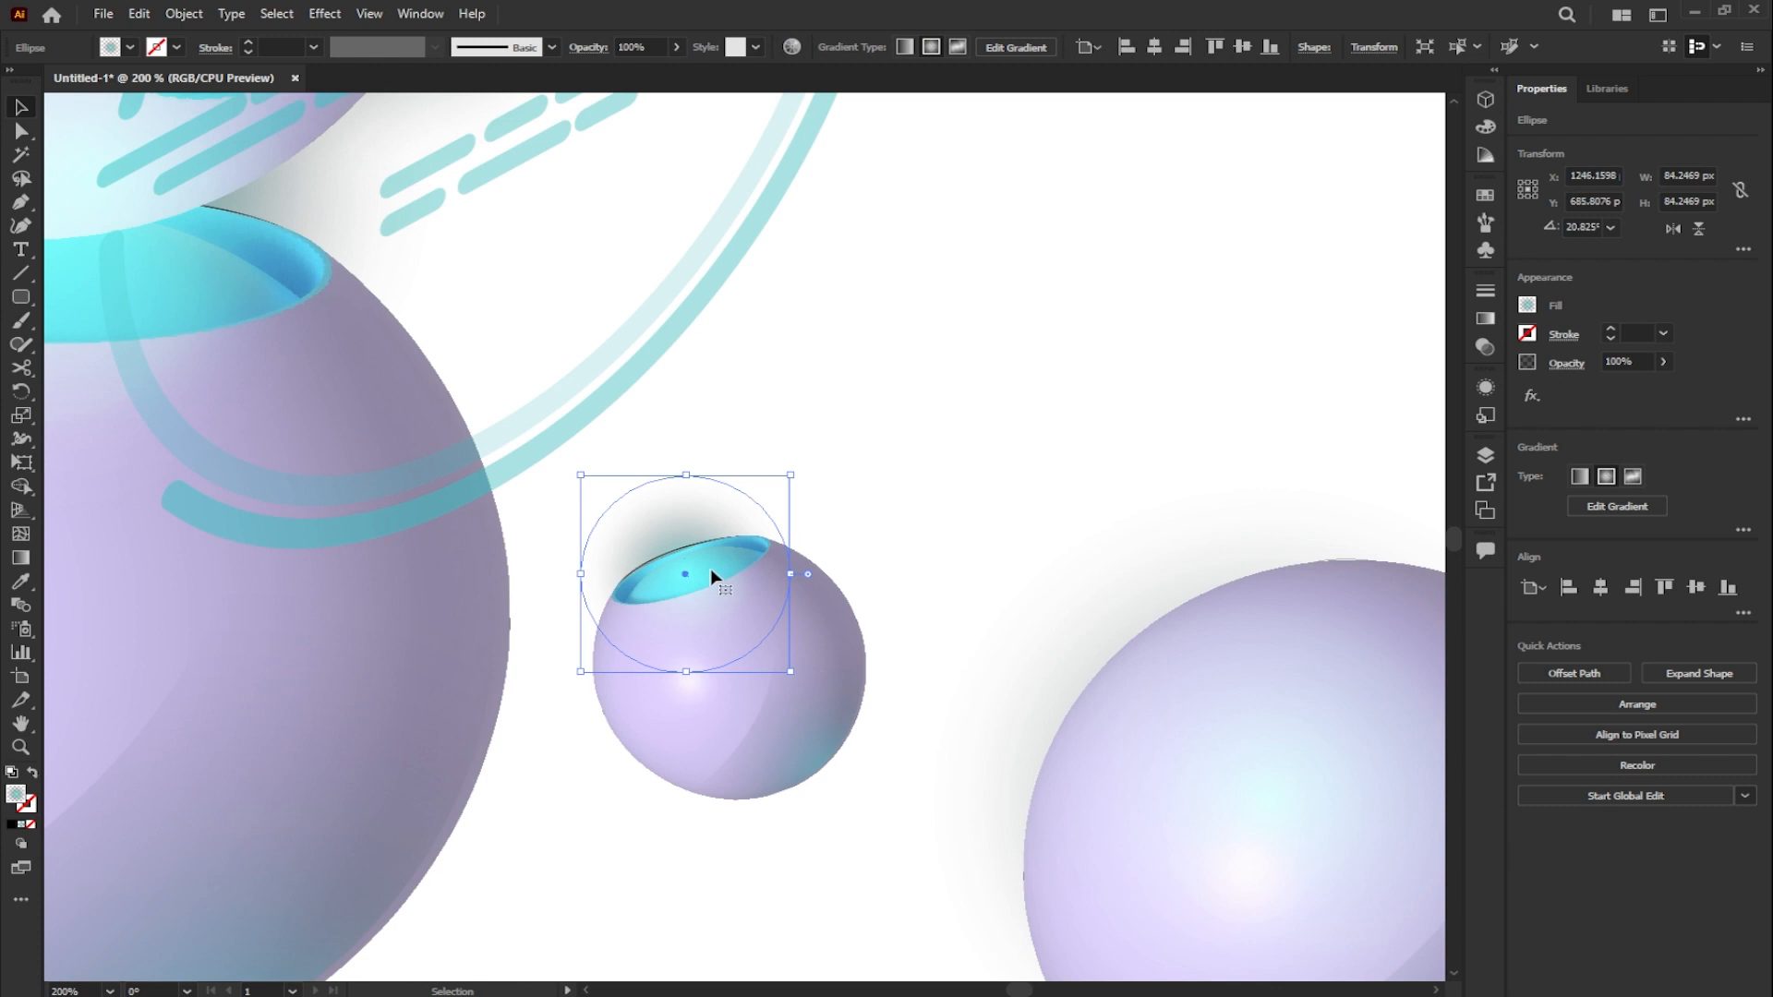
{"action": "left_click_drag", "start_coordinate": [792, 475], "coordinate": [817, 451]}
{"action": "left_click", "coordinate": [922, 511]}
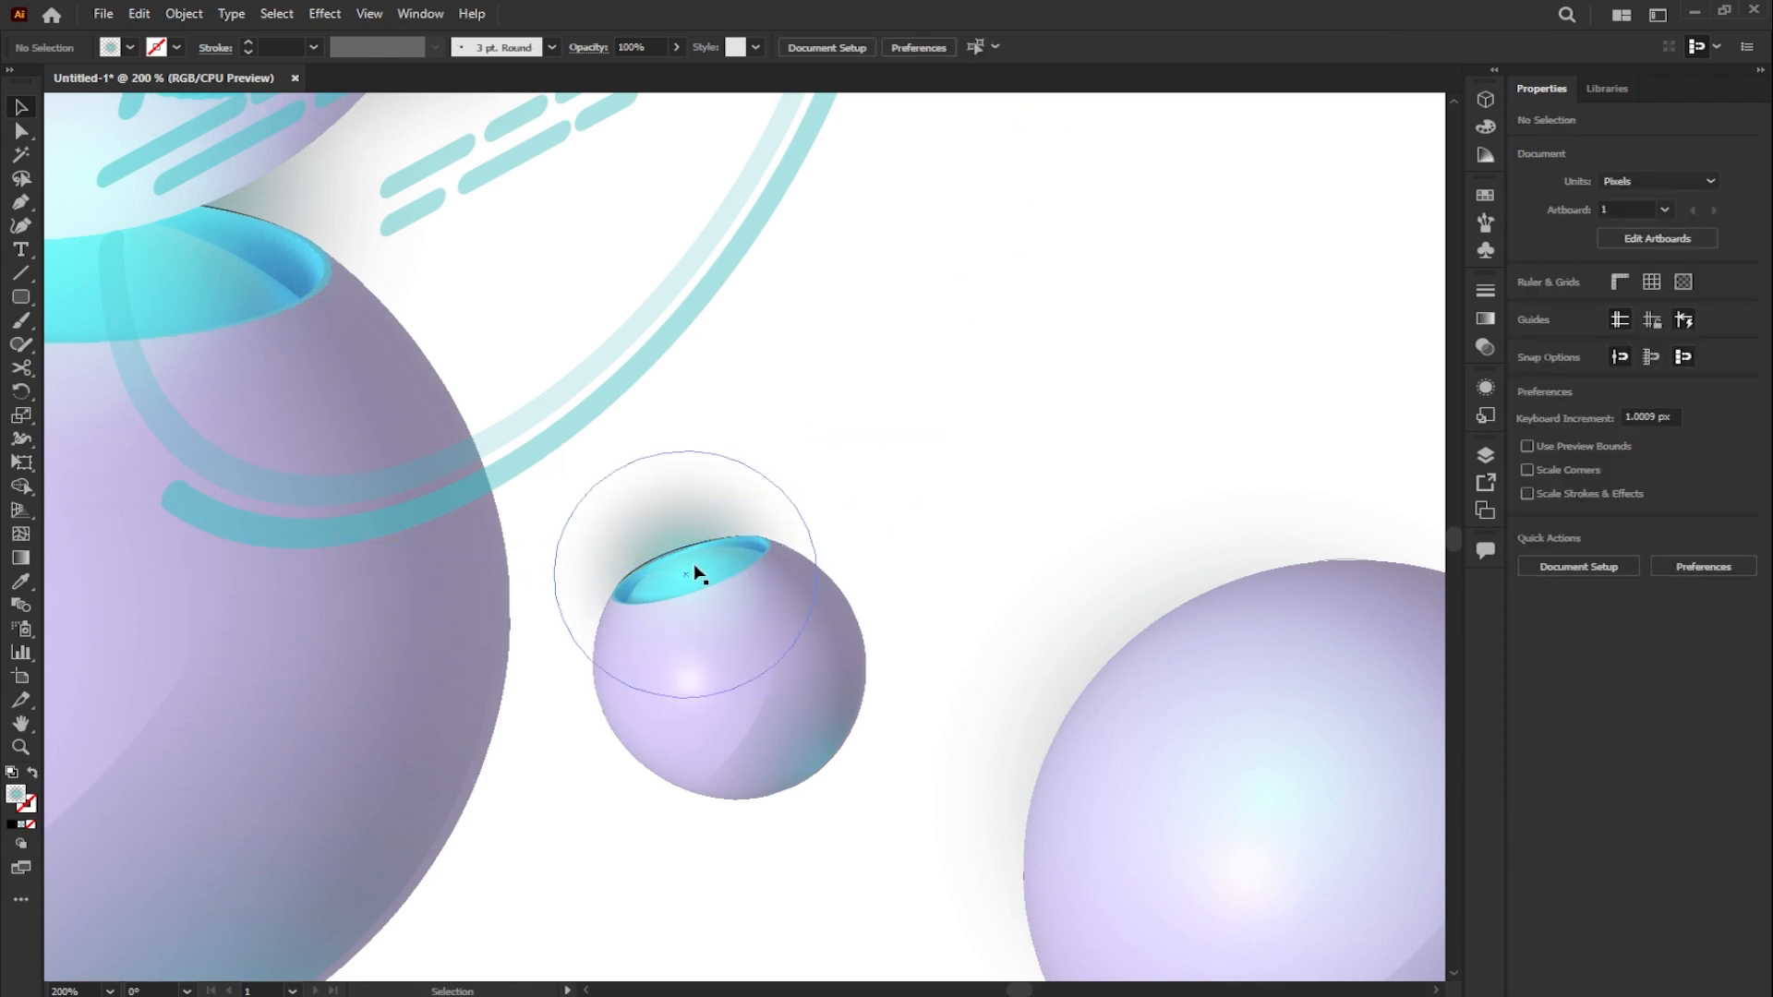
- Draw a circle of about 10 px above the small sphere's opening and fill it with cyan 00E1FF
{"action": "scroll", "coordinate": [700, 577], "scroll_direction": "up", "scroll_amount": 1}
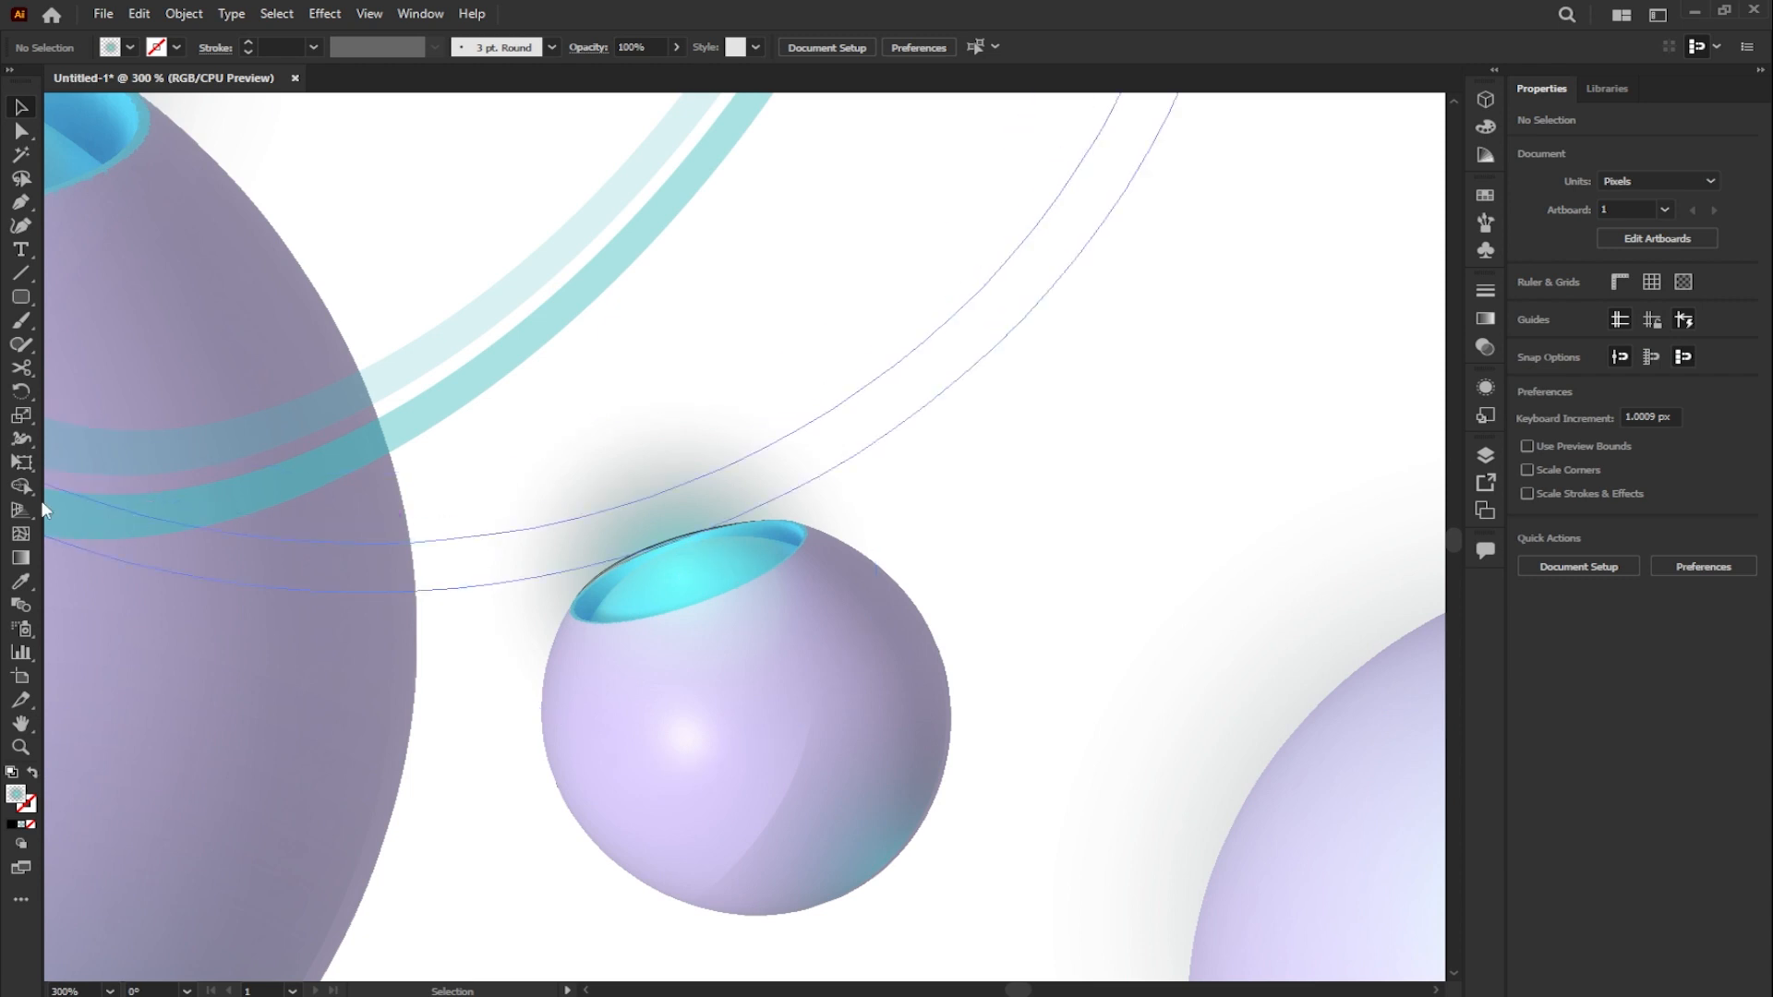
{"action": "left_click_drag", "start_coordinate": [20, 296], "coordinate": [111, 345]}
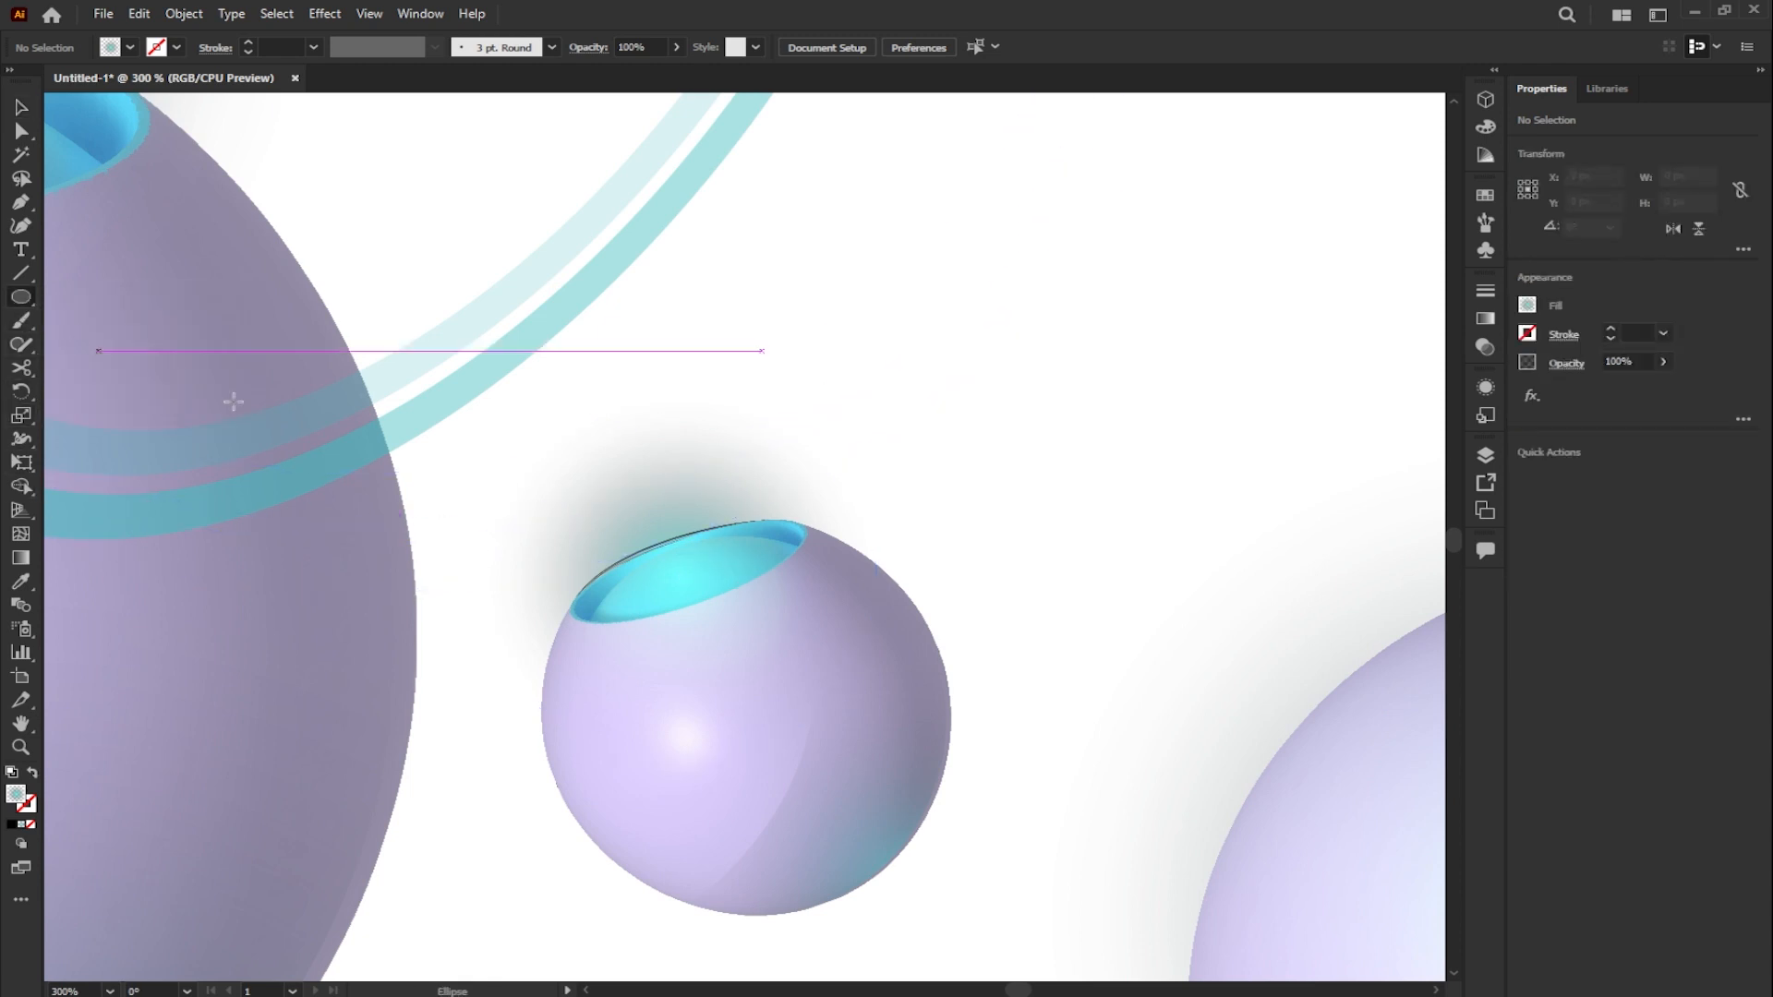
{"action": "left_click_drag", "start_coordinate": [719, 493], "coordinate": [736, 505]}
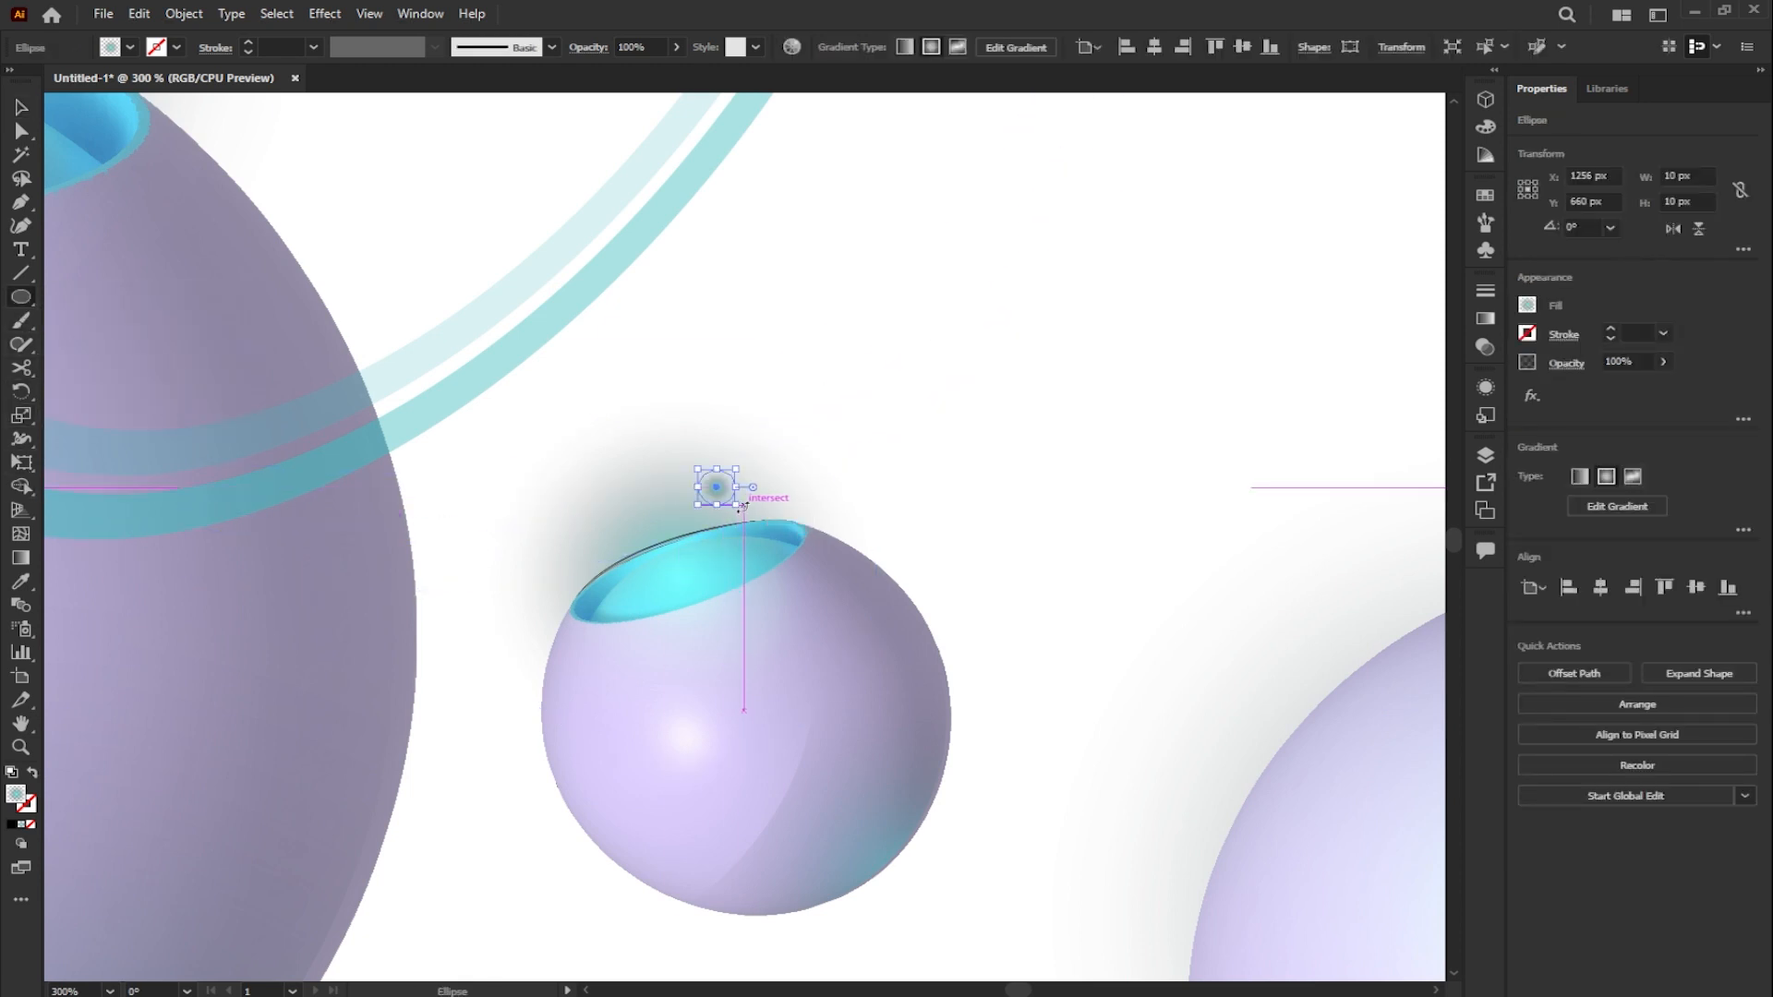
{"action": "double_click", "coordinate": [16, 794]}
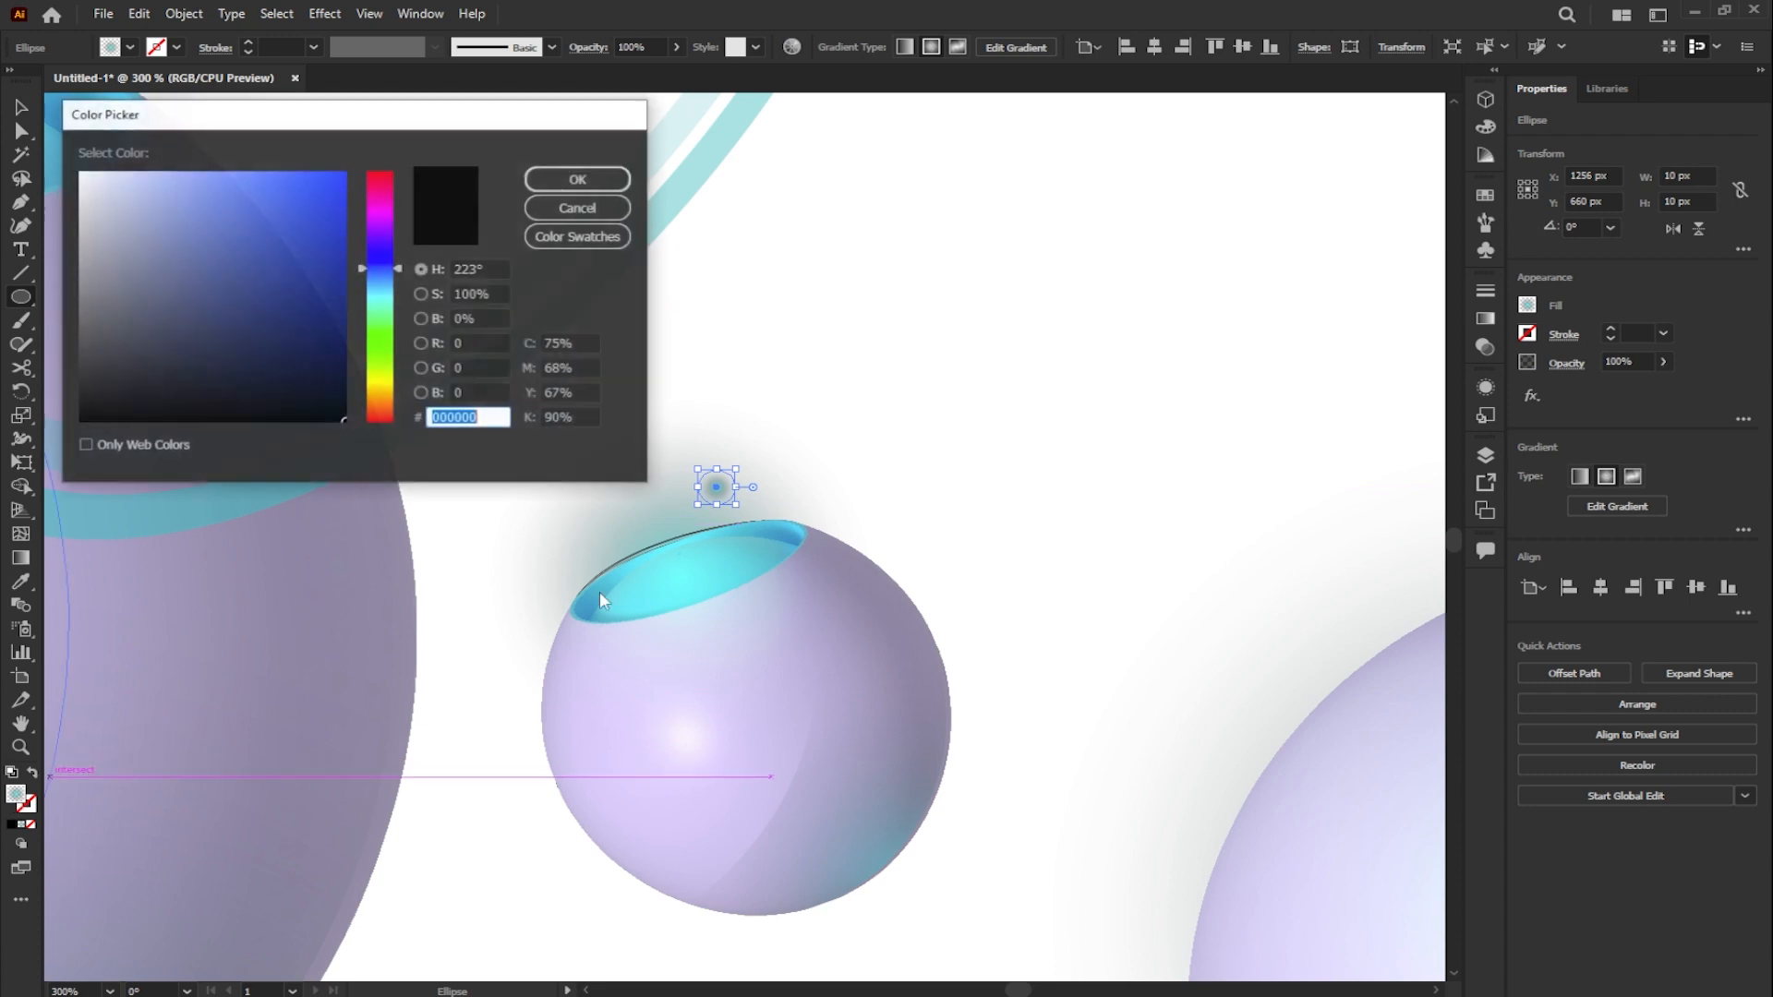
{"action": "left_click", "coordinate": [382, 307]}
{"action": "left_click_drag", "start_coordinate": [385, 302], "coordinate": [387, 297]}
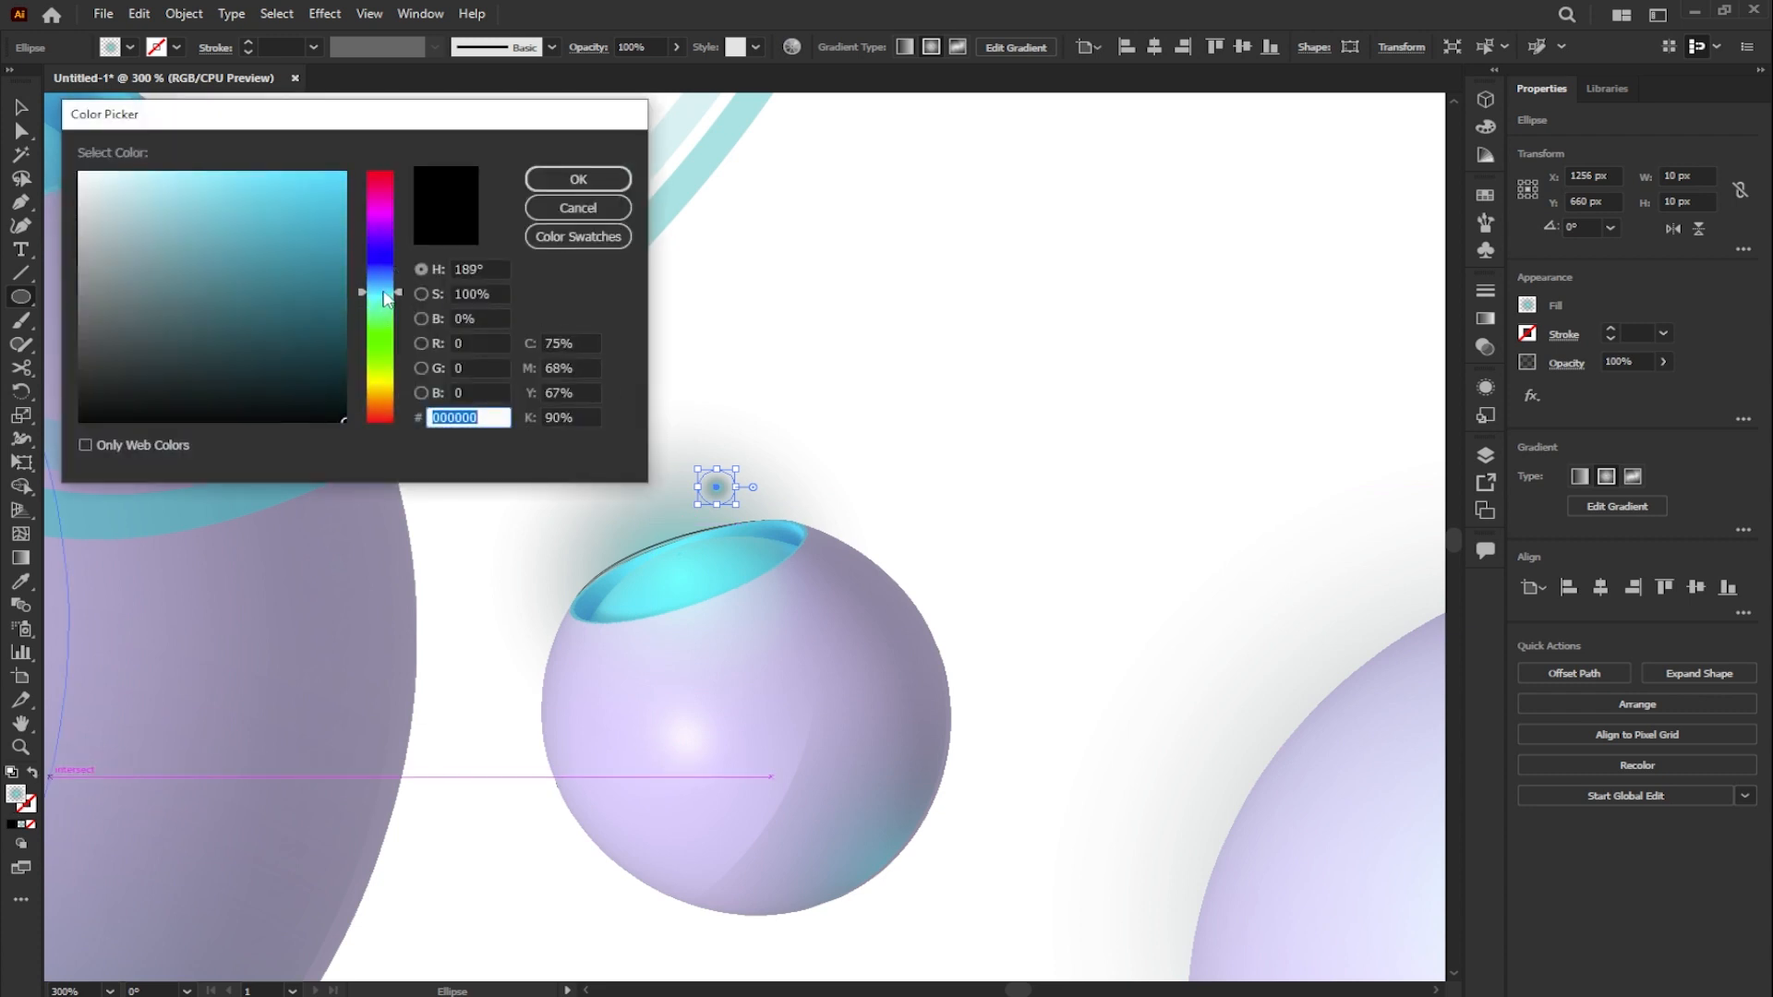
{"action": "left_click_drag", "start_coordinate": [338, 184], "coordinate": [359, 165]}
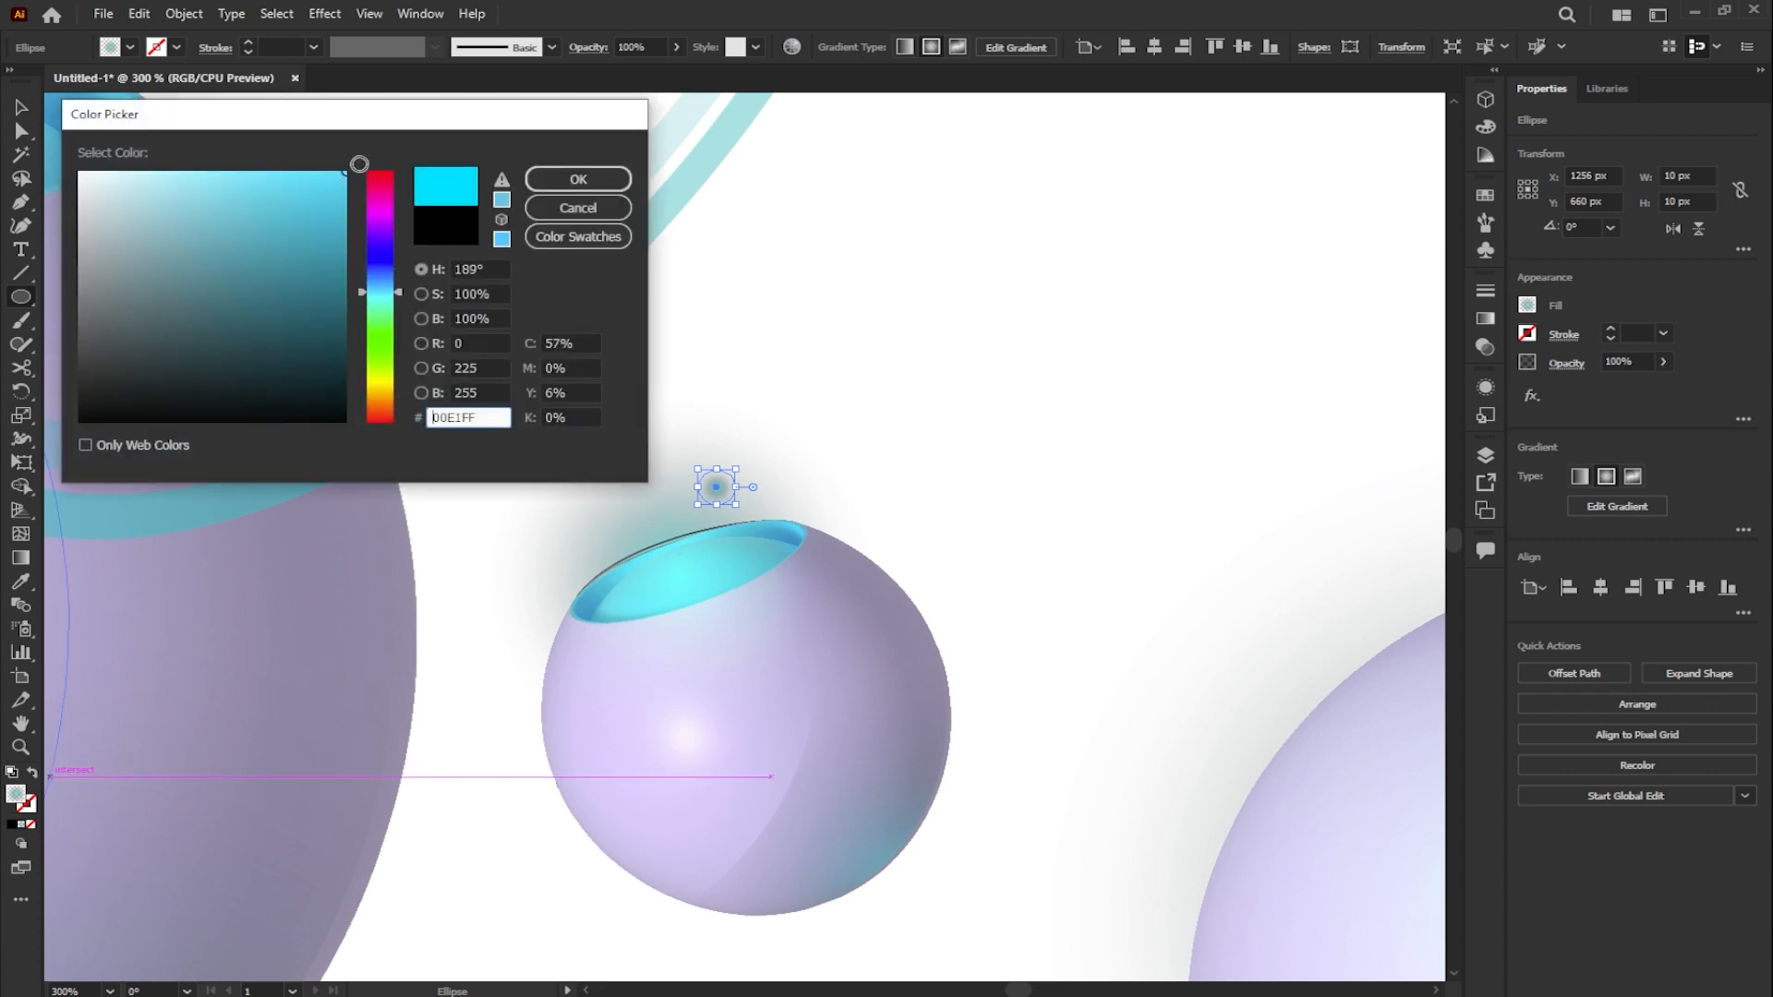
{"action": "left_click", "coordinate": [558, 189]}
- Reduce the cyan circle to 9 px and add two copies sized 16 px and 12 px around it above the opening
{"action": "scroll", "coordinate": [745, 460], "scroll_direction": "up", "scroll_amount": 3}
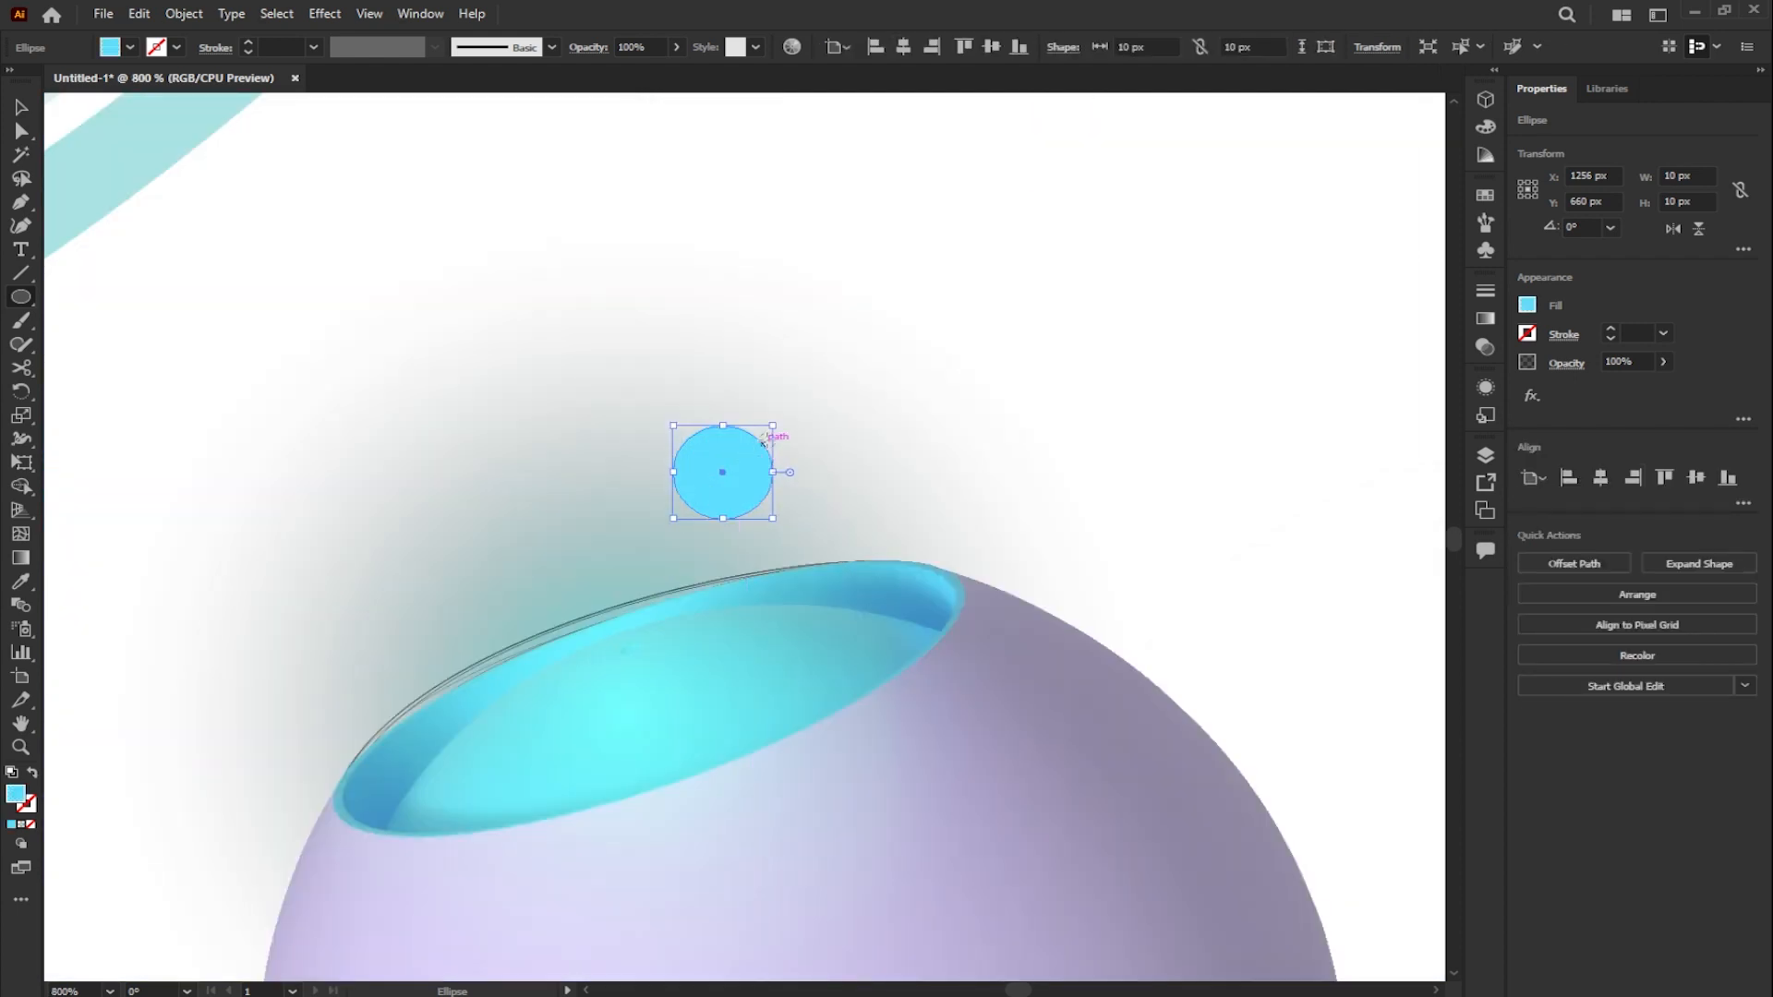
{"action": "scroll", "coordinate": [763, 443], "scroll_direction": "up", "scroll_amount": 2}
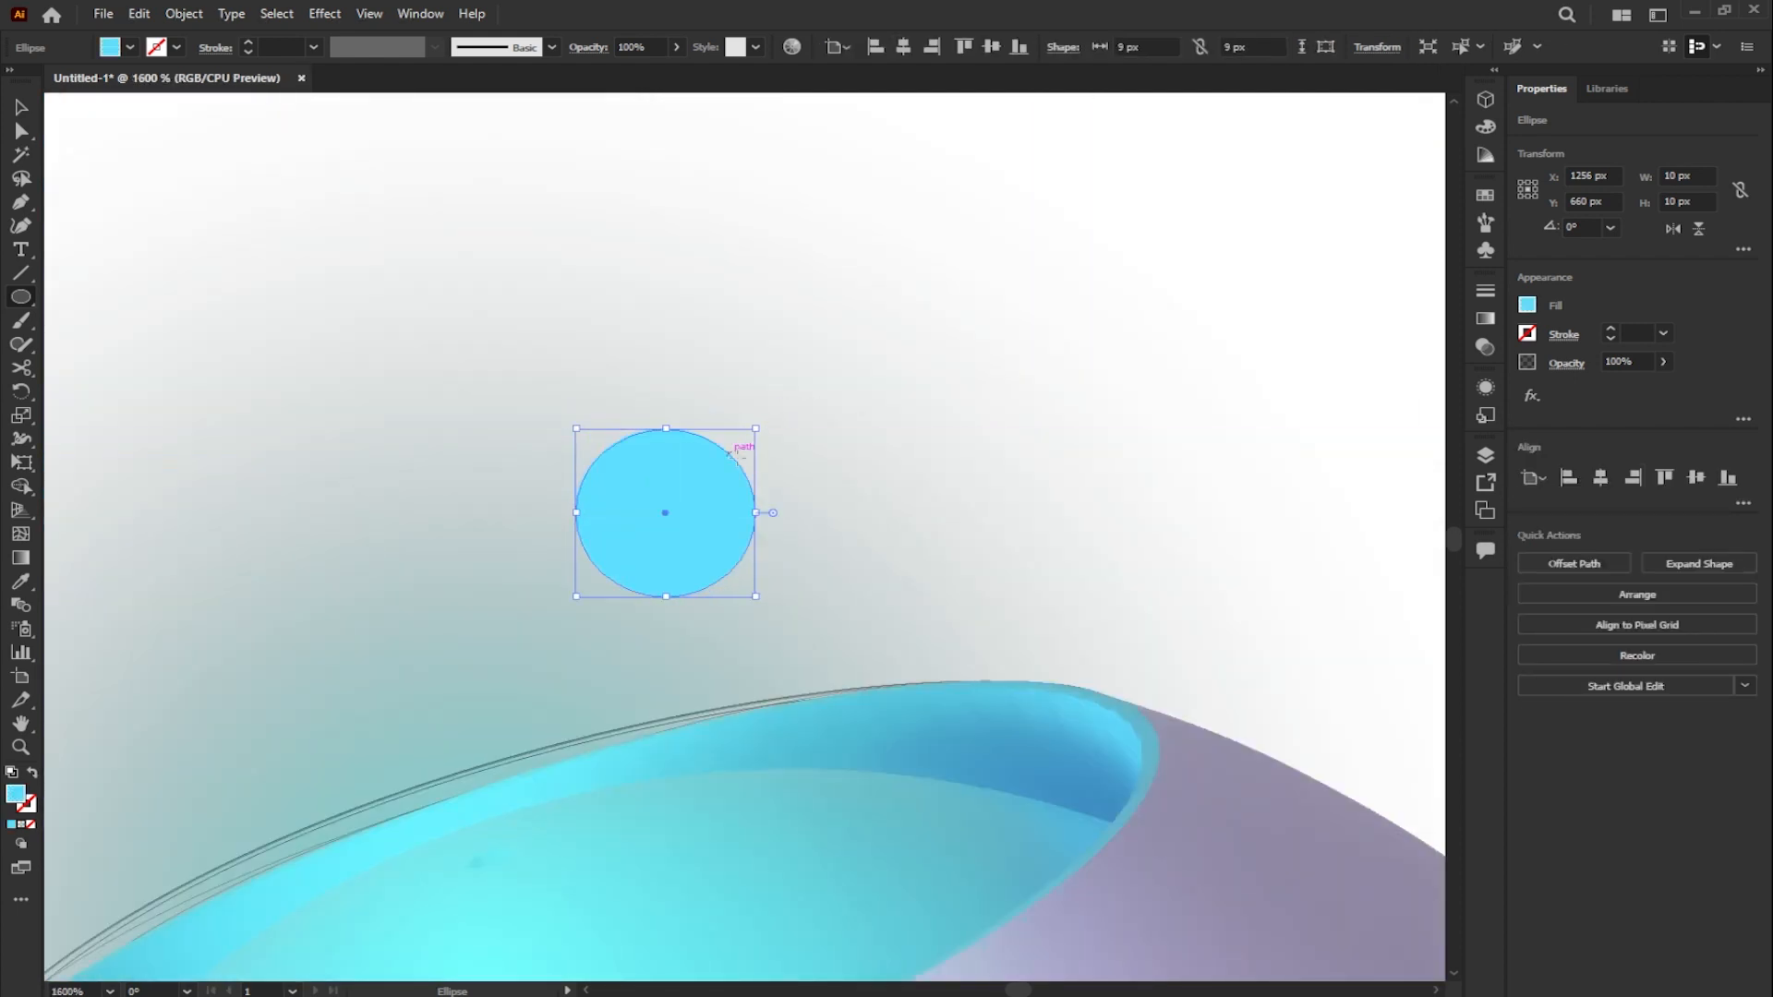
{"action": "left_click", "coordinate": [20, 109]}
{"action": "left_click_drag", "start_coordinate": [671, 454], "coordinate": [841, 293]}
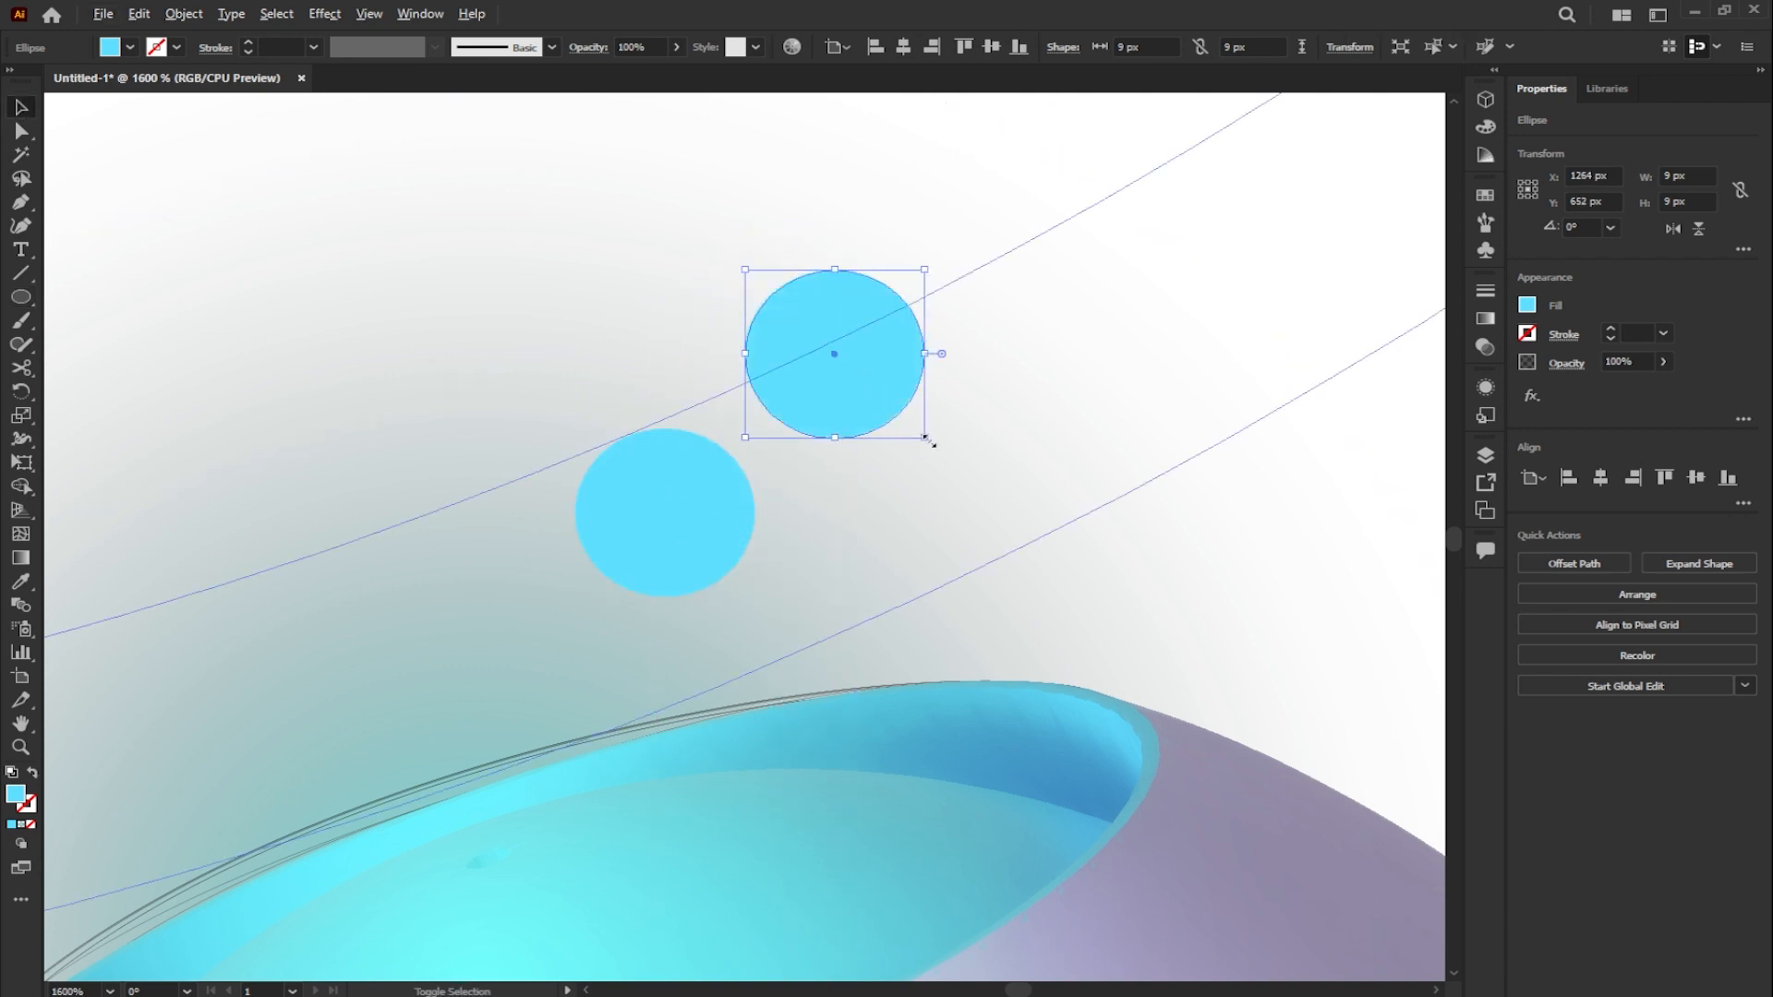
{"action": "left_click_drag", "start_coordinate": [924, 441], "coordinate": [994, 495]}
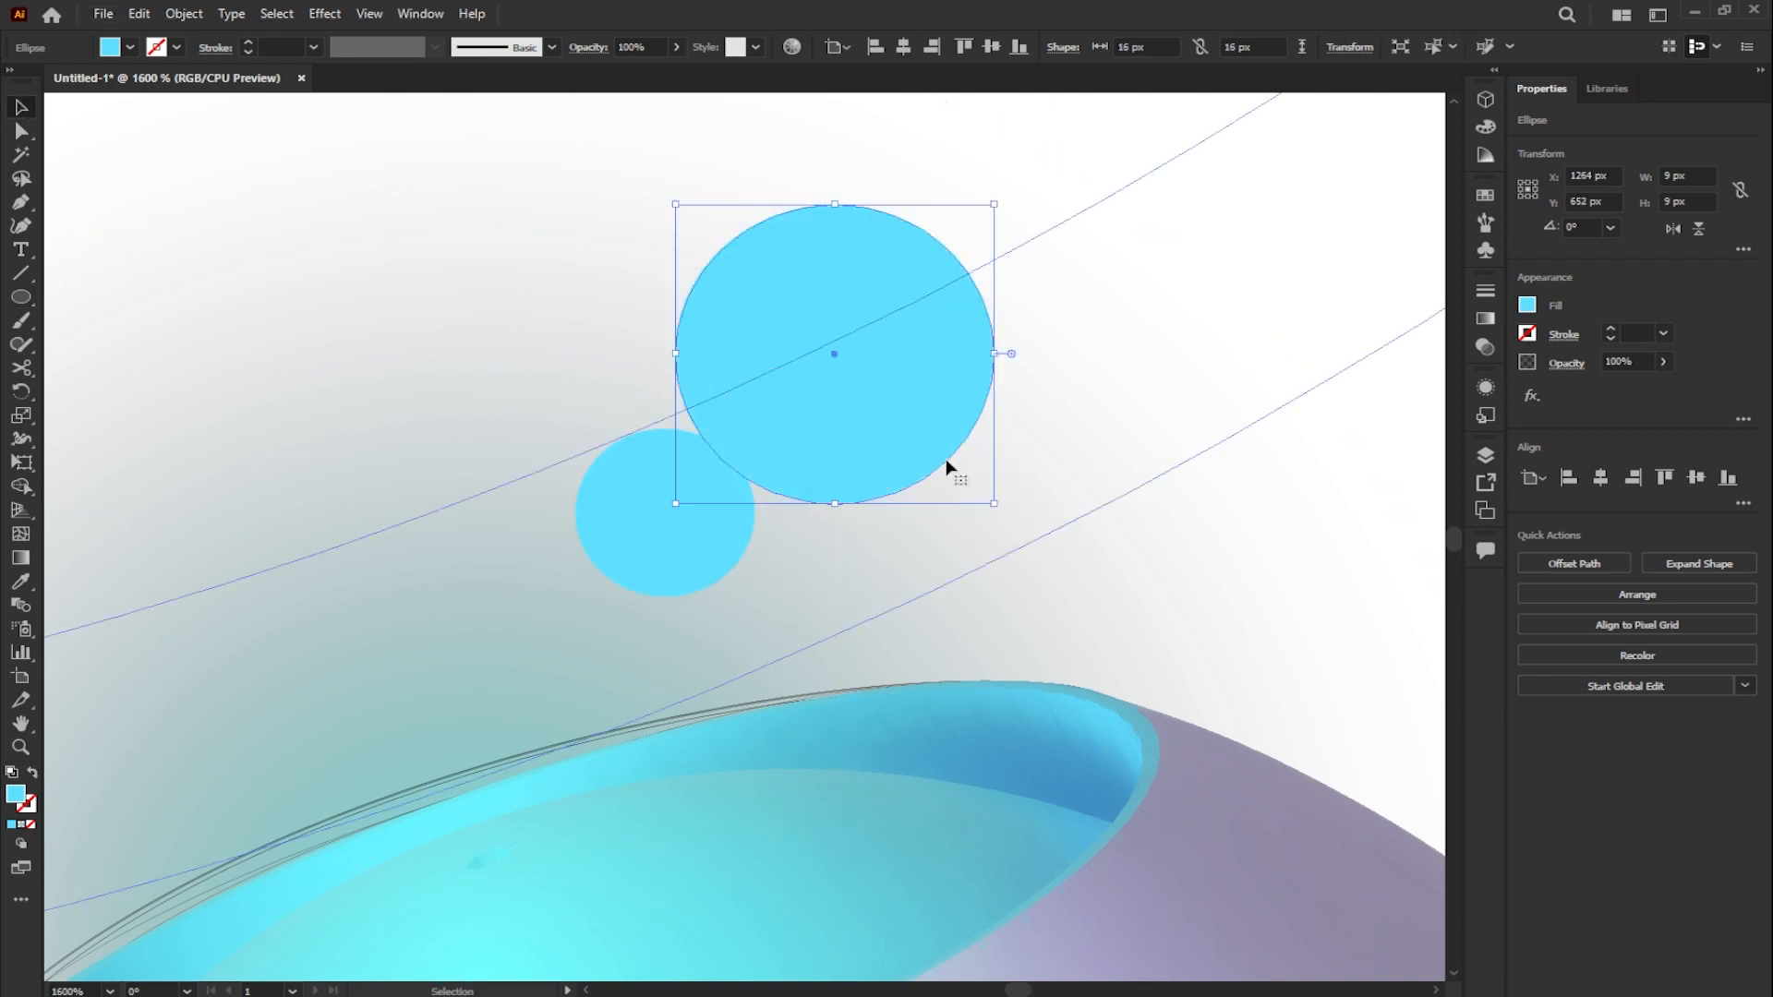
{"action": "left_click_drag", "start_coordinate": [863, 384], "coordinate": [546, 454]}
{"action": "left_click_drag", "start_coordinate": [634, 396], "coordinate": [1034, 509]}
{"action": "left_click_drag", "start_coordinate": [1090, 412], "coordinate": [1050, 450]}
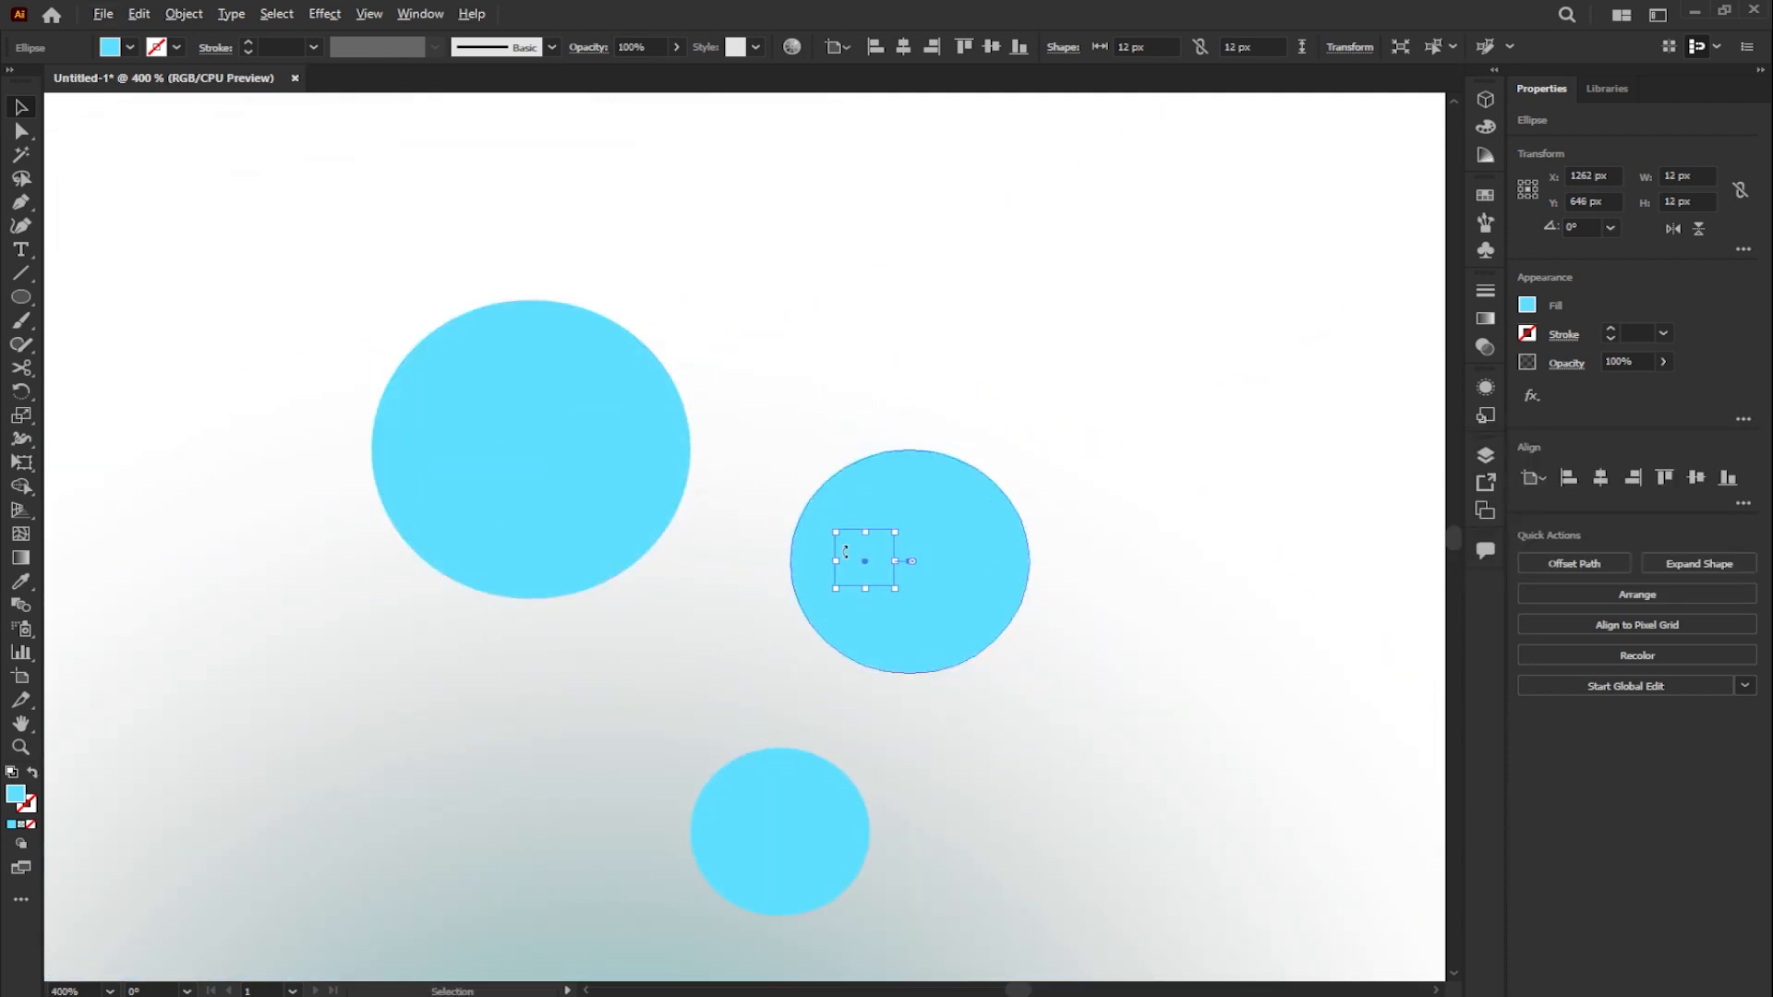
- Duplicate the three cyan circles toward the lower end of the hologram ring
{"action": "scroll", "coordinate": [843, 561], "scroll_direction": "down", "scroll_amount": 4}
{"action": "left_click", "coordinate": [834, 632], "text": "shift"}
{"action": "left_click", "coordinate": [769, 538], "text": "shift"}
{"action": "left_click_drag", "start_coordinate": [853, 567], "coordinate": [594, 514]}
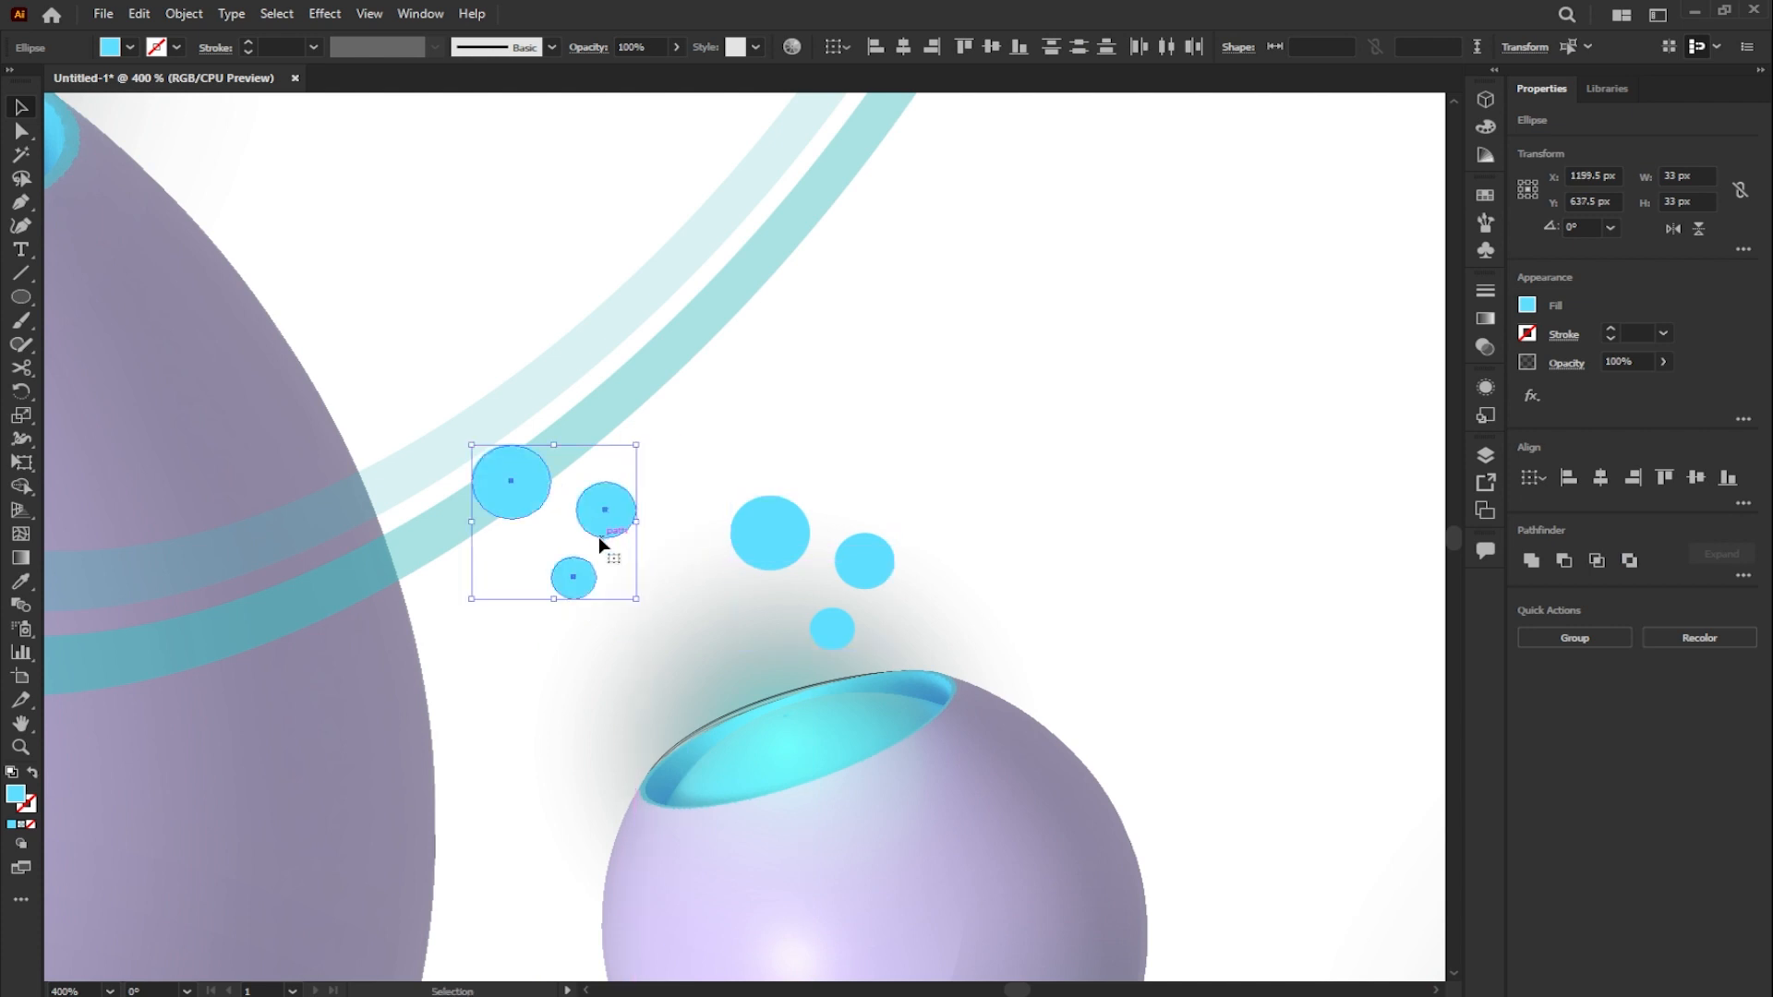
- Resize and rearrange the copied circles into one large bubble on the ring with two small bubbles below it
{"action": "scroll", "coordinate": [577, 510], "scroll_direction": "up", "scroll_amount": 2}
{"action": "left_click", "coordinate": [546, 546]}
{"action": "left_click", "coordinate": [494, 478]}
{"action": "left_click_drag", "start_coordinate": [527, 369], "coordinate": [536, 361]}
{"action": "left_click", "coordinate": [638, 504]}
{"action": "left_click_drag", "start_coordinate": [697, 447], "coordinate": [484, 580]}
{"action": "left_click_drag", "start_coordinate": [554, 638], "coordinate": [579, 685]}
{"action": "left_click_drag", "start_coordinate": [749, 685], "coordinate": [730, 471]}
{"action": "scroll", "coordinate": [730, 473], "scroll_direction": "down", "scroll_amount": 2}
- Bring the hologram ring group to the front so it overlaps the large bubble
{"action": "left_click", "coordinate": [699, 470]}
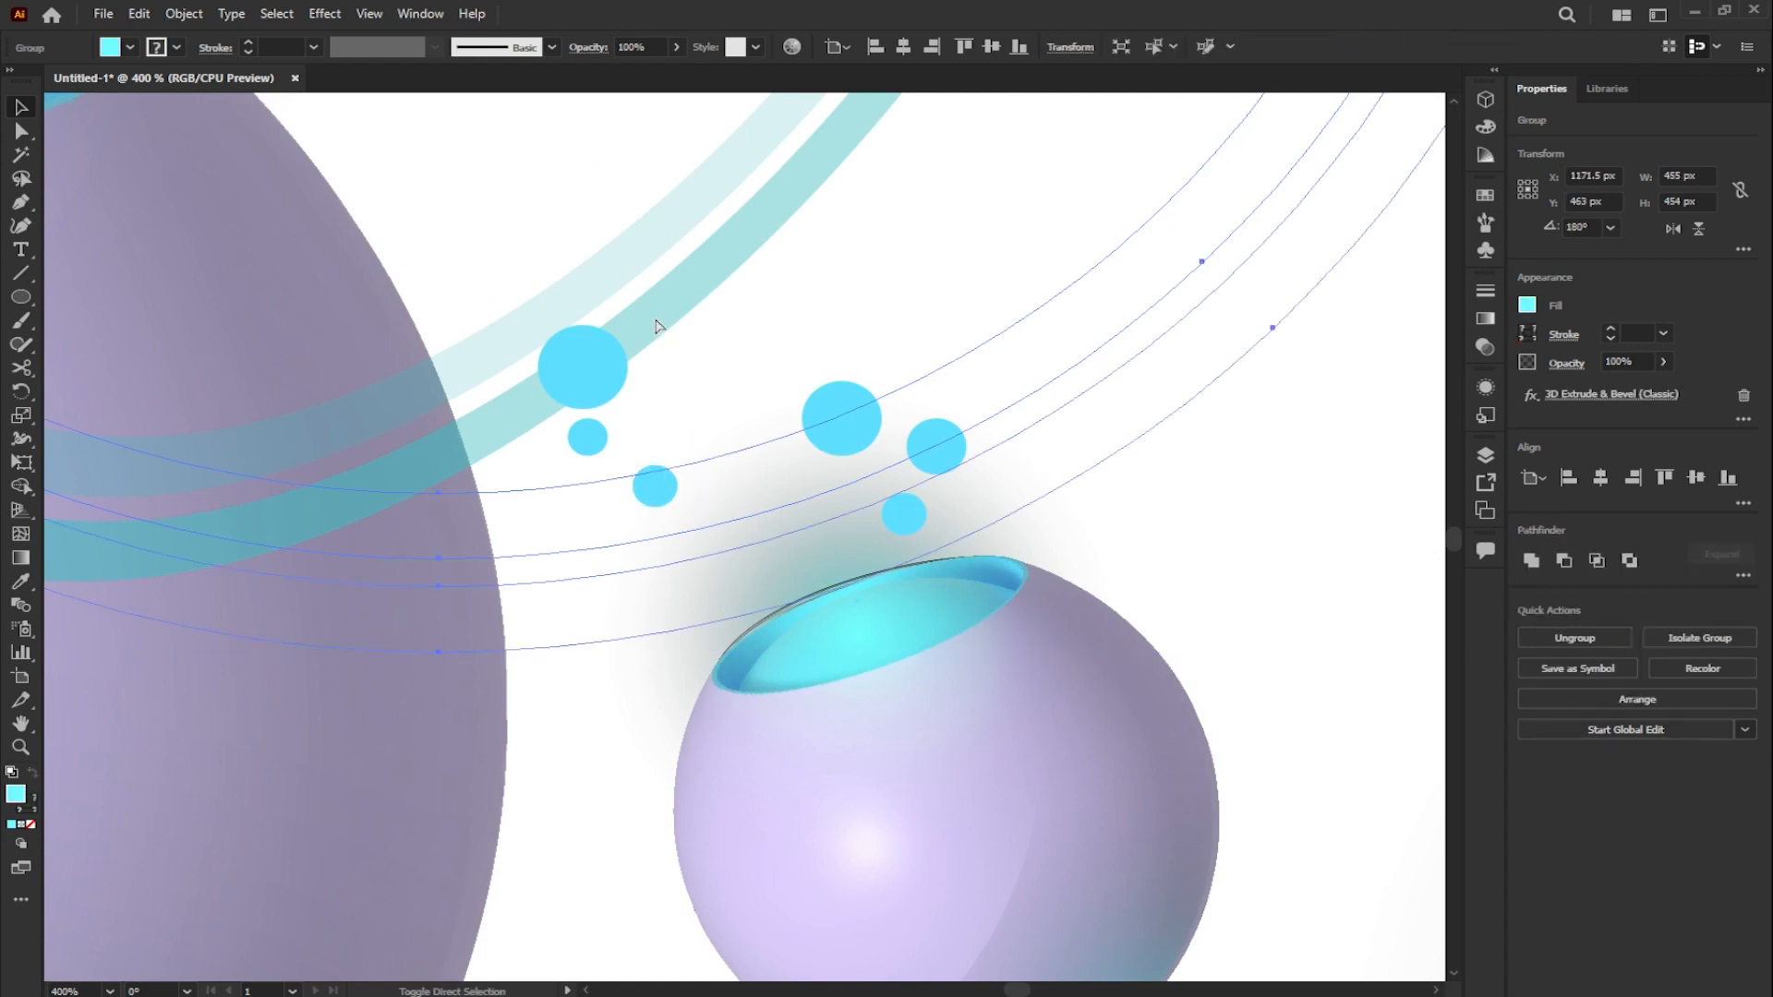
{"action": "key", "text": "ctrl+shift+bracketright"}
{"action": "scroll", "coordinate": [677, 349], "scroll_direction": "down", "scroll_amount": 3}
{"action": "left_click", "coordinate": [830, 695]}
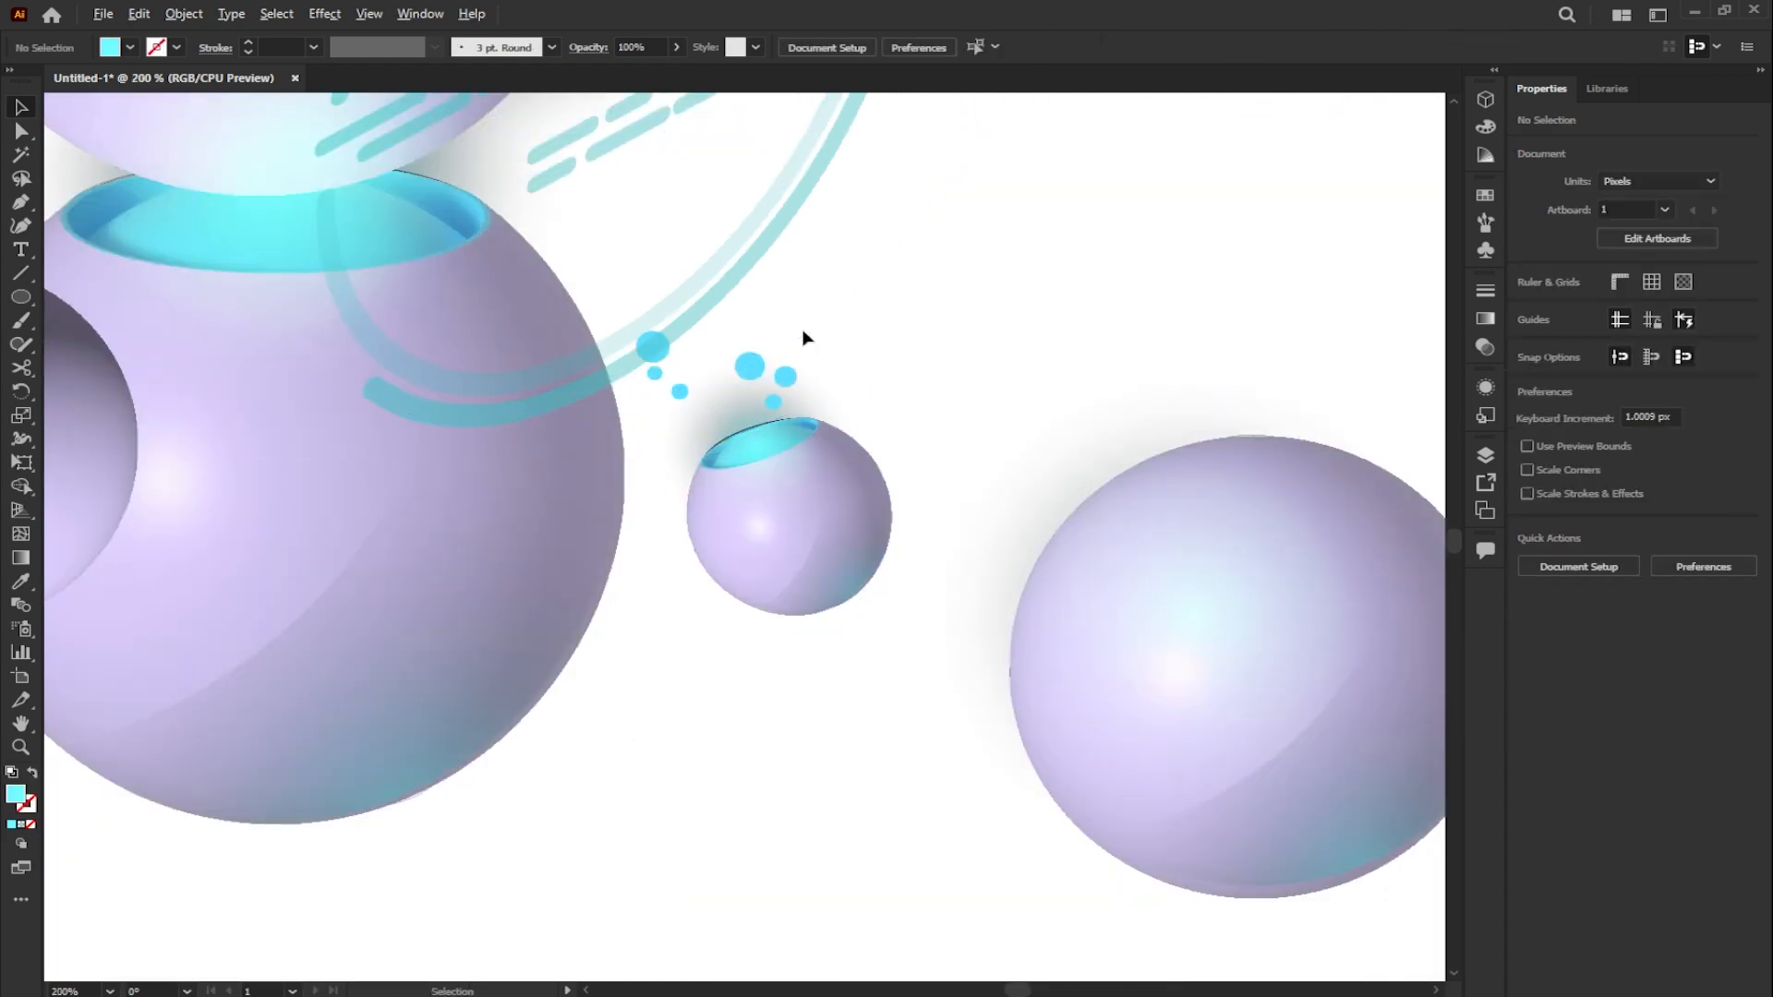
- Add a 16 px cyan circle in the small sphere's opening, then copy the radial glow off to the side at about 38 px
{"action": "scroll", "coordinate": [801, 334], "scroll_direction": "up", "scroll_amount": 3}
{"action": "left_click", "coordinate": [697, 458]}
{"action": "left_click", "coordinate": [748, 533]}
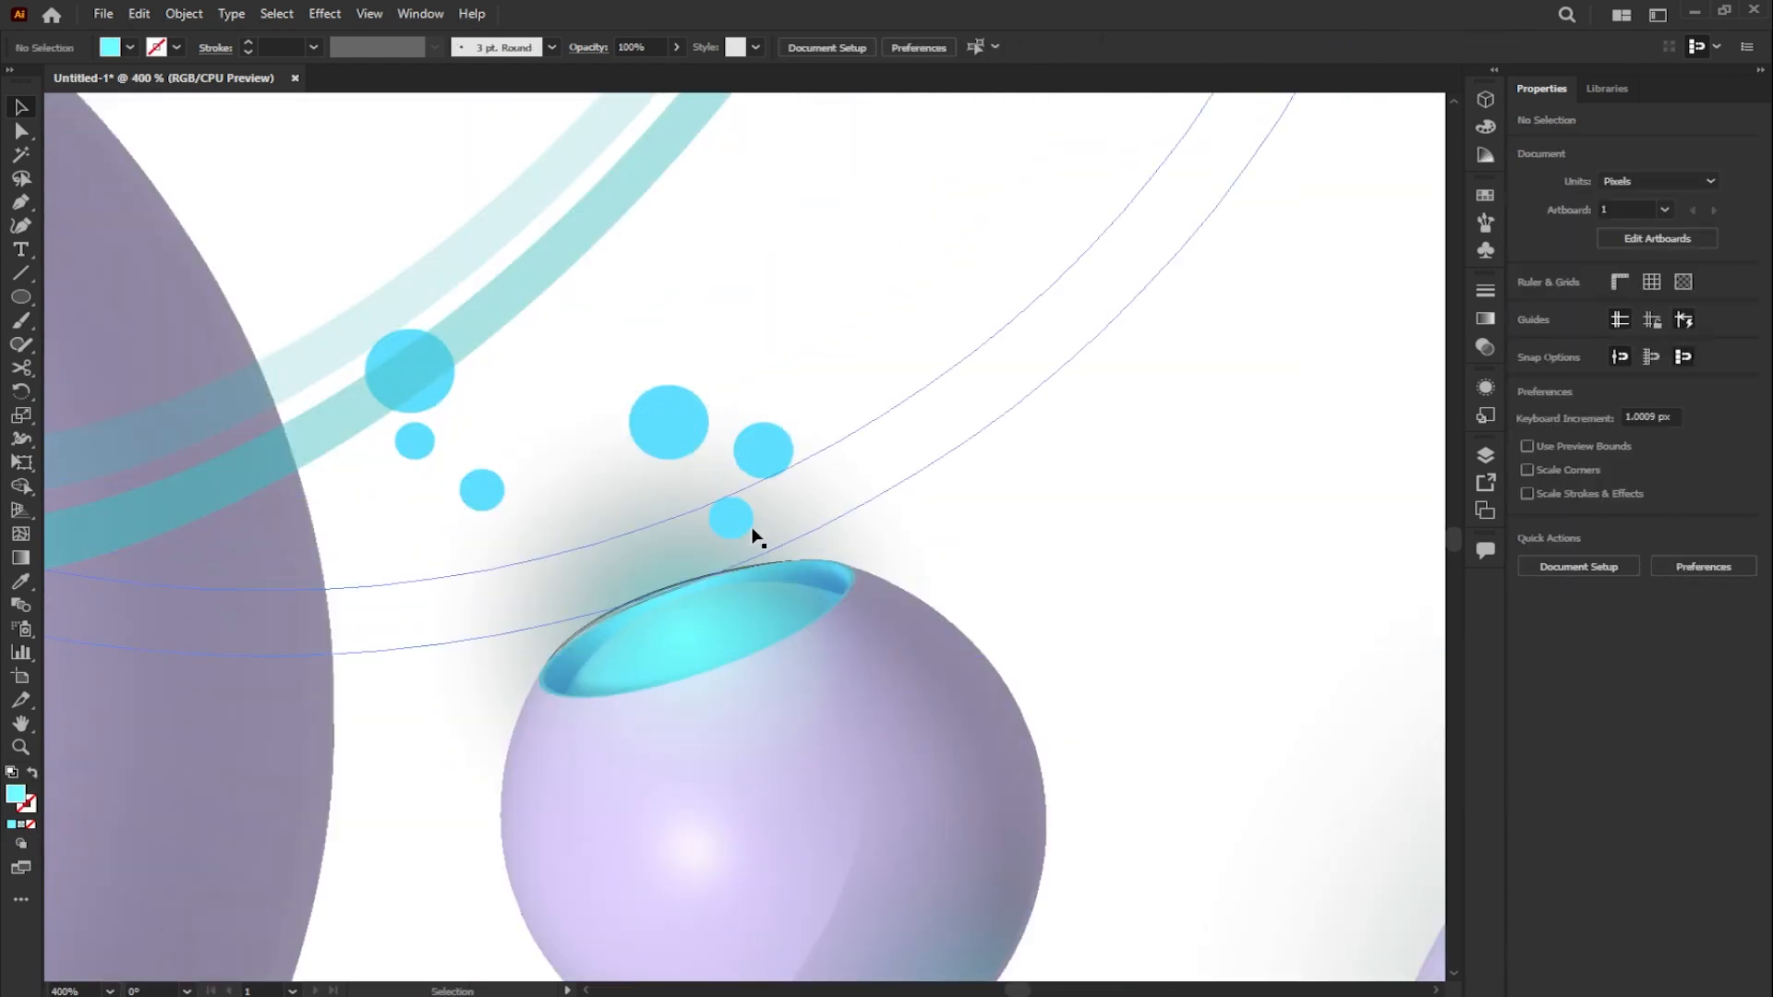
{"action": "left_click_drag", "start_coordinate": [667, 408], "coordinate": [1171, 464], "text": "alt"}
{"action": "left_click", "coordinate": [710, 612]}
{"action": "left_click_drag", "start_coordinate": [1403, 253], "coordinate": [1233, 413], "text": "alt"}
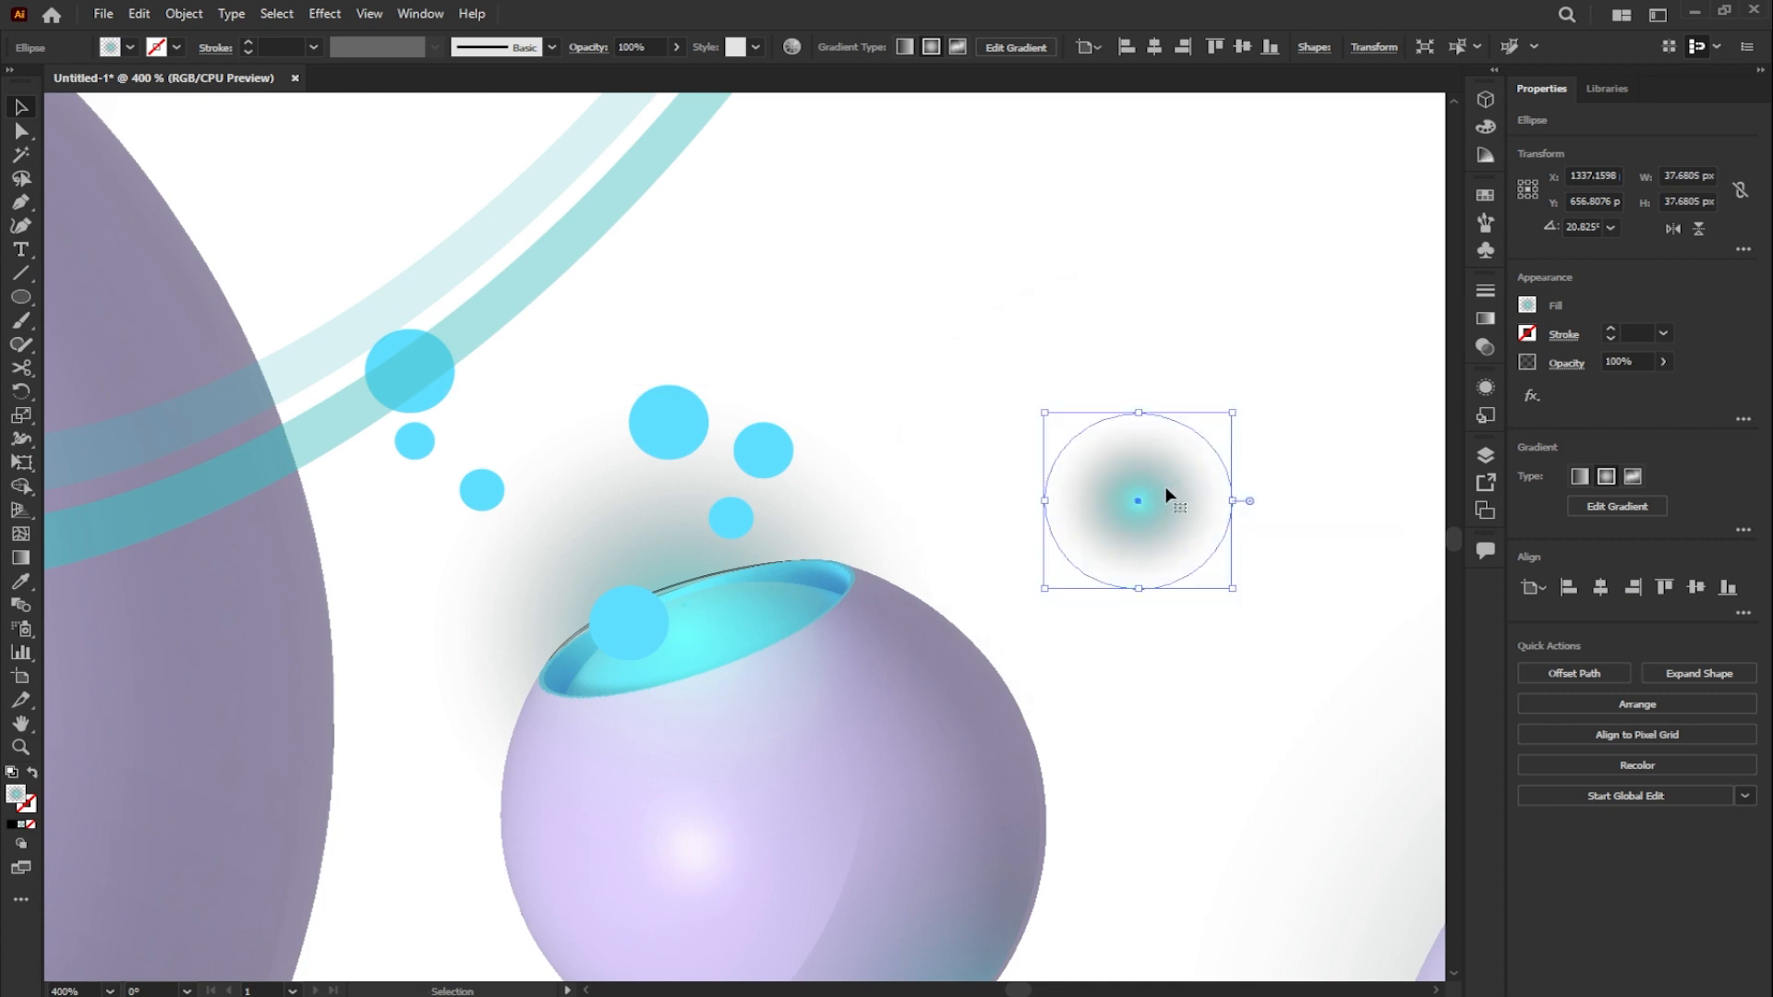
- Enlarge the copied radial glow slightly and place it around the cyan circles at the small sphere's opening
{"action": "left_click", "coordinate": [1484, 320]}
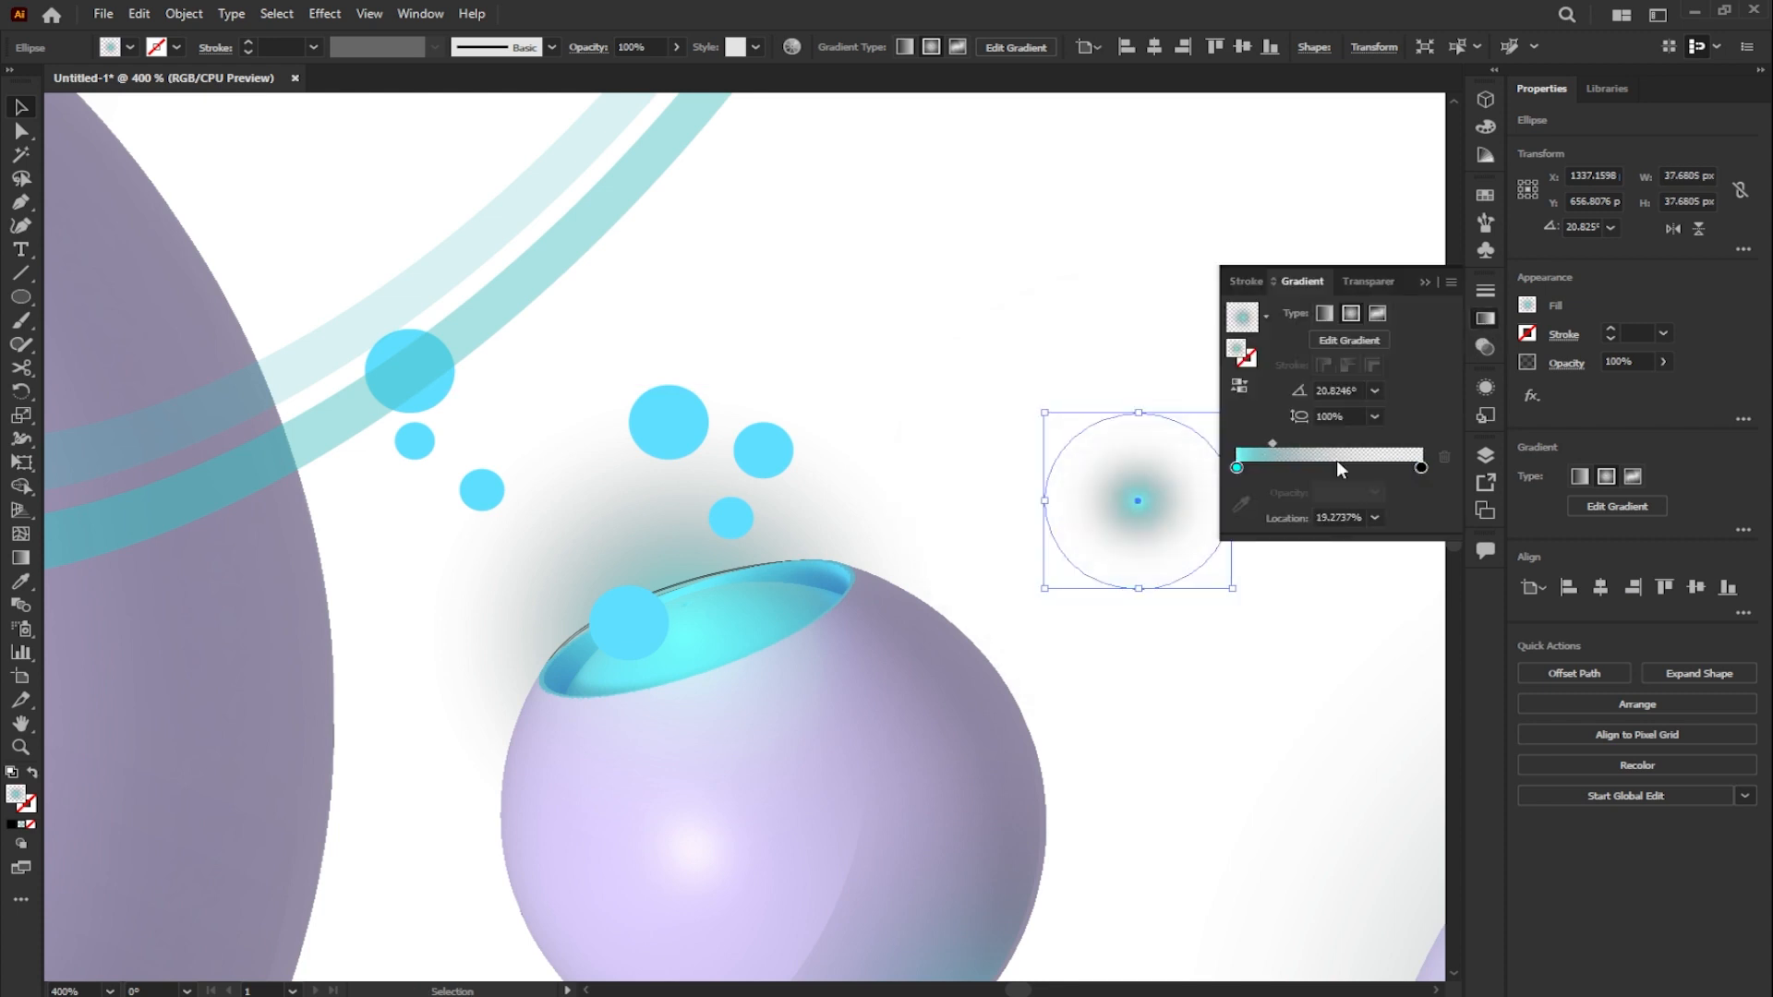
{"action": "left_click", "coordinate": [1423, 284]}
{"action": "left_click_drag", "start_coordinate": [1233, 588], "coordinate": [1267, 621], "text": "alt+shift"}
{"action": "left_click_drag", "start_coordinate": [1148, 510], "coordinate": [741, 526]}
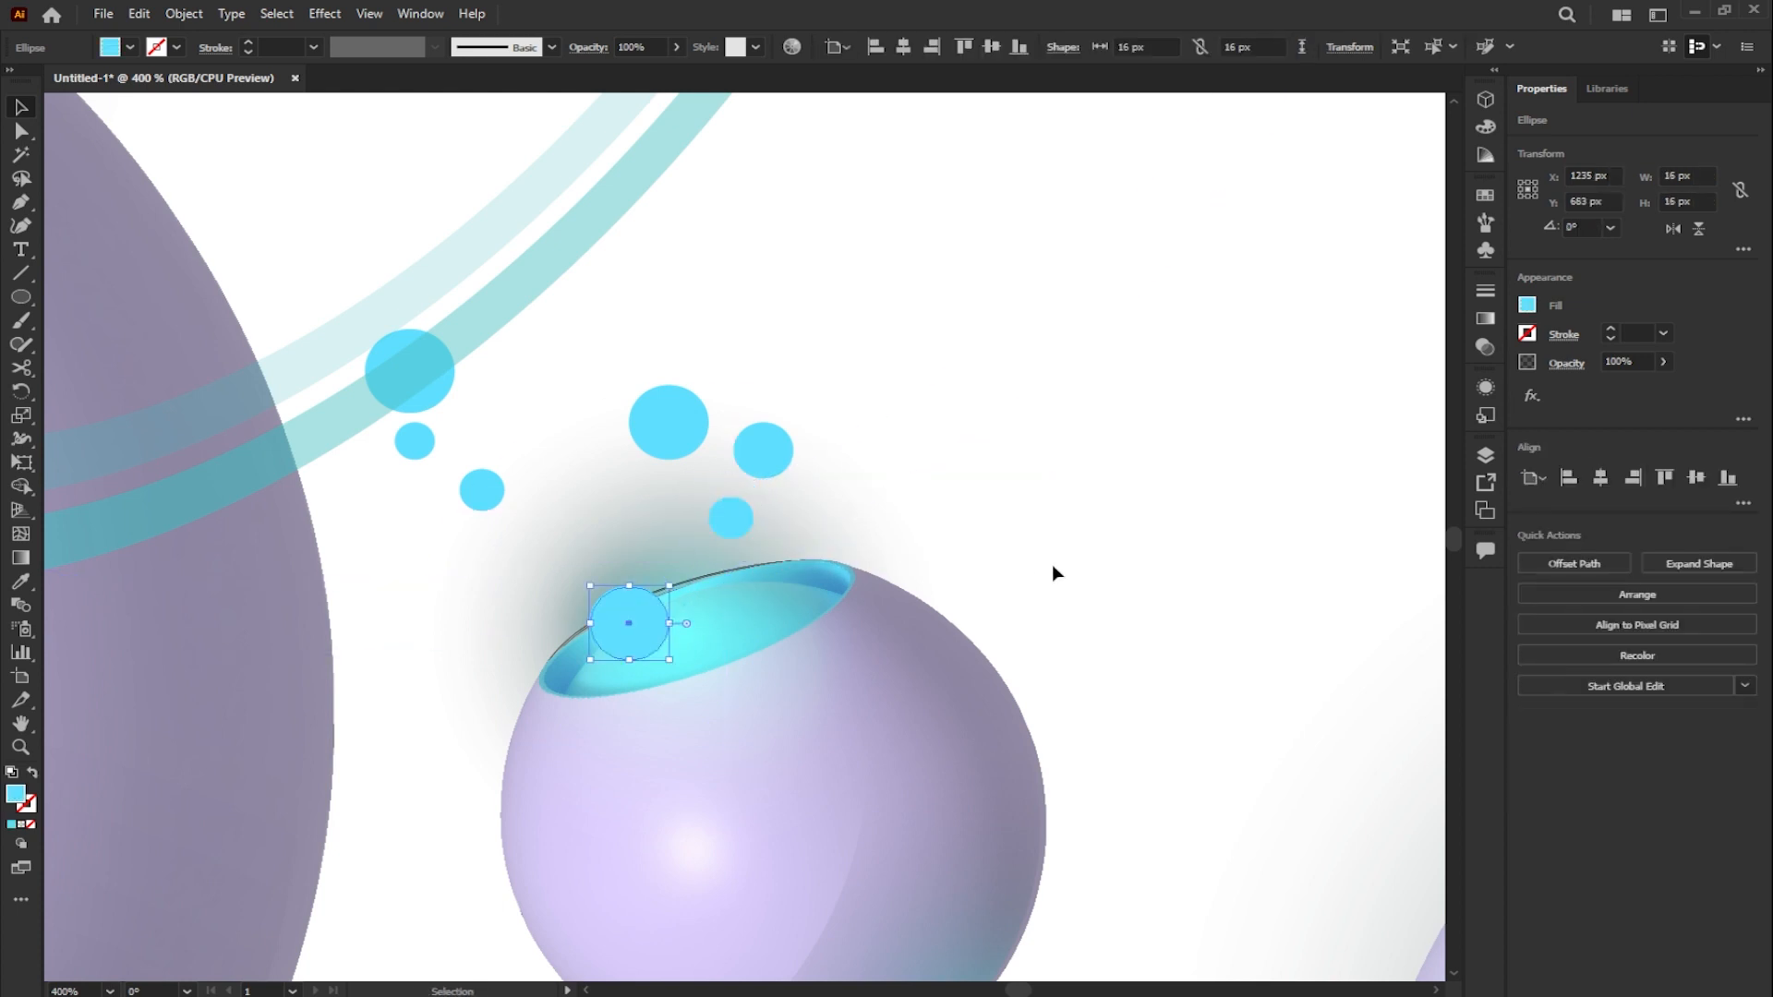
{"action": "left_click", "coordinate": [1051, 563]}
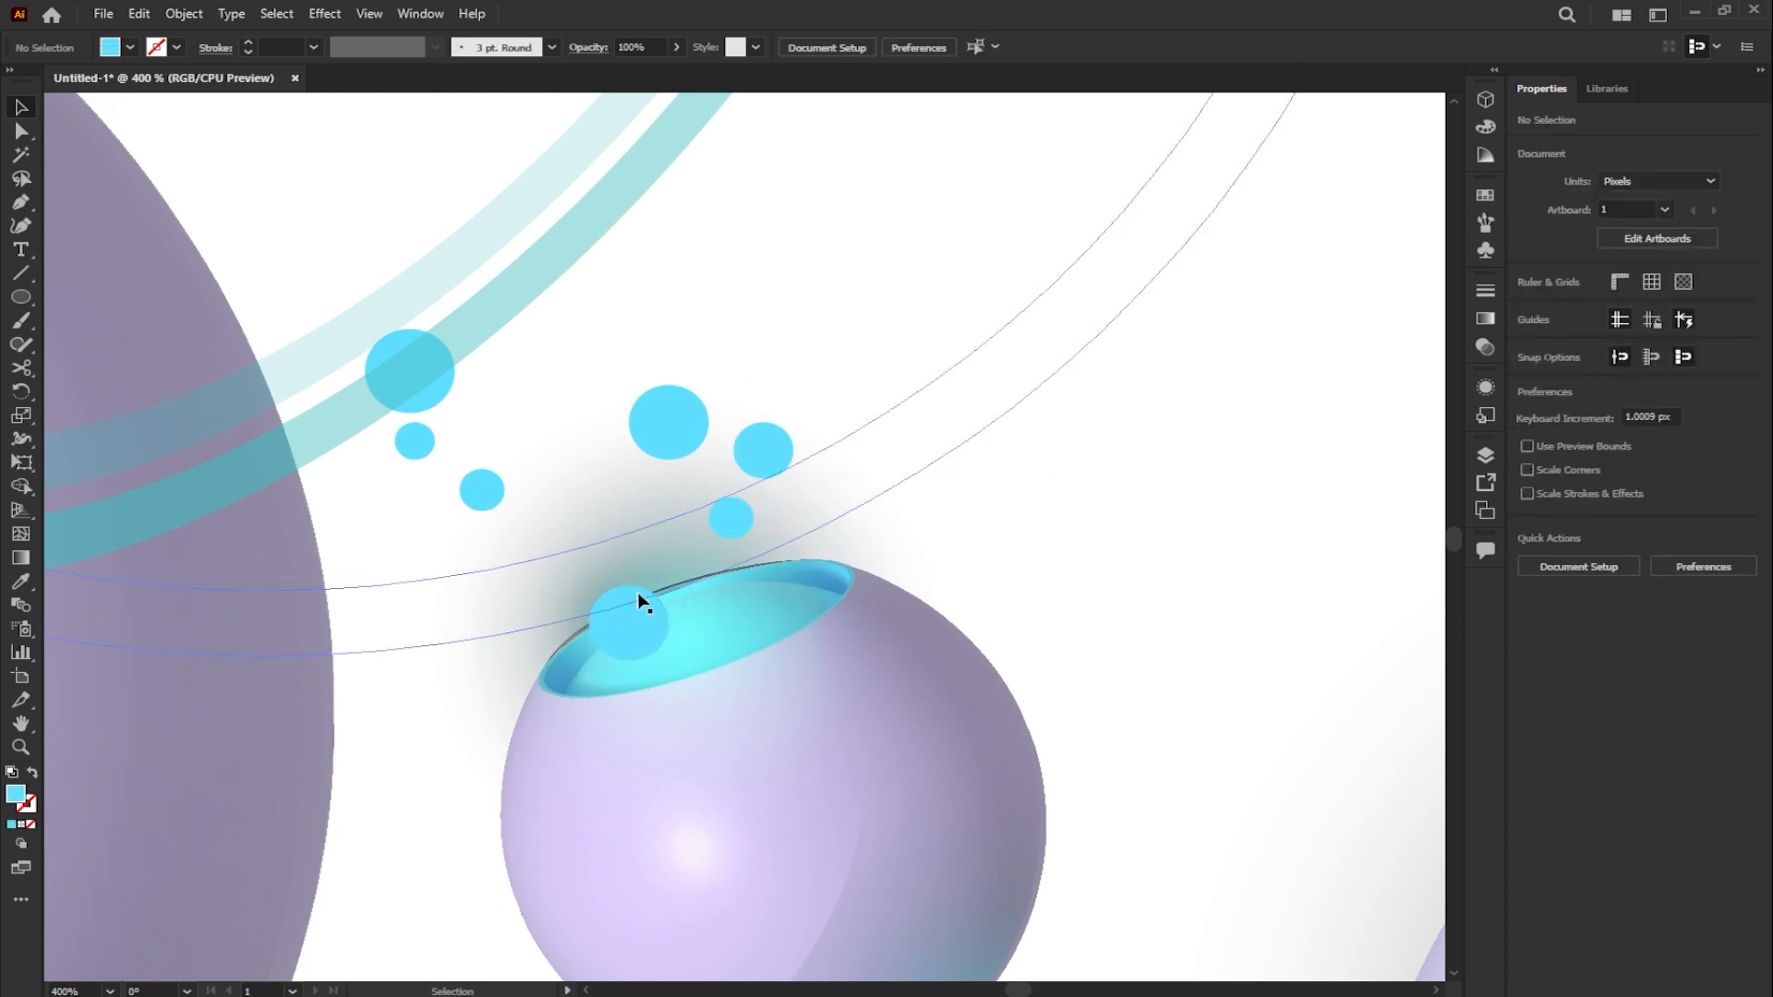
- Add copies of the radial glow around the bubbles above the small sphere and the large bubble on the ring
{"action": "left_click", "coordinate": [600, 671]}
{"action": "left_click_drag", "start_coordinate": [603, 672], "coordinate": [750, 497], "text": "alt"}
{"action": "left_click_drag", "start_coordinate": [689, 380], "coordinate": [432, 345], "text": "alt"}
{"action": "scroll", "coordinate": [716, 442], "scroll_direction": "down", "scroll_amount": 4}
{"action": "left_click", "coordinate": [771, 652]}
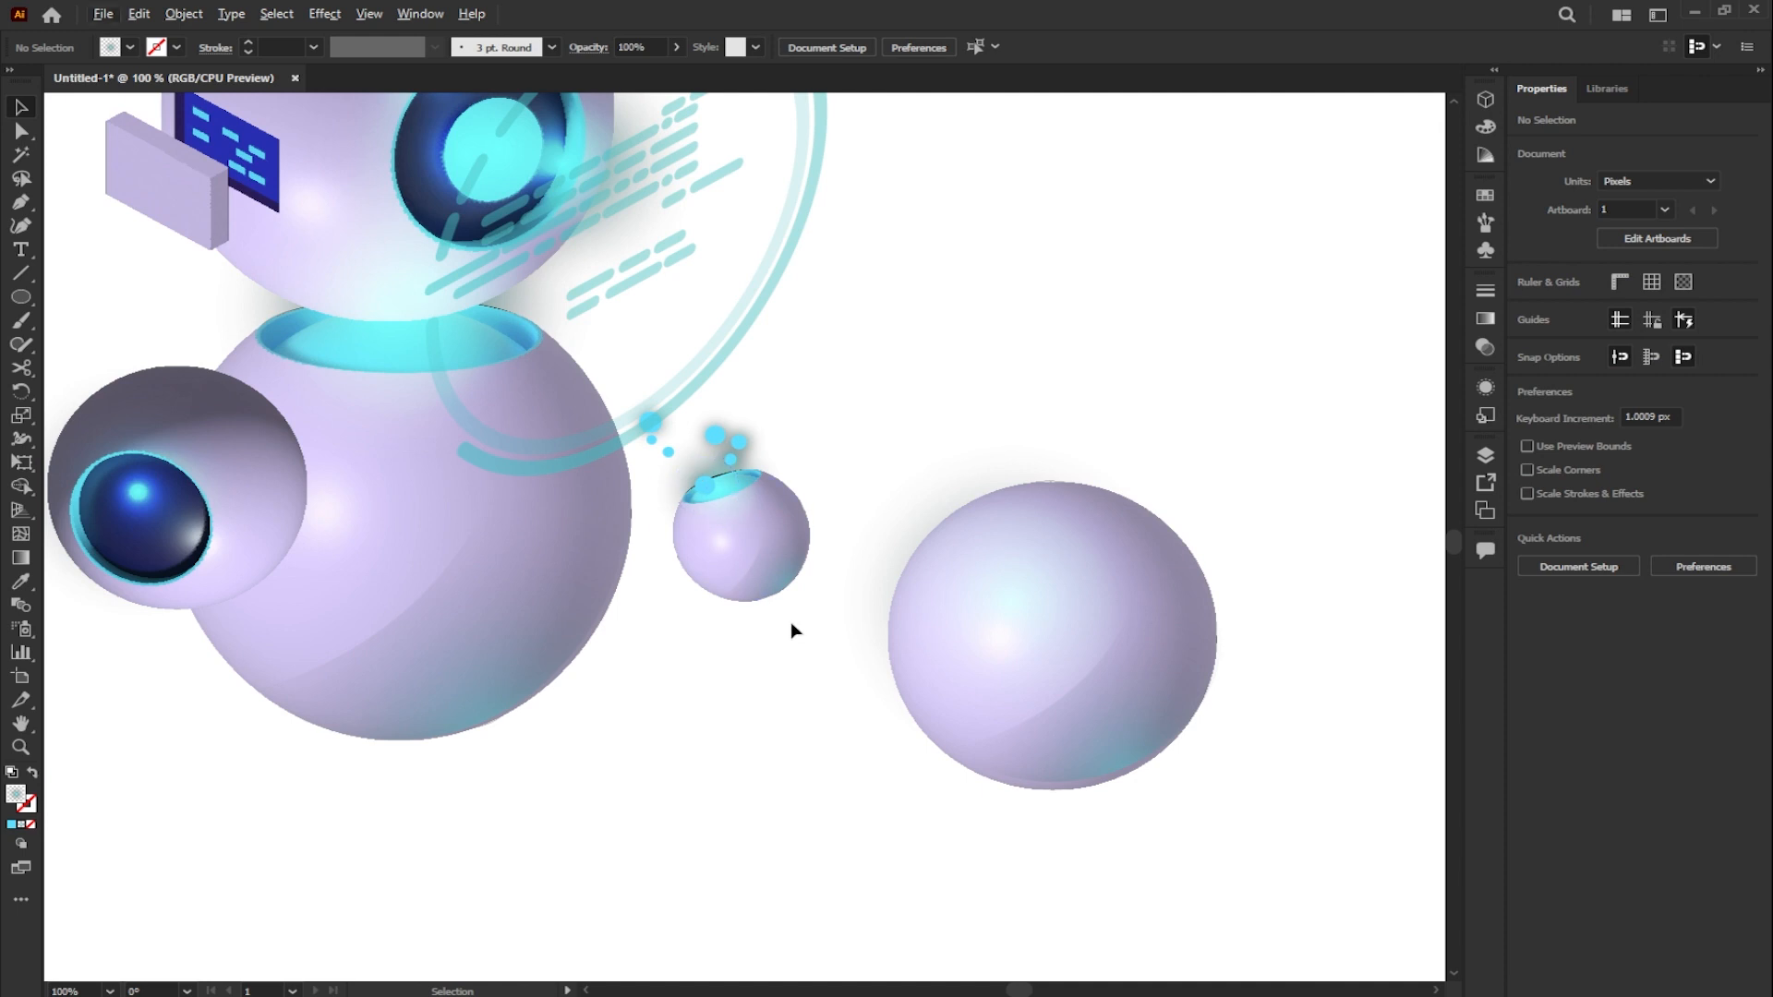
- Copy the small sphere with its opening and bubbles to below the robot's body and rotate the copy slightly
{"action": "left_click_drag", "start_coordinate": [691, 424], "coordinate": [689, 423]}
{"action": "left_click", "coordinate": [724, 675]}
{"action": "left_click", "coordinate": [717, 430]}
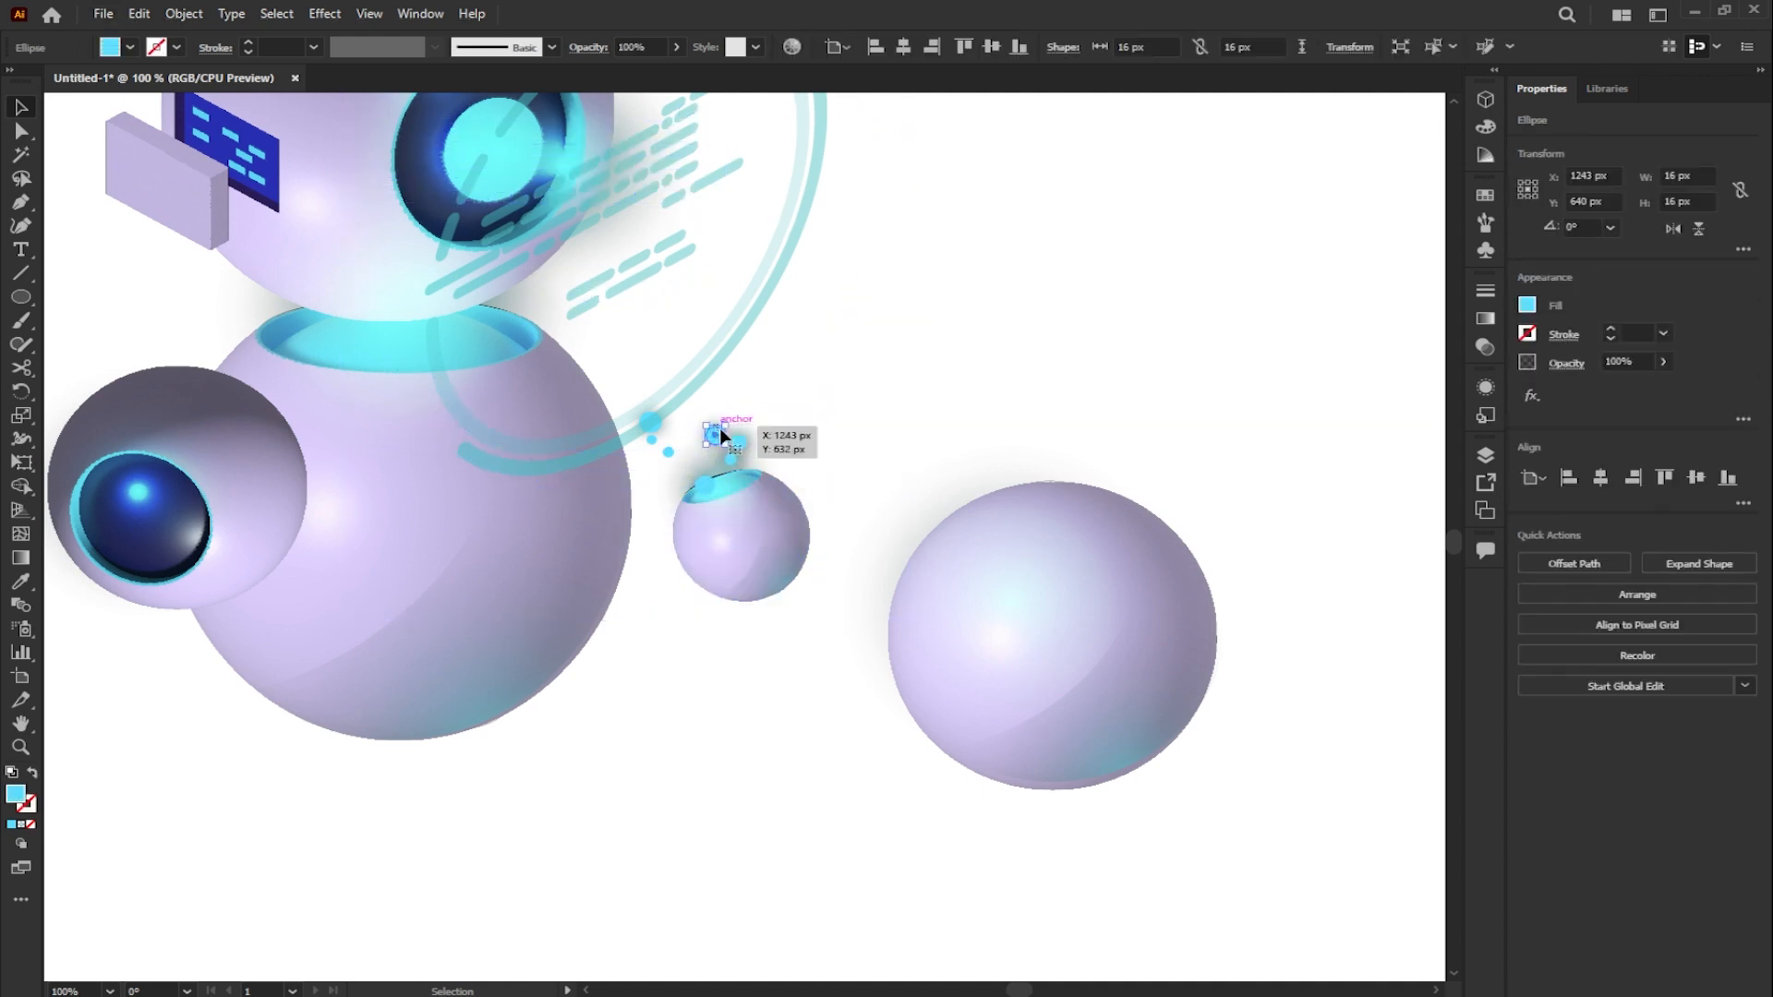
{"action": "left_click", "coordinate": [709, 489], "text": "shift"}
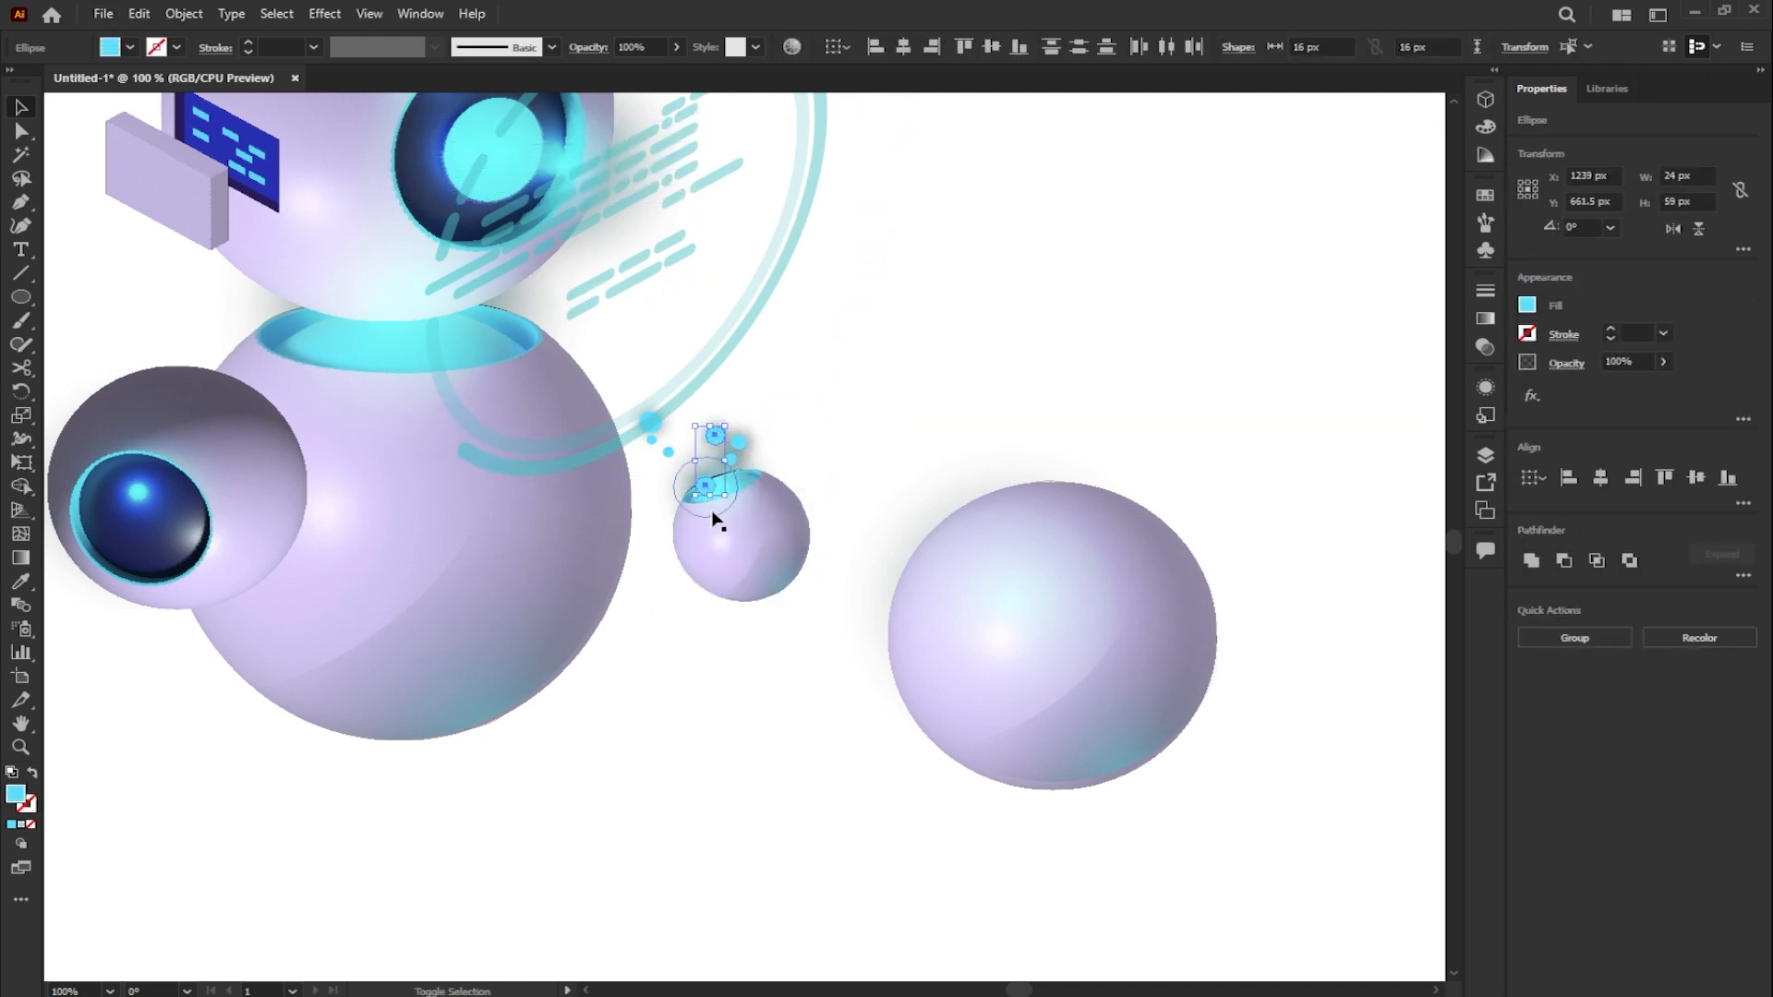
{"action": "left_click", "coordinate": [717, 577], "text": "shift"}
{"action": "left_click", "coordinate": [799, 583], "text": "shift"}
{"action": "left_click", "coordinate": [748, 578], "text": "shift"}
{"action": "left_click", "coordinate": [750, 544], "text": "shift"}
{"action": "scroll", "coordinate": [750, 541], "scroll_direction": "down", "scroll_amount": 1}
{"action": "scroll", "coordinate": [750, 539], "scroll_direction": "down", "scroll_amount": 1}
{"action": "left_click_drag", "start_coordinate": [750, 540], "coordinate": [467, 685]}
{"action": "scroll", "coordinate": [462, 651], "scroll_direction": "up", "scroll_amount": 1}
{"action": "left_click_drag", "start_coordinate": [531, 610], "coordinate": [554, 635]}
- Add rising copies of the cyan circle above the copied sphere's opening, sizing the smaller ones to about 10.5 px
{"action": "left_click", "coordinate": [430, 651]}
{"action": "scroll", "coordinate": [430, 651], "scroll_direction": "up", "scroll_amount": 5}
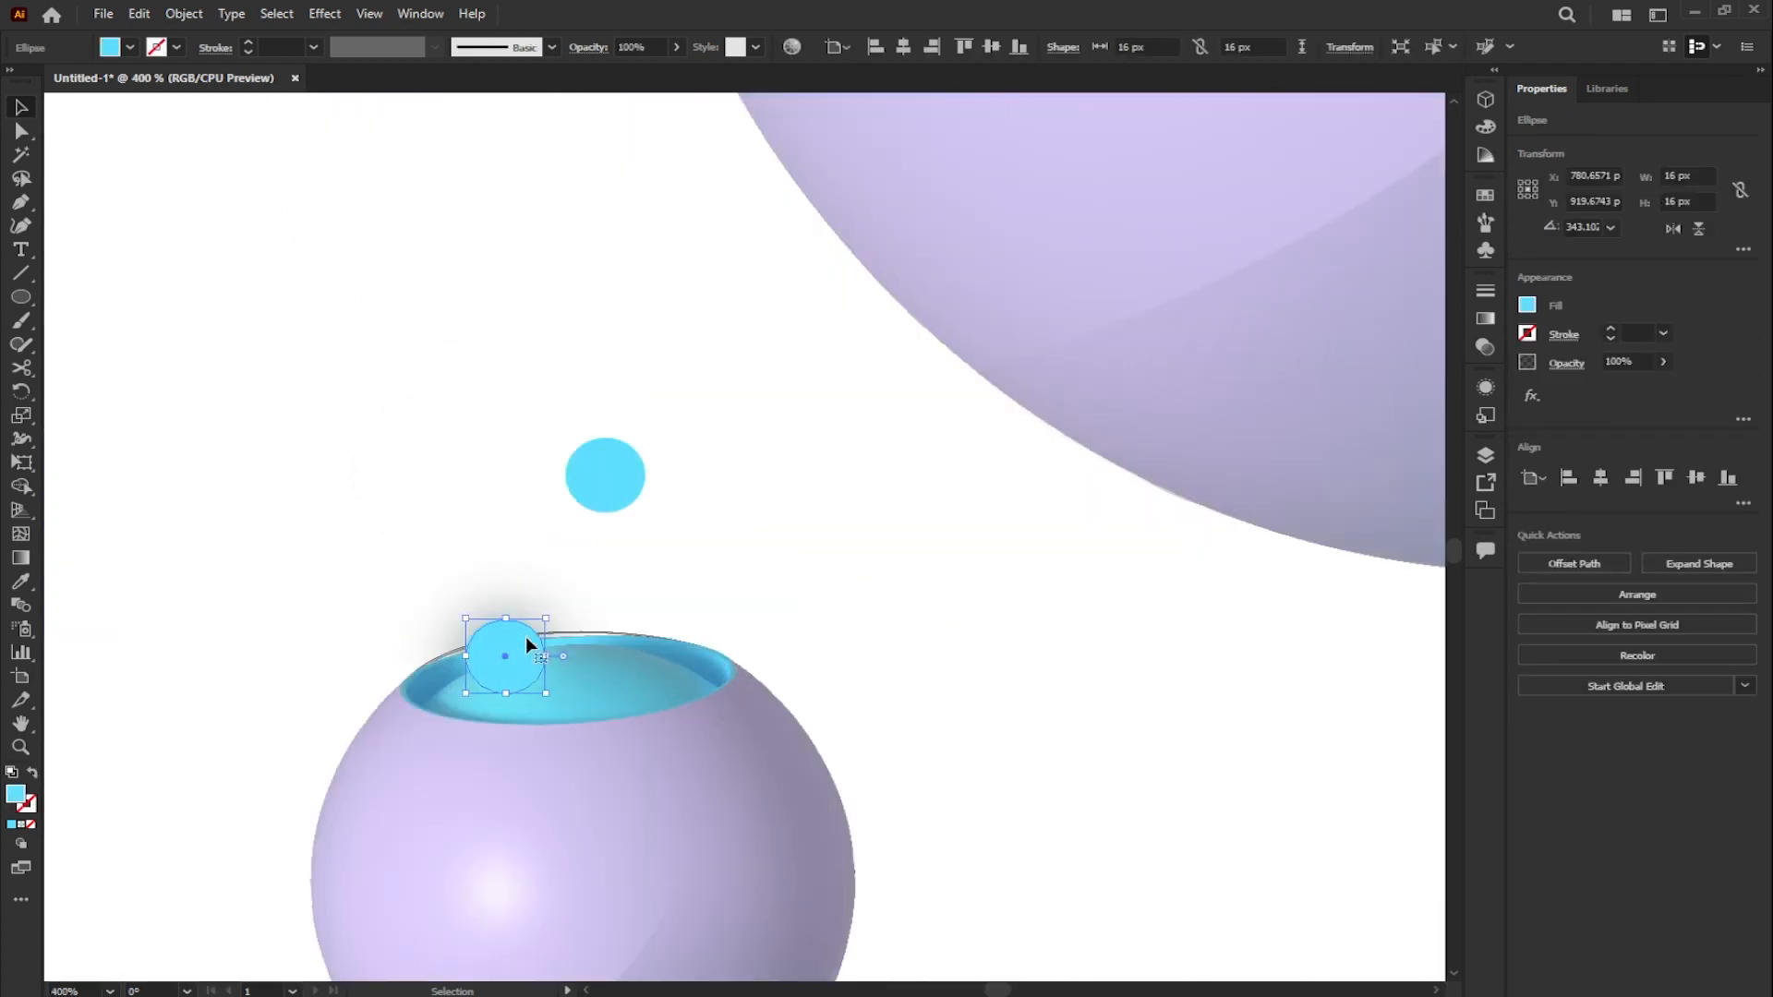
{"action": "left_click_drag", "start_coordinate": [596, 500], "coordinate": [557, 612]}
{"action": "left_click_drag", "start_coordinate": [607, 553], "coordinate": [478, 551]}
{"action": "mouse_move", "coordinate": [500, 536]}
{"action": "left_mouse_down"}
{"action": "mouse_move", "coordinate": [697, 431]}
{"action": "mouse_move", "coordinate": [491, 567]}
{"action": "left_mouse_up"}
{"action": "left_click_drag", "start_coordinate": [506, 538], "coordinate": [605, 327]}
{"action": "left_click_drag", "start_coordinate": [587, 356], "coordinate": [722, 277]}
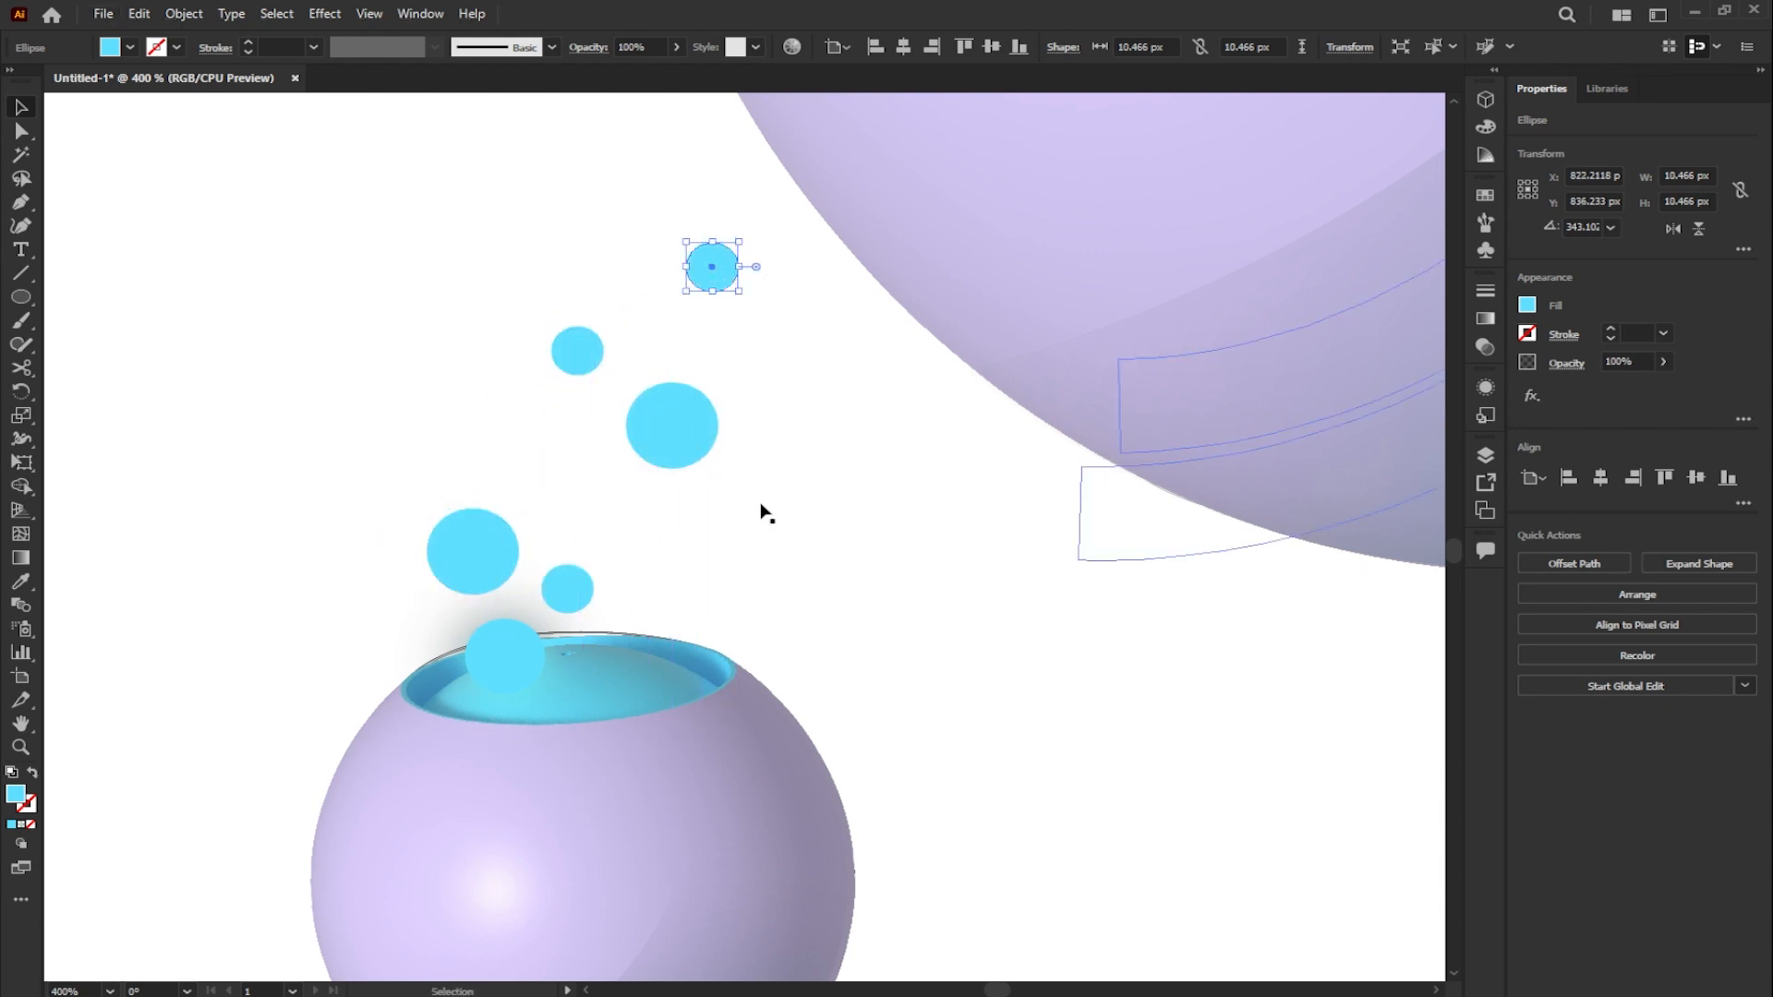
- Add copies of the radial glow, about 52 px wide, around the bubbles above the copied sphere
{"action": "left_click_drag", "start_coordinate": [551, 690], "coordinate": [636, 356]}
{"action": "left_click_drag", "start_coordinate": [770, 267], "coordinate": [769, 267]}
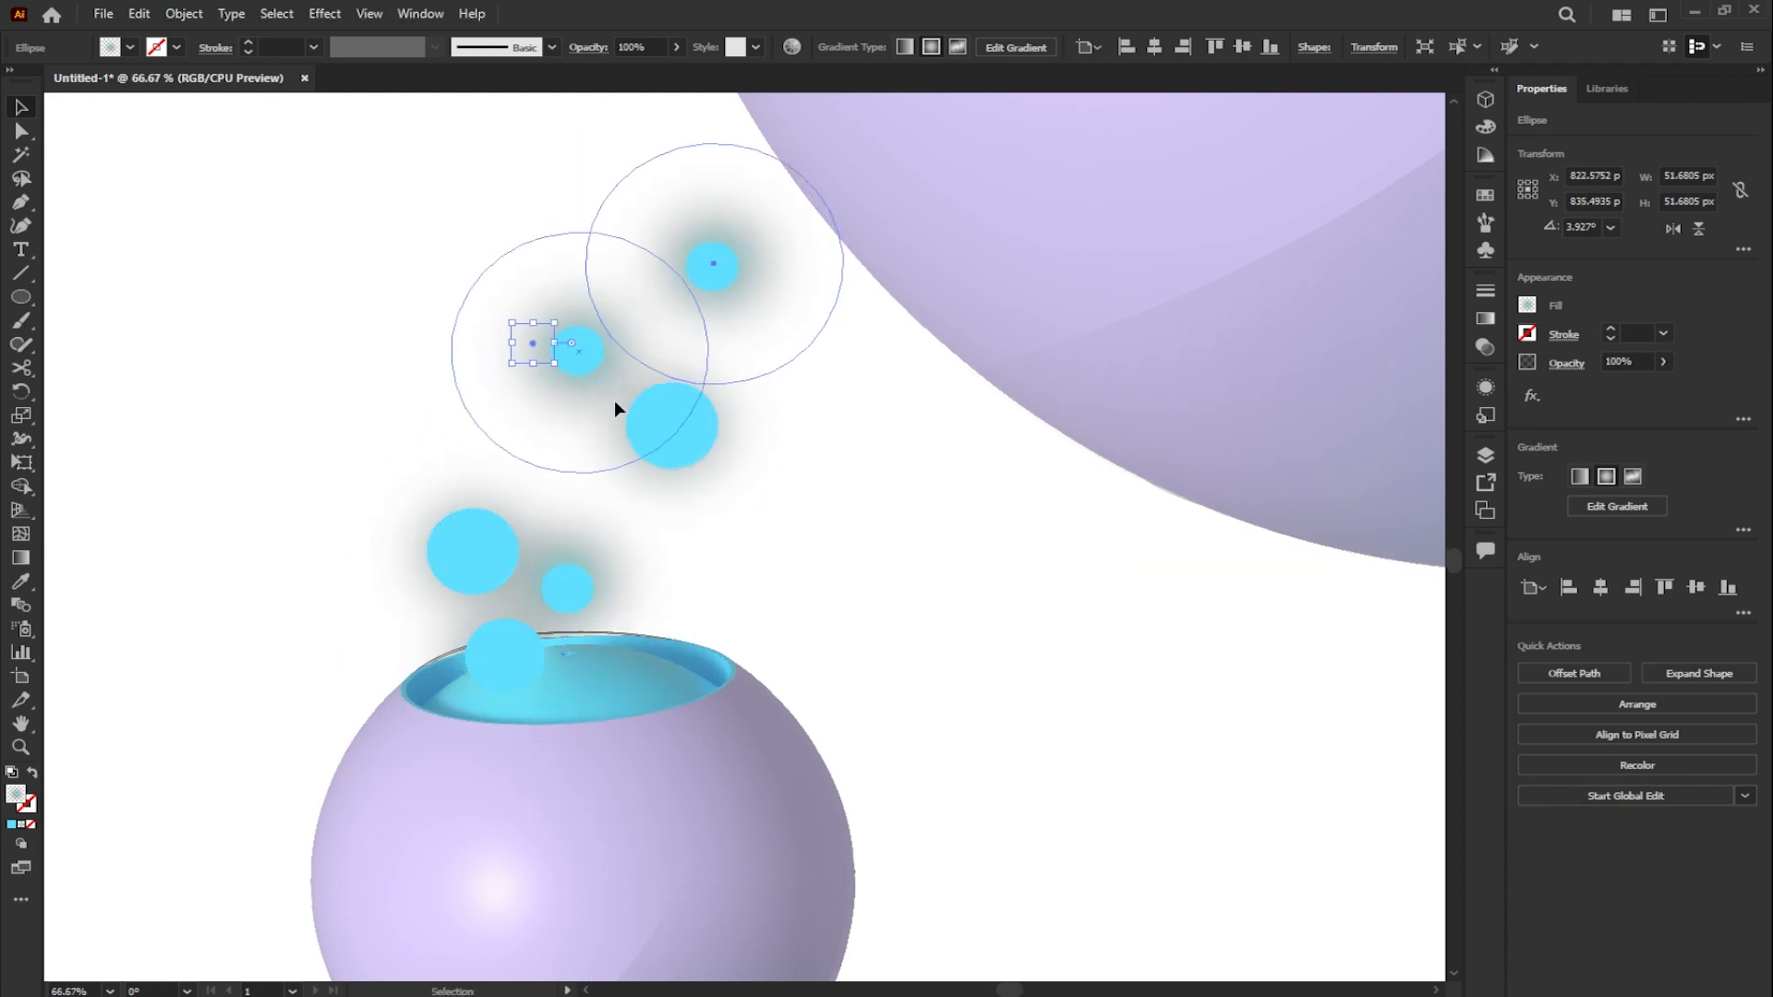
{"action": "scroll", "coordinate": [618, 401], "scroll_direction": "down", "scroll_amount": 8}
{"action": "left_click", "coordinate": [617, 574]}
{"action": "scroll", "coordinate": [665, 487], "scroll_direction": "up", "scroll_amount": 1}
{"action": "scroll", "coordinate": [670, 539], "scroll_direction": "up", "scroll_amount": 3}
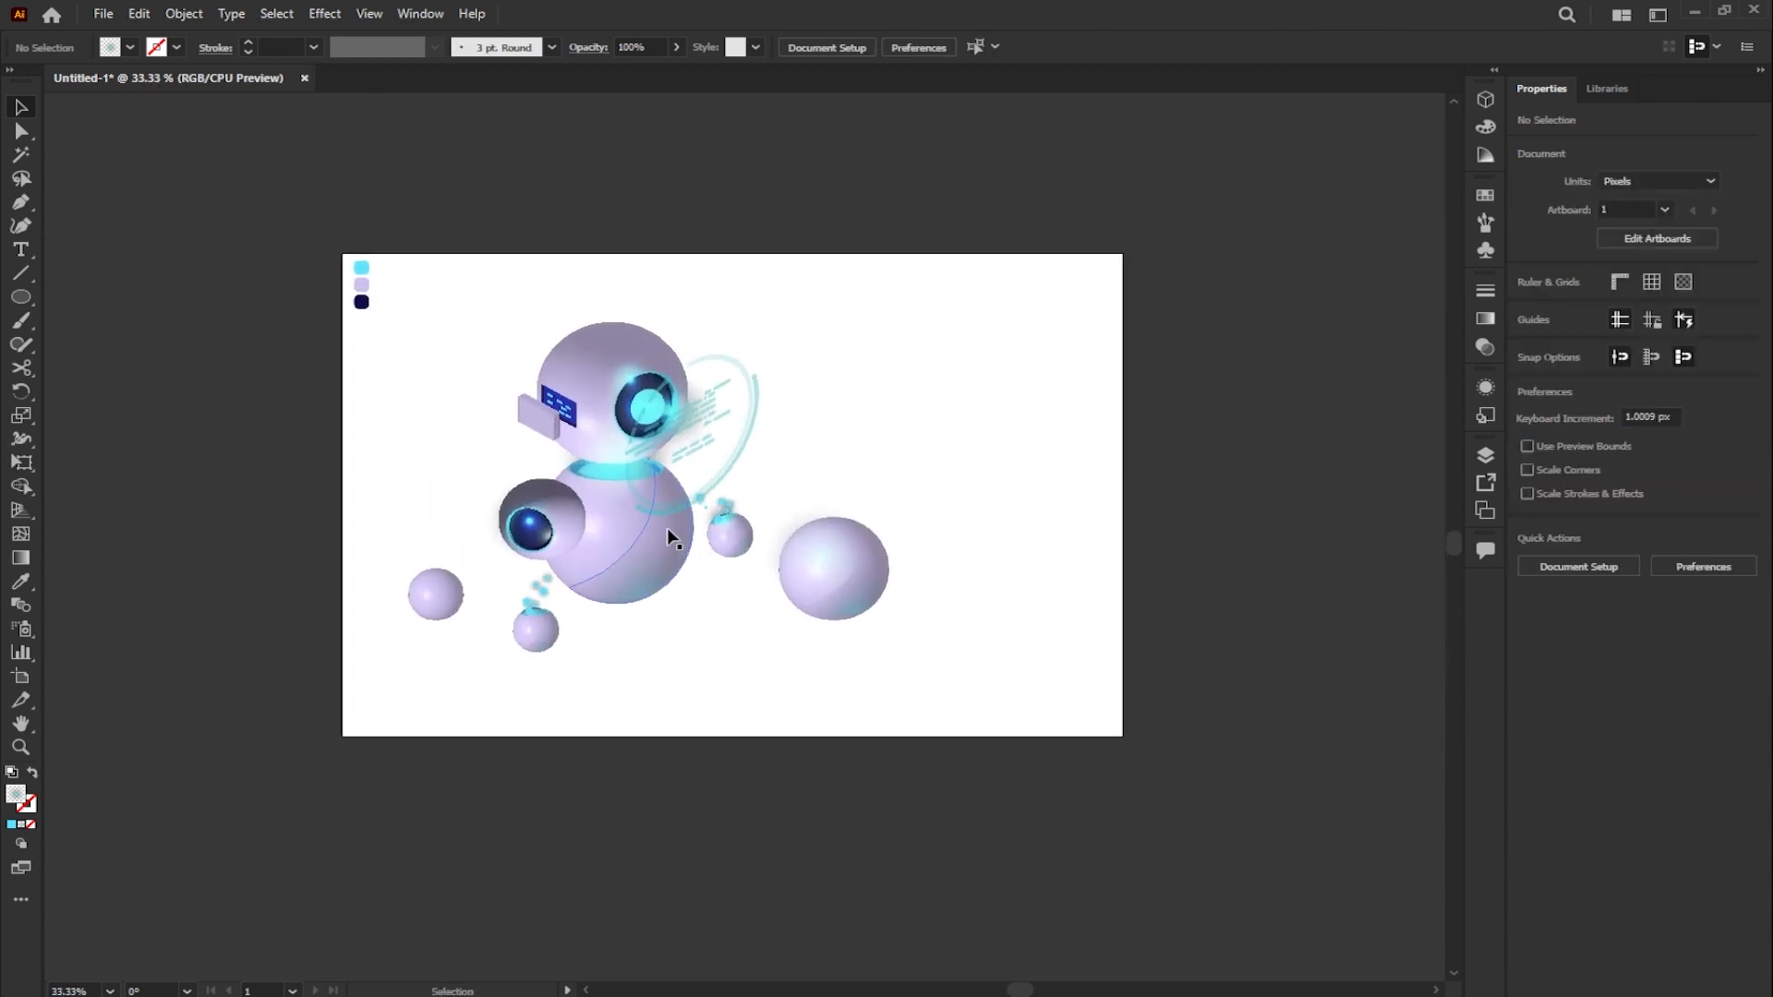
- Draw a flat gradient ellipse about 382 × 75 px beside the robot and set its starting colour stop to 0% opacity
{"action": "key", "text": "m"}
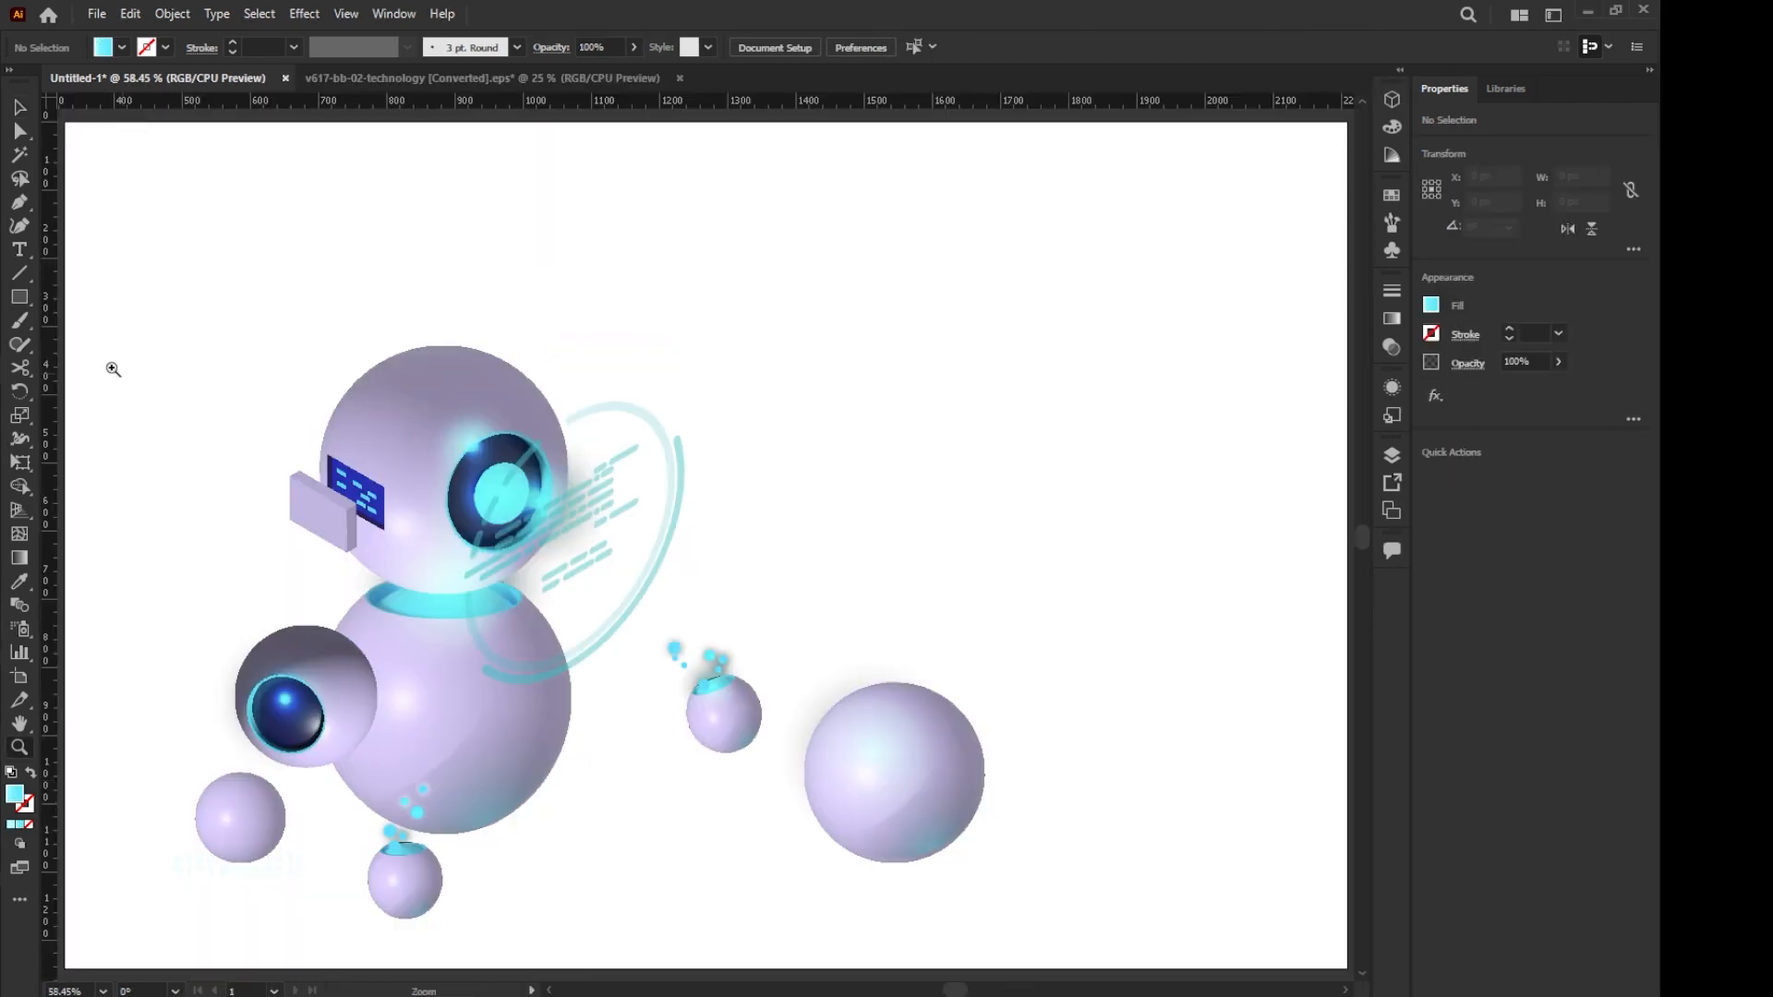
{"action": "right_click", "coordinate": [19, 299]}
{"action": "left_click", "coordinate": [78, 342]}
{"action": "mouse_move", "coordinate": [884, 489]}
{"action": "left_mouse_down"}
{"action": "mouse_move", "coordinate": [1152, 557]}
{"action": "mouse_move", "coordinate": [1145, 541]}
{"action": "left_mouse_up"}
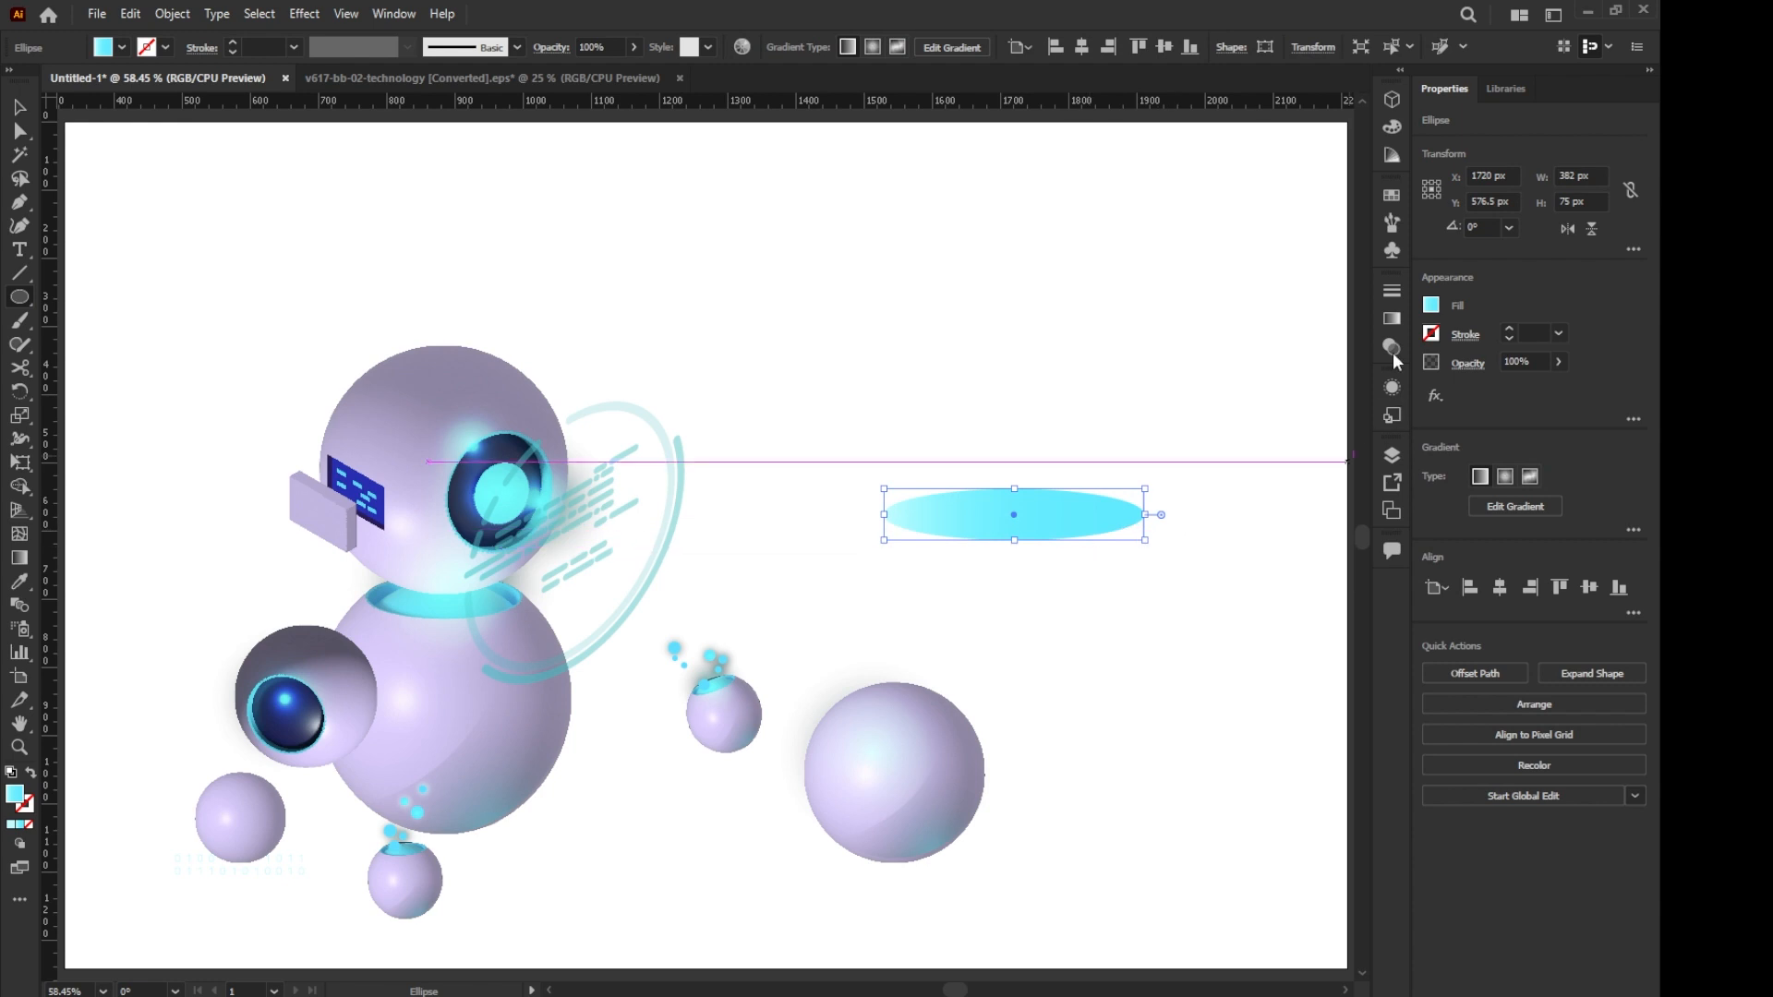
{"action": "left_click", "coordinate": [1391, 318]}
{"action": "left_click", "coordinate": [1290, 492]}
{"action": "left_click", "coordinate": [1302, 516]}
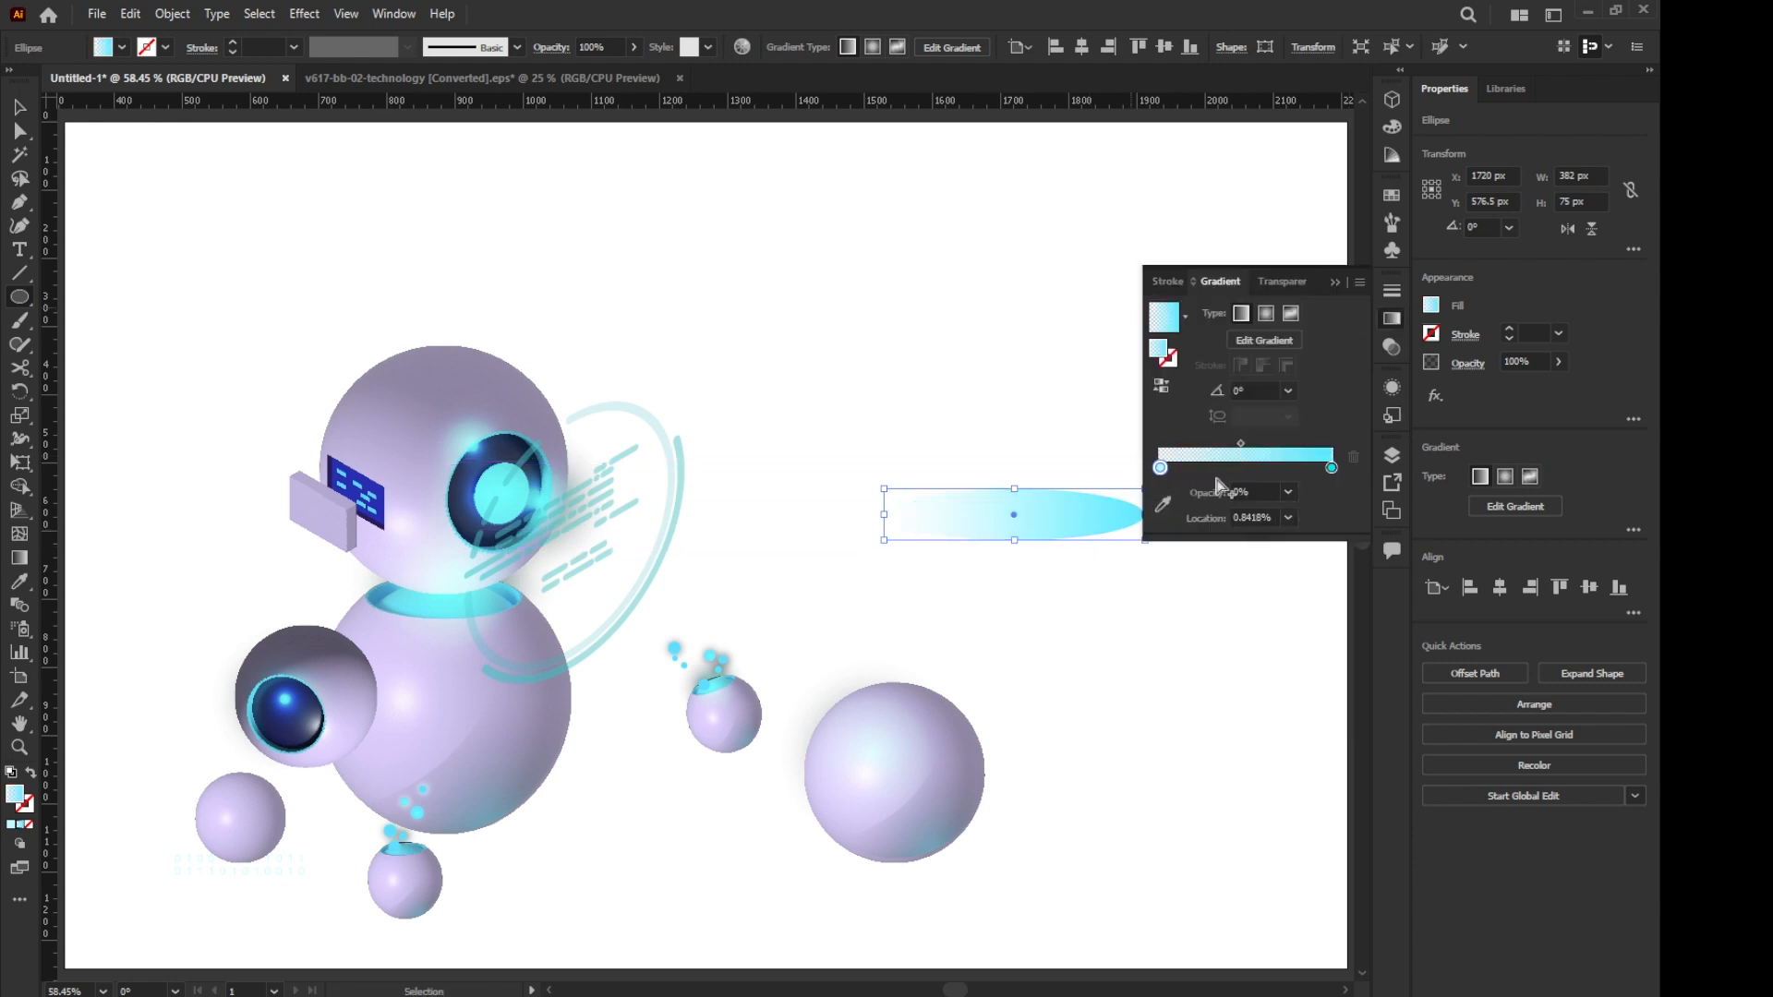
- Place the gradient ellipse beneath the robot's body as a shadow and send it to the back
{"action": "left_click", "coordinate": [13, 108]}
{"action": "left_click_drag", "start_coordinate": [506, 828], "coordinate": [534, 839]}
{"action": "right_click", "coordinate": [532, 824]}
{"action": "mouse_move", "coordinate": [591, 723]}
{"action": "left_click", "coordinate": [806, 787]}
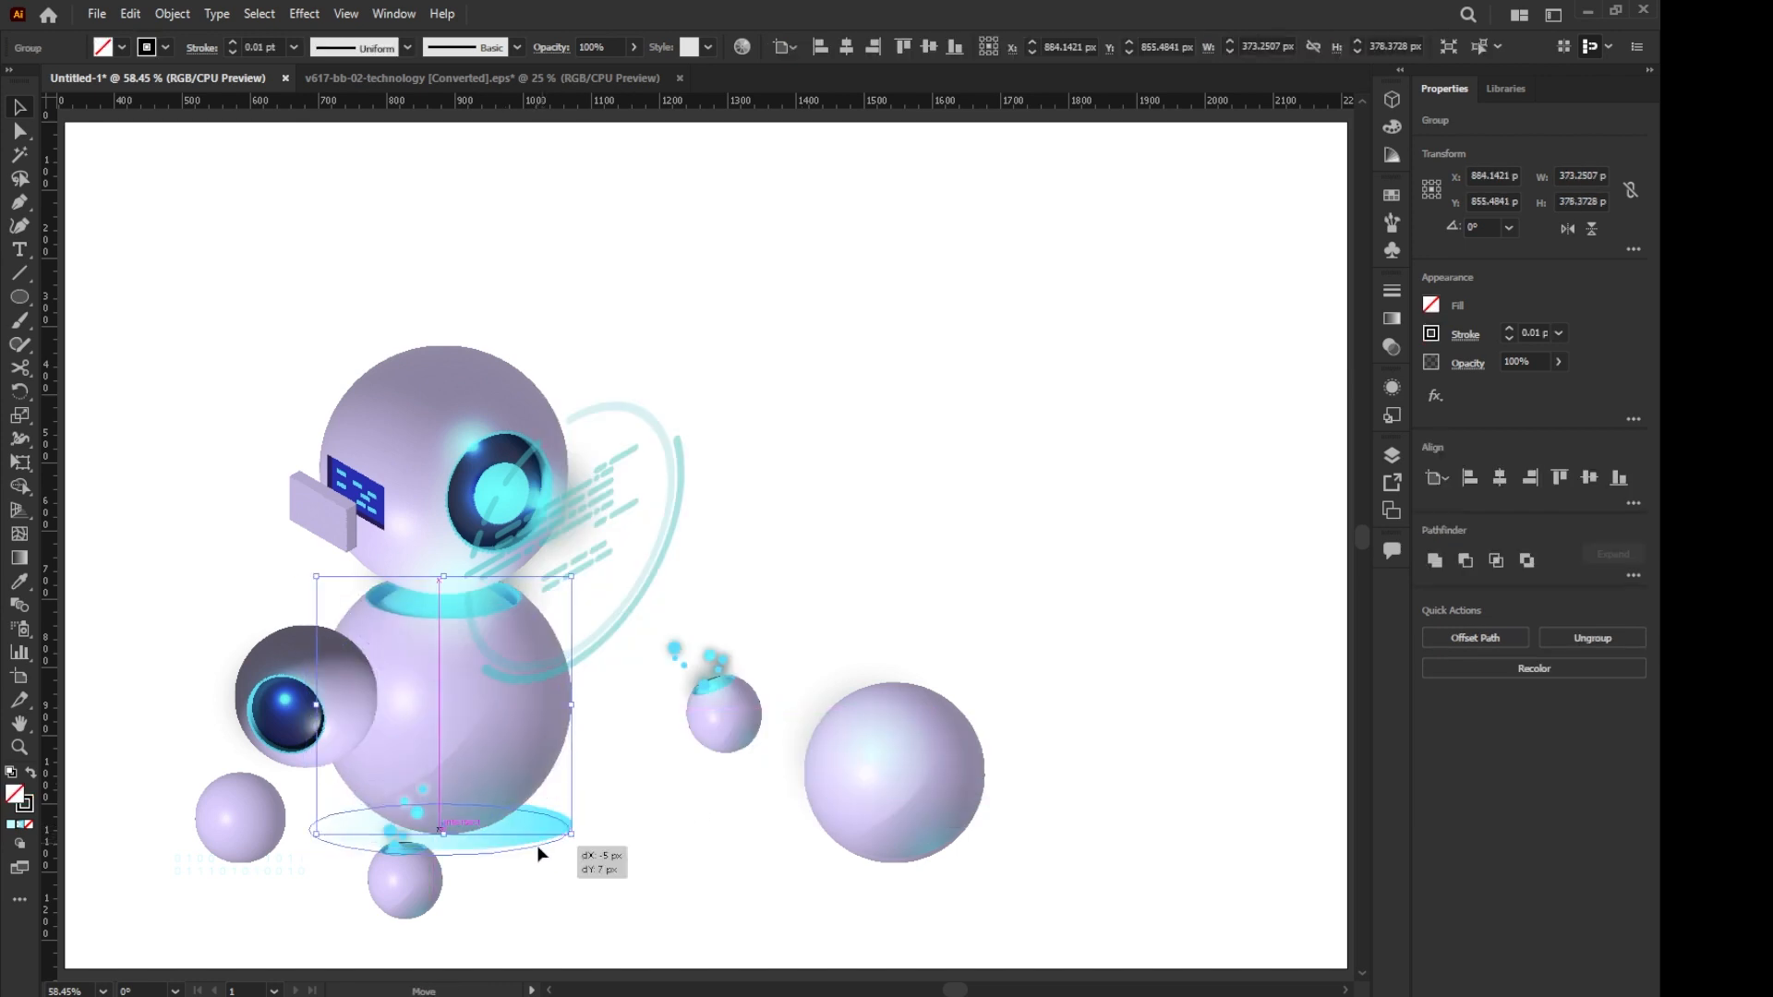
- Reduce the shadow ellipse's opacity to 55% and place scaled-down copies under the surrounding spheres
{"action": "left_click", "coordinate": [541, 837]}
{"action": "left_click", "coordinate": [1392, 348]}
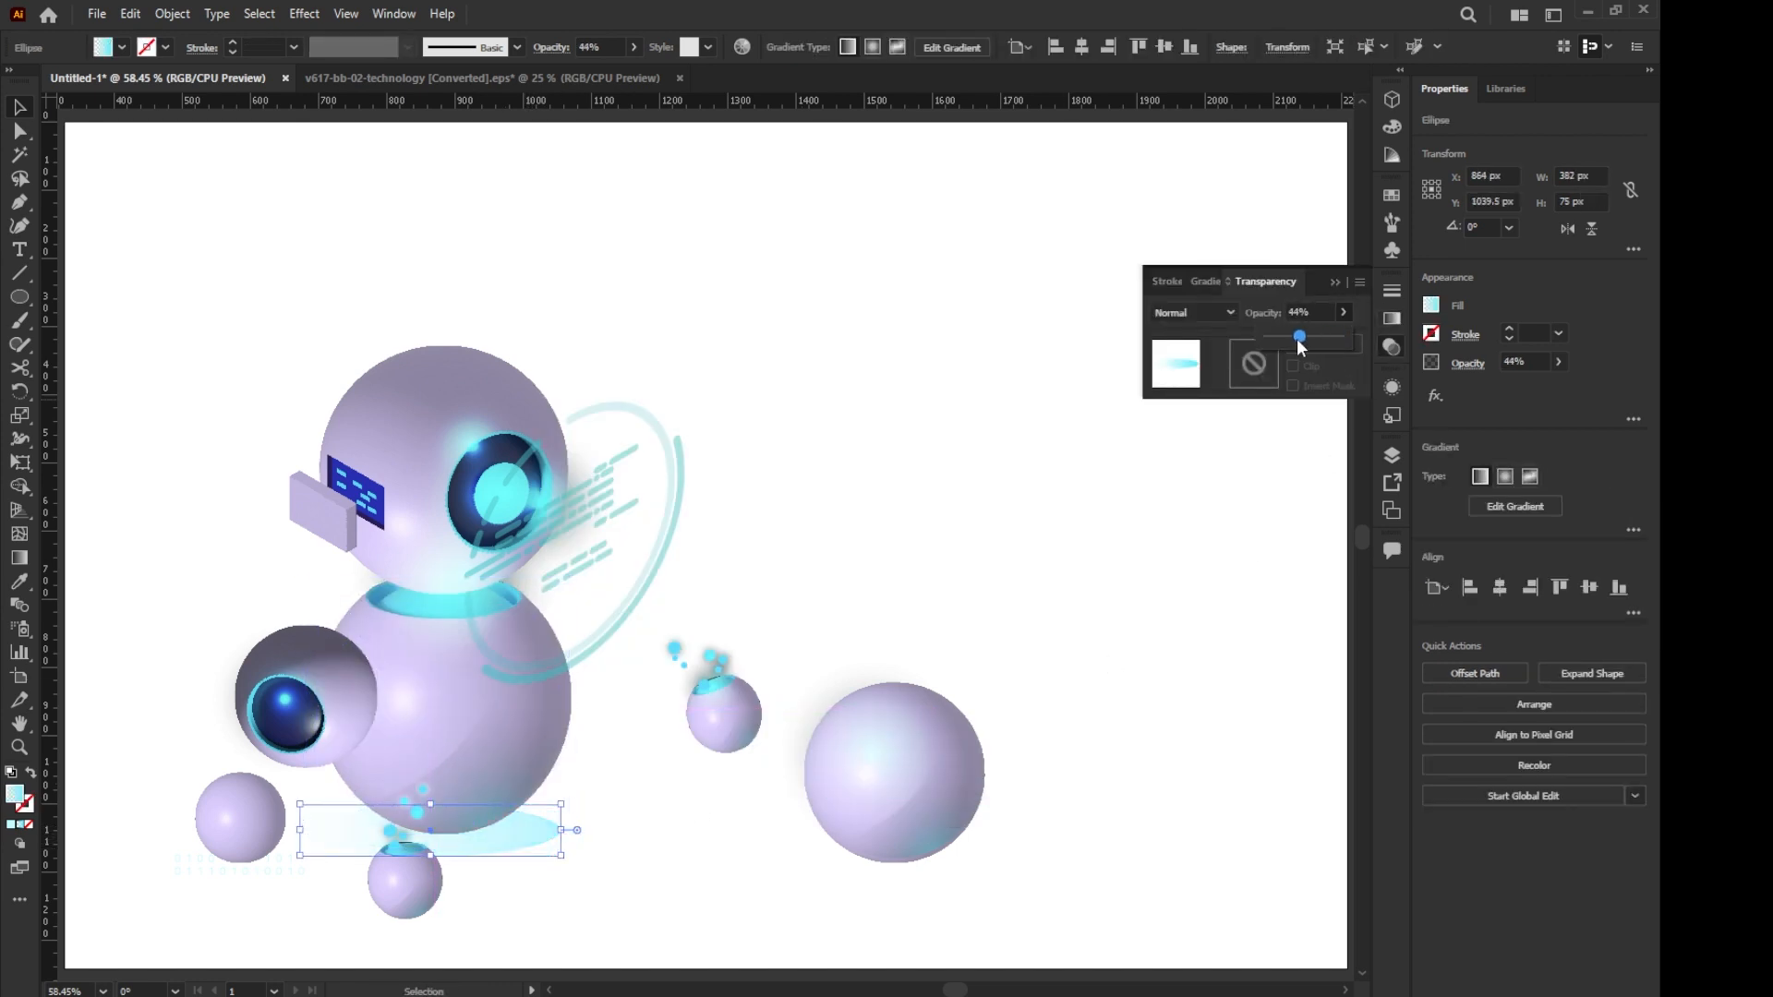
{"action": "left_click", "coordinate": [25, 108]}
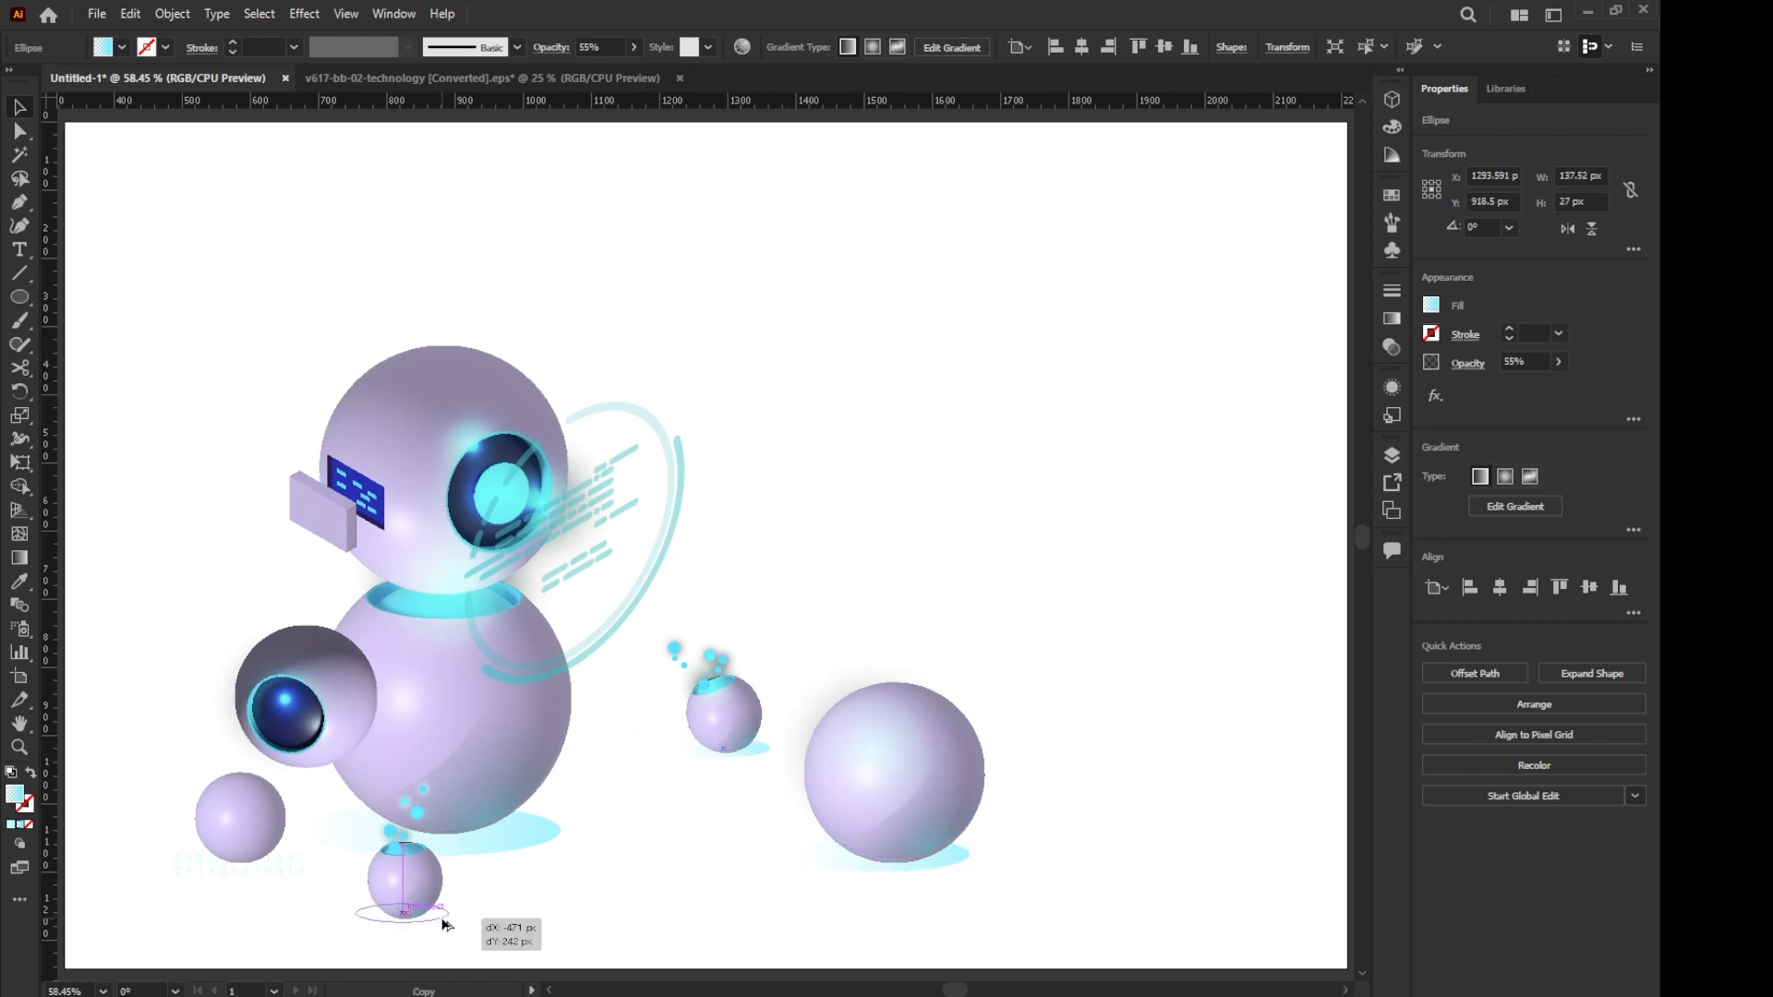
{"action": "left_click", "coordinate": [643, 904]}
- Draw a rectangle about 1880 × 1242 px covering the artboard and change its fill to a freeform gradient
{"action": "right_click", "coordinate": [20, 297]}
{"action": "left_click", "coordinate": [103, 303]}
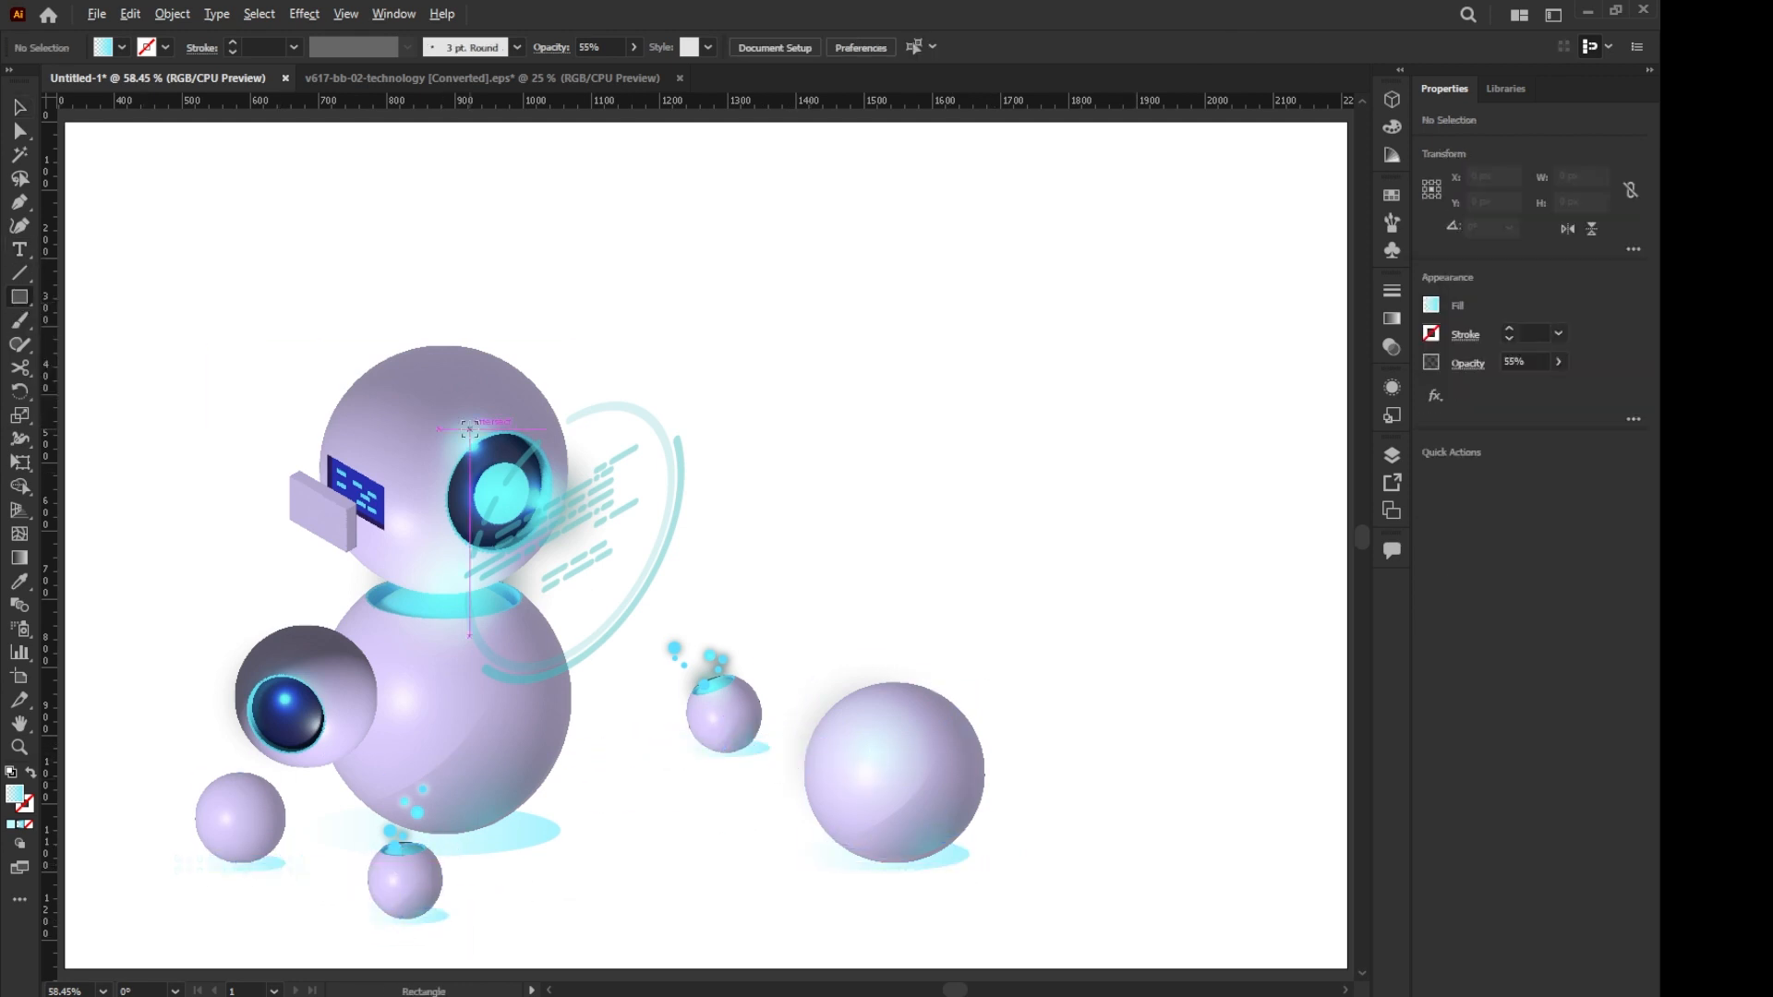
{"action": "scroll", "coordinate": [473, 425], "scroll_direction": "down", "scroll_amount": 1}
{"action": "left_click_drag", "start_coordinate": [123, 167], "coordinate": [1222, 891]}
{"action": "left_click", "coordinate": [1392, 319]}
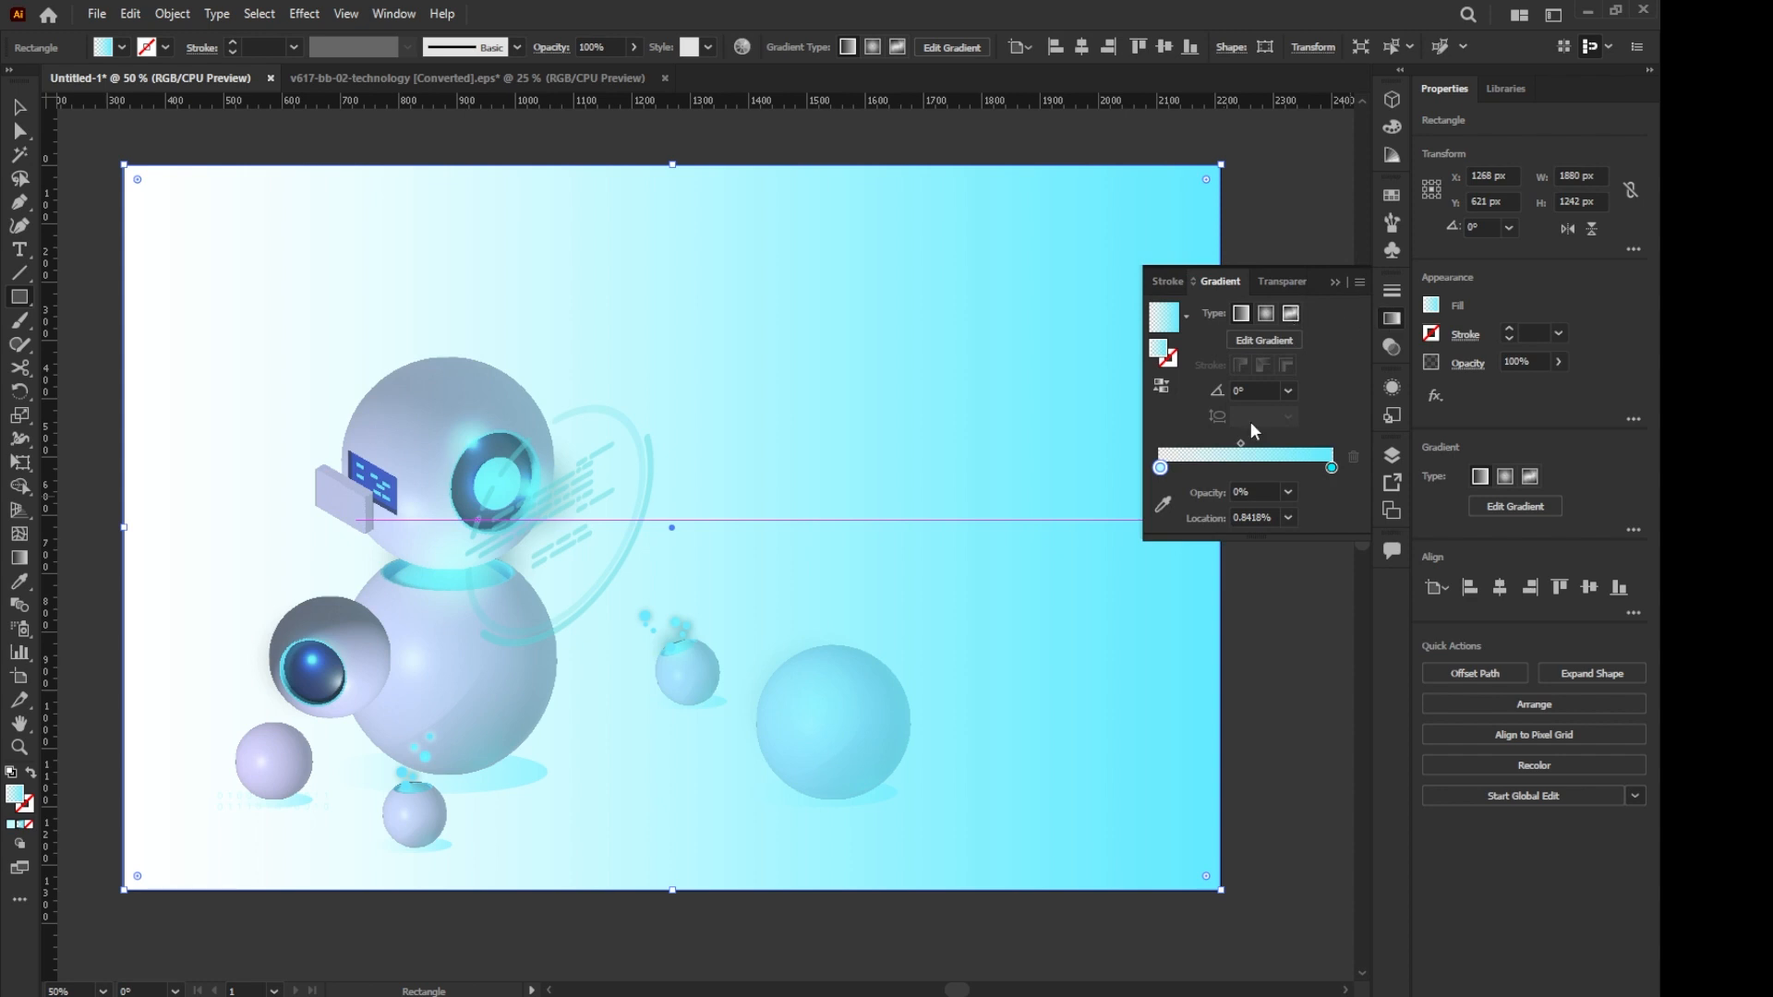
{"action": "left_click", "coordinate": [1294, 314]}
- Colour the freeform gradient points cyan at upper left, navy at lower left, magenta at lower middle, blue at lower right and dark purple at upper right
{"action": "double_click", "coordinate": [231, 240]}
{"action": "left_click", "coordinate": [118, 297]}
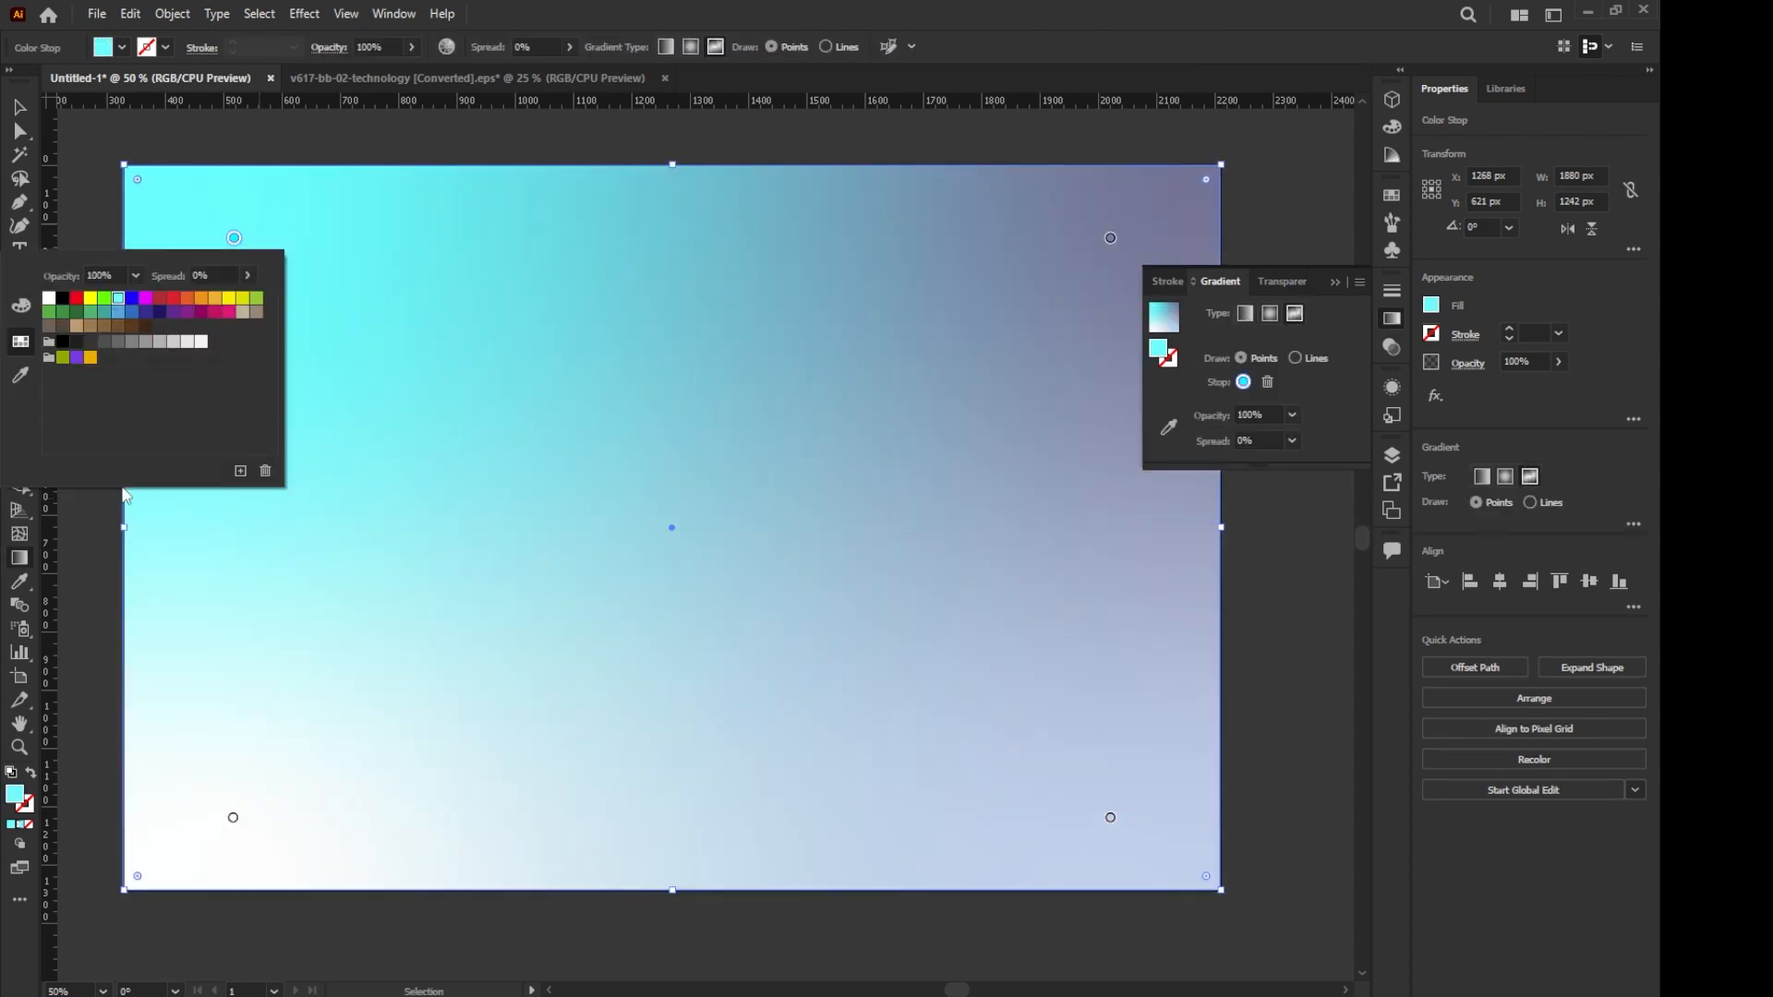
{"action": "double_click", "coordinate": [233, 818]}
{"action": "left_click", "coordinate": [159, 632]}
{"action": "left_click", "coordinate": [702, 790]}
{"action": "double_click", "coordinate": [702, 791]}
{"action": "left_click", "coordinate": [574, 594]}
{"action": "double_click", "coordinate": [1110, 817]}
{"action": "left_click", "coordinate": [969, 617]}
{"action": "double_click", "coordinate": [1110, 237]}
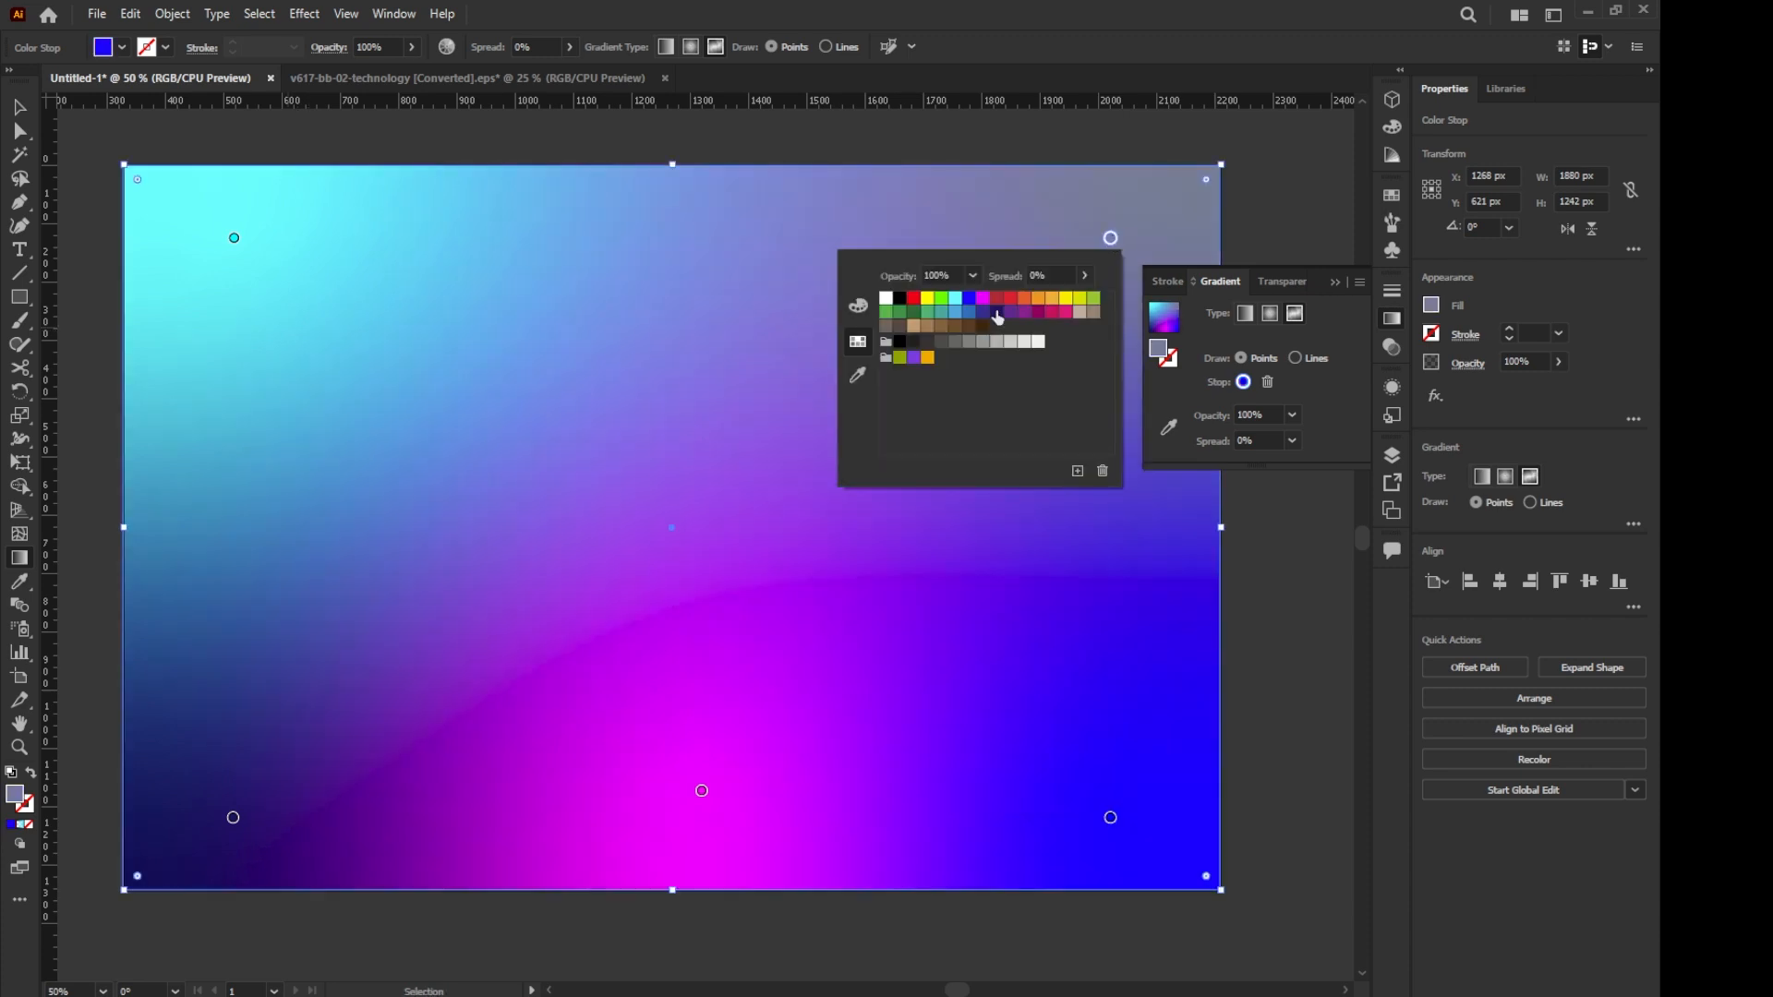
{"action": "left_click", "coordinate": [997, 306]}
- Send the gradient rectangle to the back, behind the robot and spheres
{"action": "right_click", "coordinate": [526, 296]}
{"action": "mouse_move", "coordinate": [574, 736]}
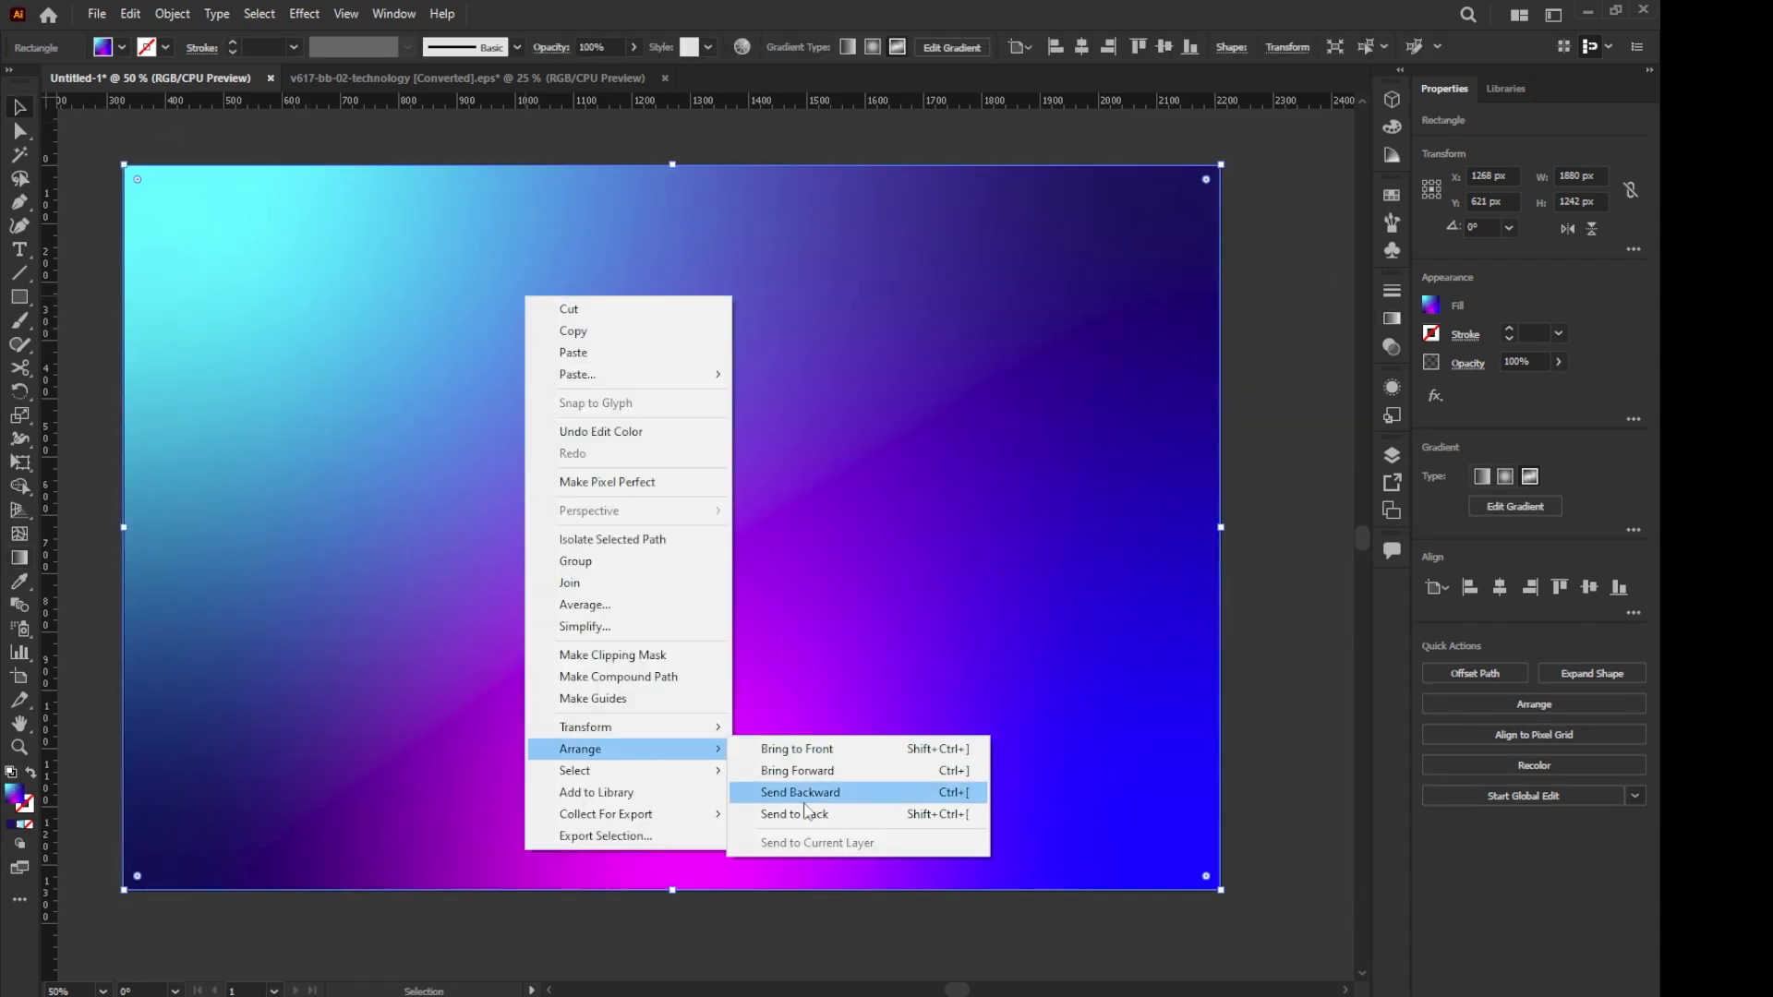
{"action": "left_click", "coordinate": [813, 791]}
- Draw an unfilled ellipse about 1042 × 321 px with a 5 pt stroke and place a copy just below it
{"action": "left_click_drag", "start_coordinate": [19, 296], "coordinate": [112, 346]}
{"action": "mouse_move", "coordinate": [503, 280]}
{"action": "left_mouse_down"}
{"action": "mouse_move", "coordinate": [1111, 468]}
{"action": "mouse_move", "coordinate": [1034, 542]}
{"action": "left_mouse_up"}
{"action": "left_click", "coordinate": [1559, 333]}
{"action": "left_click", "coordinate": [1585, 506]}
{"action": "left_click", "coordinate": [1431, 306]}
{"action": "left_click", "coordinate": [1220, 379]}
{"action": "left_click", "coordinate": [1093, 423]}
{"action": "left_click", "coordinate": [1094, 344]}
- Give the upper ellipse a white stroke and tilt it about 25.6° around the robot's body
{"action": "left_click", "coordinate": [1457, 341]}
{"action": "left_click", "coordinate": [1432, 335]}
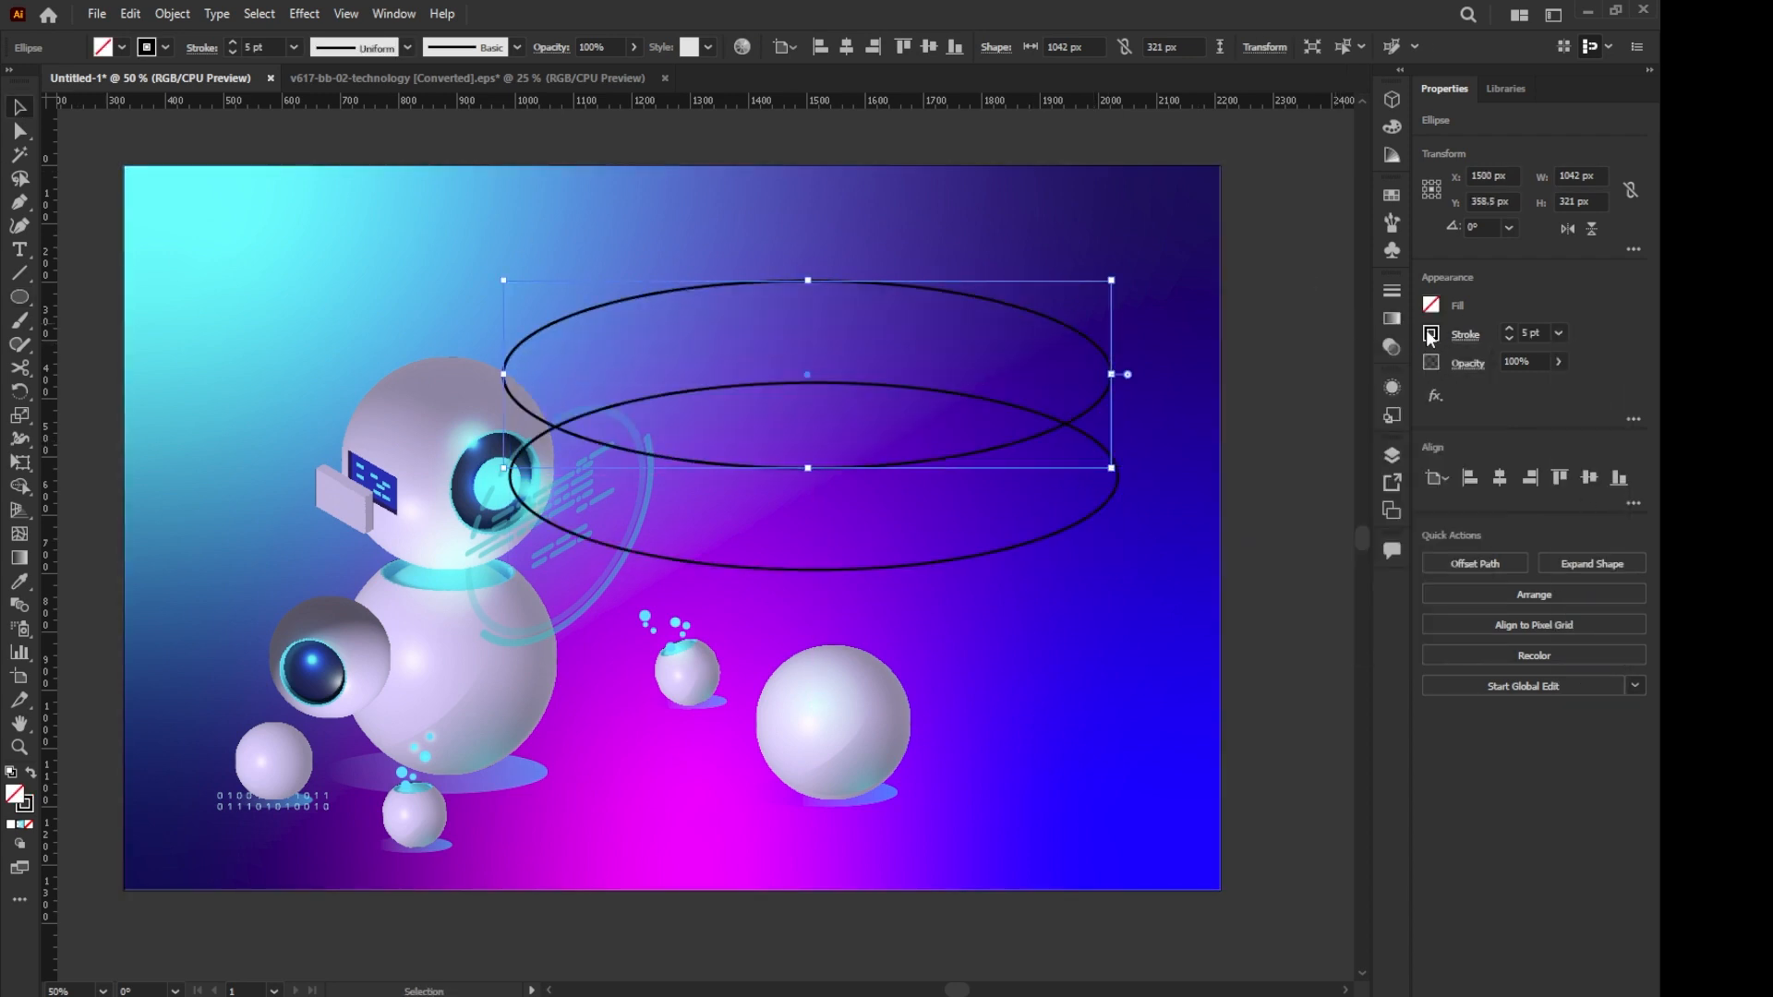
{"action": "left_click", "coordinate": [1245, 403]}
{"action": "left_click_drag", "start_coordinate": [1111, 280], "coordinate": [1053, 154]}
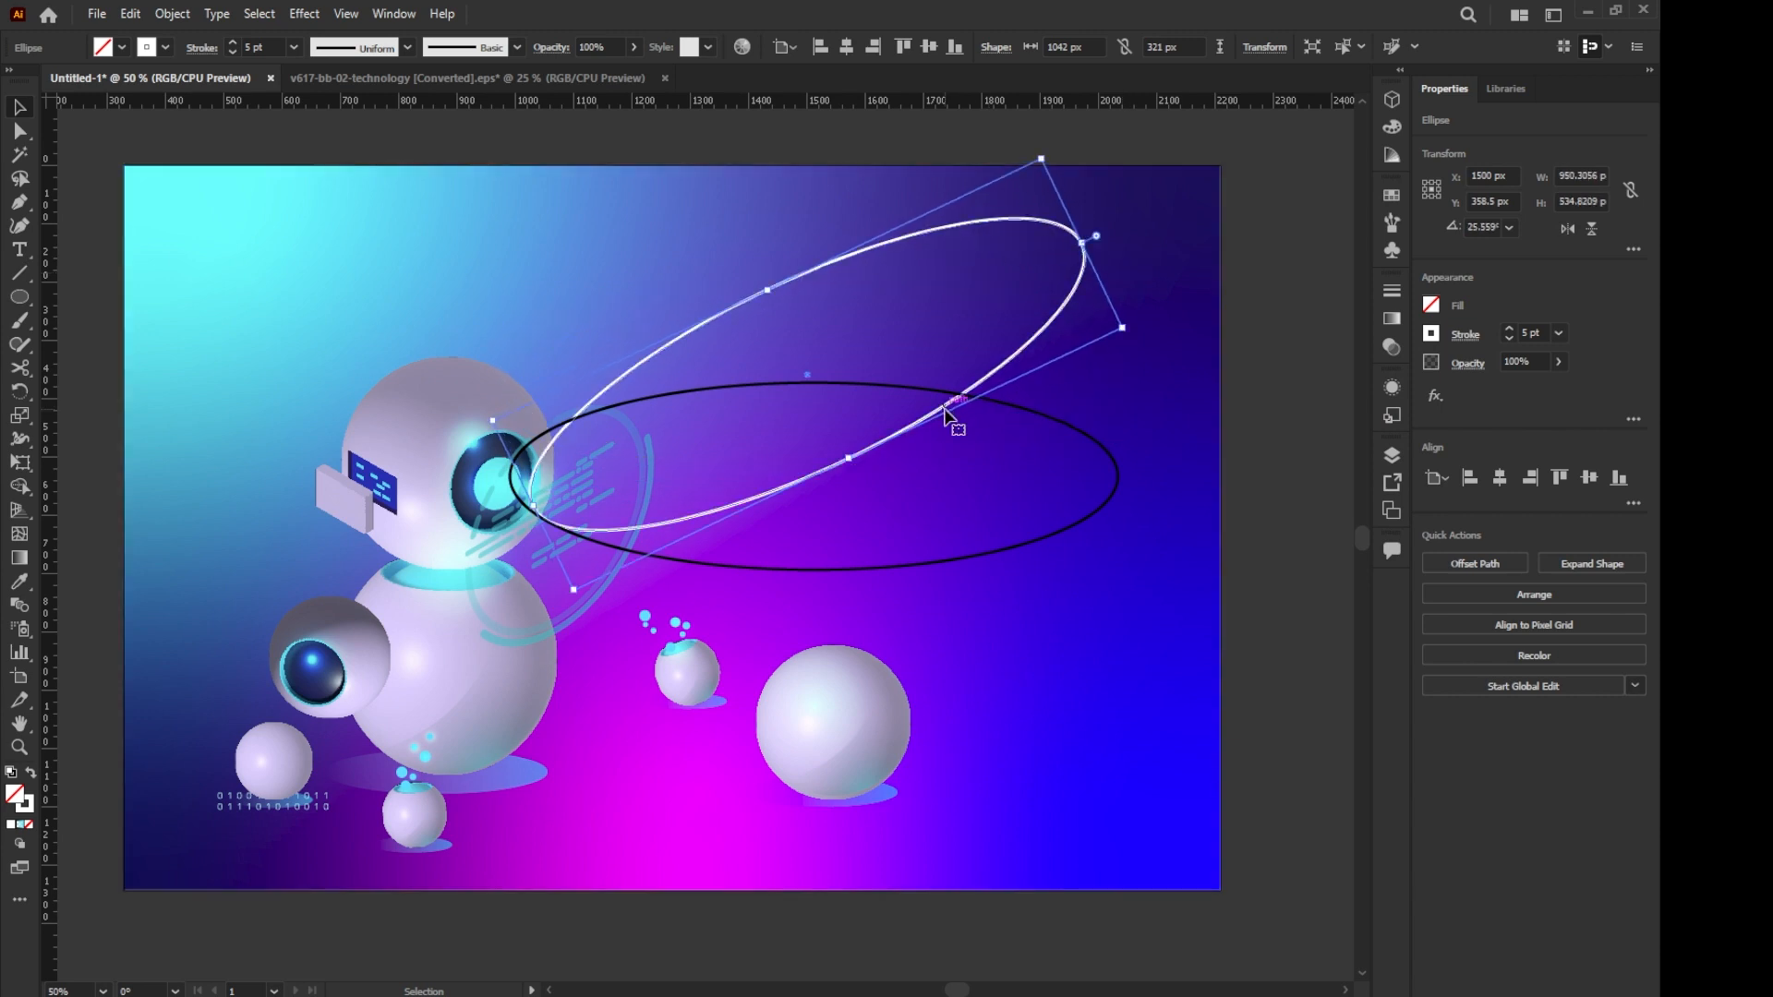
{"action": "left_click_drag", "start_coordinate": [610, 641], "coordinate": [628, 648]}
- Bring the robot's head group and the small eye sphere to the front, over the white ring
{"action": "left_click", "coordinate": [405, 457]}
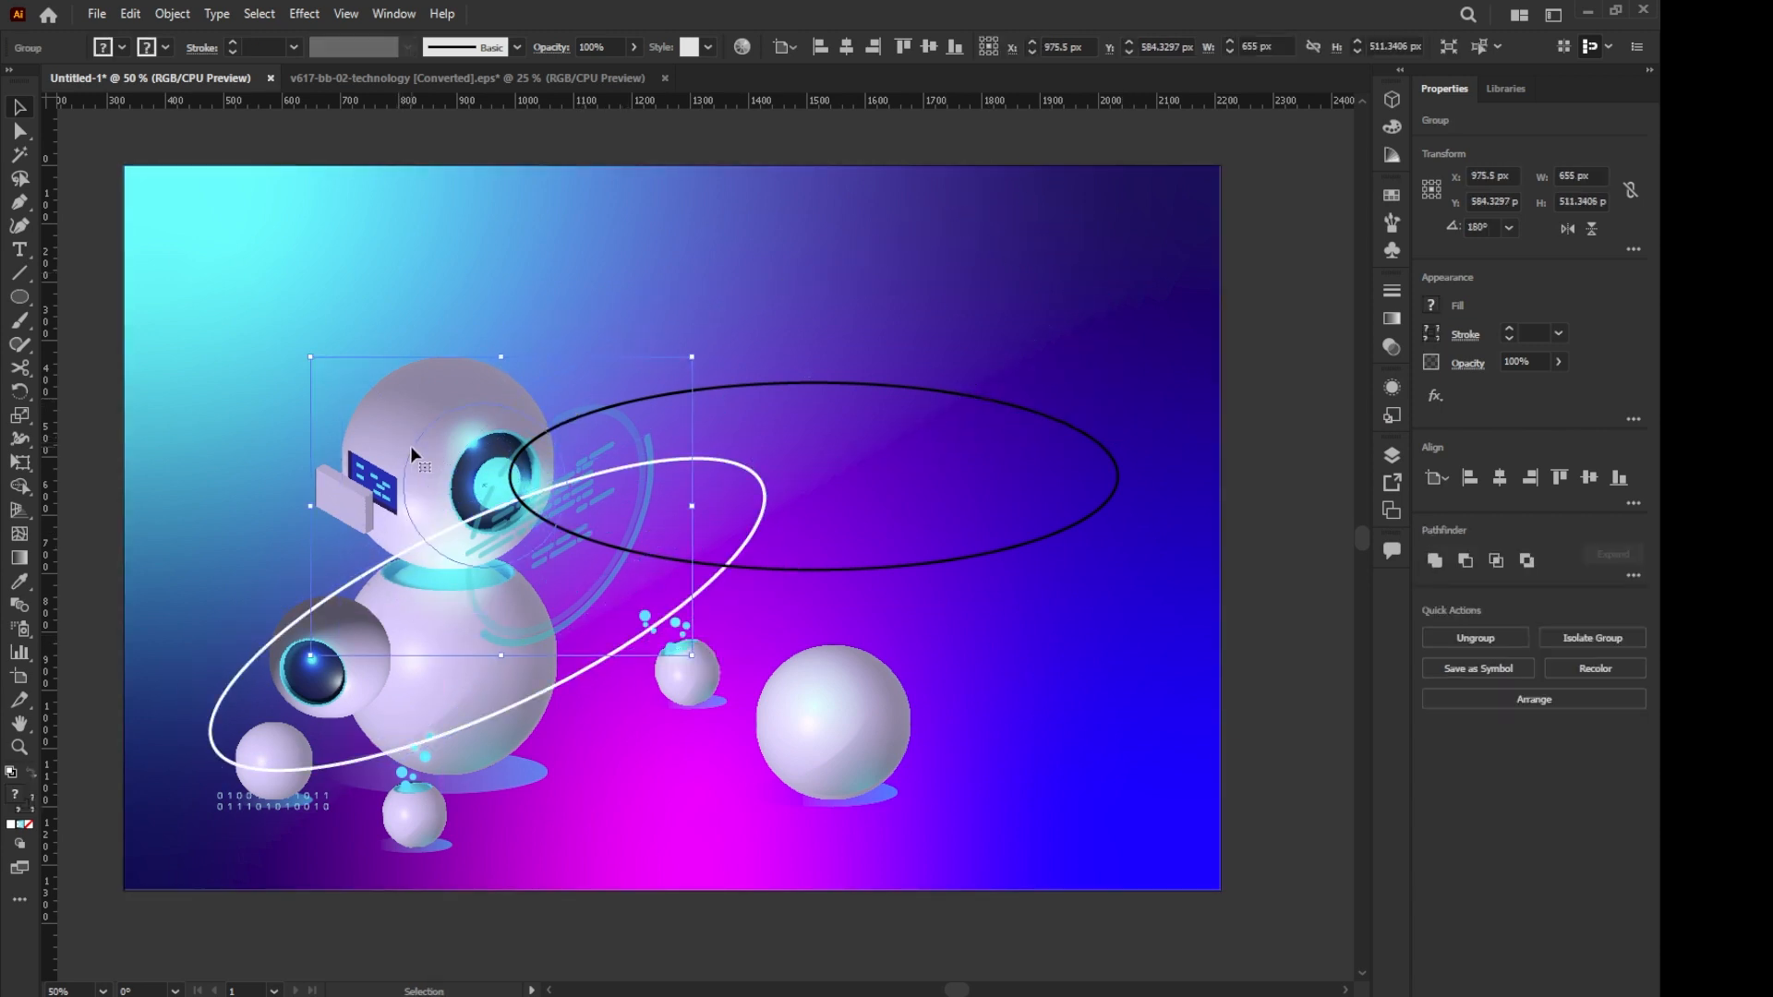
{"action": "right_click", "coordinate": [407, 445]}
{"action": "mouse_move", "coordinate": [447, 784]}
{"action": "left_click", "coordinate": [683, 784]}
{"action": "right_click", "coordinate": [296, 673]}
{"action": "mouse_move", "coordinate": [362, 570]}
{"action": "left_click", "coordinate": [572, 571]}
- Expand the white ring's stroke into a filled shape
{"action": "left_click", "coordinate": [594, 666]}
{"action": "left_click", "coordinate": [173, 13]}
{"action": "left_click", "coordinate": [199, 243]}
{"action": "key", "text": "Return"}
- Fill the expanded ring with a linear gradient fading from transparent to white at about -10.7°
{"action": "key", "text": "g"}
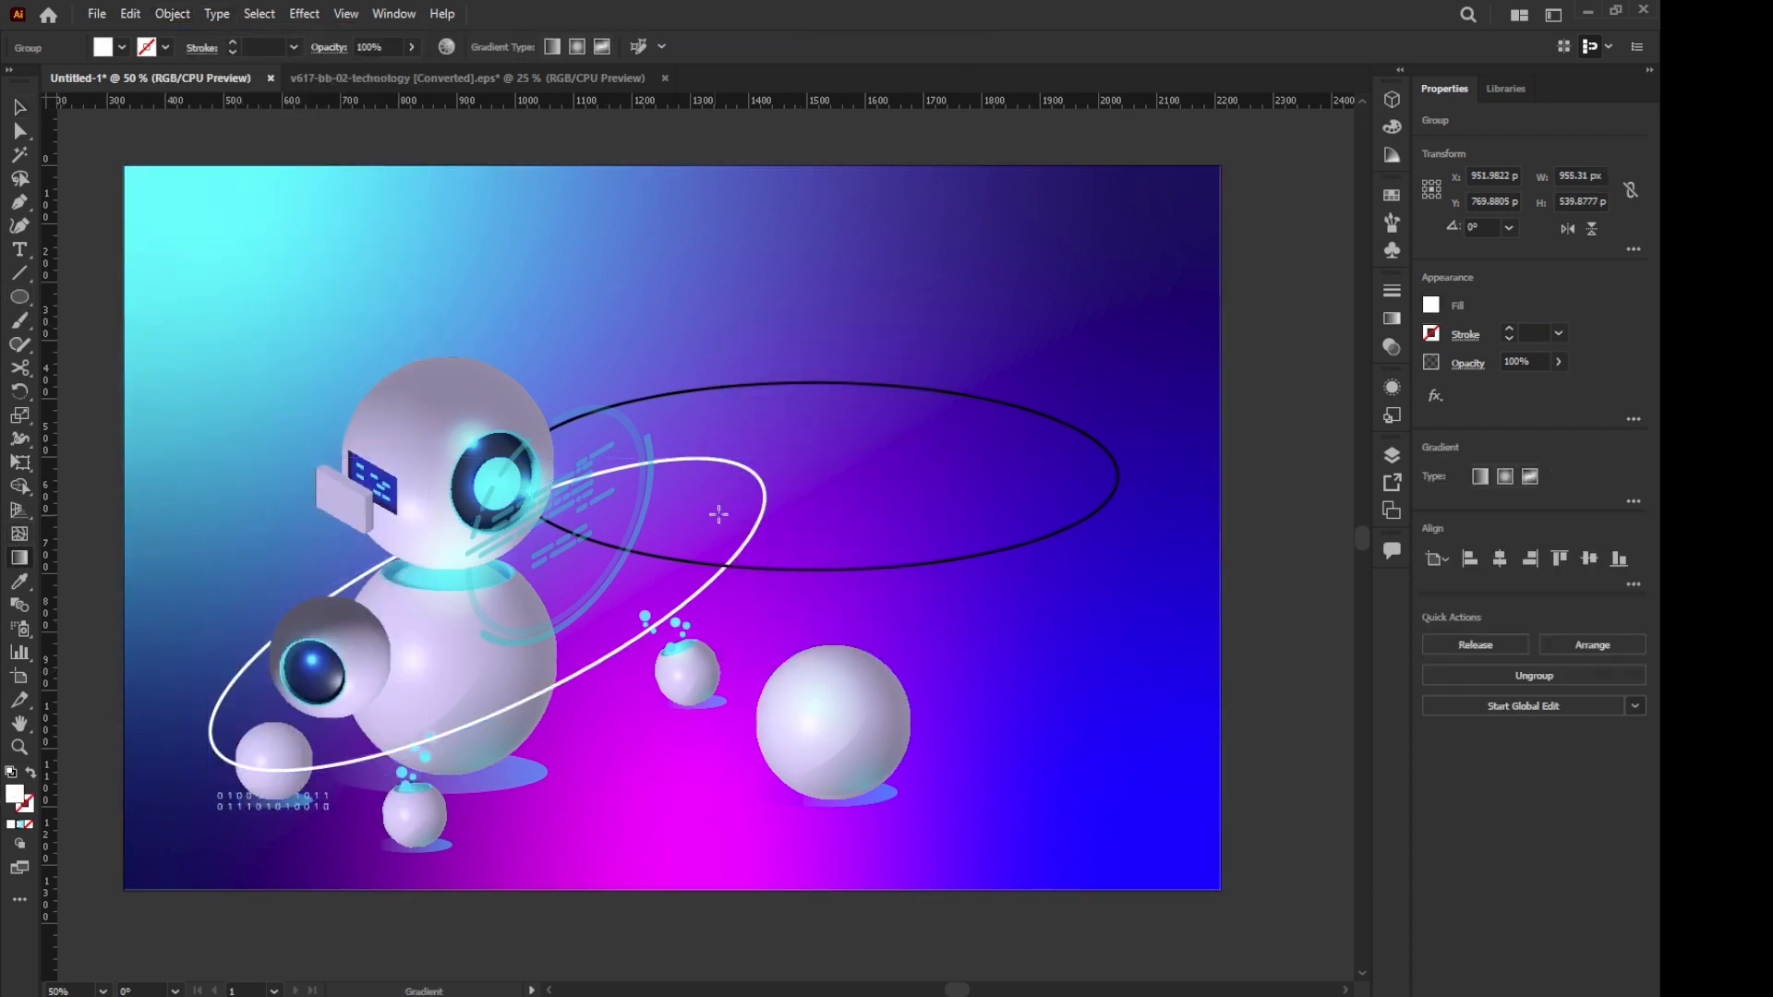
{"action": "left_click", "coordinate": [1392, 319]}
{"action": "left_click", "coordinate": [1240, 314]}
{"action": "double_click", "coordinate": [1332, 445]}
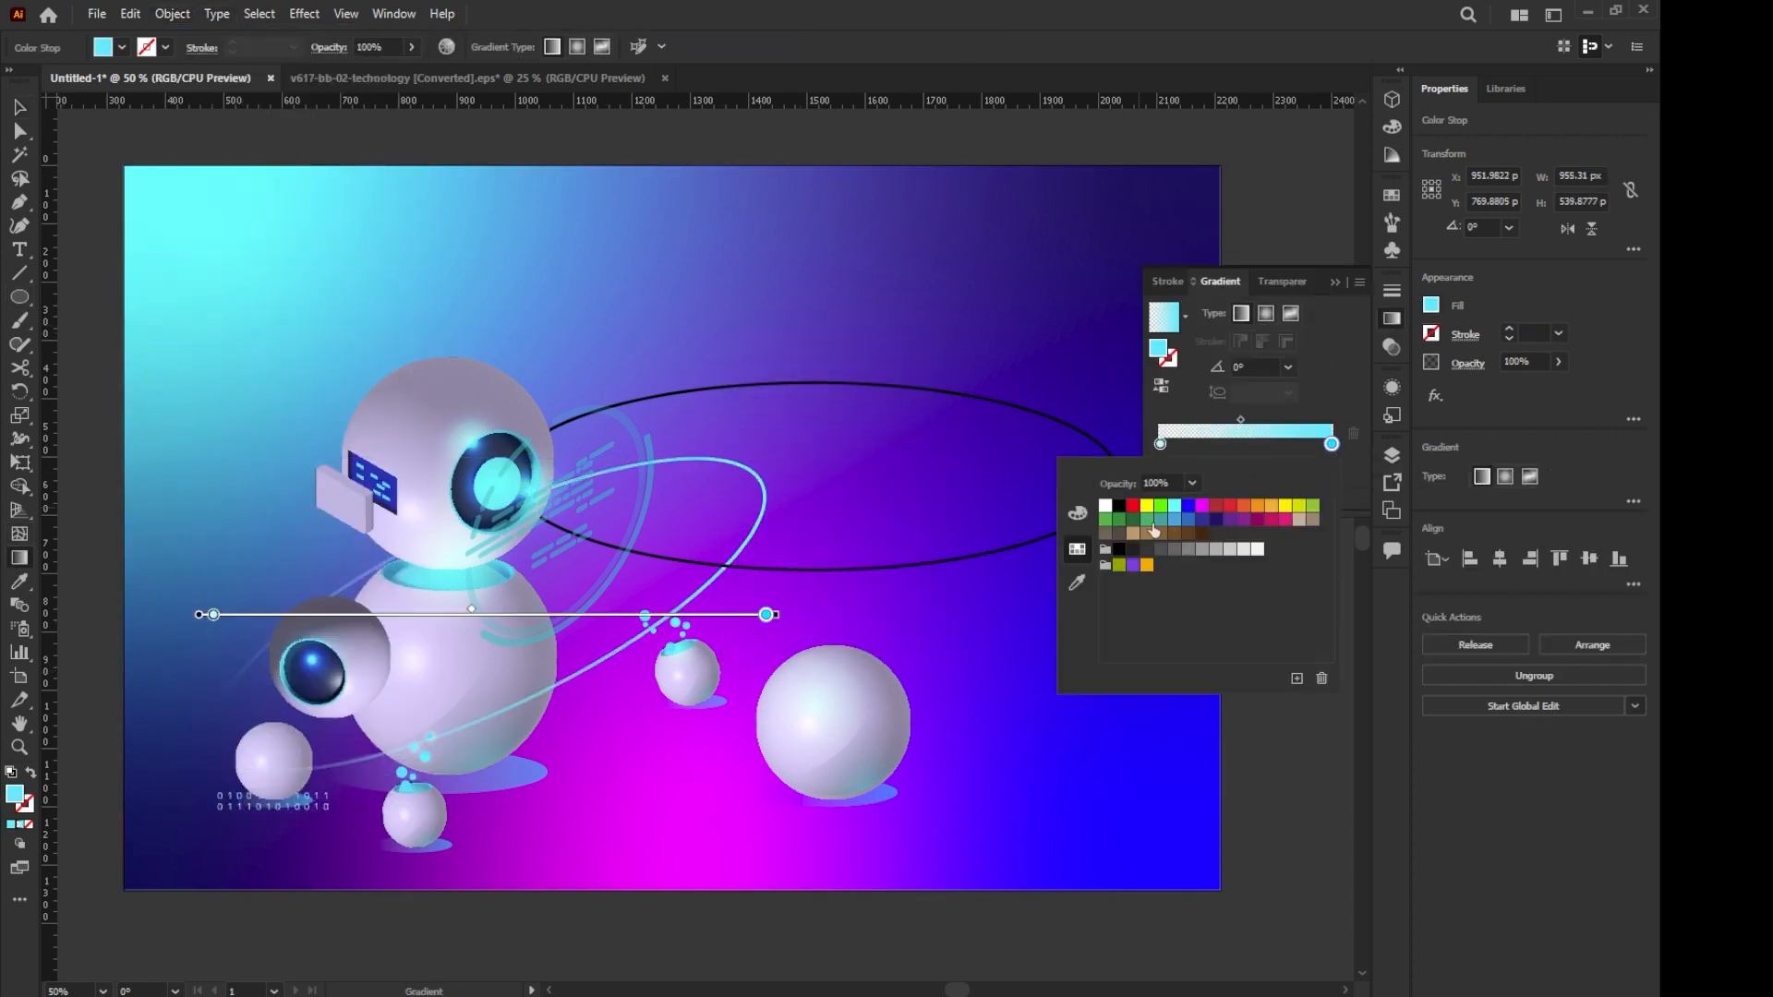
{"action": "left_click_drag", "start_coordinate": [180, 595], "coordinate": [838, 563]}
{"action": "key", "text": "v"}
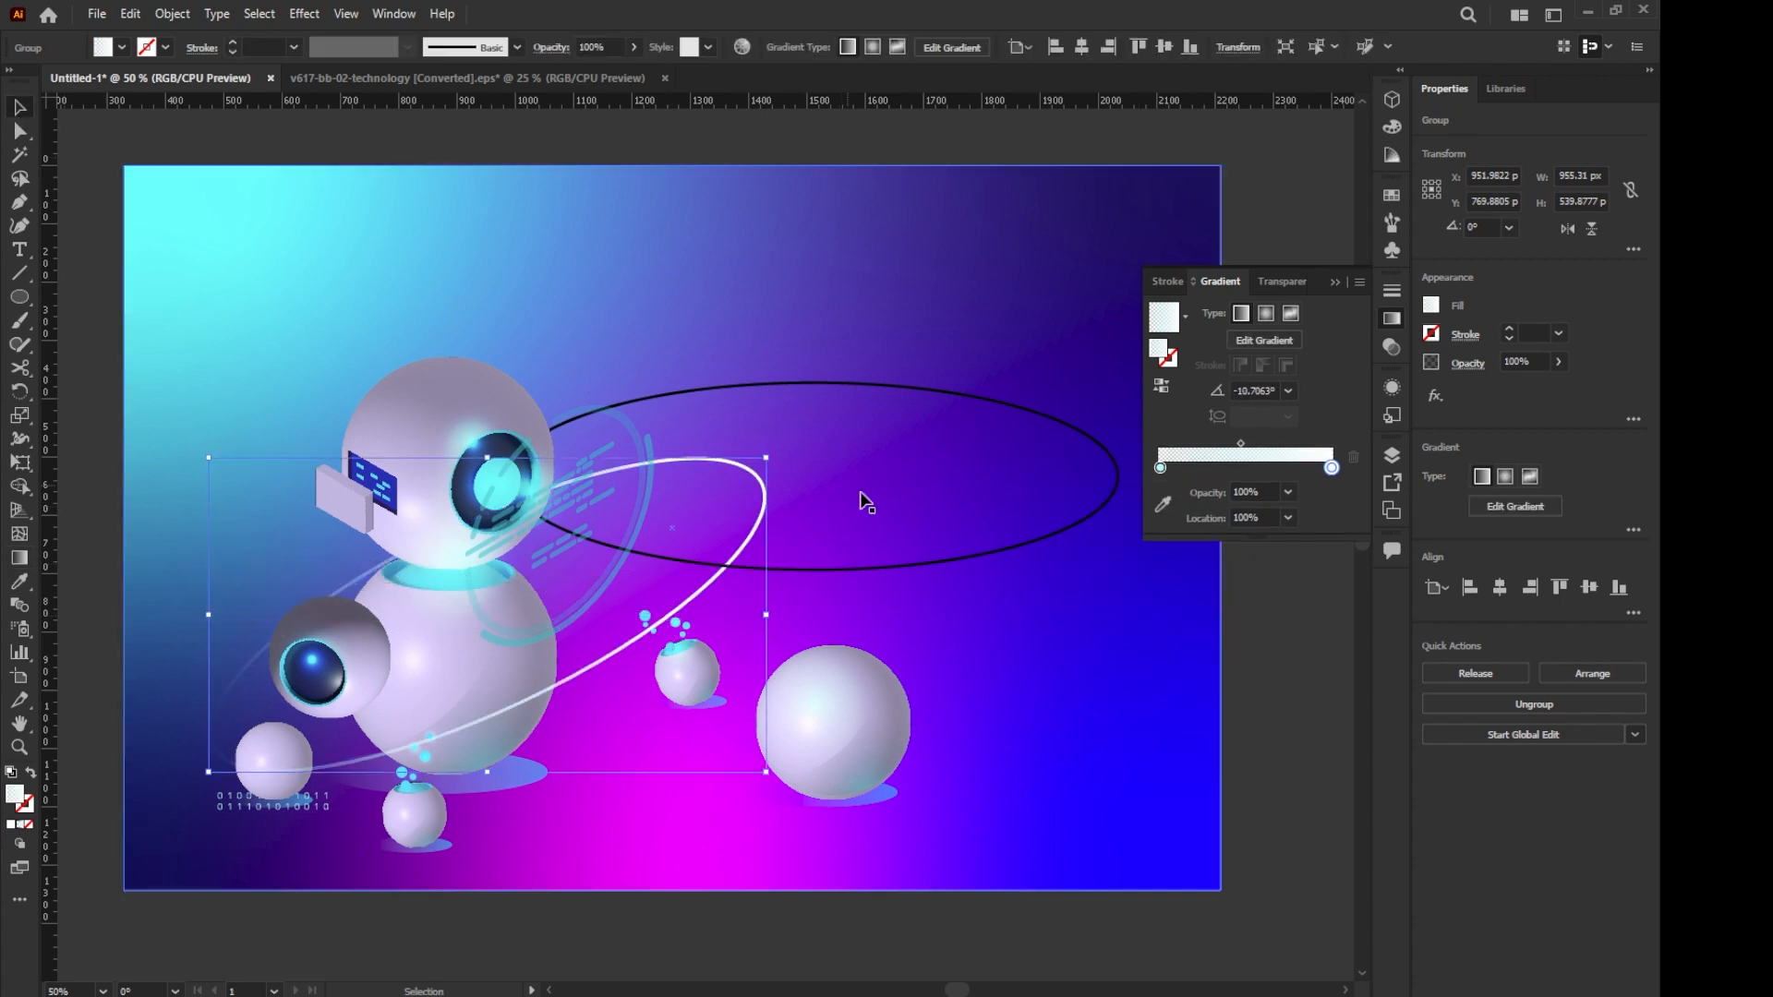
- Set the remaining black ellipse's stroke to 20 pt and colour it white
{"action": "left_click", "coordinate": [684, 392]}
{"action": "left_click", "coordinate": [1585, 723]}
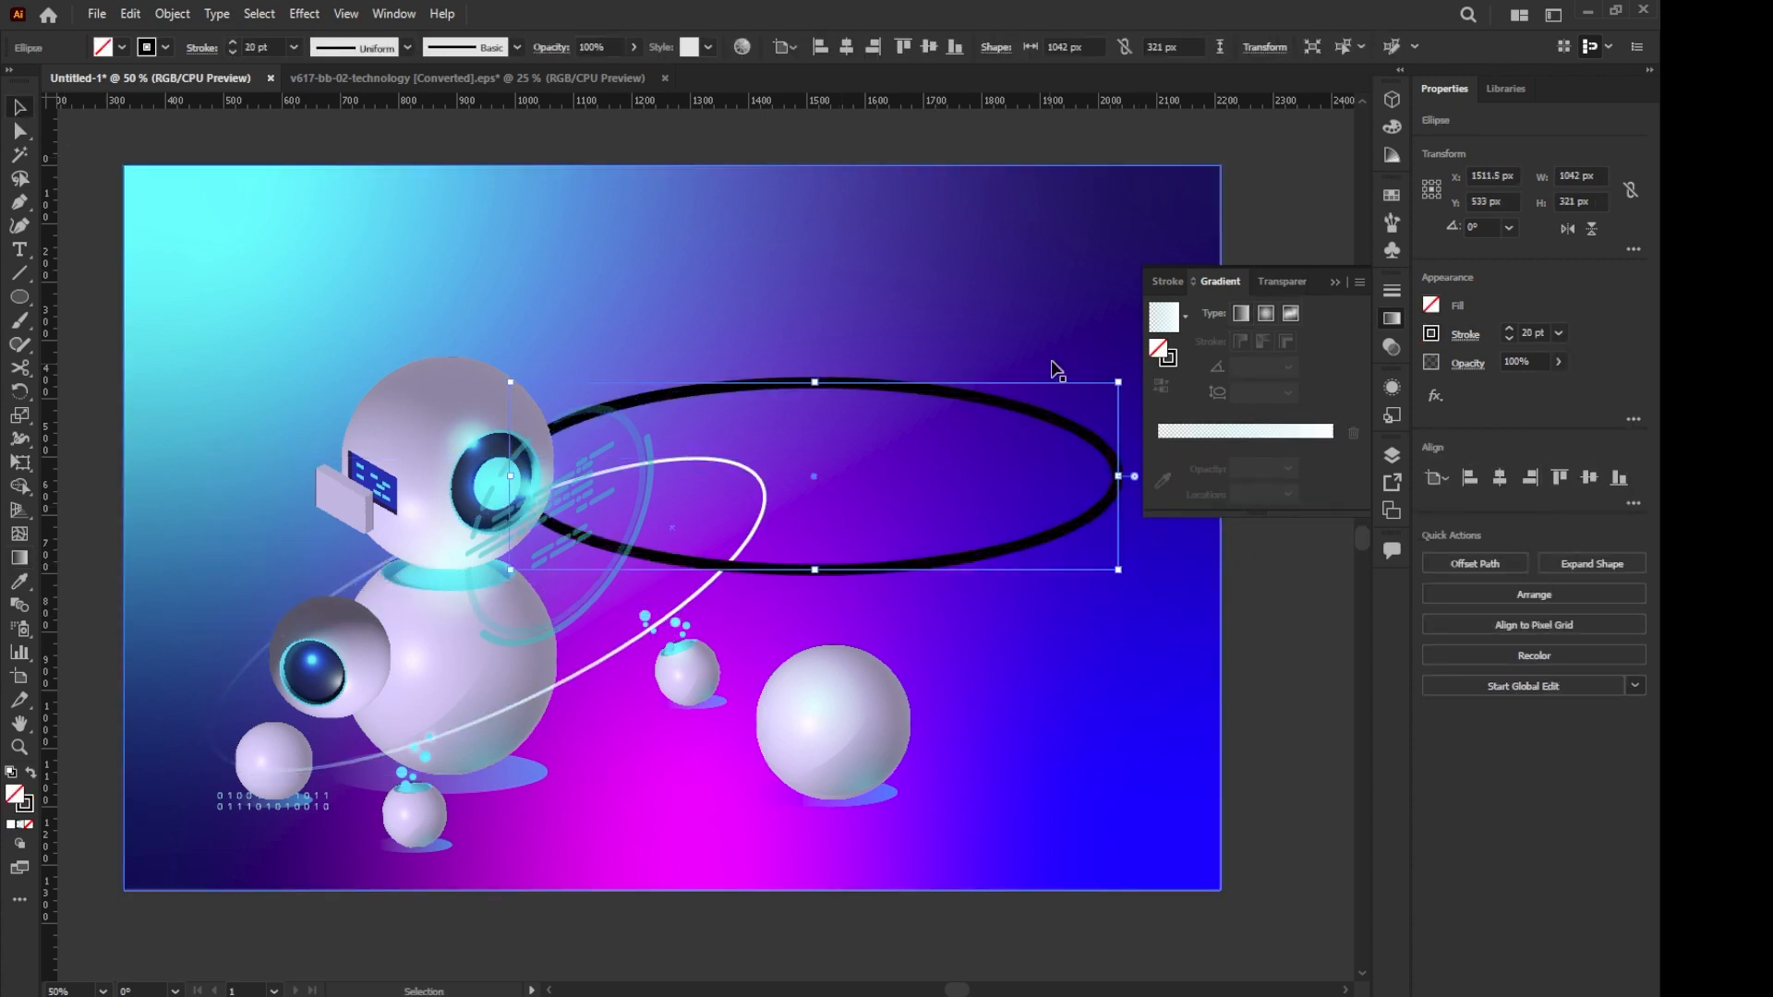
{"action": "left_click", "coordinate": [1432, 334]}
{"action": "left_click", "coordinate": [1262, 402]}
- Apply a Gaussian Blur with a radius of about 9.3 pixels to the thick white ellipse
{"action": "left_click", "coordinate": [305, 14]}
{"action": "left_click", "coordinate": [608, 347]}
{"action": "left_click_drag", "start_coordinate": [802, 484], "coordinate": [795, 485]}
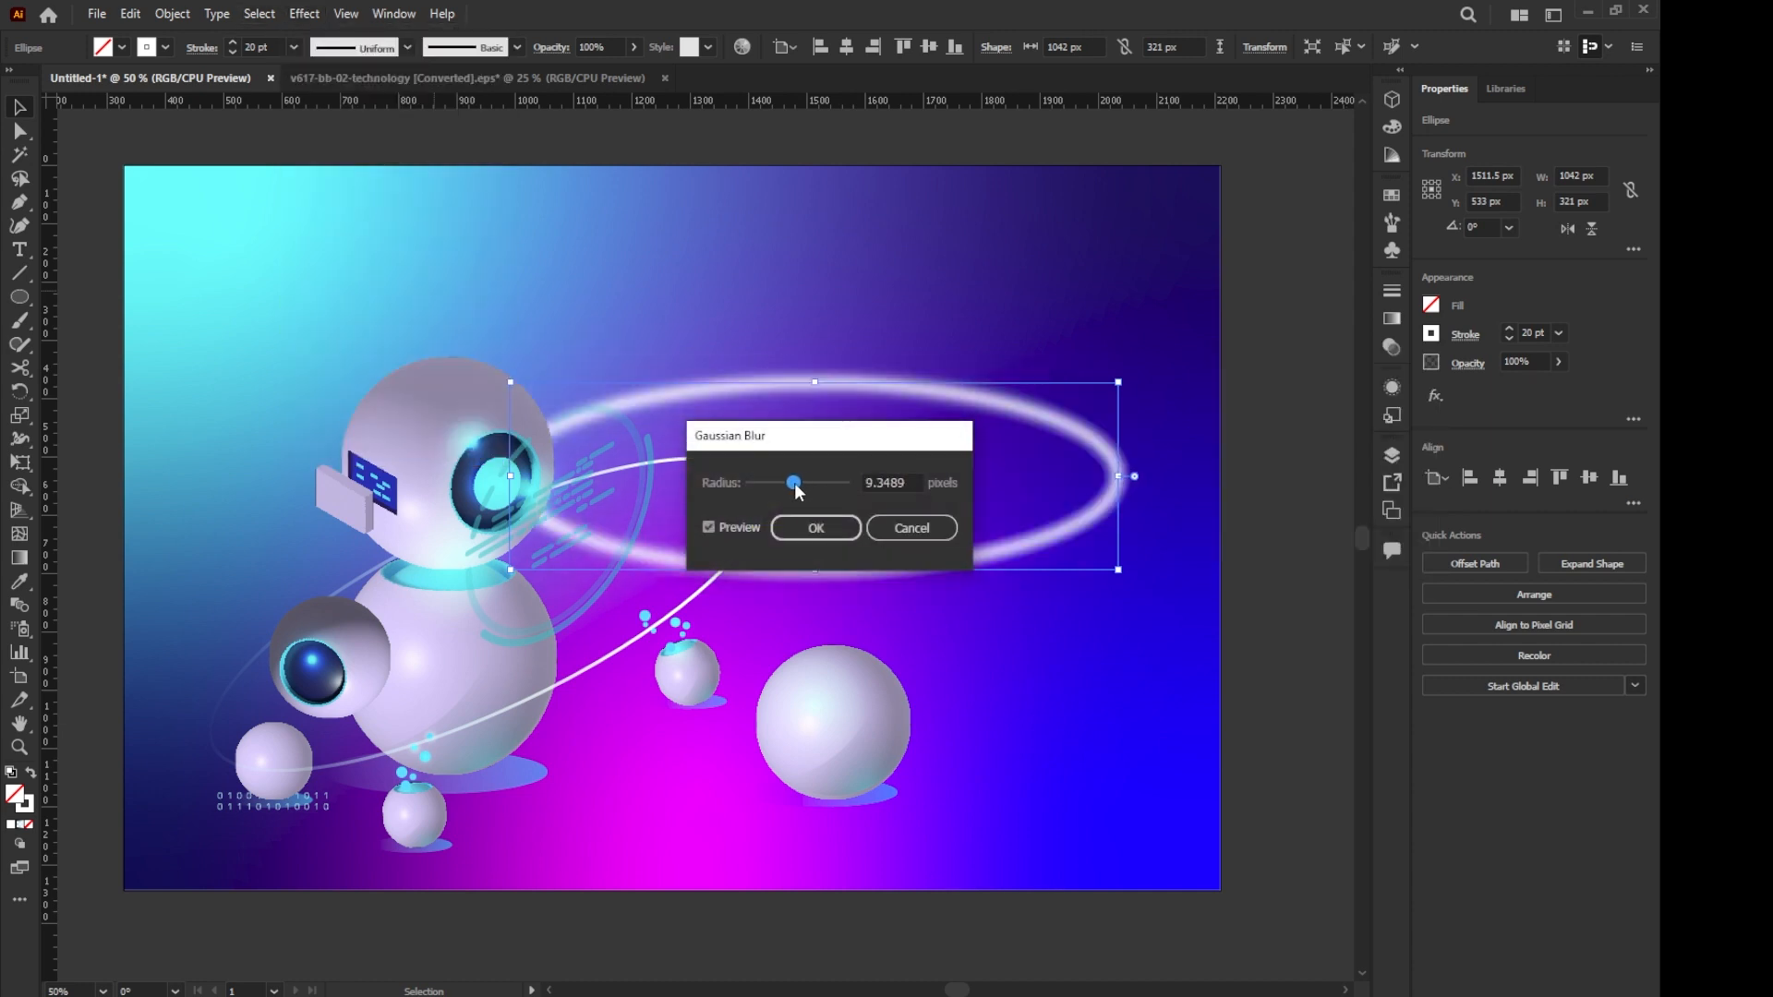
{"action": "left_click", "coordinate": [816, 527]}
- Rotate the blurred ellipse about 23.7° and place it over the thin white ring as its glow
{"action": "left_click_drag", "start_coordinate": [1123, 377], "coordinate": [1058, 266]}
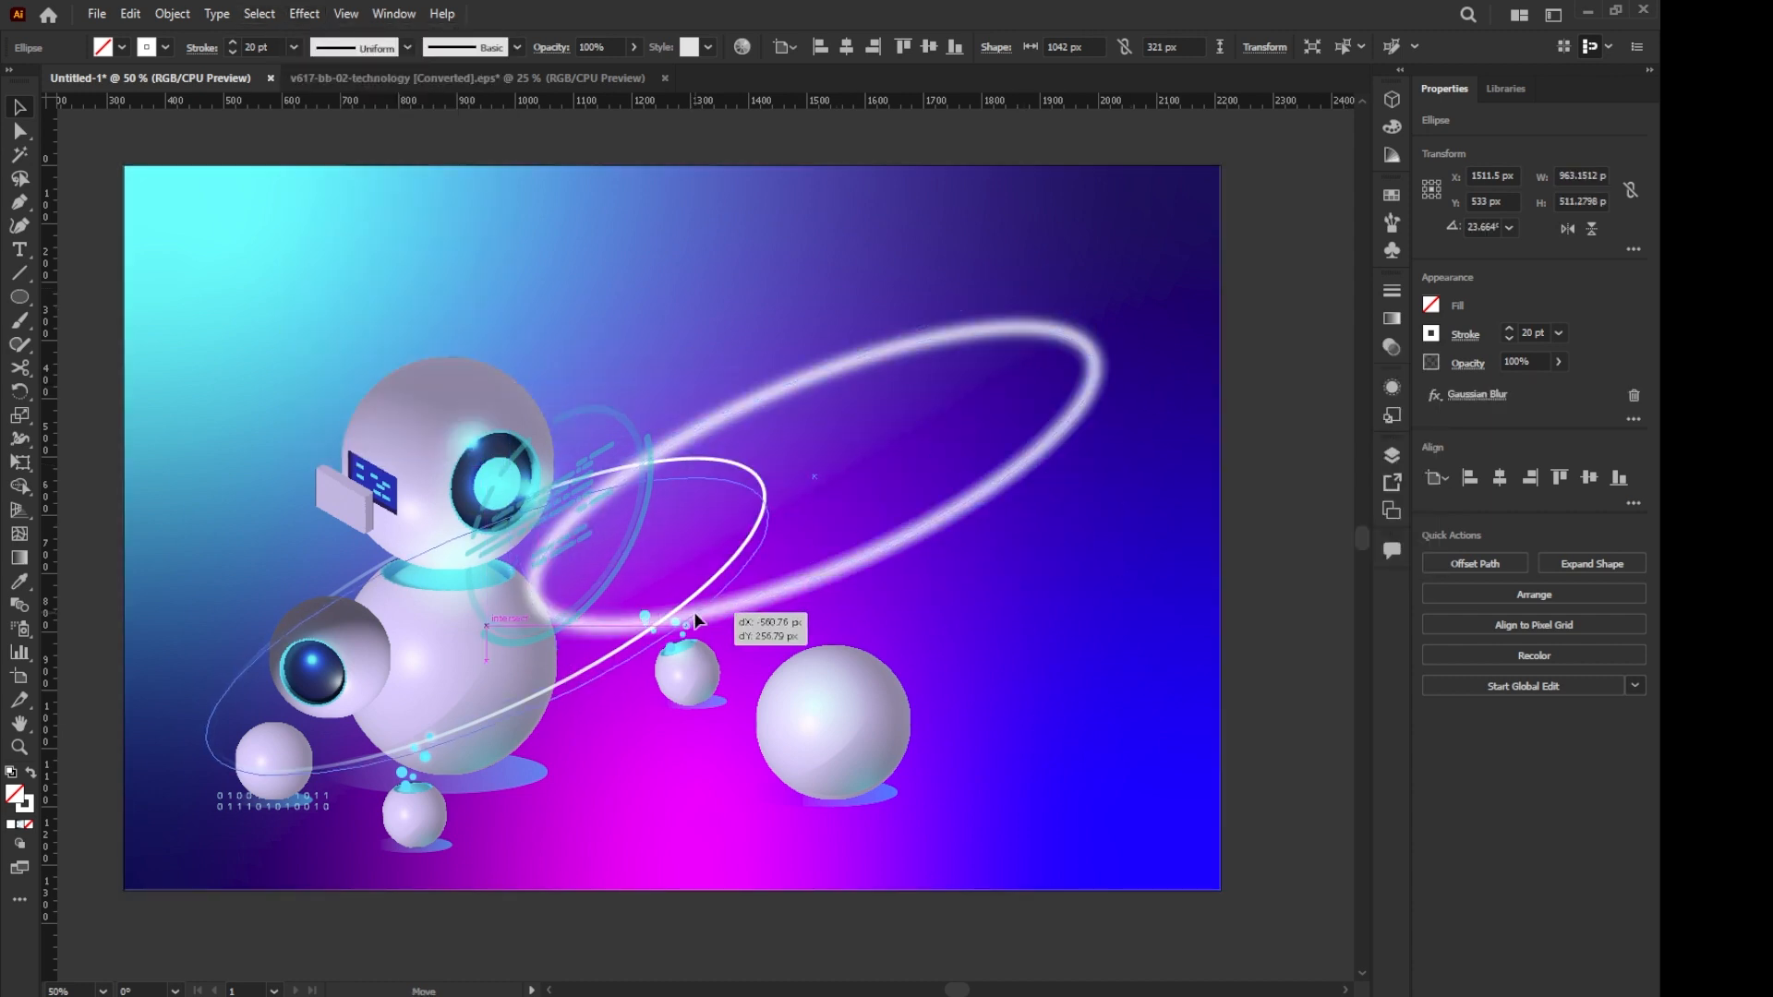
{"action": "left_click_drag", "start_coordinate": [694, 621], "coordinate": [694, 622]}
{"action": "left_click", "coordinate": [1132, 594]}
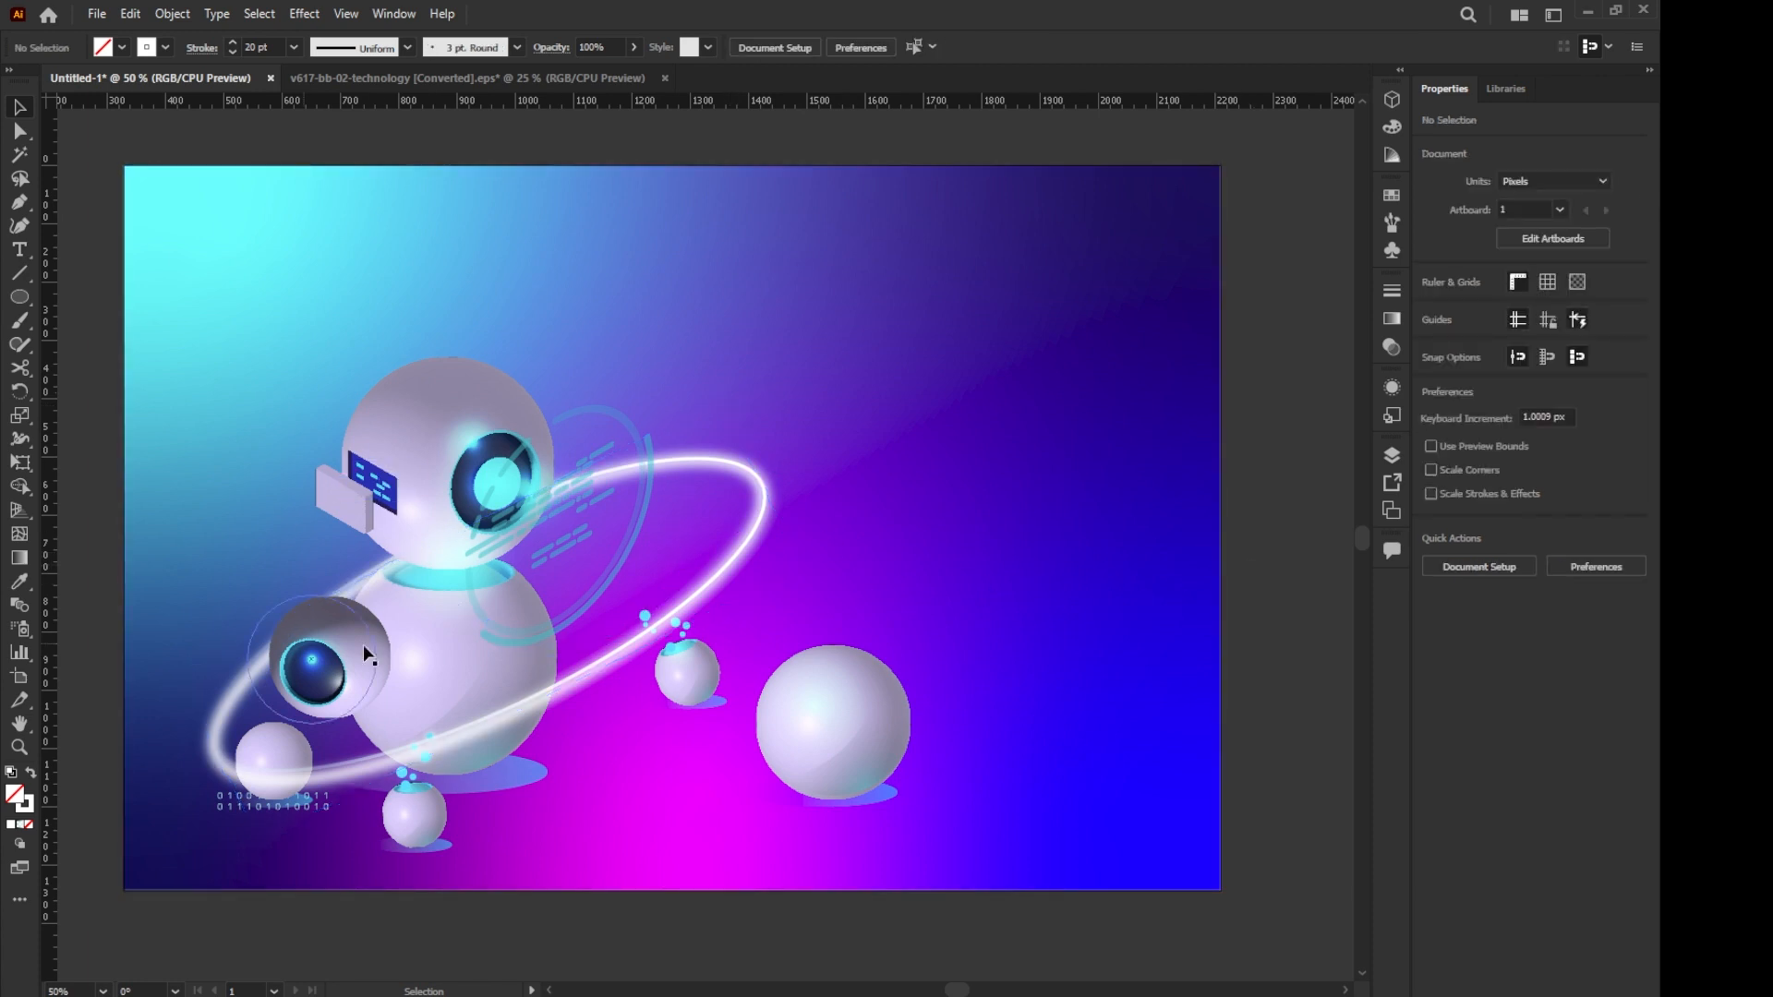
- Move the slash-and-line decorations from beside the artboard to the background's upper-right area
{"action": "scroll", "coordinate": [1037, 445], "scroll_direction": "down", "scroll_amount": 1}
{"action": "left_click_drag", "start_coordinate": [1037, 445], "coordinate": [821, 510]}
{"action": "left_click_drag", "start_coordinate": [1104, 176], "coordinate": [1238, 250]}
{"action": "left_click_drag", "start_coordinate": [1214, 235], "coordinate": [833, 424]}
{"action": "scroll", "coordinate": [842, 419], "scroll_direction": "up", "scroll_amount": 2}
{"action": "scroll", "coordinate": [769, 435], "scroll_direction": "down", "scroll_amount": 2}
- Move the small character pattern to the background's upper-left area and place a rotated copy near the lower-right corner
{"action": "left_click_drag", "start_coordinate": [959, 272], "coordinate": [1106, 340]}
{"action": "left_click_drag", "start_coordinate": [1044, 309], "coordinate": [268, 397]}
{"action": "left_click", "coordinate": [325, 312]}
{"action": "left_click", "coordinate": [1203, 884]}
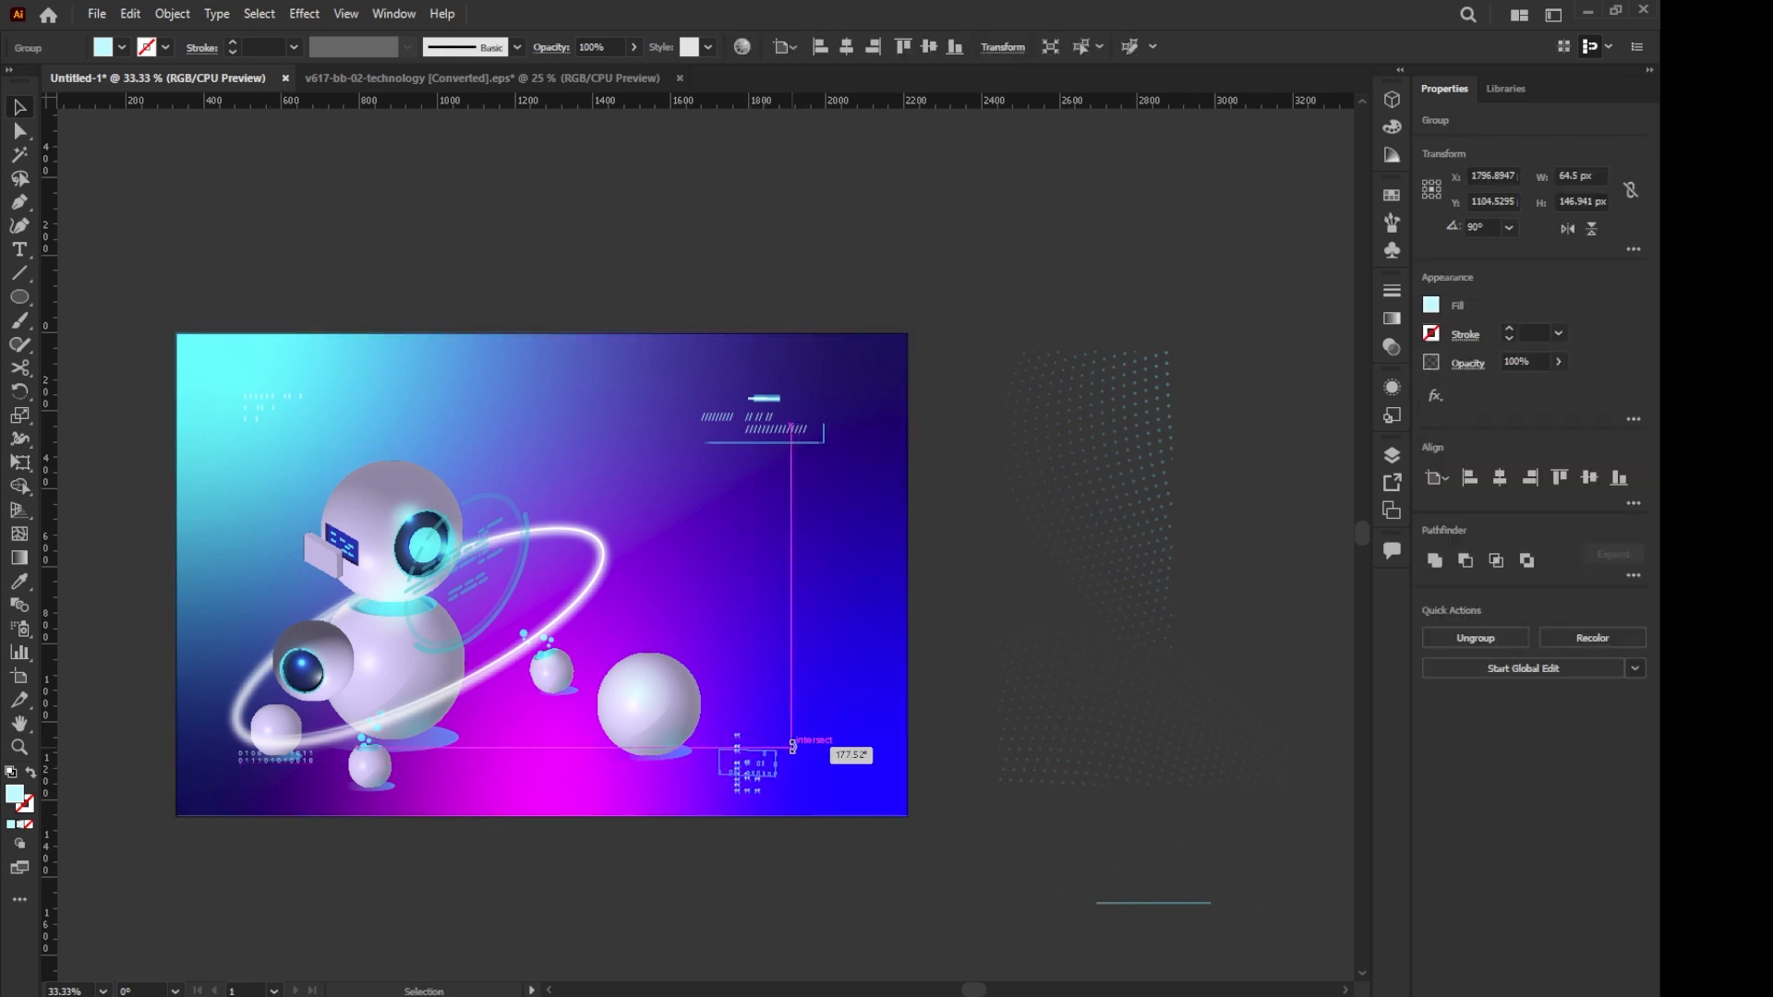
{"action": "scroll", "coordinate": [777, 777], "scroll_direction": "up", "scroll_amount": 4}
{"action": "left_click_drag", "start_coordinate": [793, 746], "coordinate": [777, 705]}
- Move the thin cyan line from beside the artboard to just below the binary digits and select the digit group
{"action": "scroll", "coordinate": [780, 700], "scroll_direction": "down", "scroll_amount": 5}
{"action": "left_click", "coordinate": [922, 835]}
{"action": "left_click_drag", "start_coordinate": [1036, 804], "coordinate": [435, 775]}
{"action": "left_click", "coordinate": [665, 767]}
{"action": "scroll", "coordinate": [628, 717], "scroll_direction": "up", "scroll_amount": 2}
{"action": "scroll", "coordinate": [783, 713], "scroll_direction": "down", "scroll_amount": 2}
{"action": "left_click", "coordinate": [785, 777]}
{"action": "left_click", "coordinate": [486, 753]}
{"action": "scroll", "coordinate": [459, 689], "scroll_direction": "up", "scroll_amount": 5}
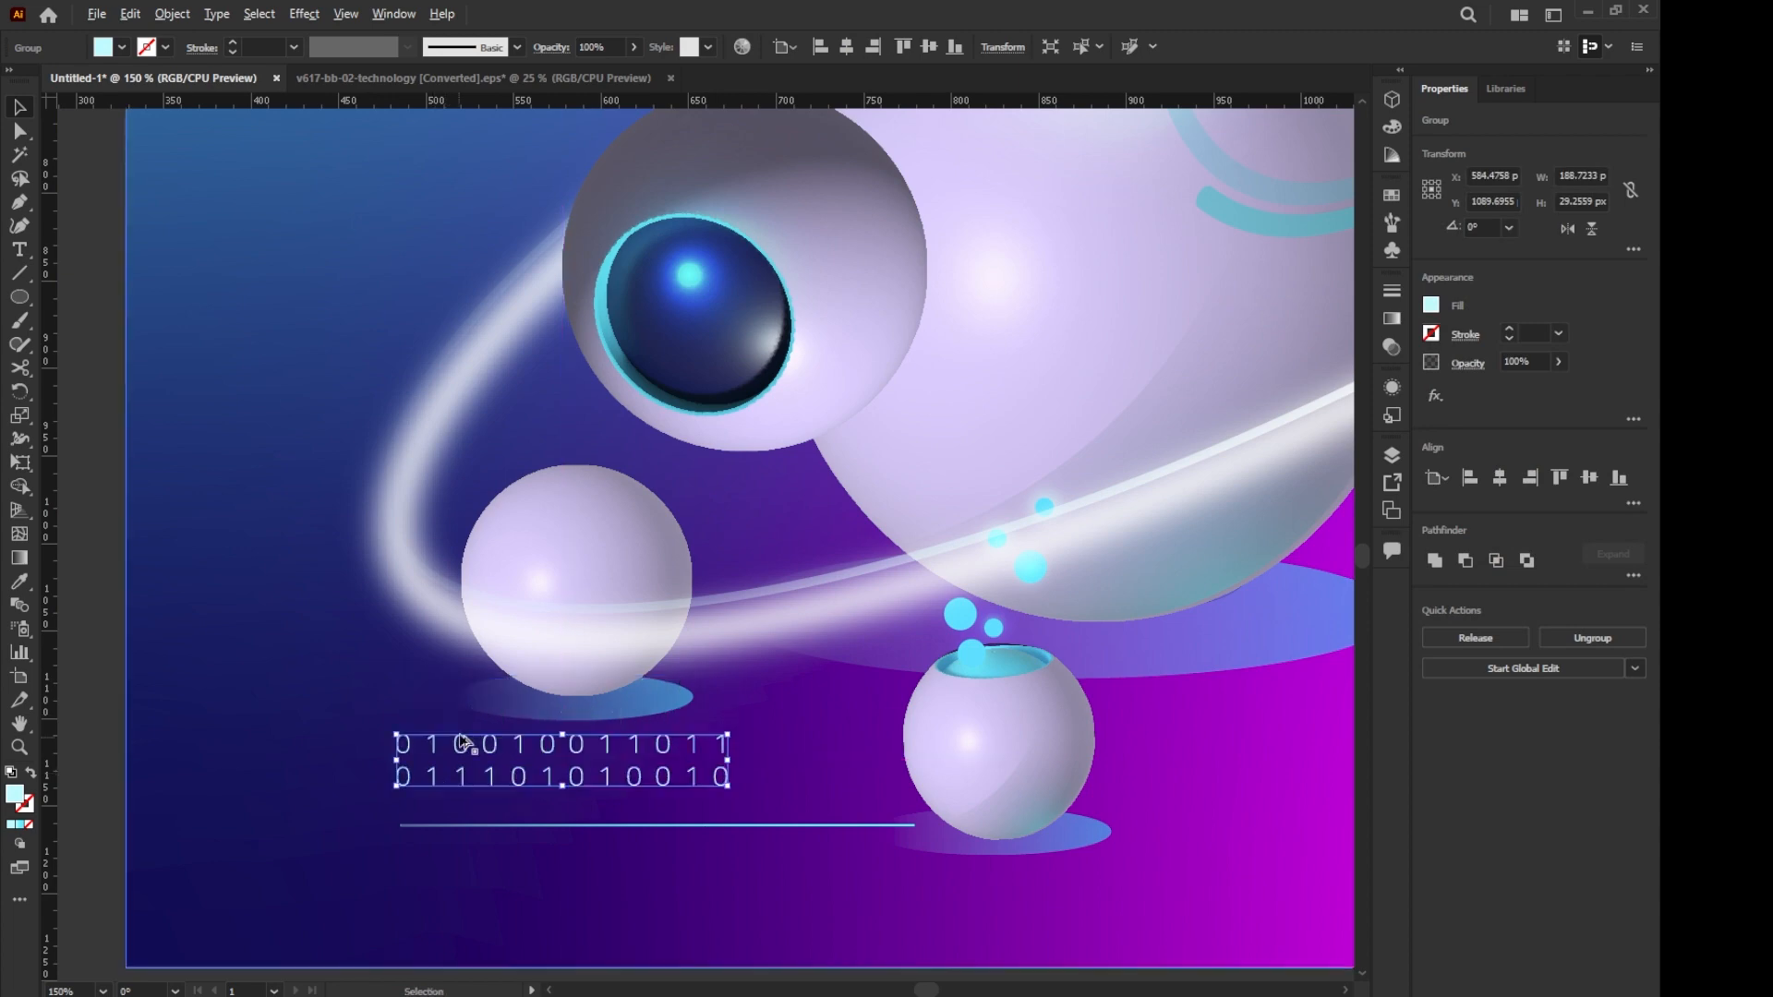